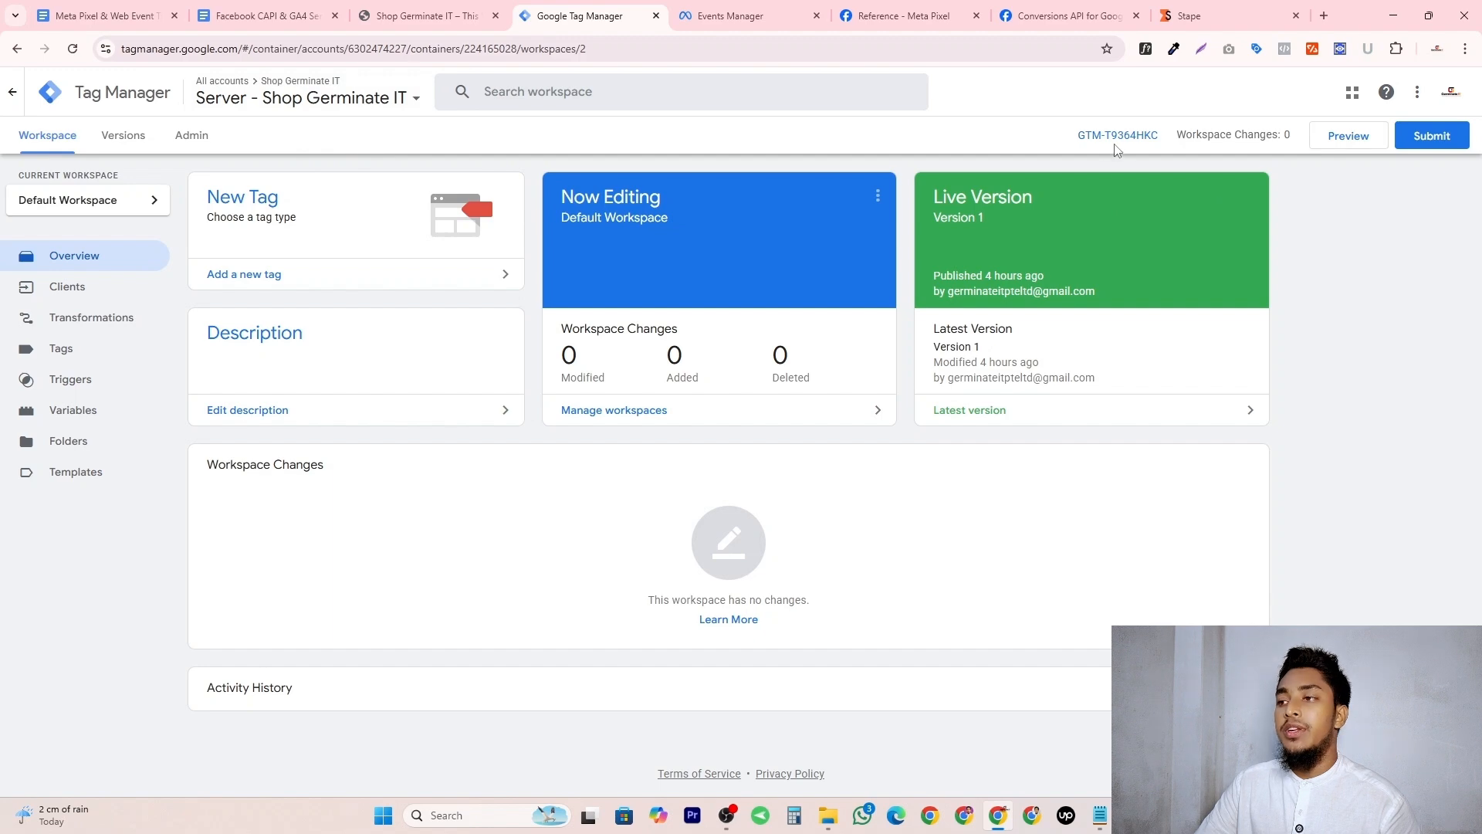
# Switch to Stape and start a new sGTM container named Shop Germinate IT.
pyautogui.click(113, 143)
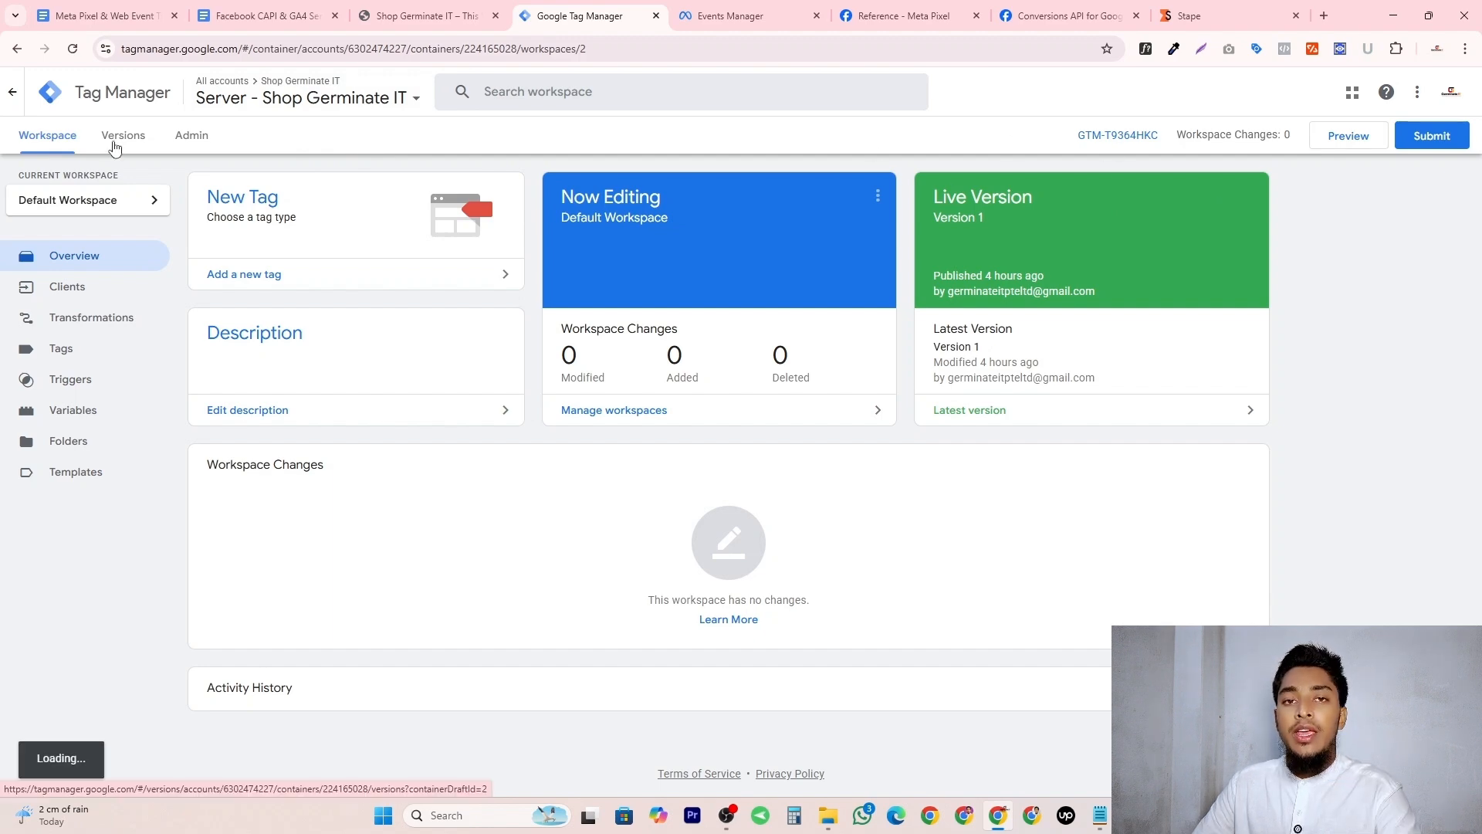
pyautogui.click(1189, 16)
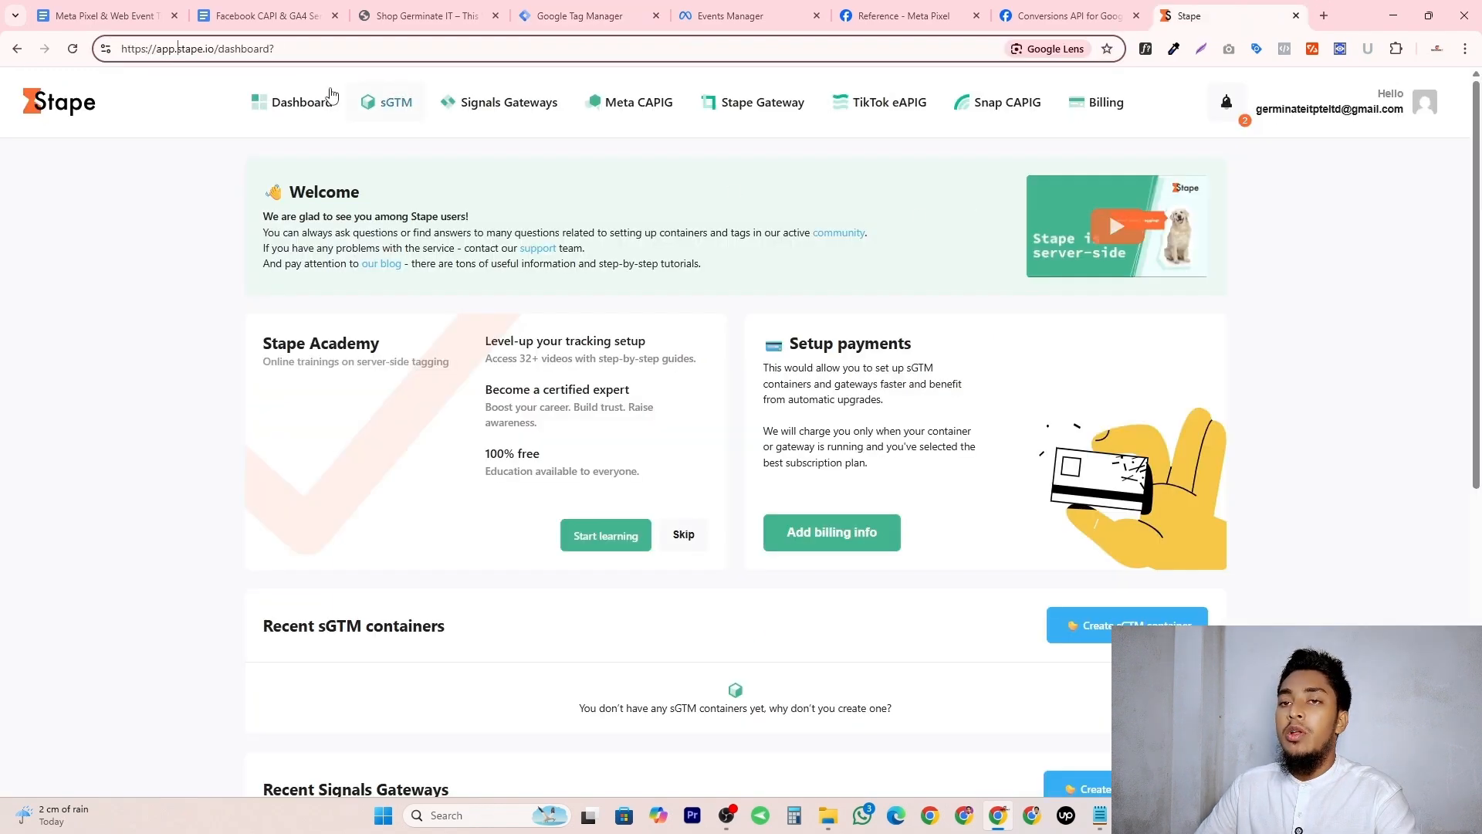
pyautogui.moveTo(287, 49); pyautogui.dragTo(229, 49)
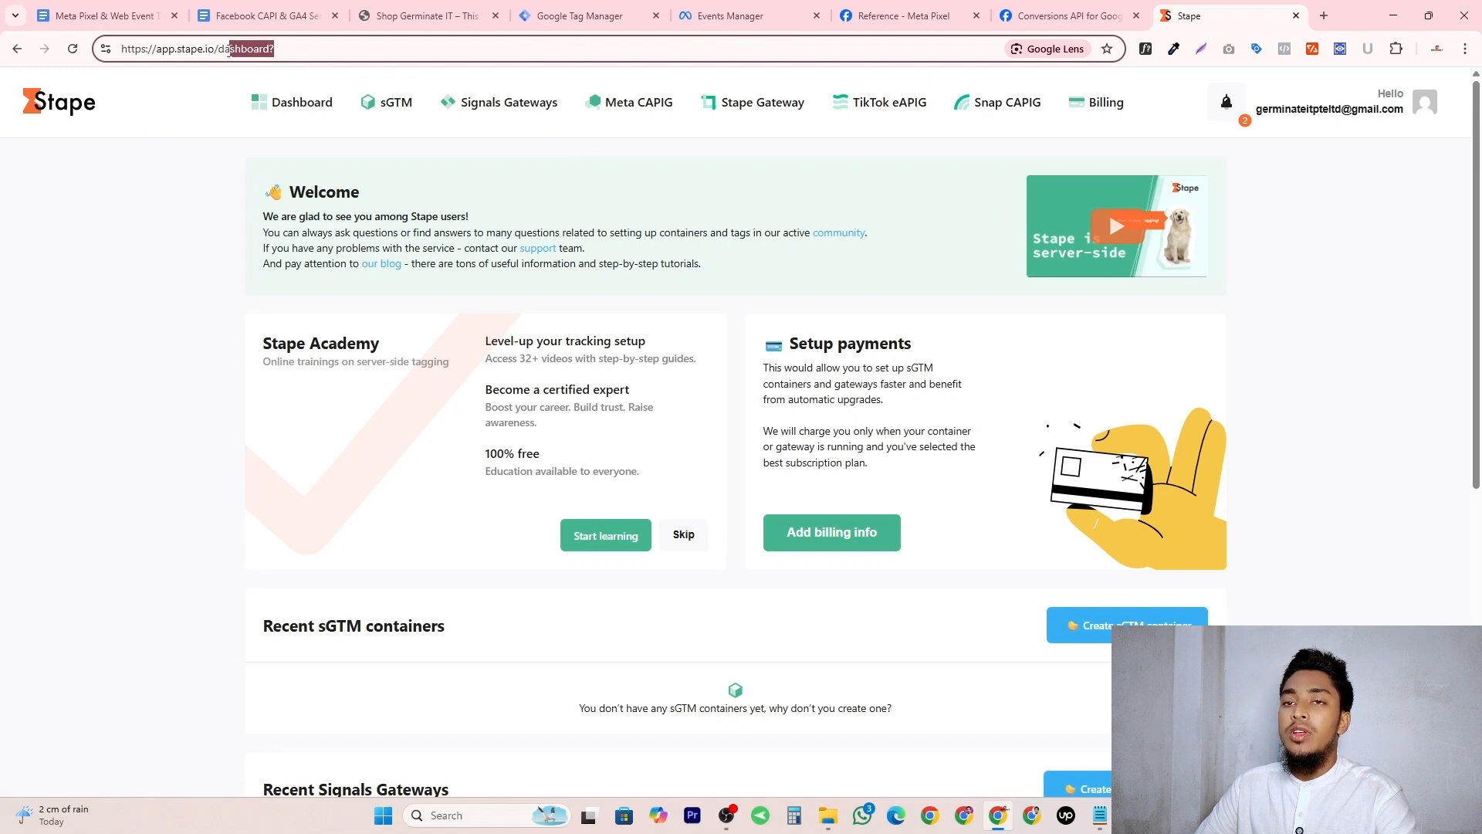
pyautogui.scroll(-3, 678, 335)
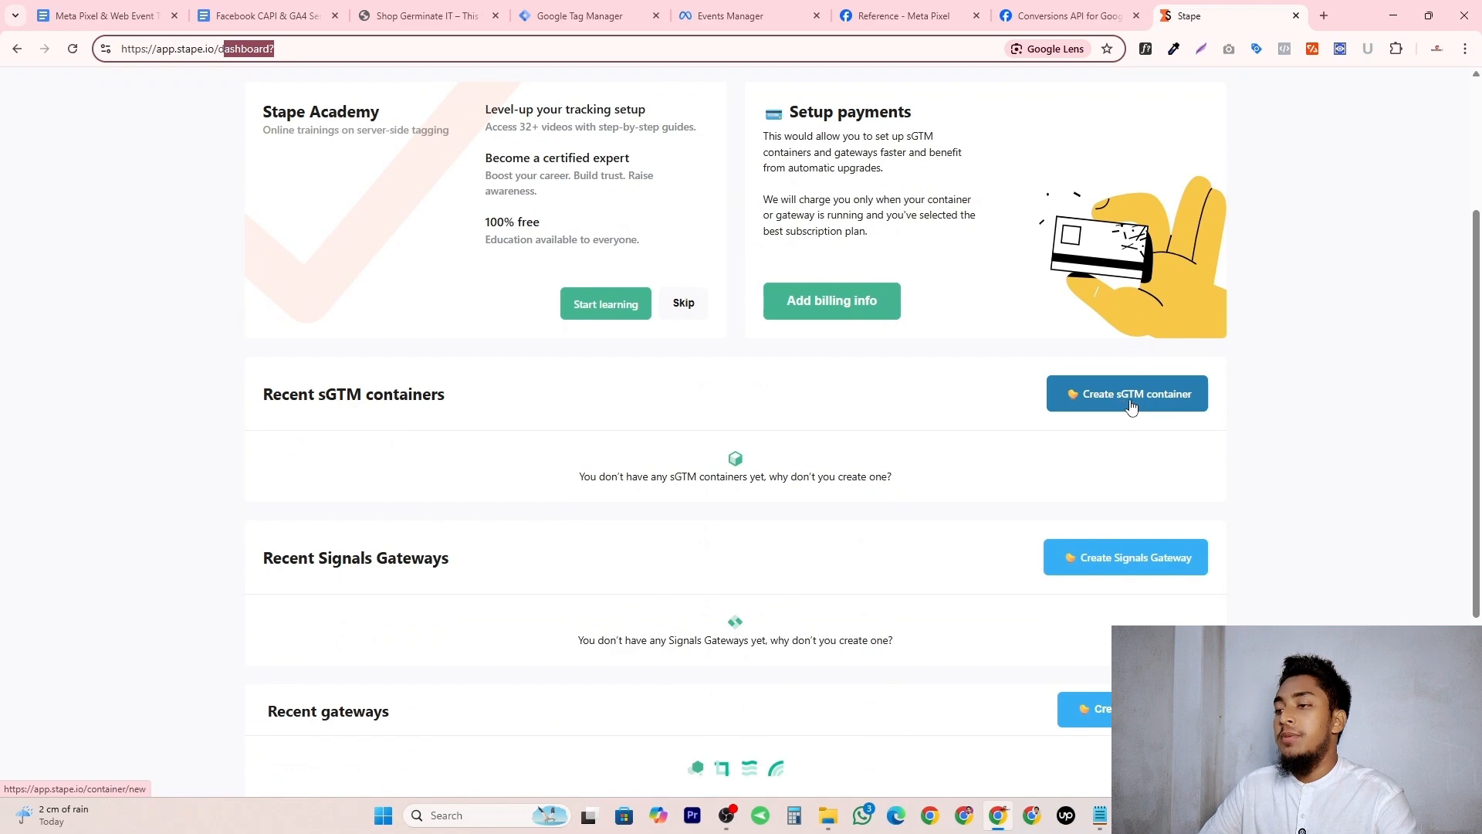
pyautogui.click(1112, 402)
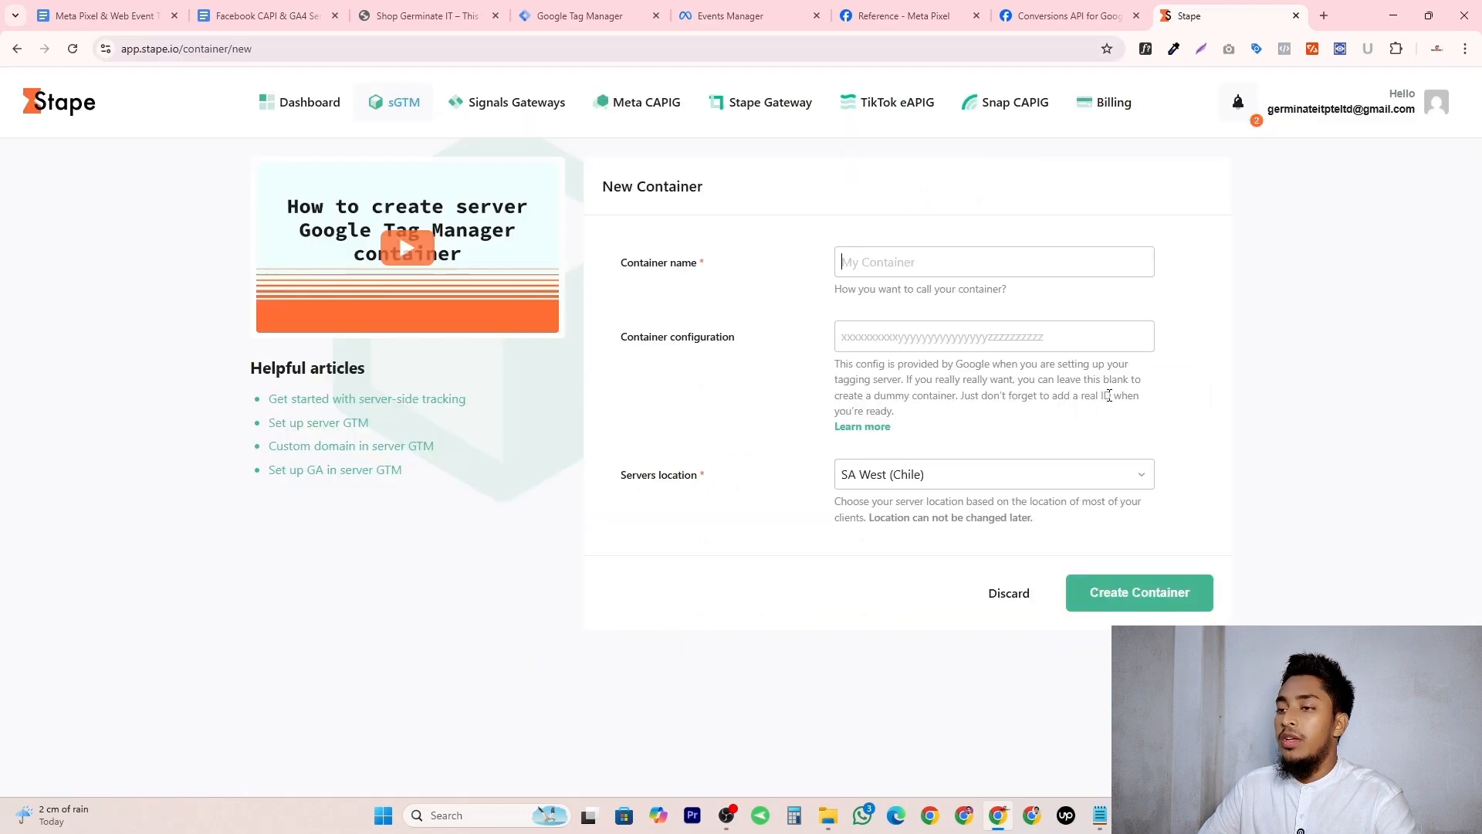
pyautogui.click(896, 265)
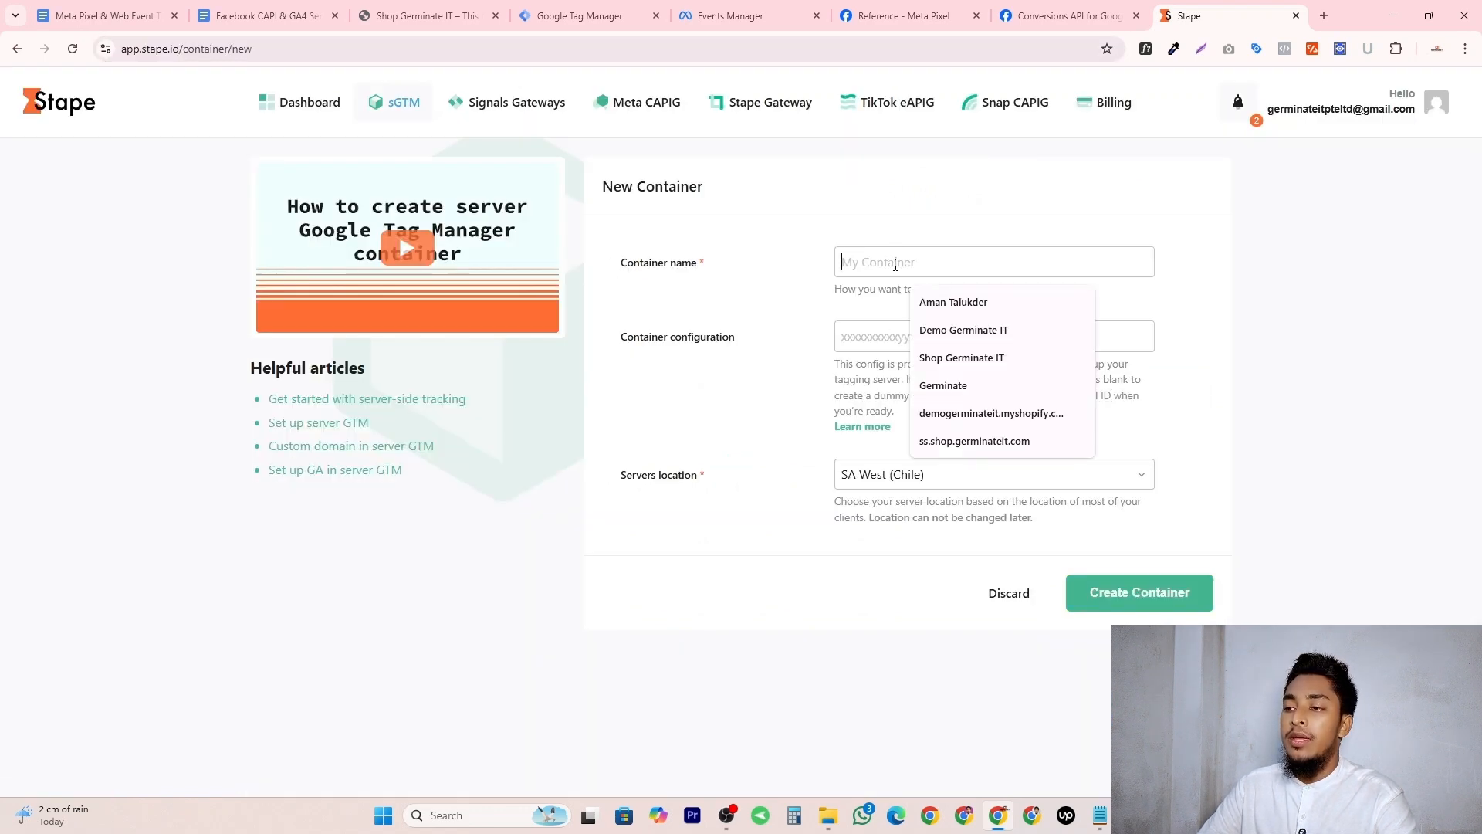
pyautogui.click(1019, 358)
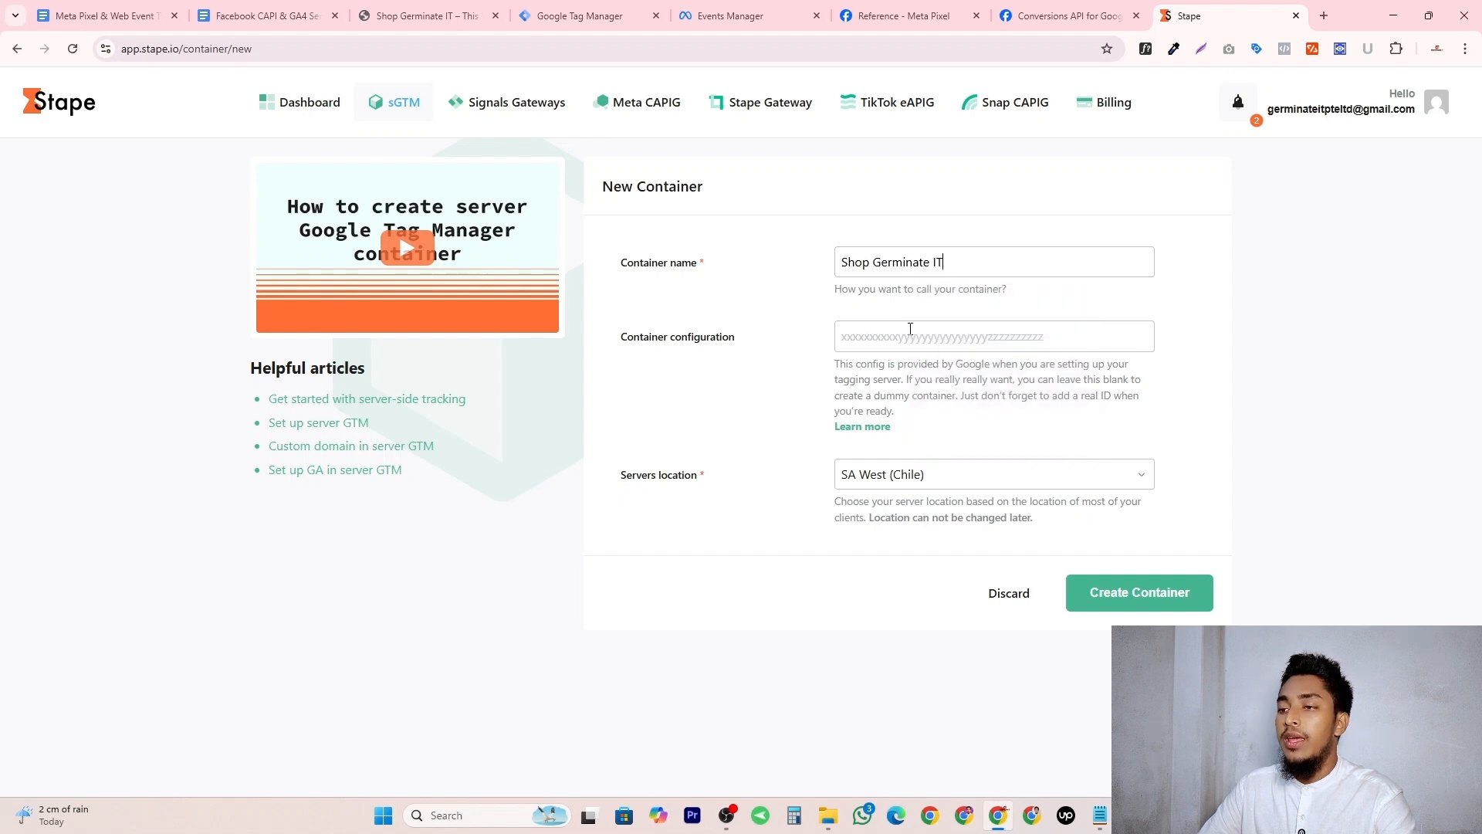
# In Google Tag Manager, choose manual tagging server provisioning for the Server - Shop Germinate IT container and copy its container config.
pyautogui.moveTo(618, 349); pyautogui.dragTo(728, 340)
pyautogui.click(763, 342)
pyautogui.click(902, 337)
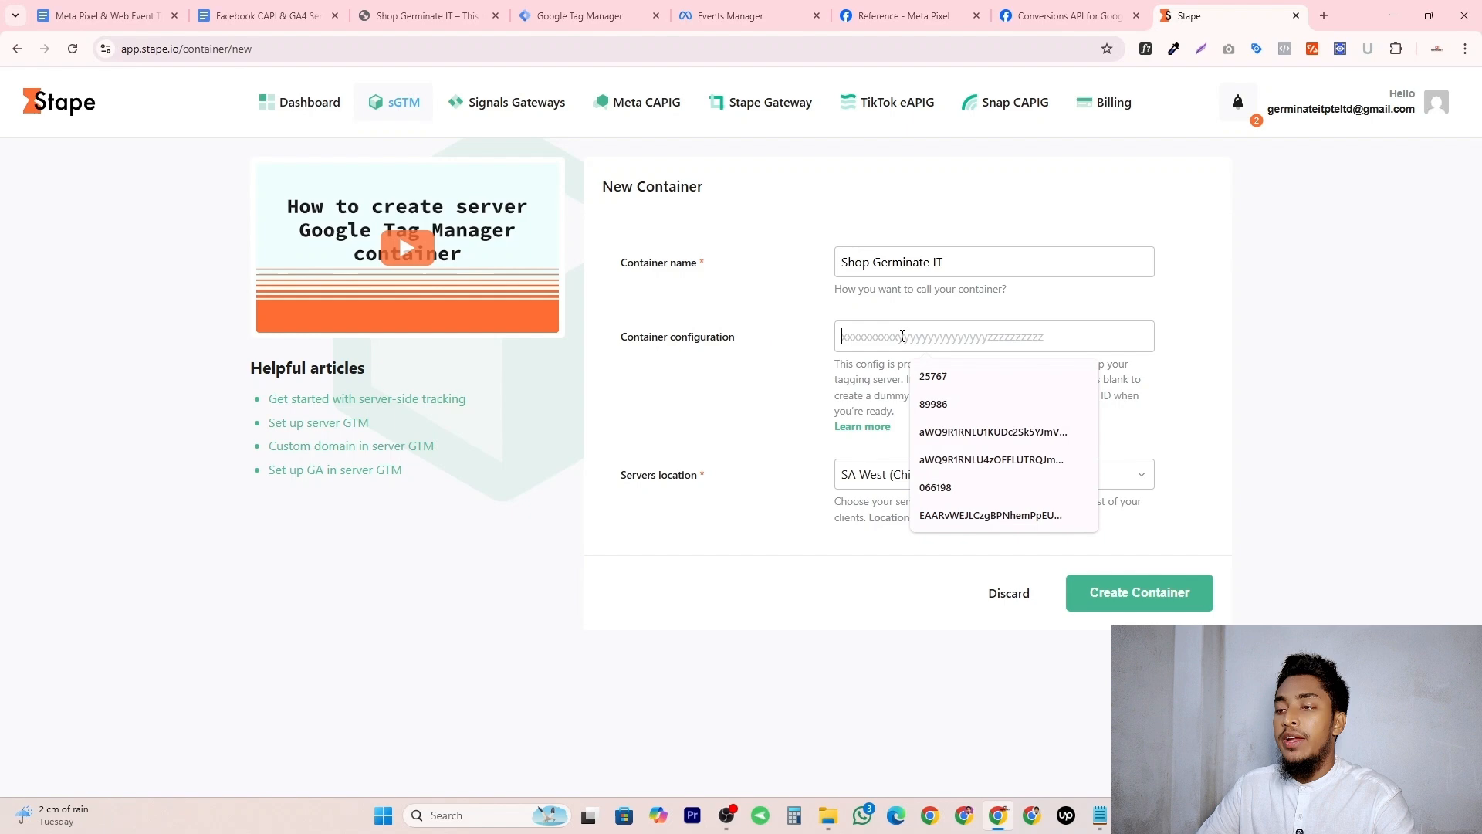
pyautogui.click(563, 9)
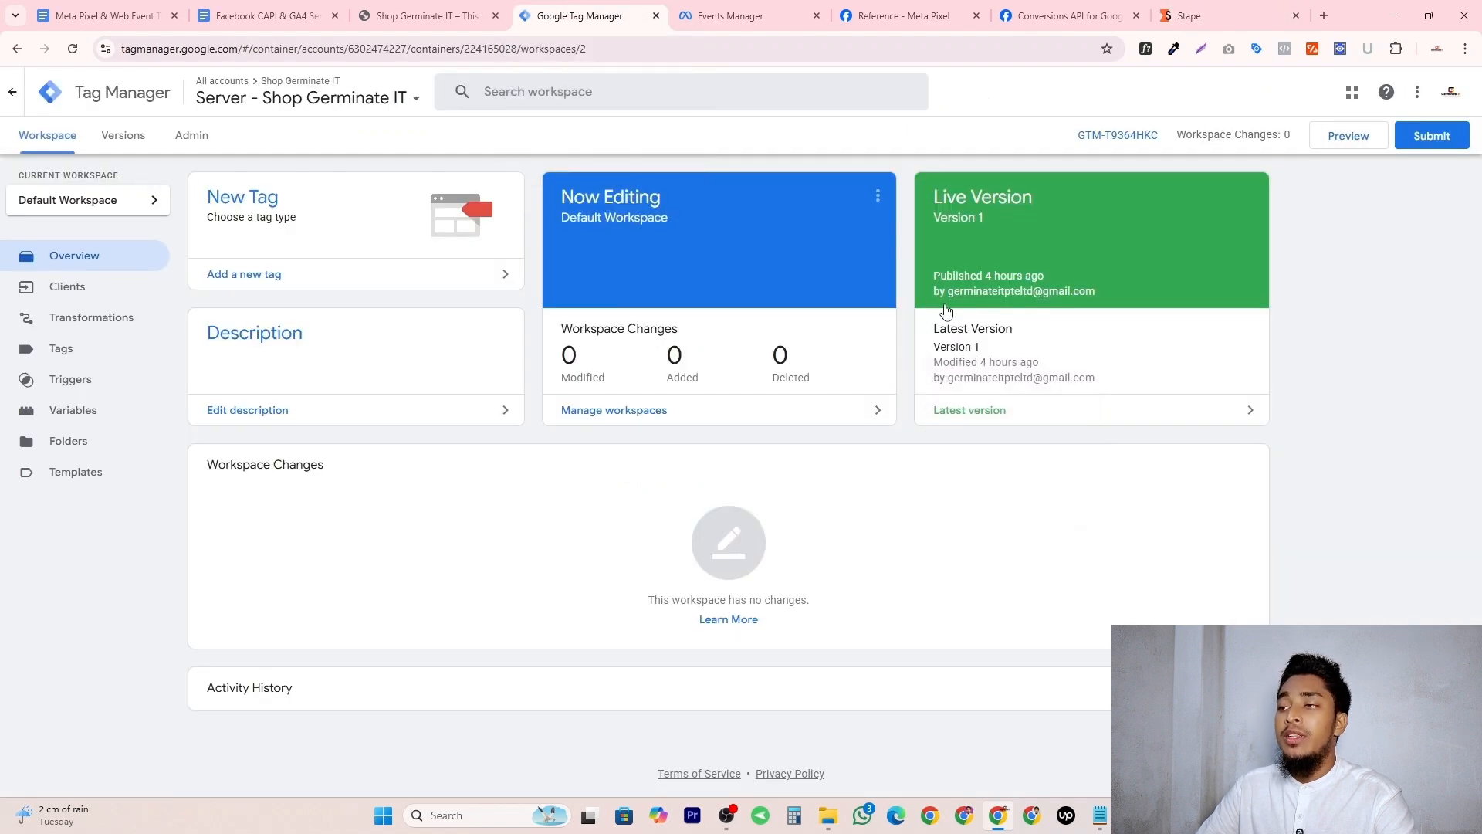
pyautogui.click(1096, 137)
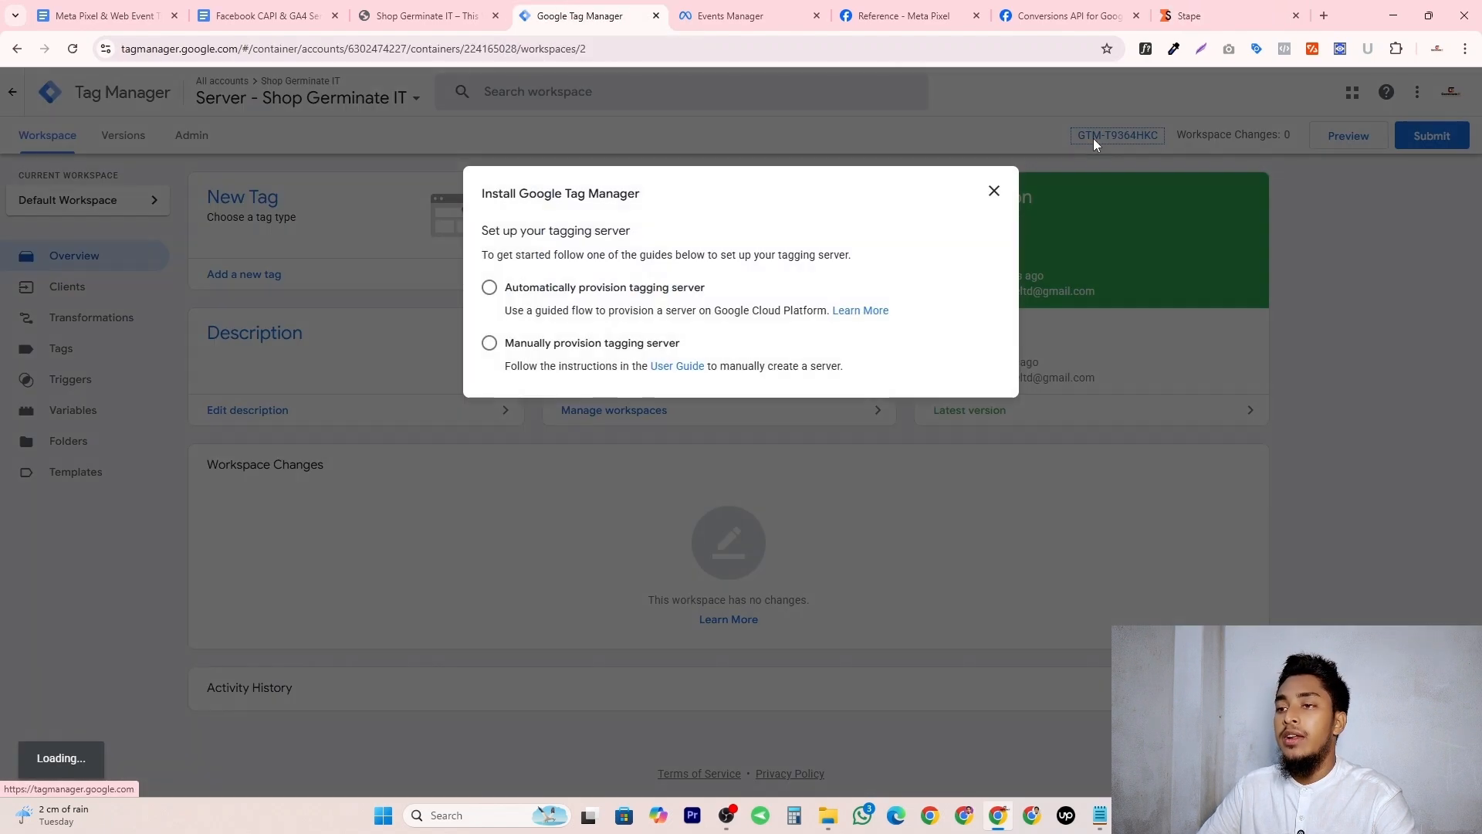
pyautogui.click(490, 375)
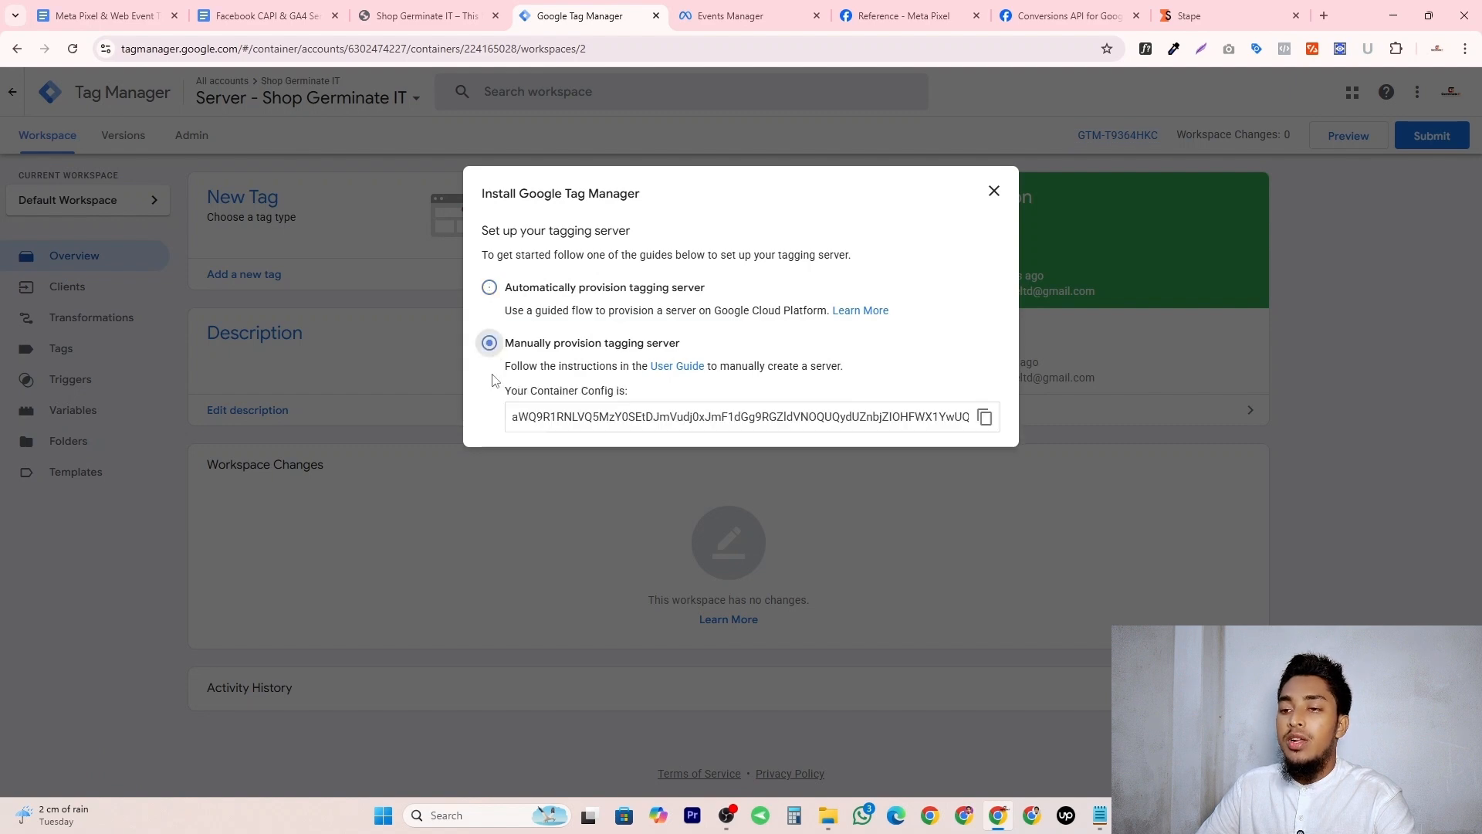
pyautogui.click(986, 418)
pyautogui.click(984, 420)
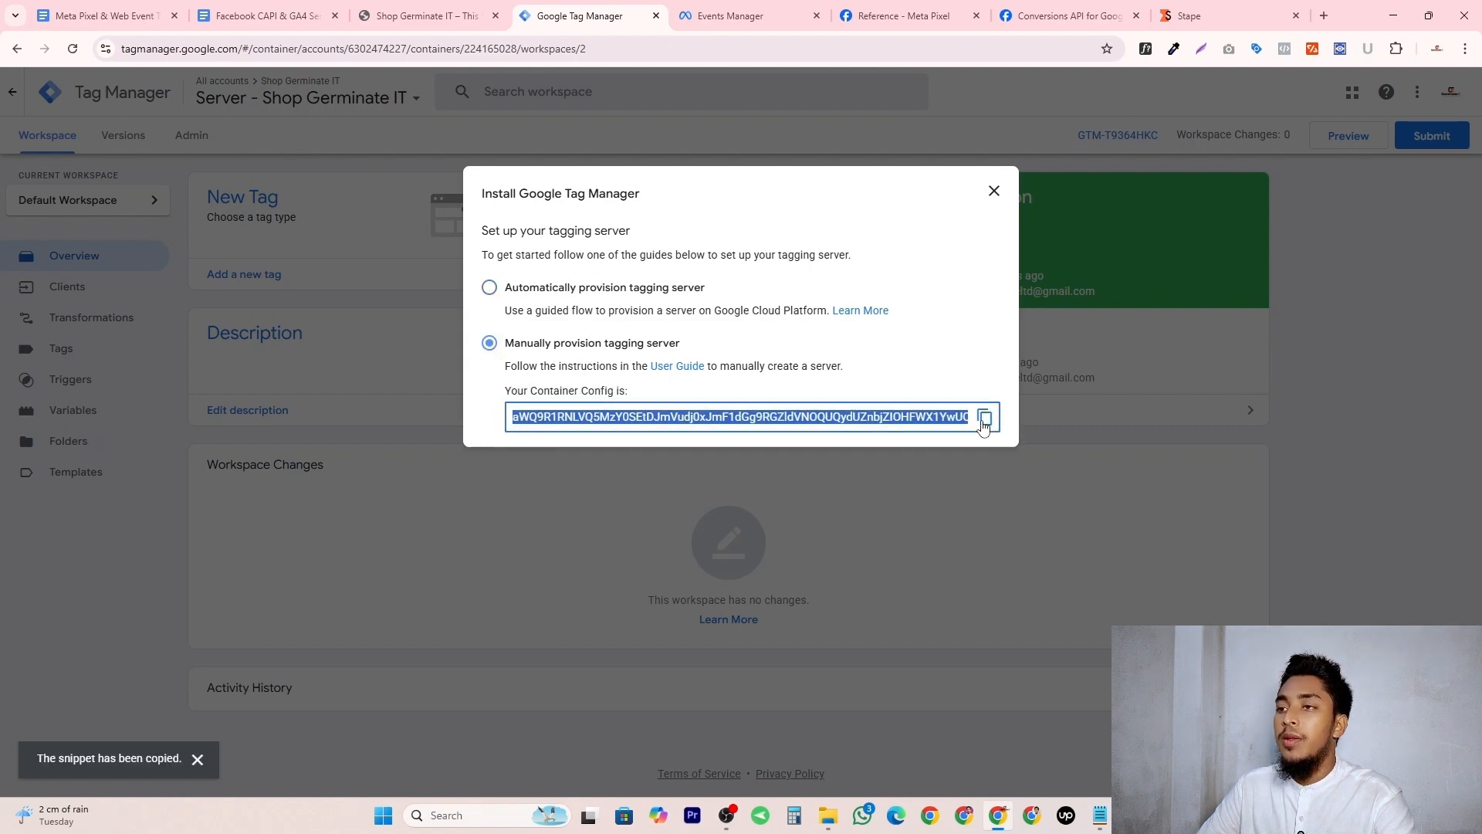
# Return to Stape and paste the copied container config into the new container's configuration.
pyautogui.click(1227, 16)
pyautogui.click(850, 337)
pyautogui.hotkey('ctrl', 'v')
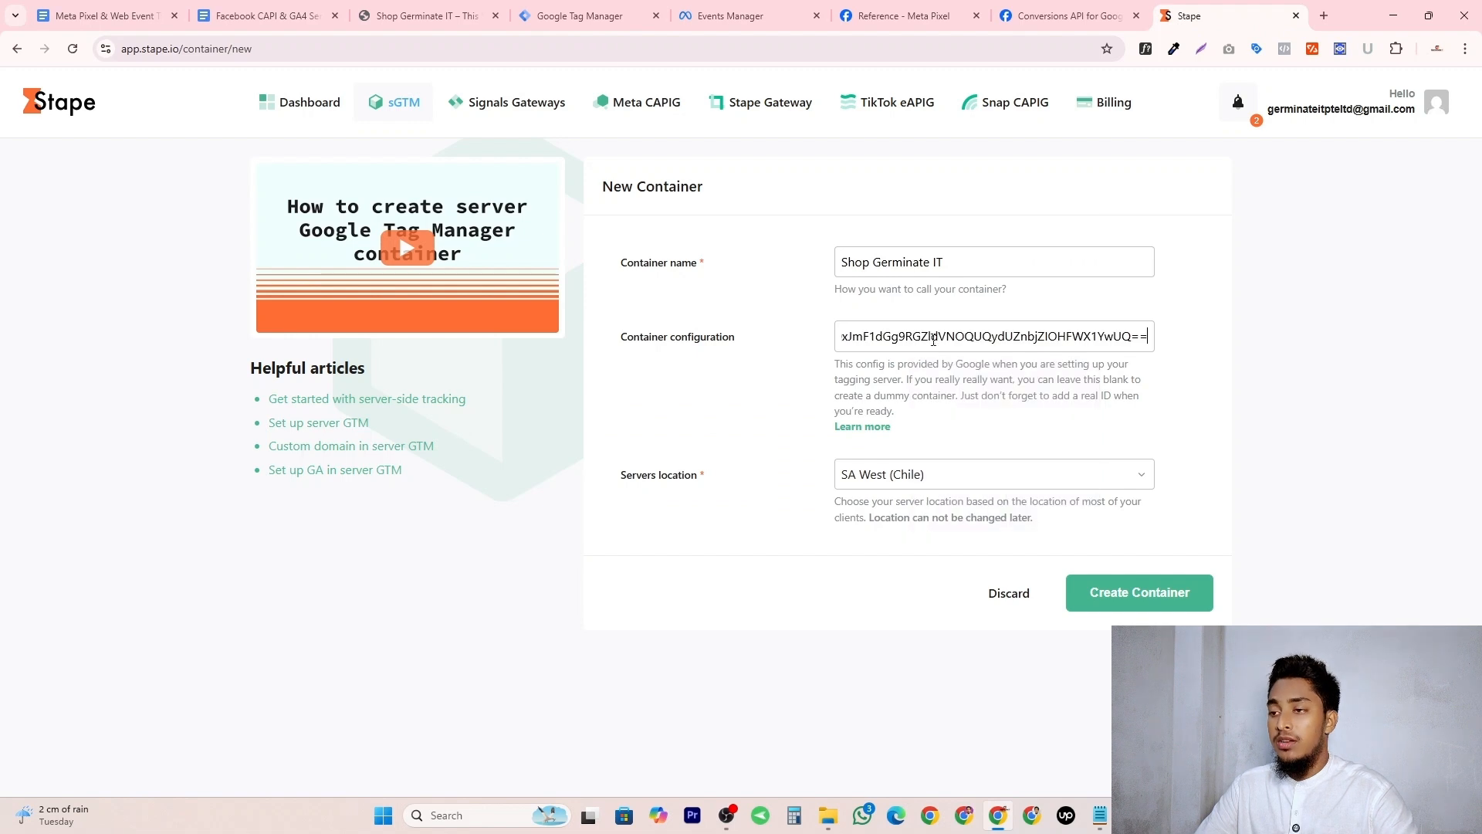
# Set the new container's server location to AP East (Singapore) and create the container.
pyautogui.click(961, 481)
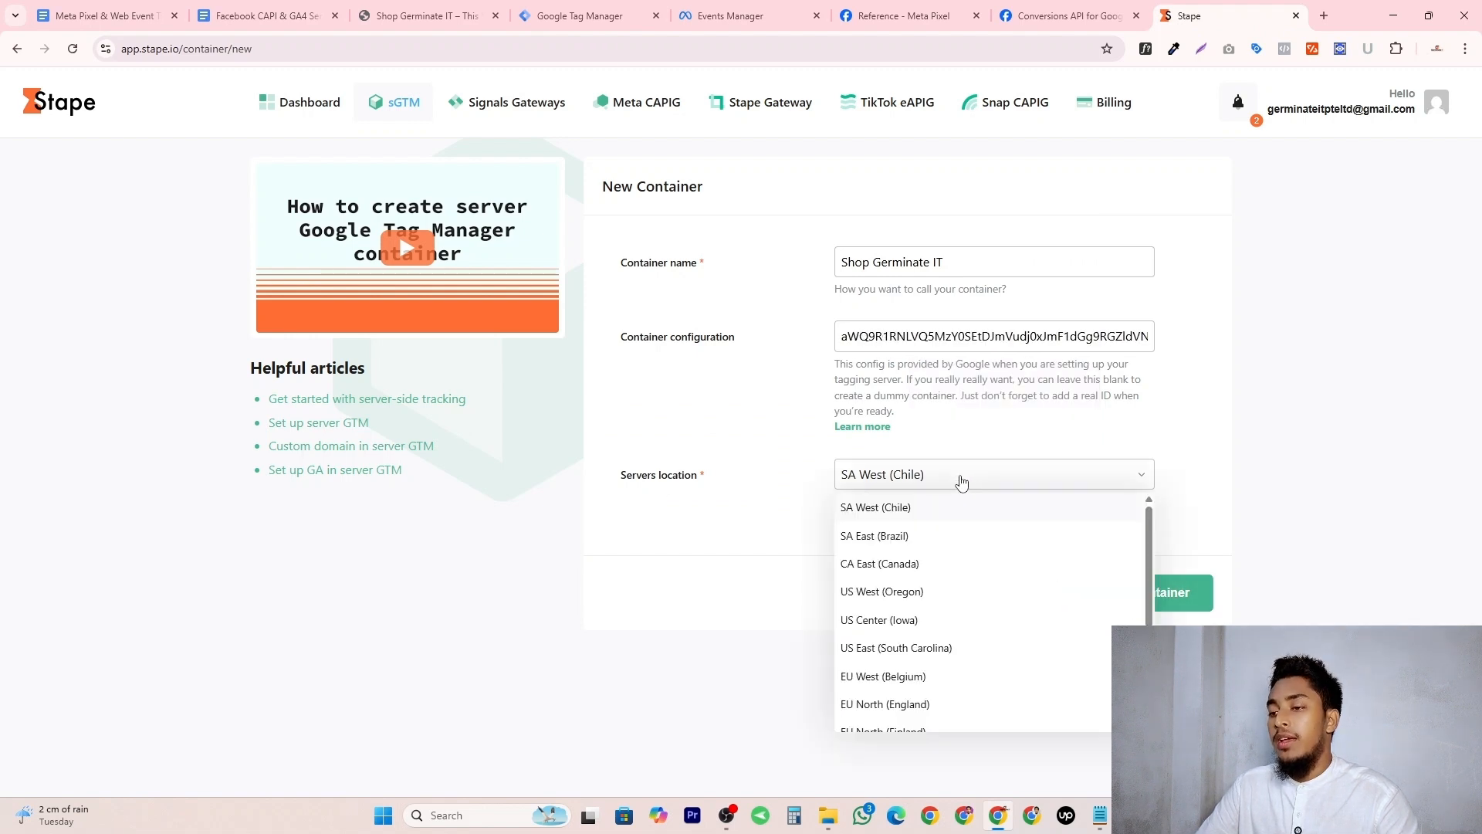
pyautogui.scroll(-3, 931, 579)
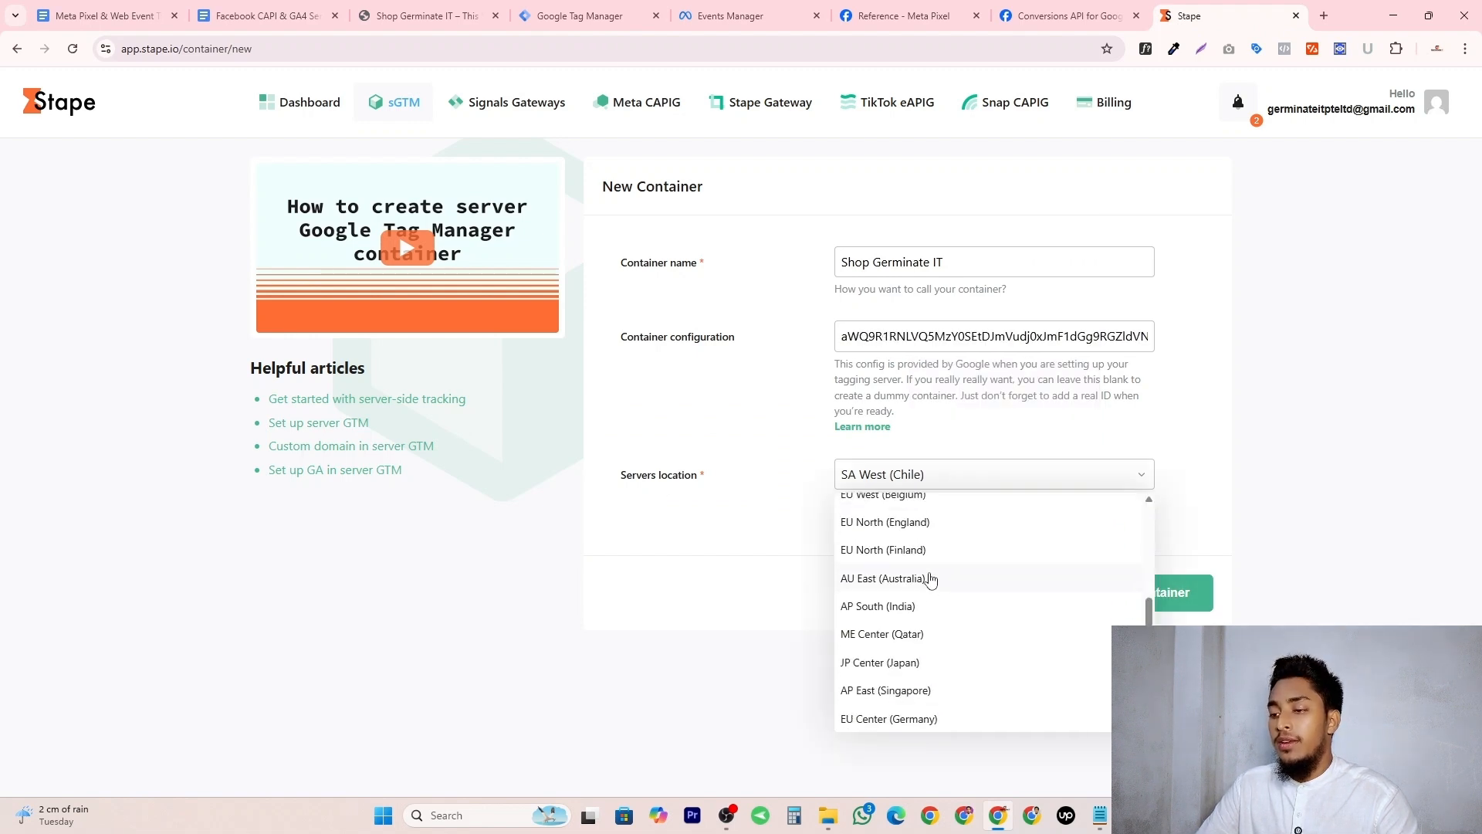
pyautogui.click(902, 692)
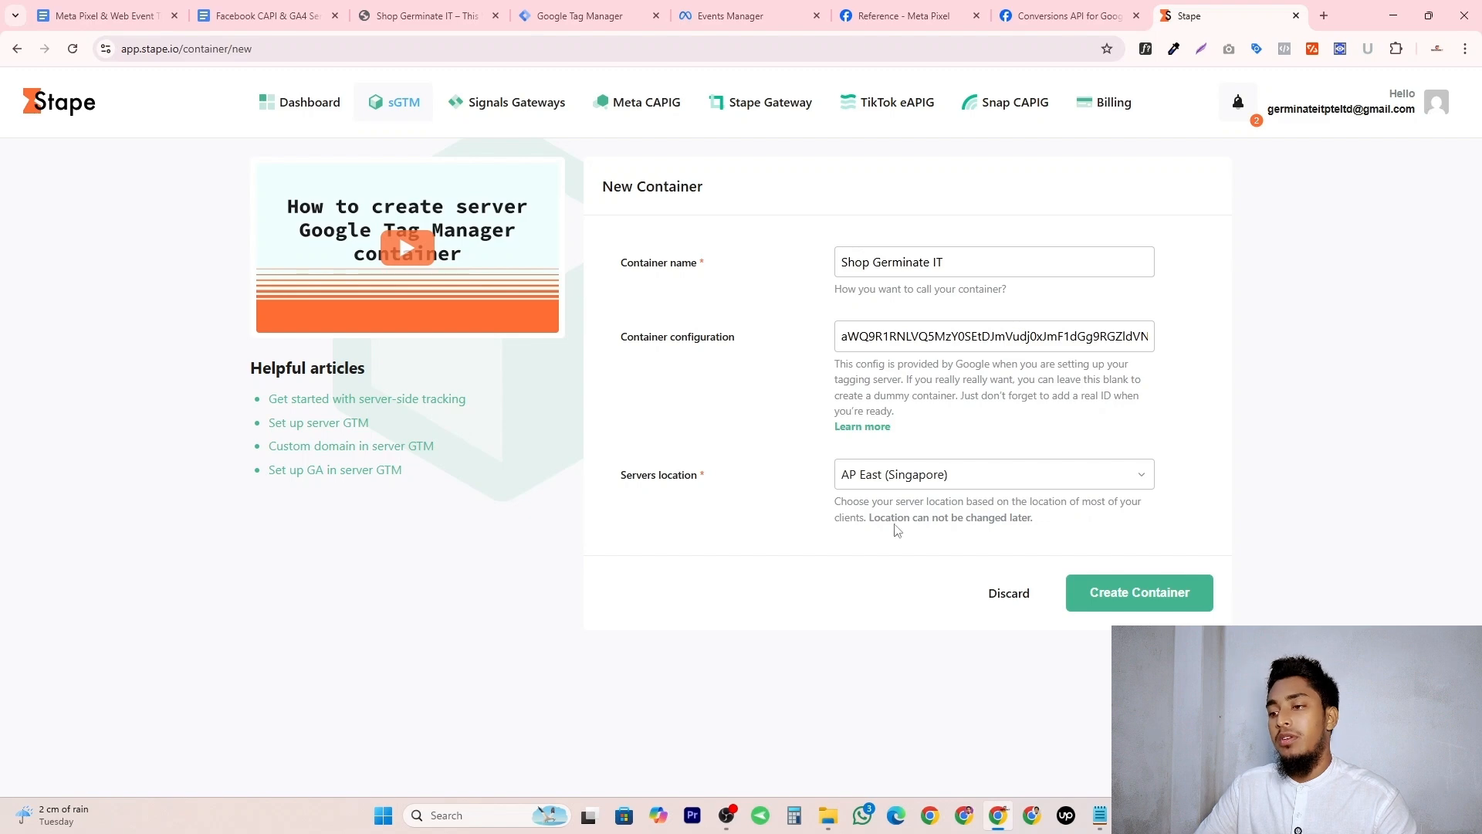
pyautogui.click(1136, 593)
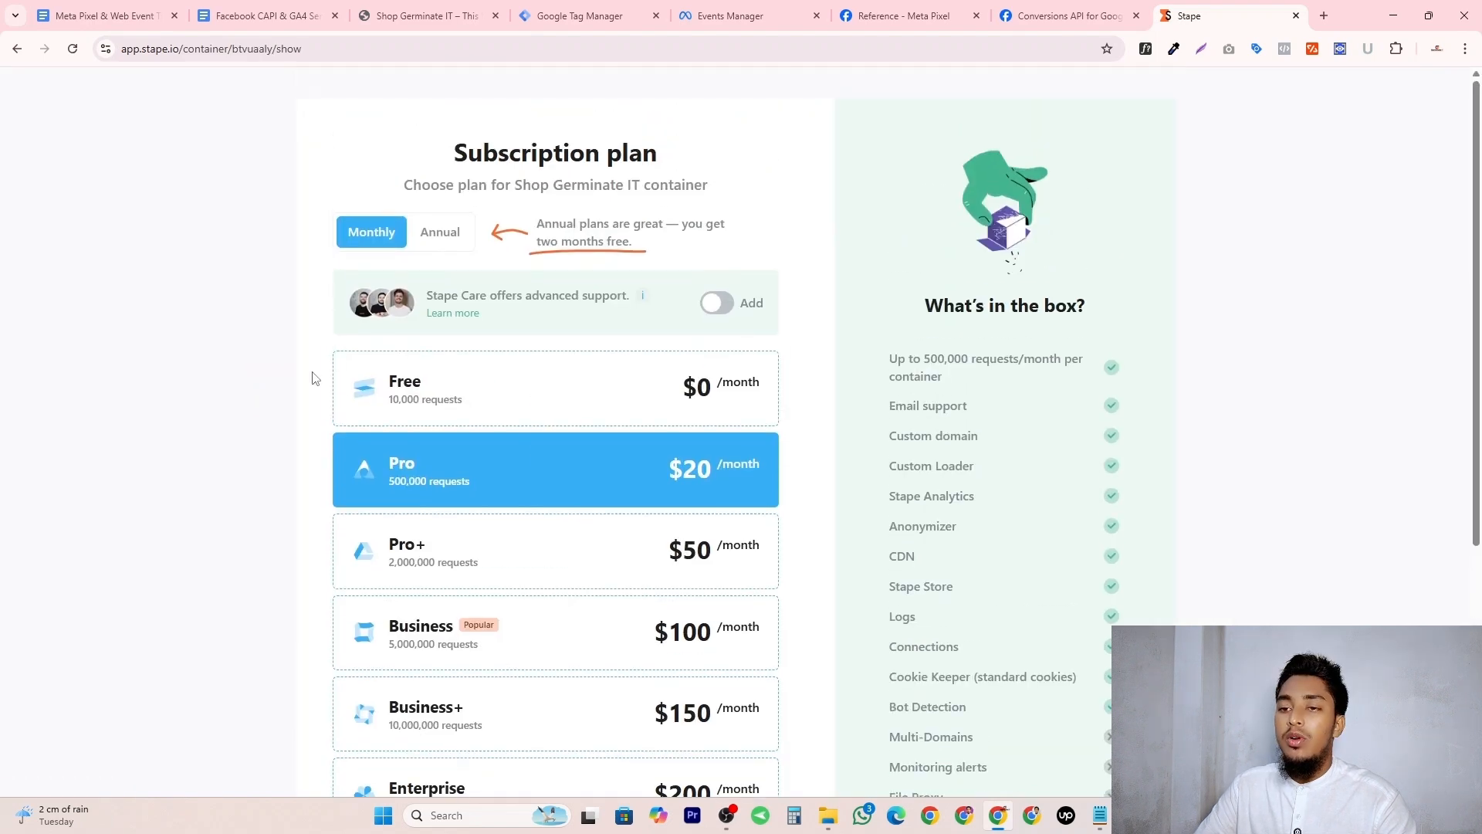
# Choose the Free monthly subscription plan for the Shop Germinate IT container and continue with it.
pyautogui.click(407, 401)
pyautogui.scroll(-5, 458, 176)
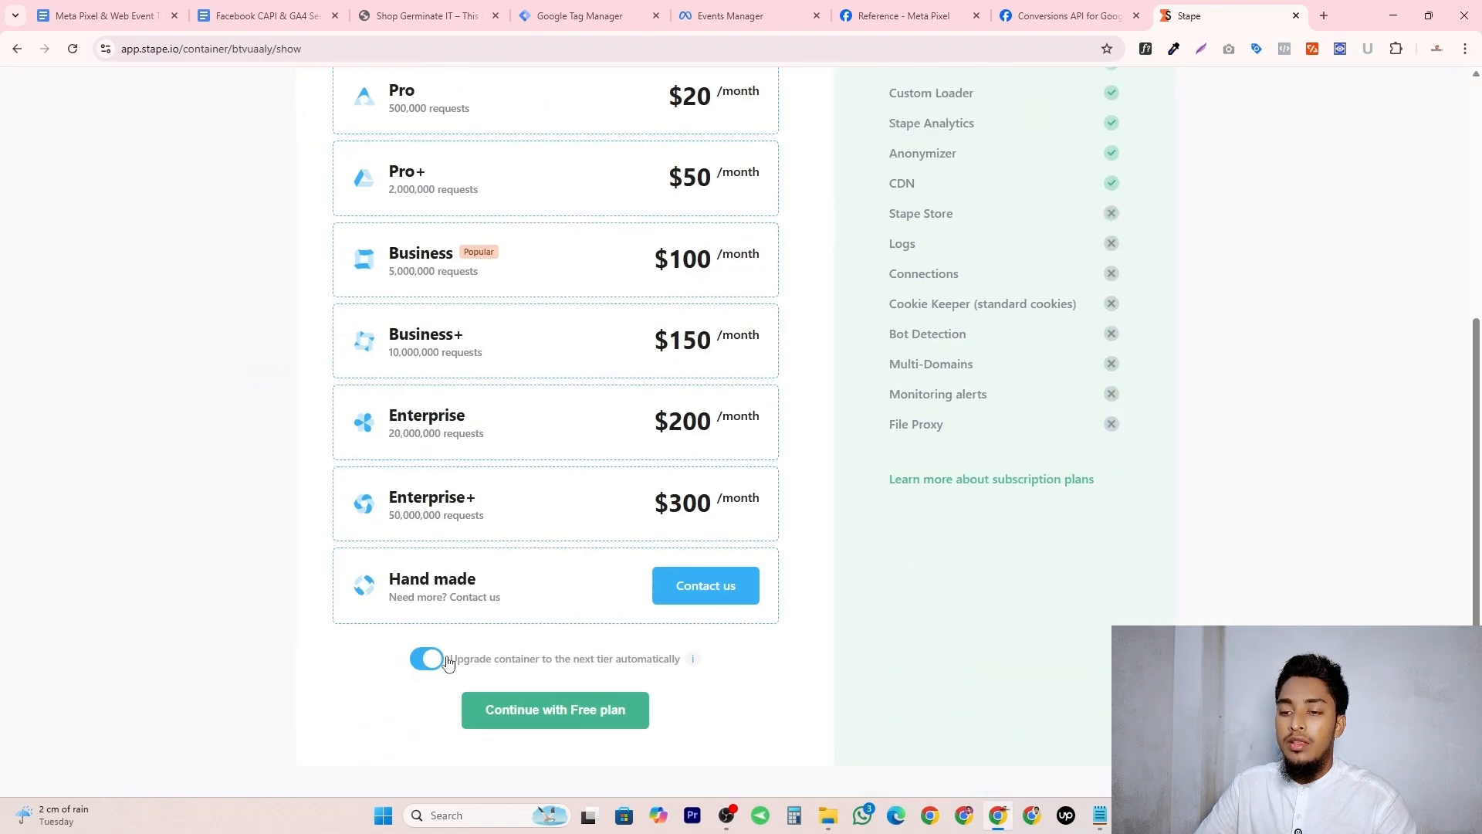
pyautogui.click(557, 710)
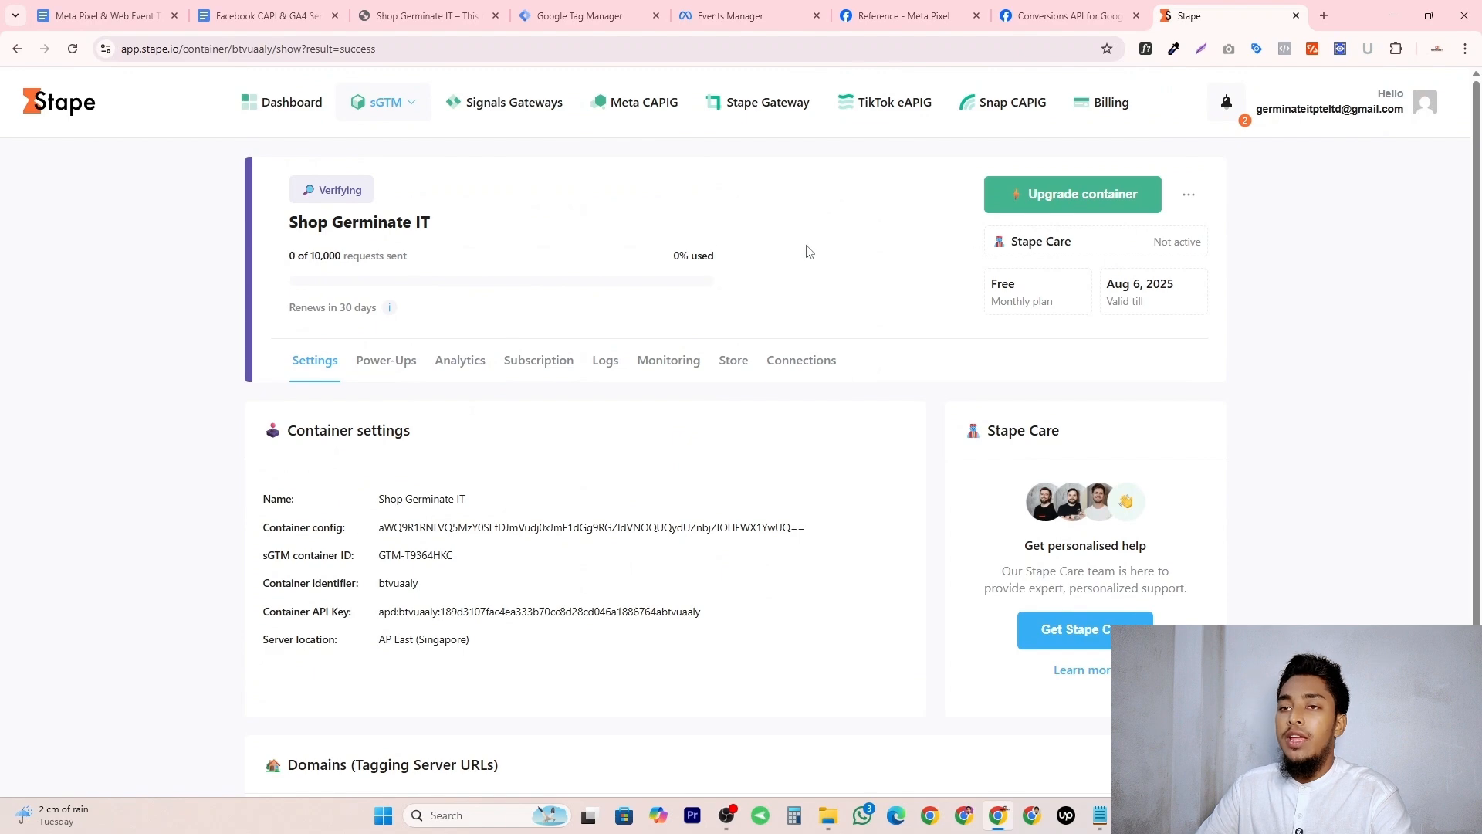
# Copy the Shop Germinate IT container's tagging server domain URL.
pyautogui.scroll(-3, 448, 447)
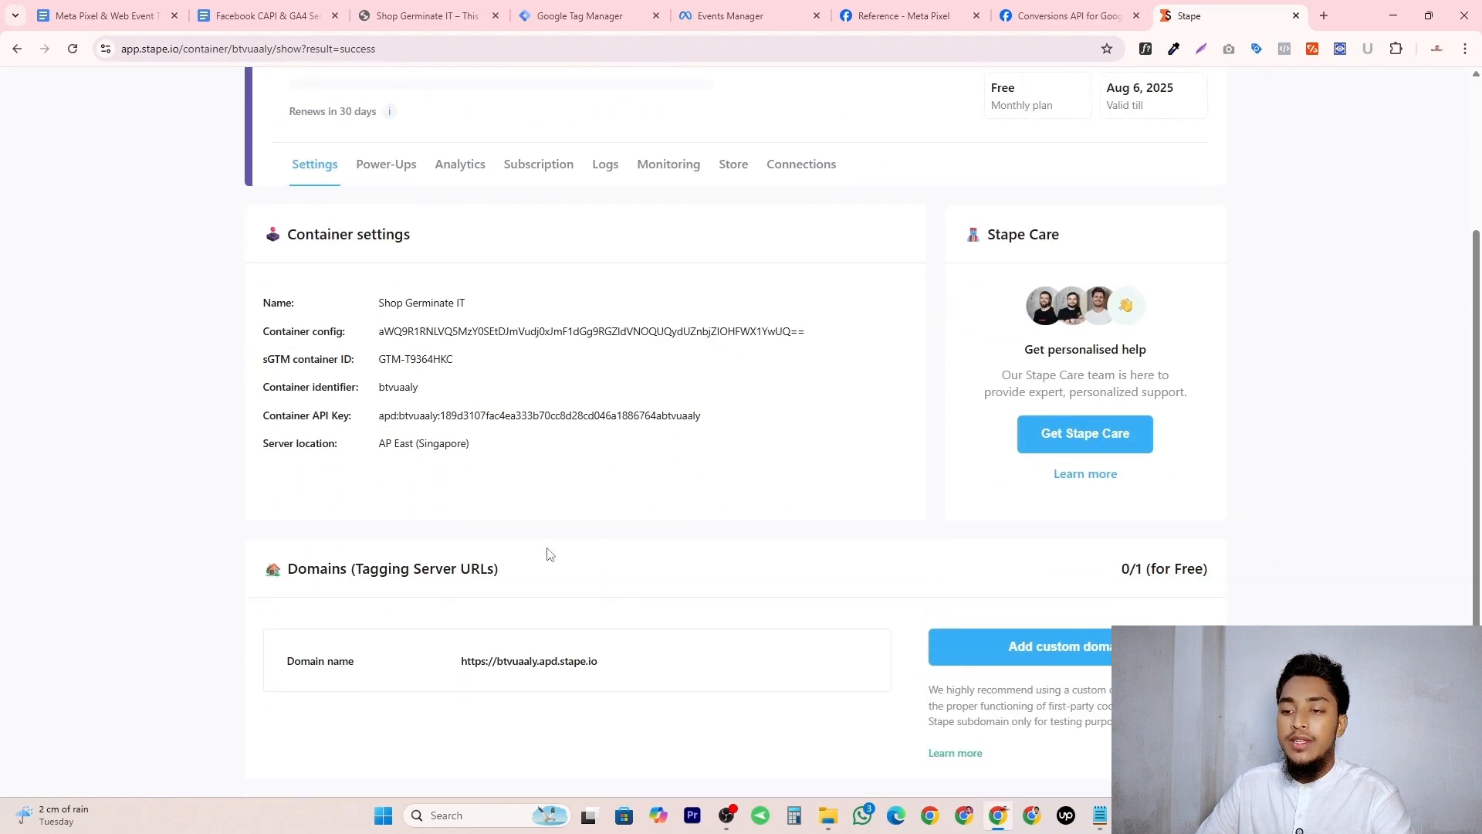
pyautogui.tripleClick(377, 669)
pyautogui.moveTo(635, 674); pyautogui.dragTo(416, 669)
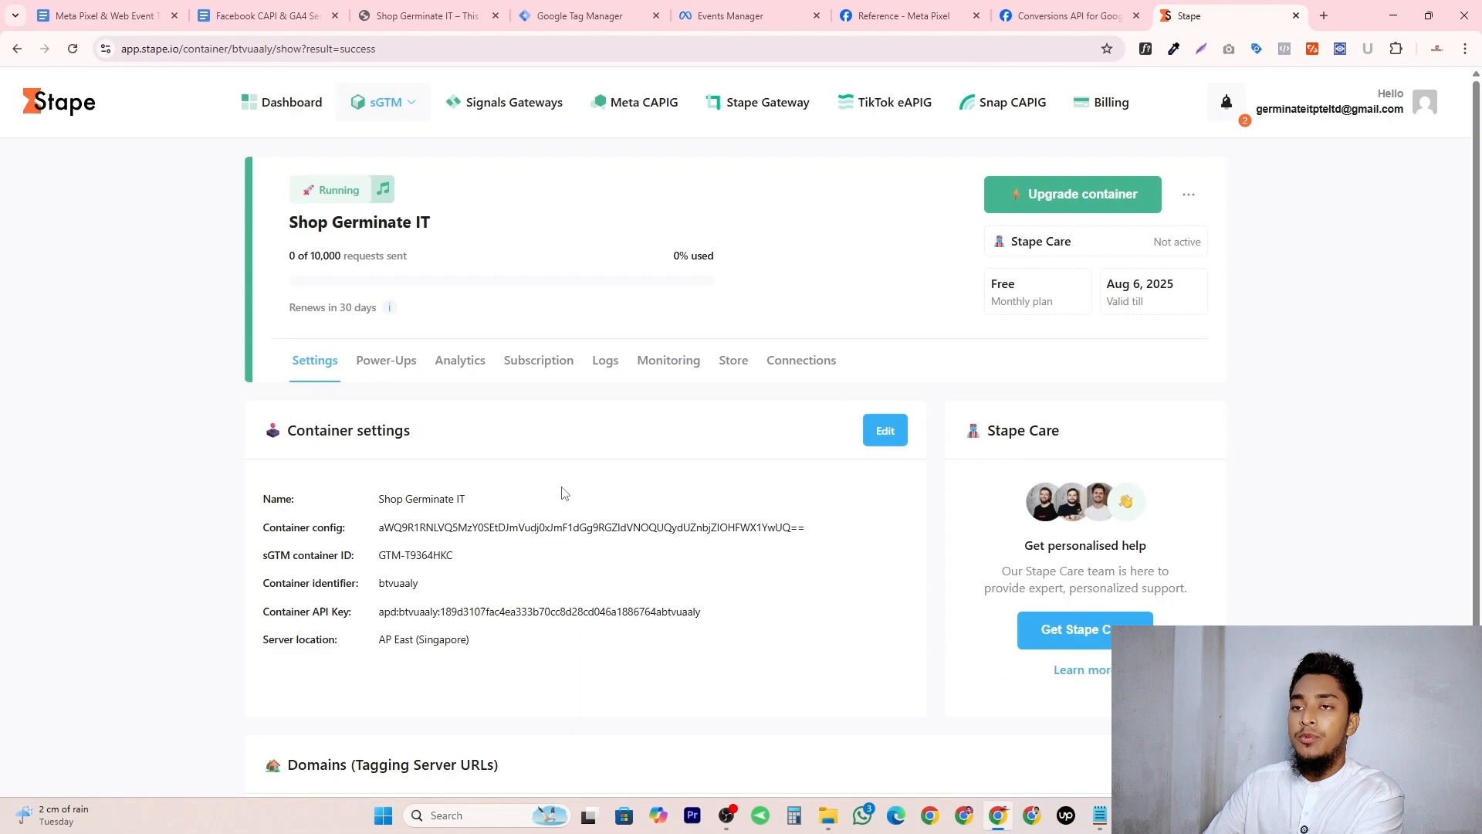
pyautogui.scroll(-3, 536, 517)
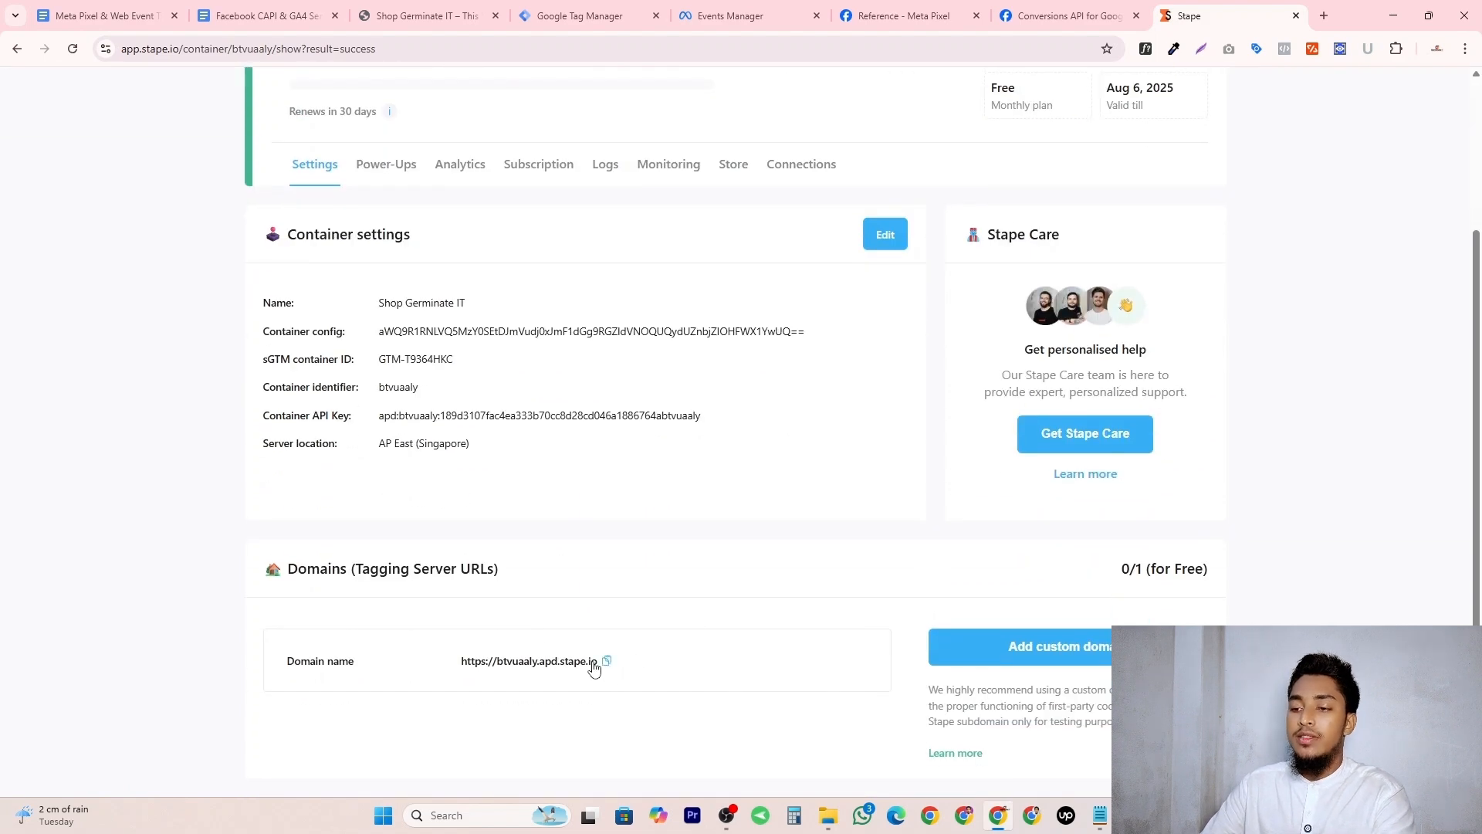
pyautogui.click(606, 661)
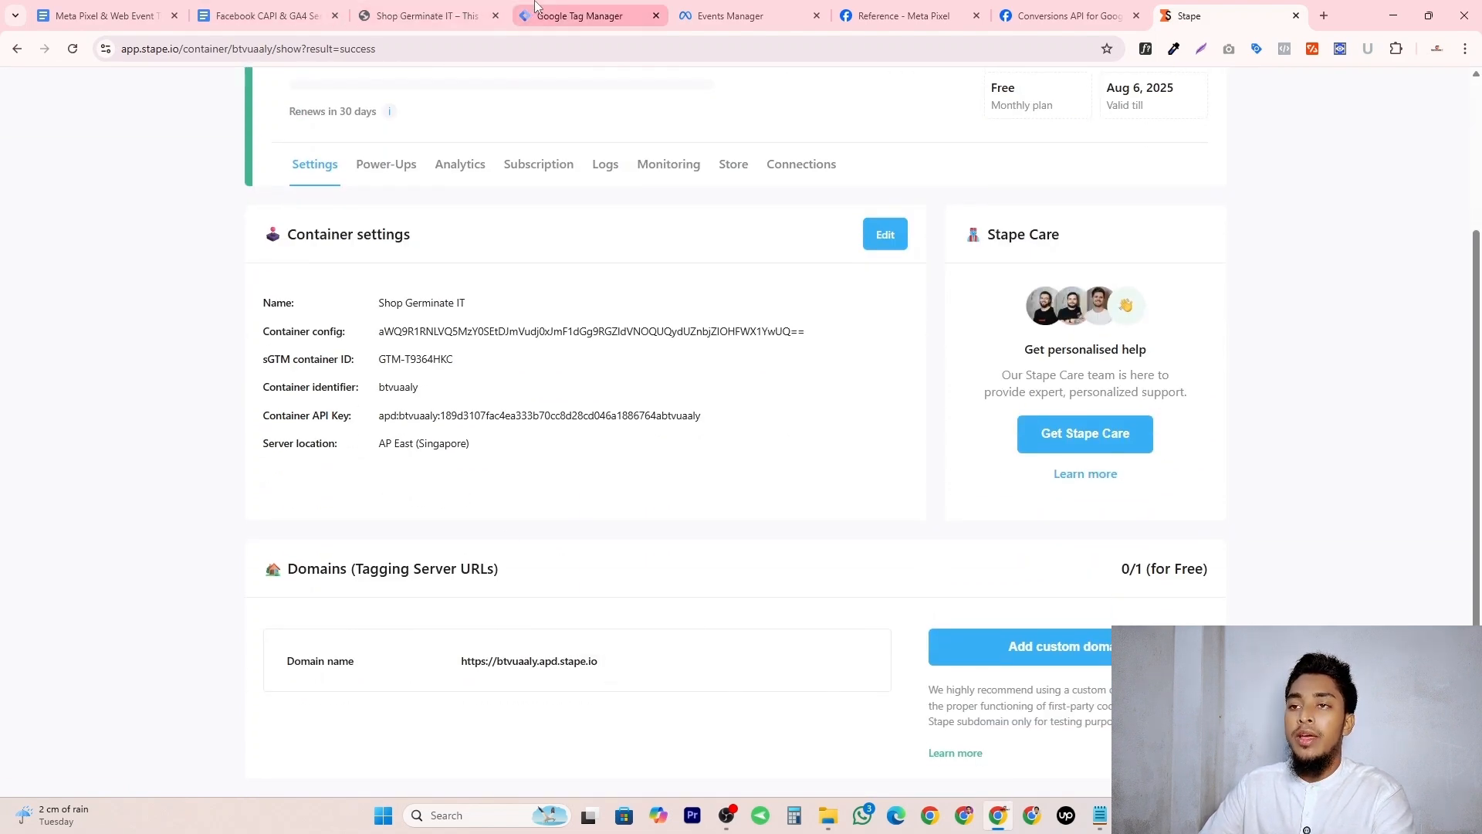
pyautogui.click(579, 16)
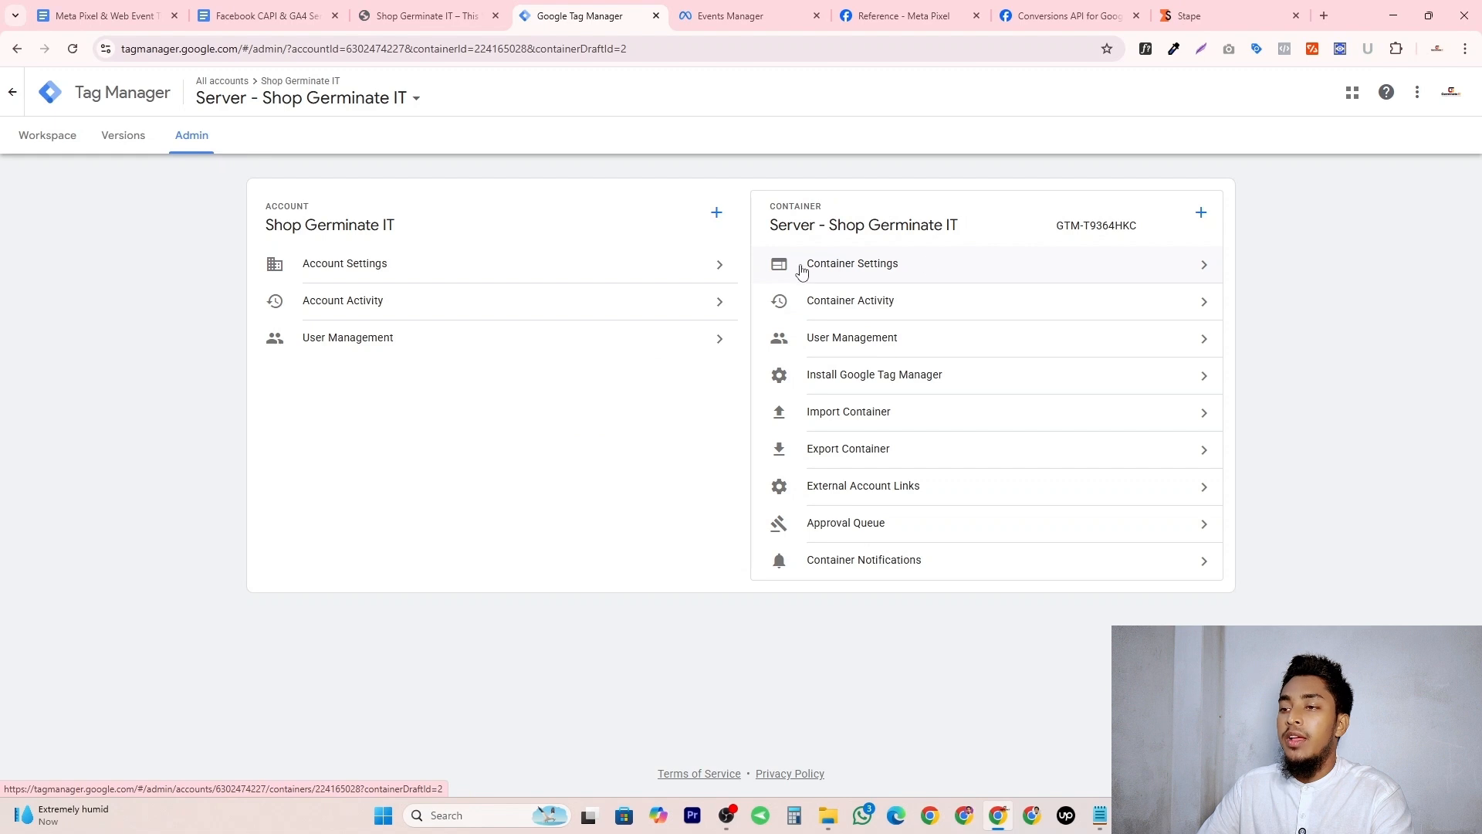
pyautogui.click(939, 278)
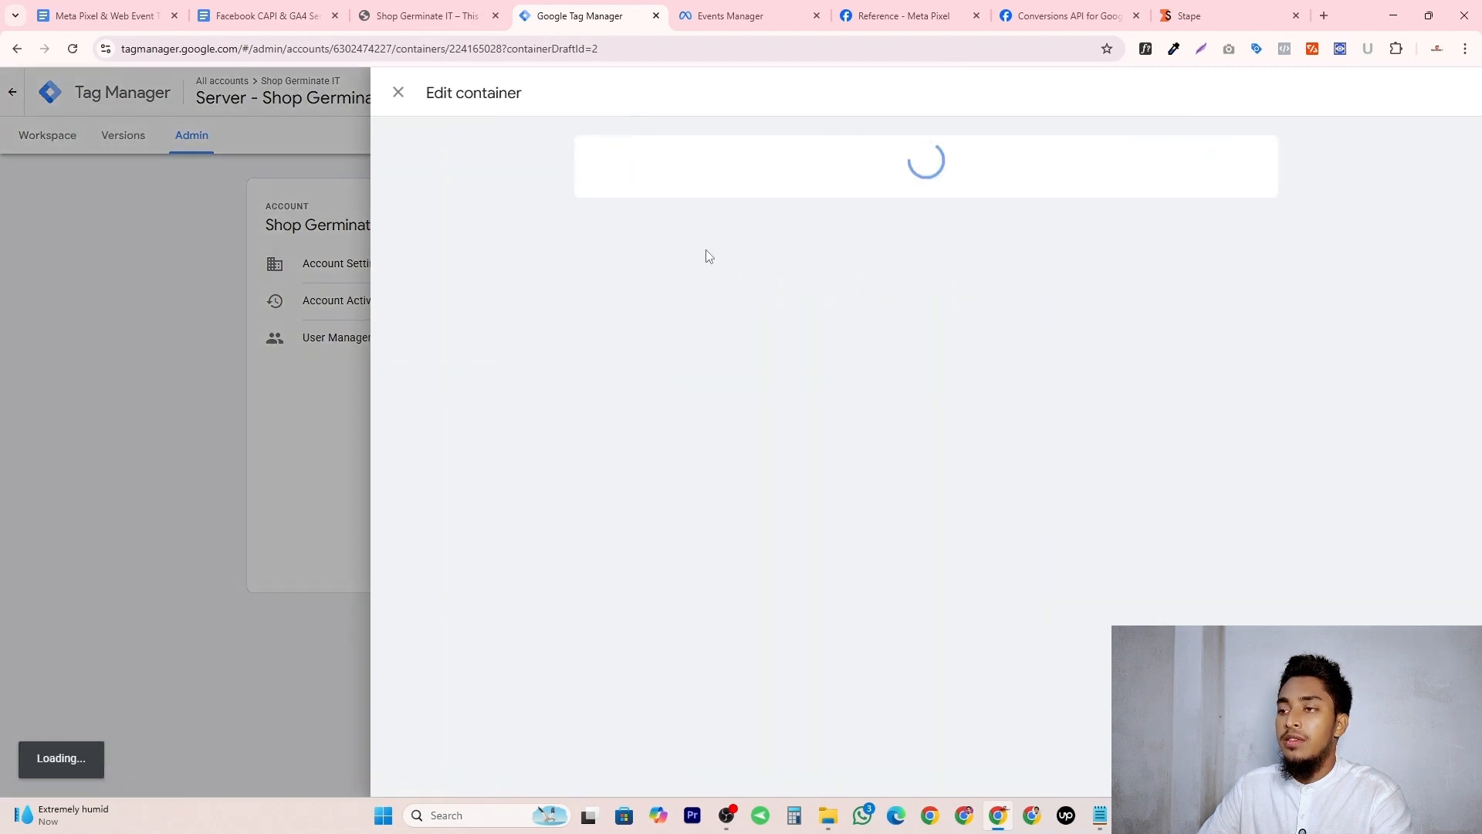
pyautogui.click(703, 439)
pyautogui.hotkey('ctrl', 'v')
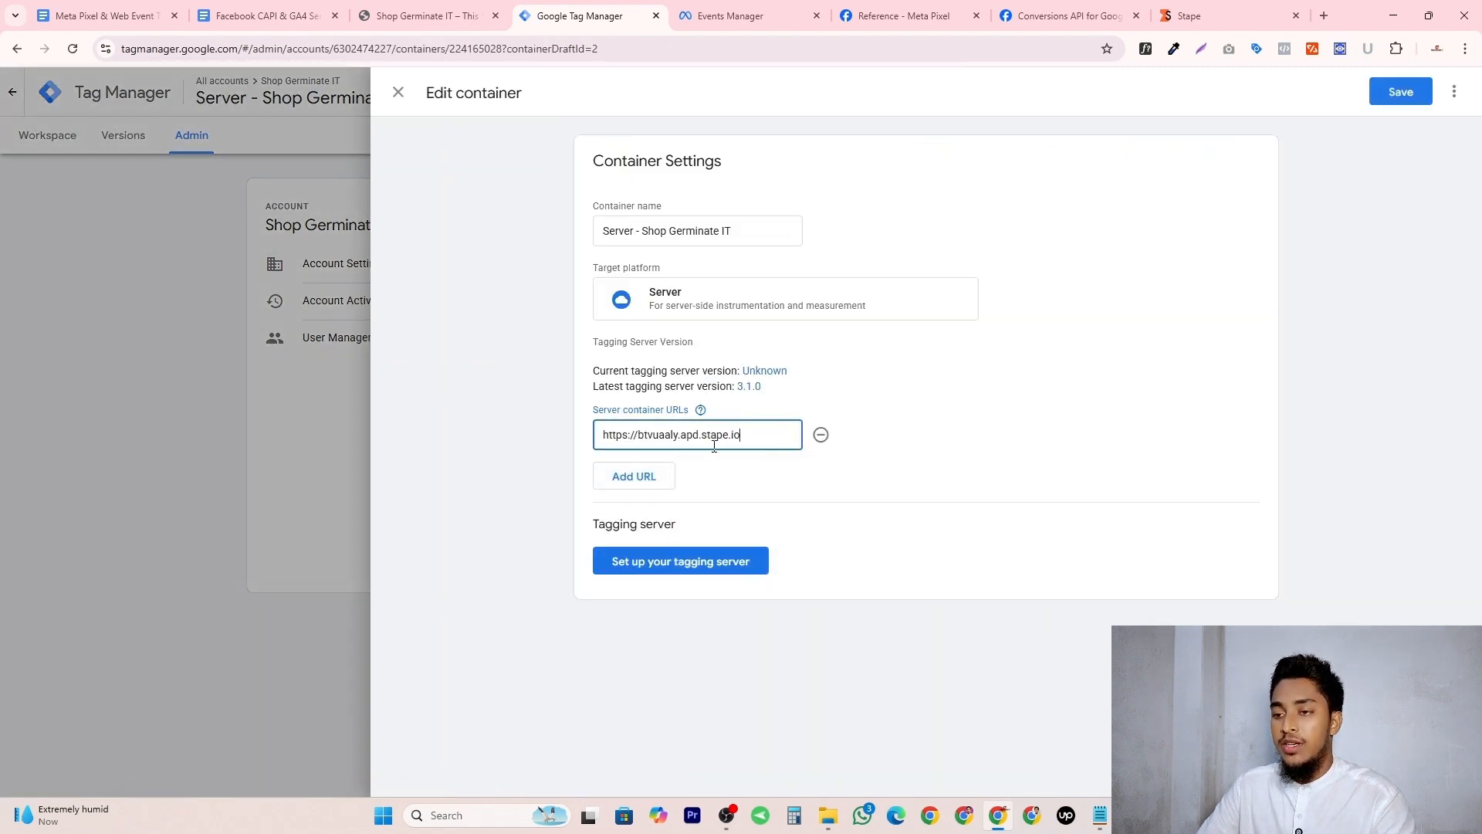
pyautogui.click(1413, 97)
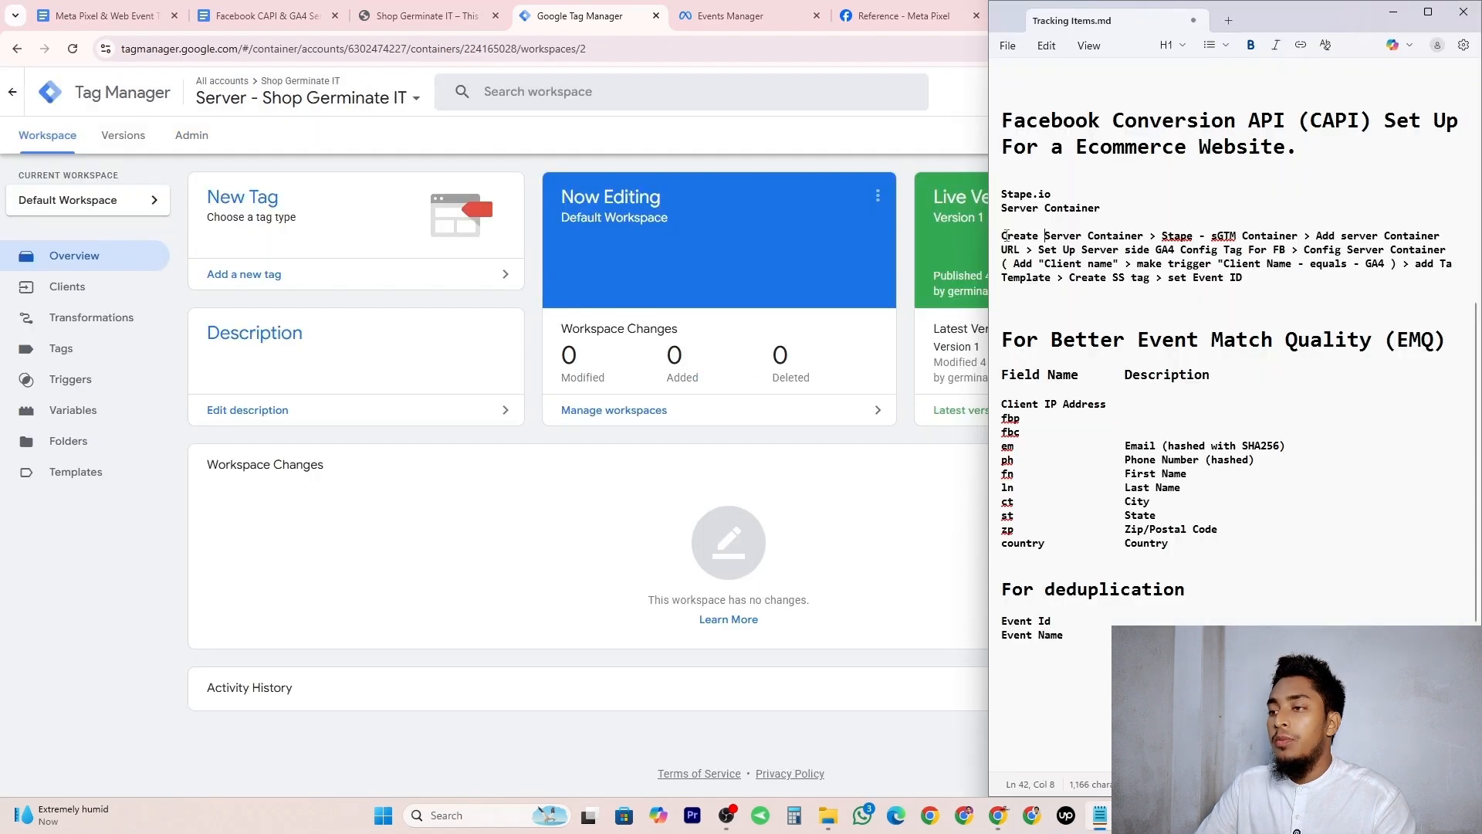
# Check the CAPI setup notes in Tracking Items.md and open the tags of the Web - Shop Germinate IT container.
pyautogui.moveTo(1002, 236); pyautogui.dragTo(1089, 255)
pyautogui.click(1152, 237)
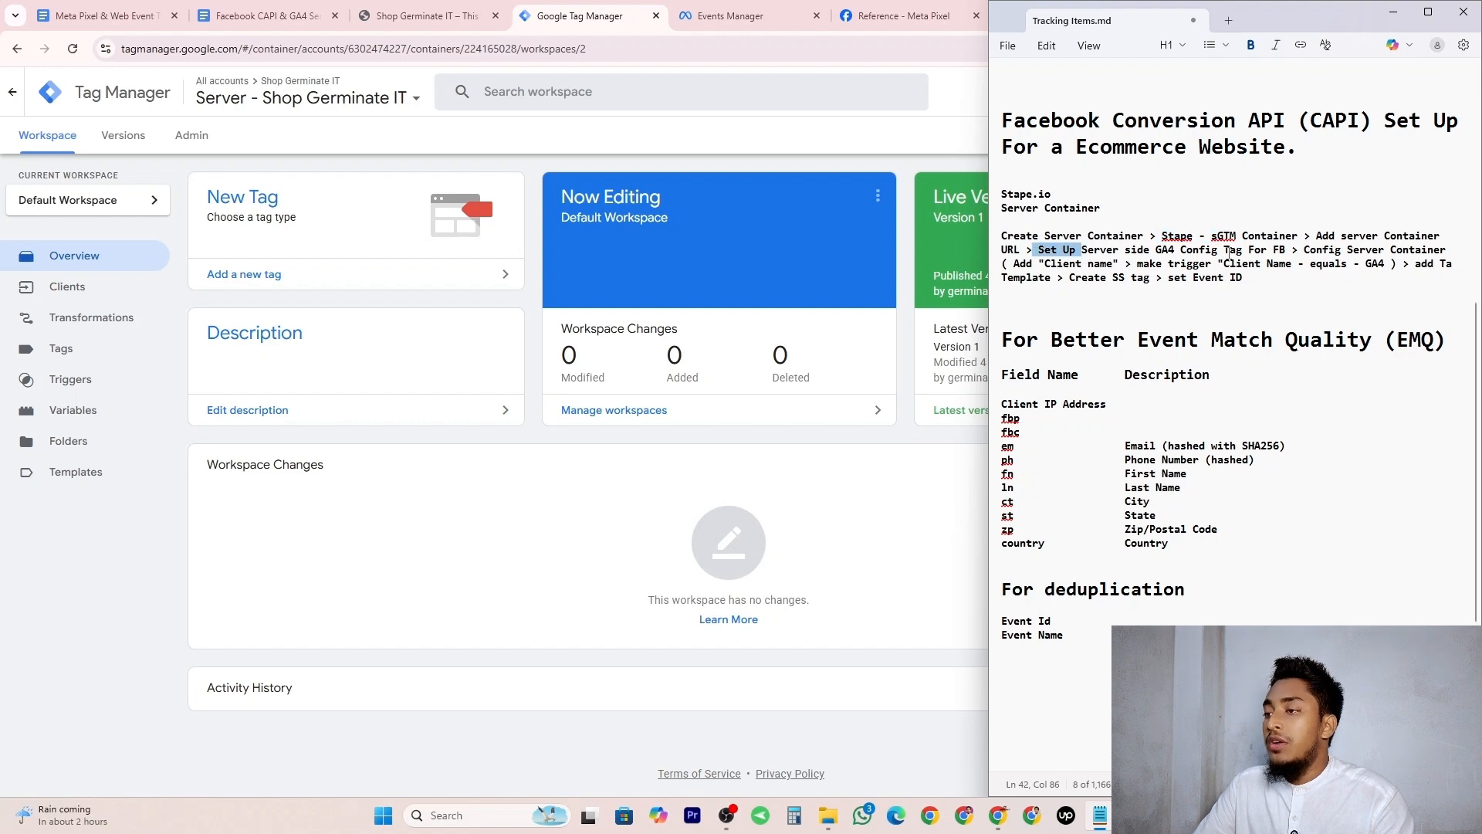
pyautogui.click(552, 170)
pyautogui.click(306, 97)
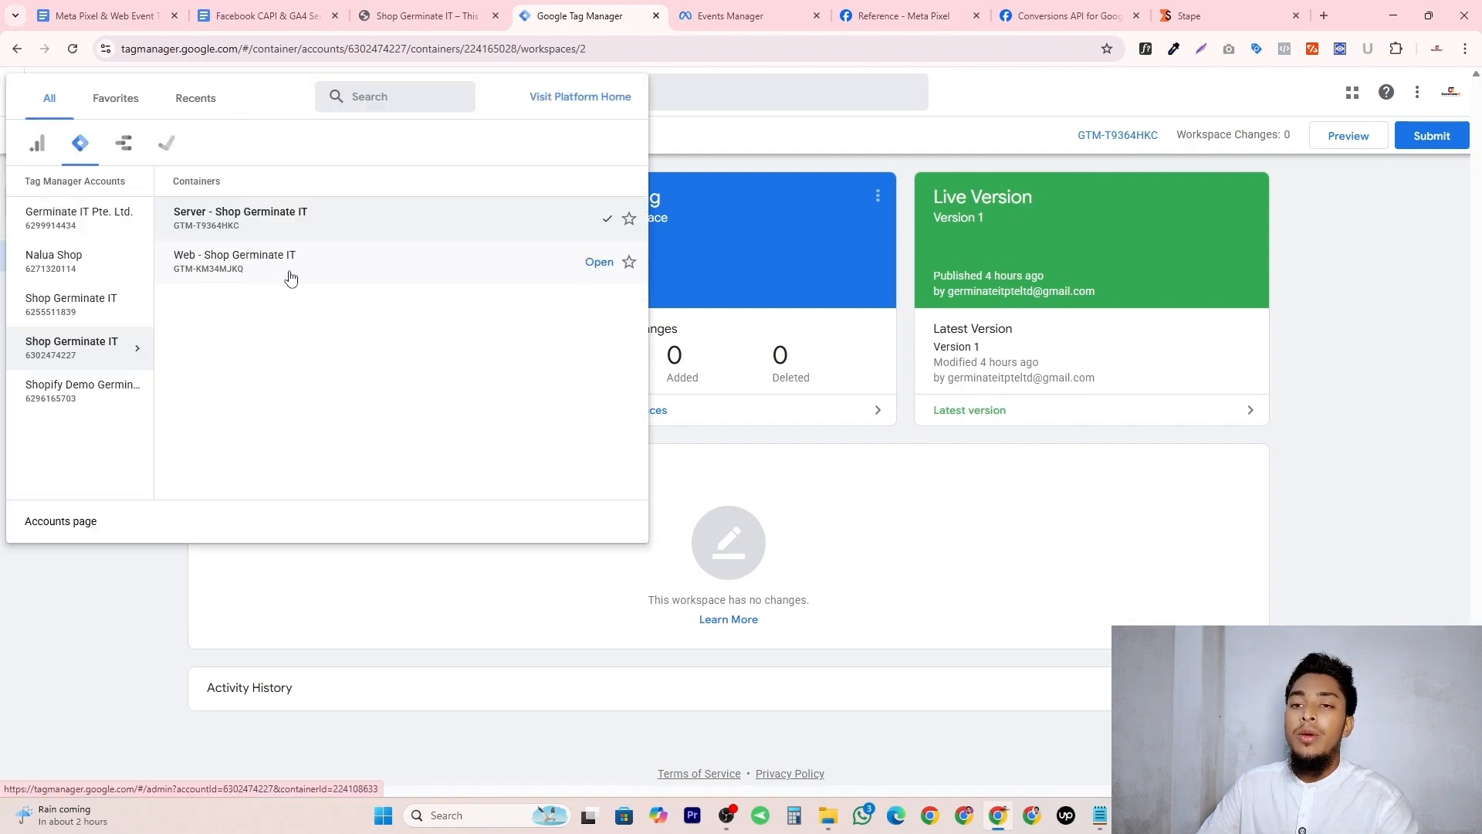
pyautogui.click(291, 274)
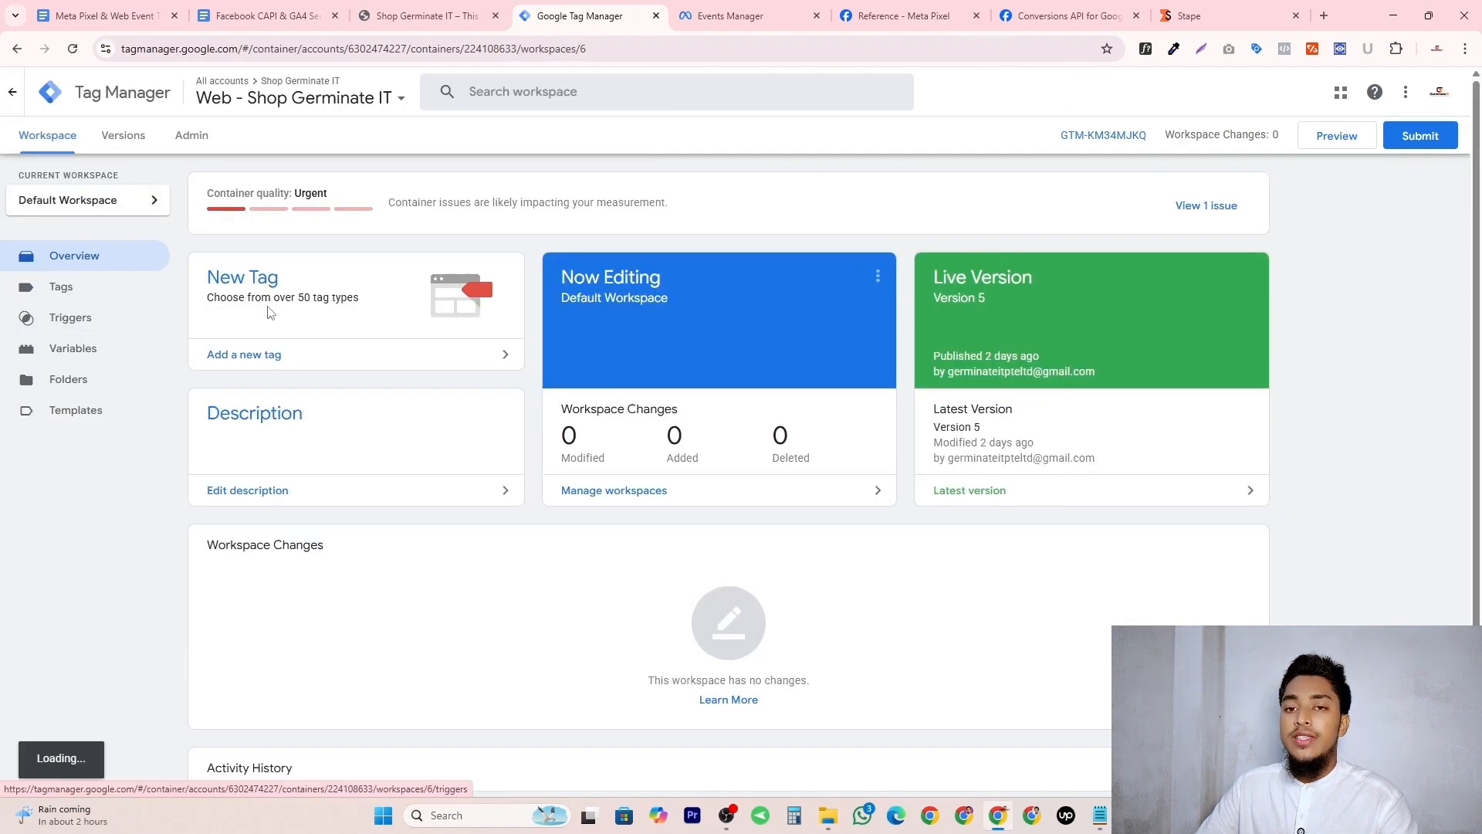
pyautogui.click(72, 304)
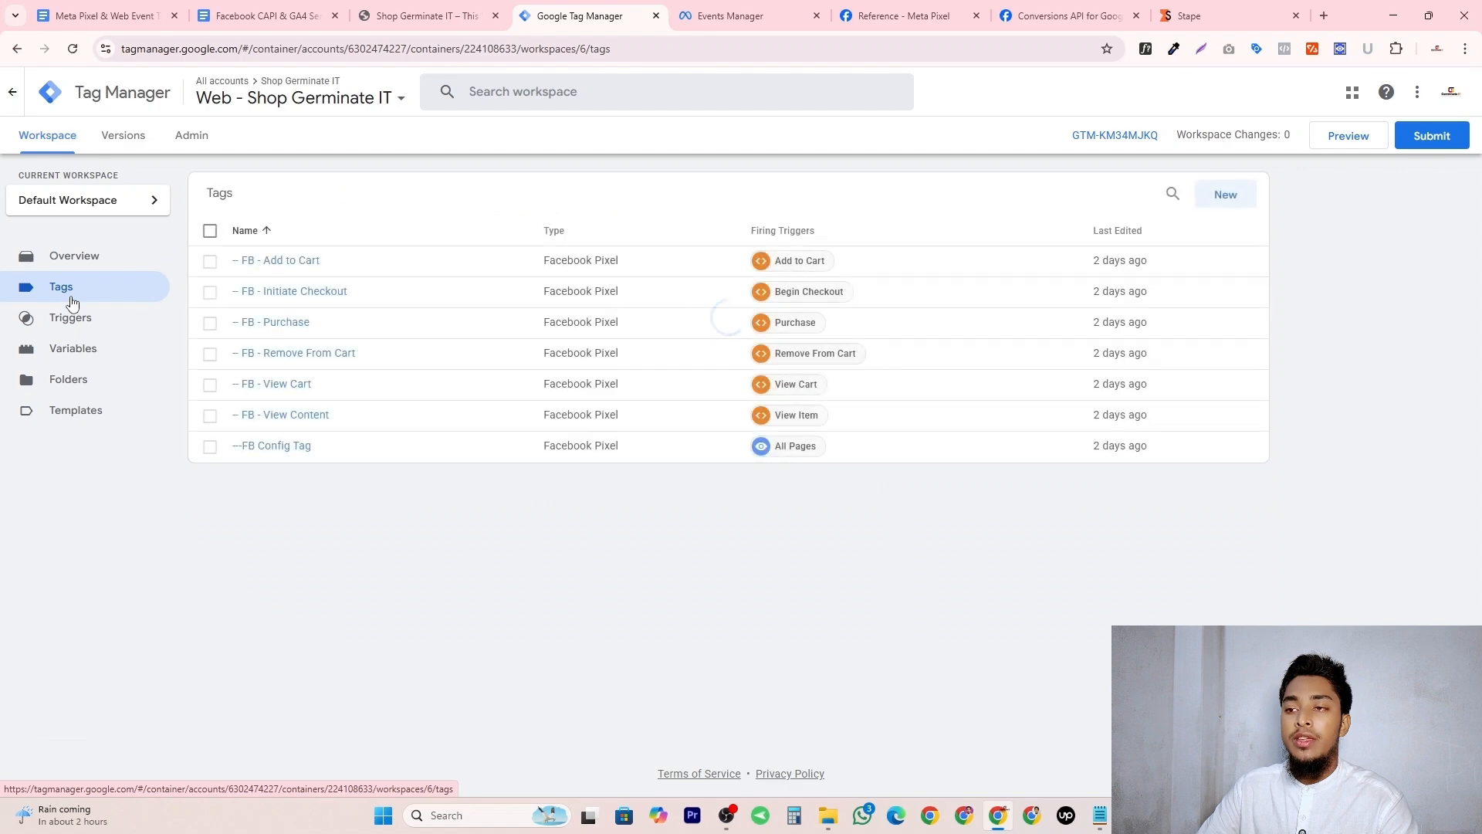
pyautogui.click(1226, 202)
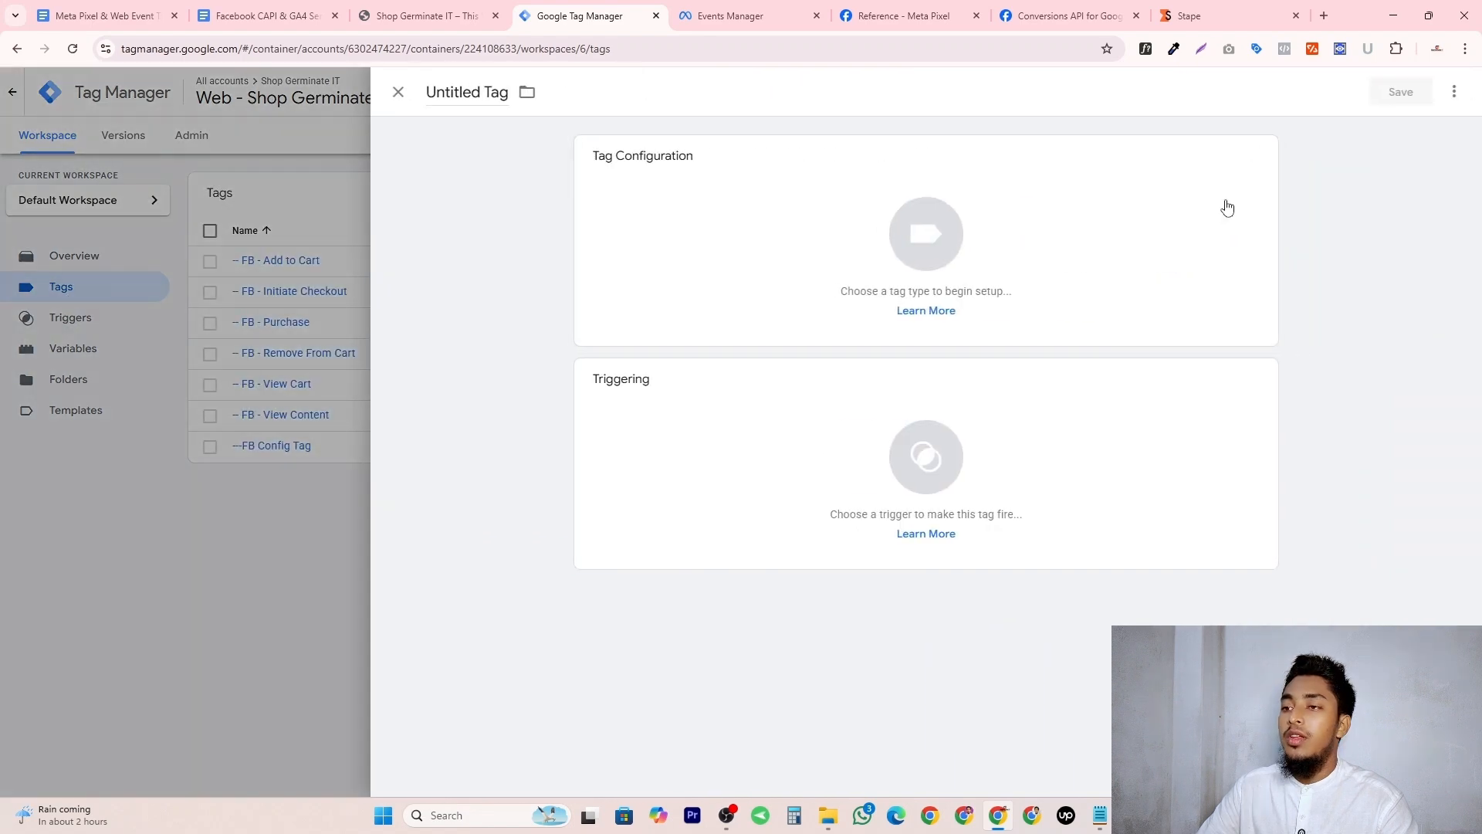
pyautogui.click(764, 224)
pyautogui.click(1085, 224)
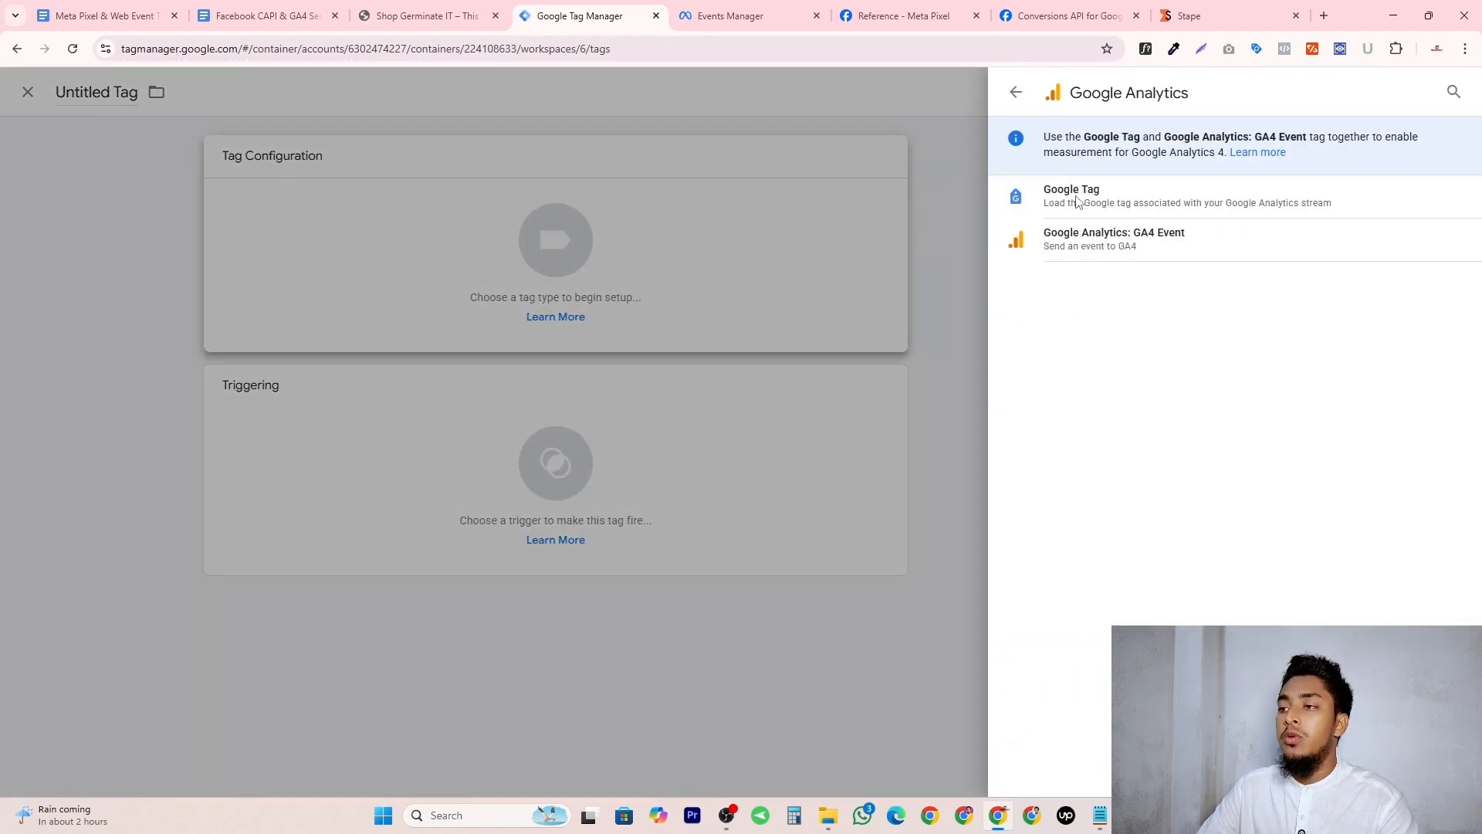
pyautogui.click(1076, 202)
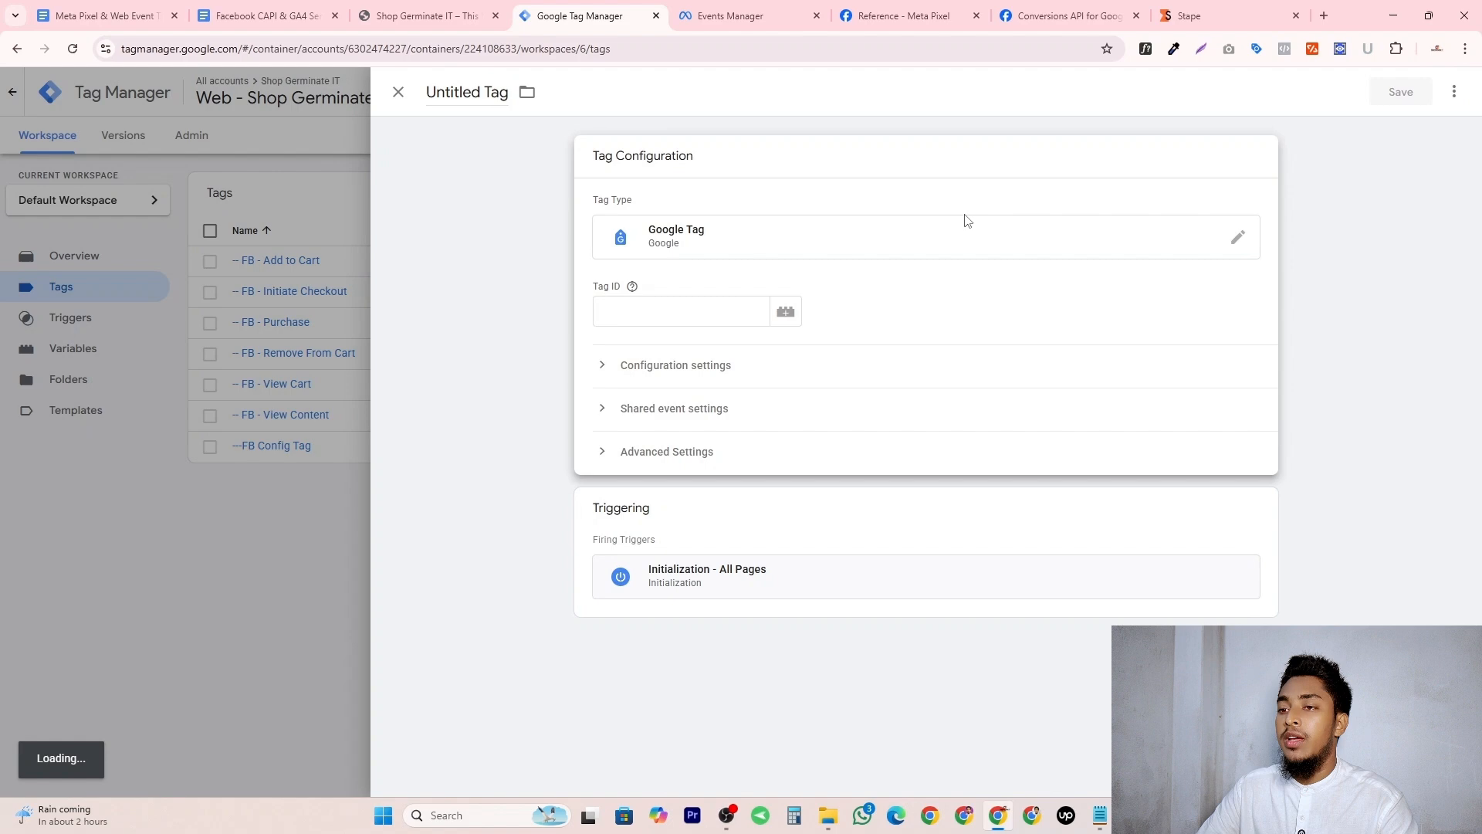
pyautogui.click(627, 312)
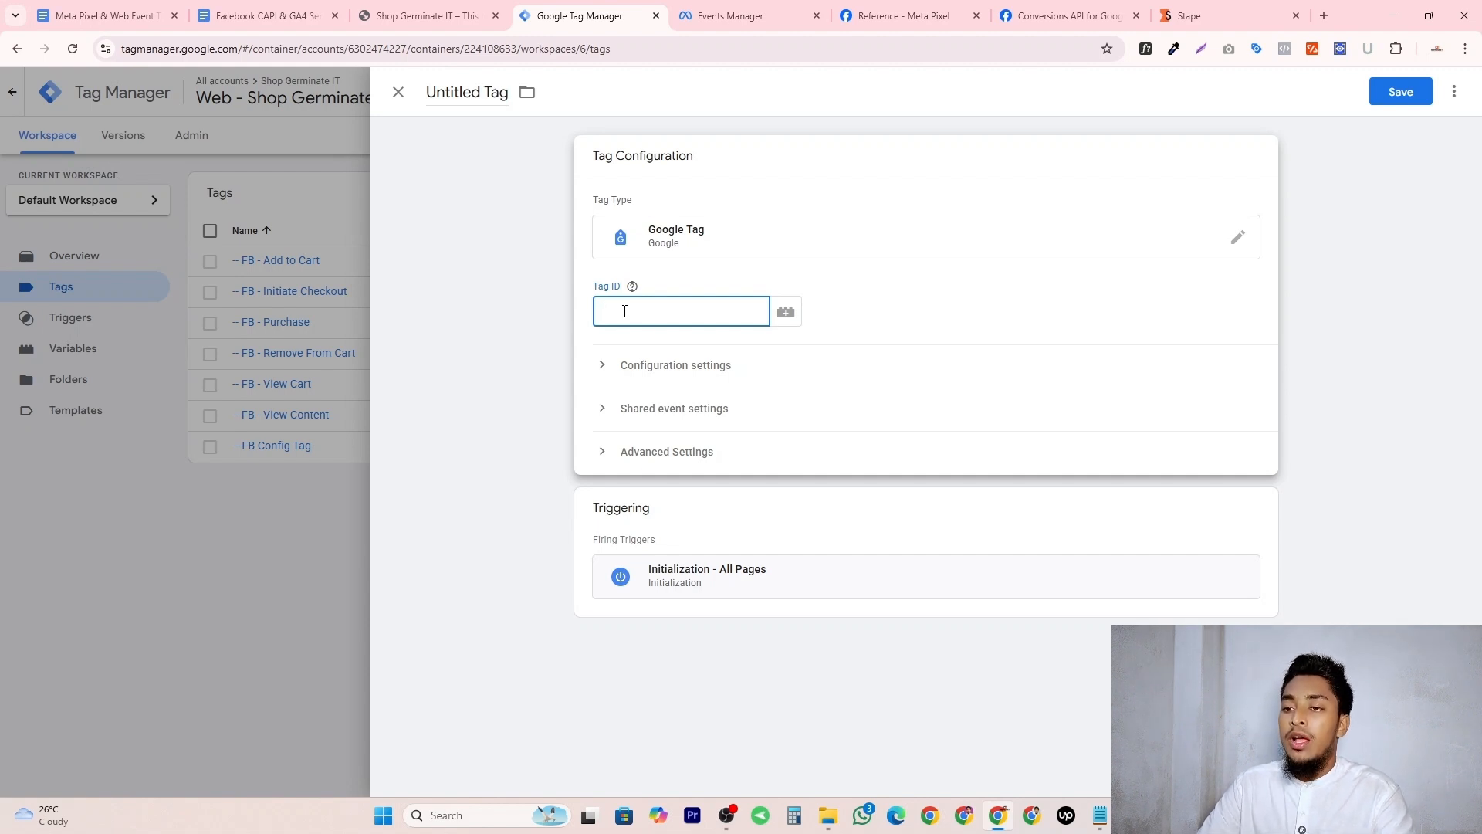
pyautogui.hotkey('ctrl', 'v')
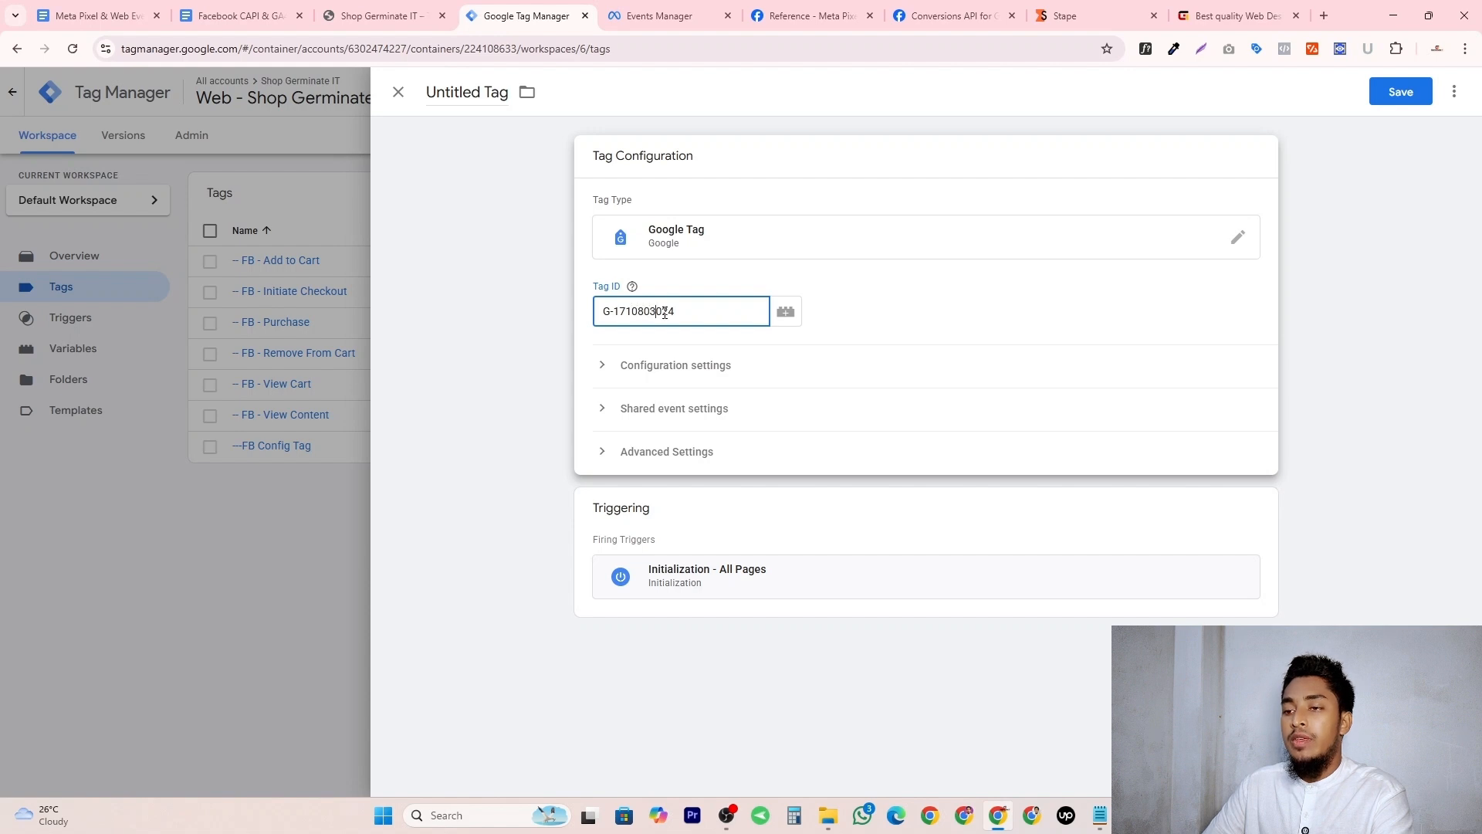
pyautogui.click(767, 318)
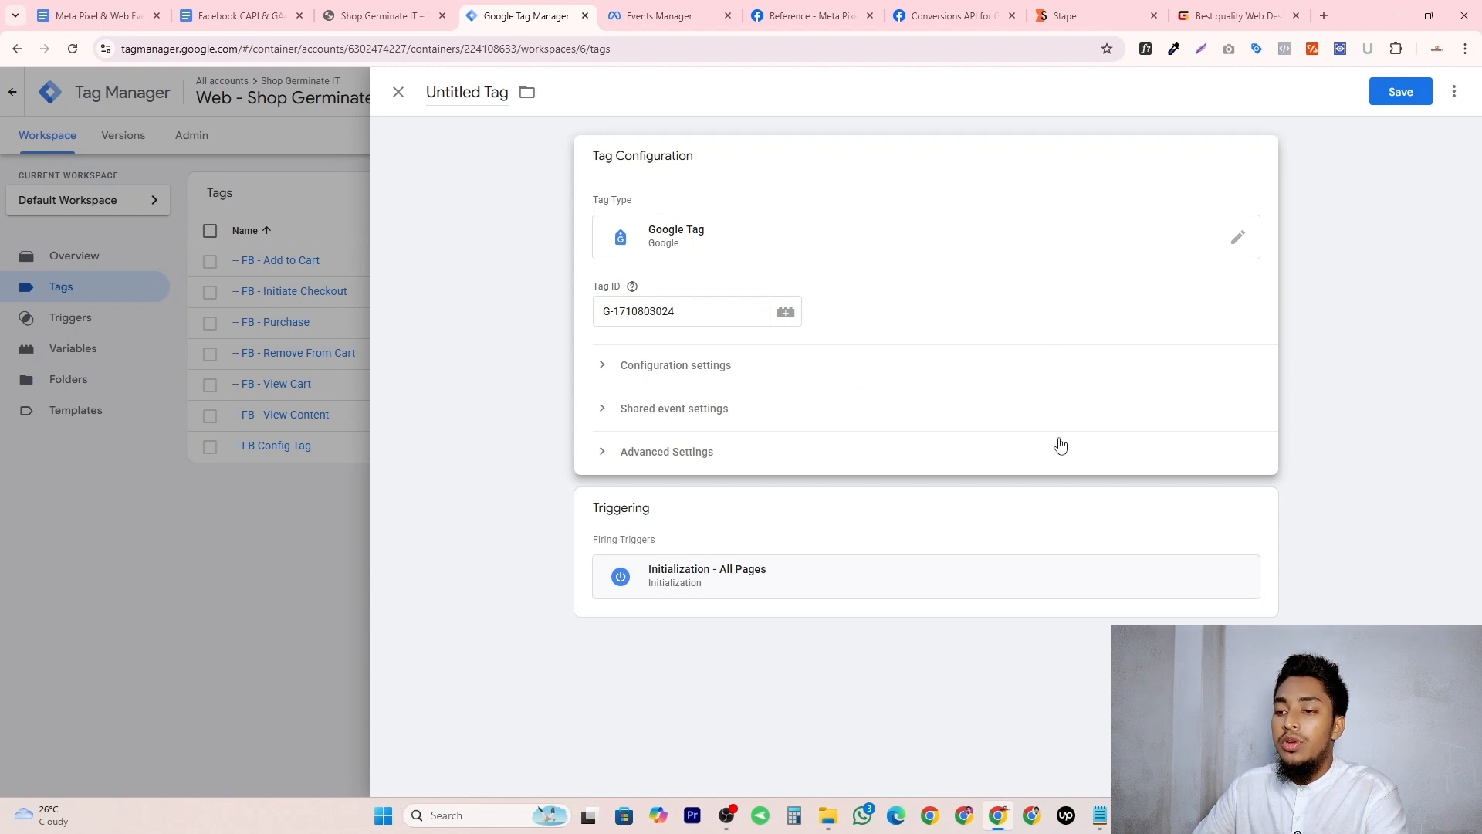
# Add two configuration parameters to the Google Tag, named server_container_url and send_page_view.
pyautogui.click(601, 372)
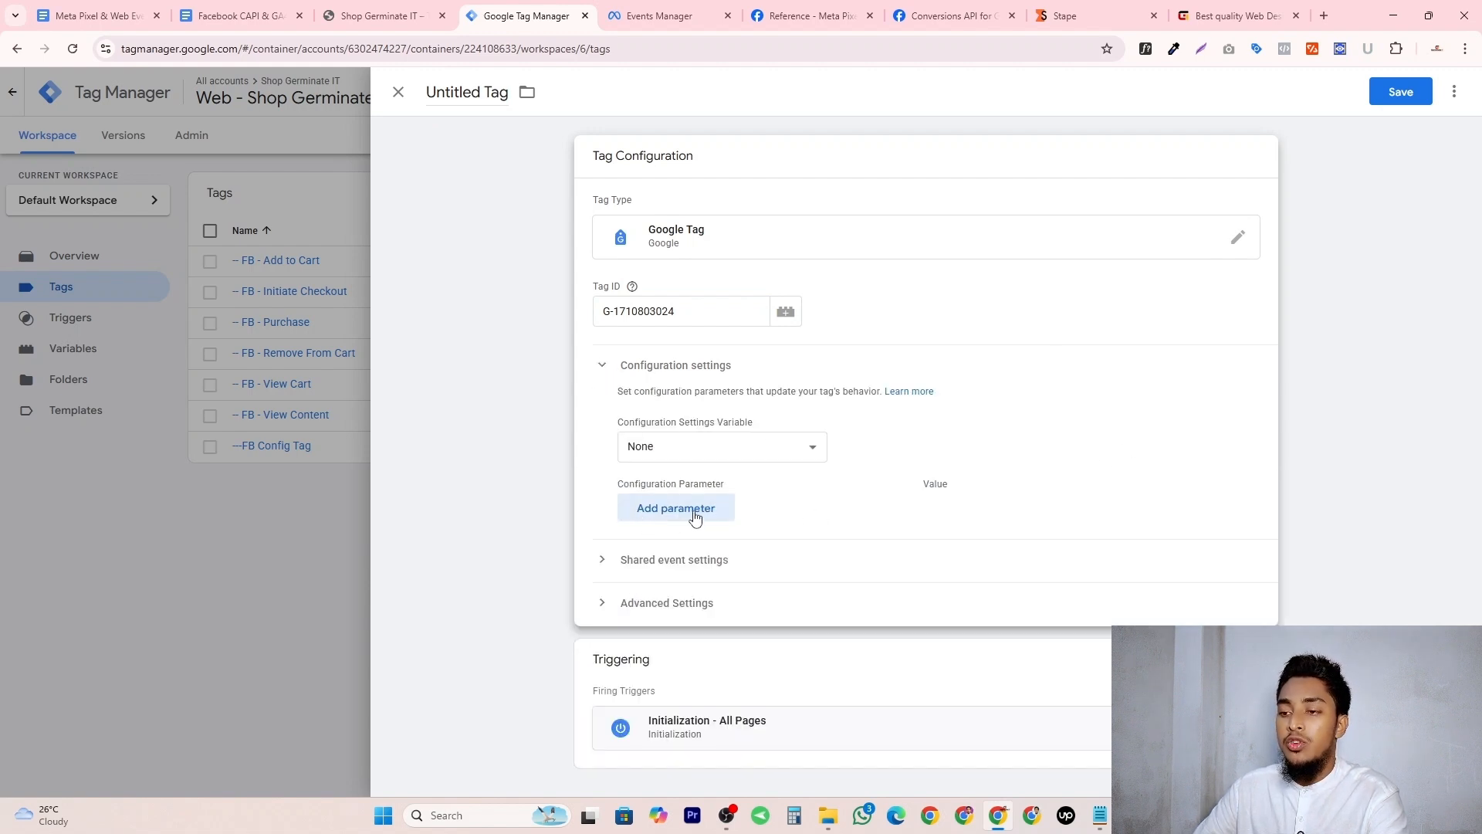
pyautogui.click(697, 512)
pyautogui.click(689, 555)
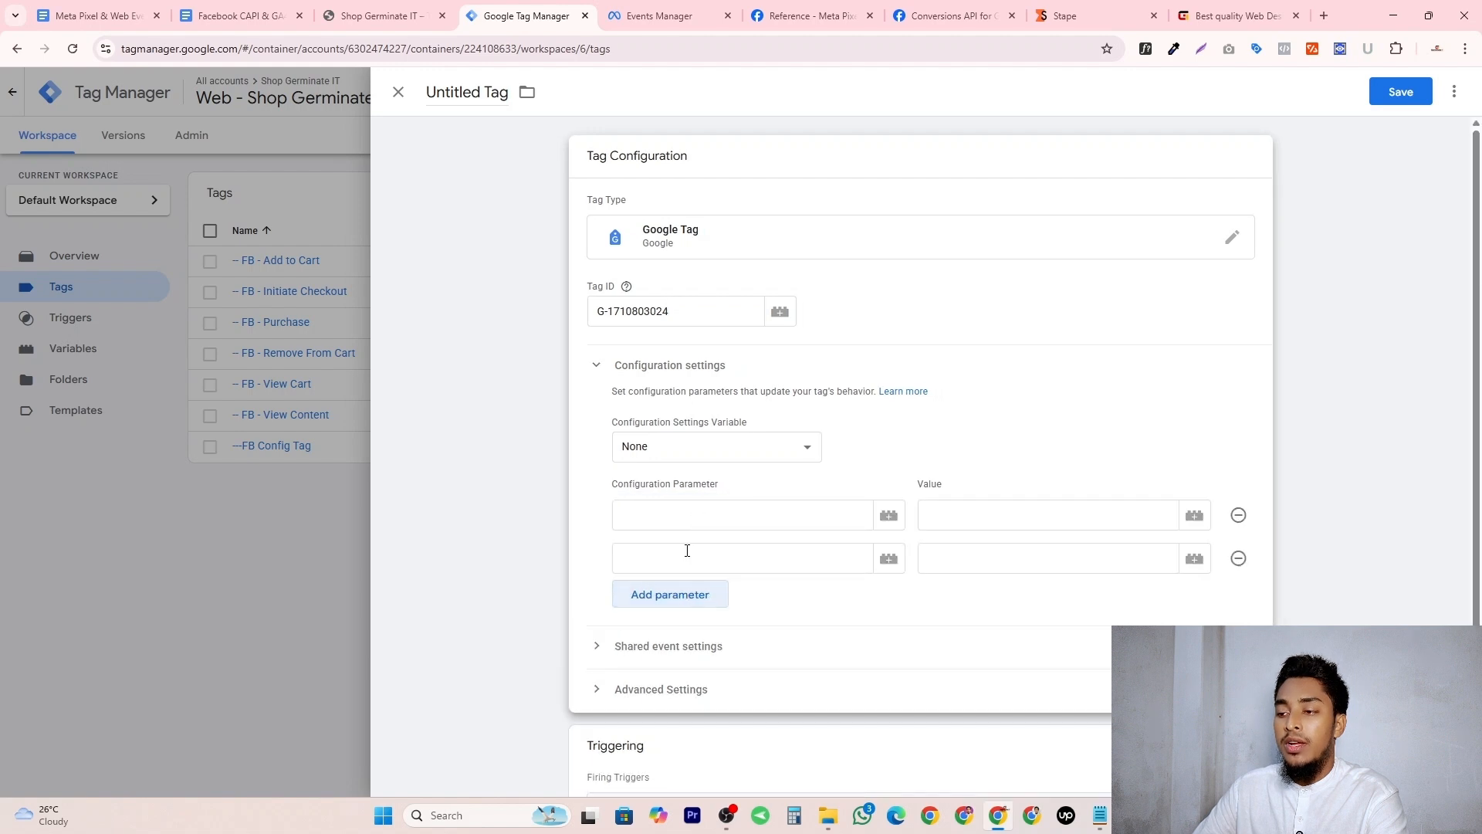
pyautogui.click(723, 512)
pyautogui.write('ser')
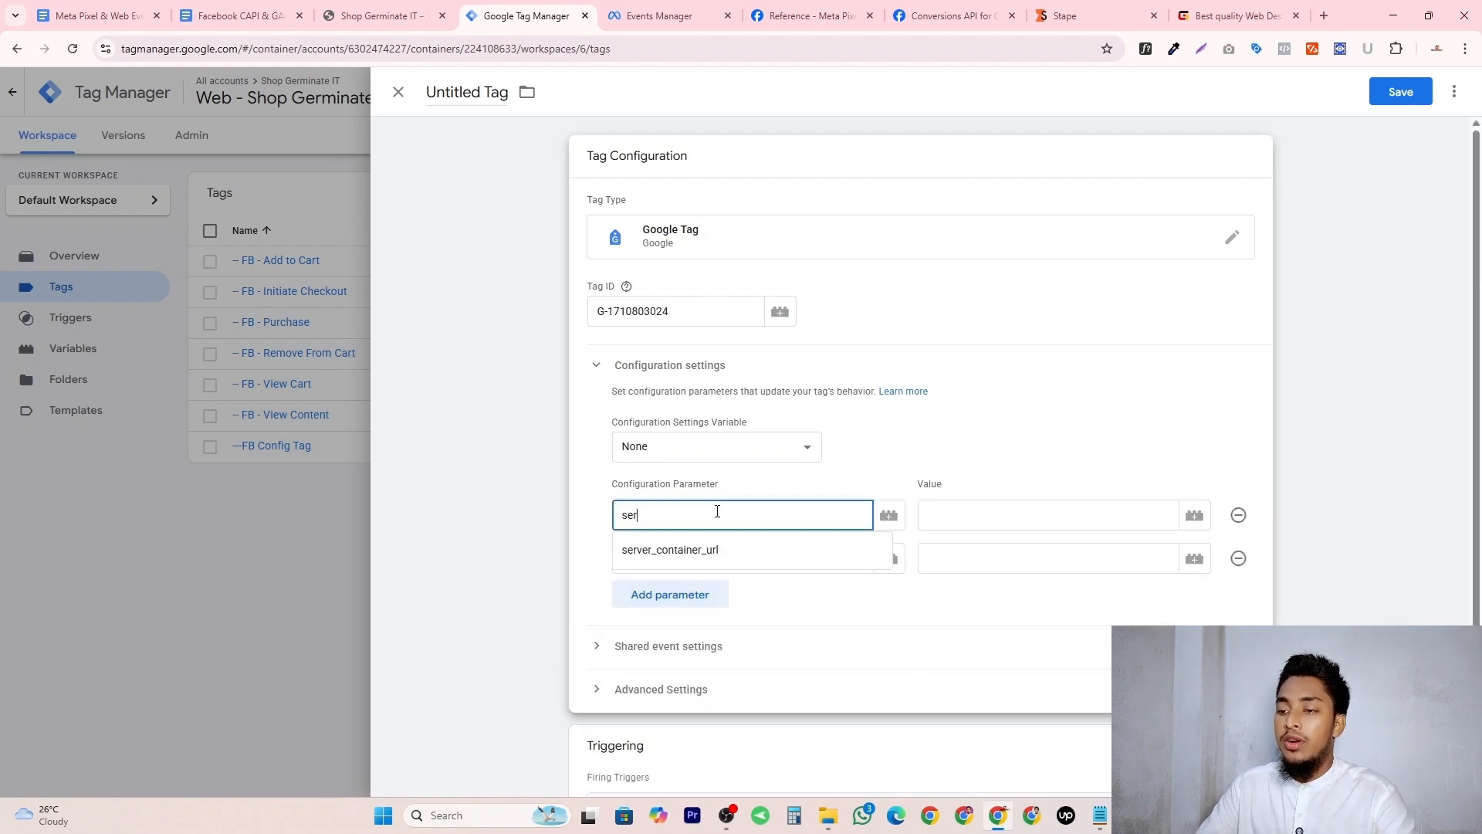
pyautogui.click(724, 548)
pyautogui.click(694, 559)
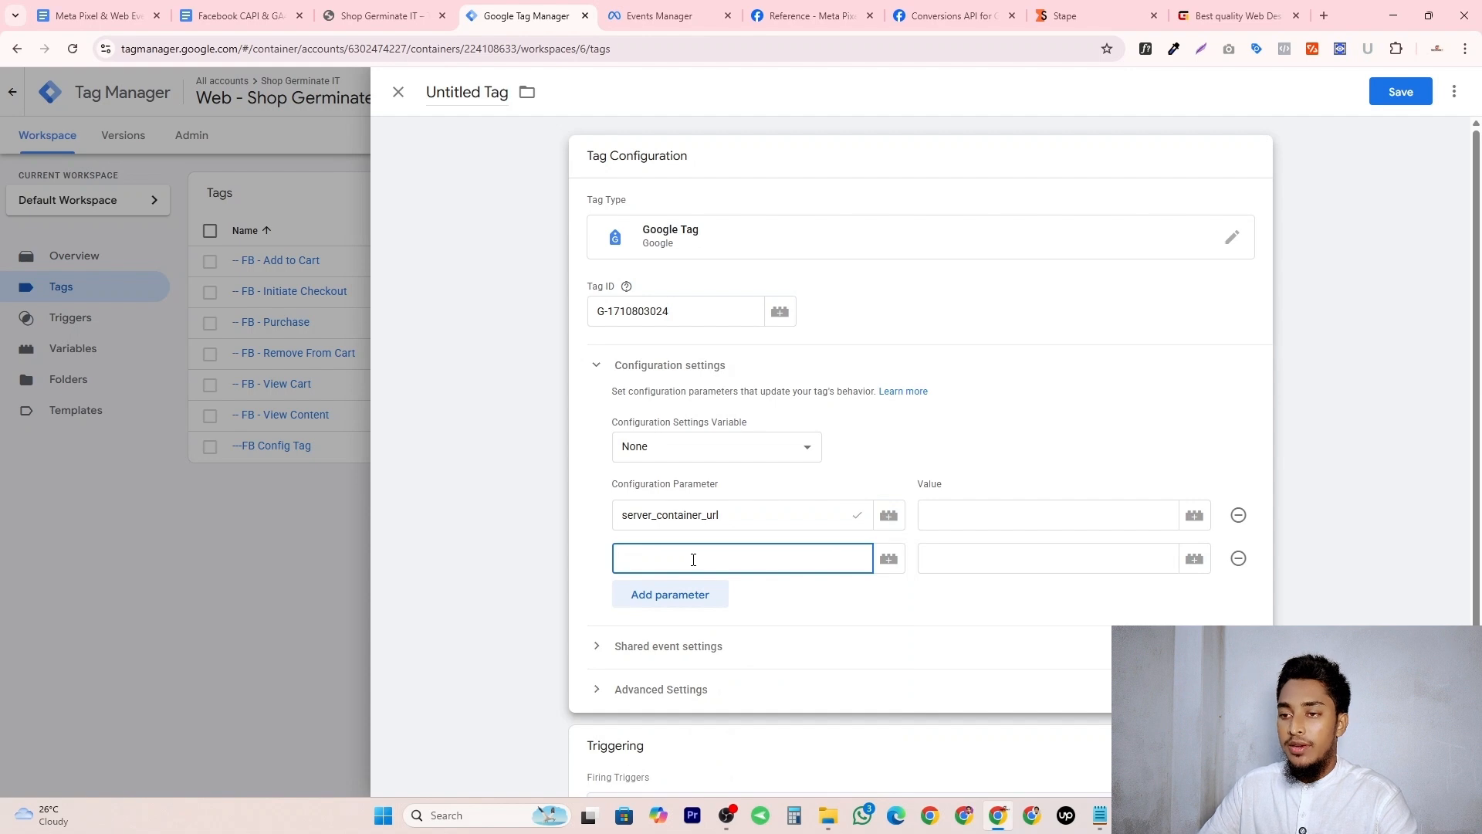
pyautogui.write('se')
pyautogui.click(694, 595)
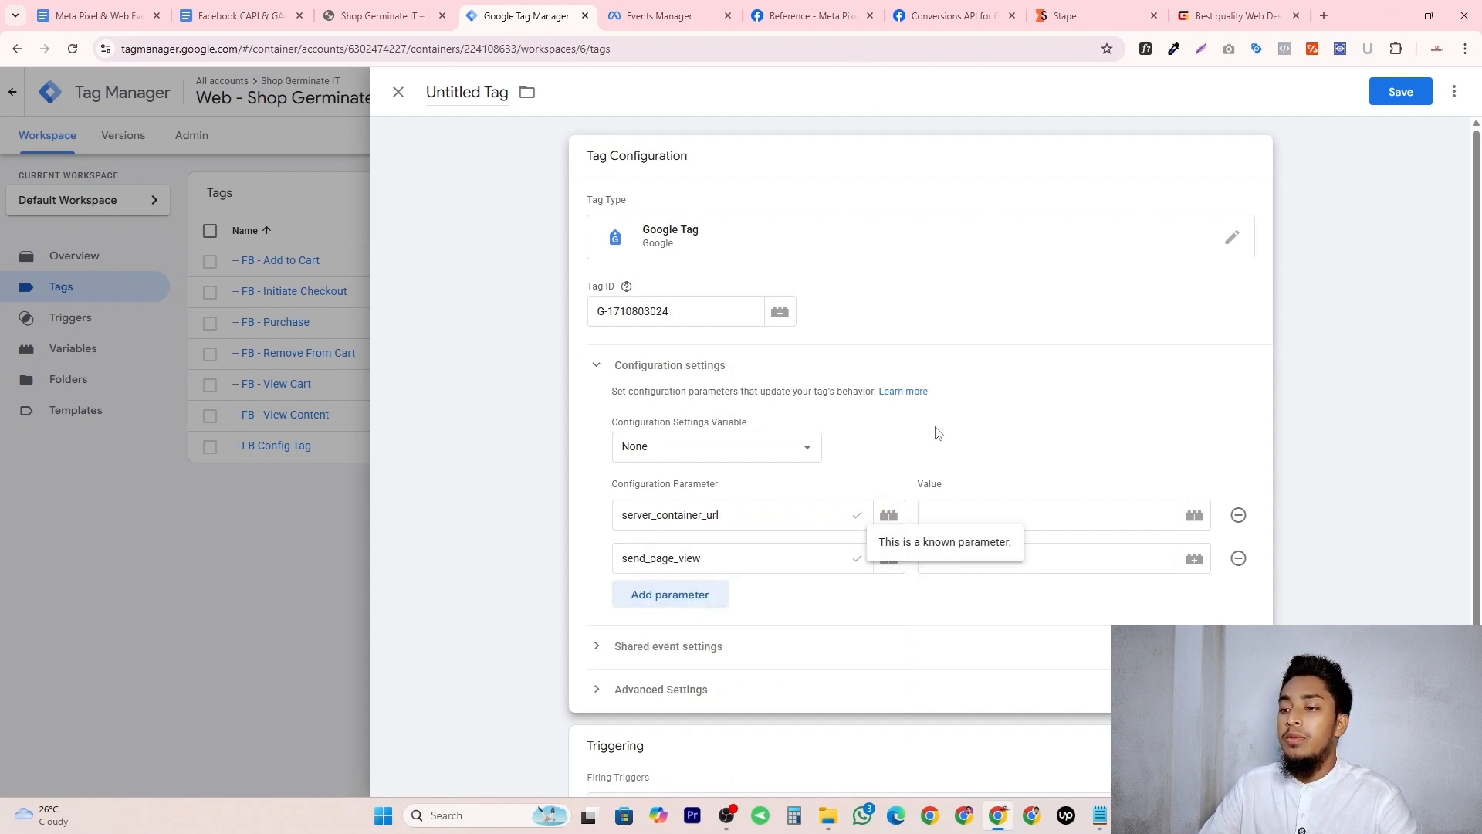
pyautogui.click(646, 519)
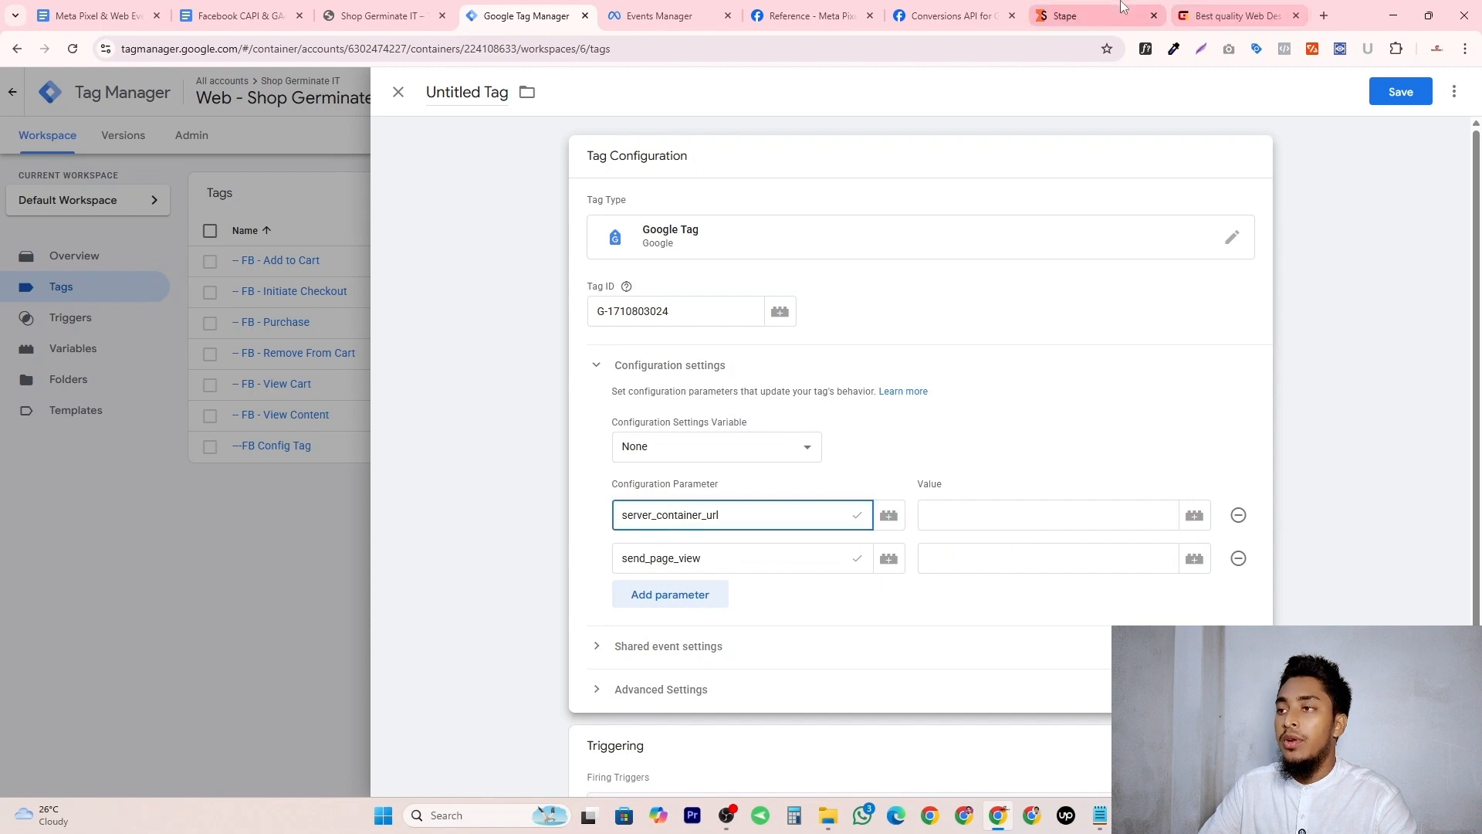
pyautogui.click(1081, 15)
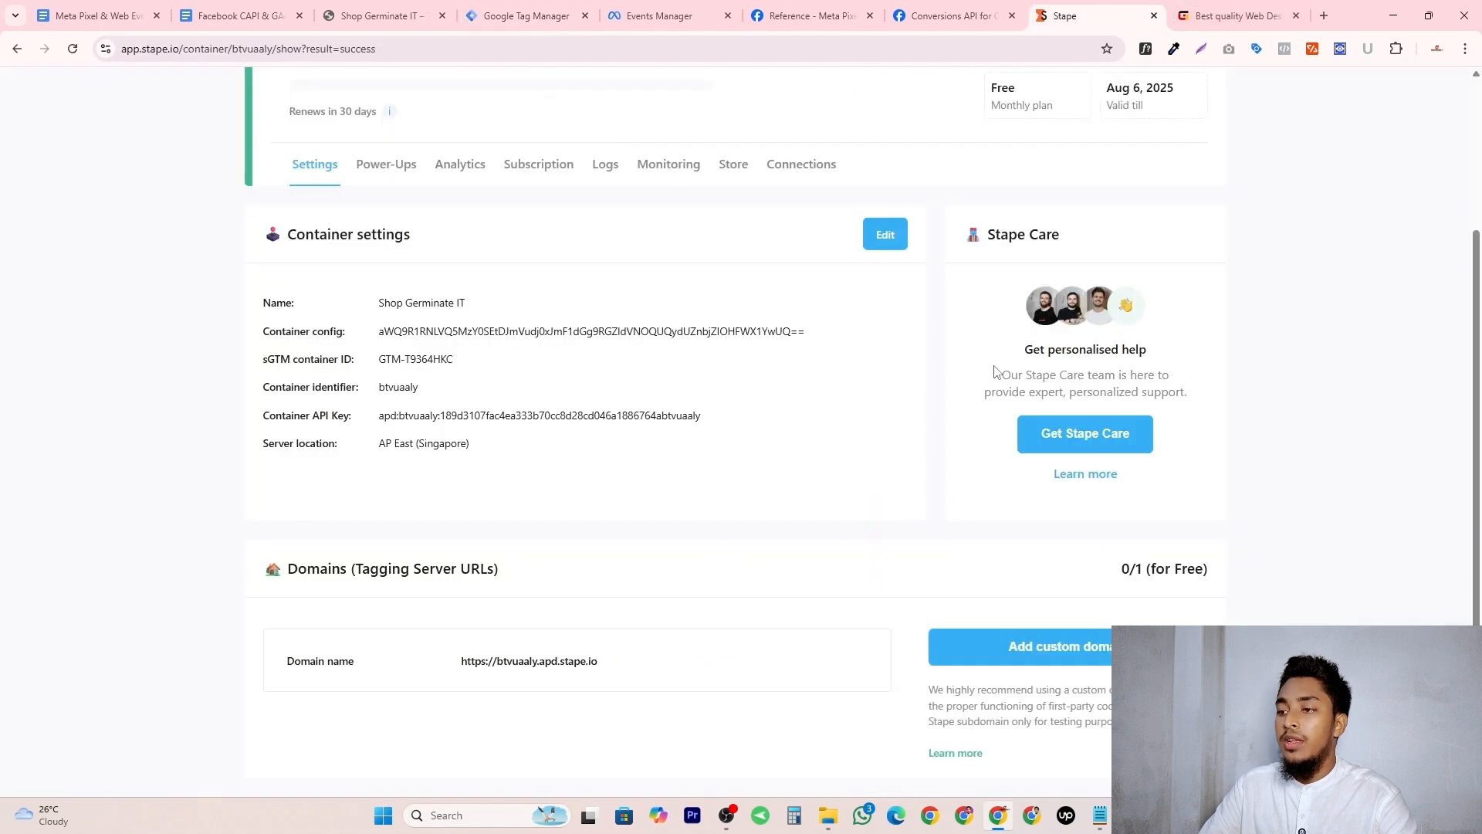
pyautogui.click(608, 664)
pyautogui.click(526, 15)
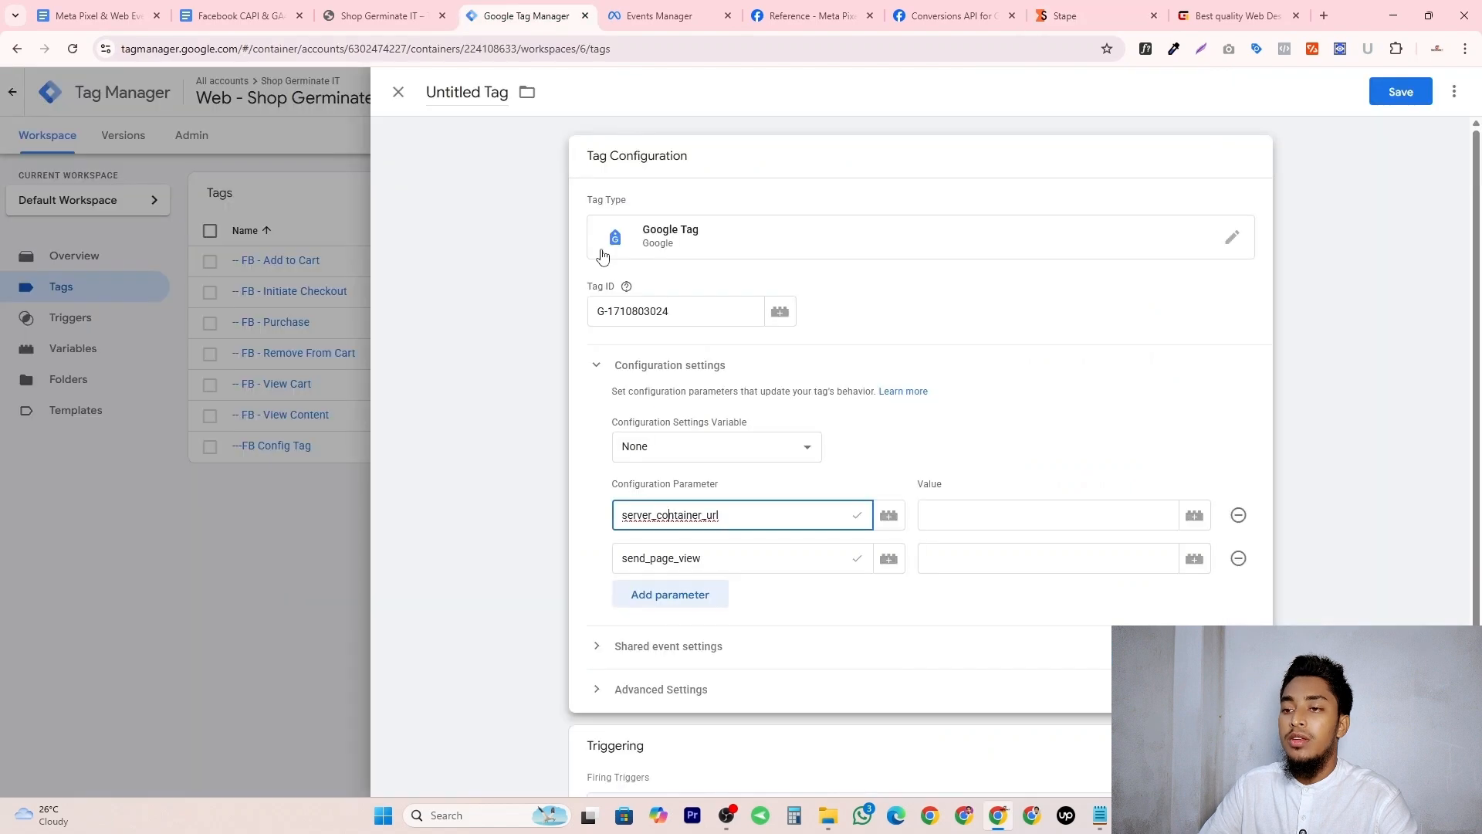
pyautogui.click(993, 510)
pyautogui.hotkey('ctrl', 'v')
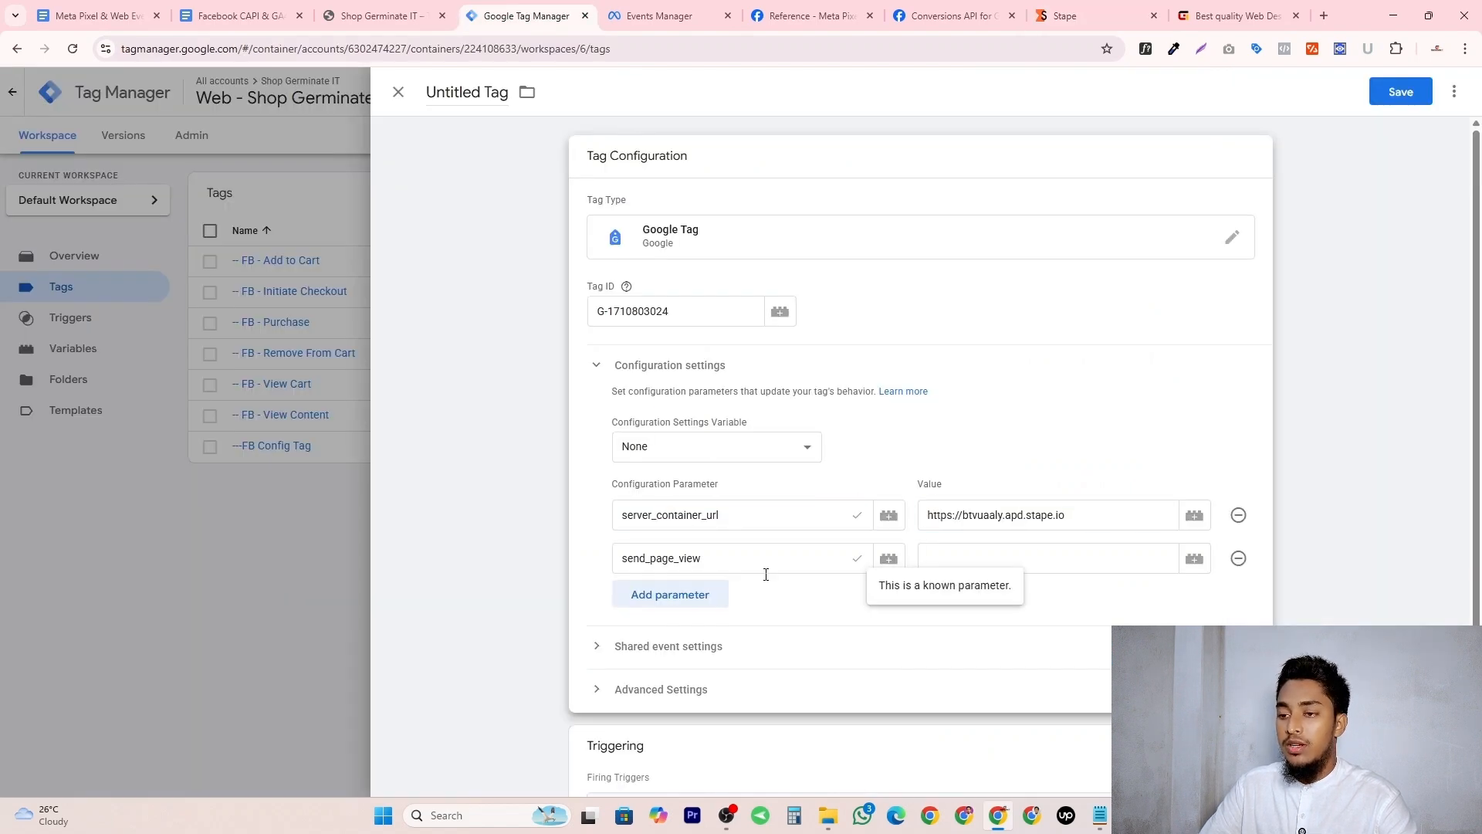
pyautogui.click(959, 557)
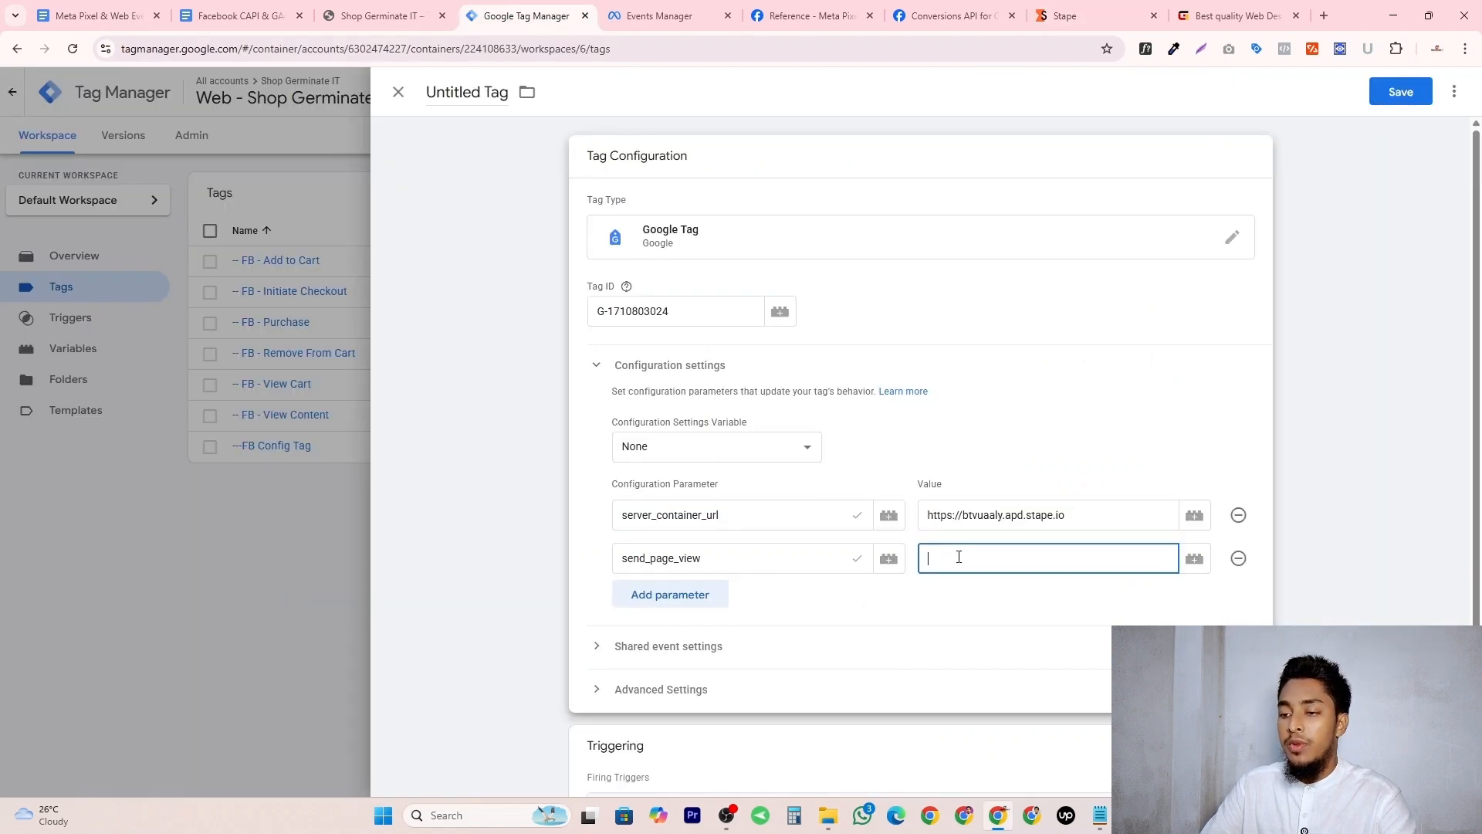
pyautogui.write('true')
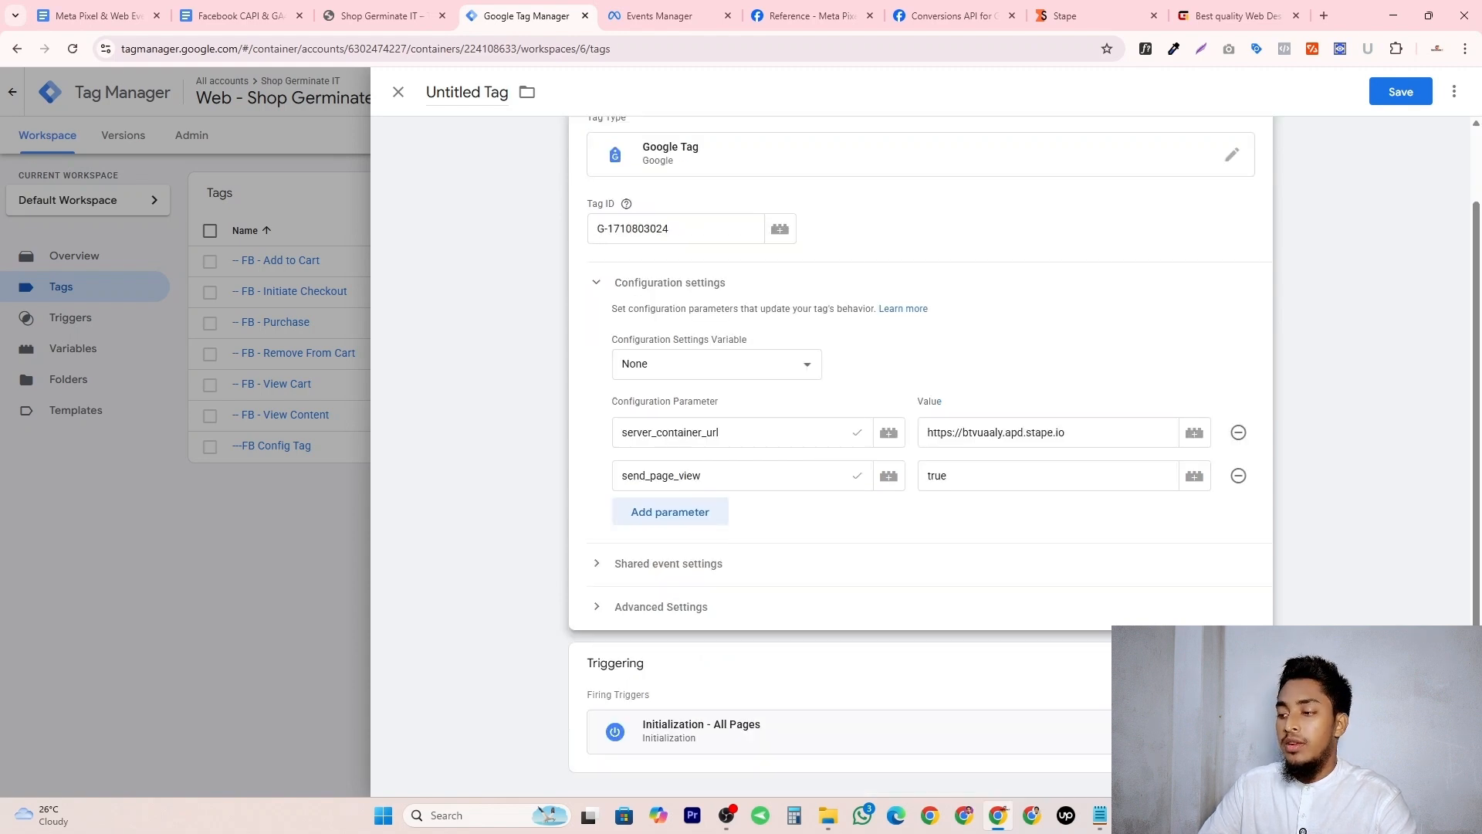
# Replace the tag's Initialization - All Pages firing trigger with the All Pages page view trigger.
pyautogui.click(707, 715)
pyautogui.click(1237, 520)
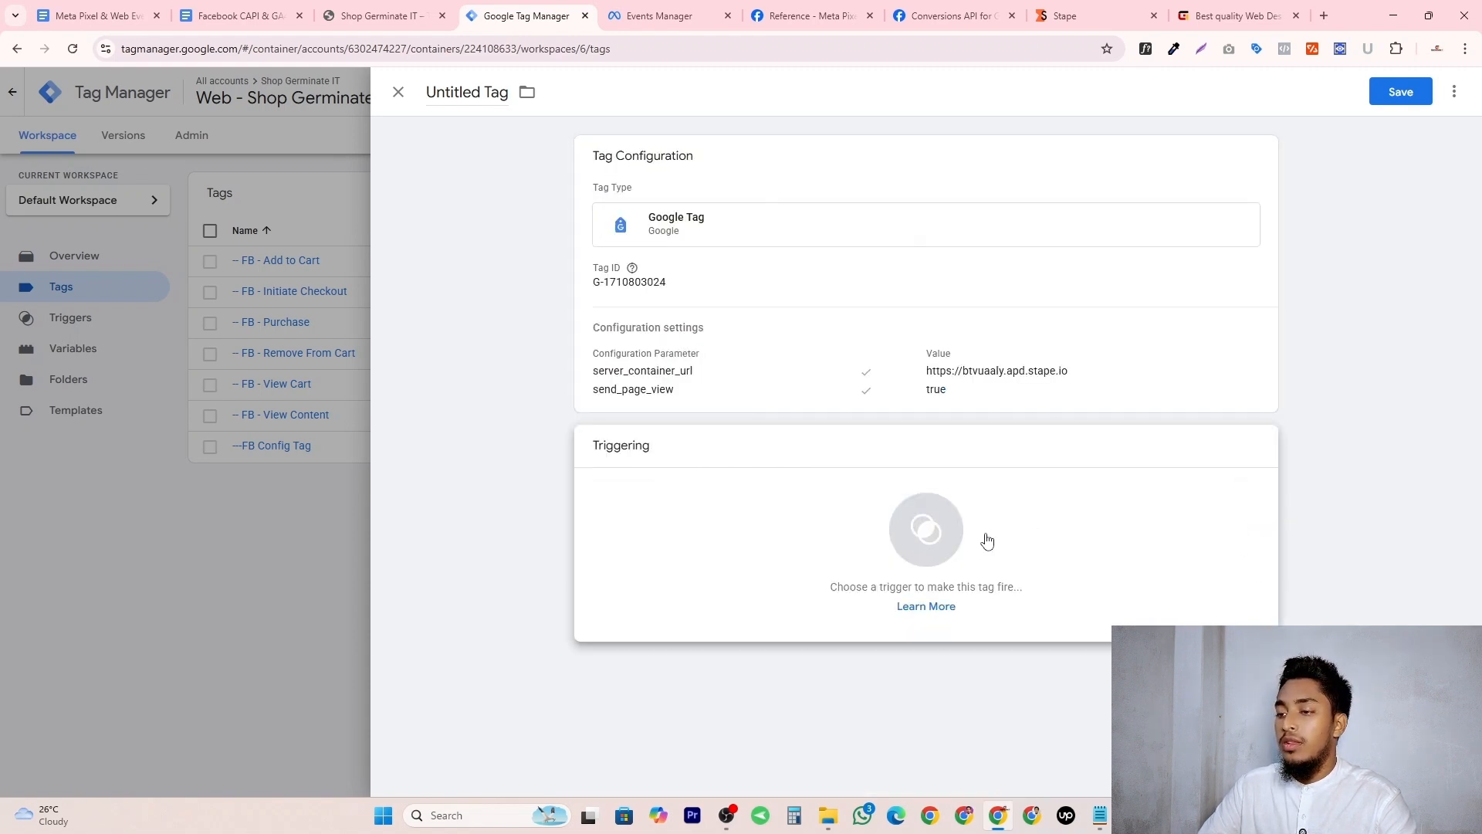
pyautogui.click(940, 539)
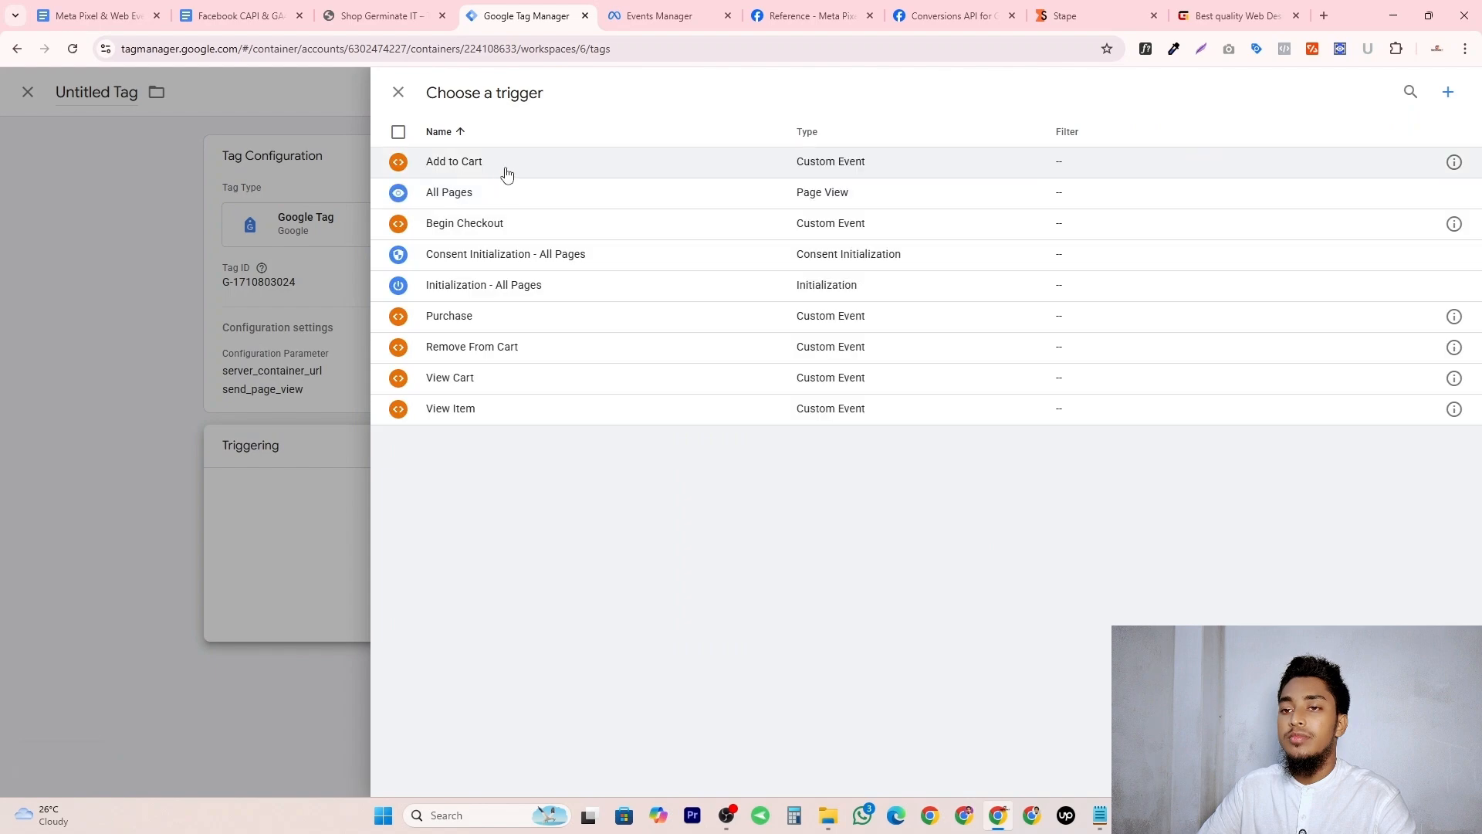
pyautogui.click(474, 199)
# Name the tag "-FB SS - Config TAg" and save it.
pyautogui.click(435, 92)
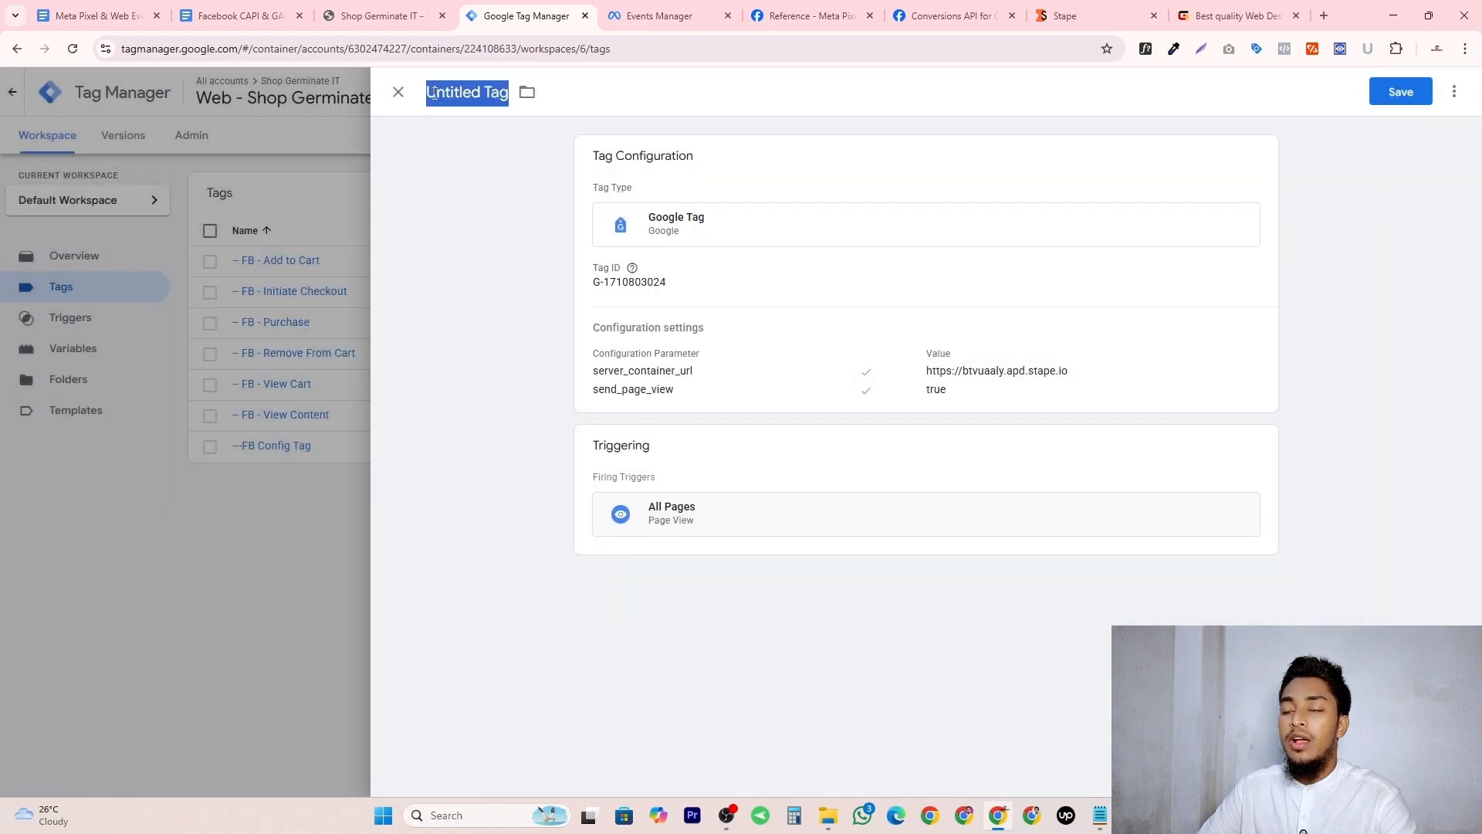
pyautogui.write('FF')
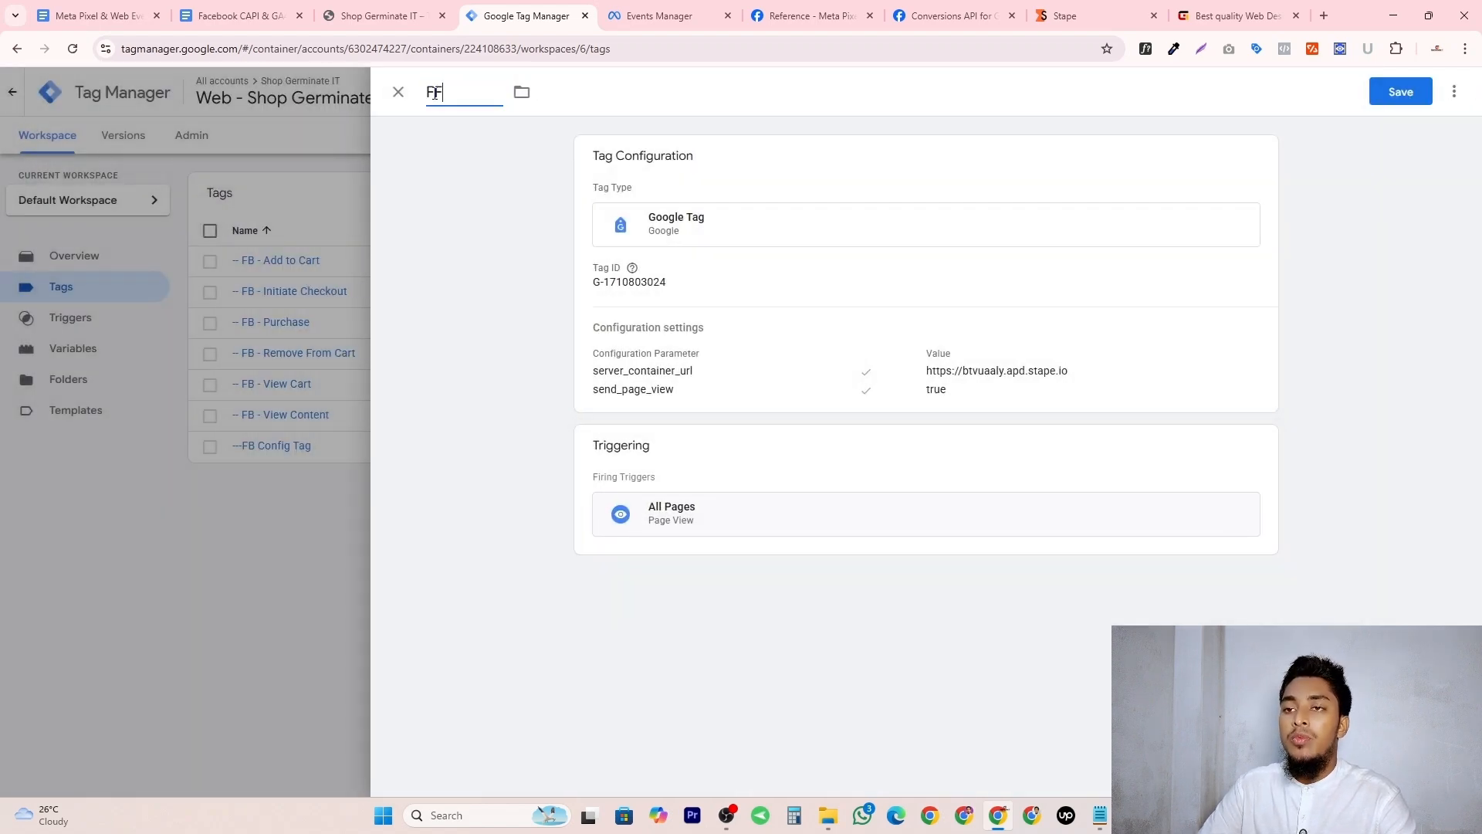
pyautogui.write(' SS - Conv')
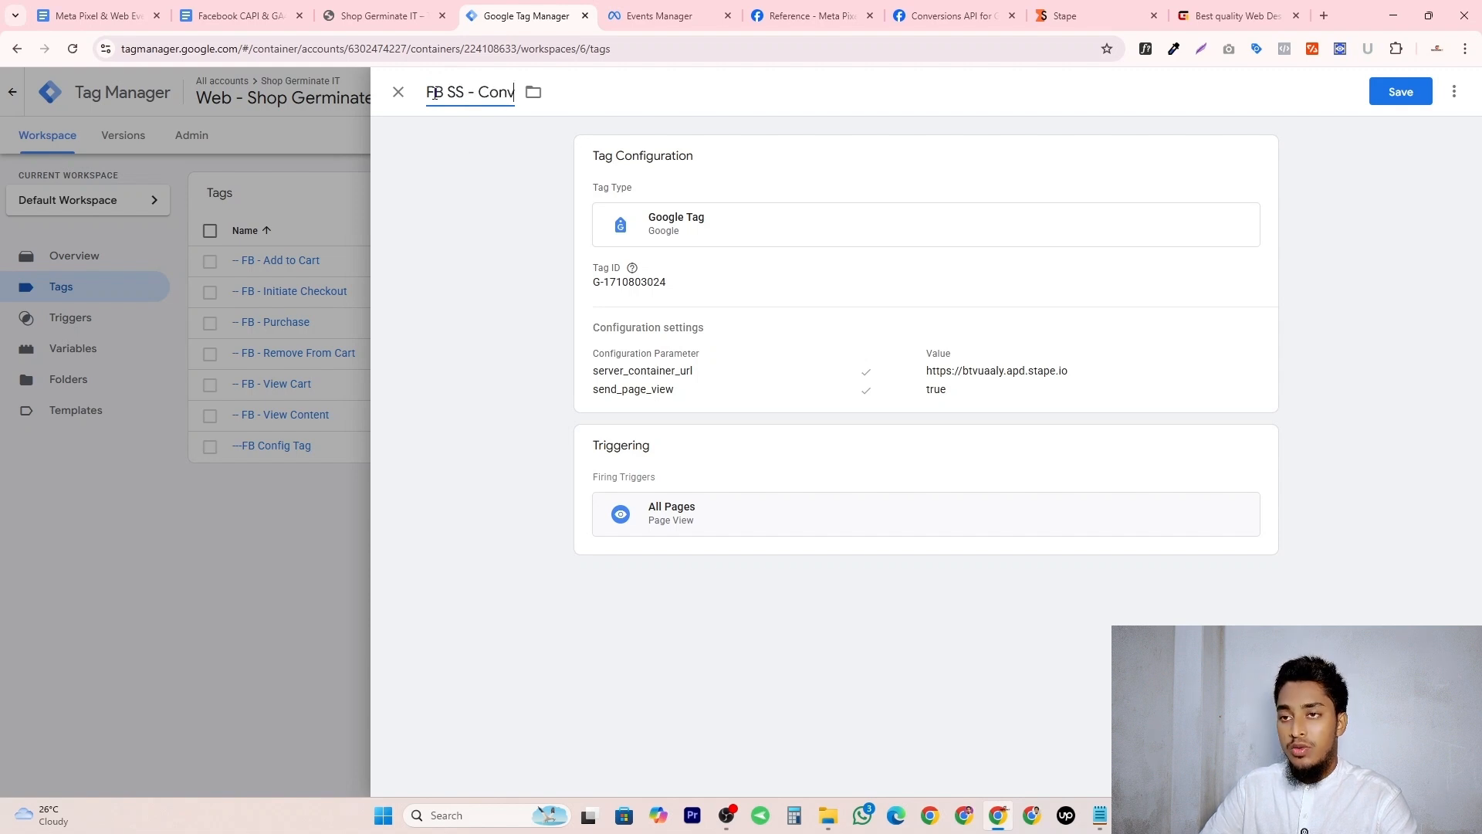
pyautogui.write('i')
pyautogui.press('BackSpace')
pyautogui.press('BackSpace')
pyautogui.write('fig TAg')
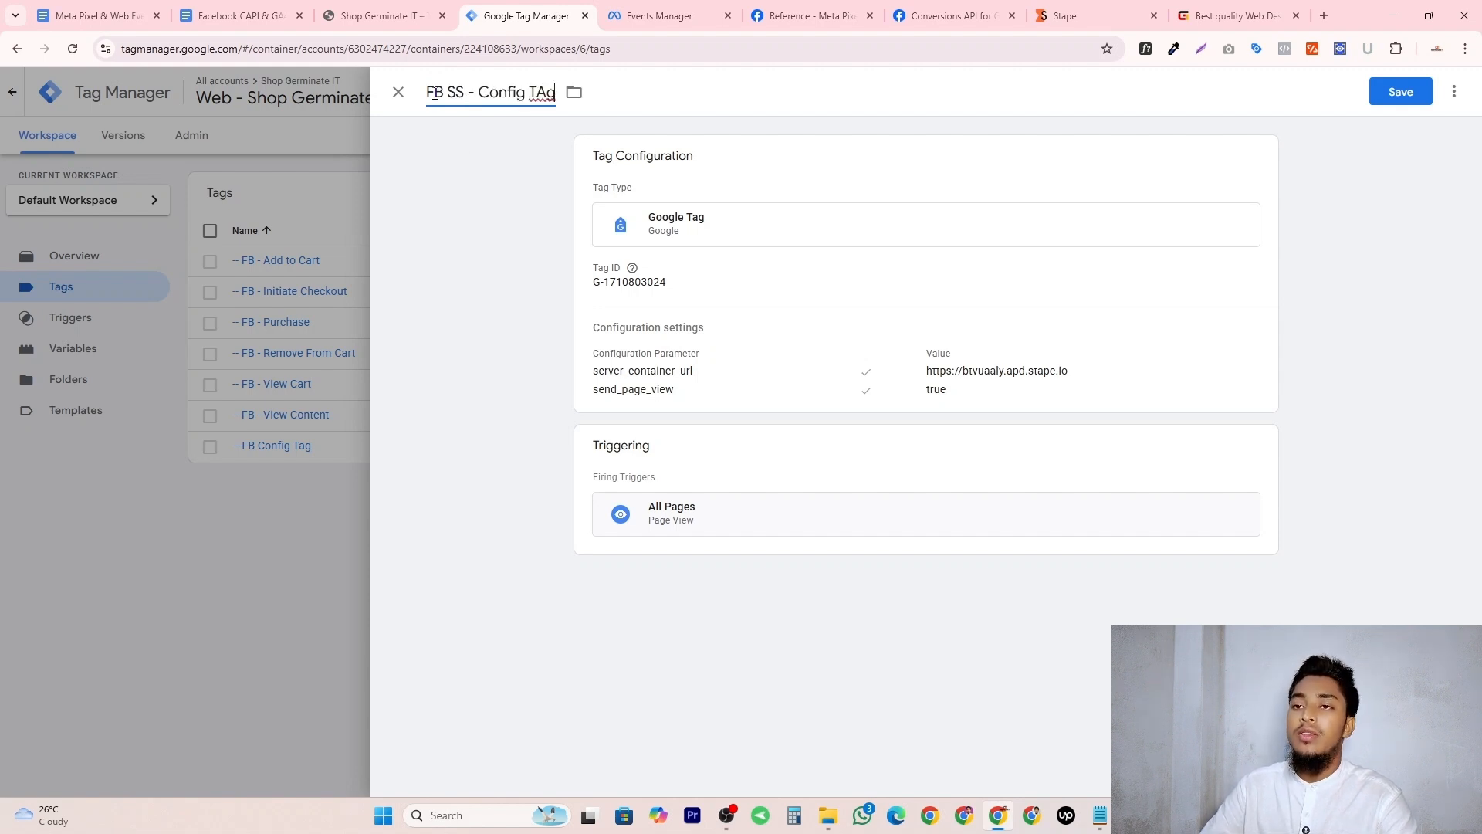
pyautogui.press('Home')
pyautogui.write('-')
pyautogui.click(1389, 94)
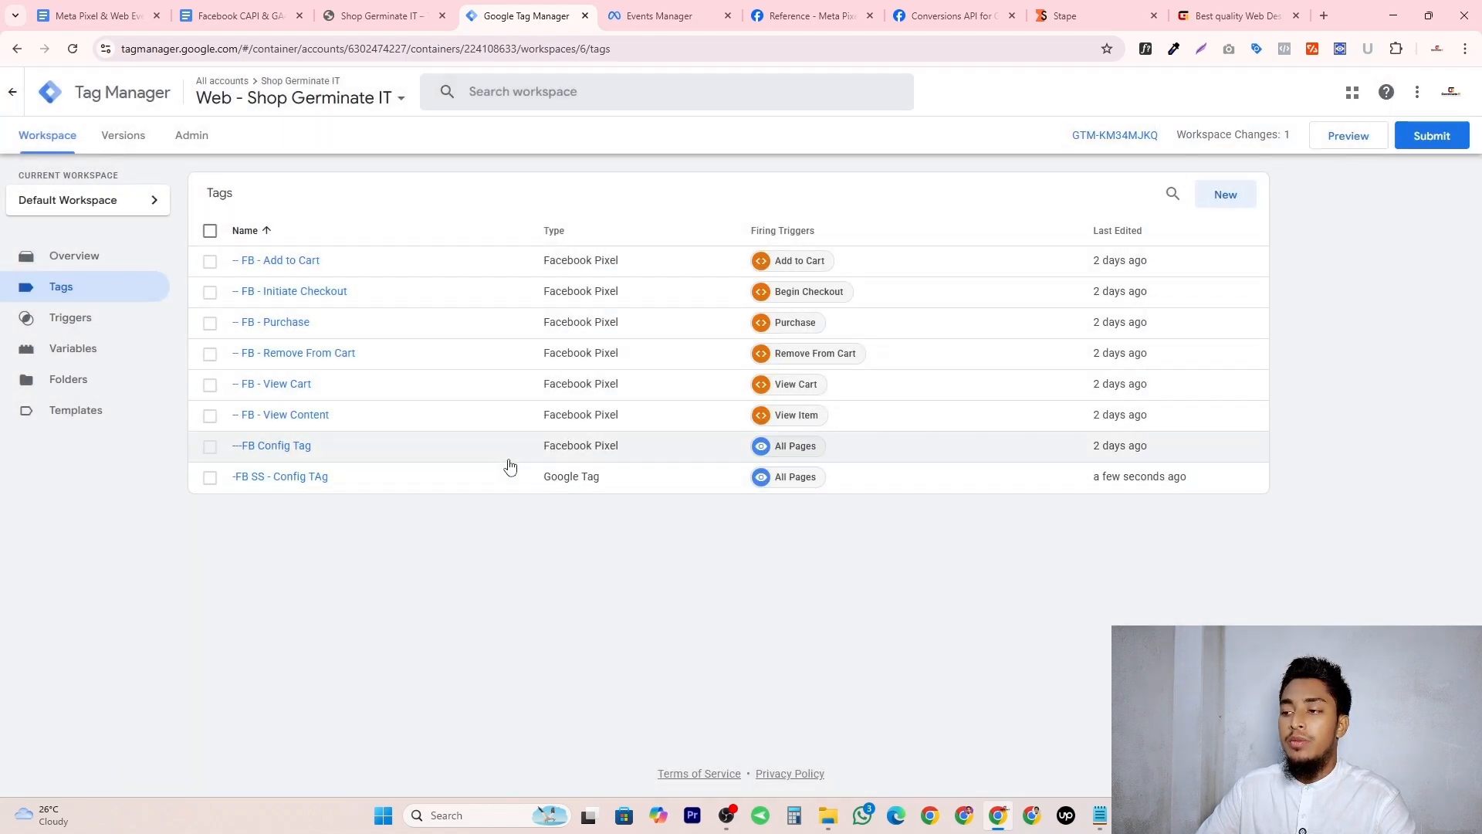
# Review the CAPI setup sequence in Tracking Items.md, from the GA4 config tag to configuring the server container.
pyautogui.hotkey('alt', 'Tab')
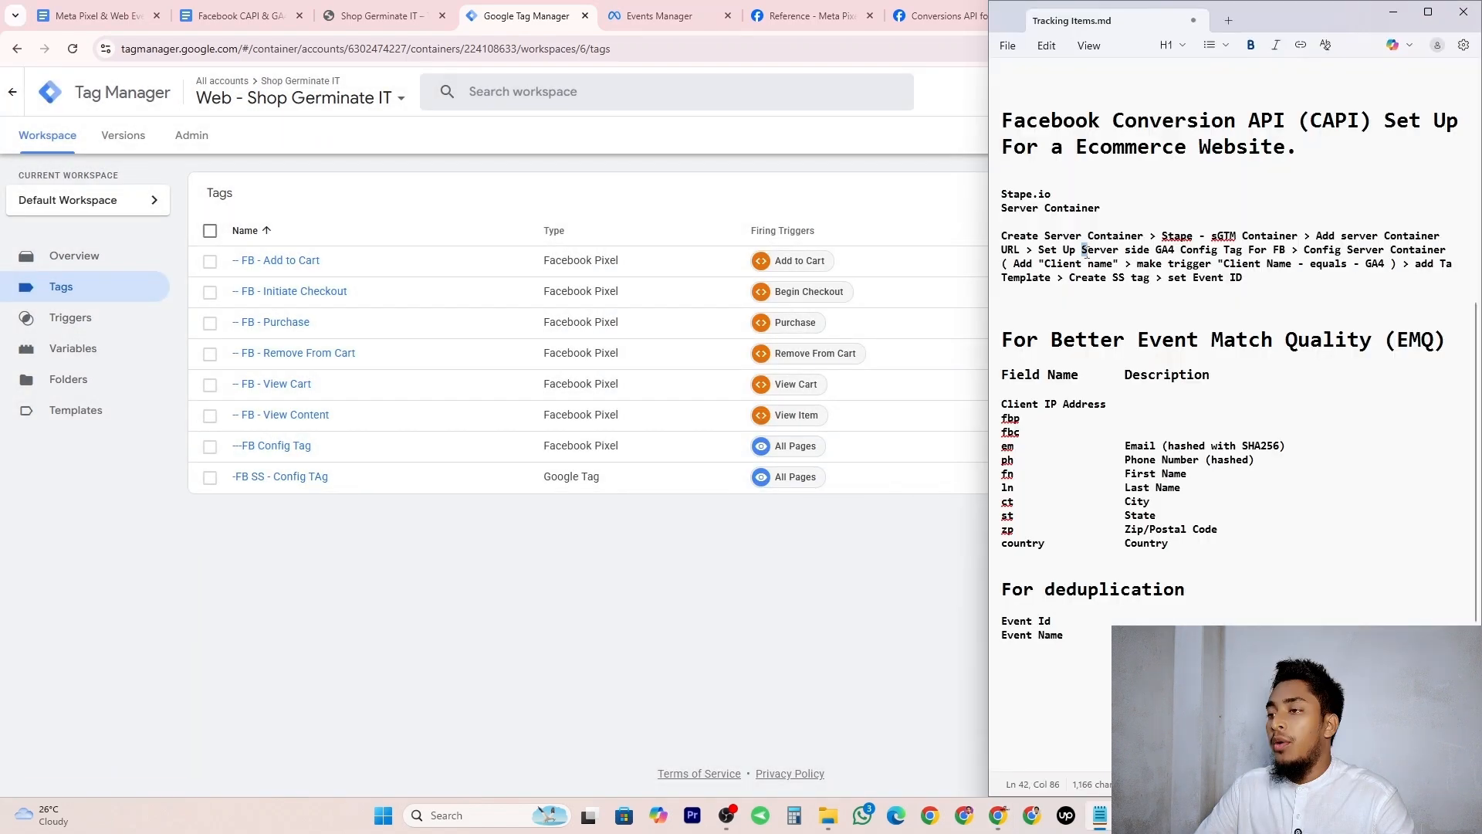
pyautogui.moveTo(1082, 249); pyautogui.dragTo(1284, 250)
pyautogui.moveTo(1077, 249); pyautogui.dragTo(1043, 250)
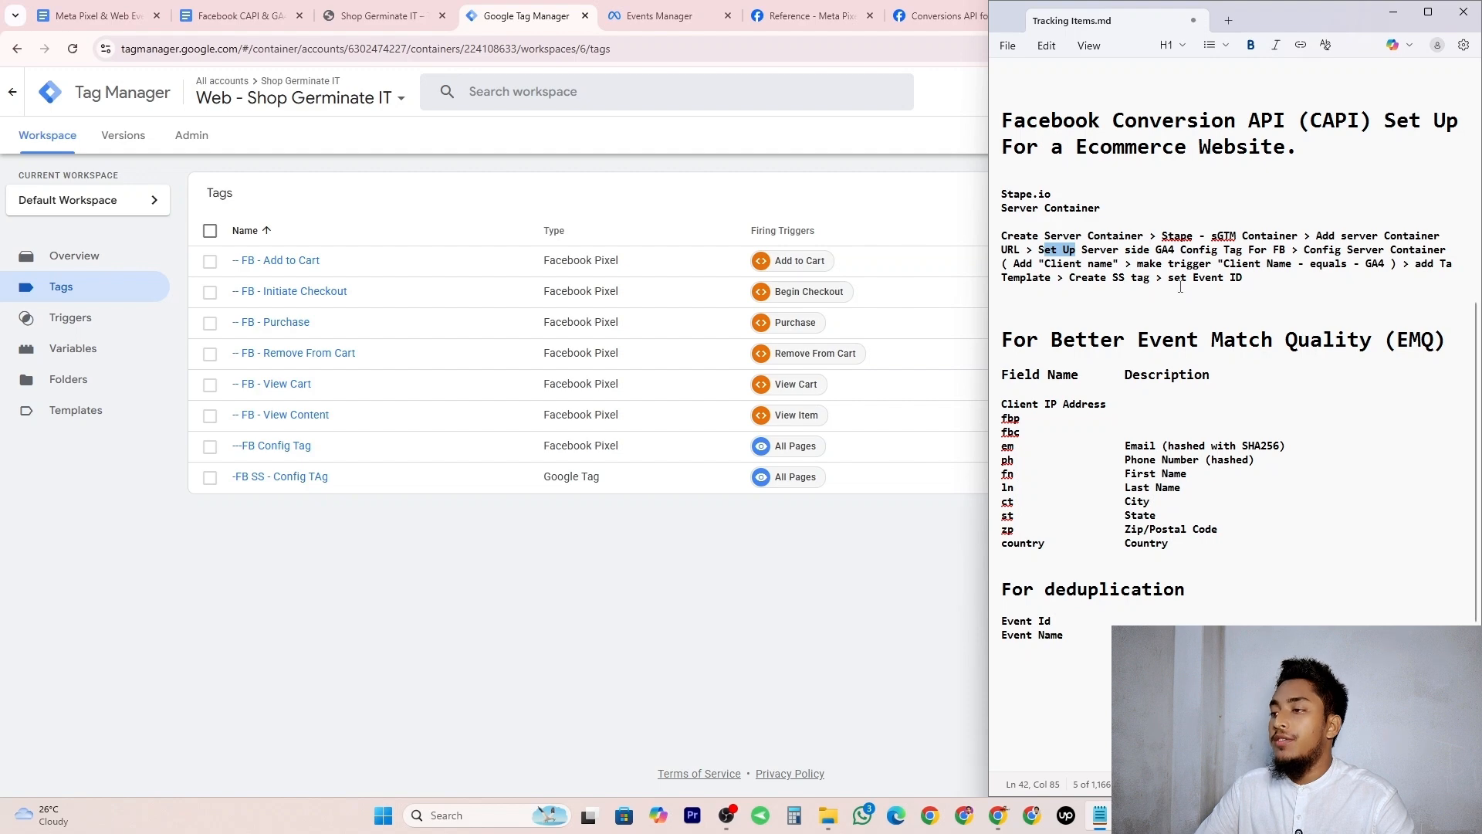
pyautogui.moveTo(1304, 250); pyautogui.dragTo(1449, 249)
# Open the Server - Shop Germinate IT container and enable its built-in Client Name variable.
pyautogui.click(314, 209)
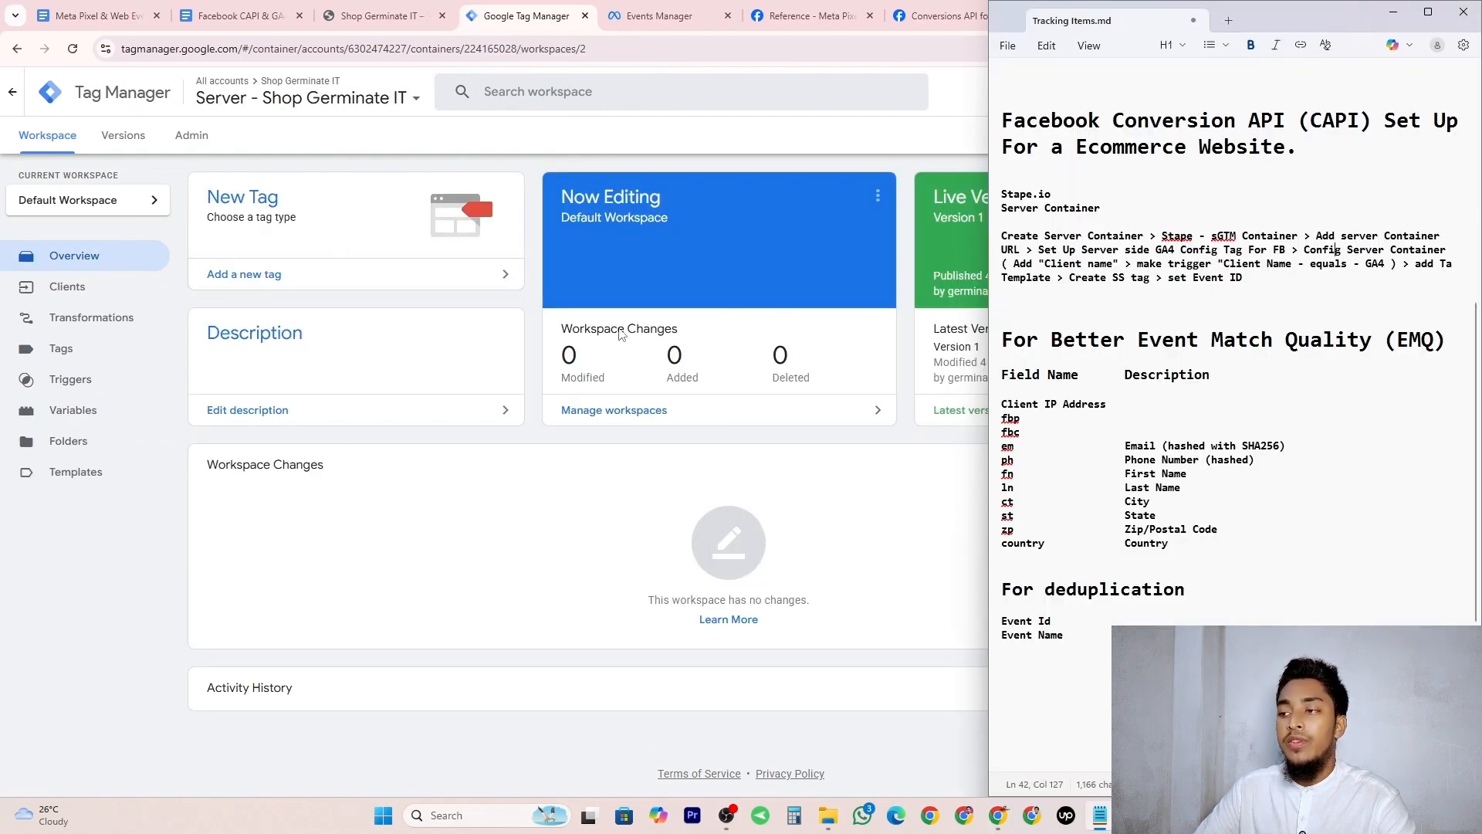
pyautogui.click(89, 413)
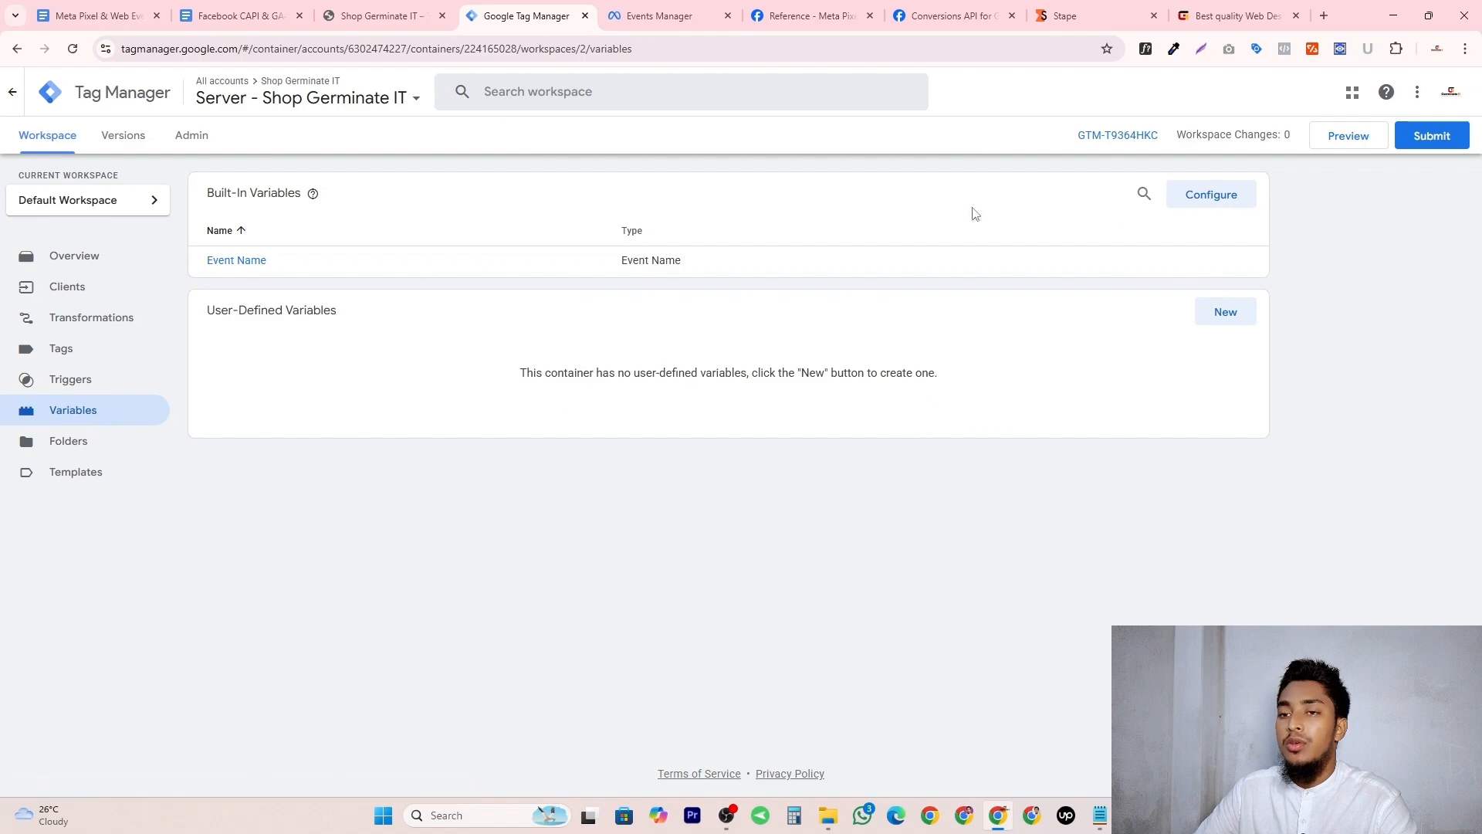
pyautogui.click(1218, 204)
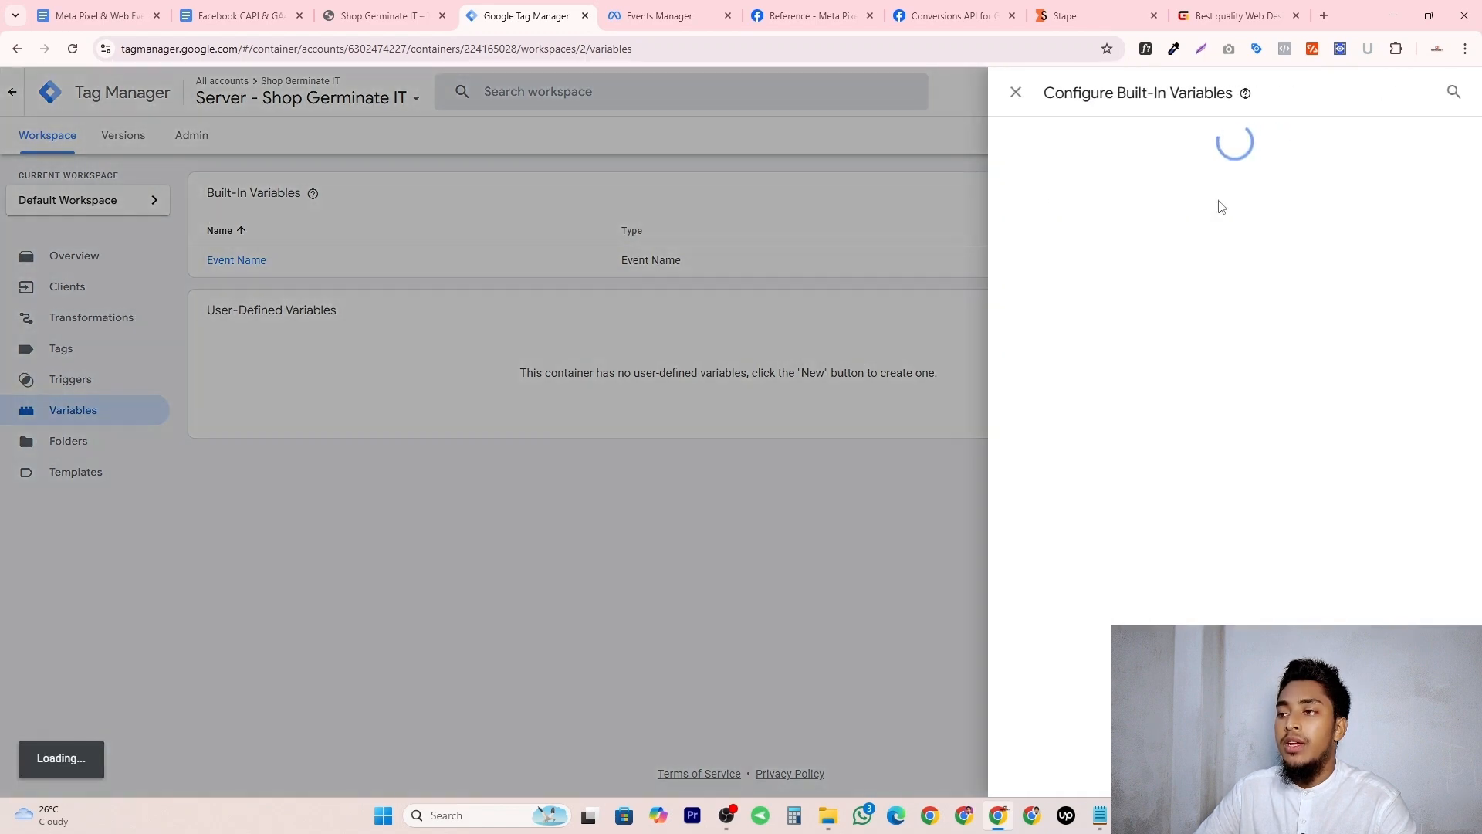
pyautogui.click(1059, 311)
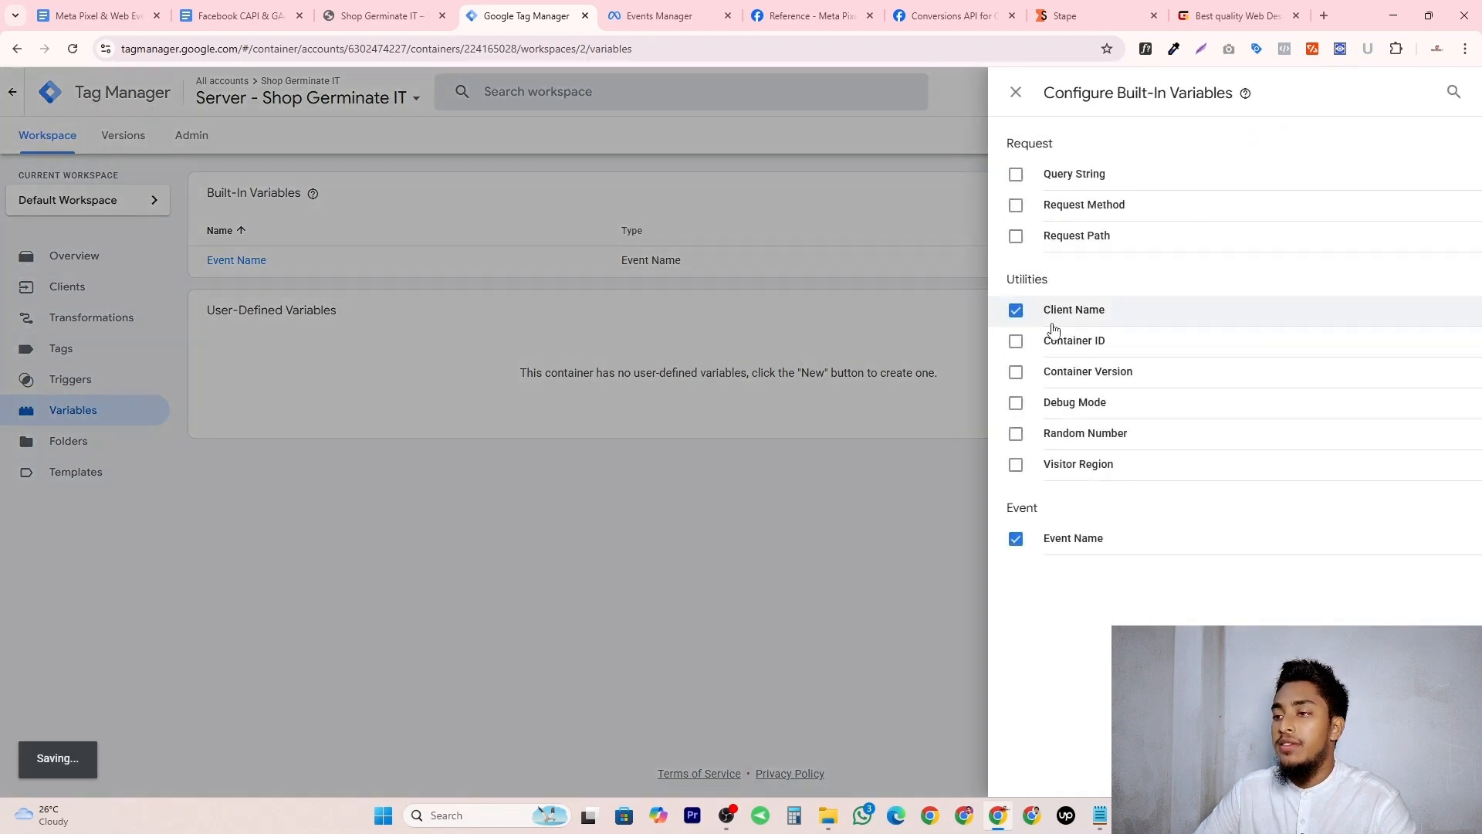
pyautogui.click(843, 568)
# Start a new trigger of type Custom in the server container and make it fire on Some Events only.
pyautogui.click(70, 379)
pyautogui.click(1229, 209)
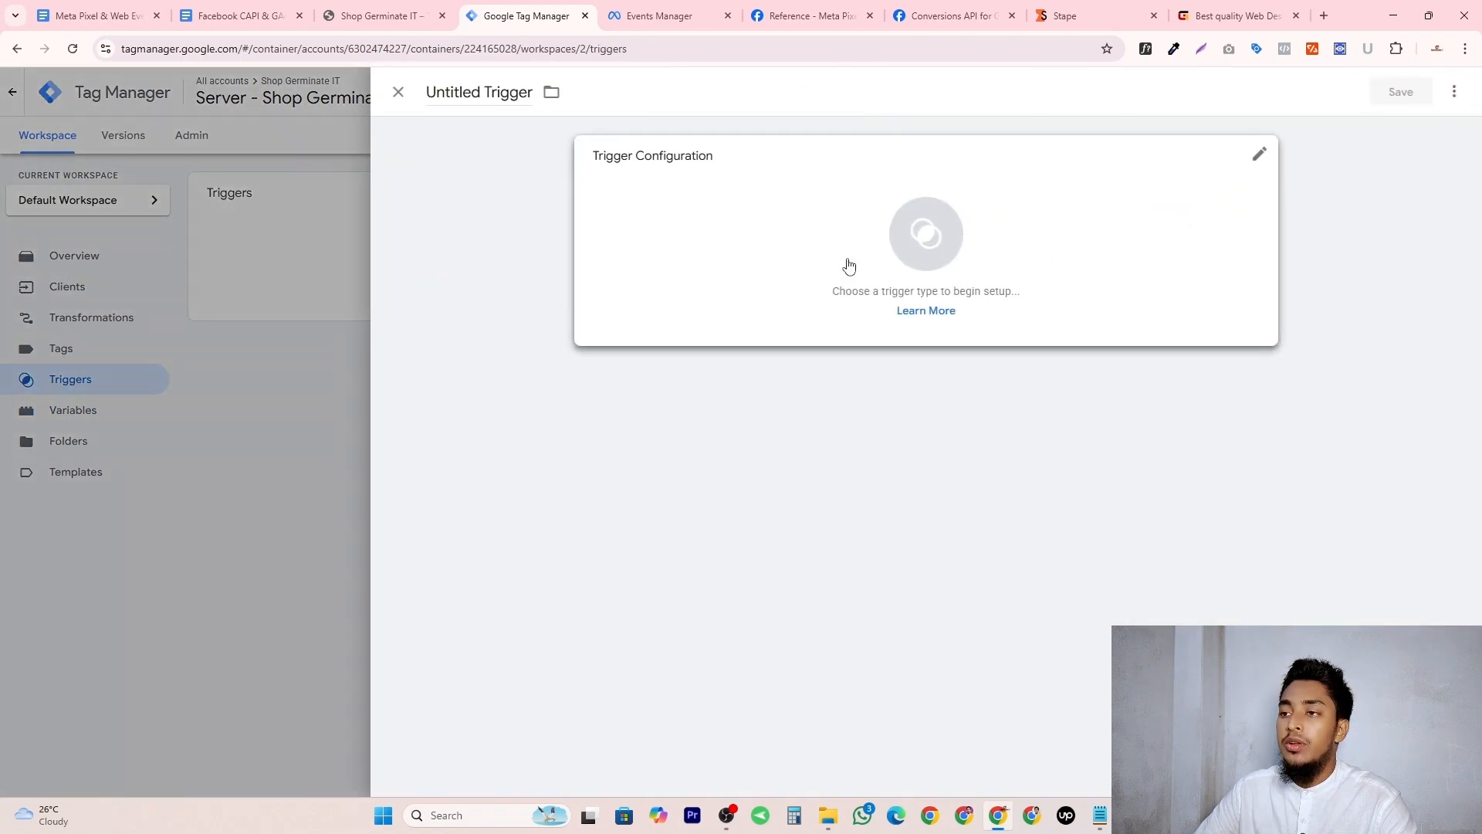
pyautogui.click(819, 261)
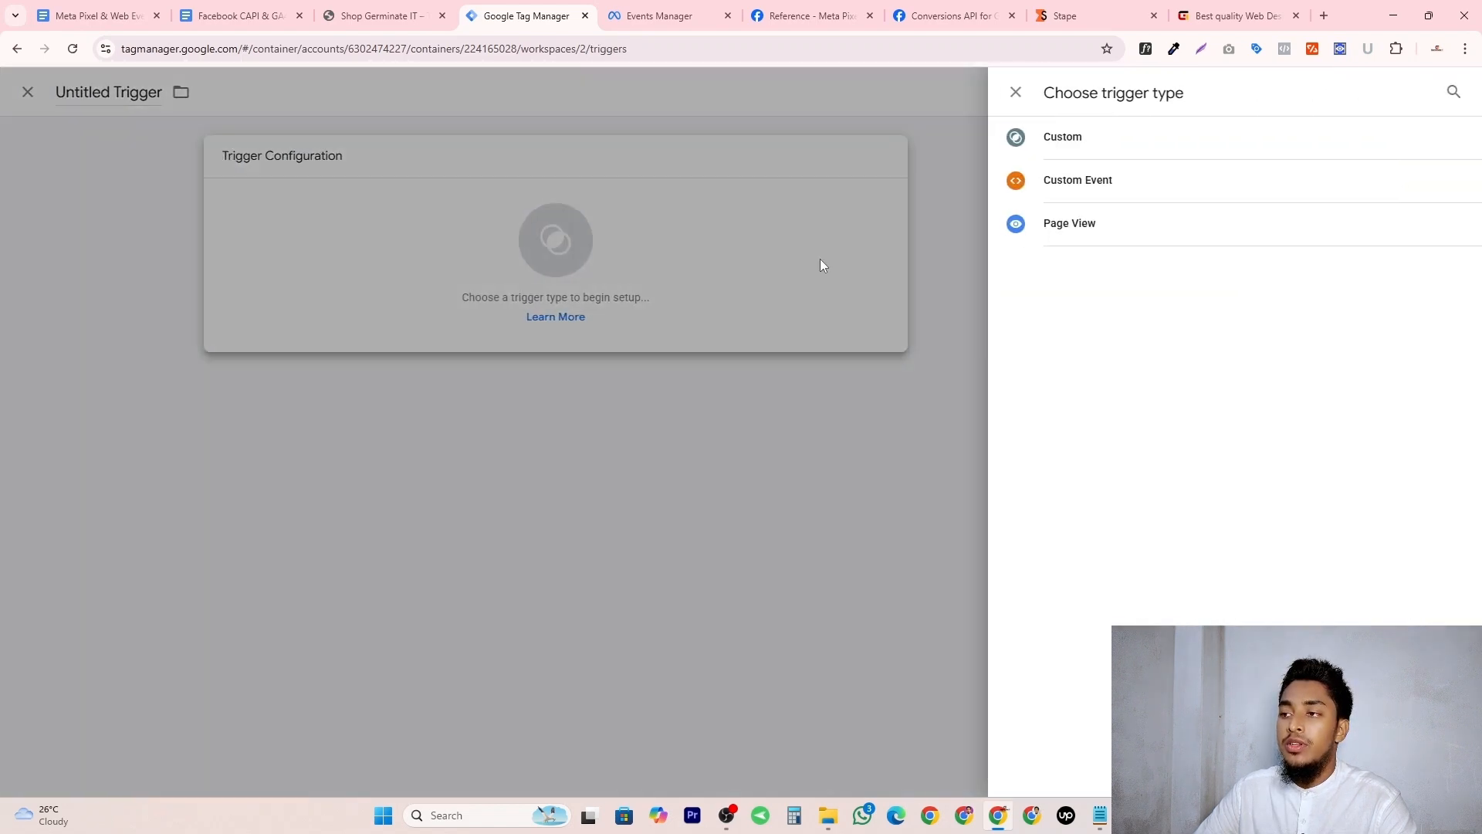
pyautogui.click(1090, 147)
pyautogui.click(693, 310)
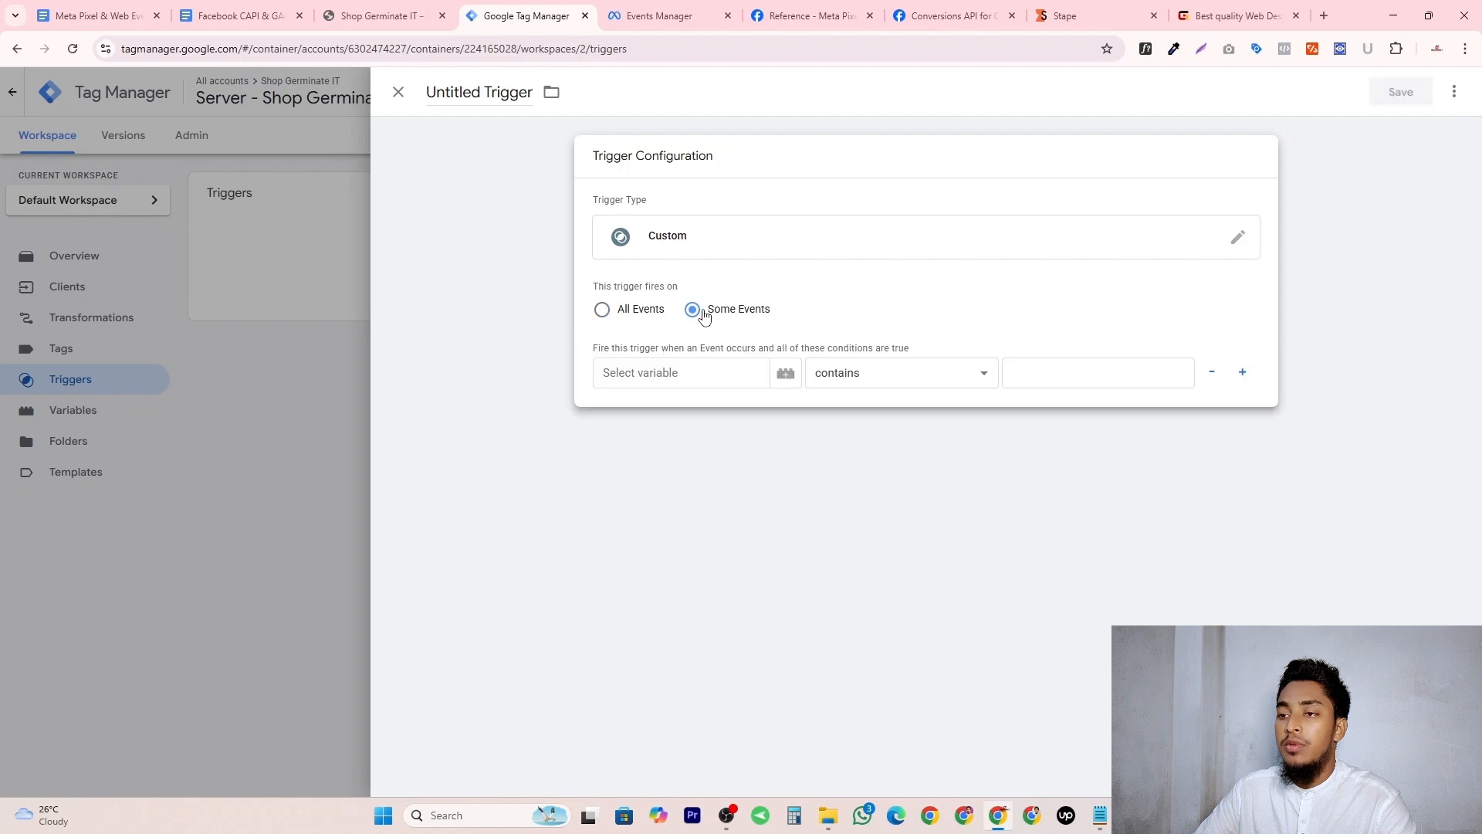
# Set the trigger's firing condition to {{Client Name}} equals GA4.
pyautogui.click(668, 374)
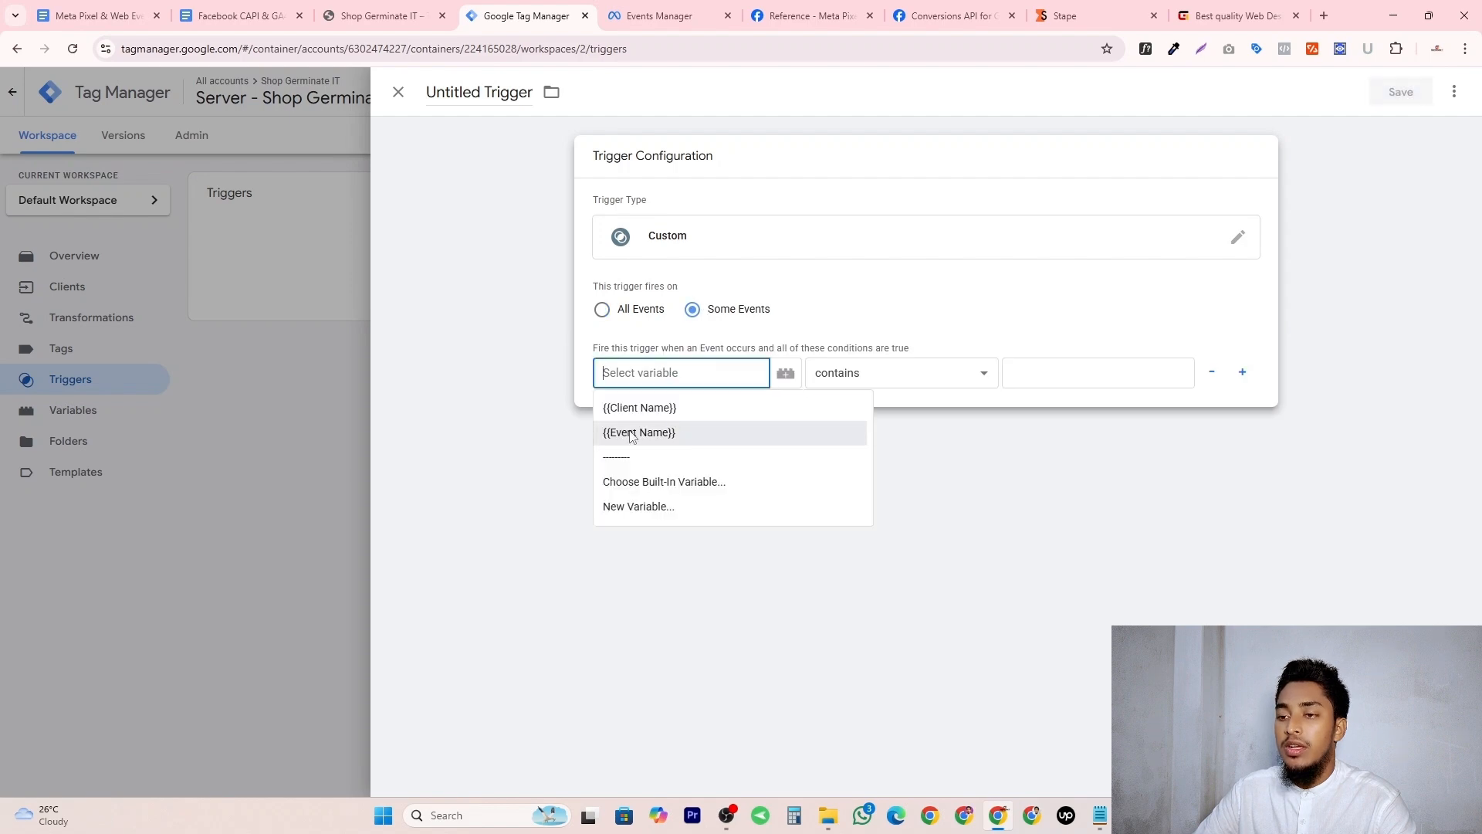
pyautogui.click(714, 409)
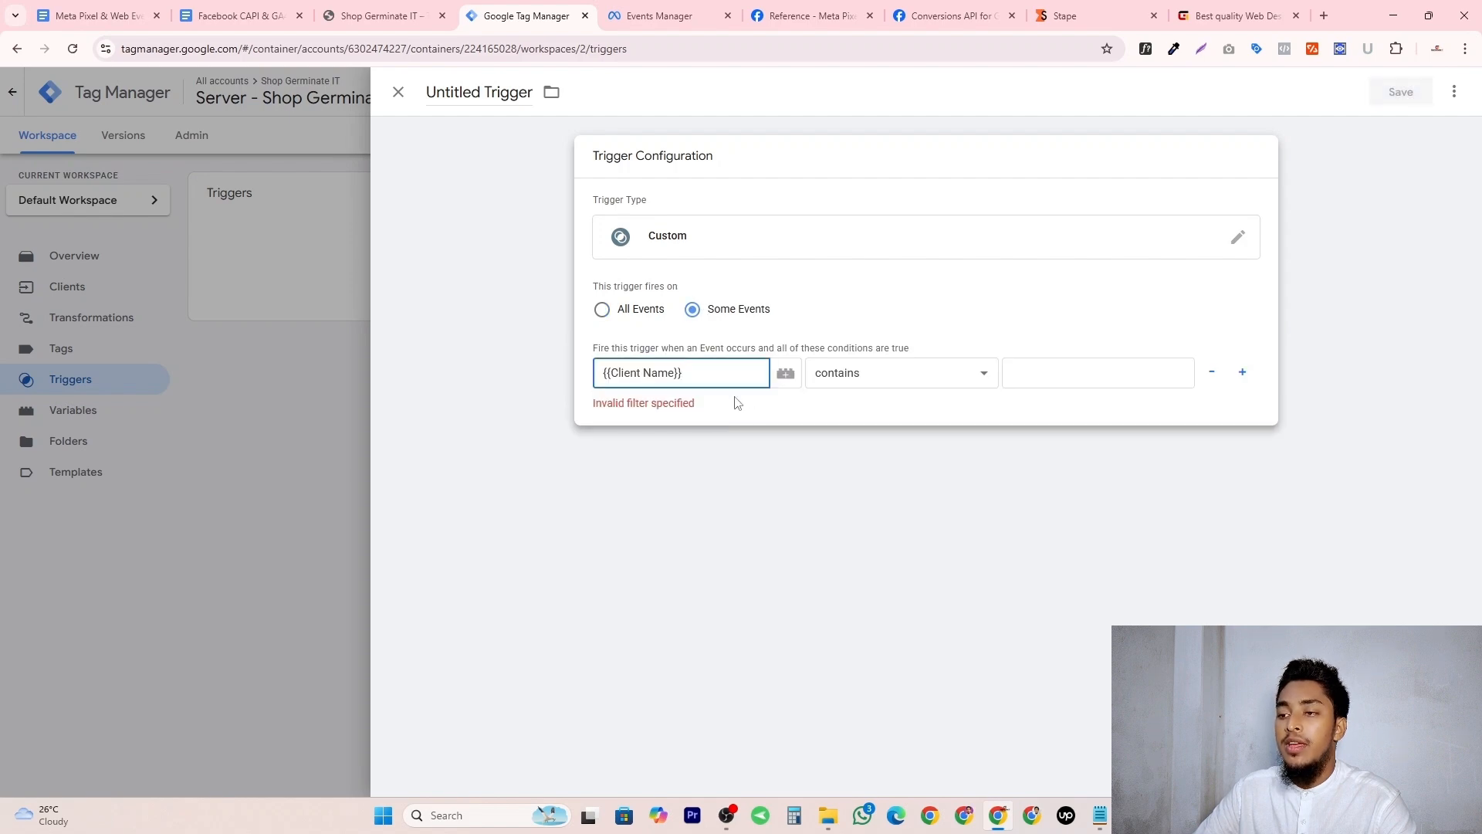
pyautogui.click(907, 374)
pyautogui.click(857, 395)
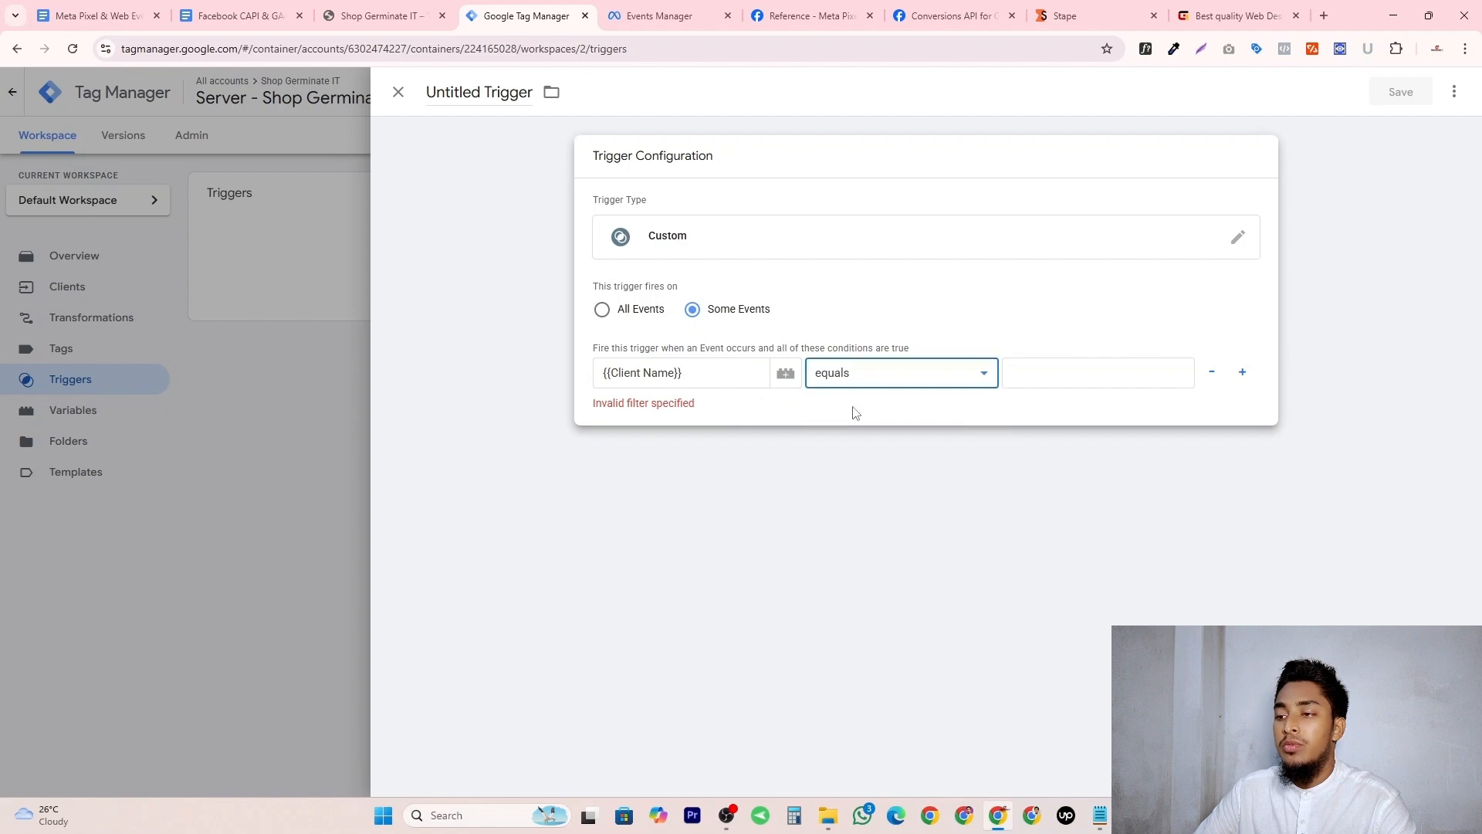
pyautogui.click(1094, 376)
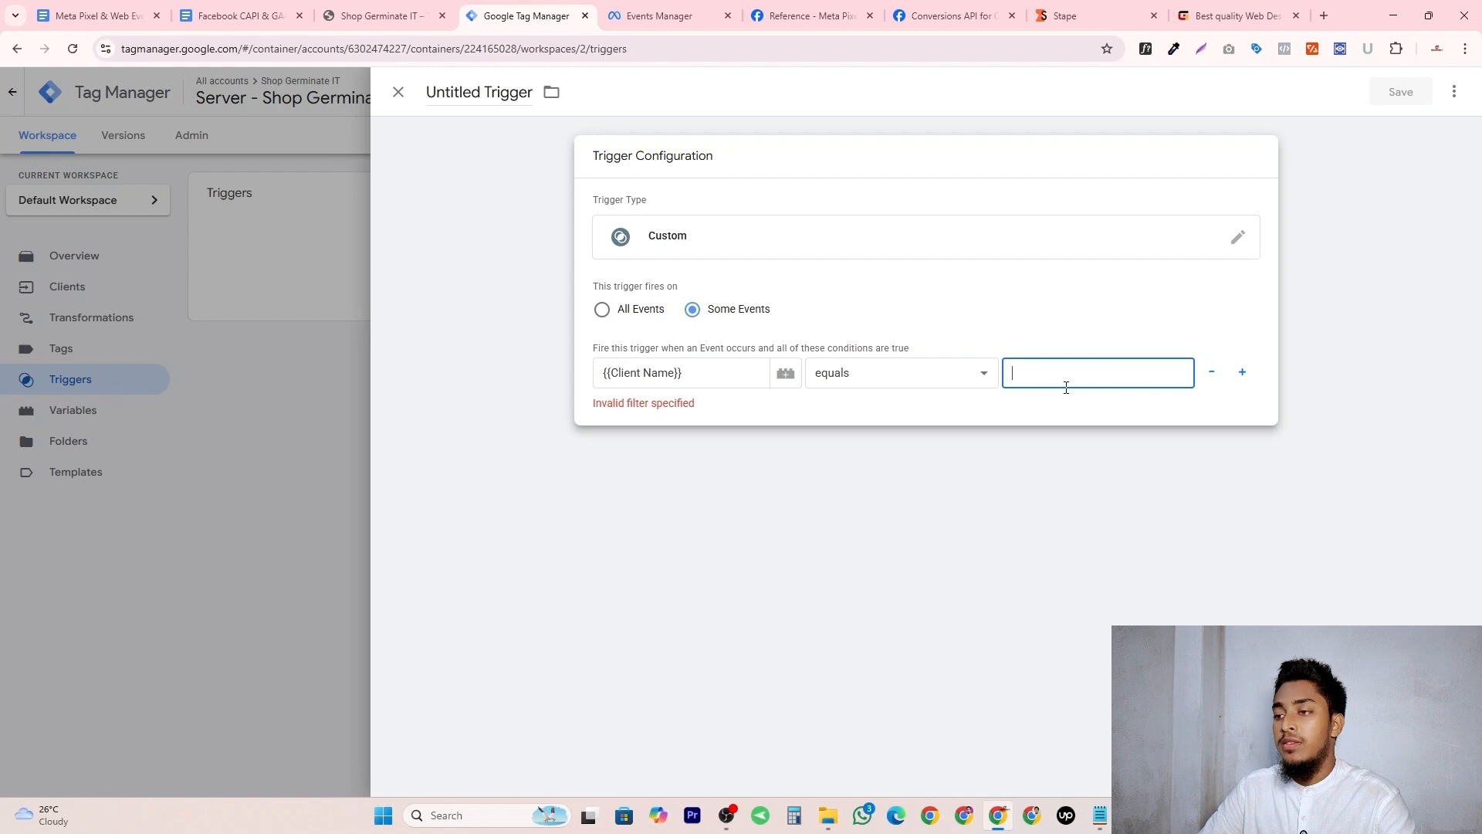
pyautogui.write('GA4')
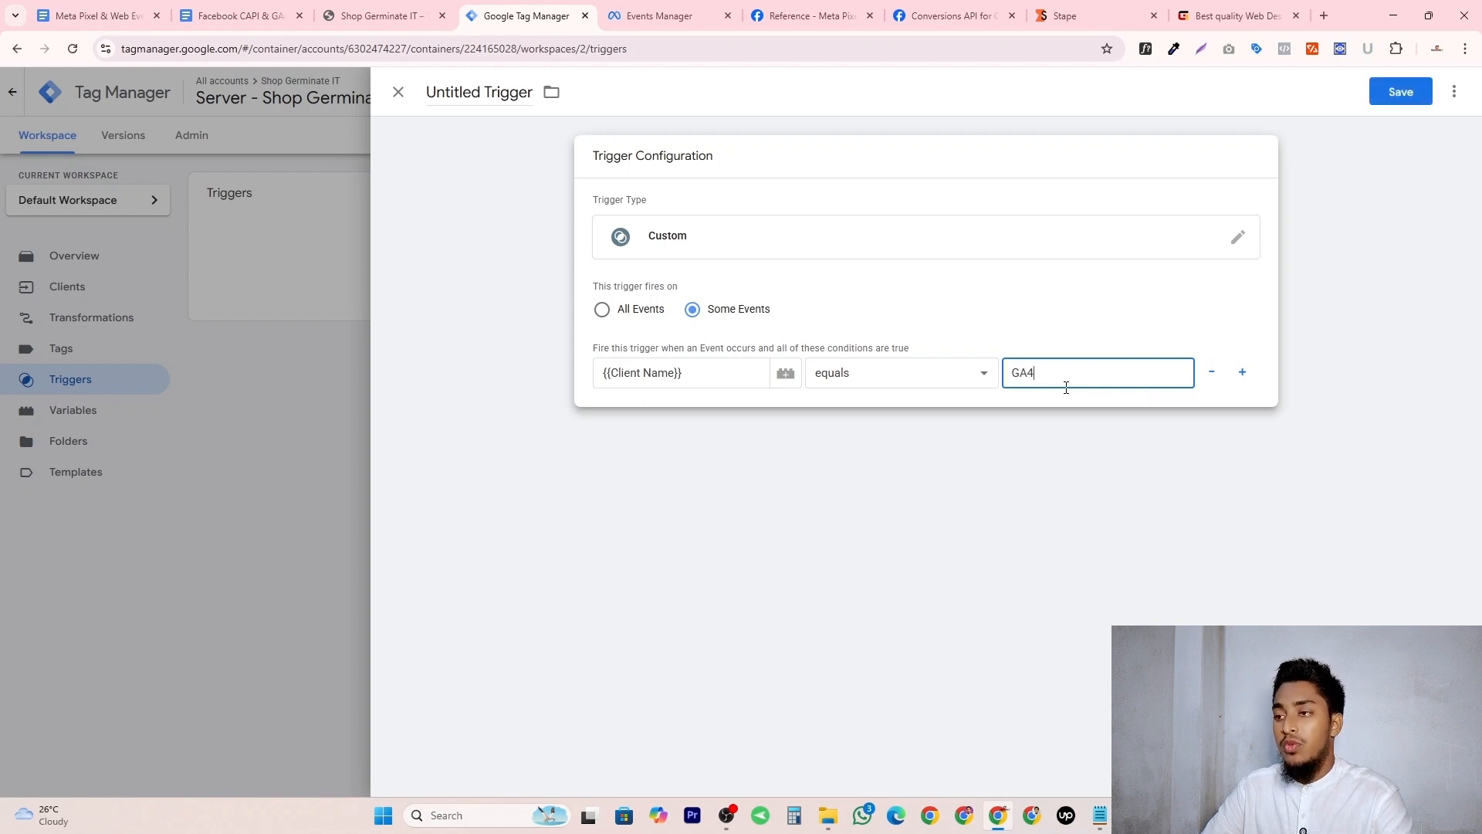
# Name the trigger "Client name GA4" and save it.
pyautogui.click(481, 96)
pyautogui.write('Client name GA4')
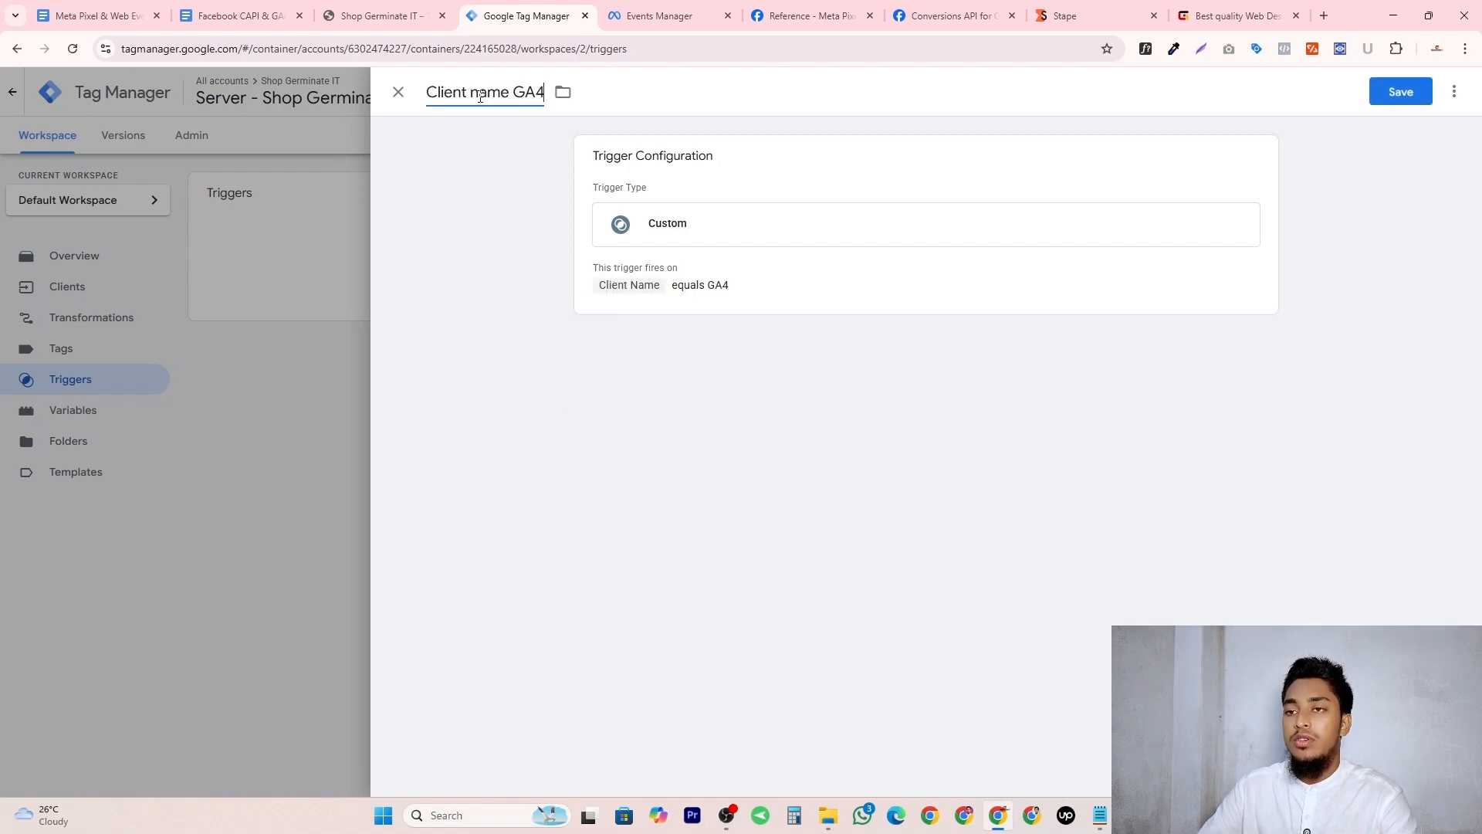
pyautogui.click(445, 194)
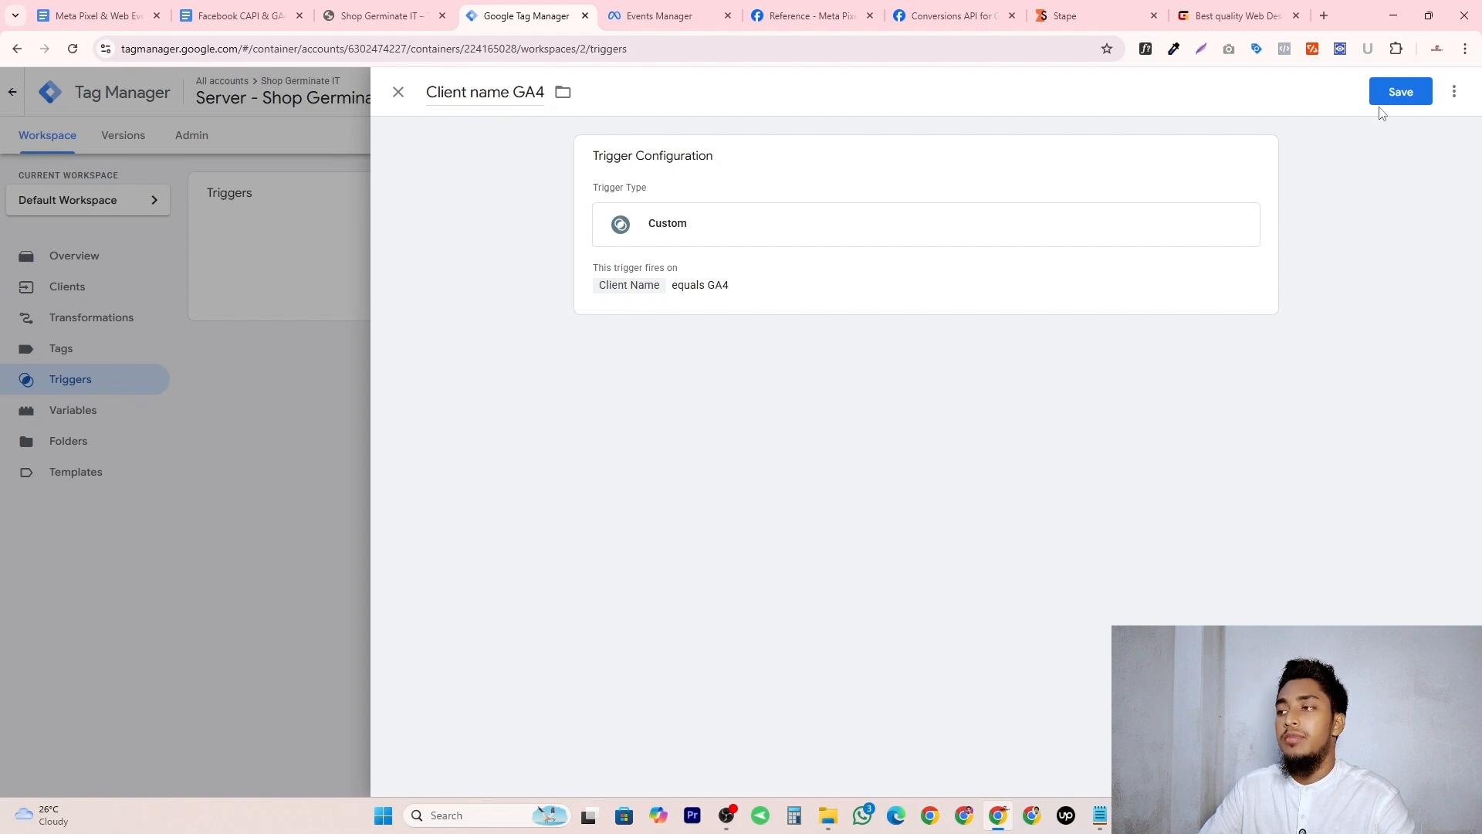
pyautogui.click(1400, 91)
# Search the tag template gallery for "face" and add the Conversions API Tag by facebookincubator to the workspace.
pyautogui.click(76, 478)
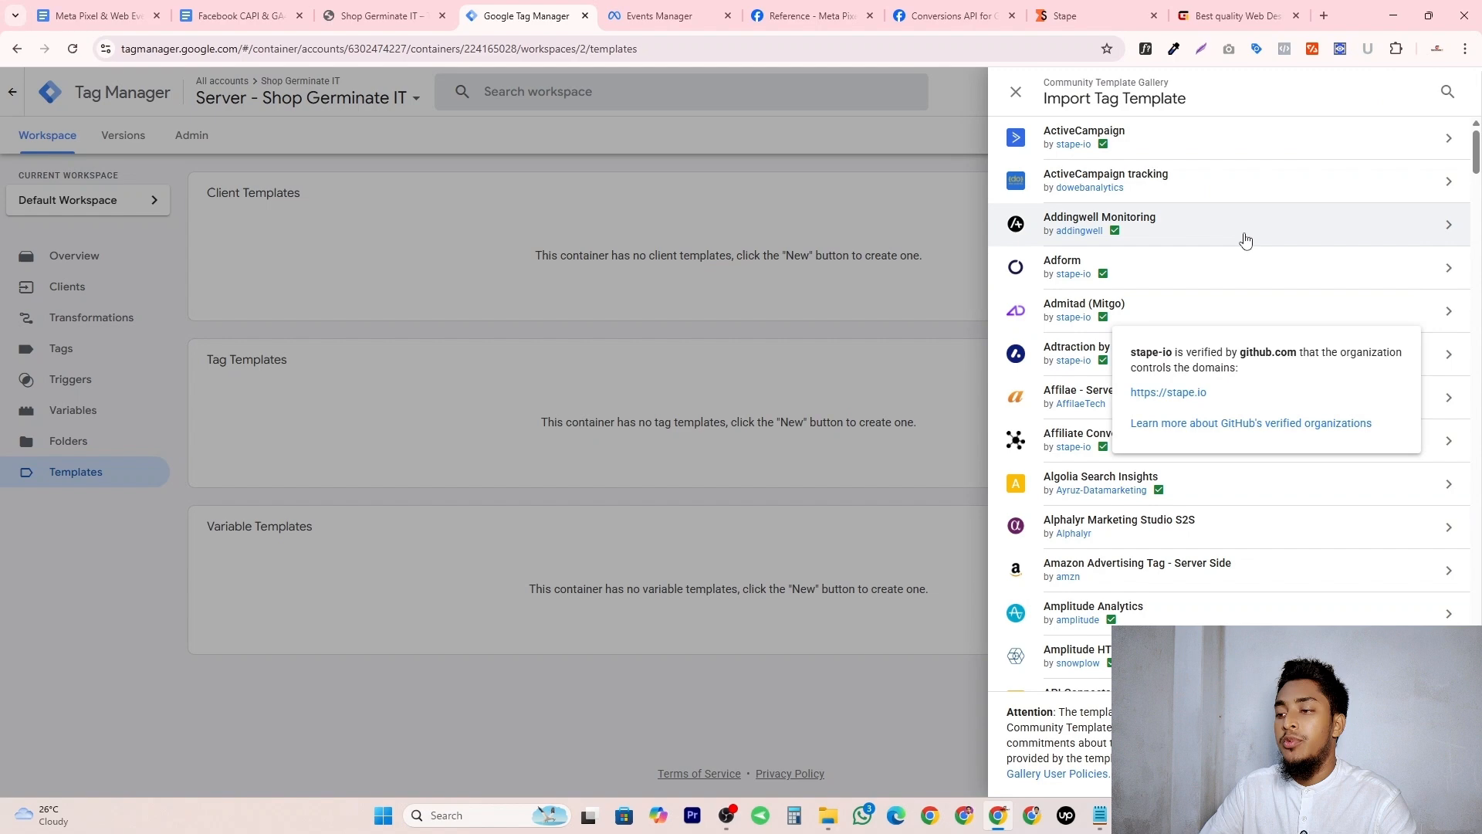
pyautogui.scroll(-5, 1247, 254)
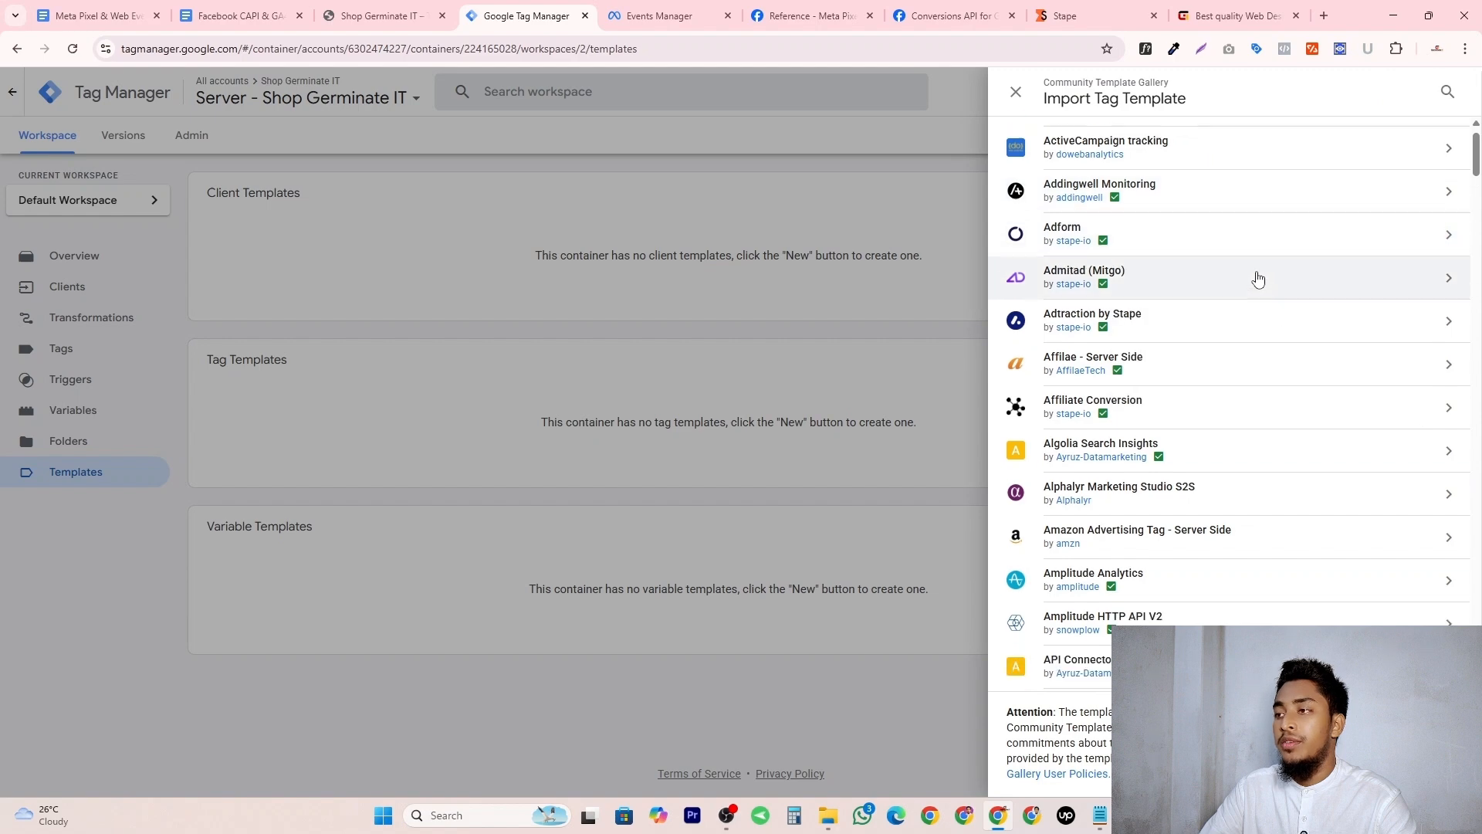
pyautogui.scroll(3, 1296, 229)
pyautogui.click(1446, 92)
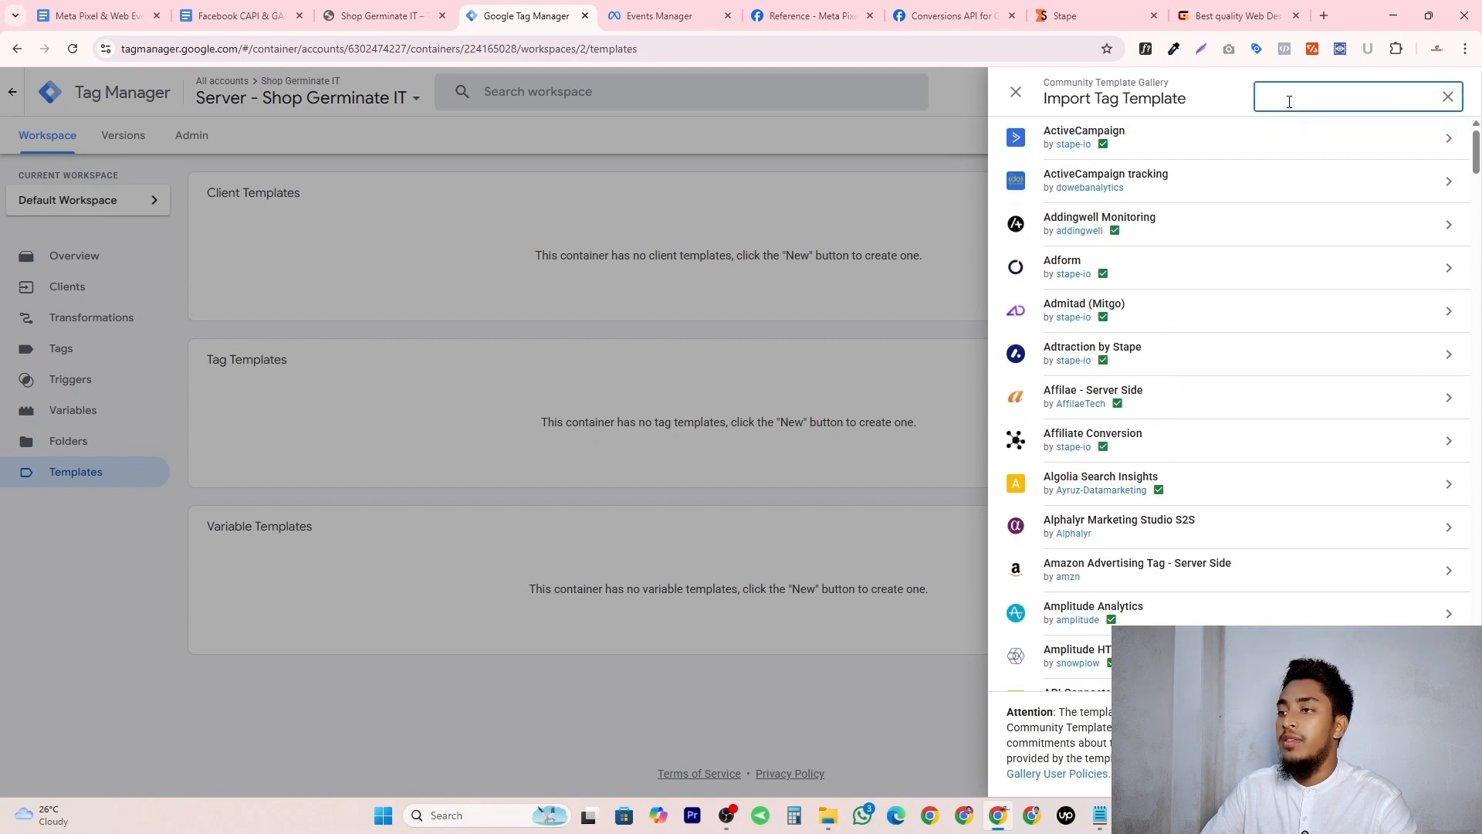
pyautogui.write('face')
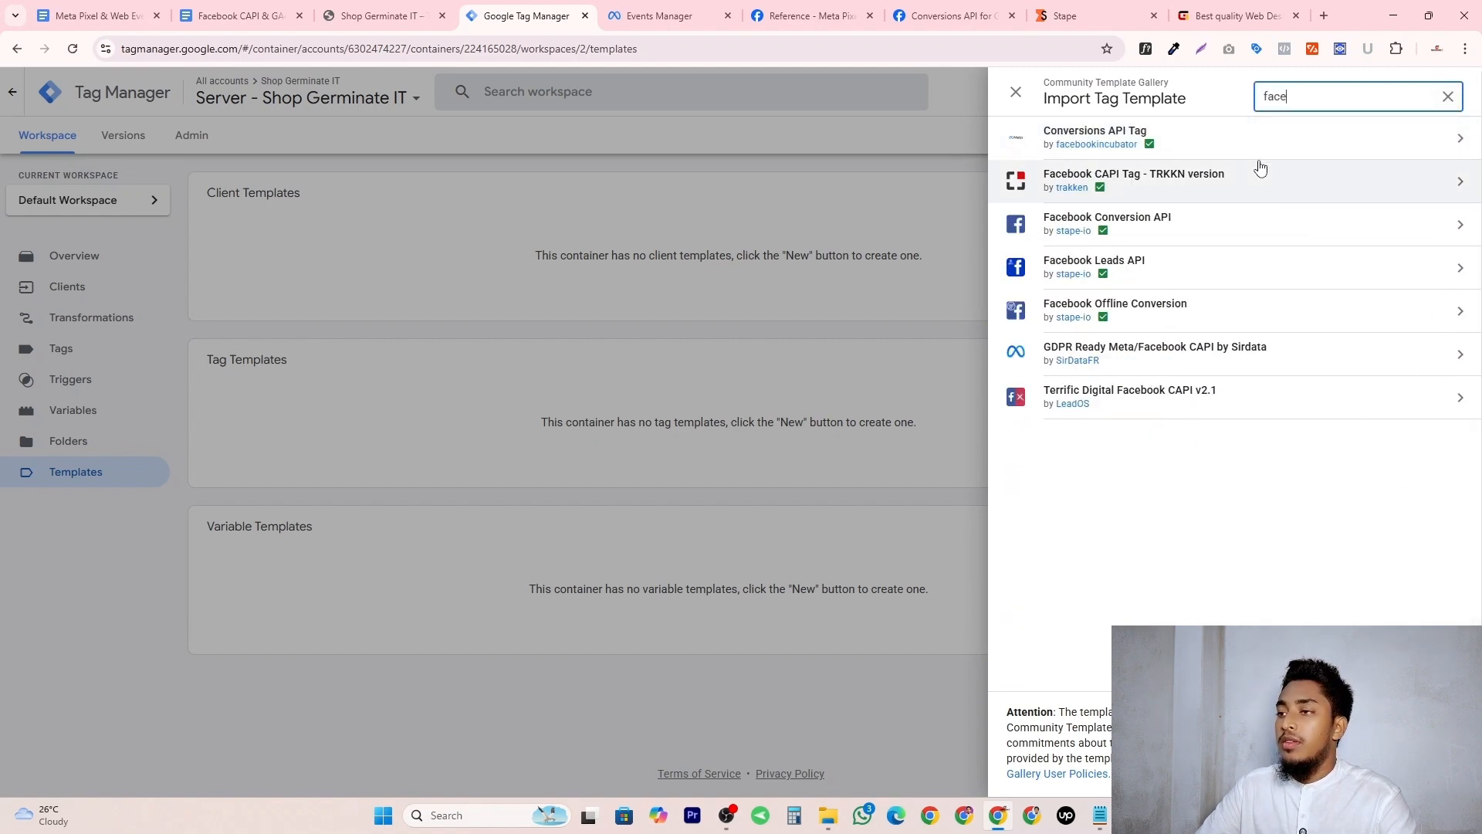
pyautogui.click(1221, 139)
pyautogui.click(1364, 92)
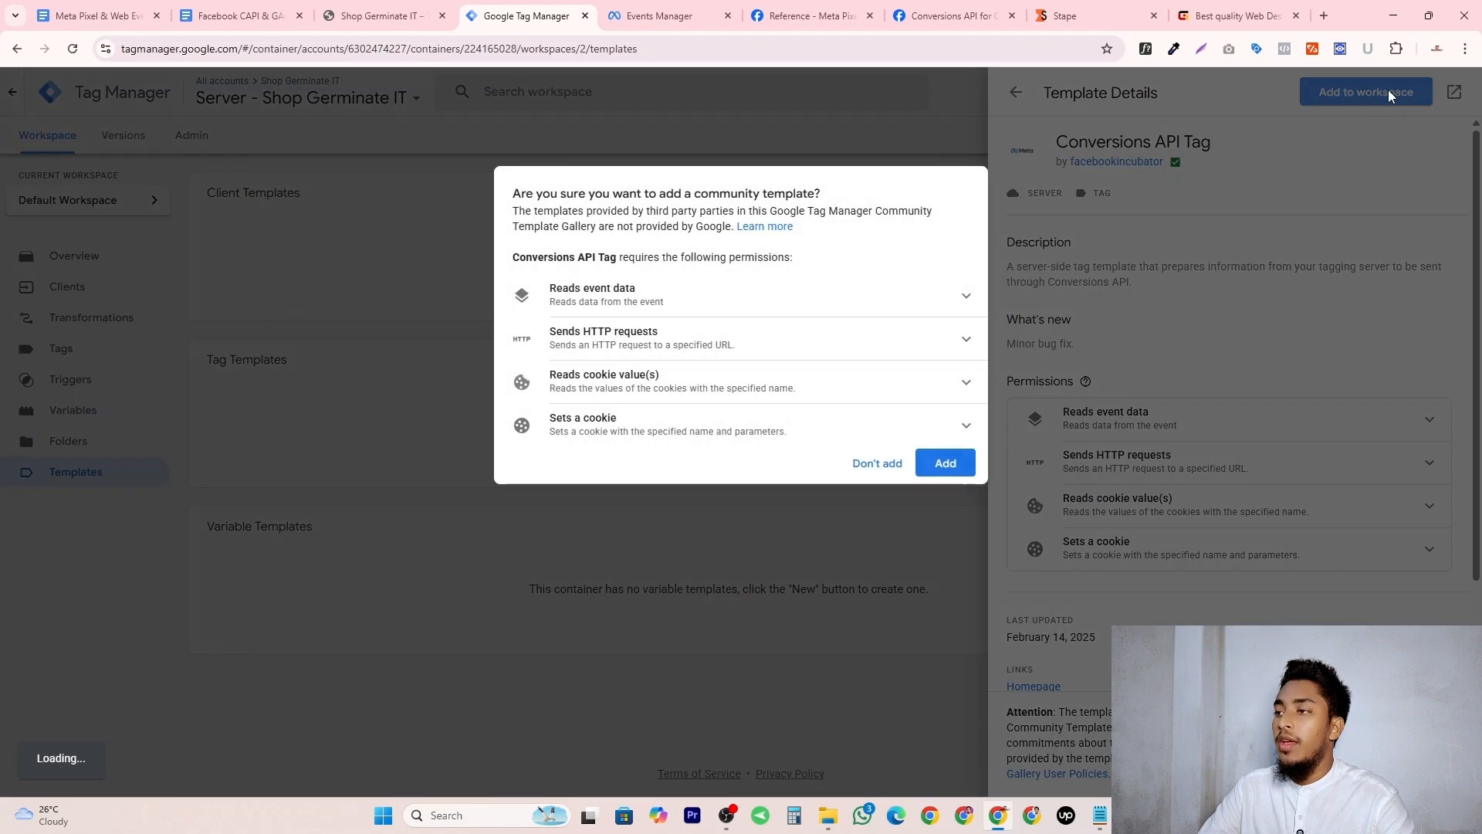
pyautogui.click(943, 463)
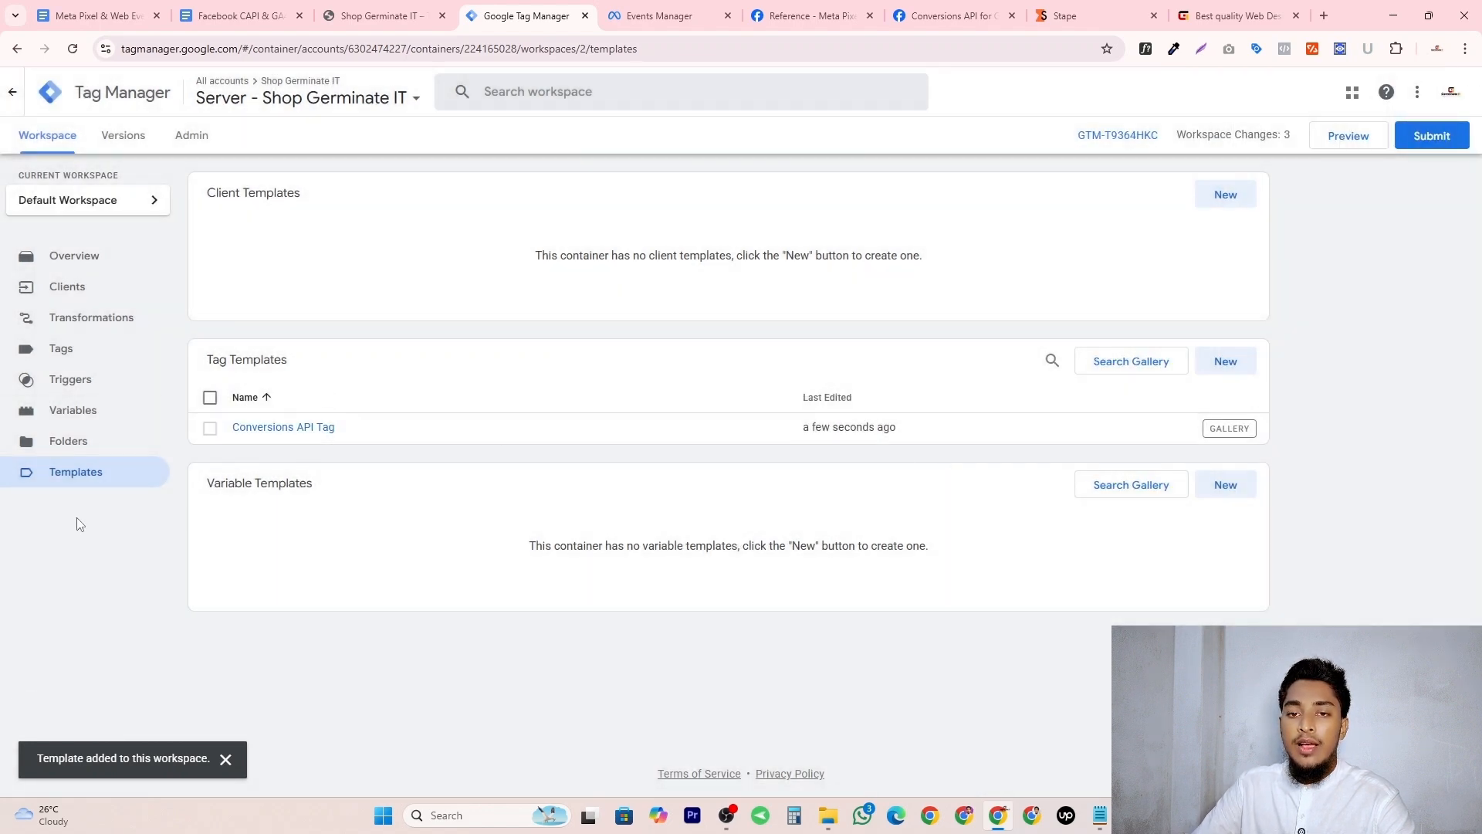
# Create a new tag in the server container using the Conversions API Tag type.
pyautogui.click(137, 355)
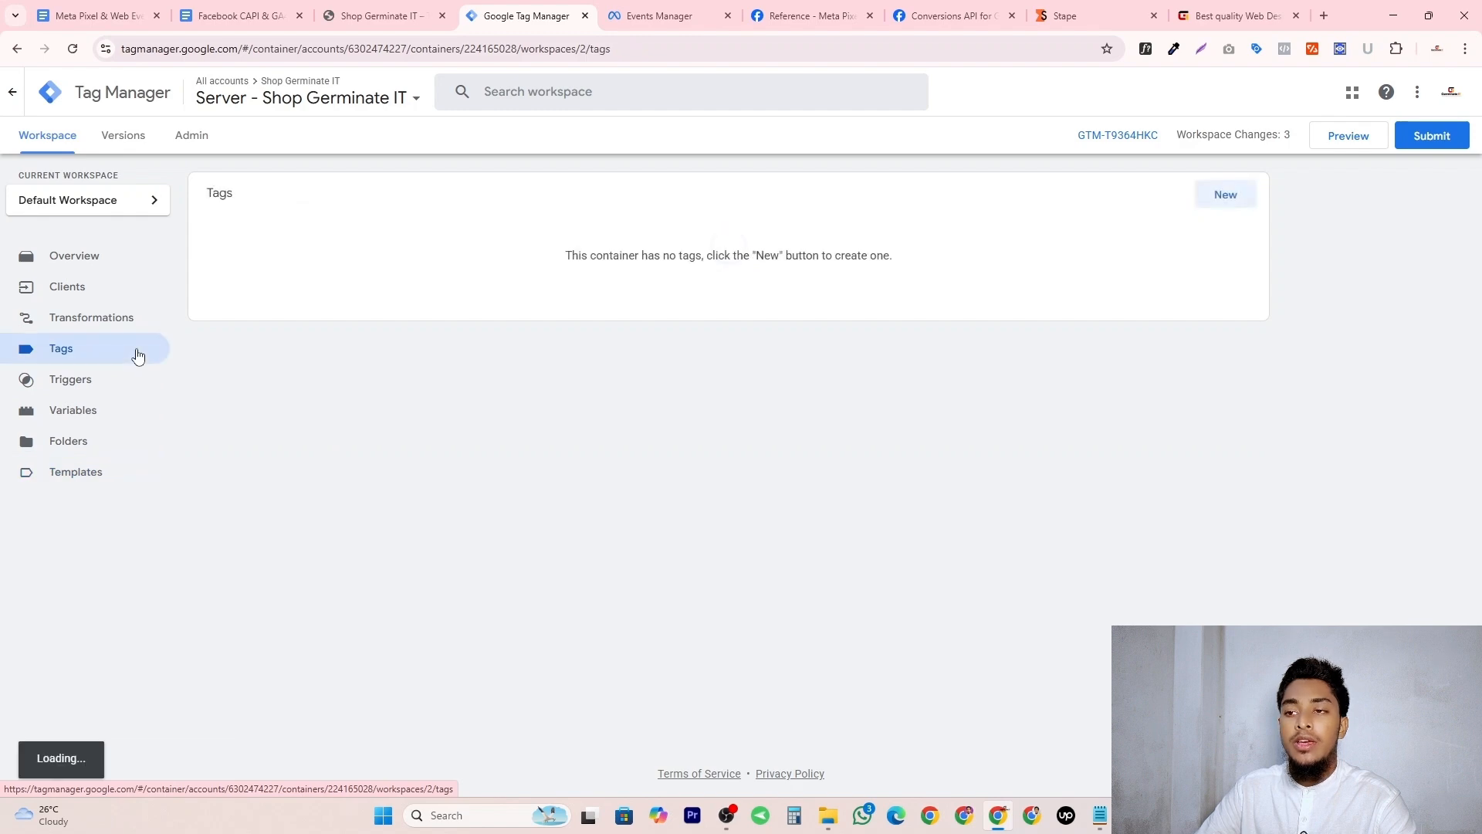
pyautogui.click(1226, 194)
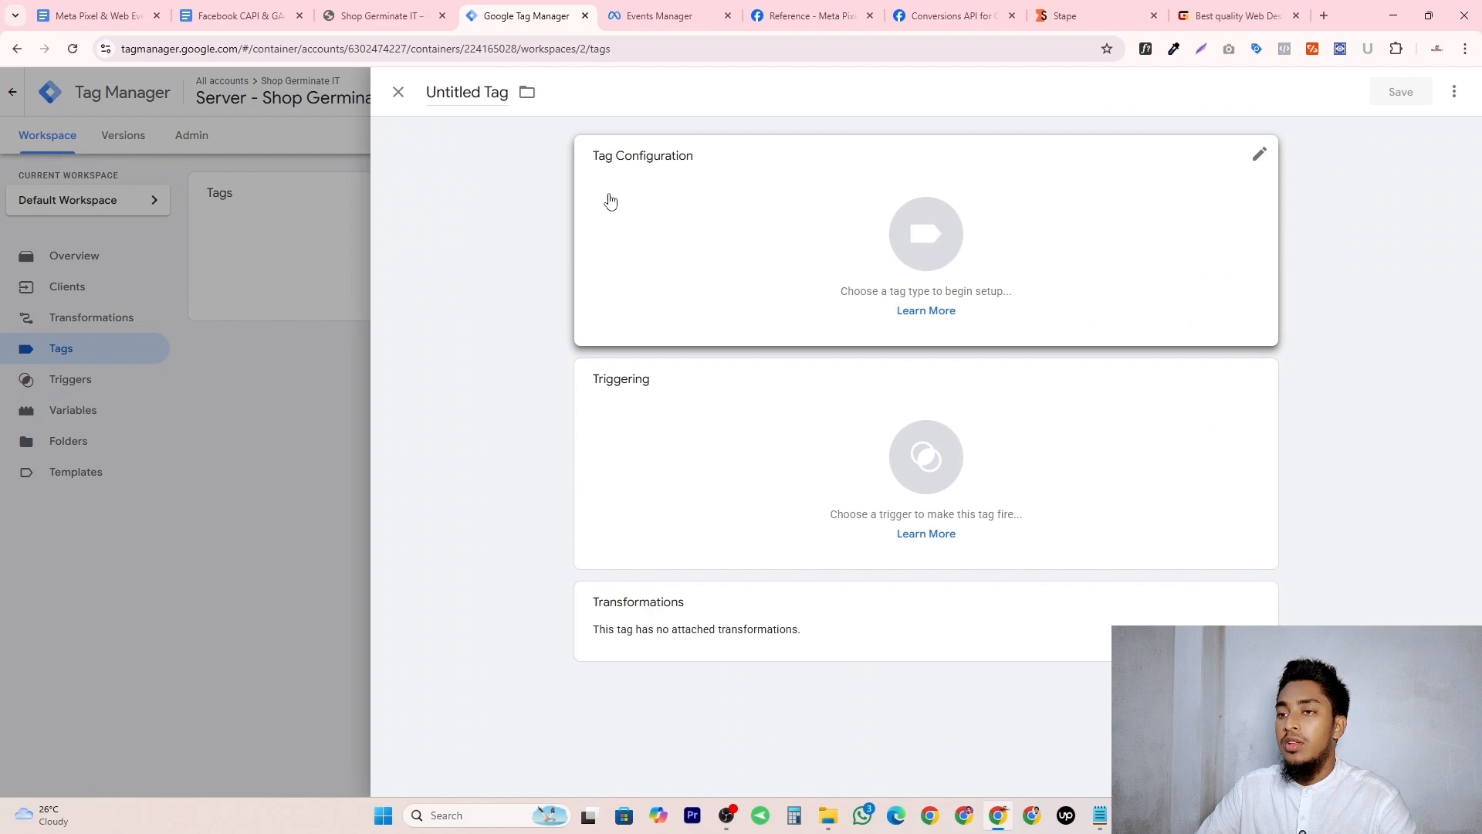
pyautogui.click(1263, 156)
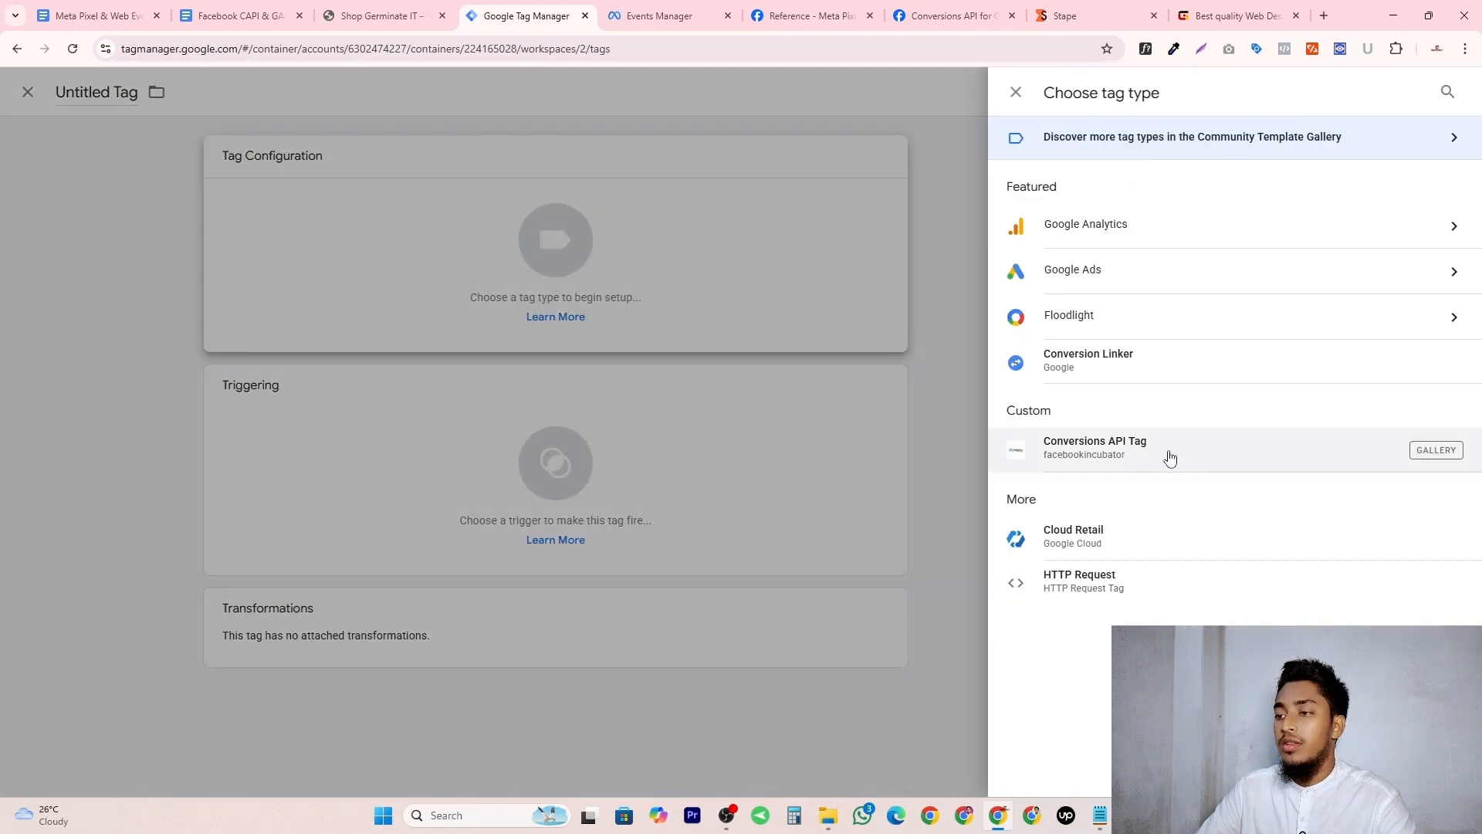
pyautogui.click(1066, 455)
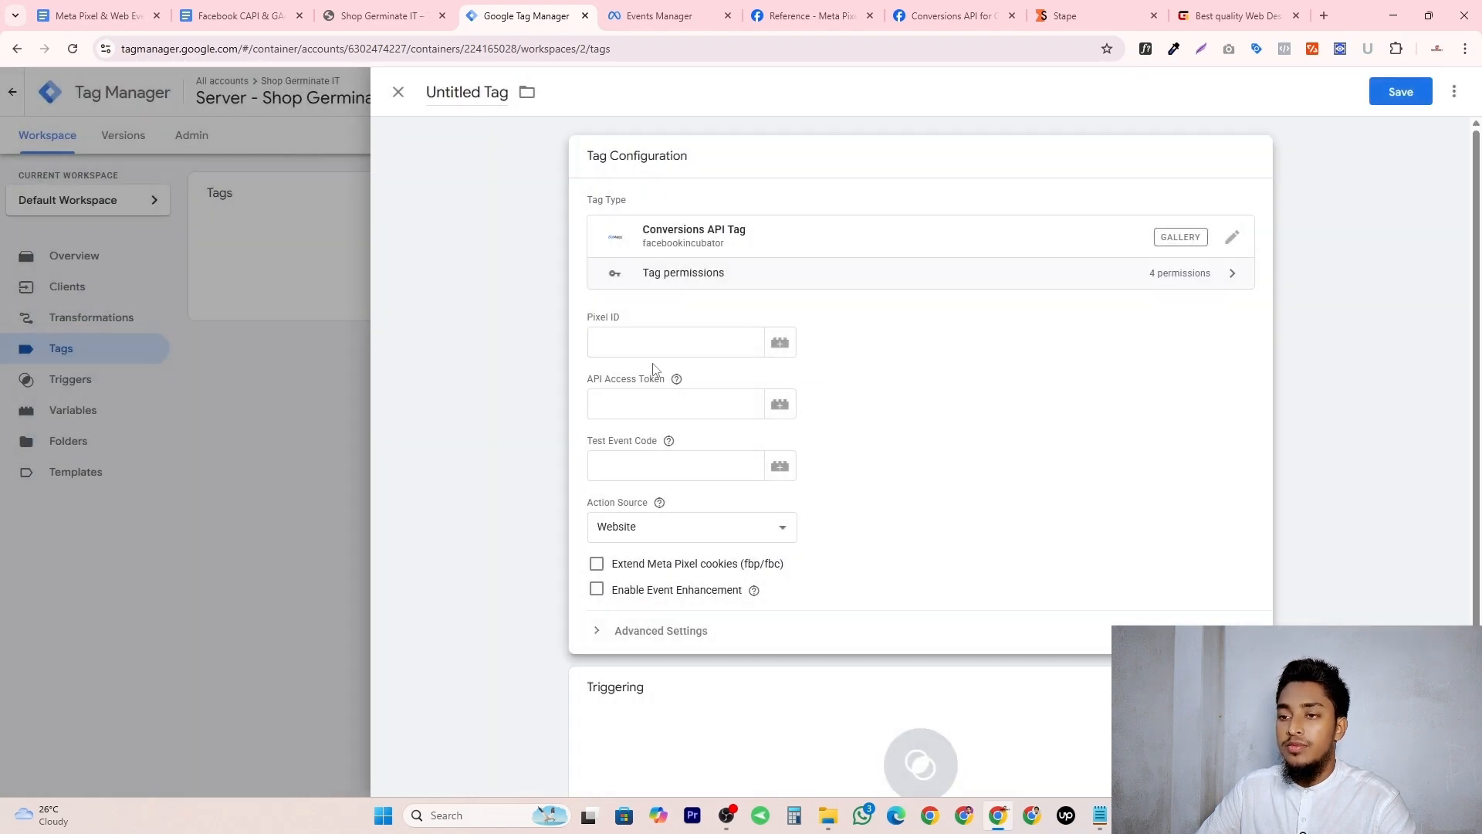
# Paste the Meta pixel's ID into the Conversions API tag's Pixel ID field.
pyautogui.click(650, 338)
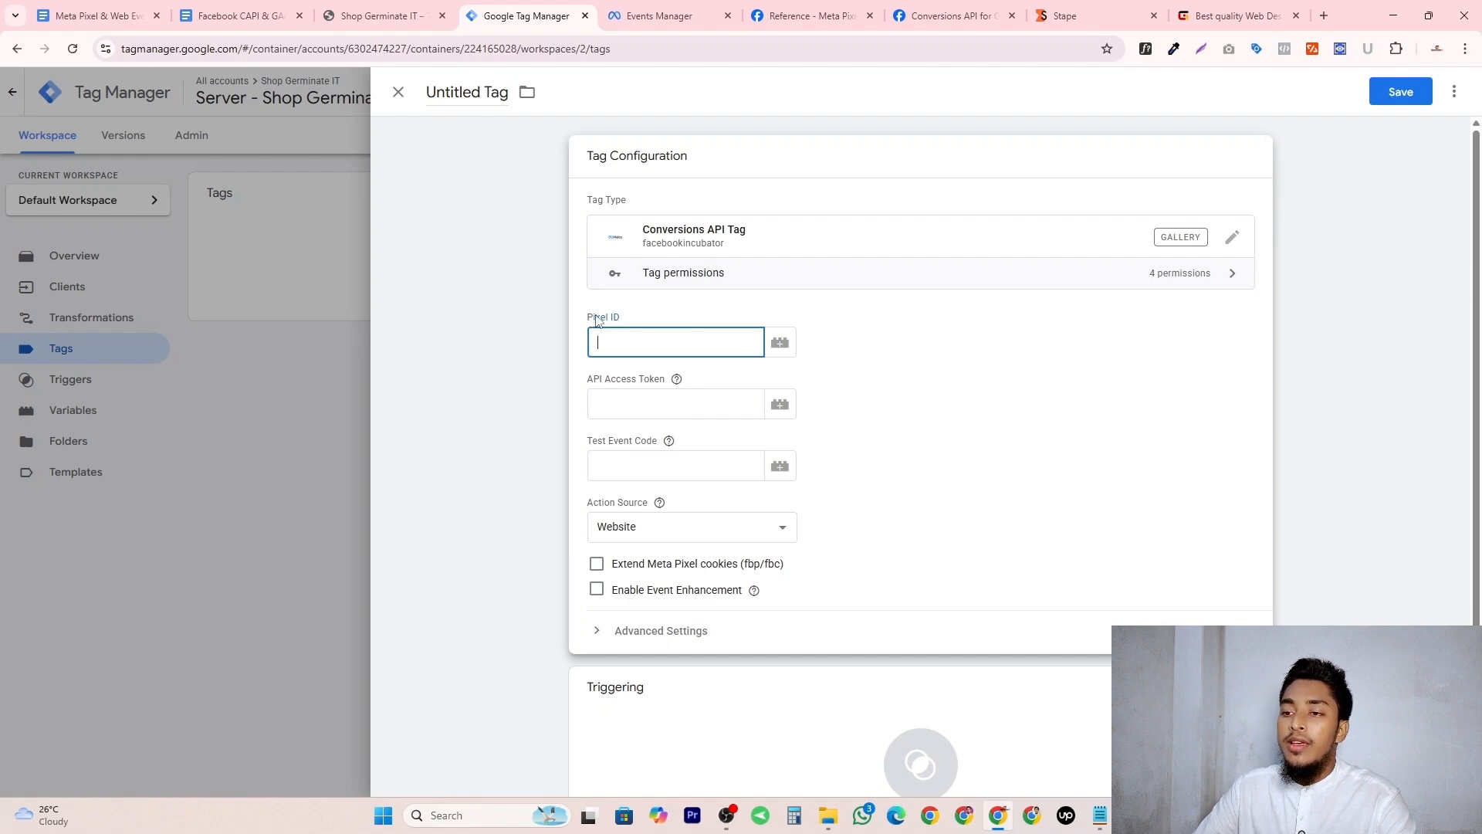
pyautogui.moveTo(596, 321); pyautogui.dragTo(607, 321)
pyautogui.click(617, 342)
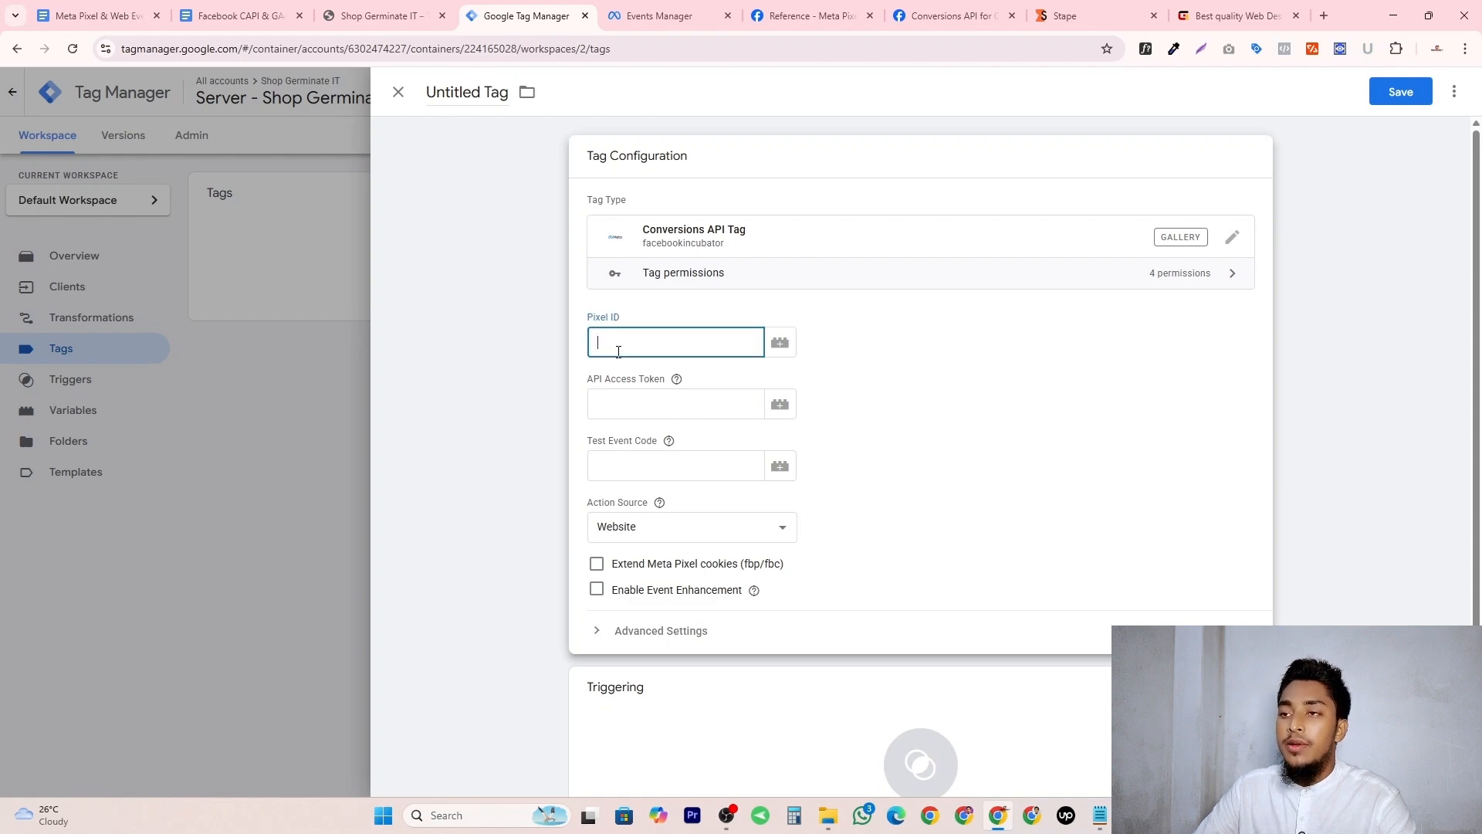
pyautogui.hotkey('ctrl', 'Tab')
pyautogui.hotkey('ctrl', 'shift', 'Tab')
pyautogui.hotkey('ctrl', 'v')
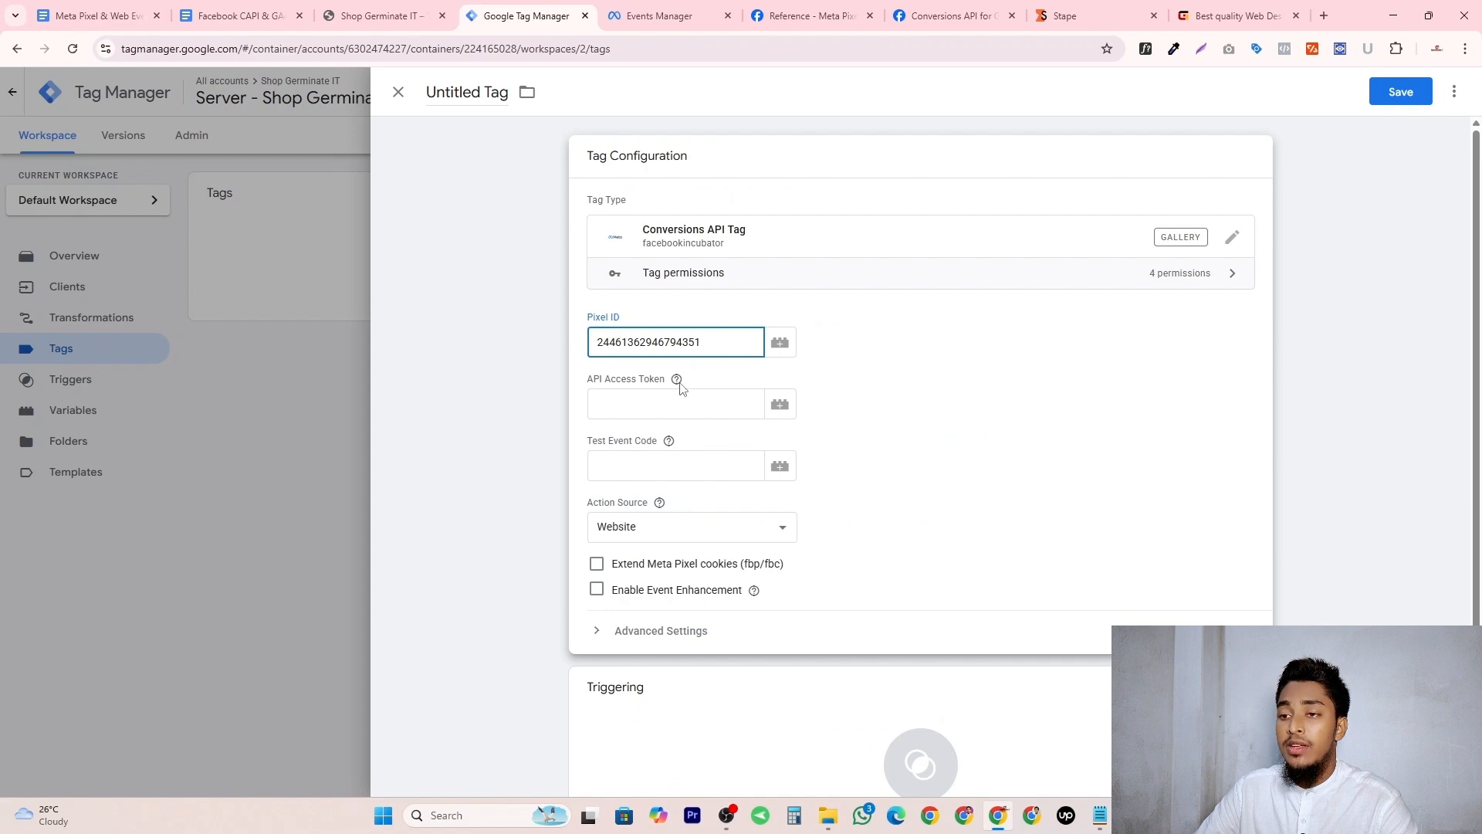
# Switch to Events Manager and copy the Conversions API access token from the Shop Germinate IT dataset's direct integration settings.
pyautogui.moveTo(589, 385); pyautogui.dragTo(640, 380)
pyautogui.click(828, 367)
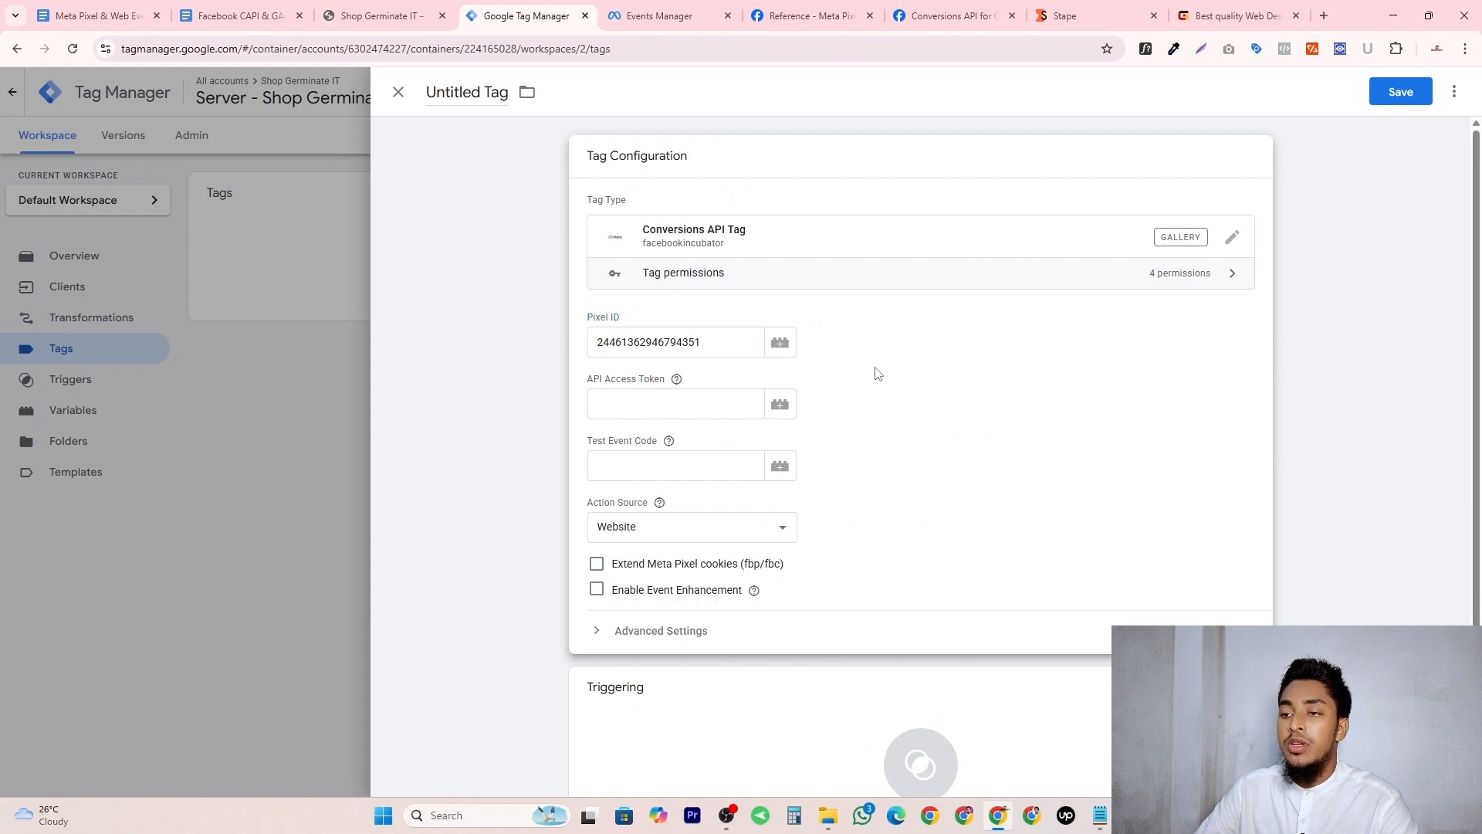
pyautogui.click(660, 16)
pyautogui.scroll(-10, 558, 420)
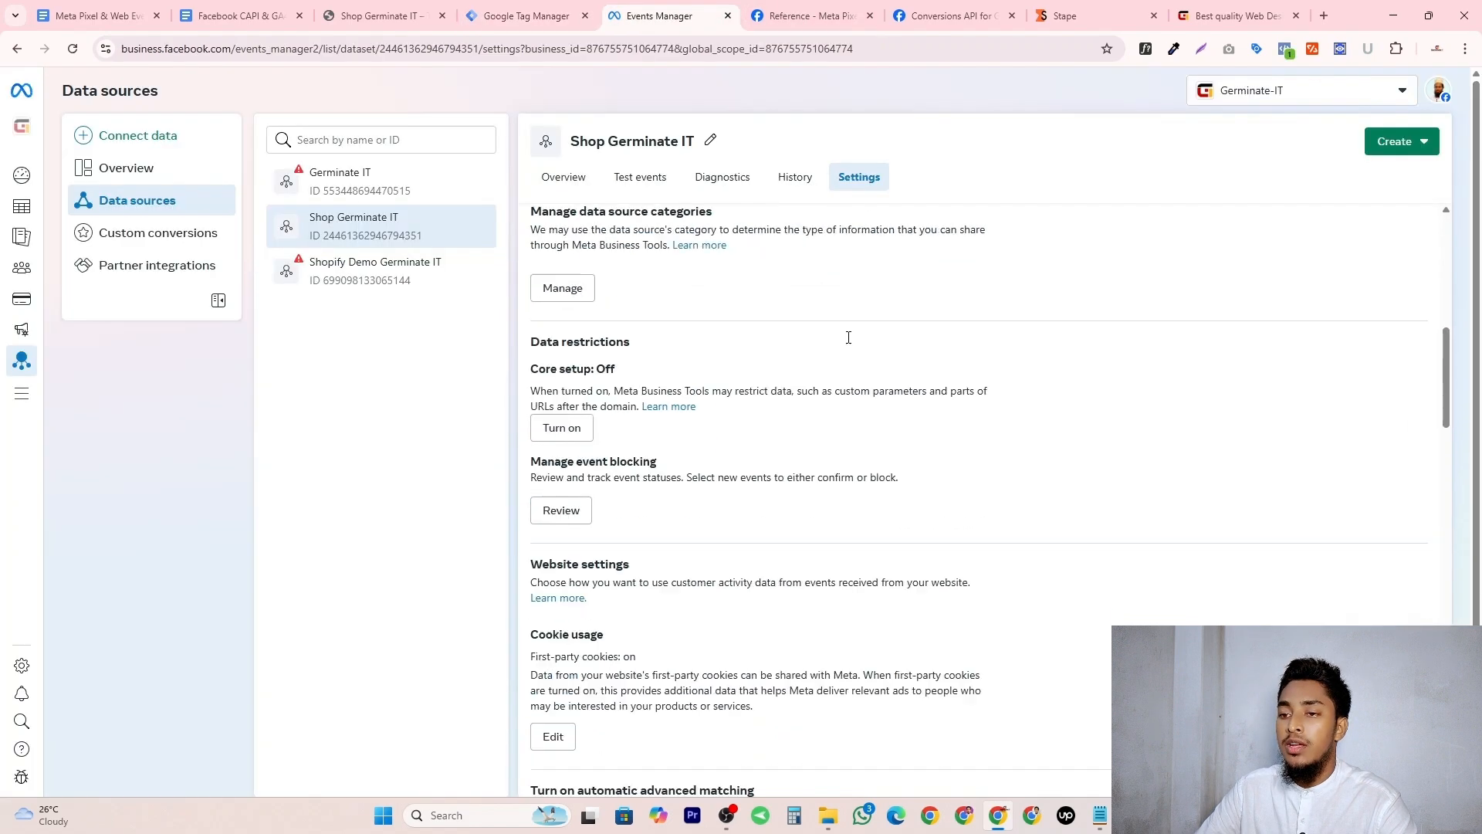
pyautogui.scroll(-6, 559, 419)
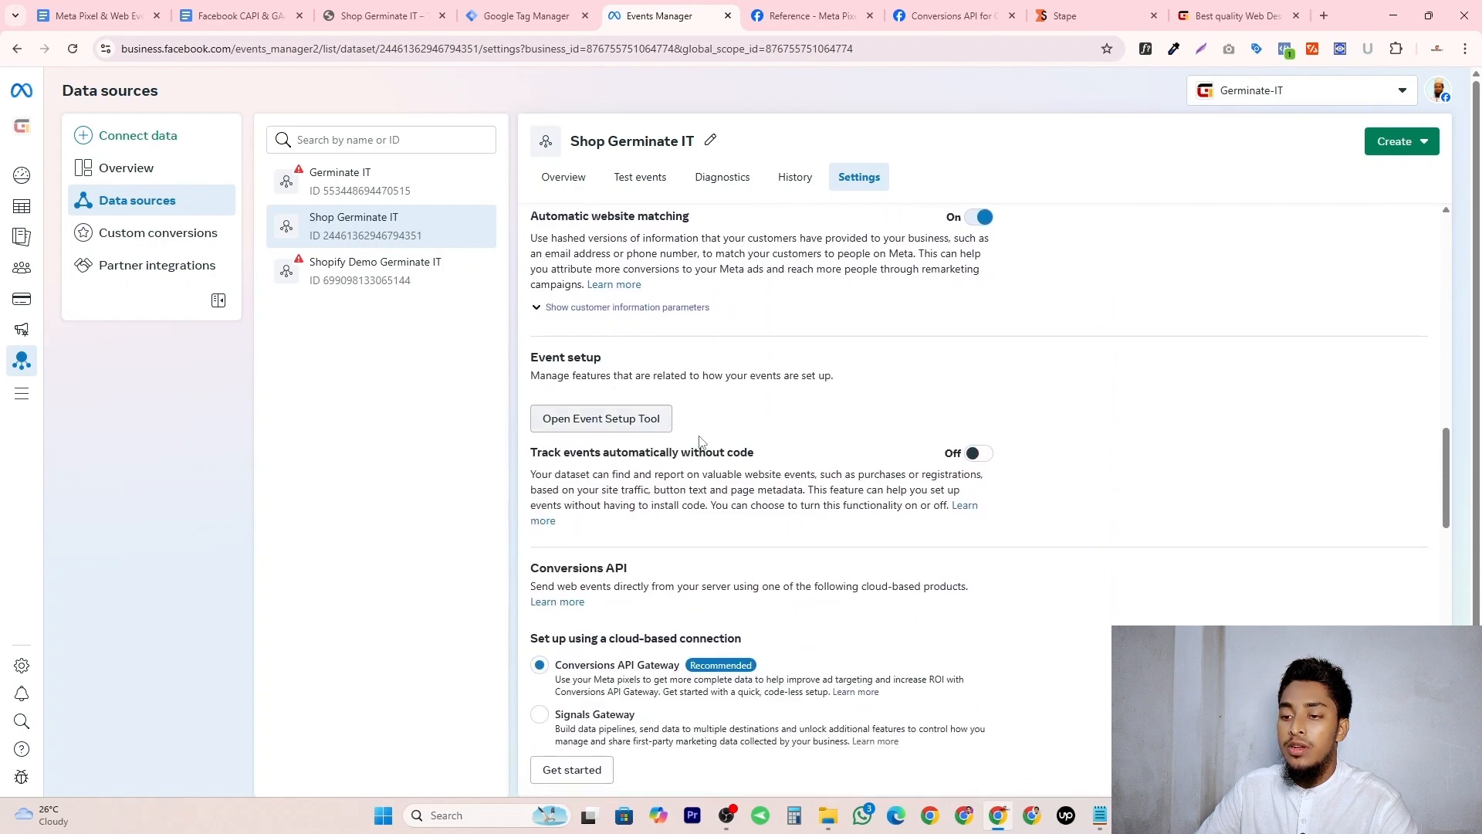
pyautogui.scroll(-3, 712, 442)
pyautogui.scroll(-3, 713, 442)
pyautogui.moveTo(657, 587)
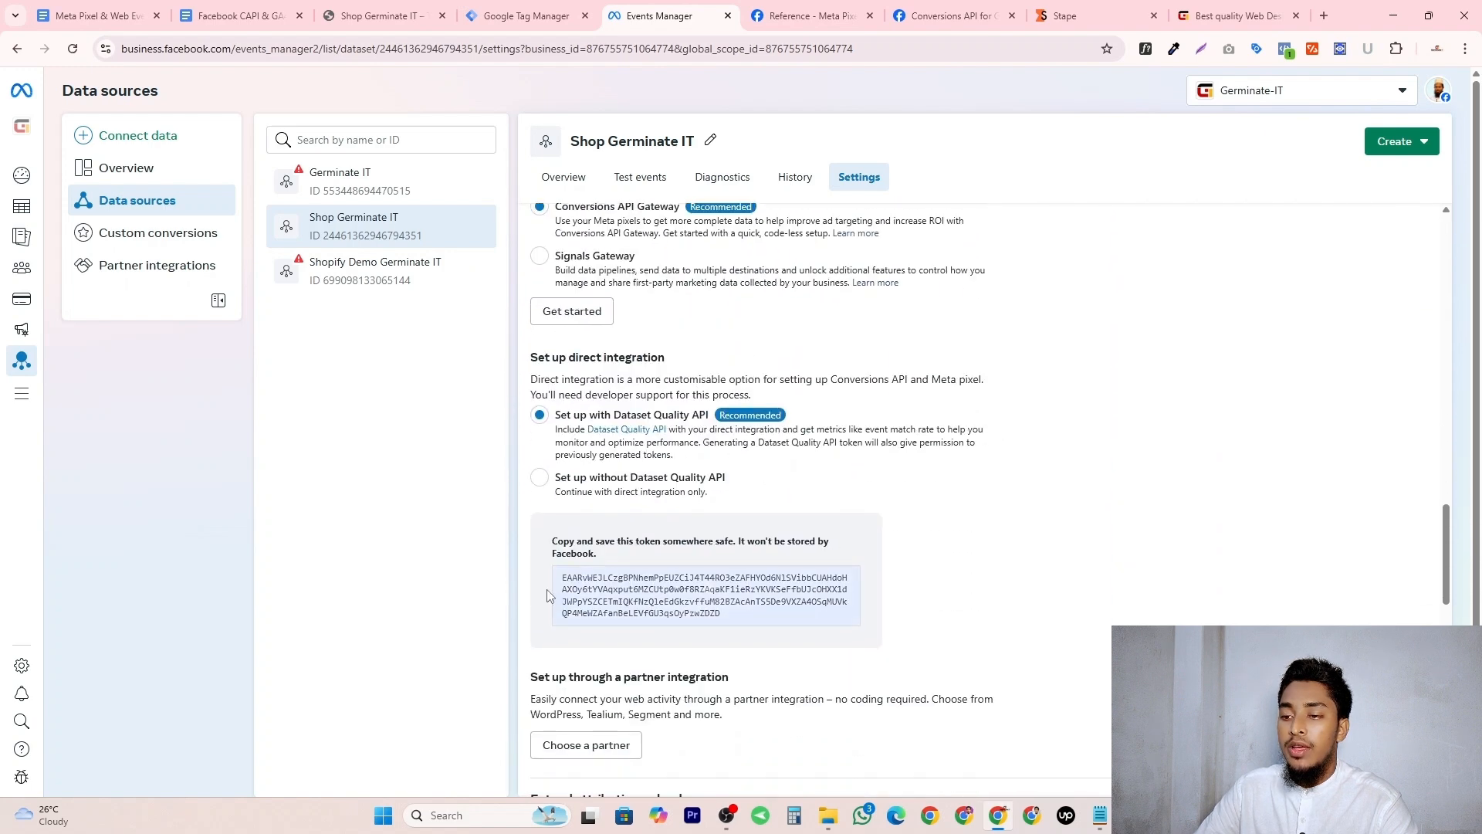
pyautogui.click(660, 589)
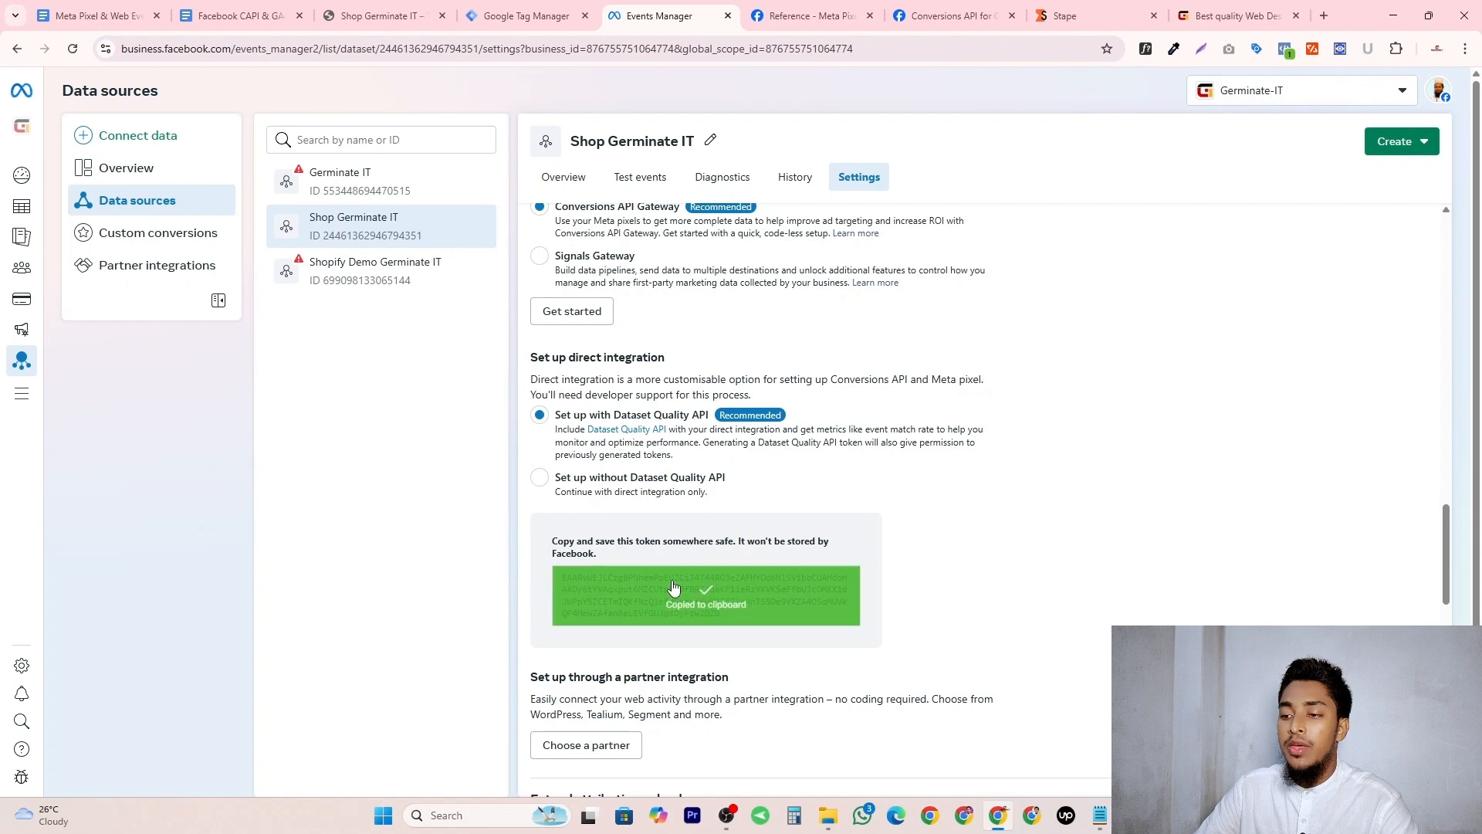
# Return to Google Tag Manager and paste the access token into the tag's API Access Token field.
pyautogui.click(581, 9)
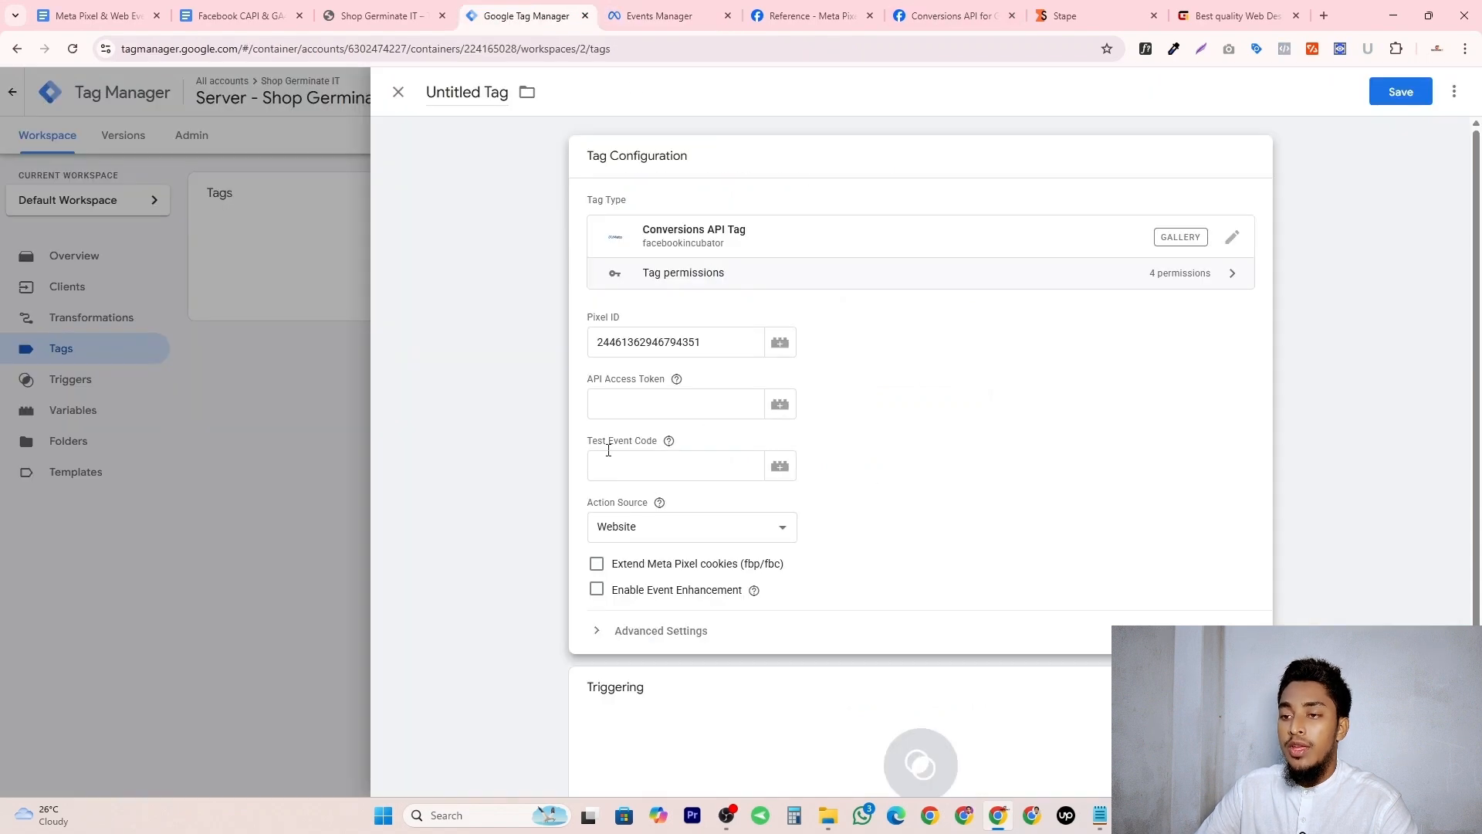
pyautogui.click(612, 403)
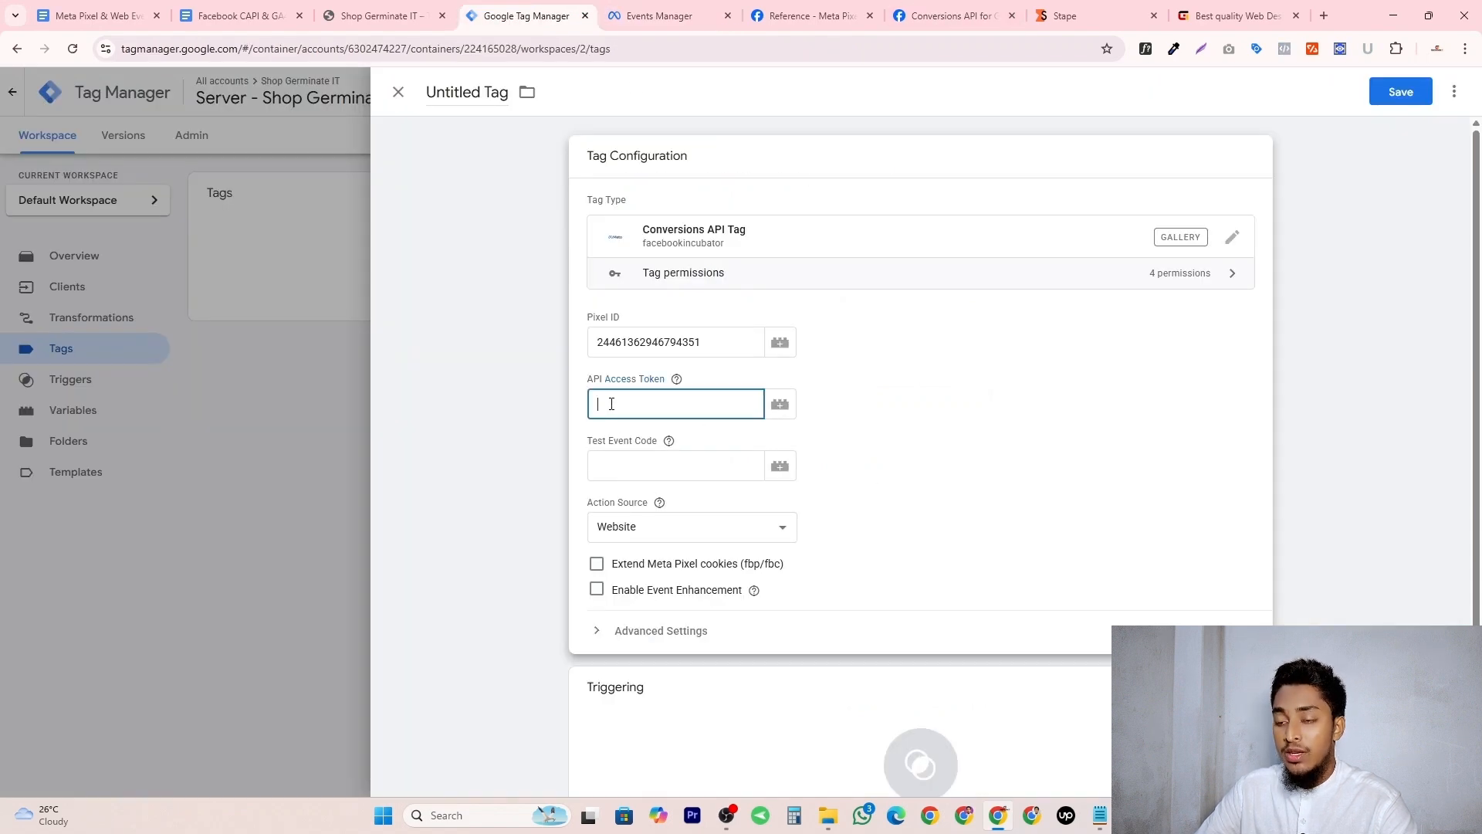
pyautogui.hotkey('ctrl', 'v')
# Copy the test event code from the Shop Germinate IT test events page in Events Manager into the Conversions API tag's Test Event Code field.
pyautogui.moveTo(588, 441); pyautogui.dragTo(636, 440)
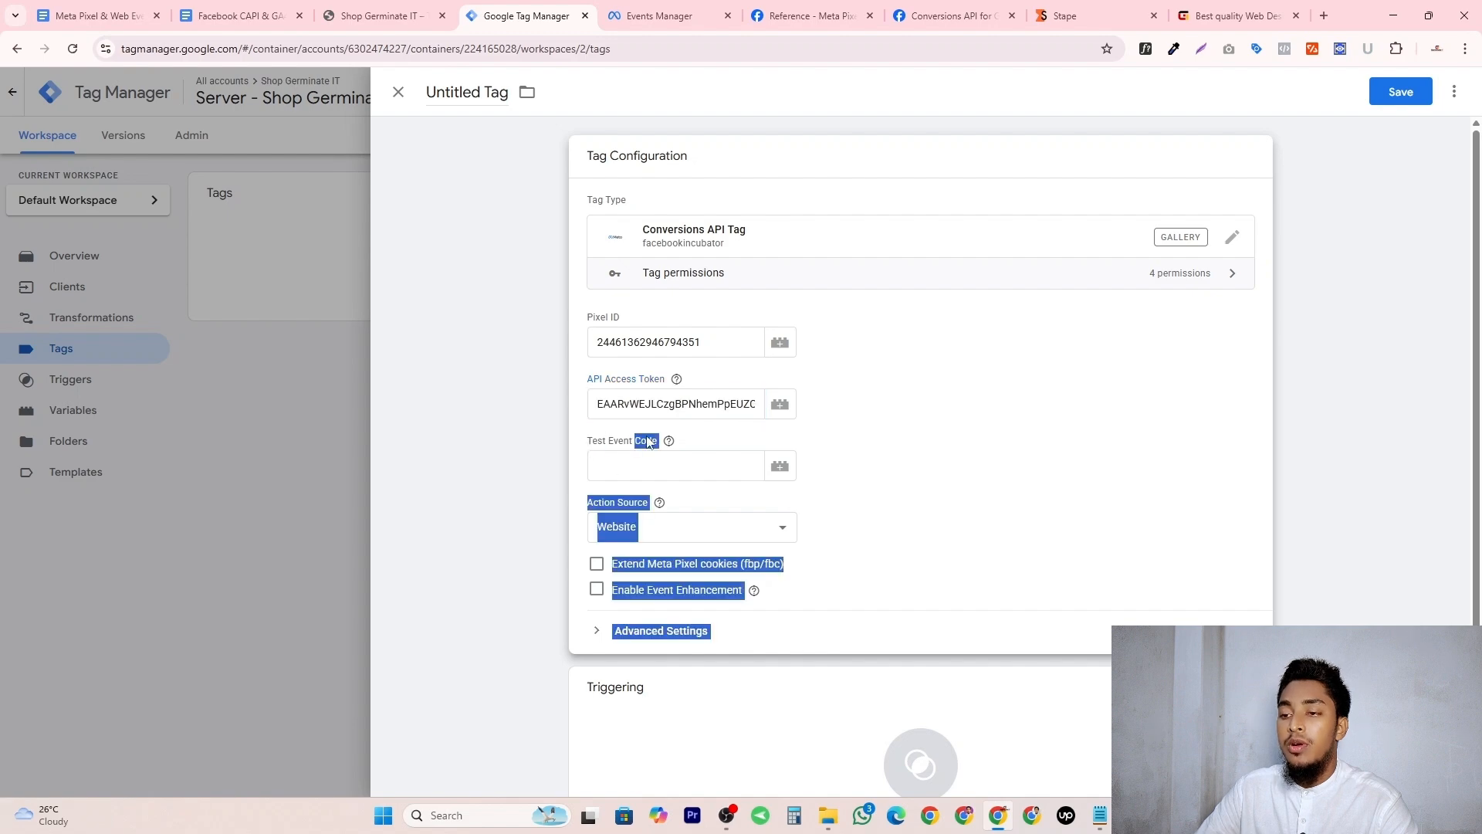
pyautogui.click(593, 438)
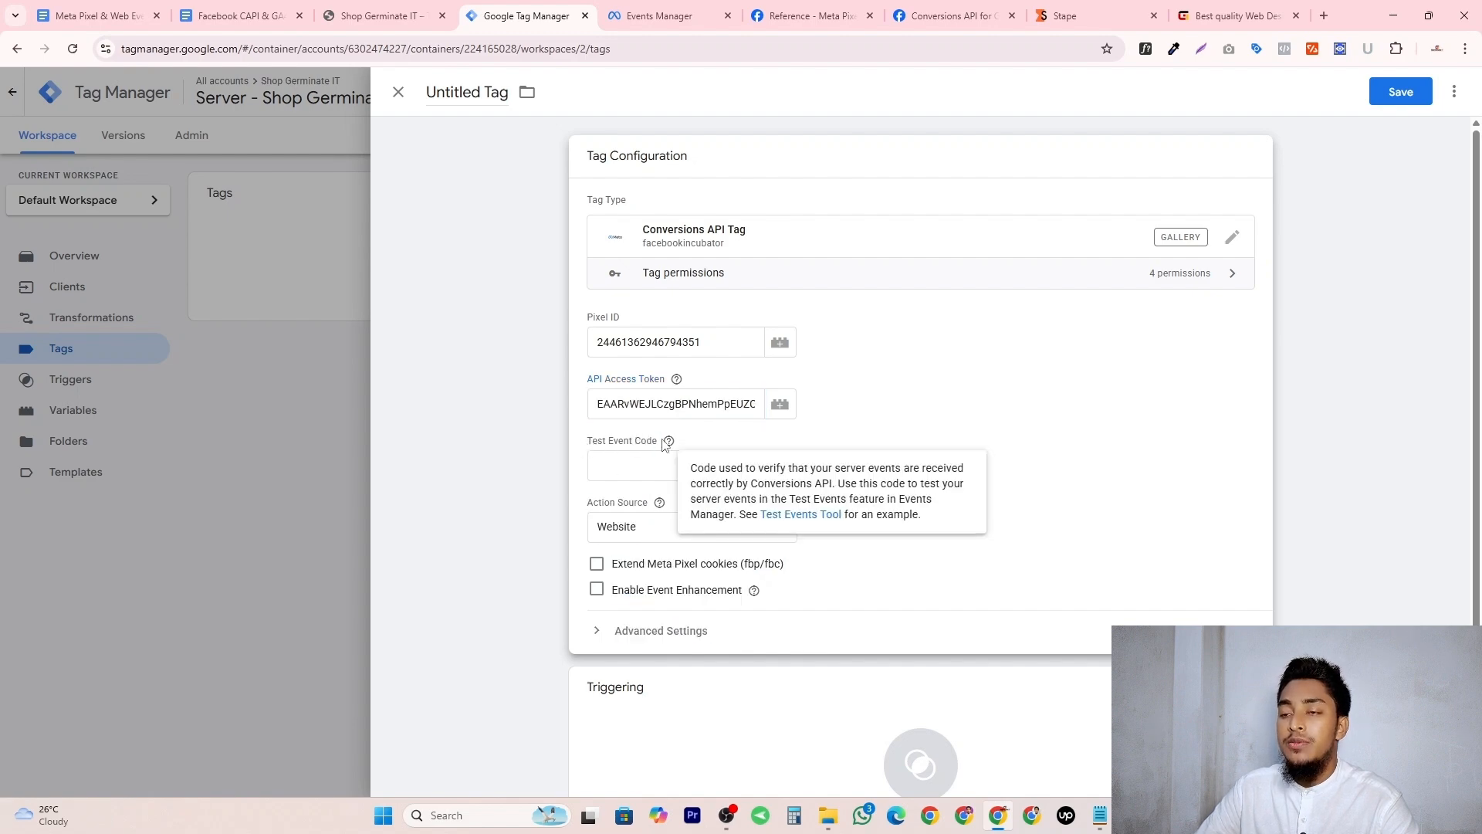
pyautogui.click(660, 16)
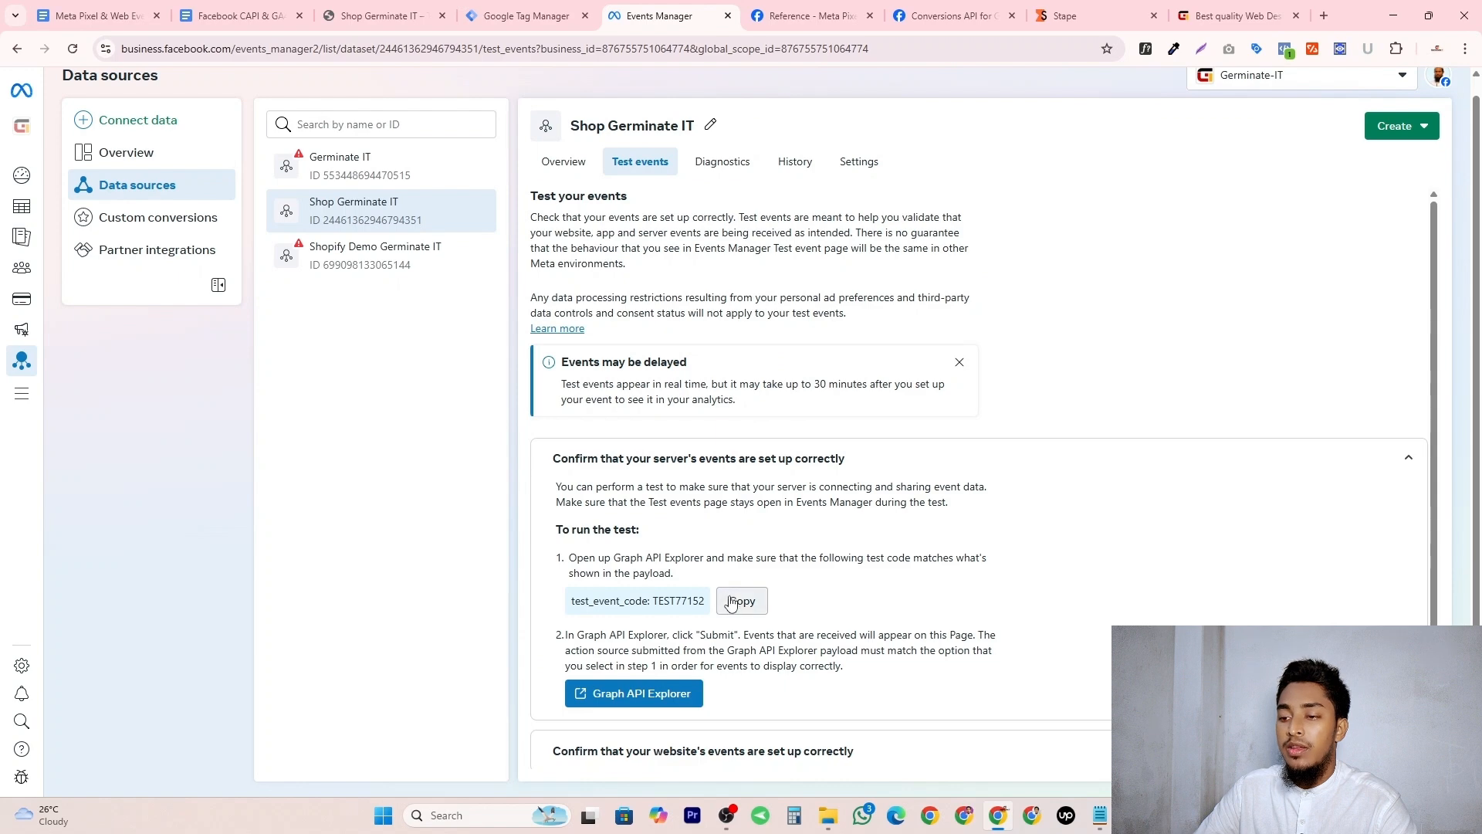
pyautogui.click(739, 601)
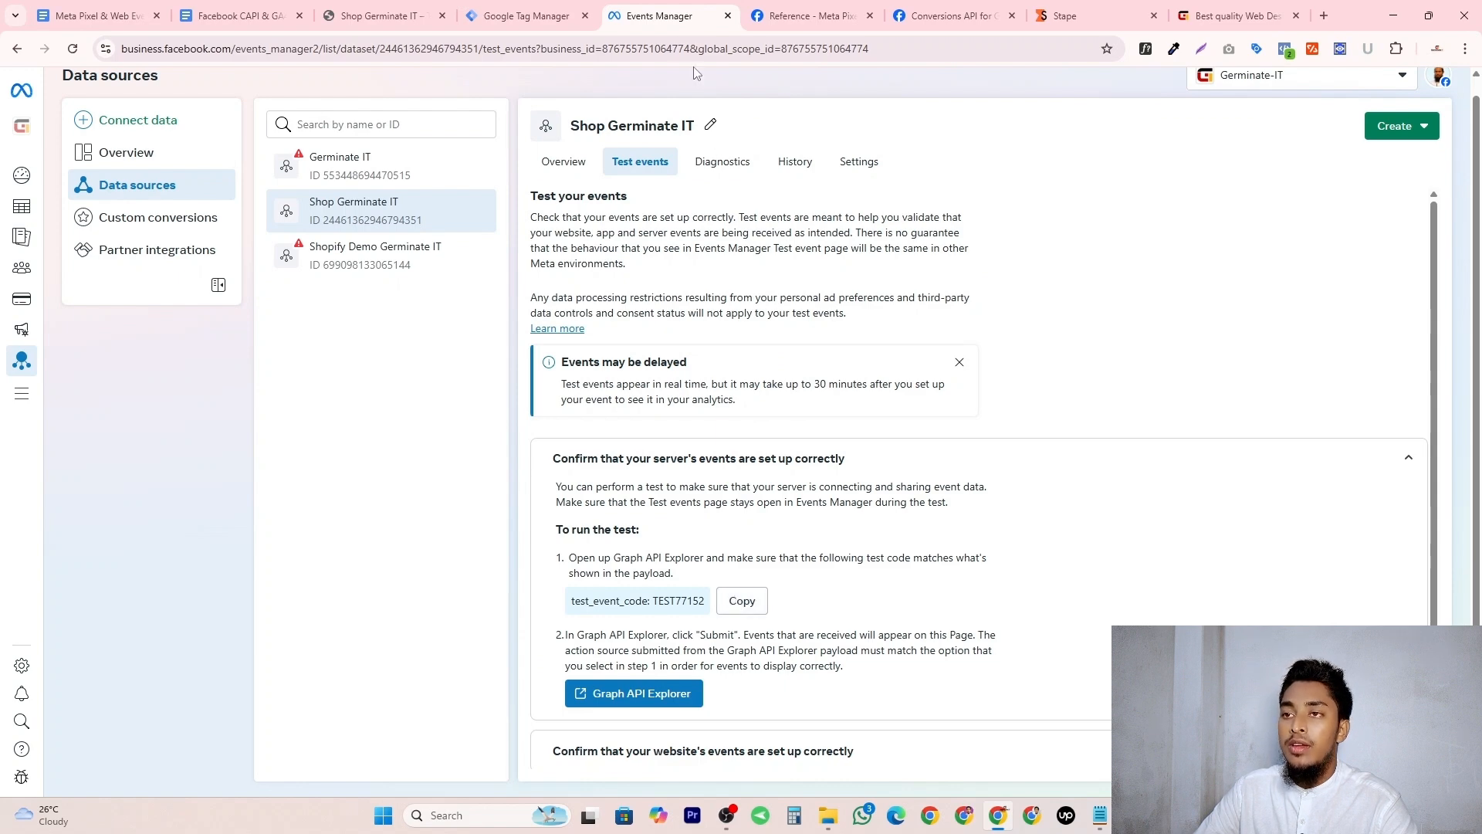
pyautogui.click(549, 15)
pyautogui.click(657, 467)
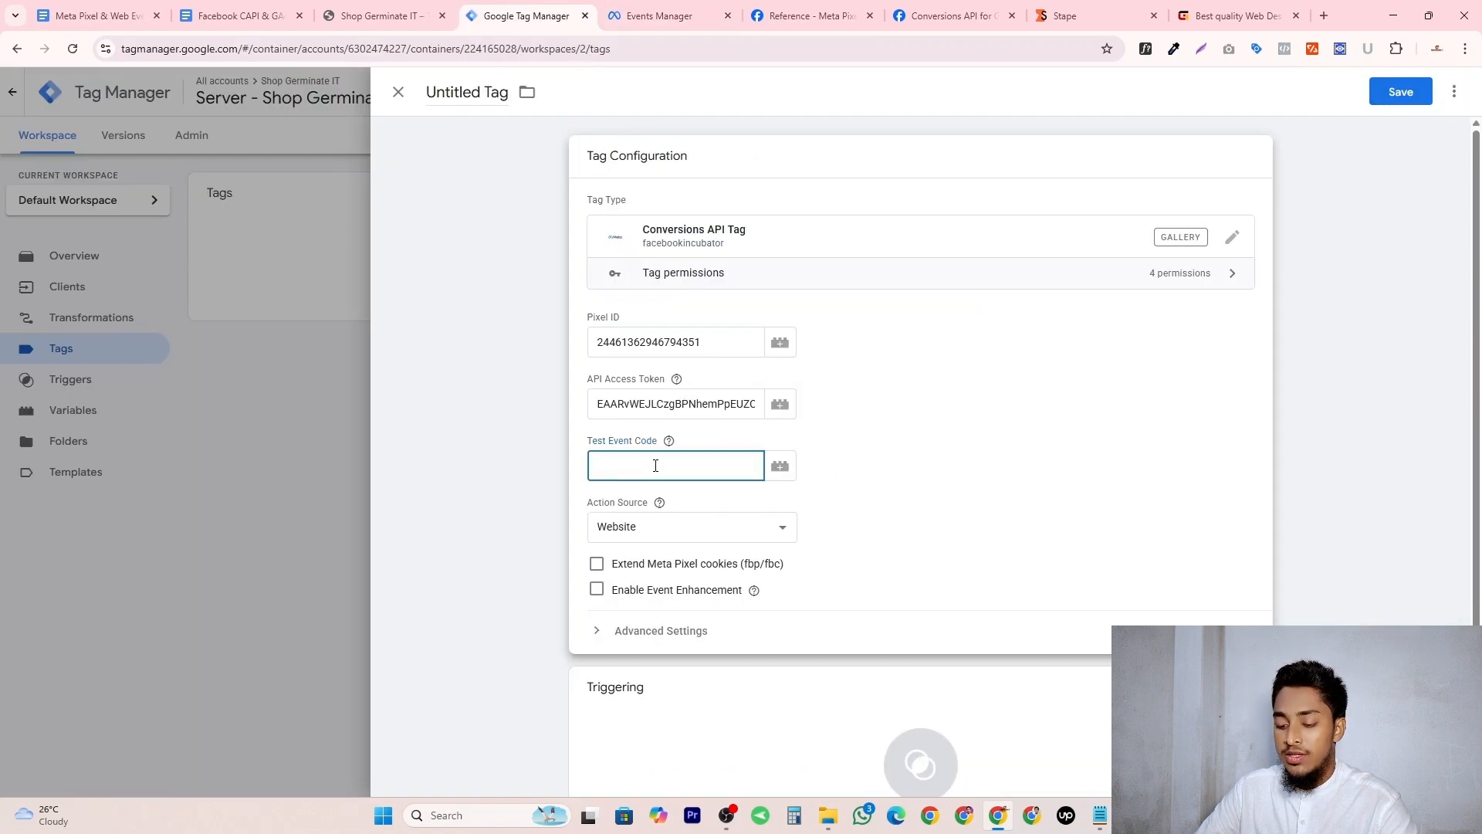
pyautogui.hotkey('ctrl', 'v')
# Choose Website as the Conversions API tag's Action Source.
pyautogui.scroll(-2, 660, 456)
pyautogui.click(705, 368)
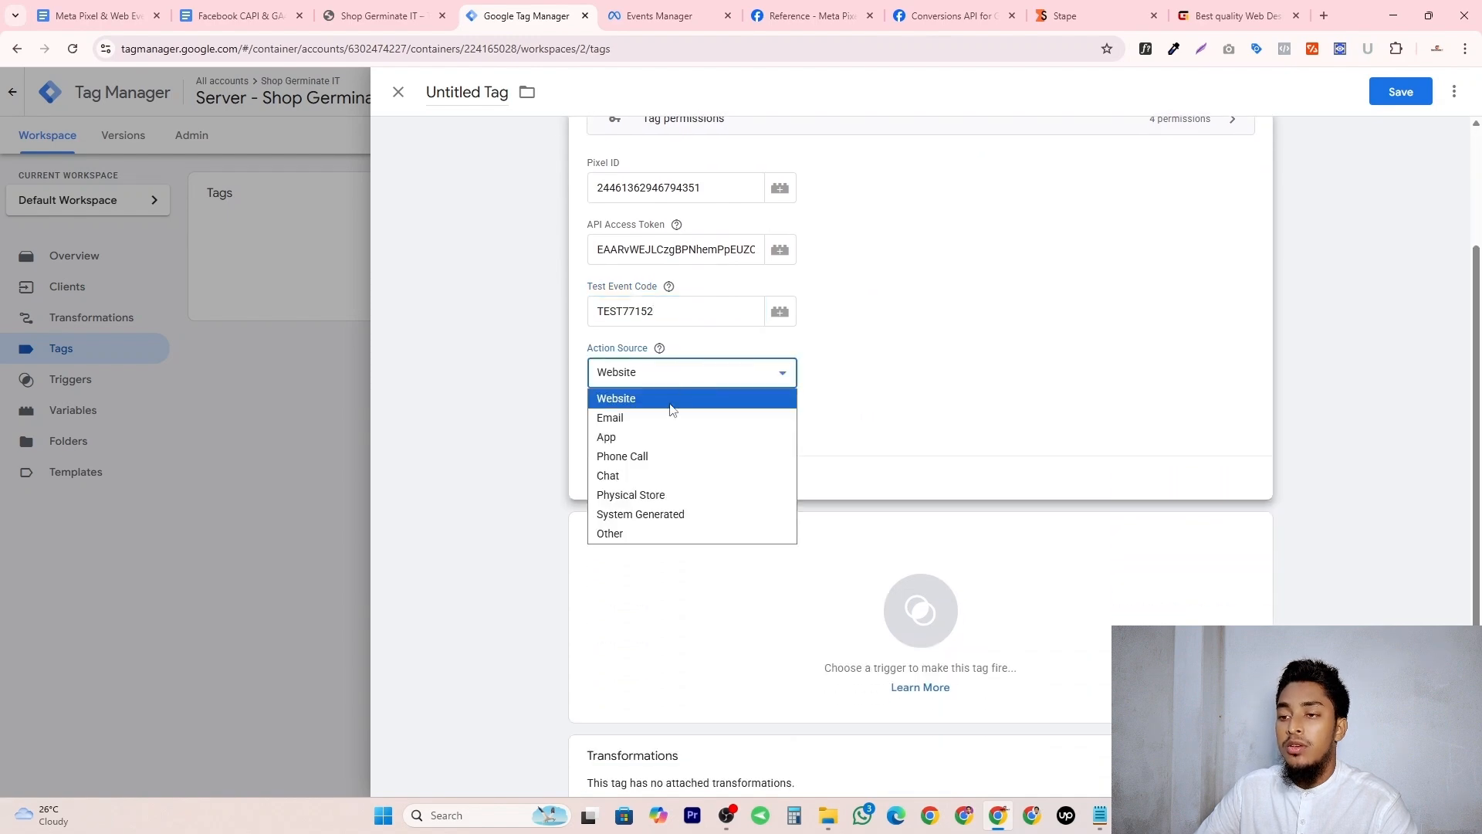
pyautogui.click(631, 400)
# Assign the Client name GA4 trigger to the tag and save it under the name Conversions API Tag.
pyautogui.scroll(-1, 646, 420)
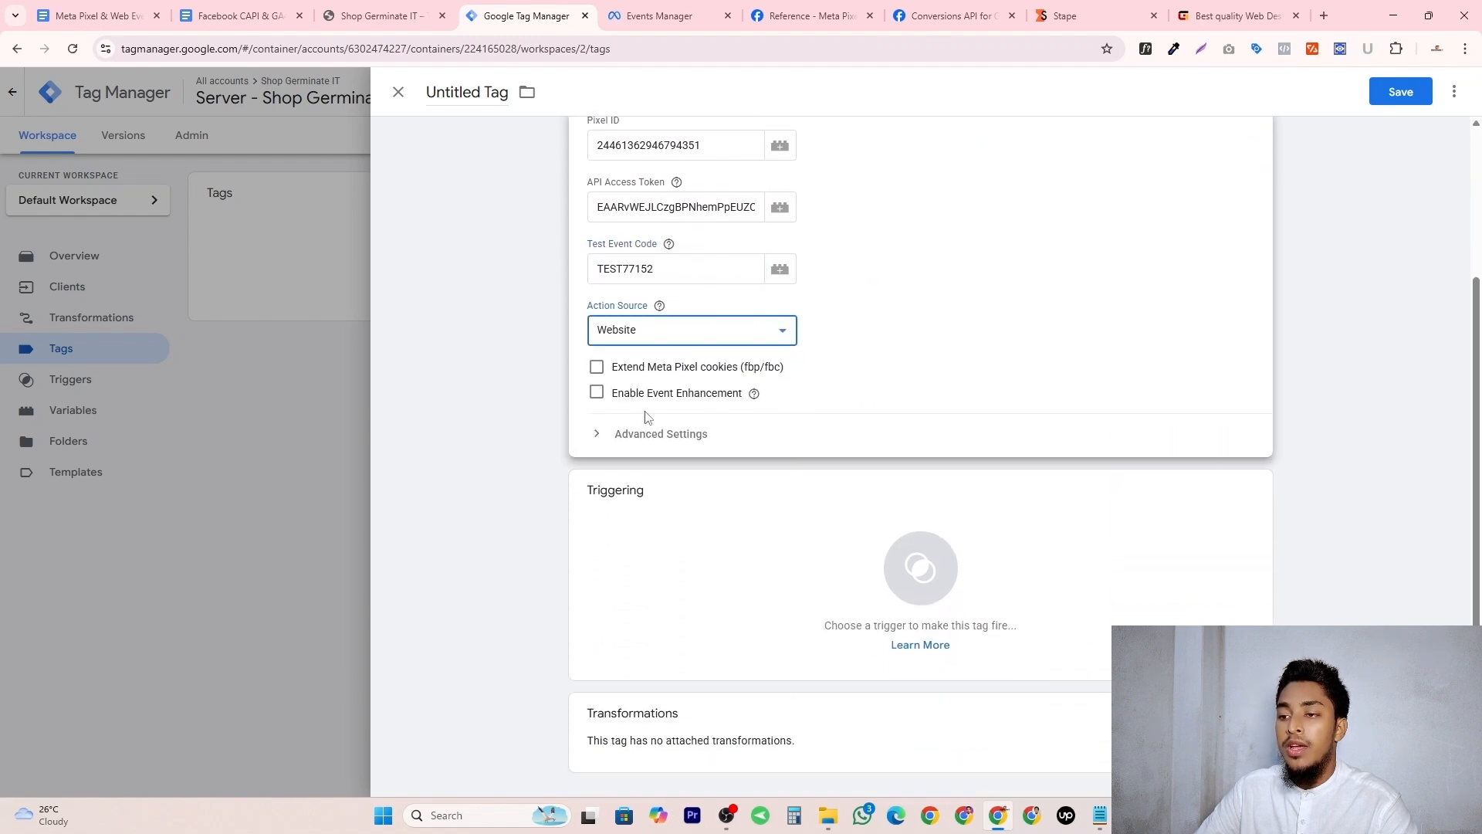
pyautogui.click(593, 499)
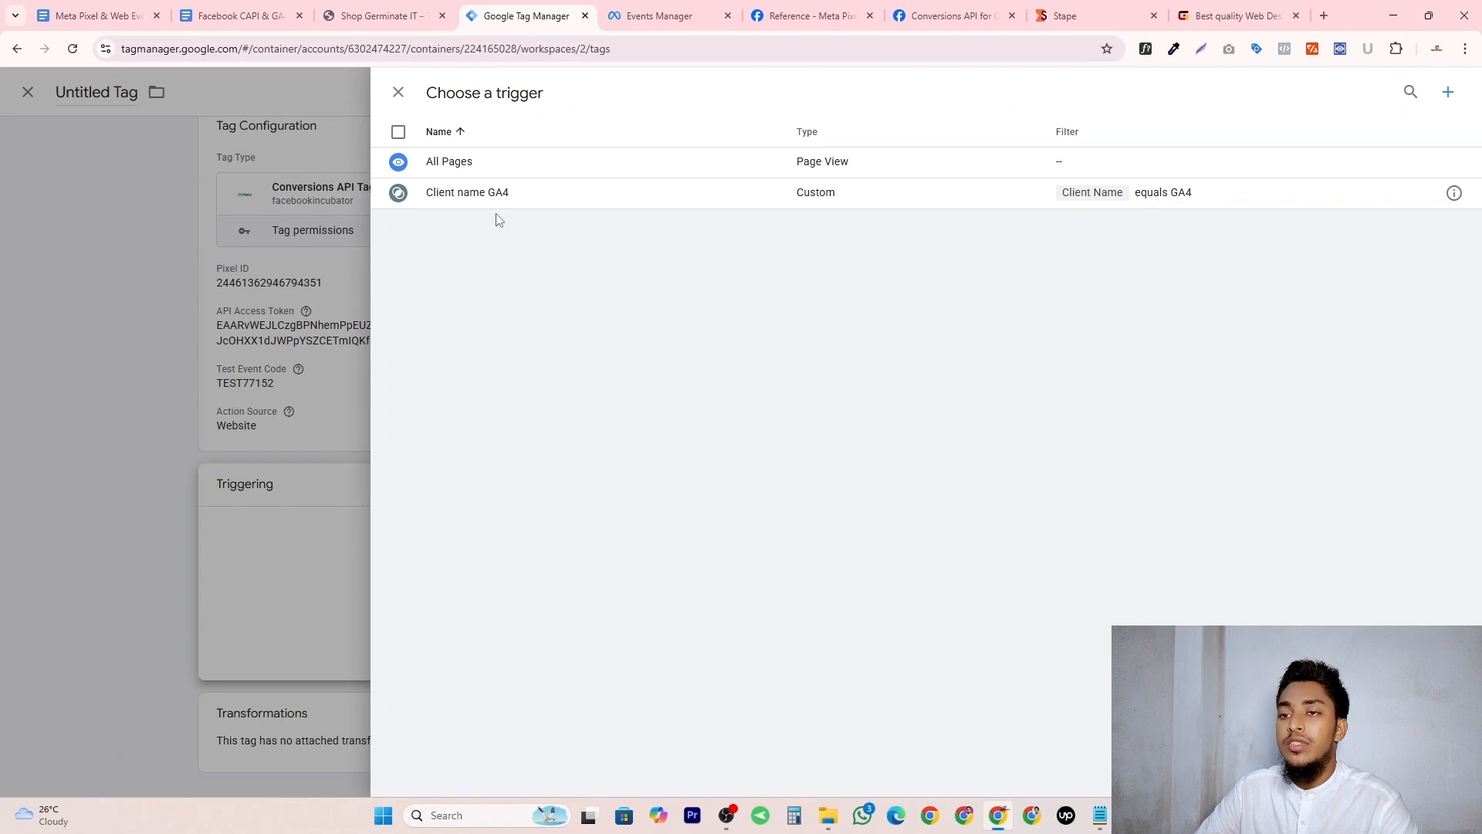
pyautogui.click(516, 195)
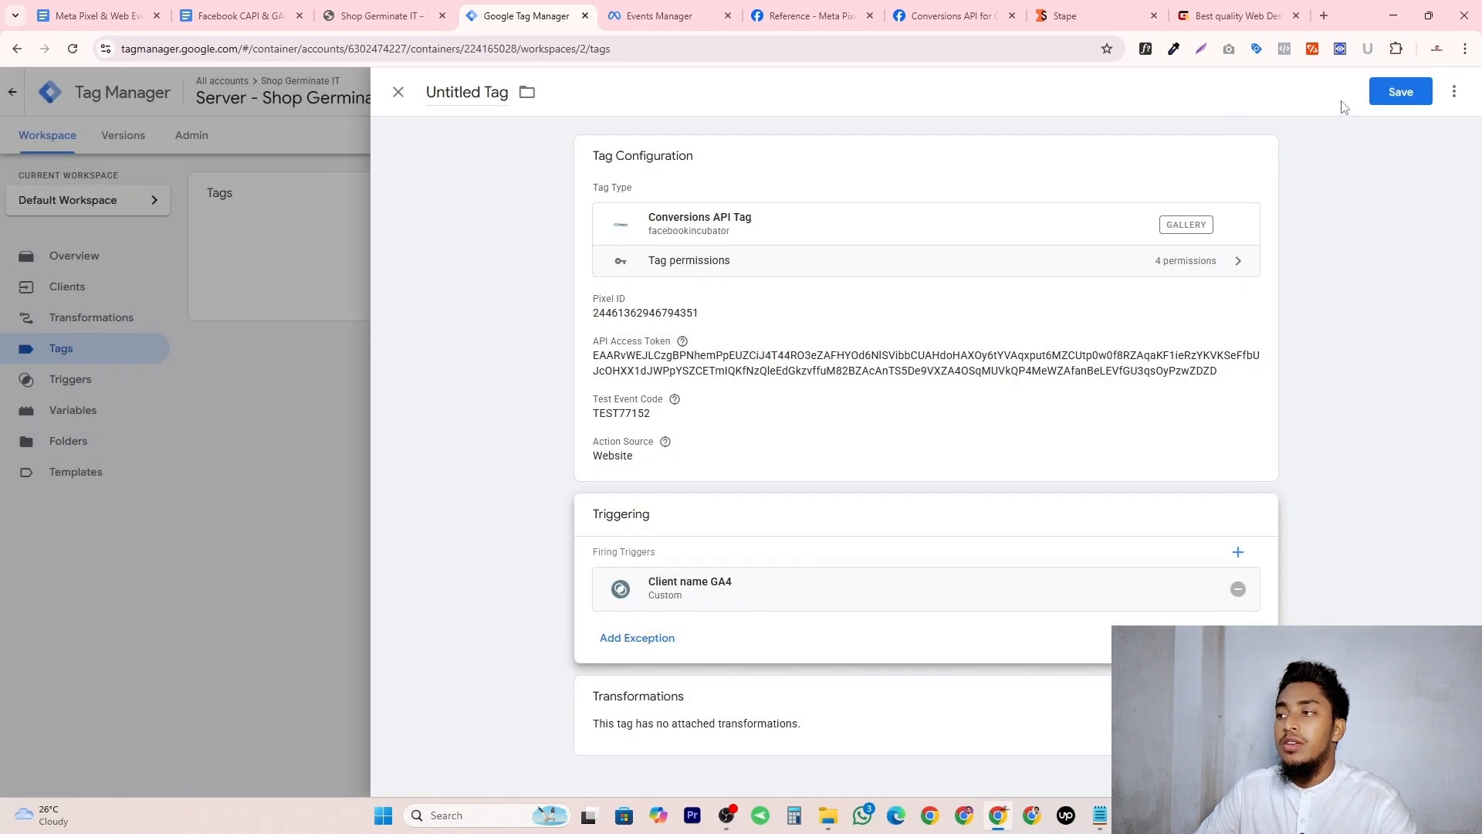
pyautogui.click(1388, 94)
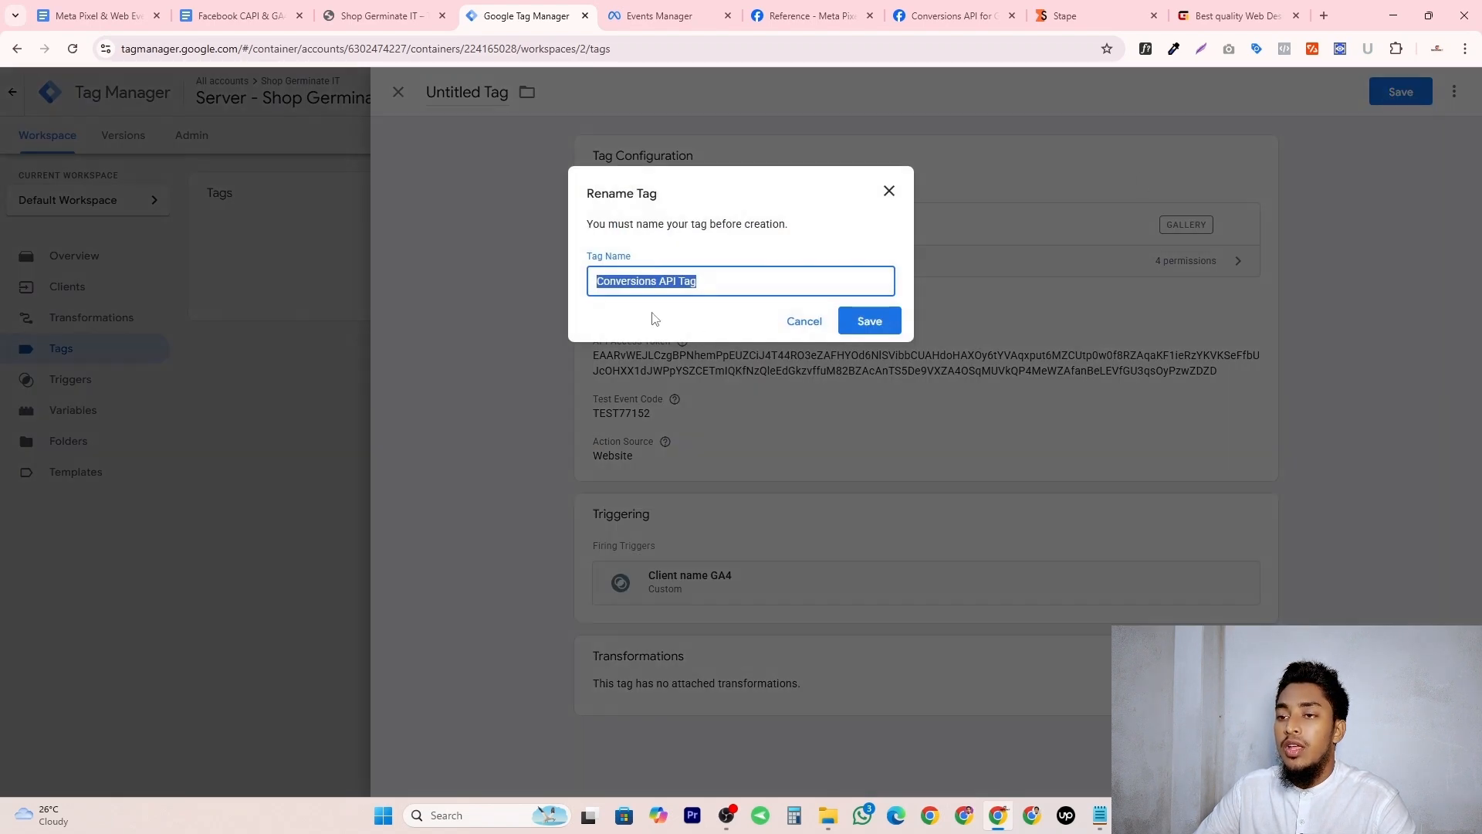
pyautogui.click(880, 320)
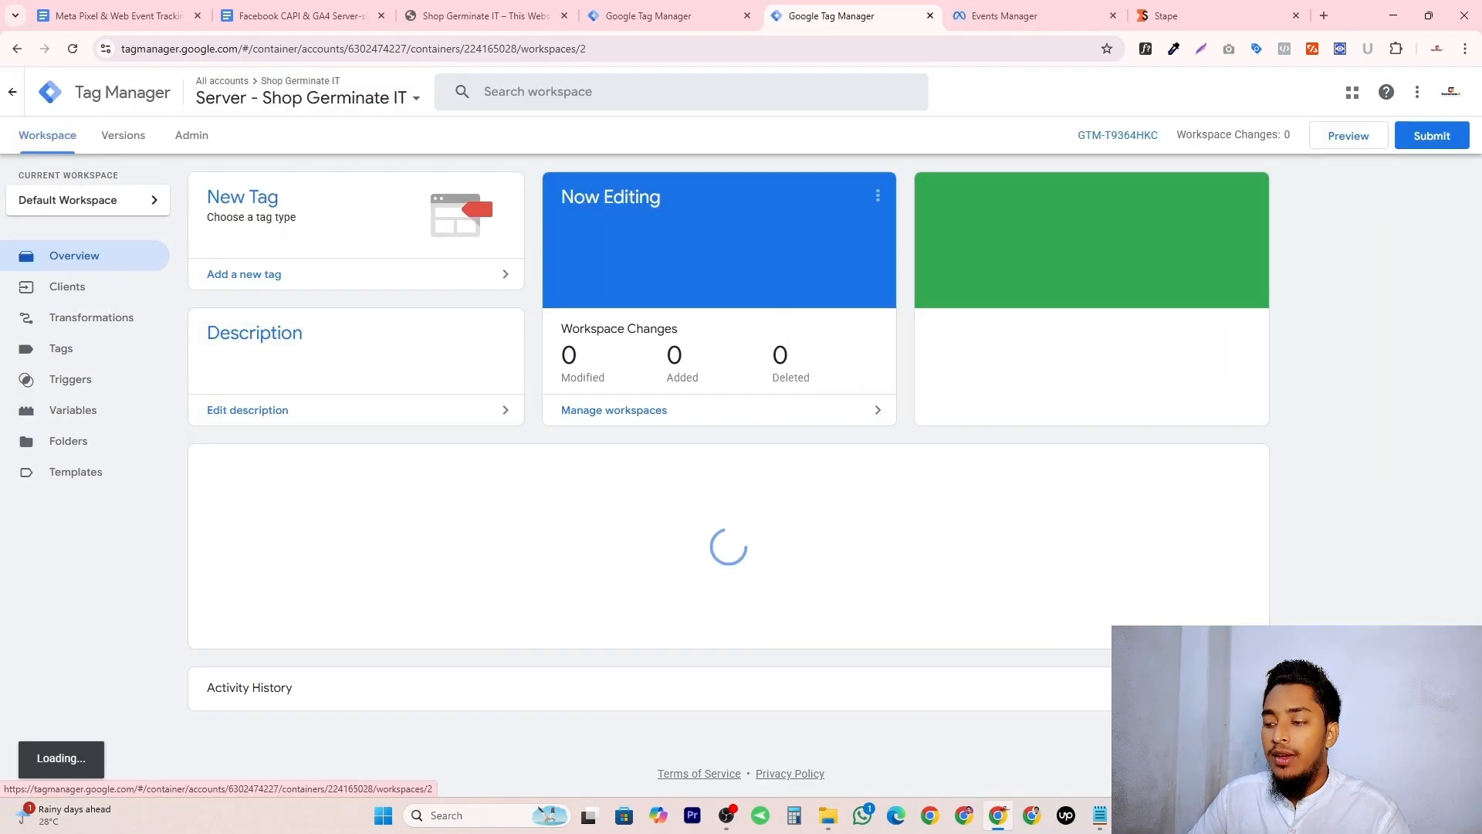
# Review the Conversions API setup sequence in the Tracking Items.md notes, from adding the server container URL to the GA4 config tag.
pyautogui.click(1099, 816)
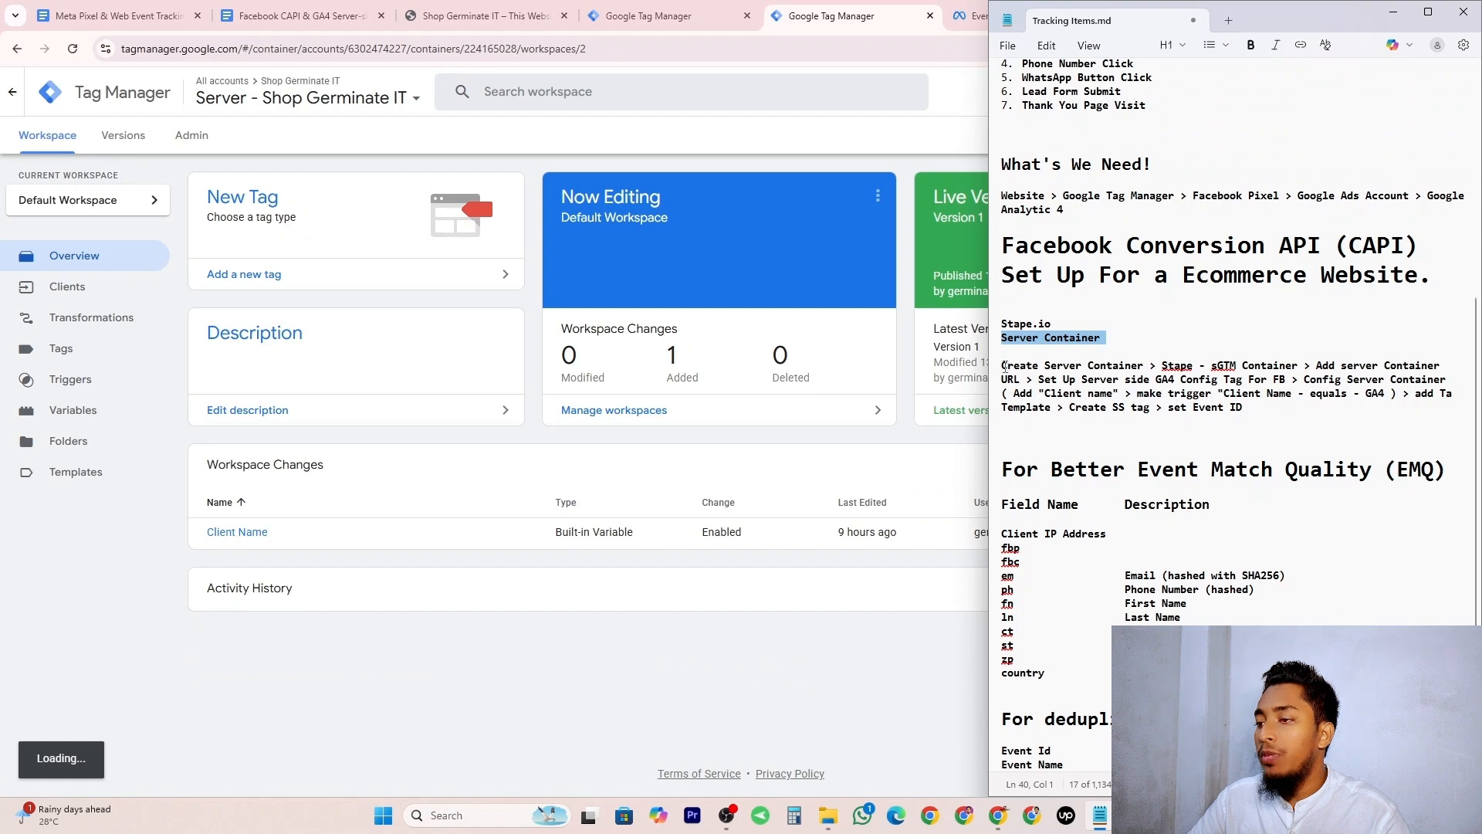
pyautogui.moveTo(1003, 367); pyautogui.dragTo(1456, 358)
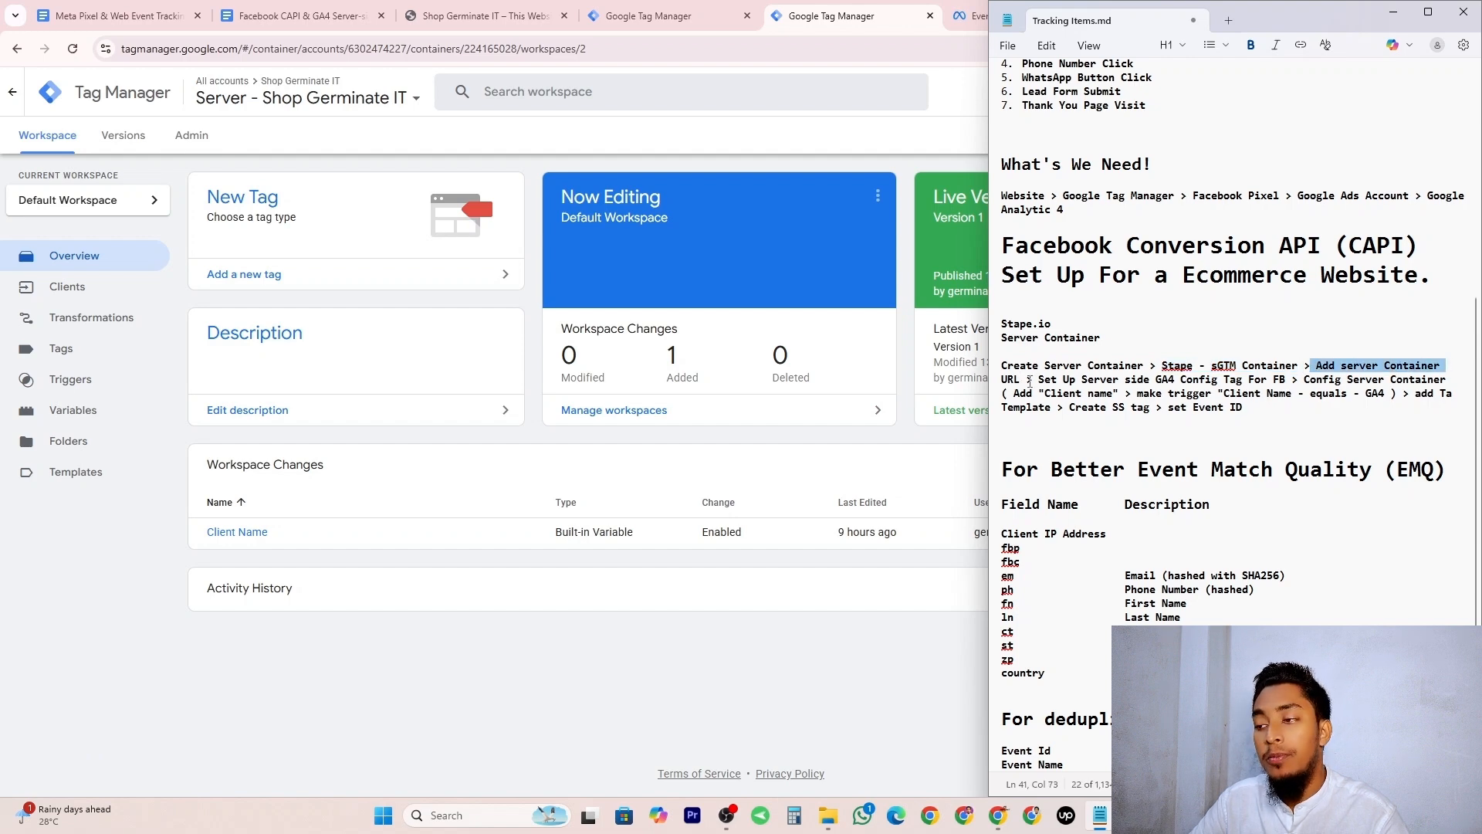
pyautogui.moveTo(1035, 380); pyautogui.dragTo(1275, 379)
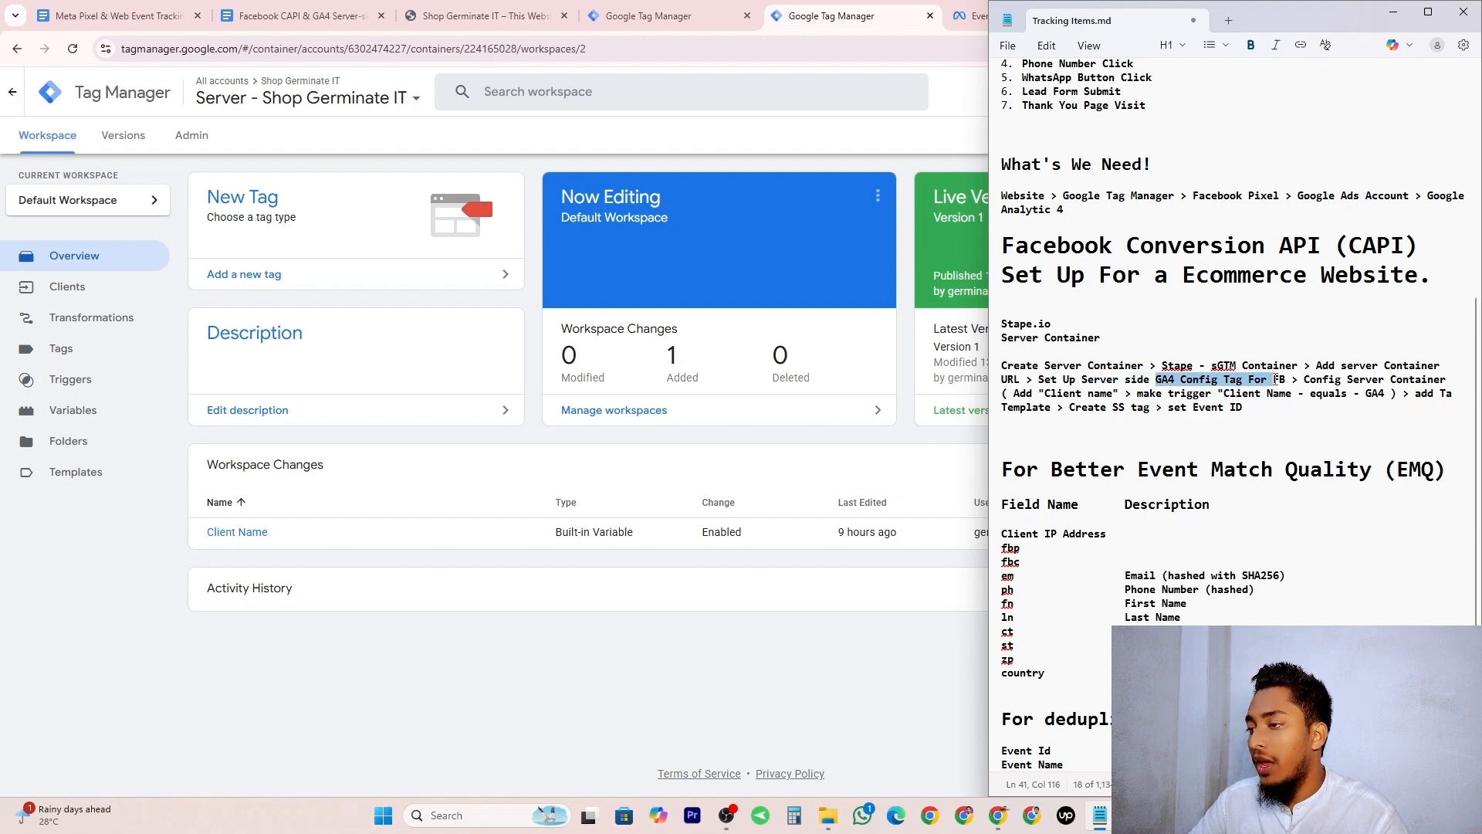
pyautogui.click(1287, 380)
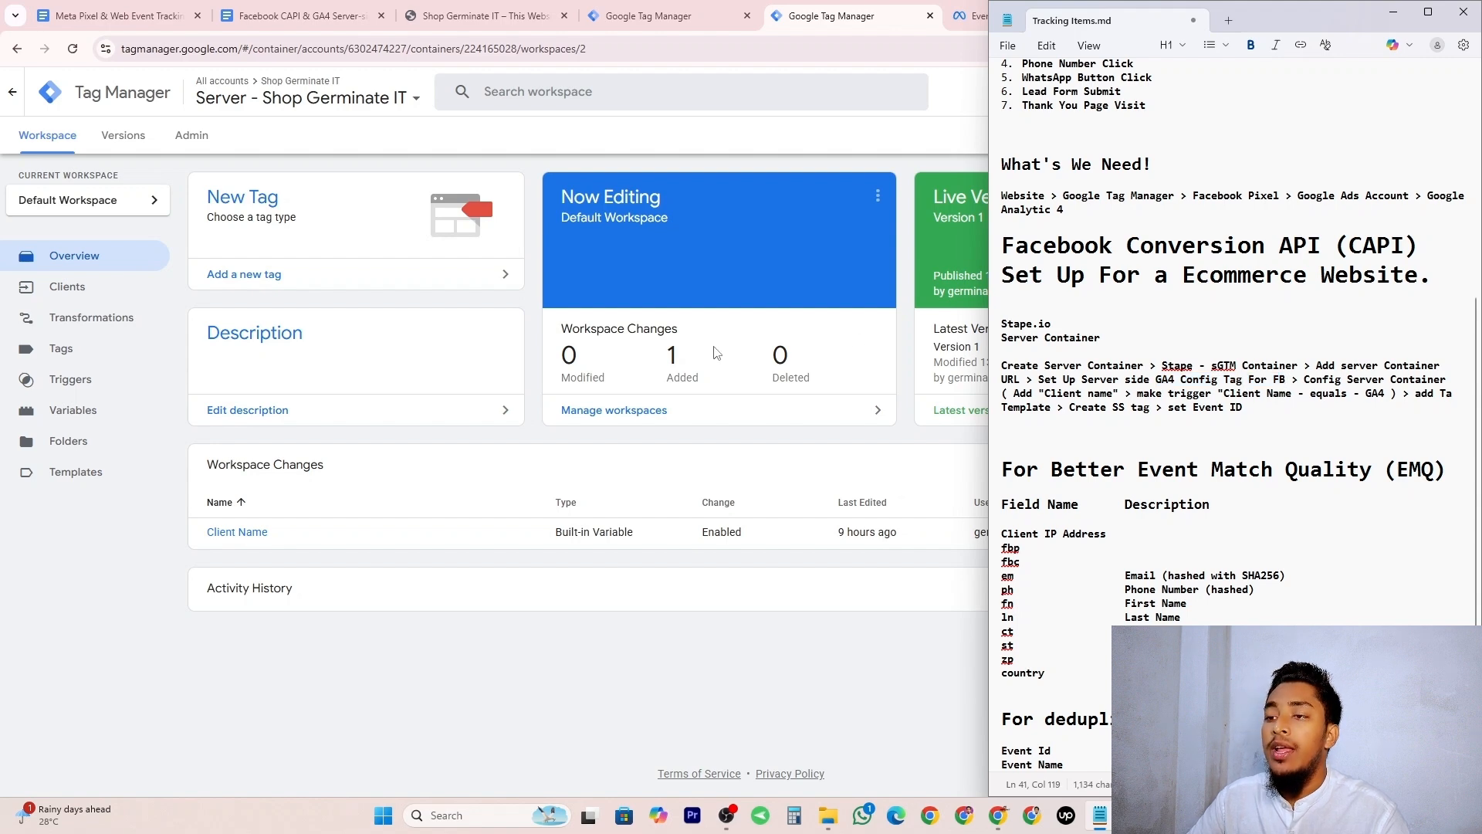
pyautogui.click(829, 382)
# Switch to the Web - Shop Germinate IT container and create a new tag of type Google Tag.
pyautogui.click(704, 8)
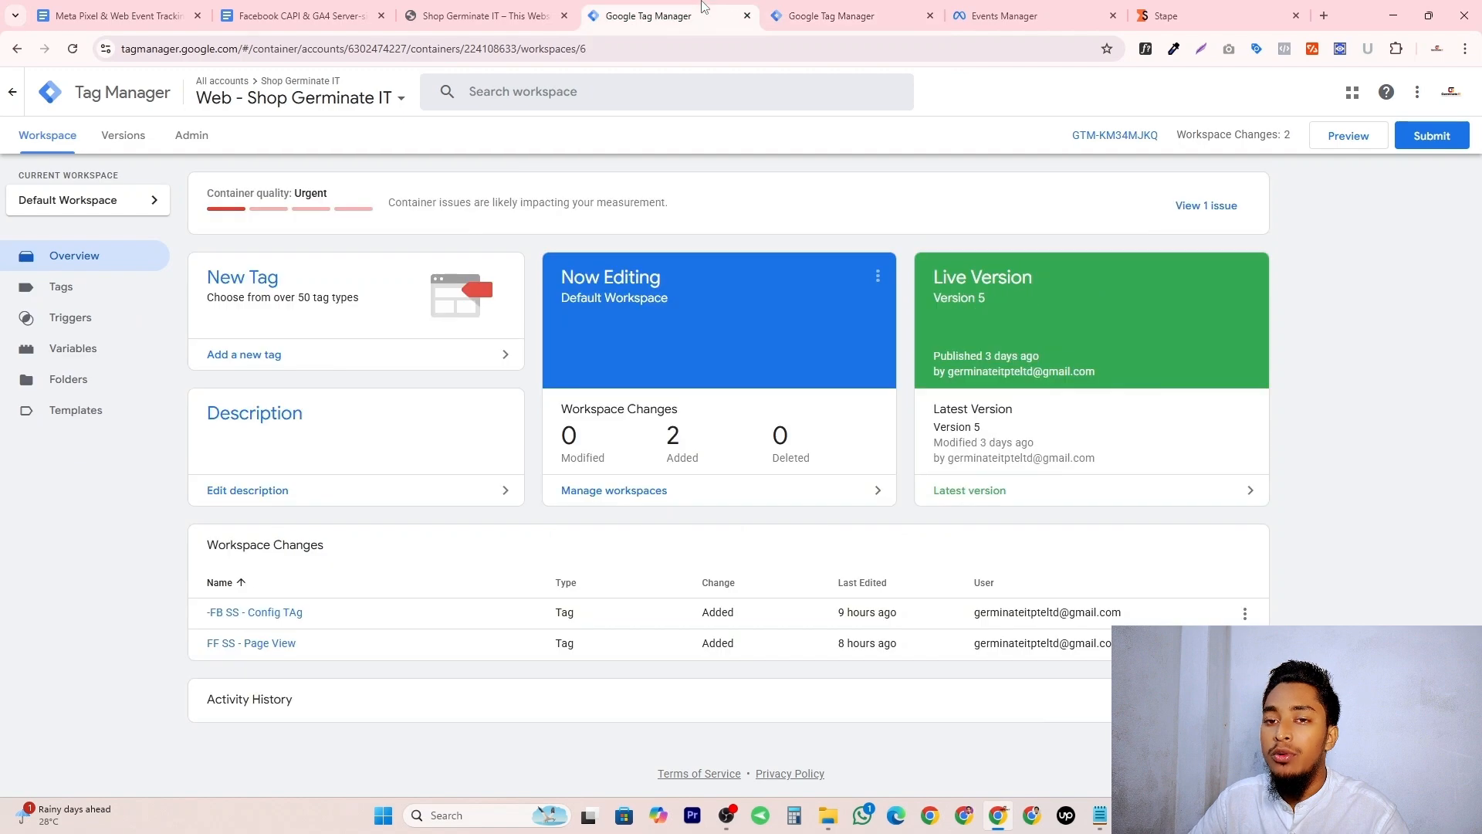
pyautogui.click(135, 293)
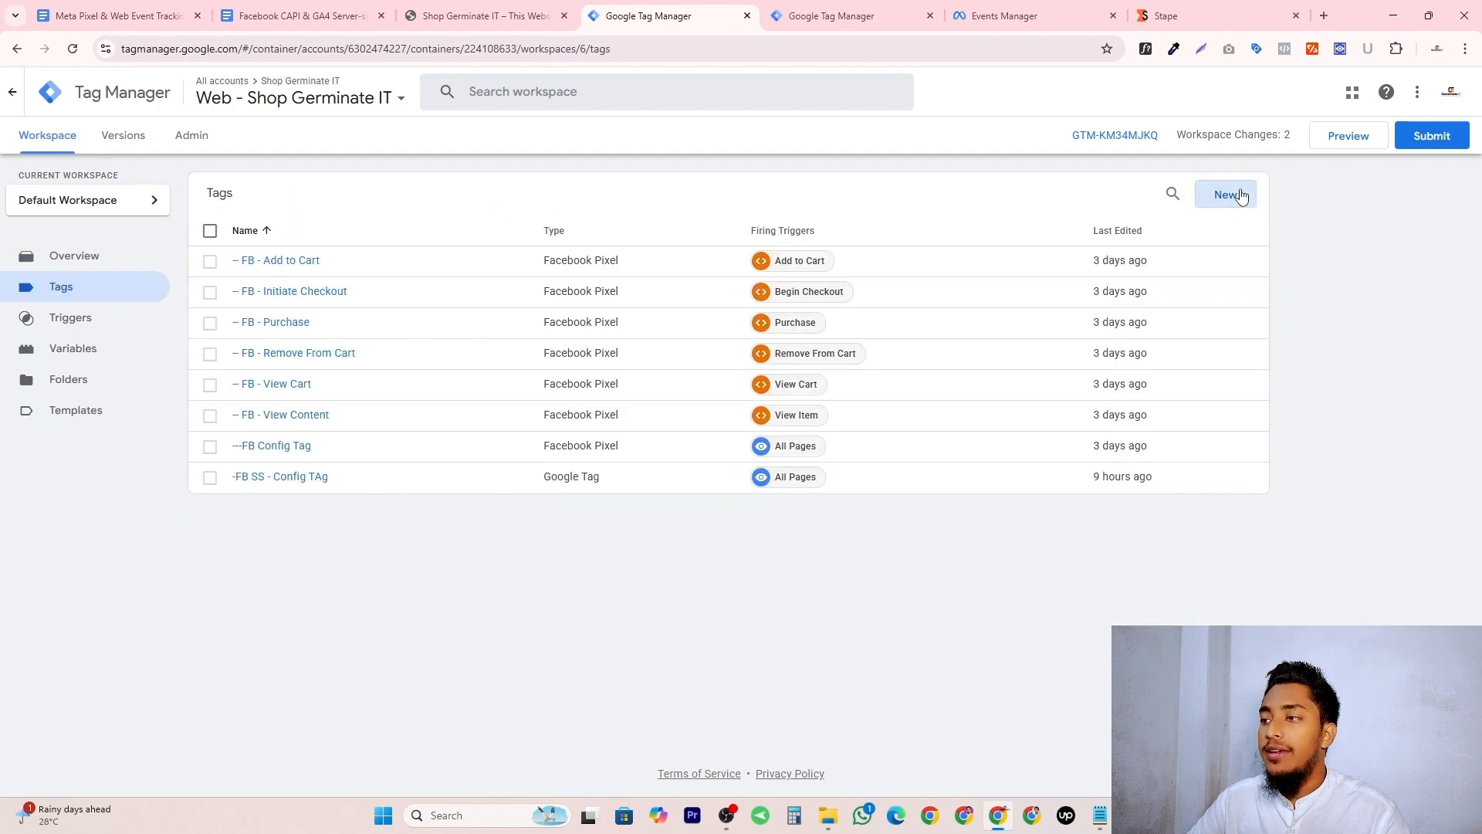
pyautogui.click(1236, 196)
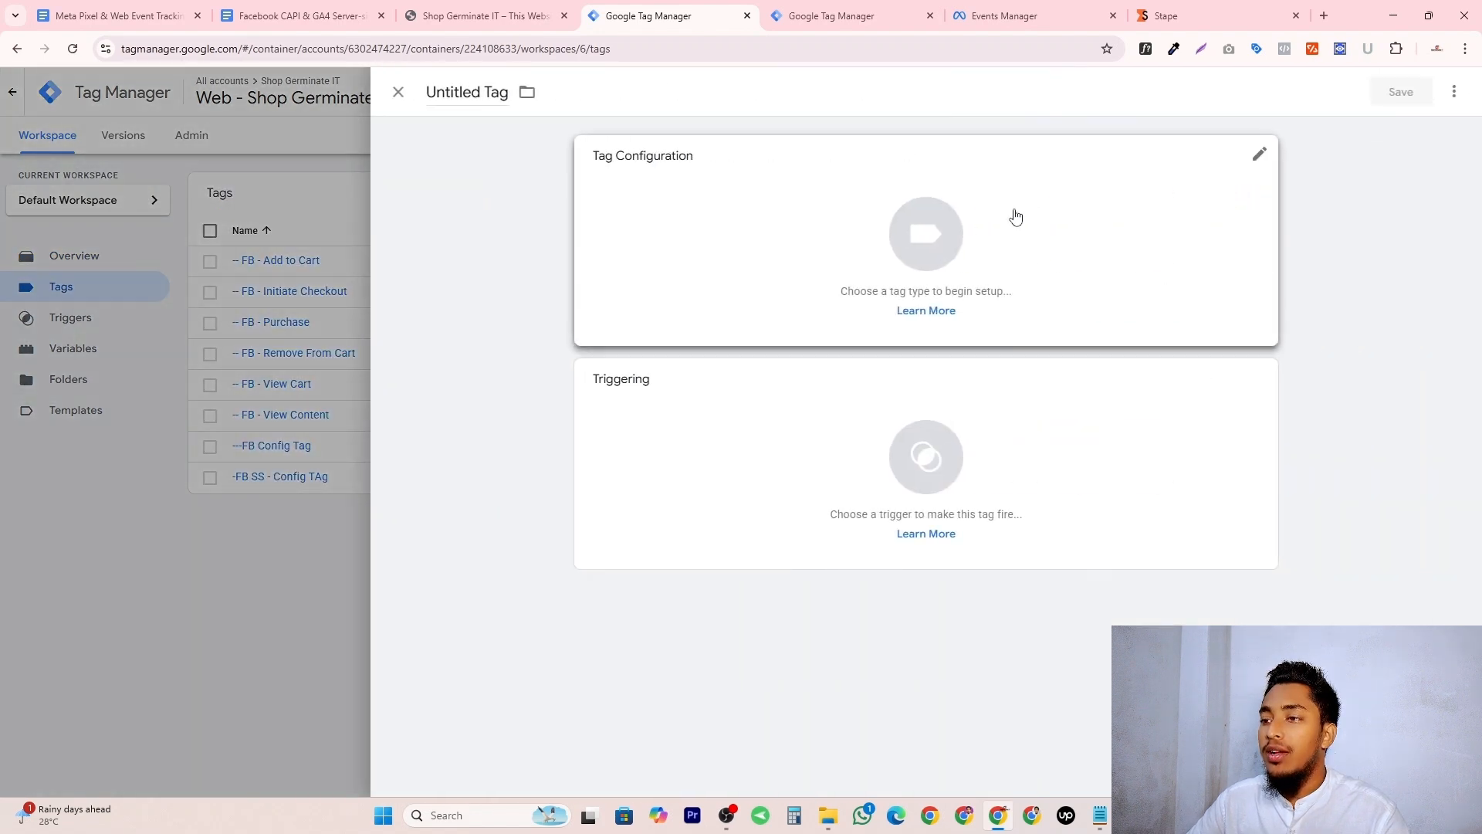
pyautogui.click(1260, 155)
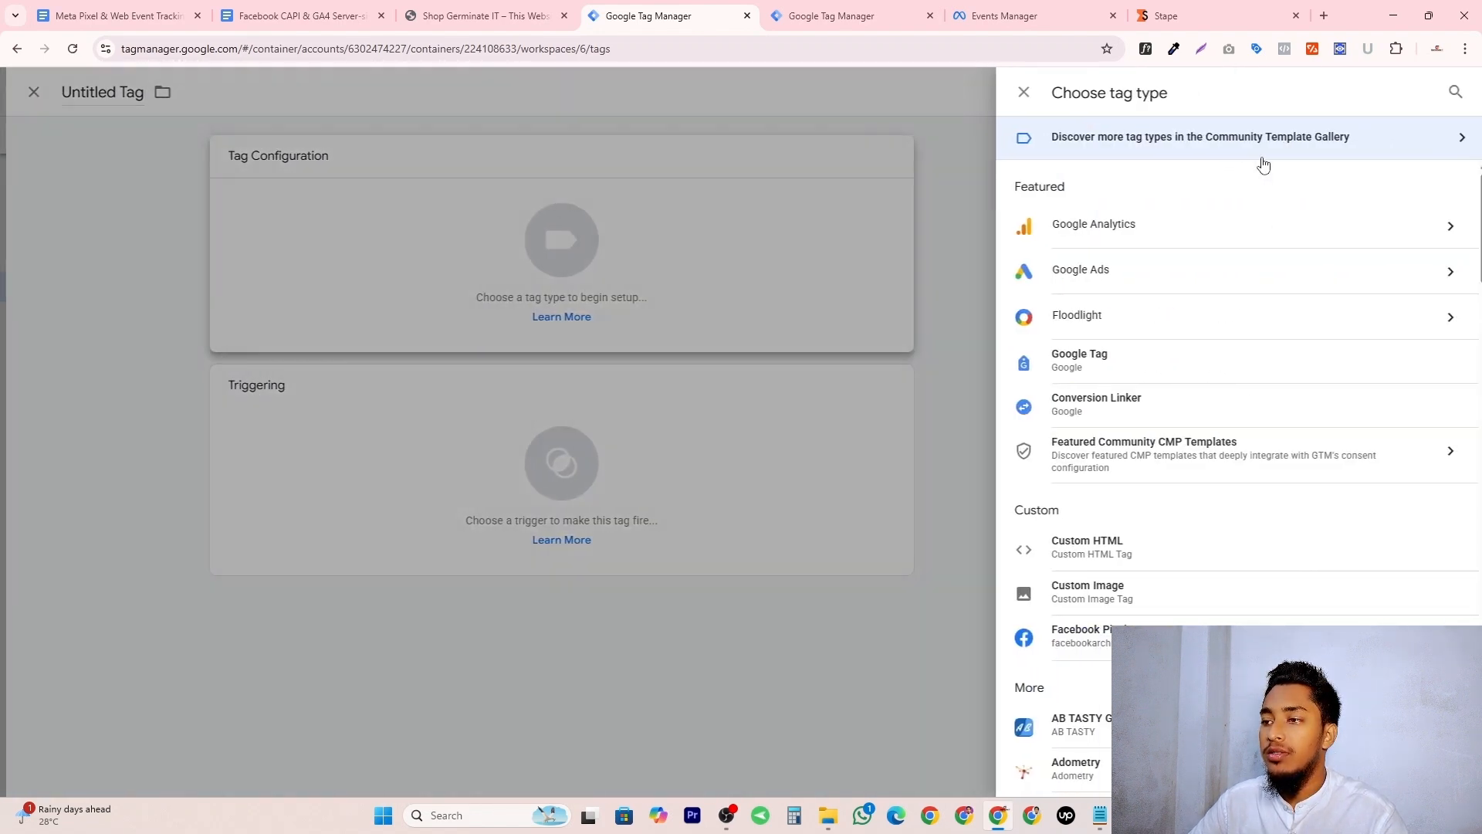
pyautogui.click(1116, 224)
pyautogui.click(1053, 205)
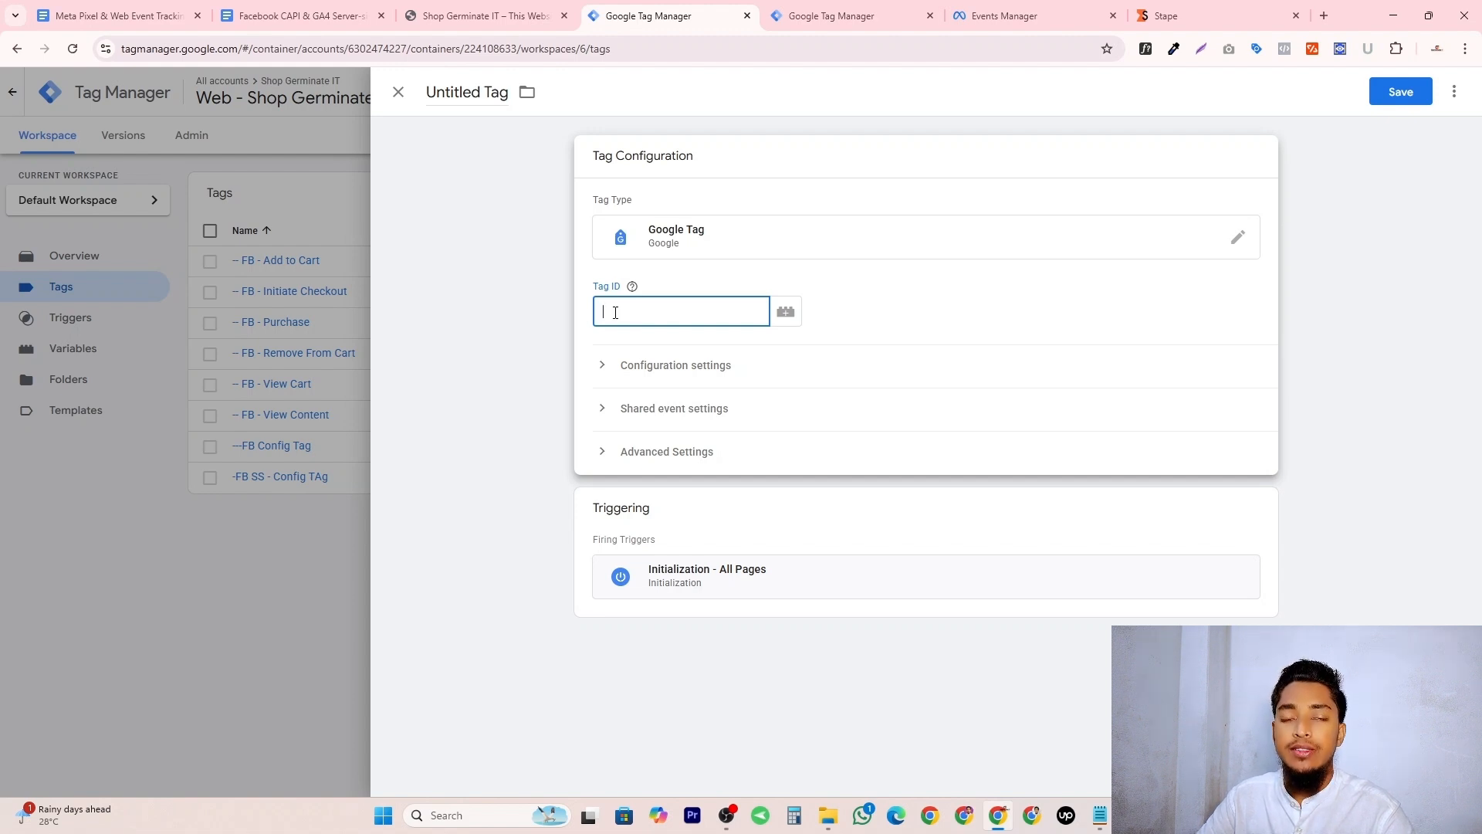
pyautogui.write('G-710803024')
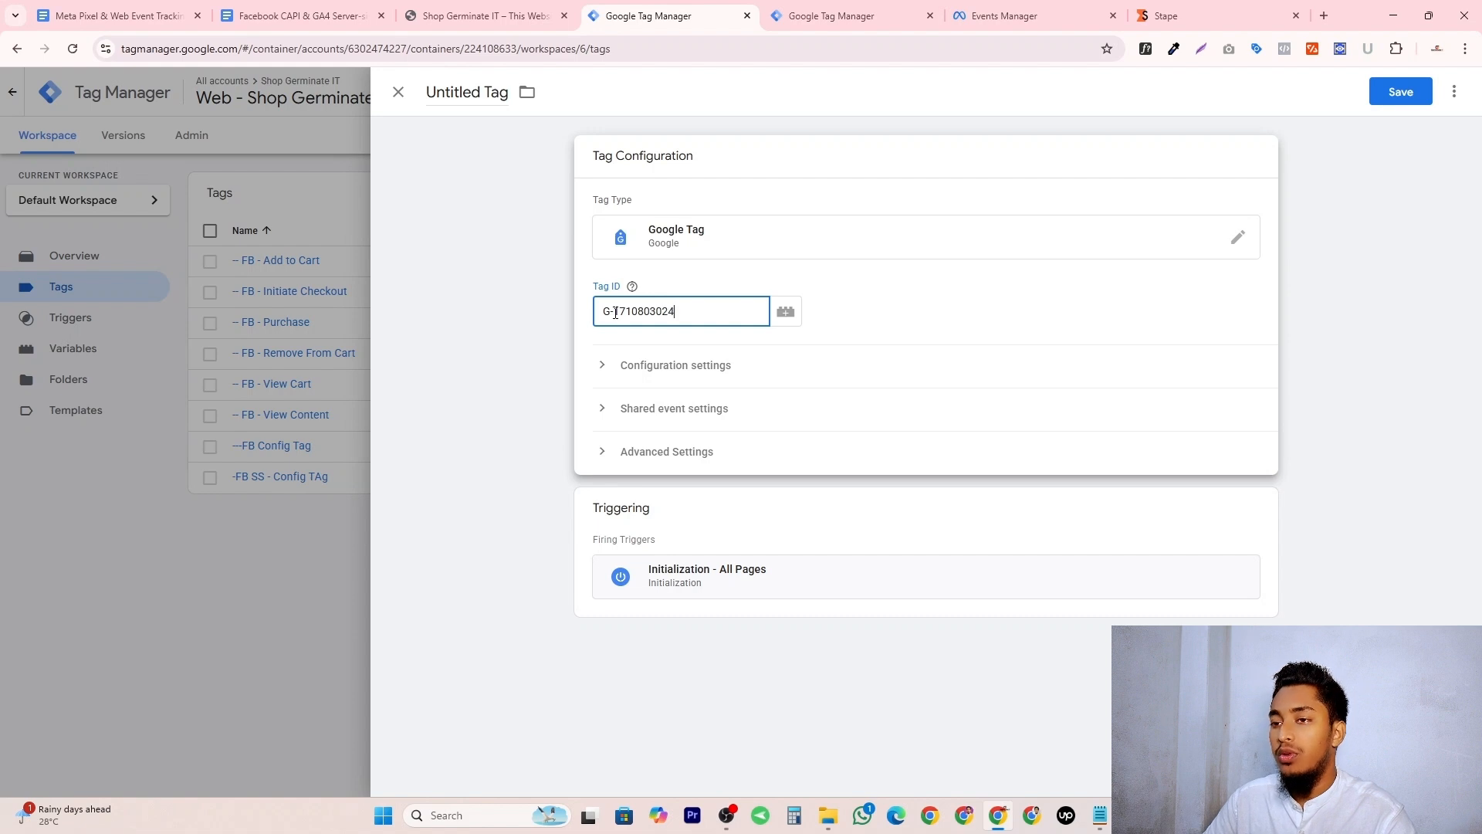
pyautogui.moveTo(588, 288); pyautogui.dragTo(610, 285)
pyautogui.click(610, 286)
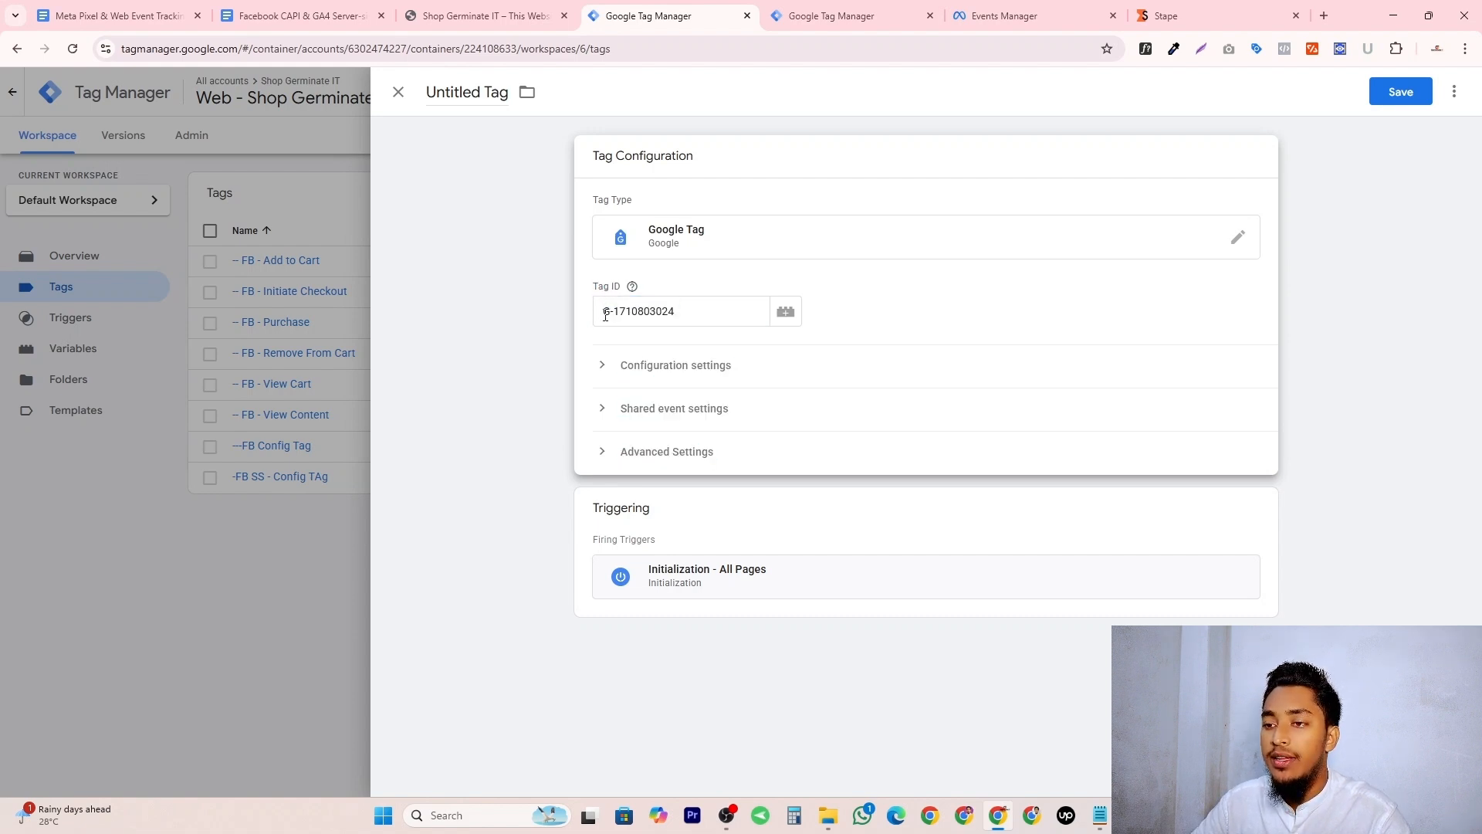
# Add two configuration parameter rows to the Google Tag and name the first one server_container_url.
pyautogui.click(596, 374)
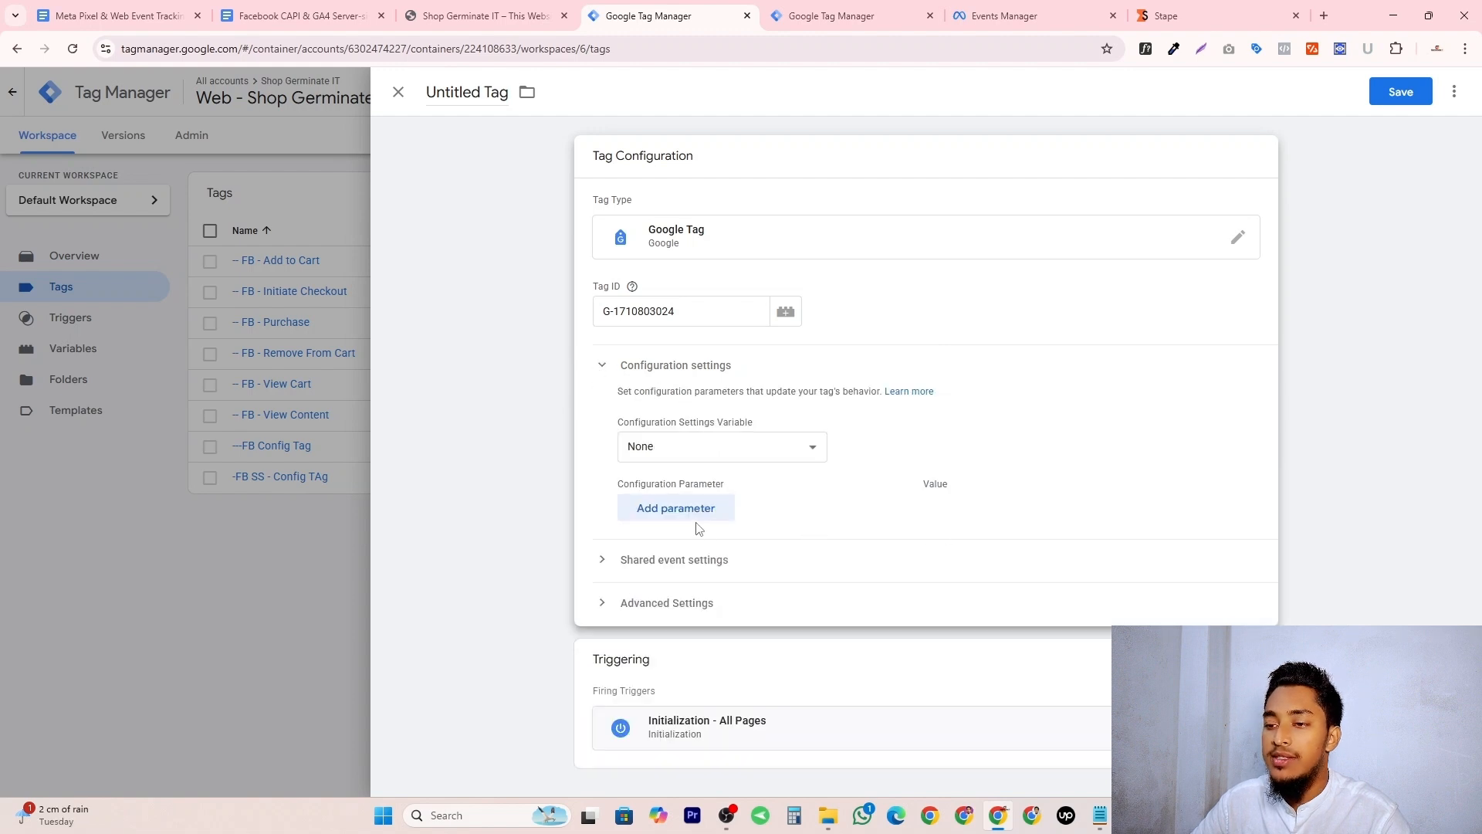
pyautogui.click(676, 509)
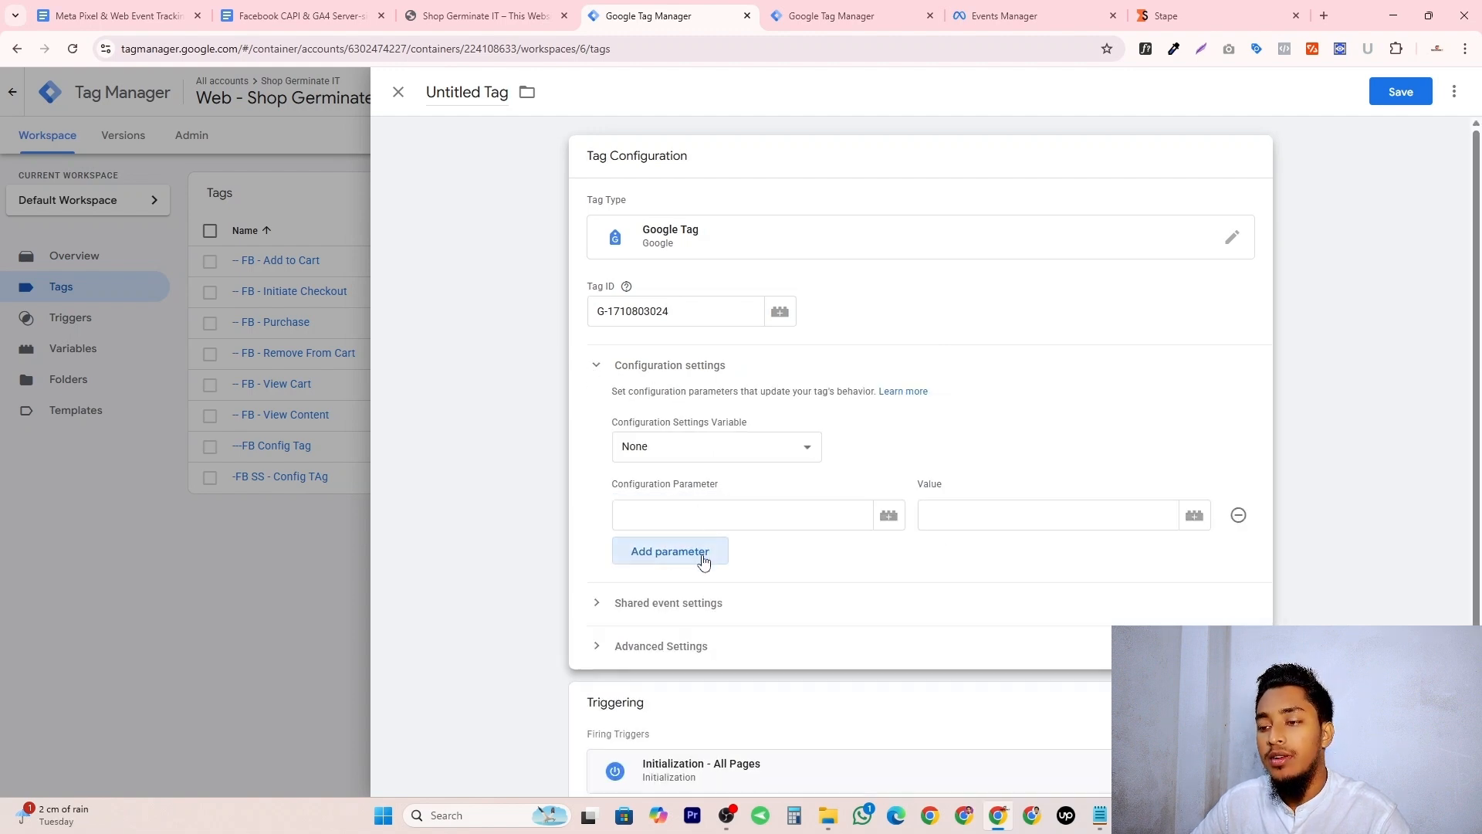
pyautogui.click(703, 562)
pyautogui.click(705, 517)
pyautogui.write('ser')
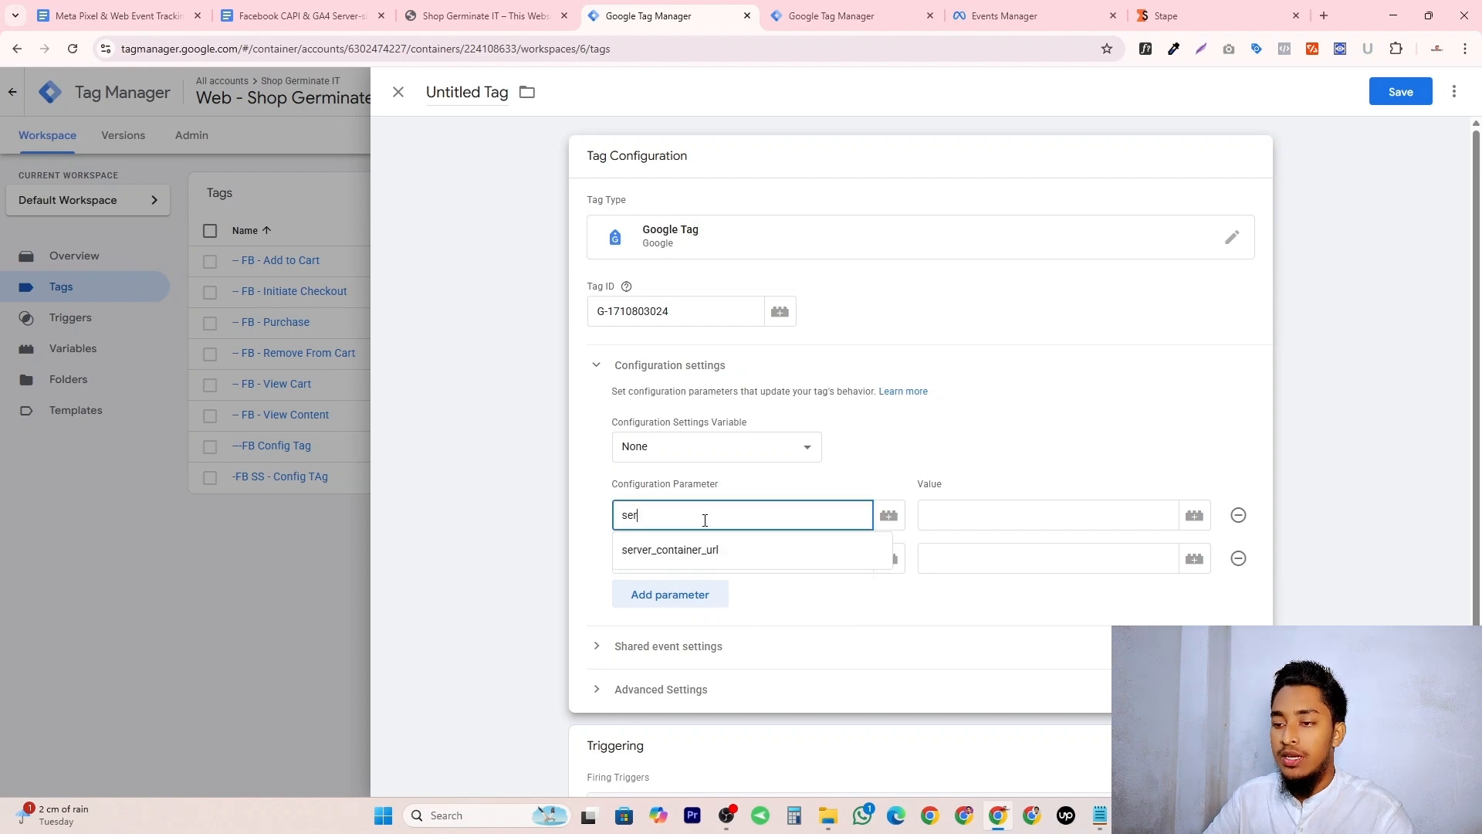
pyautogui.click(741, 562)
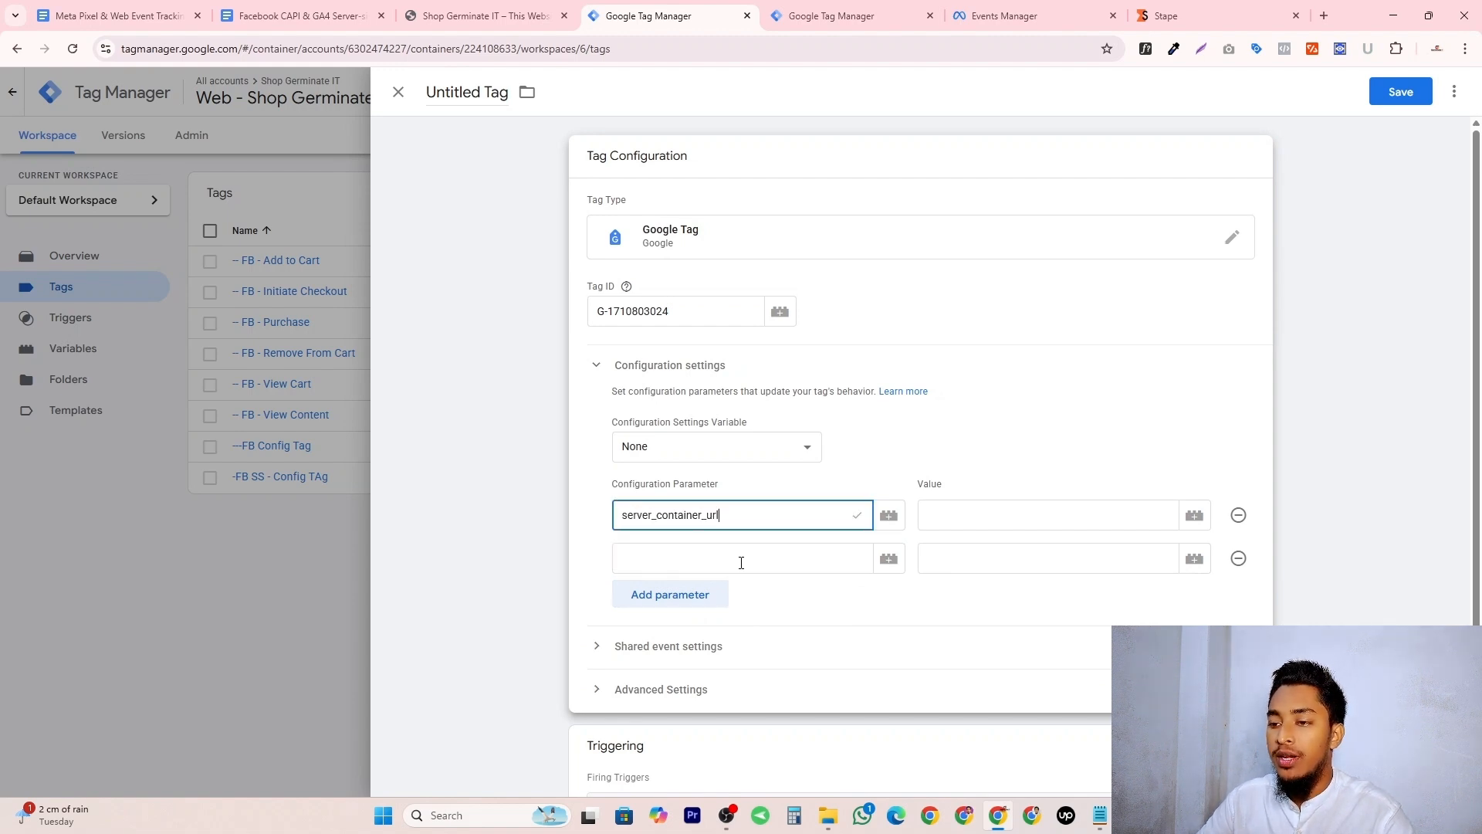
# Name the second configuration parameter send_page_view and give it the value true.
pyautogui.click(741, 563)
pyautogui.write('sen')
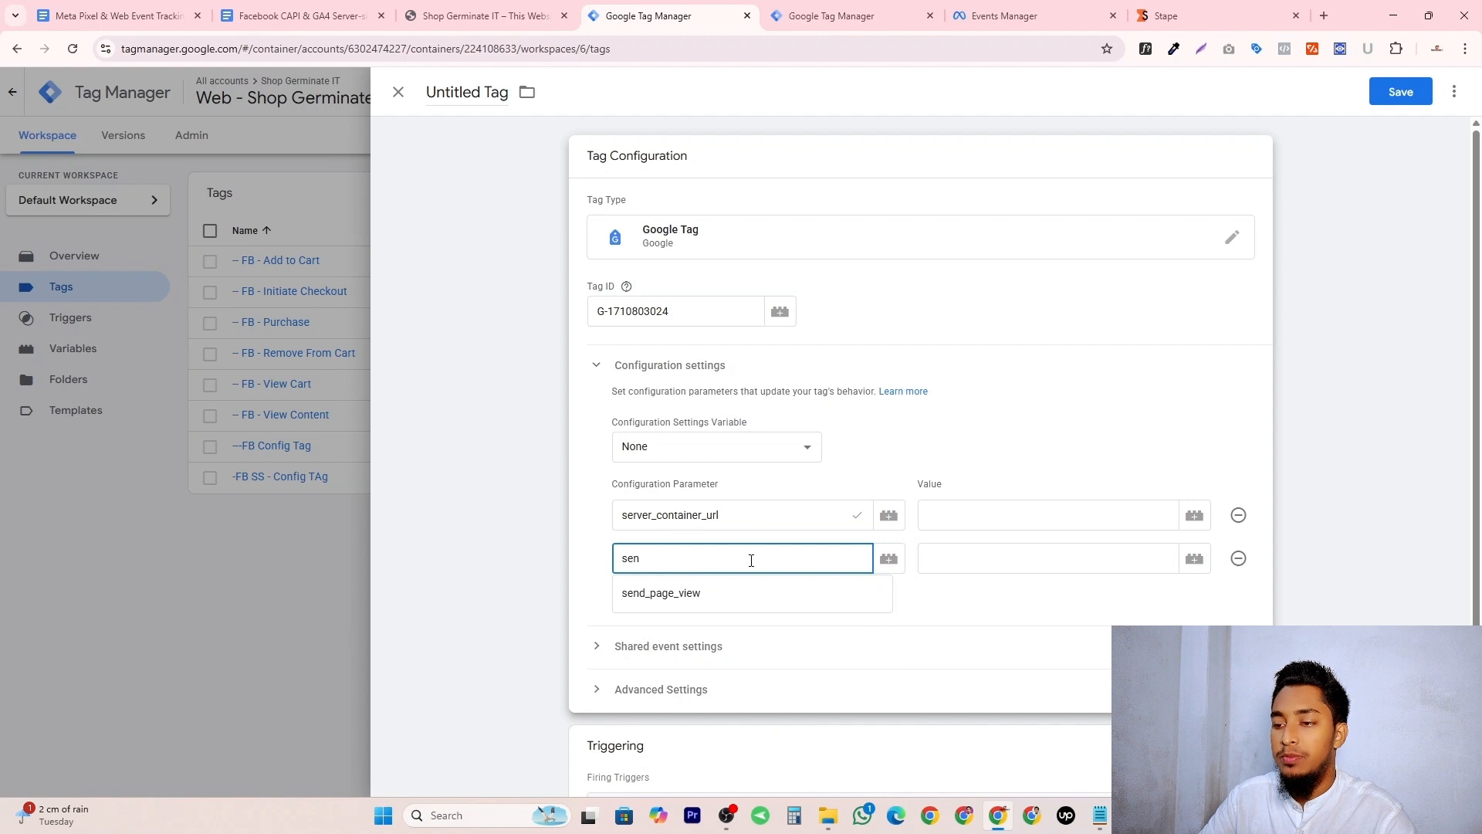
pyautogui.click(738, 590)
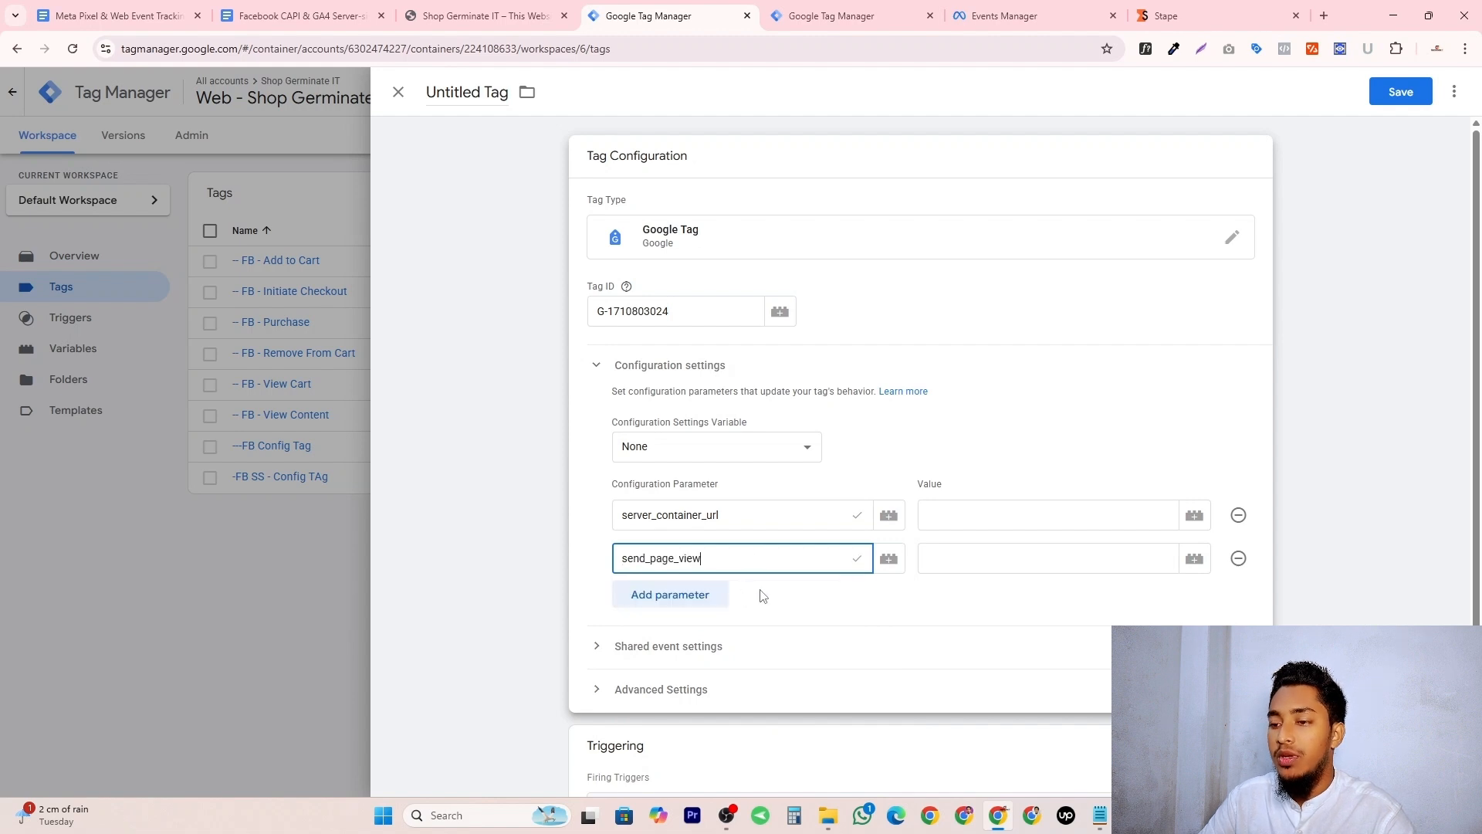
pyautogui.click(1049, 562)
pyautogui.write('true')
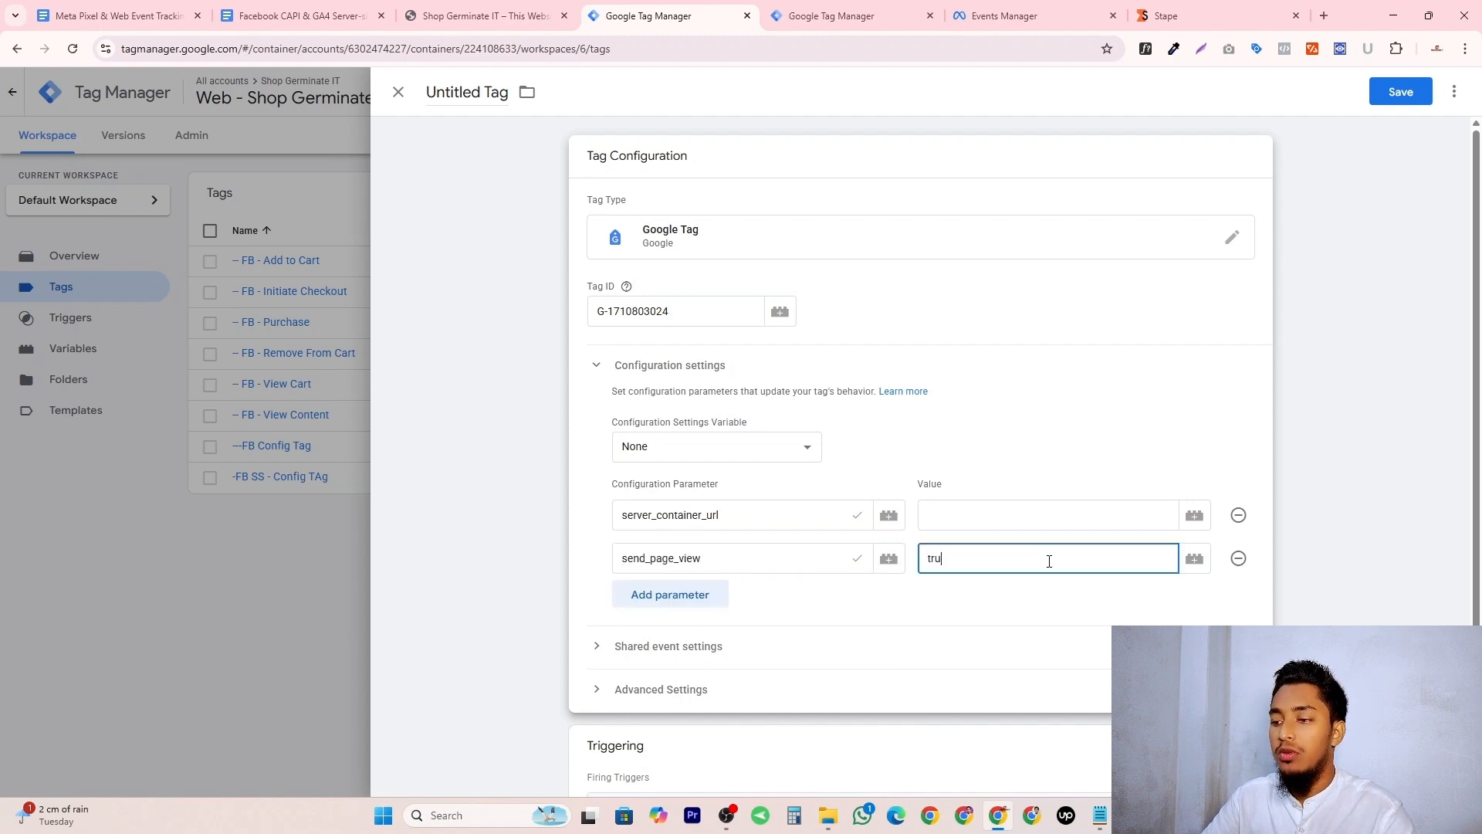
pyautogui.click(751, 522)
pyautogui.click(1042, 440)
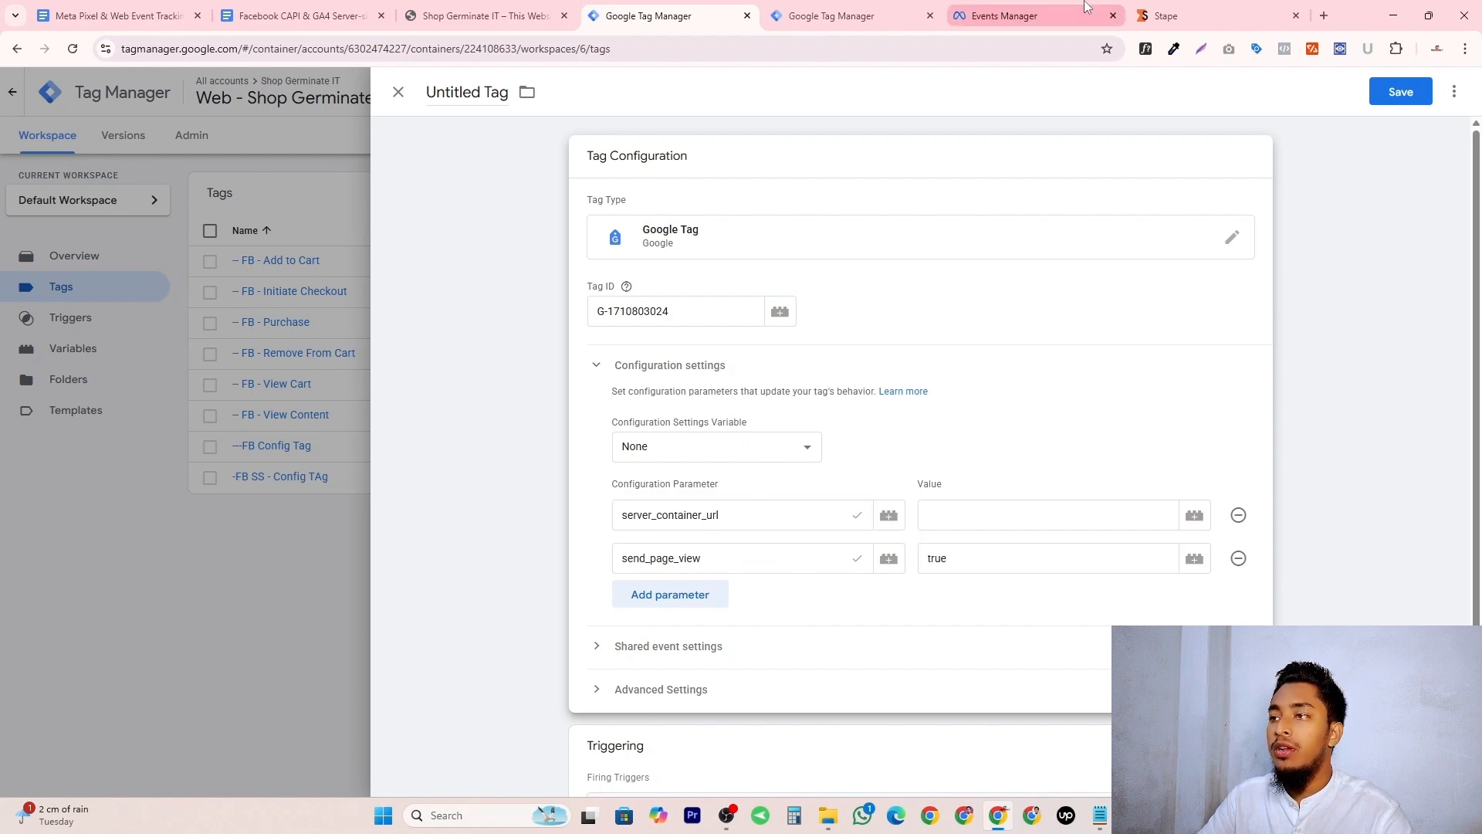
pyautogui.click(1169, 16)
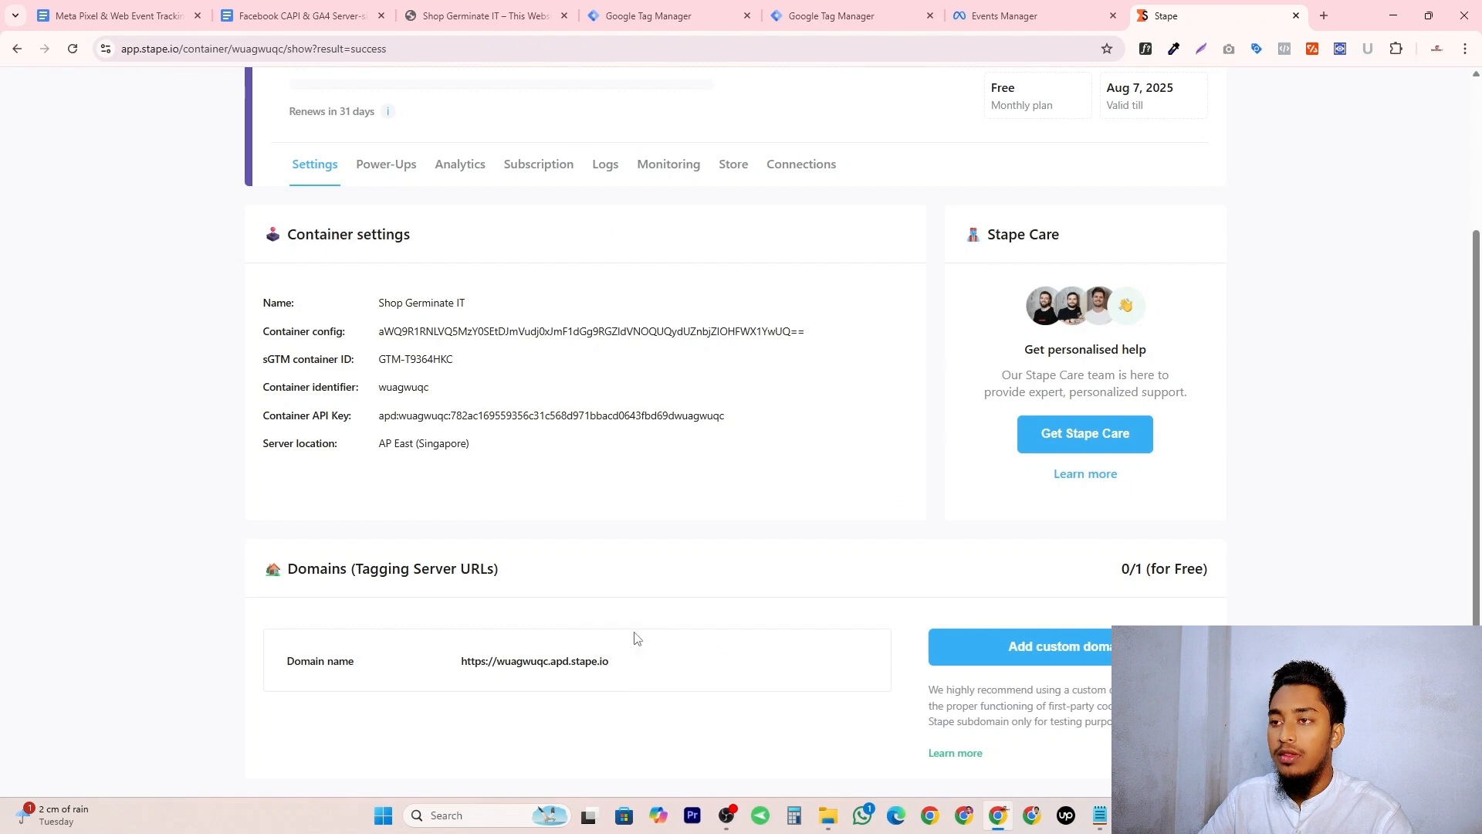
pyautogui.click(718, 12)
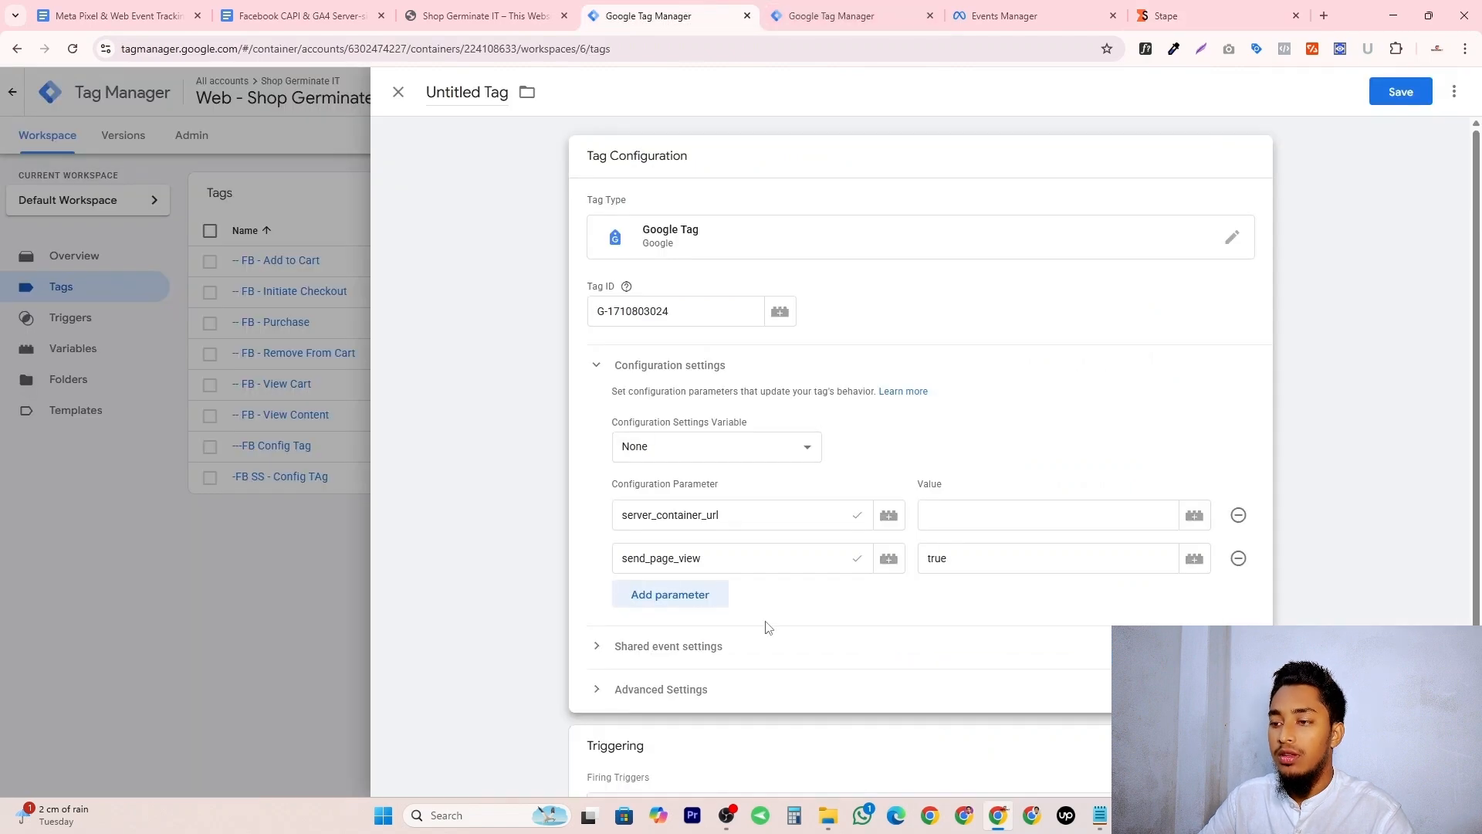
pyautogui.click(965, 518)
pyautogui.write('https://wuagwuqc.apd.stape.io')
# Replace the Google Tag's Initialization - All Pages trigger with the All Pages page view trigger.
pyautogui.scroll(-1, 854, 540)
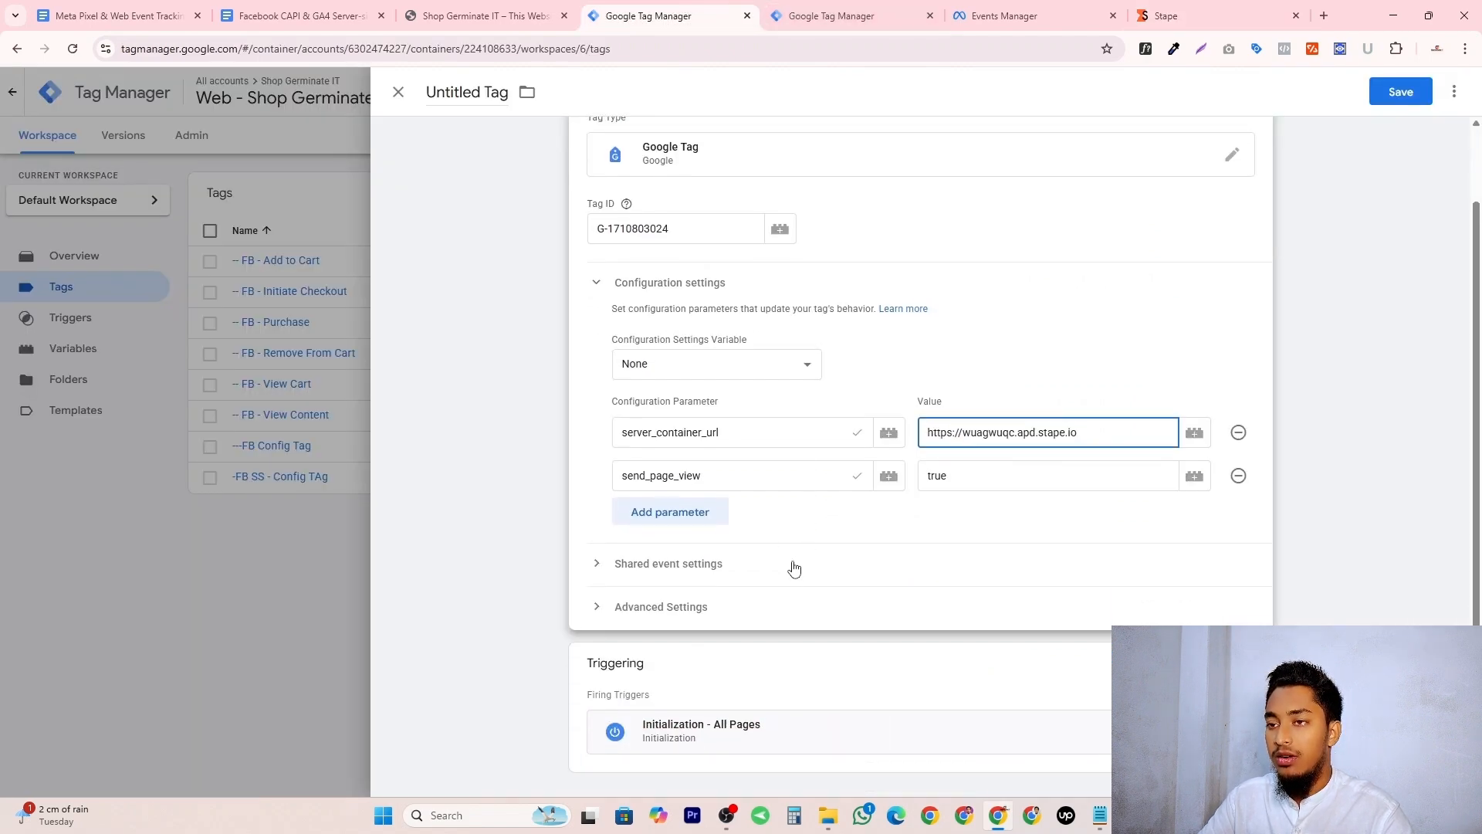
pyautogui.click(1236, 672)
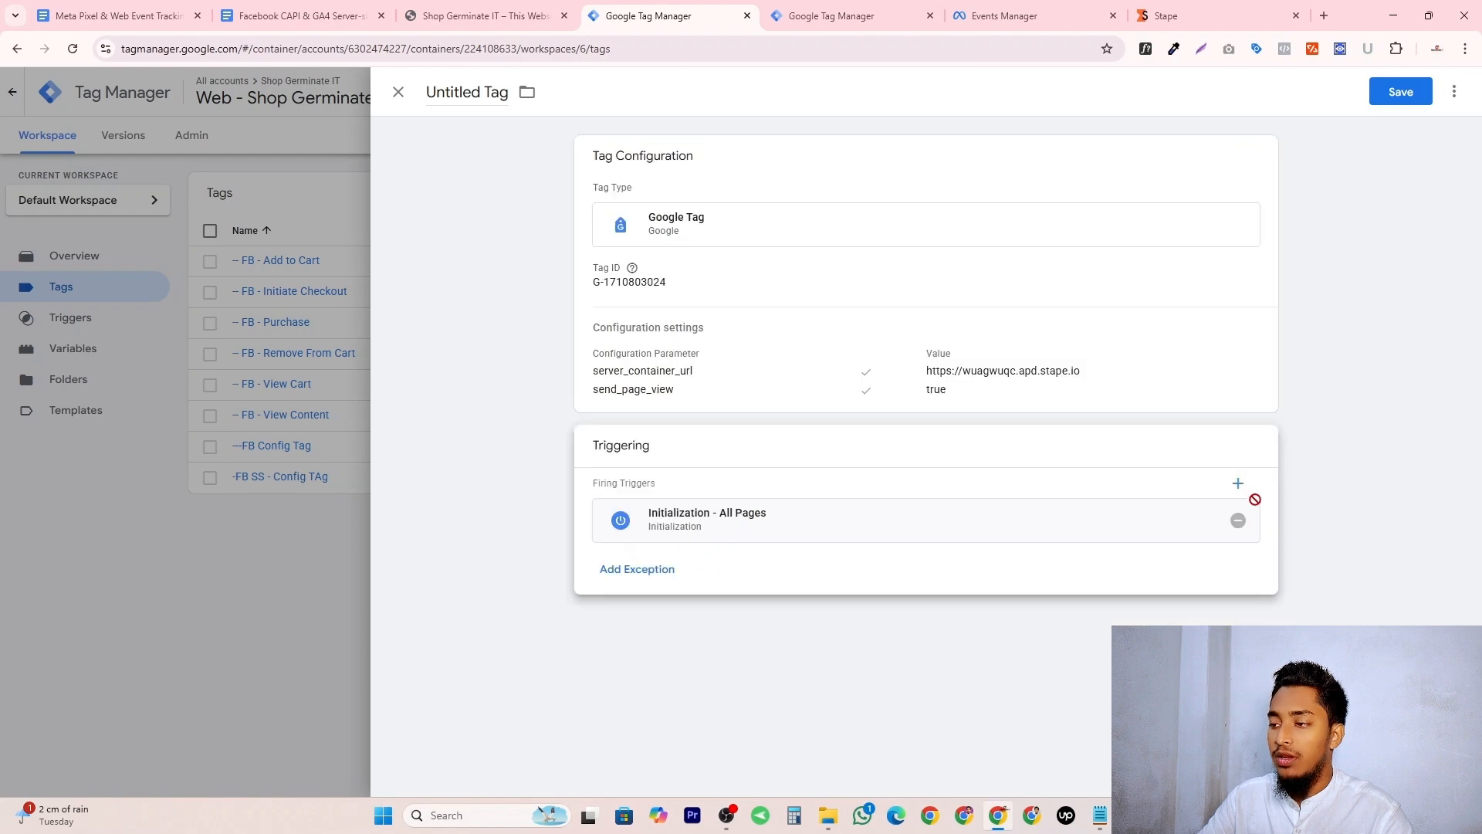
pyautogui.click(1237, 521)
pyautogui.click(781, 528)
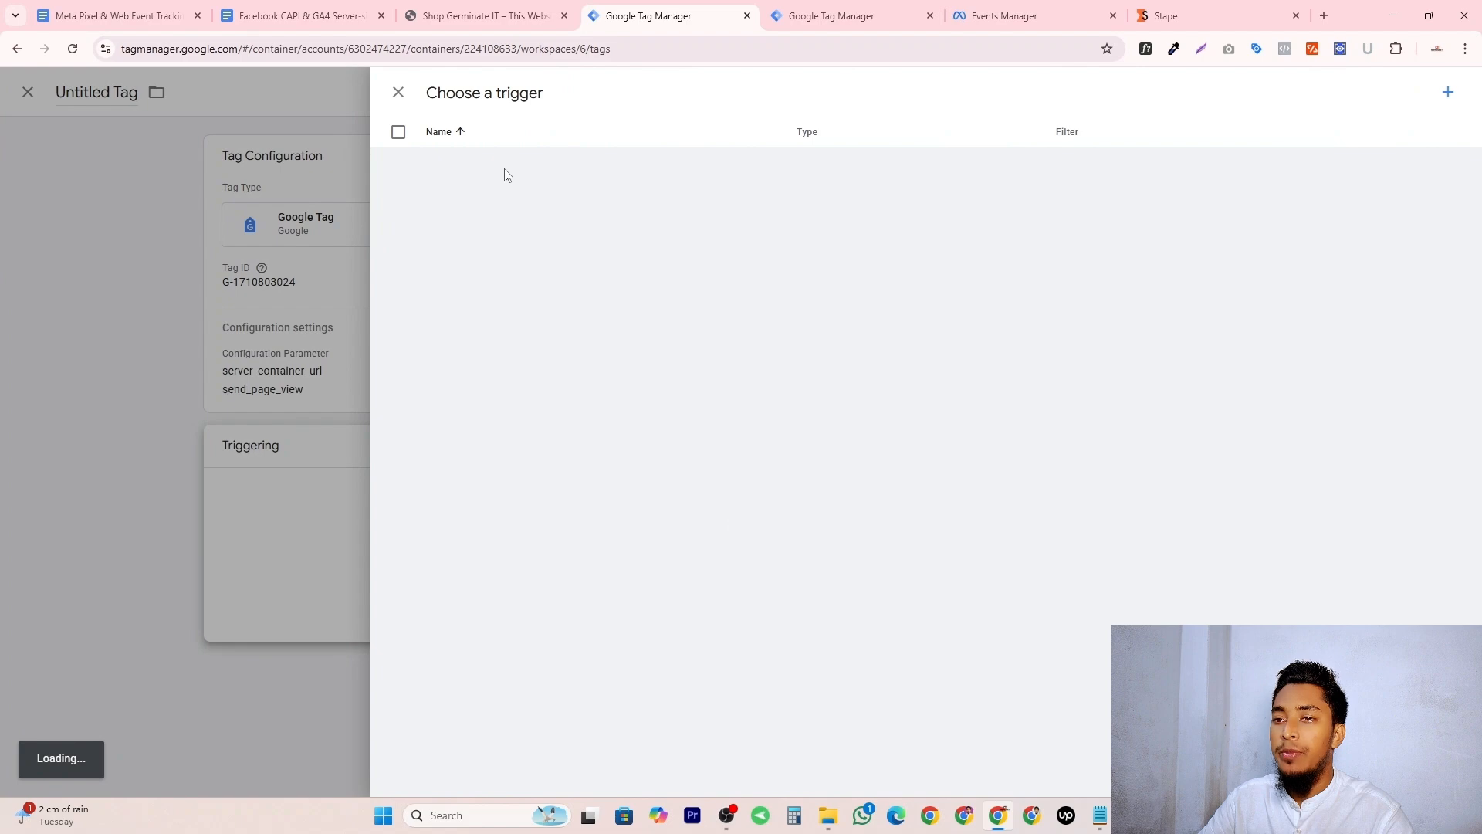
pyautogui.click(434, 193)
# Name the tag FF SS - Config Tag and save it.
pyautogui.doubleClick(468, 104)
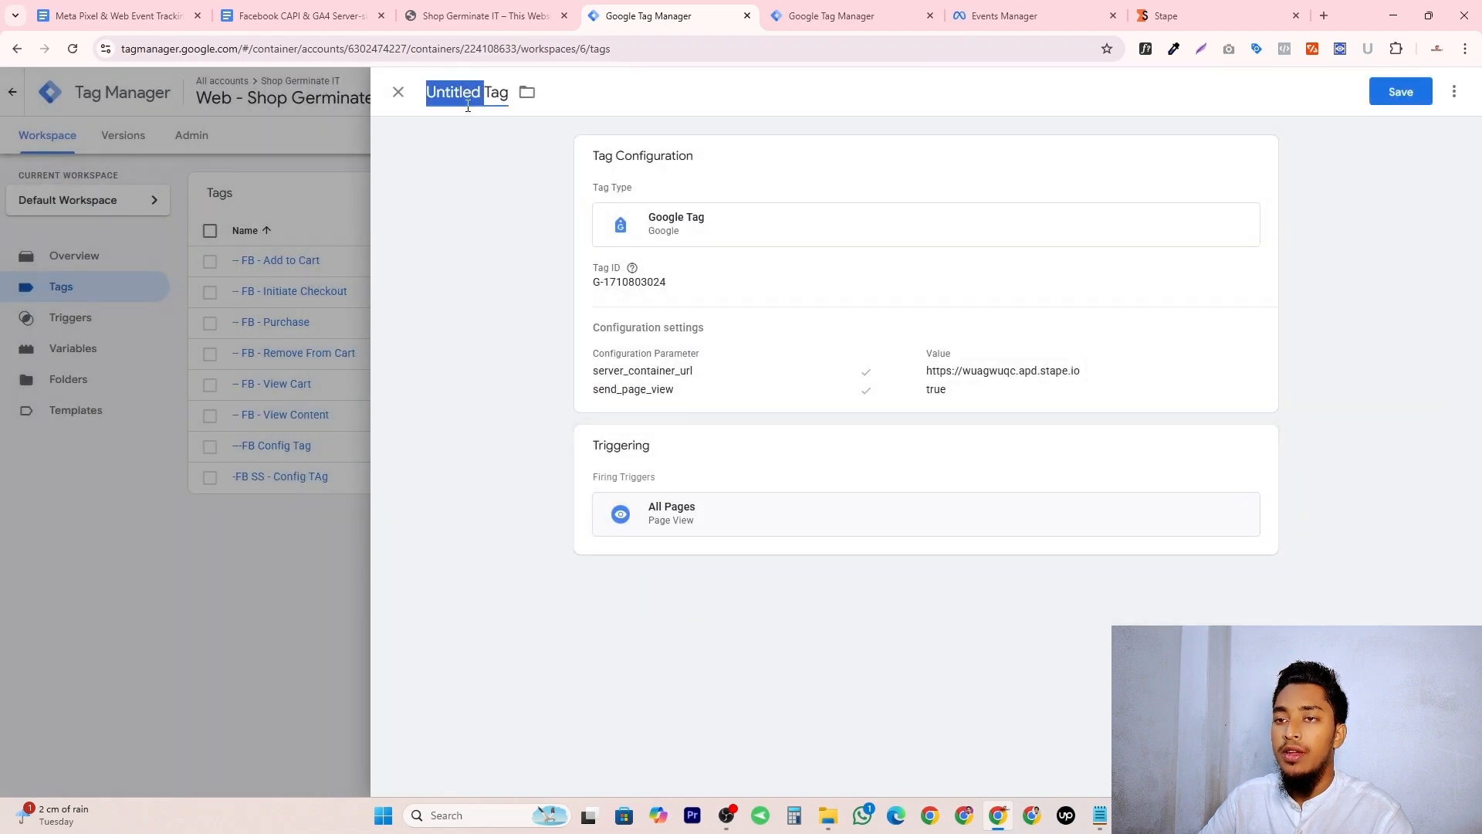
pyautogui.hotkey('ctrl', 'a')
pyautogui.write('FF')
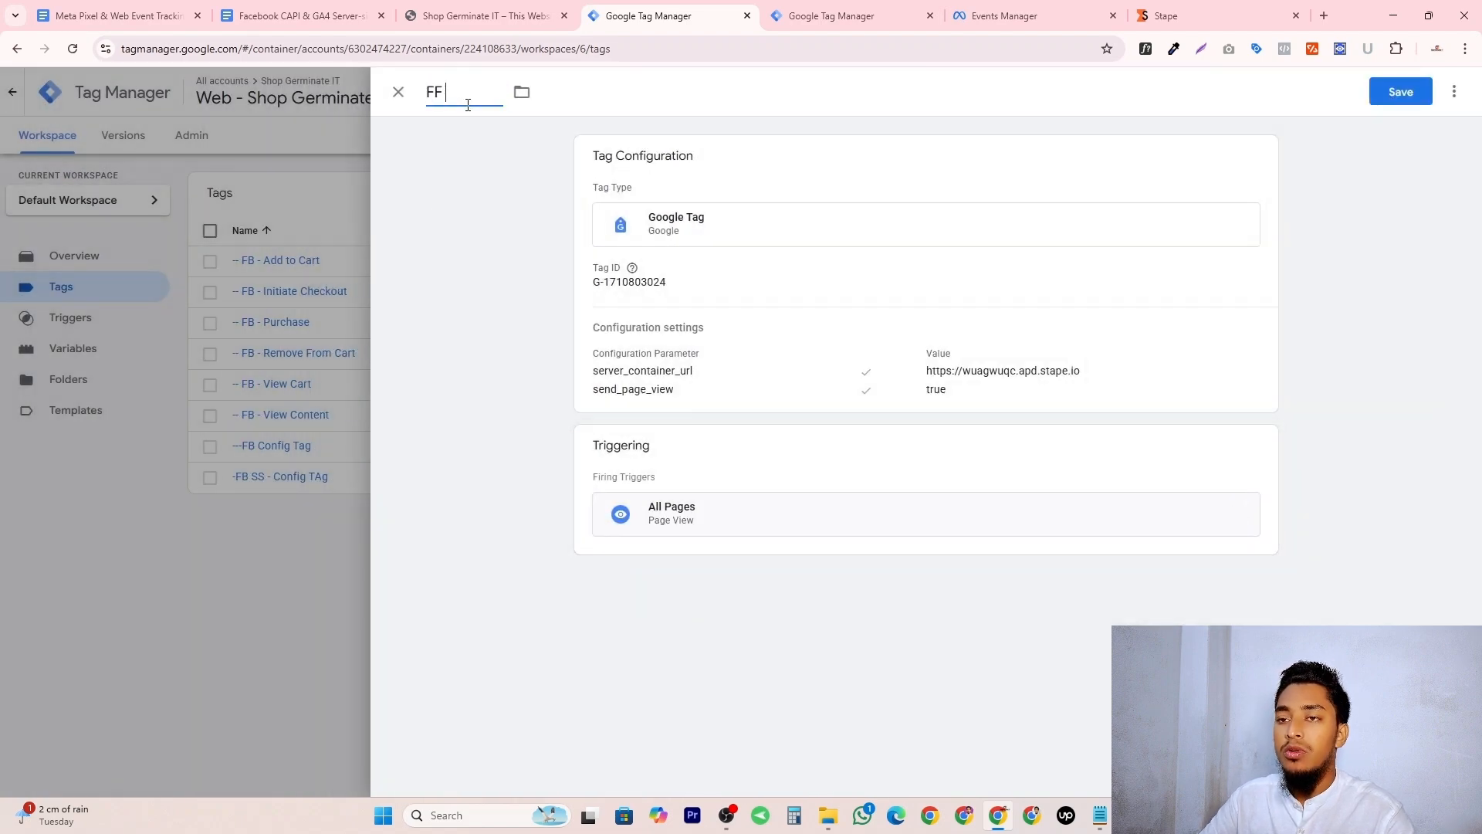
pyautogui.write(' SS - Con')
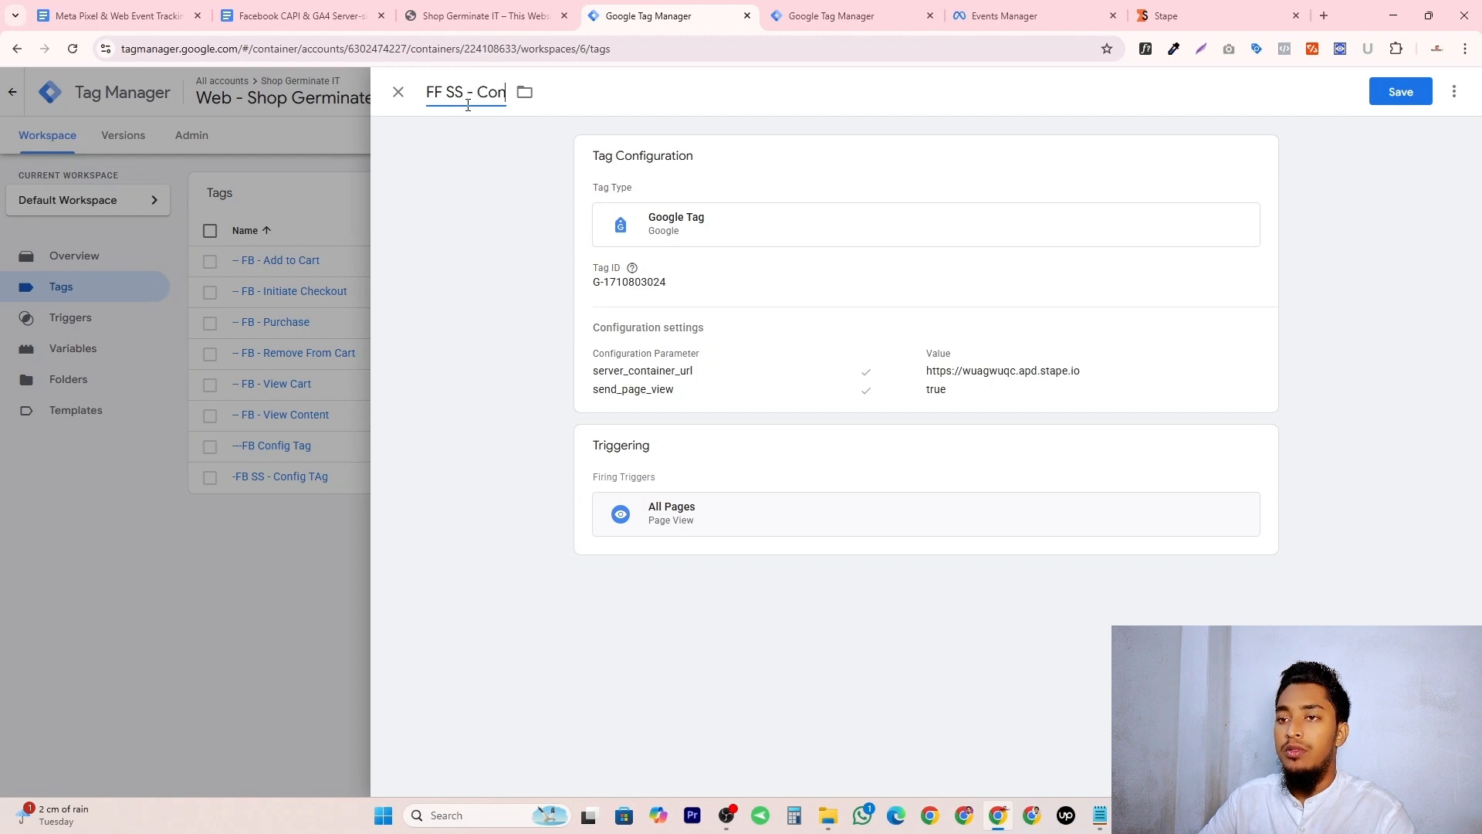
pyautogui.write('fig Ta')
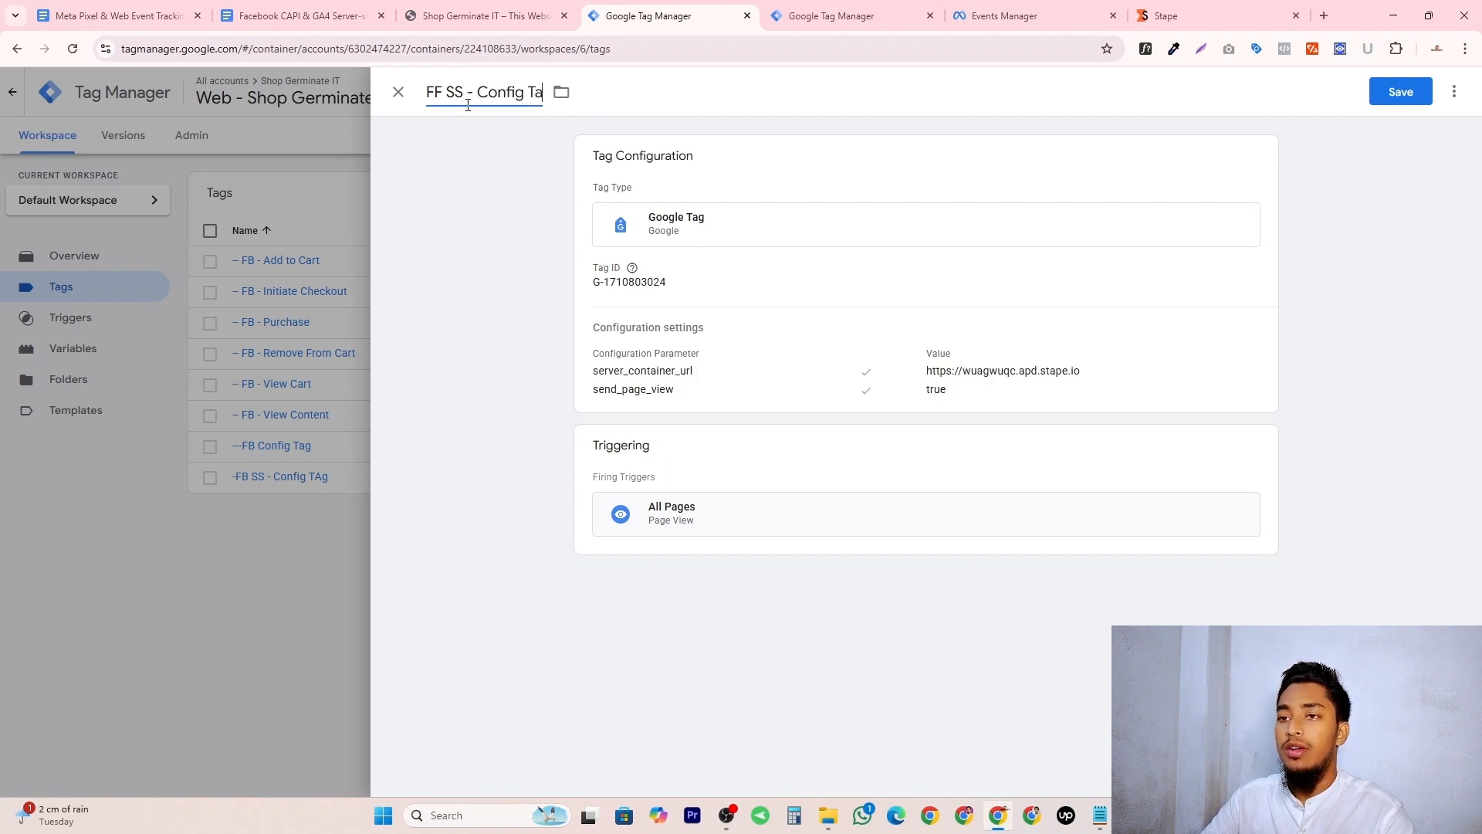
pyautogui.write('t')
pyautogui.press('BackSpace')
pyautogui.write('g')
pyautogui.click(1401, 92)
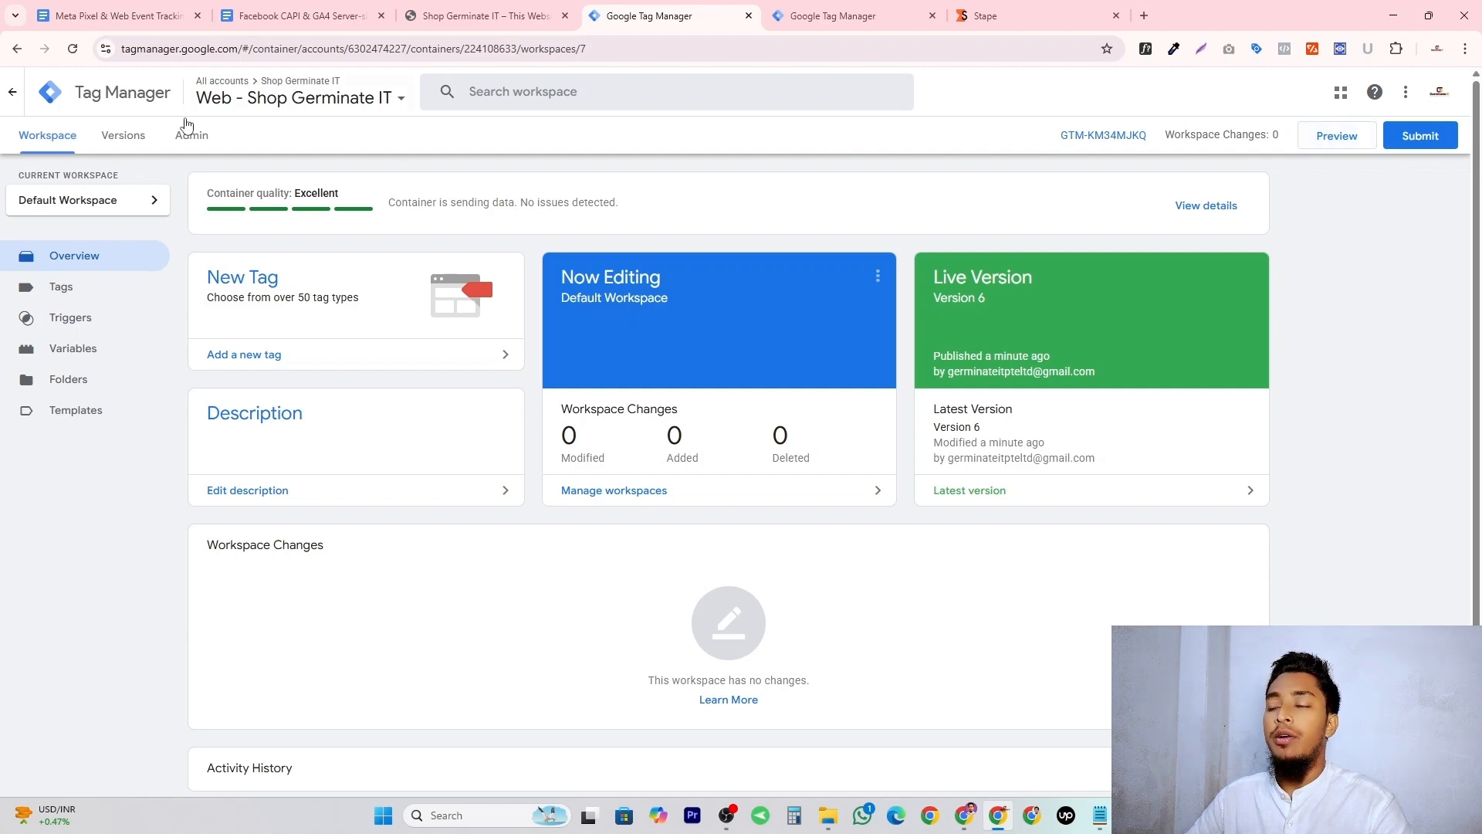
# Start preview mode for both the web container and the server container of Shop Germinate IT.
pyautogui.click(1331, 145)
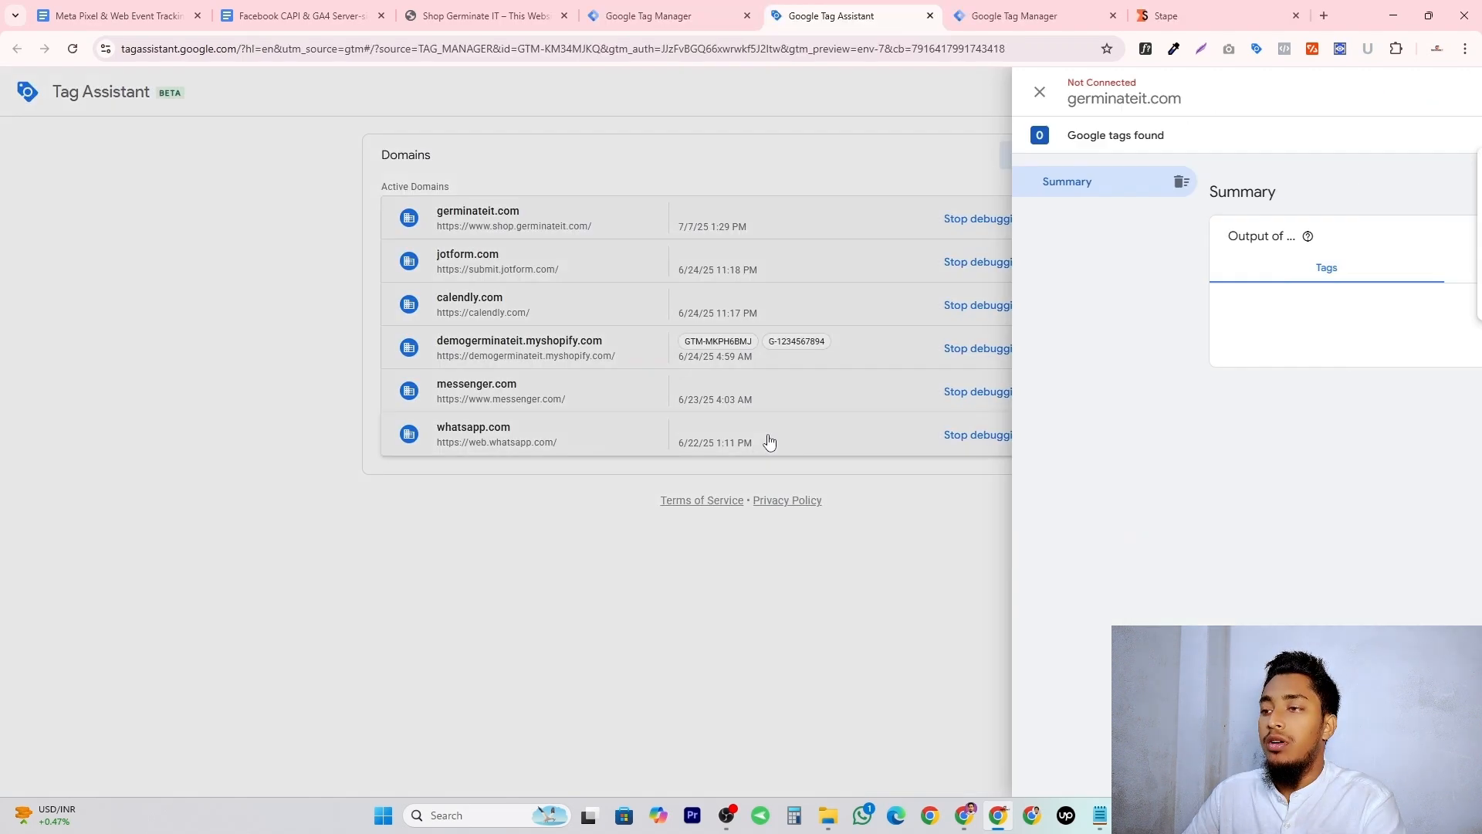
pyautogui.click(1063, 13)
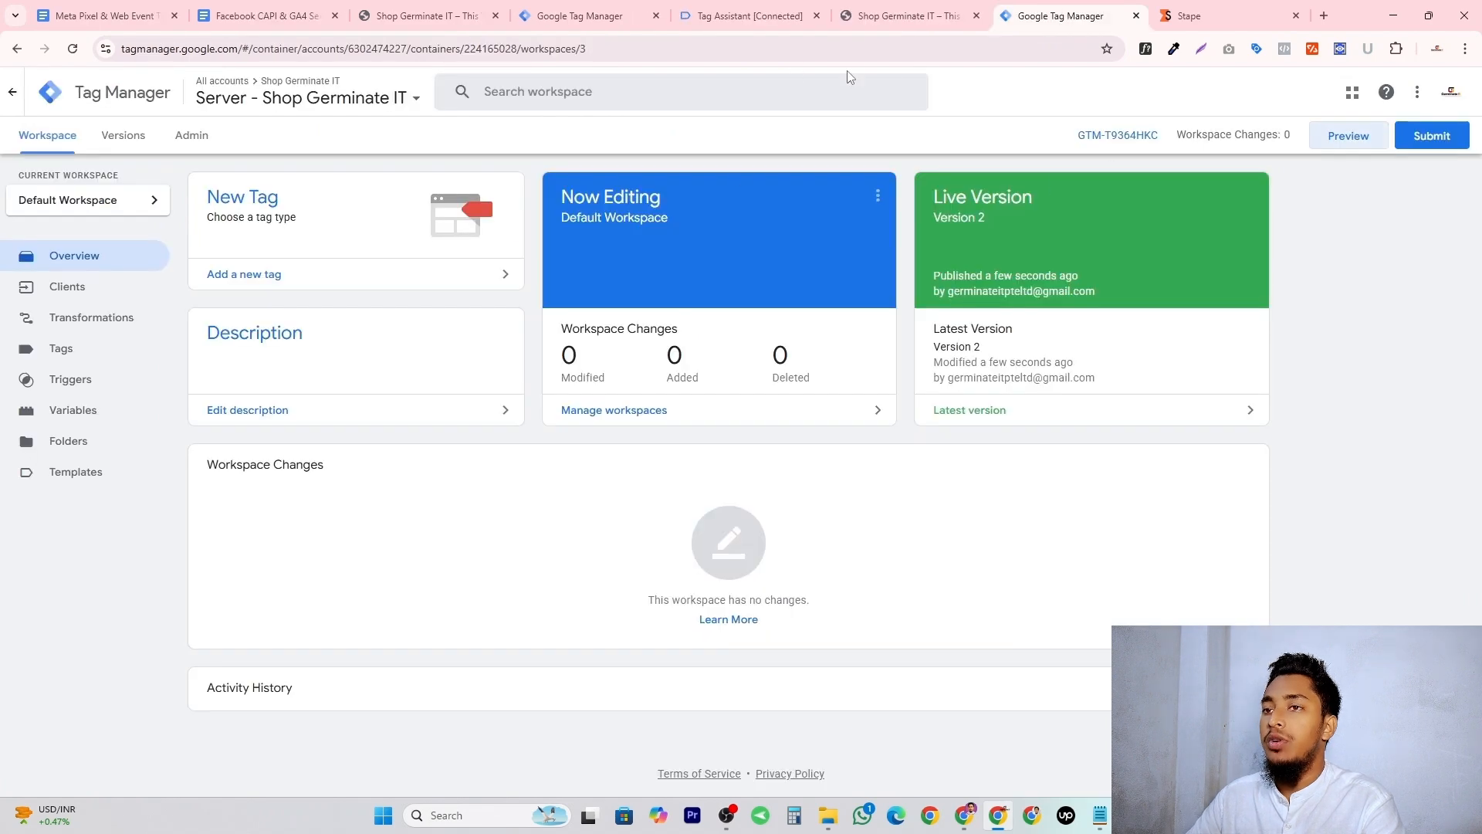
pyautogui.click(1341, 142)
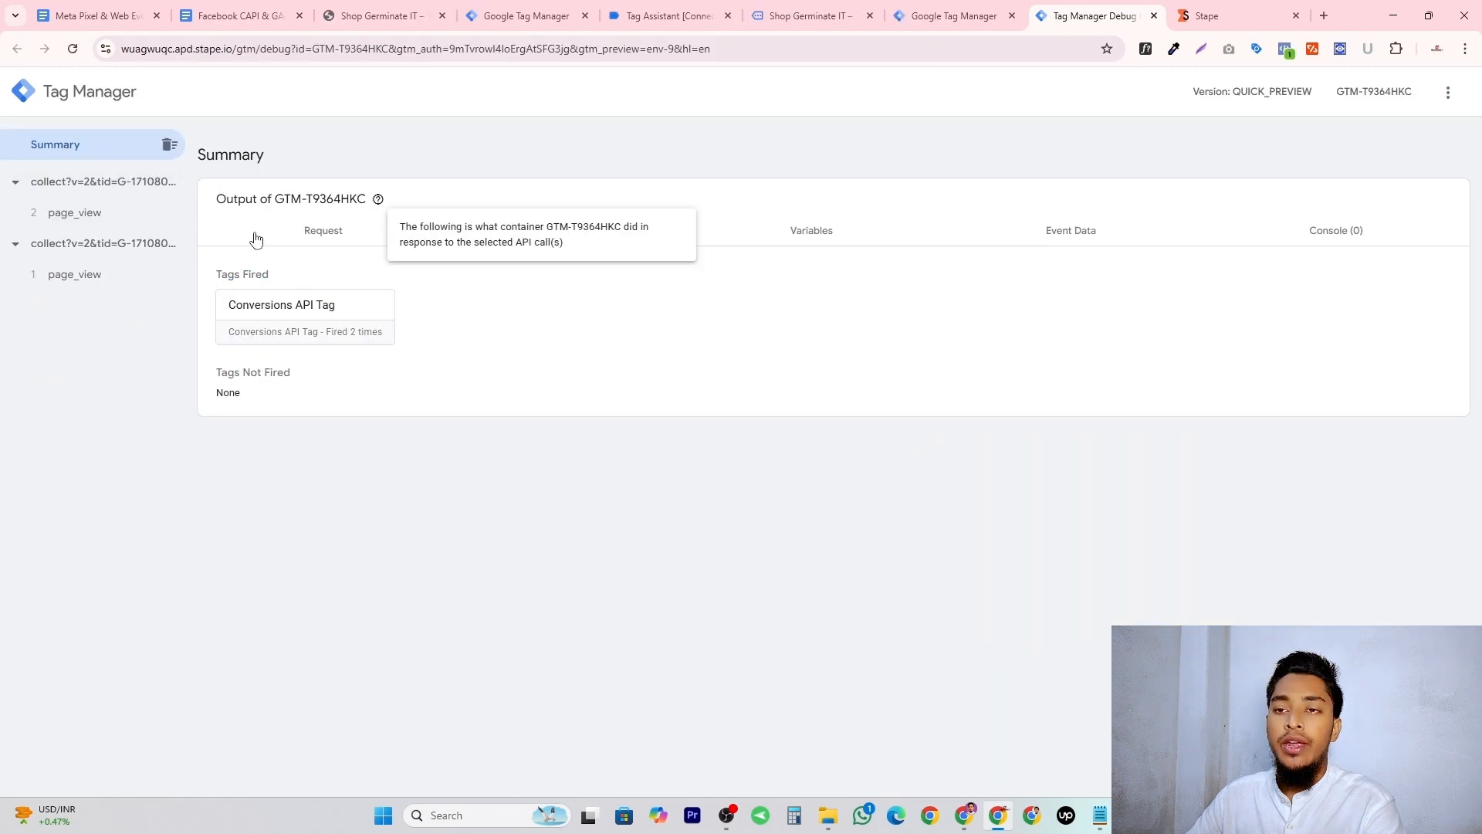
# Examine the latest page_view event's client and its outgoing and incoming HTTP requests in the server container preview.
pyautogui.click(309, 230)
pyautogui.click(138, 220)
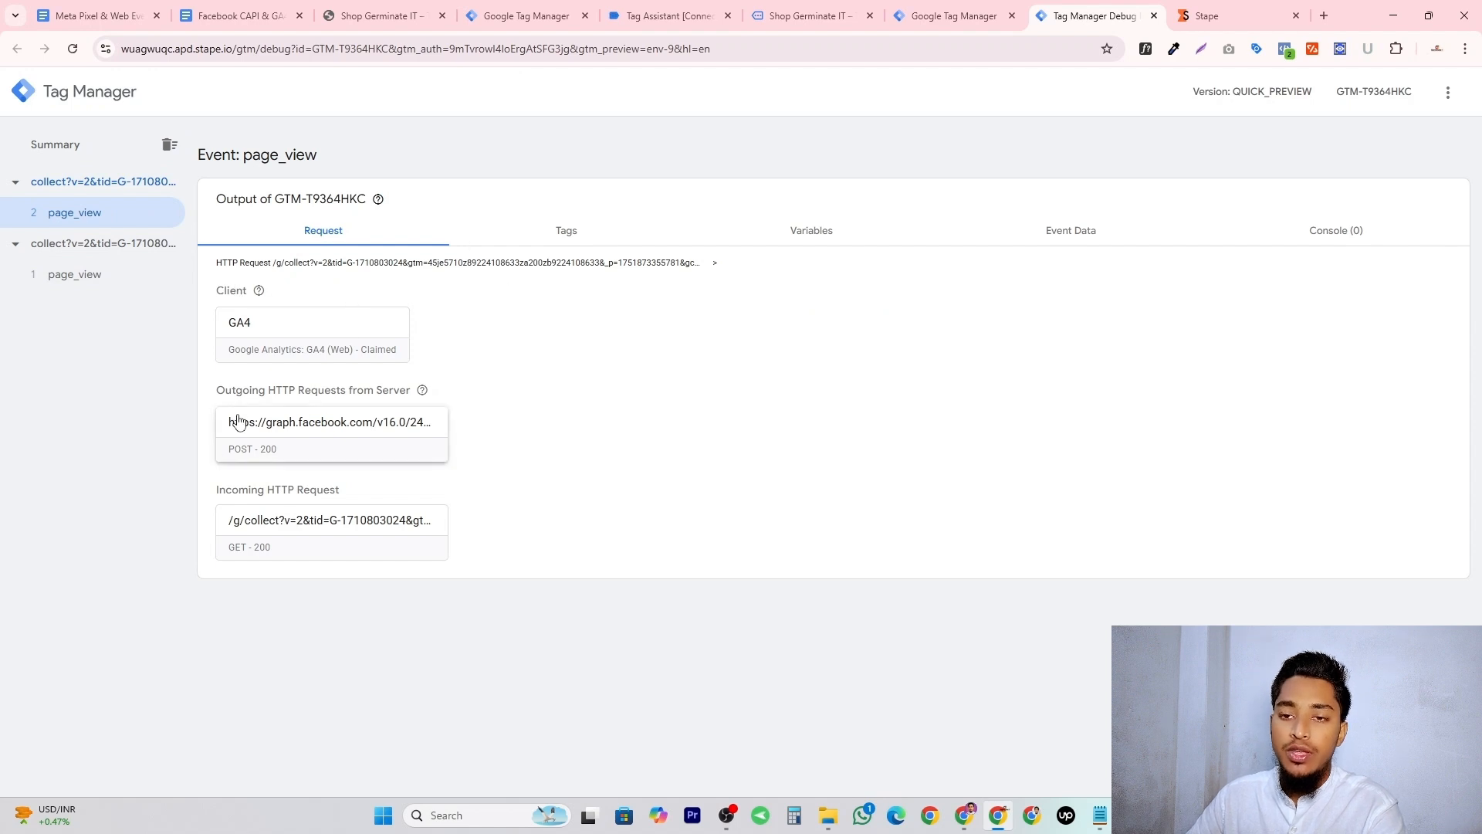
pyautogui.moveTo(217, 392); pyautogui.dragTo(249, 394)
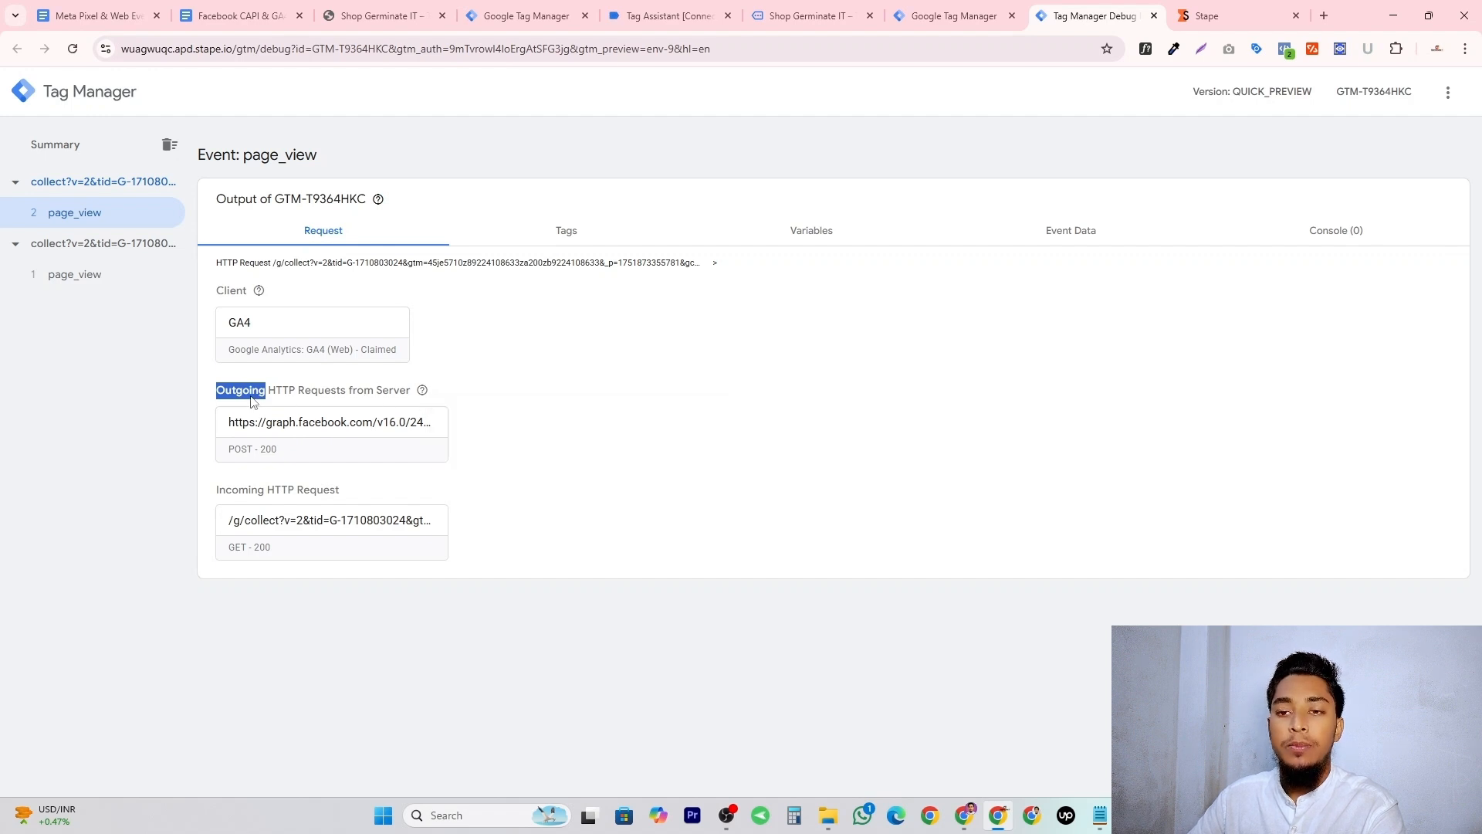
pyautogui.click(220, 395)
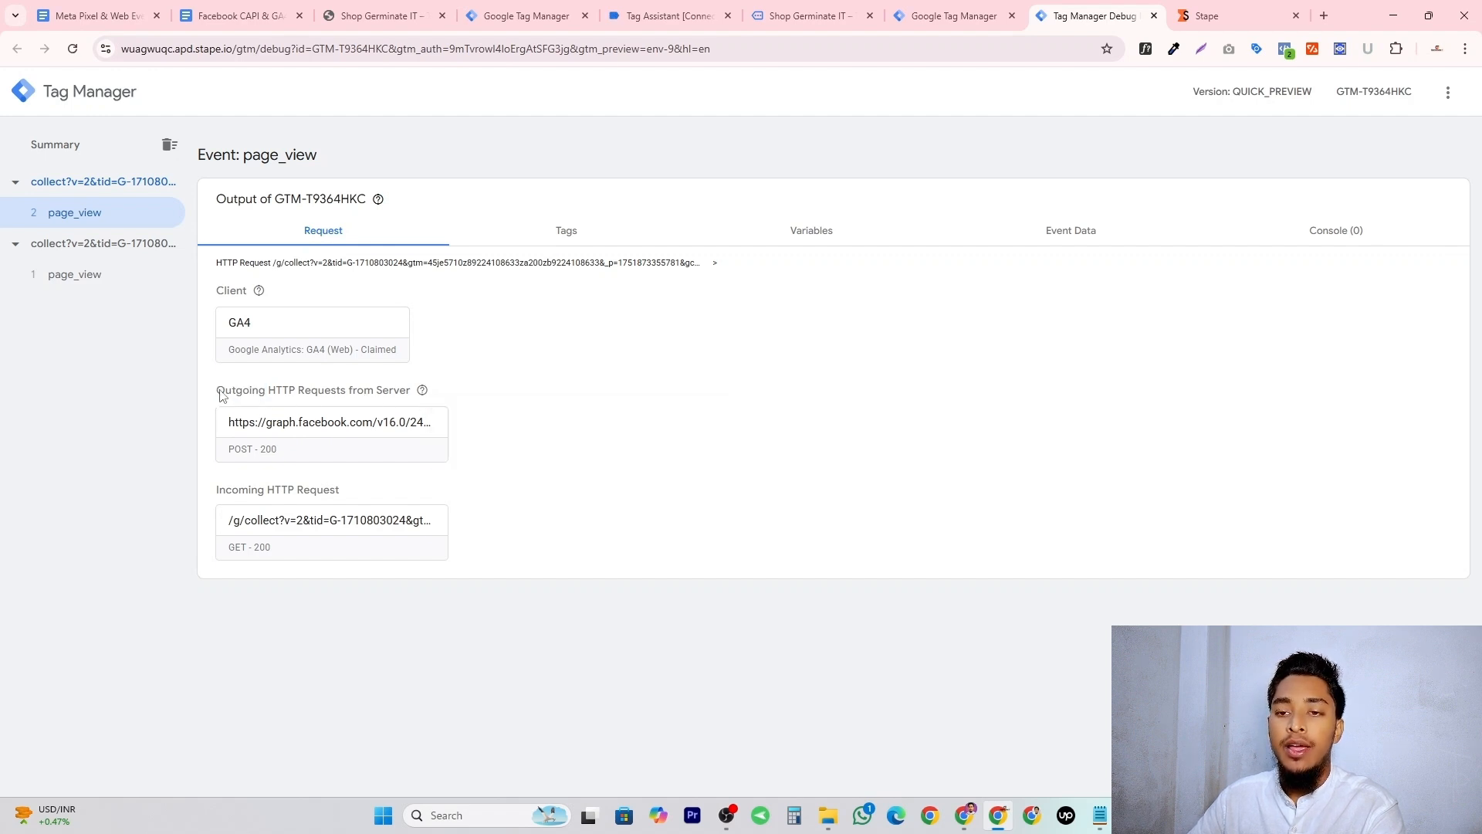
pyautogui.moveTo(220, 395); pyautogui.dragTo(262, 396)
pyautogui.click(271, 395)
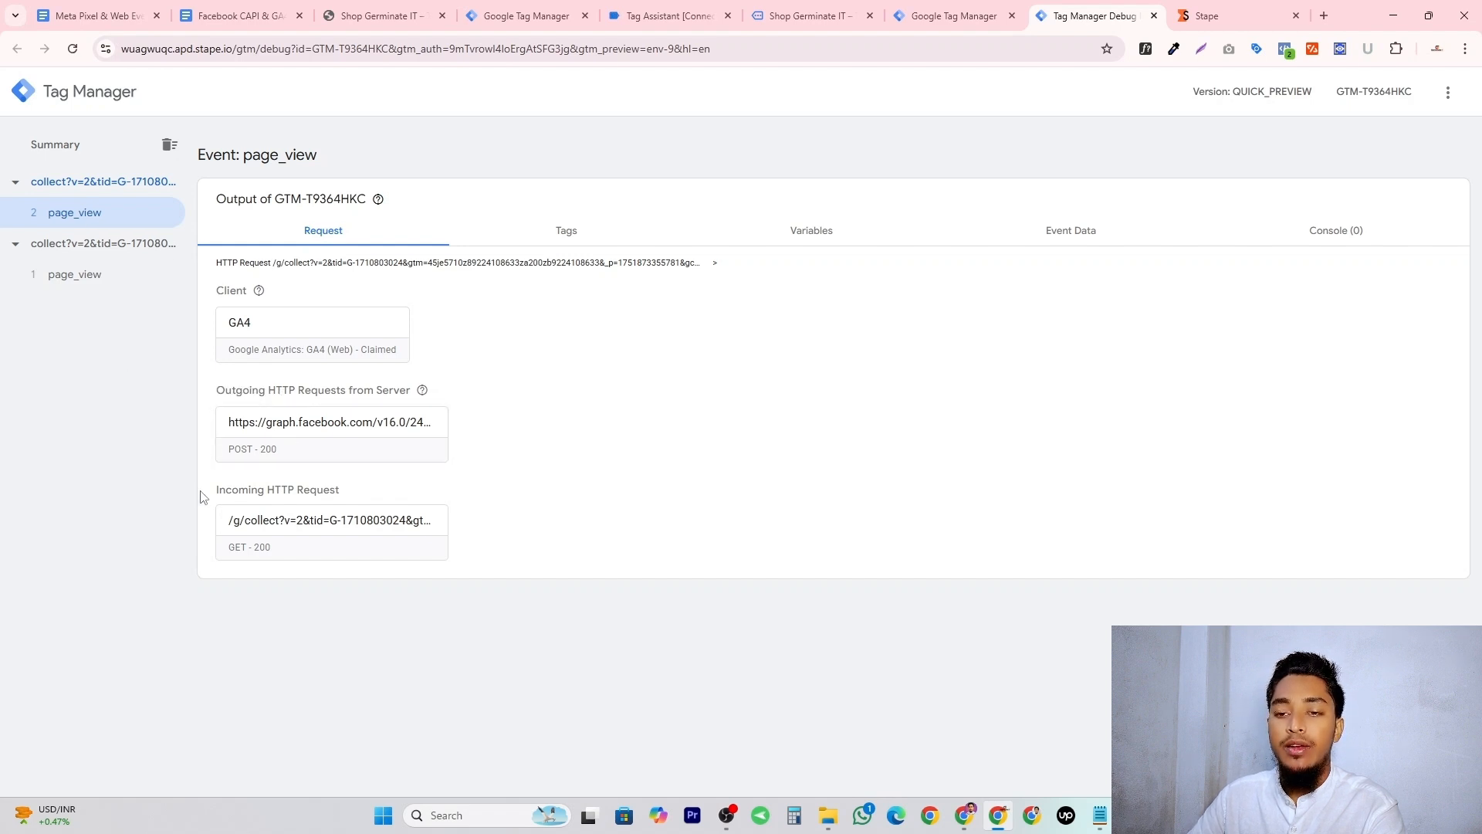
pyautogui.moveTo(205, 491); pyautogui.dragTo(275, 491)
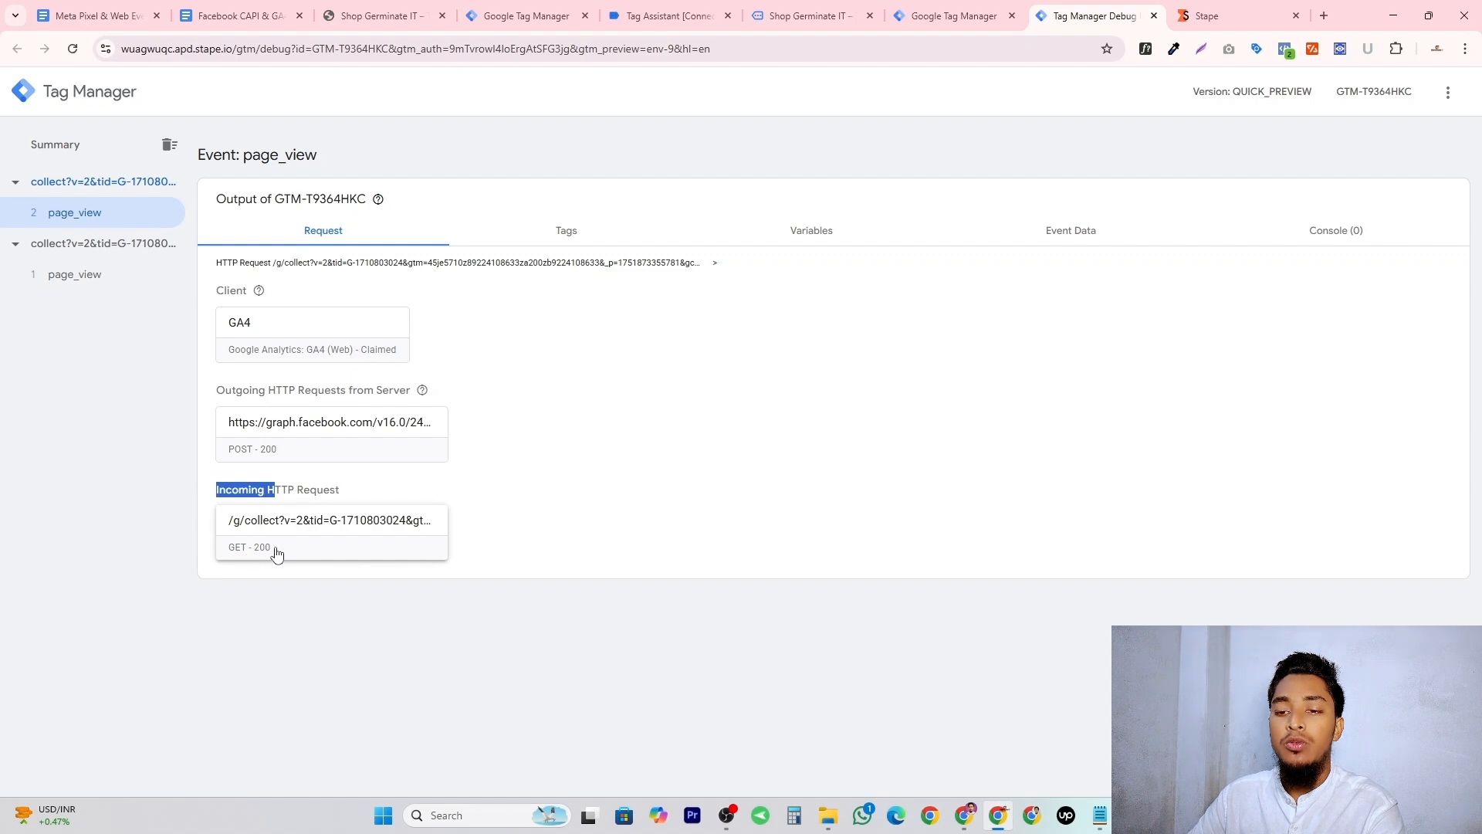
pyautogui.click(501, 511)
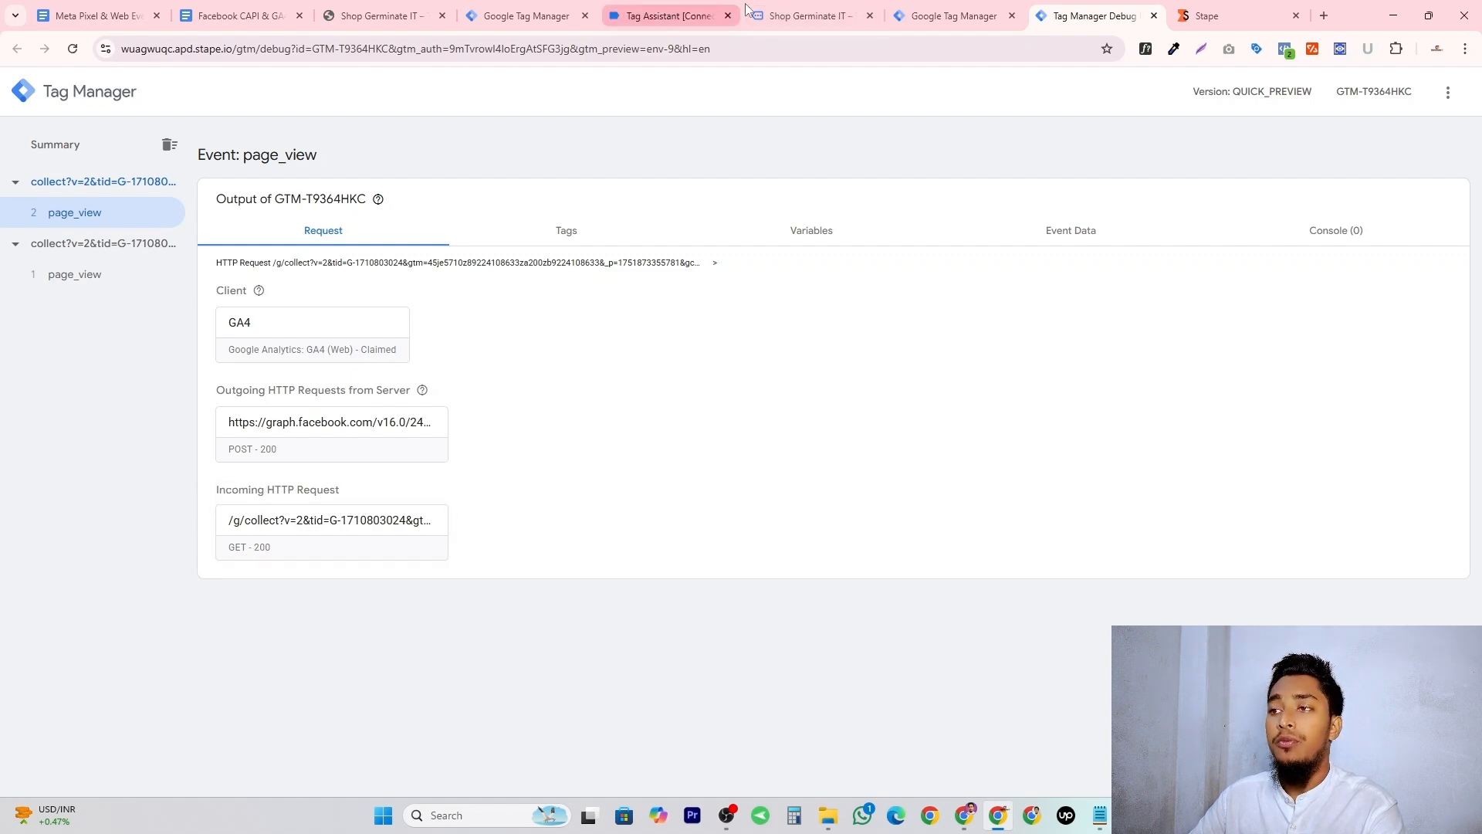
pyautogui.click(803, 16)
pyautogui.click(525, 15)
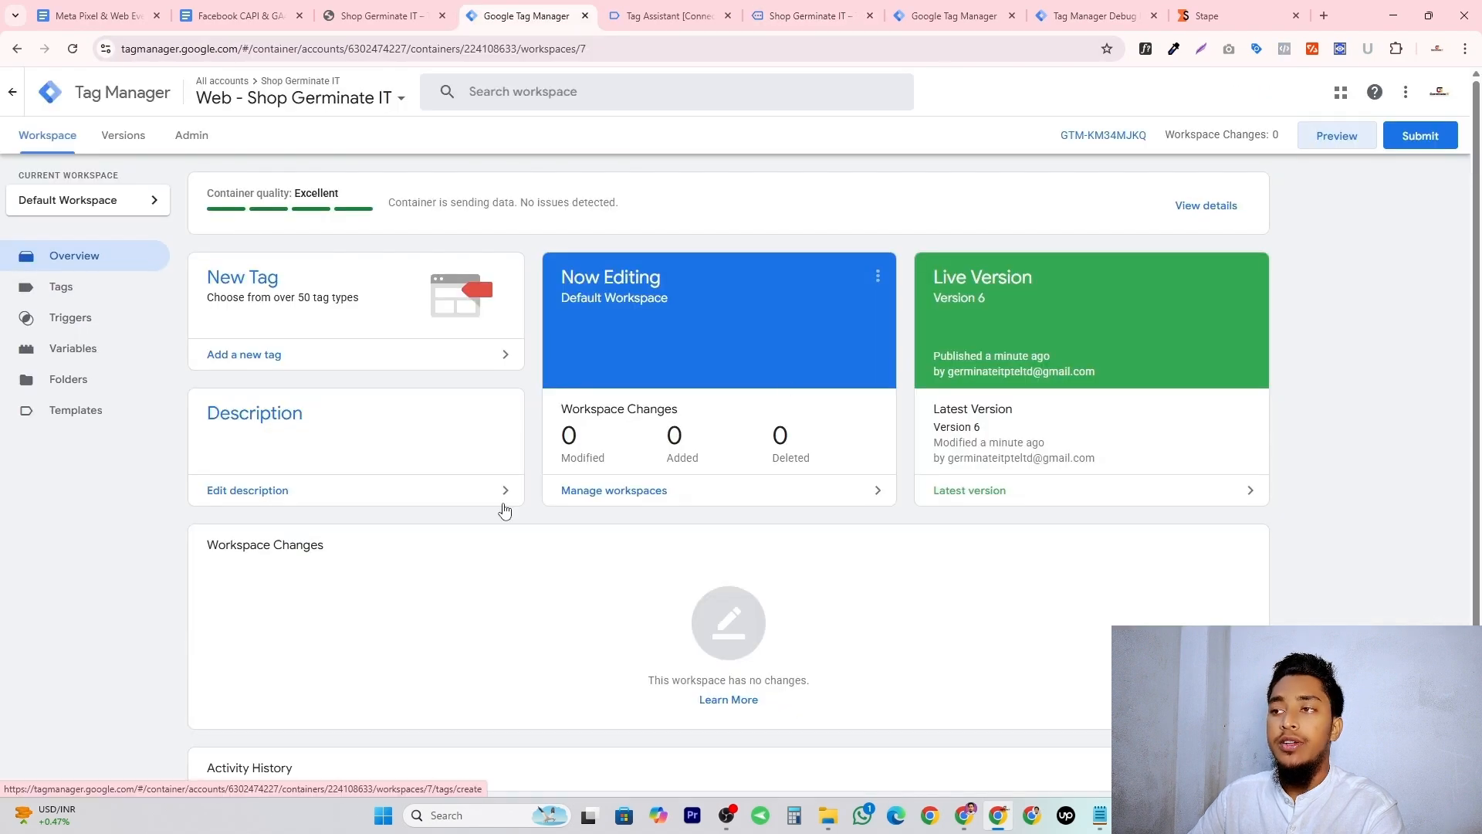
pyautogui.click(1093, 16)
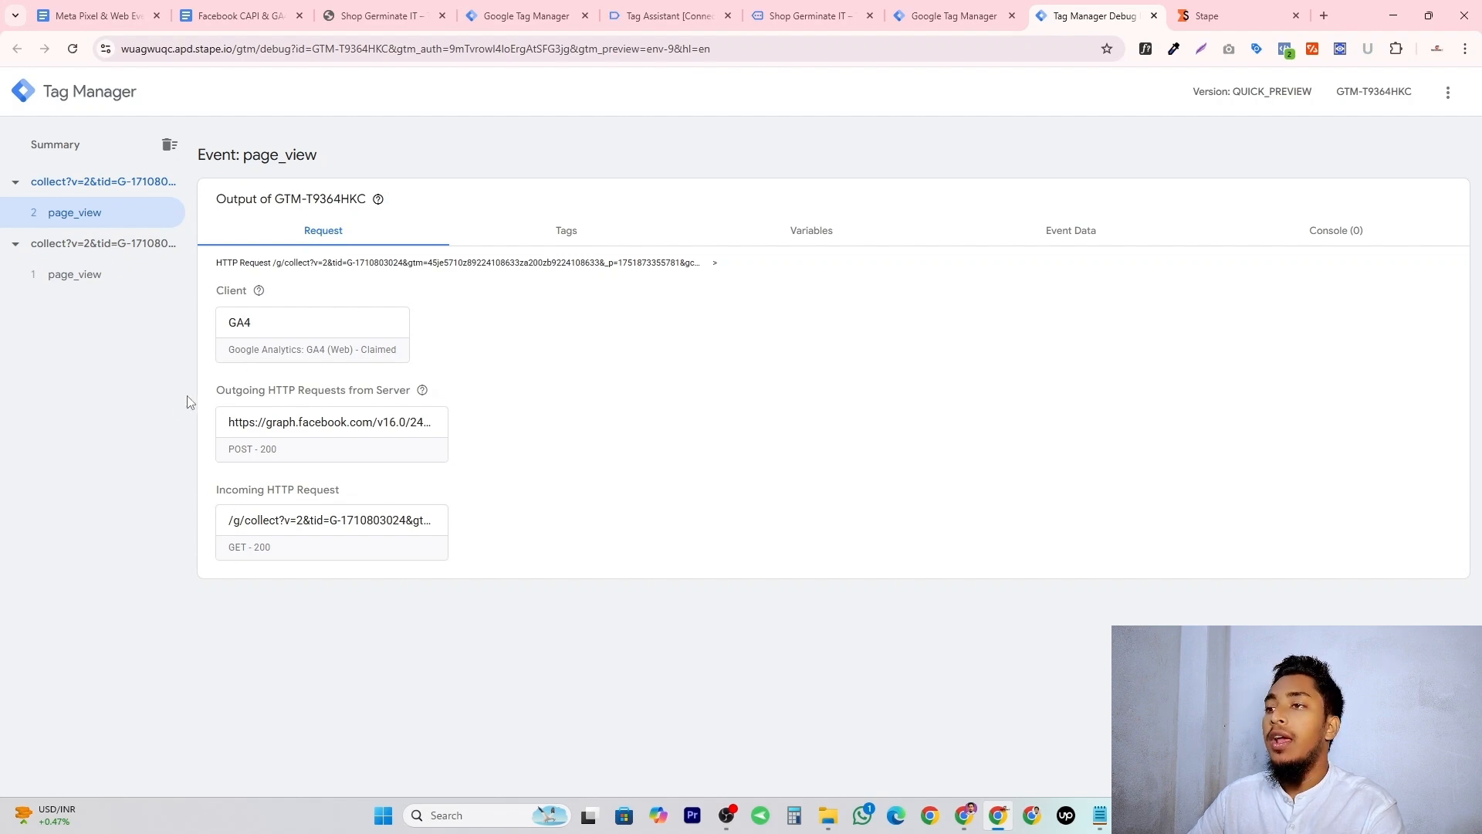
# Open Meta Events Manager in a new browser tab at Shop Germinate IT's test events and place it before Stape.
pyautogui.click(1324, 15)
pyautogui.click(709, 49)
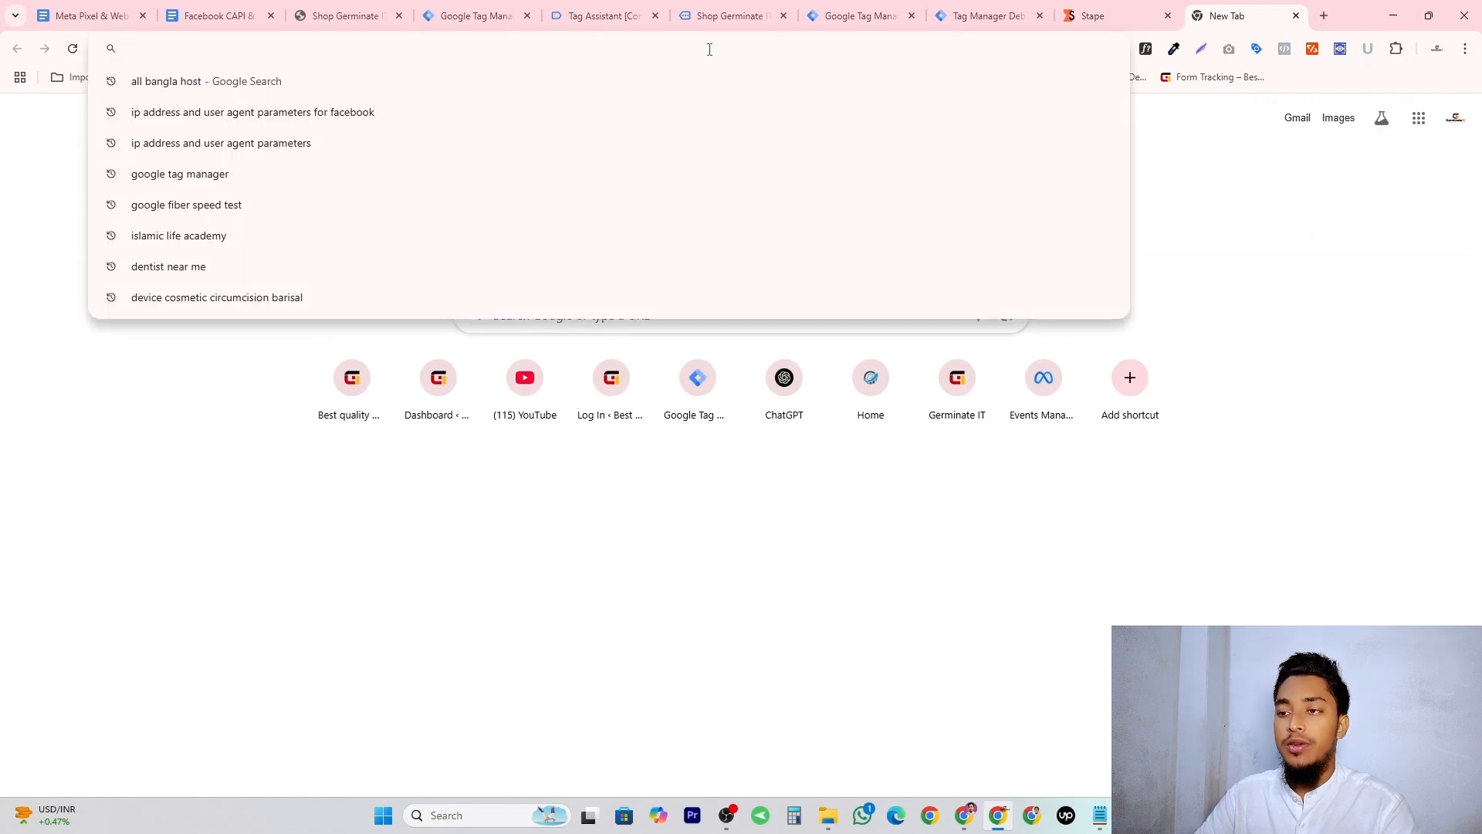
pyautogui.write('e')
pyautogui.click(652, 117)
pyautogui.moveTo(1250, 16); pyautogui.dragTo(1141, 16)
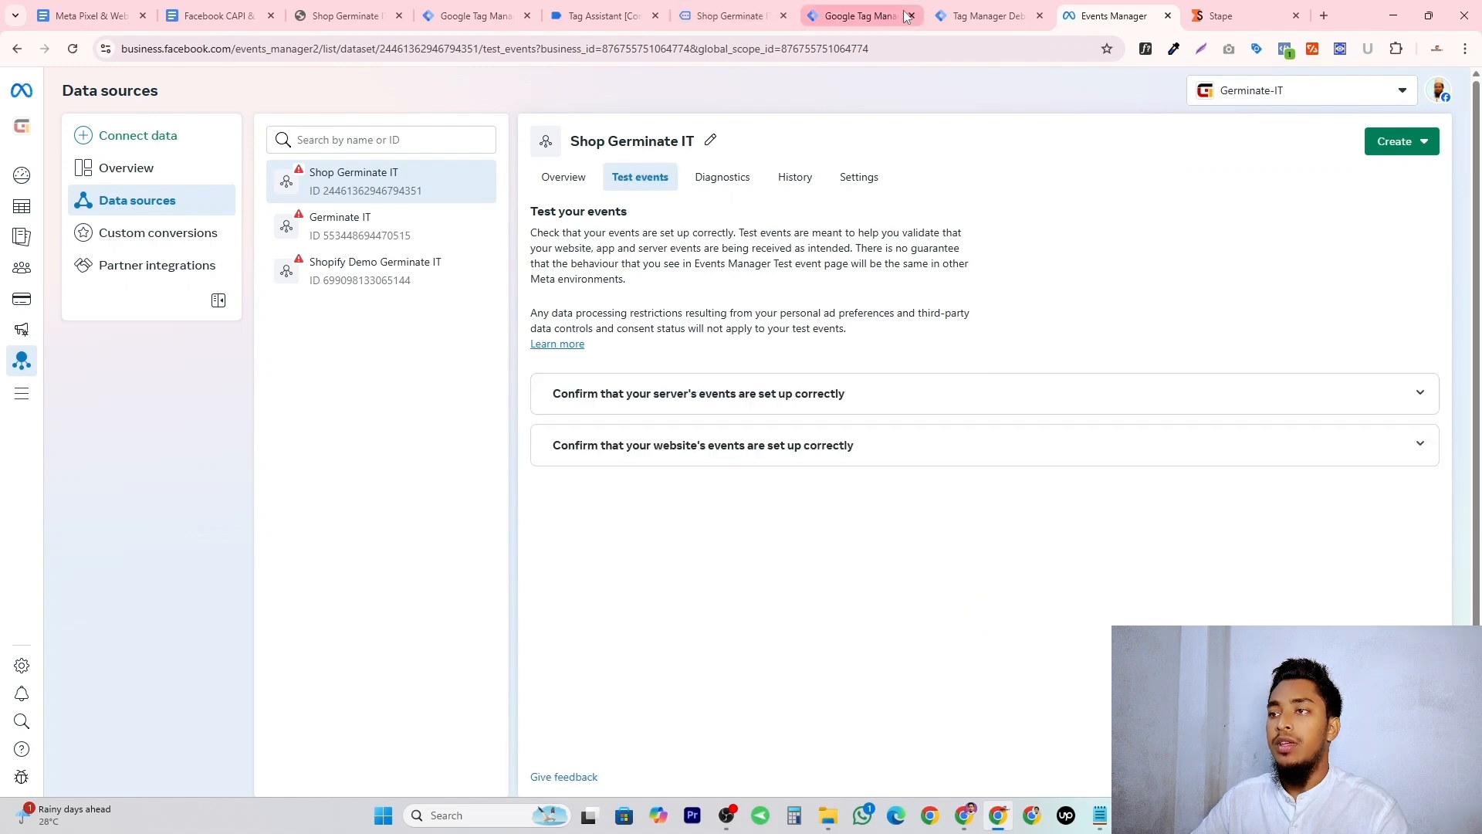
# Load the shop's Contact page to trigger a test event and return to Events Manager.
pyautogui.click(724, 16)
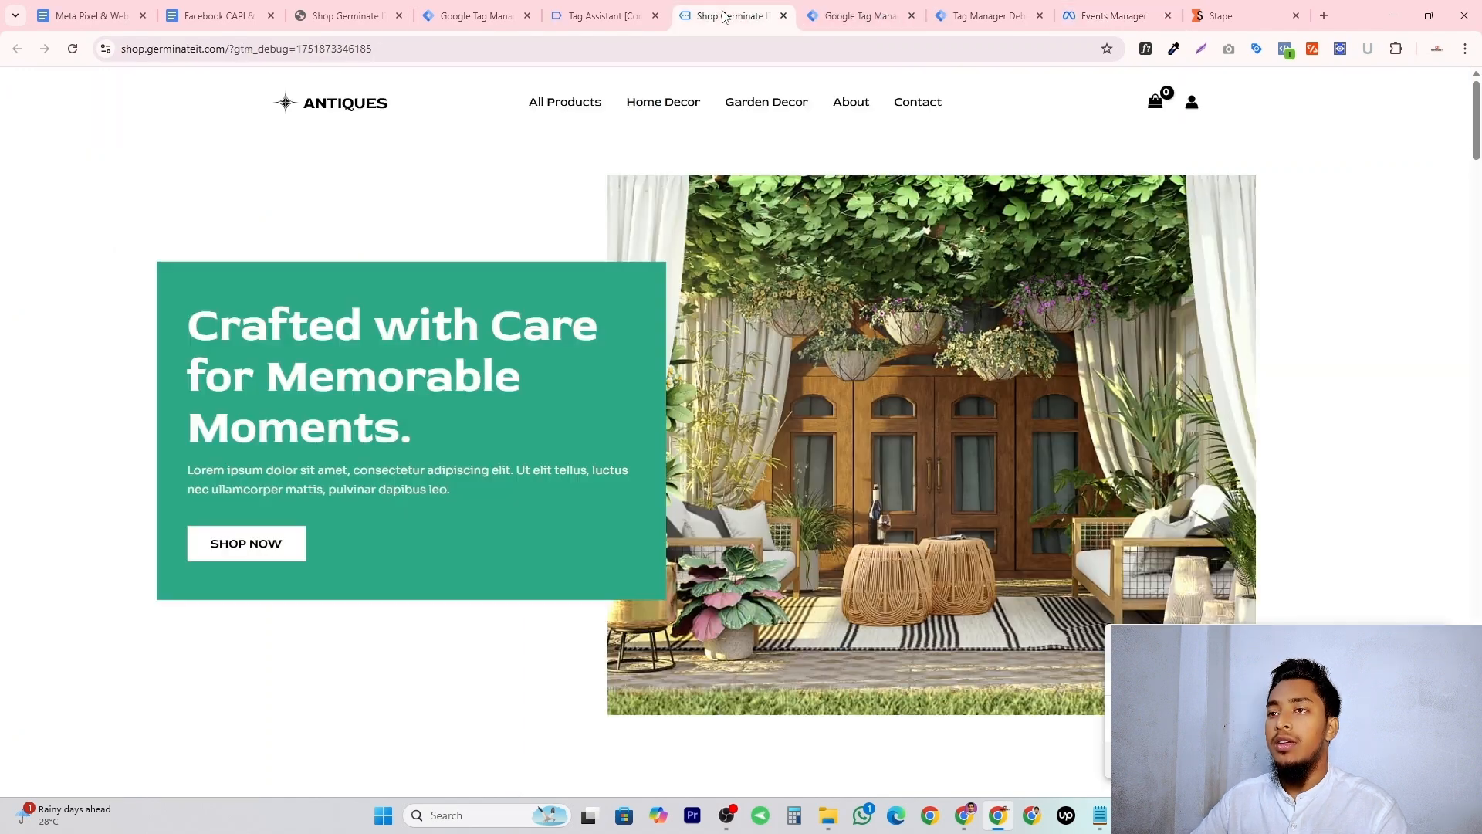
pyautogui.click(930, 111)
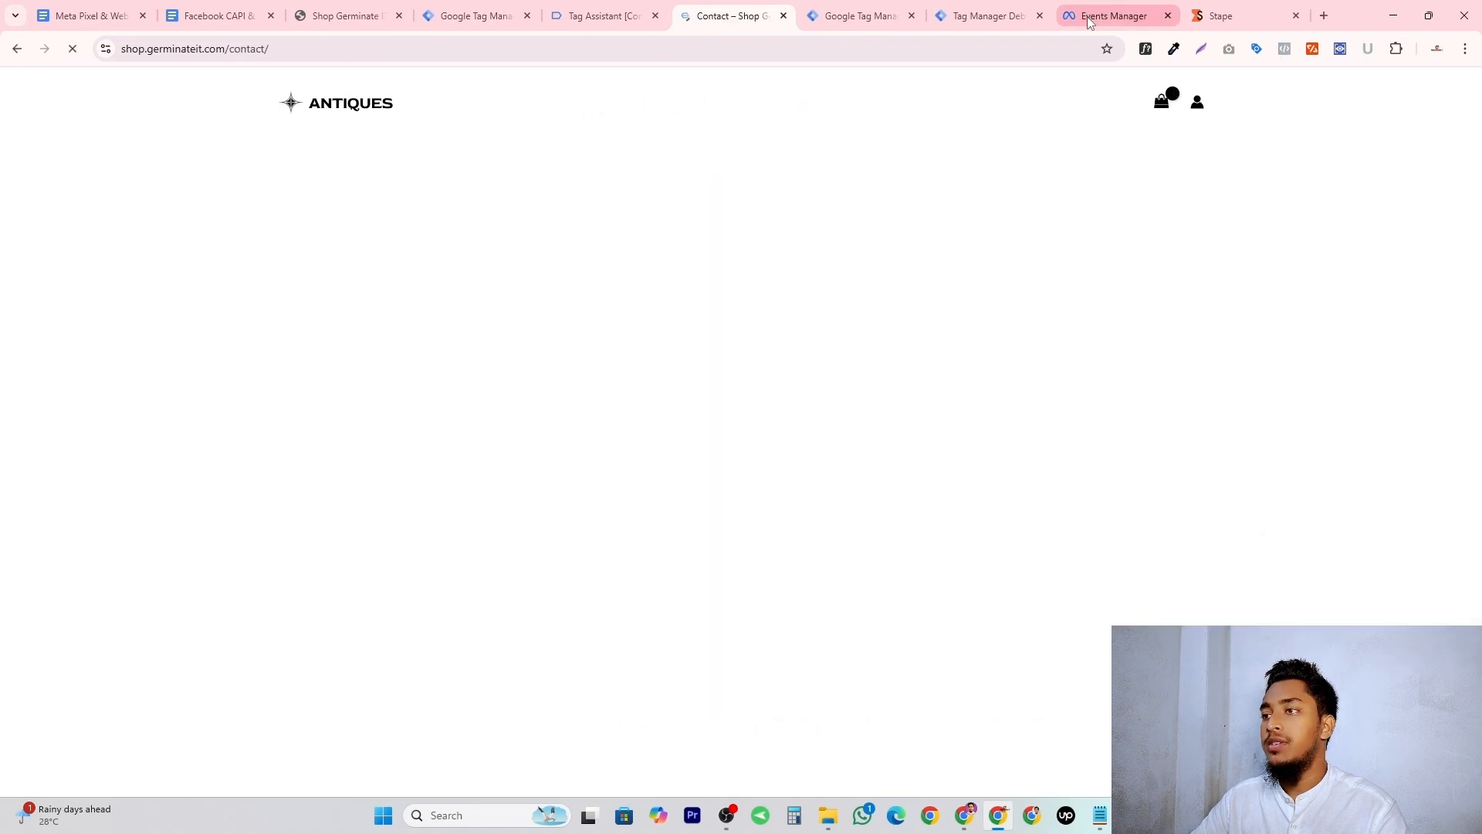
pyautogui.click(1087, 17)
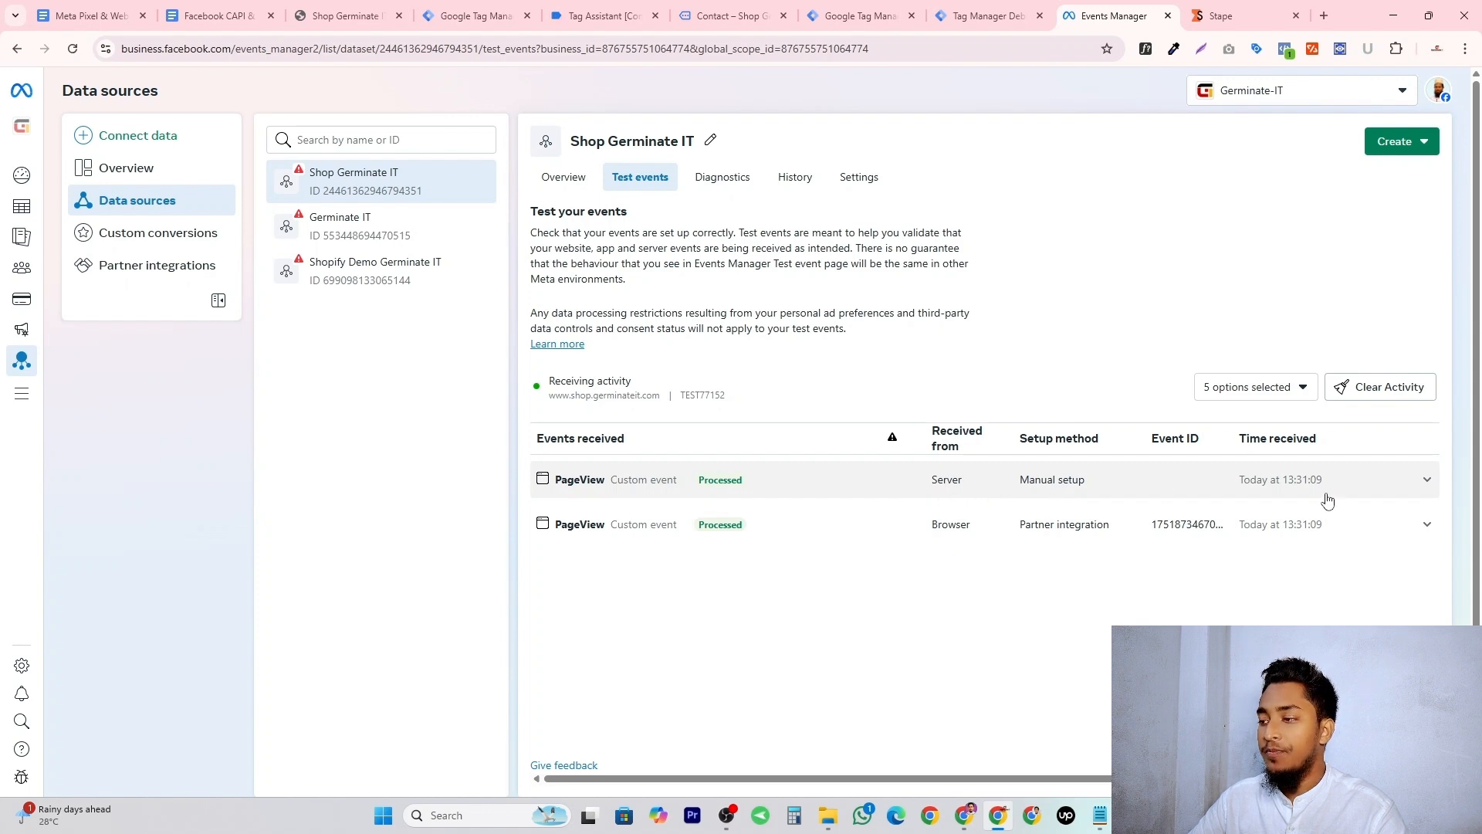
# Expand the server and browser PageView test events and compare their details.
pyautogui.click(1427, 481)
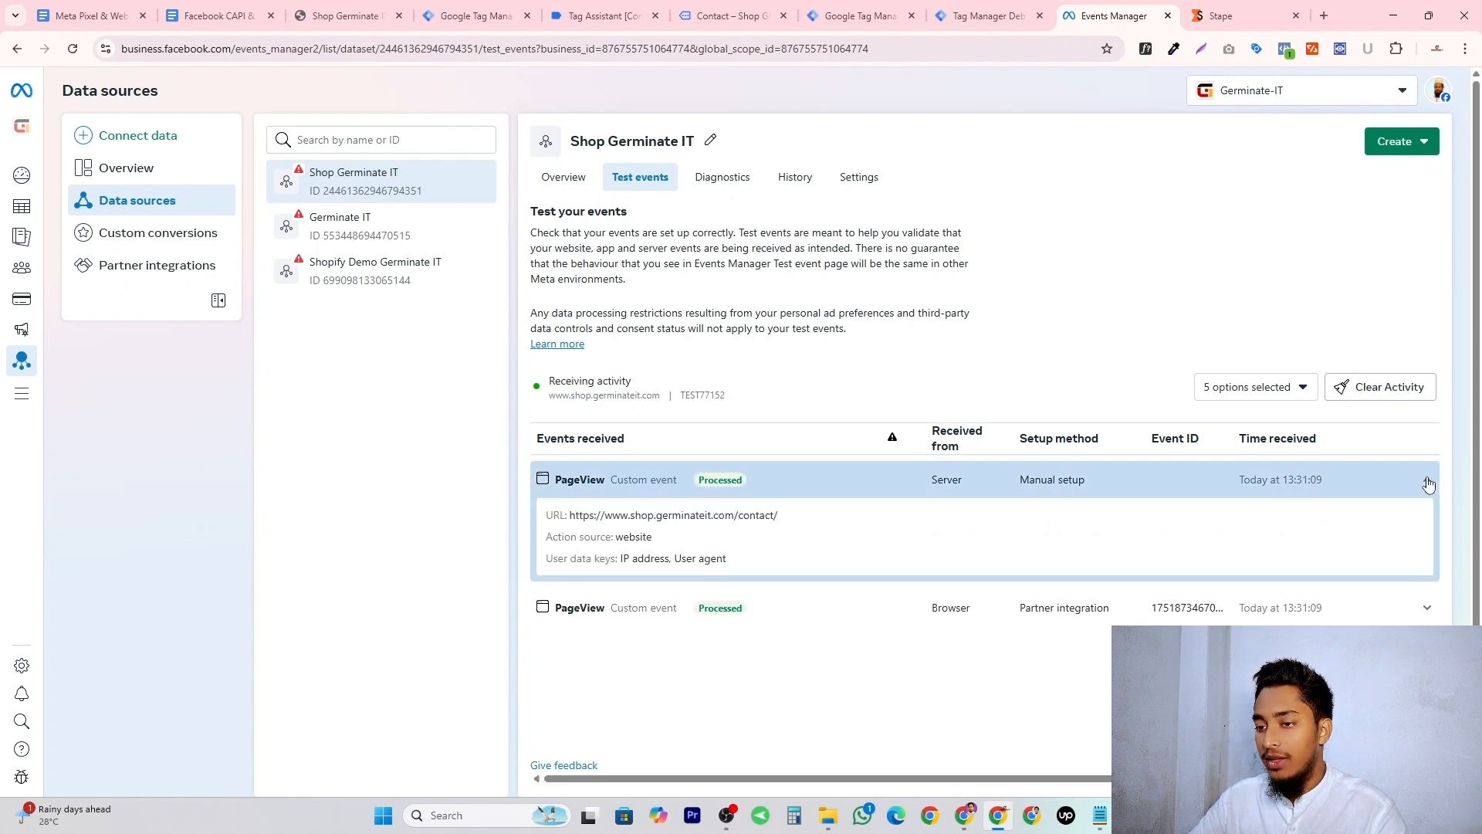
pyautogui.click(1427, 607)
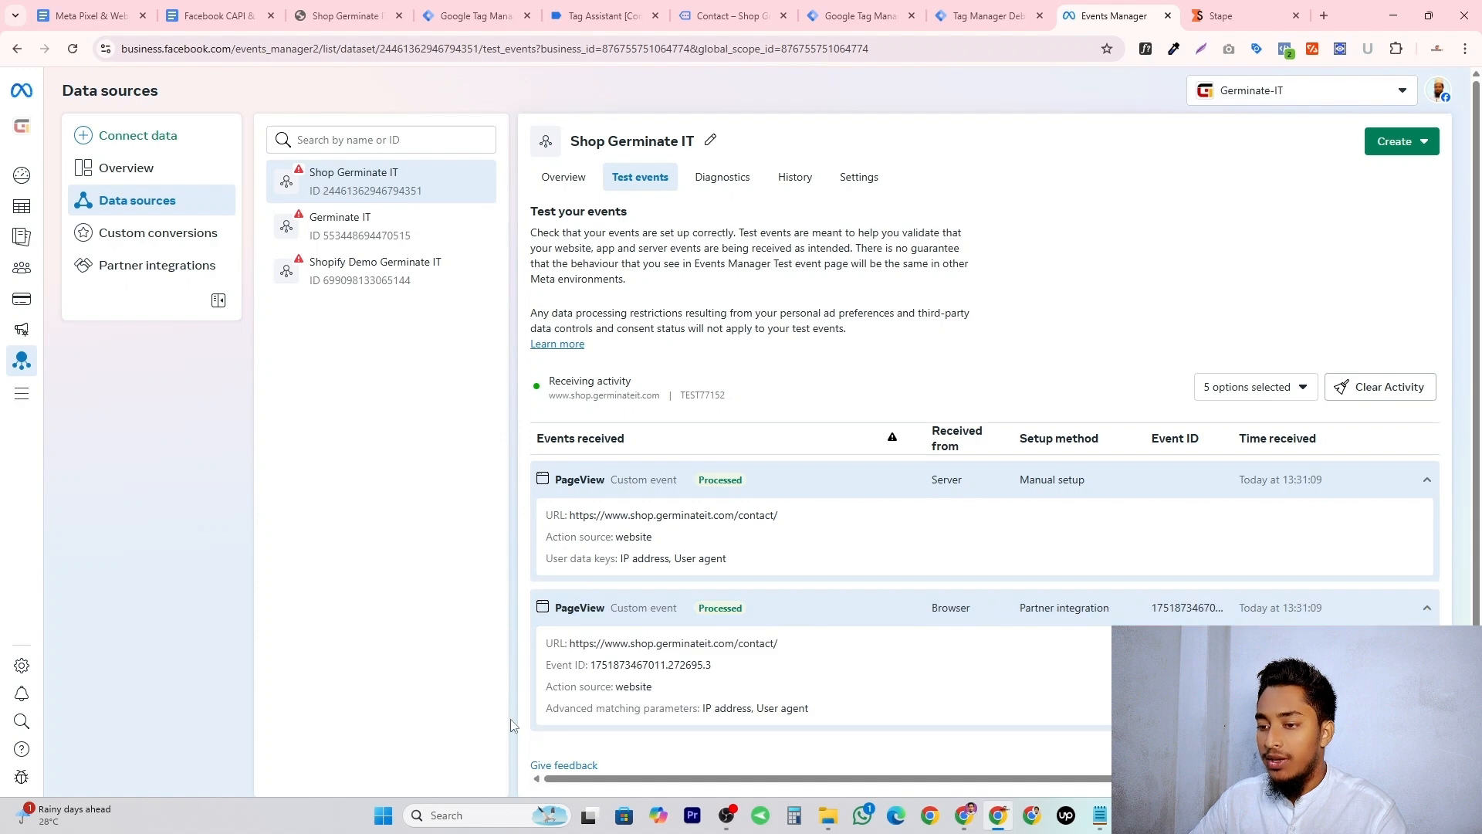
pyautogui.moveTo(592, 667); pyautogui.dragTo(722, 667)
pyautogui.click(721, 667)
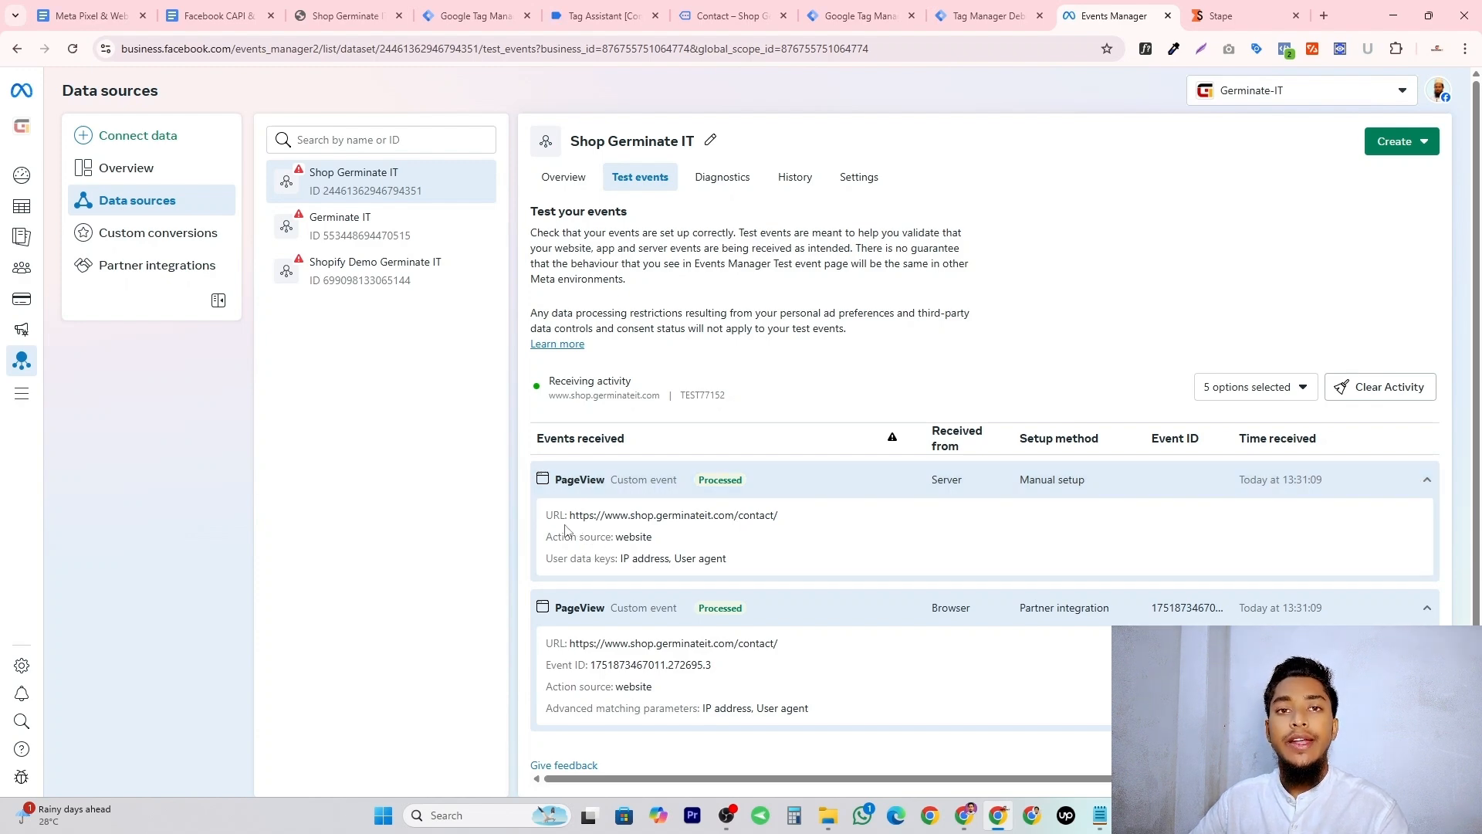
# Examine how the browser PageView's Event ID is composed, comparing it with the server PageView's parameters.
pyautogui.scroll(-1, 611, 533)
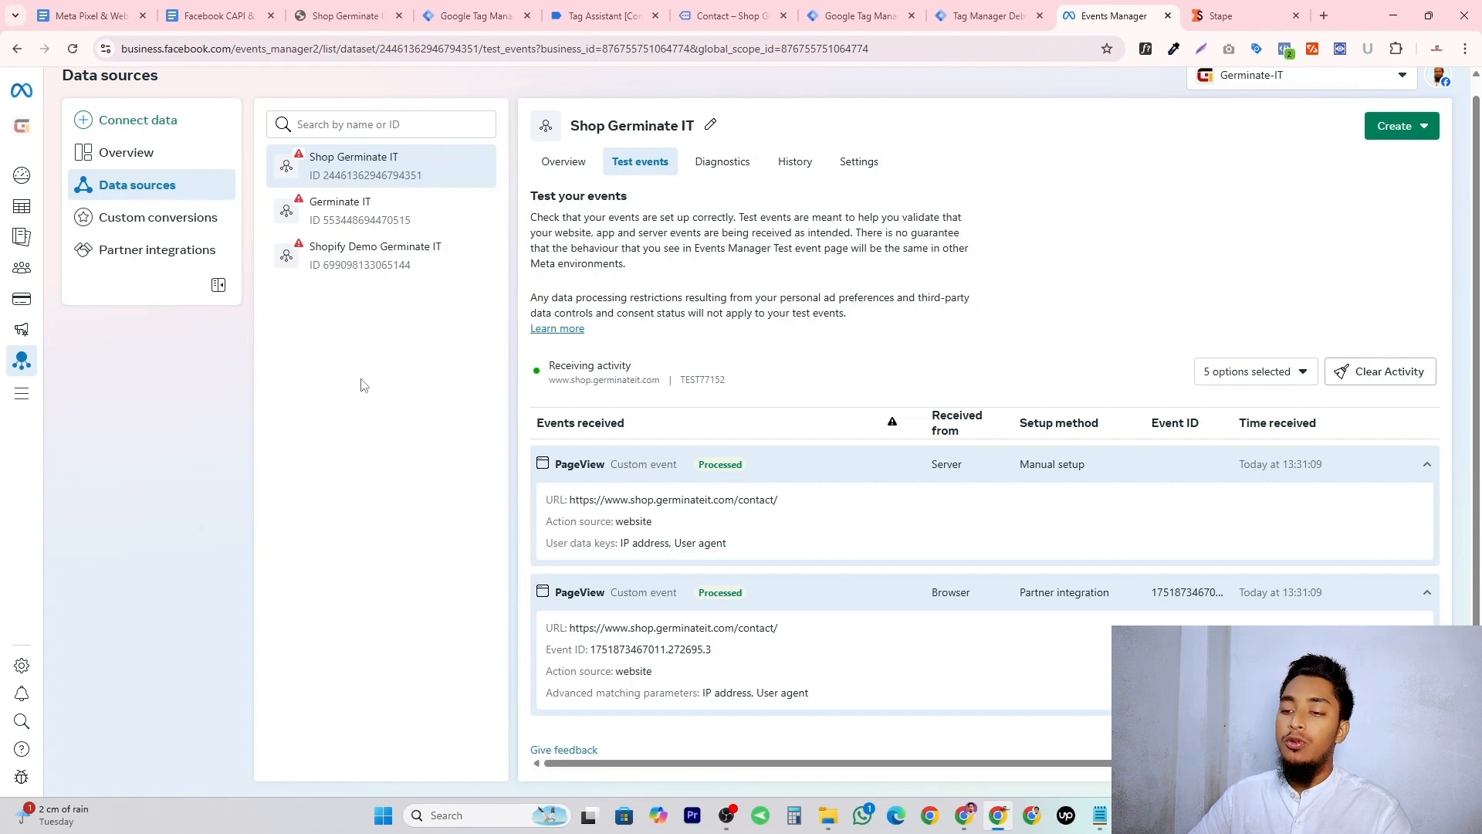
pyautogui.moveTo(591, 649)
pyautogui.mouseDown()
pyautogui.moveTo(734, 655)
pyautogui.moveTo(597, 647)
pyautogui.mouseUp()
pyautogui.click(593, 648)
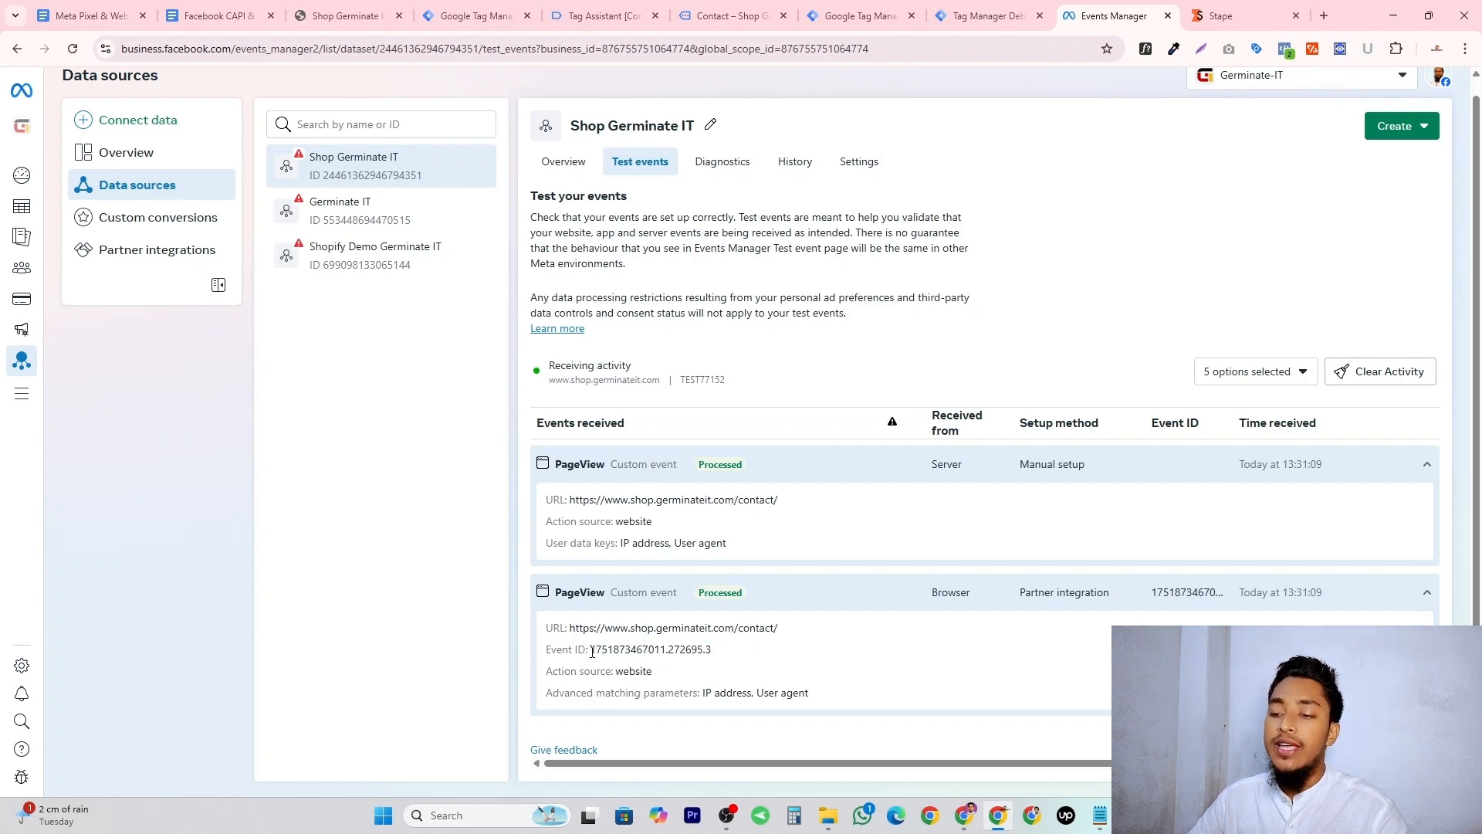
pyautogui.moveTo(592, 651); pyautogui.dragTo(655, 649)
pyautogui.click(590, 651)
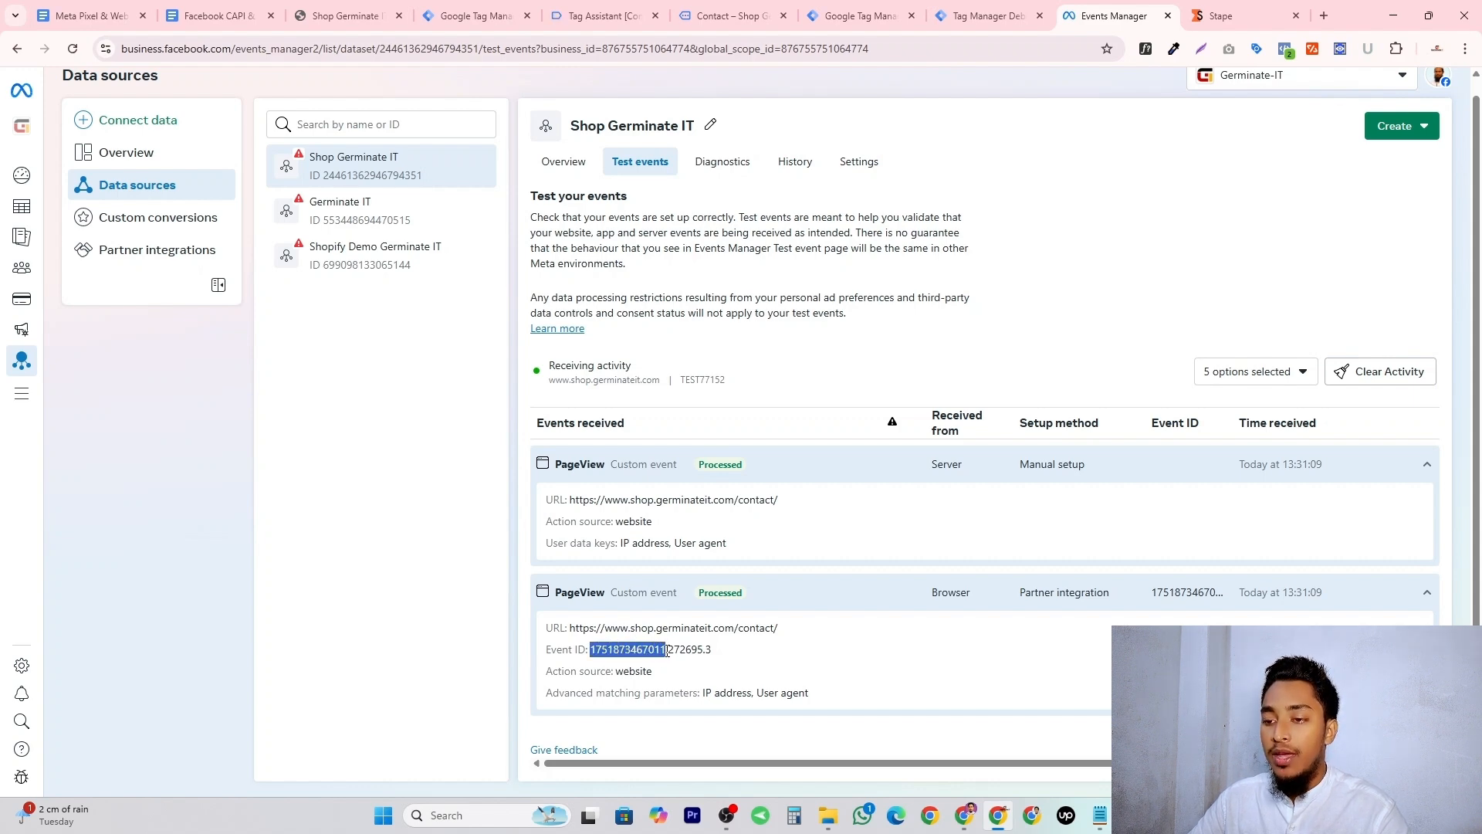
pyautogui.click(590, 651)
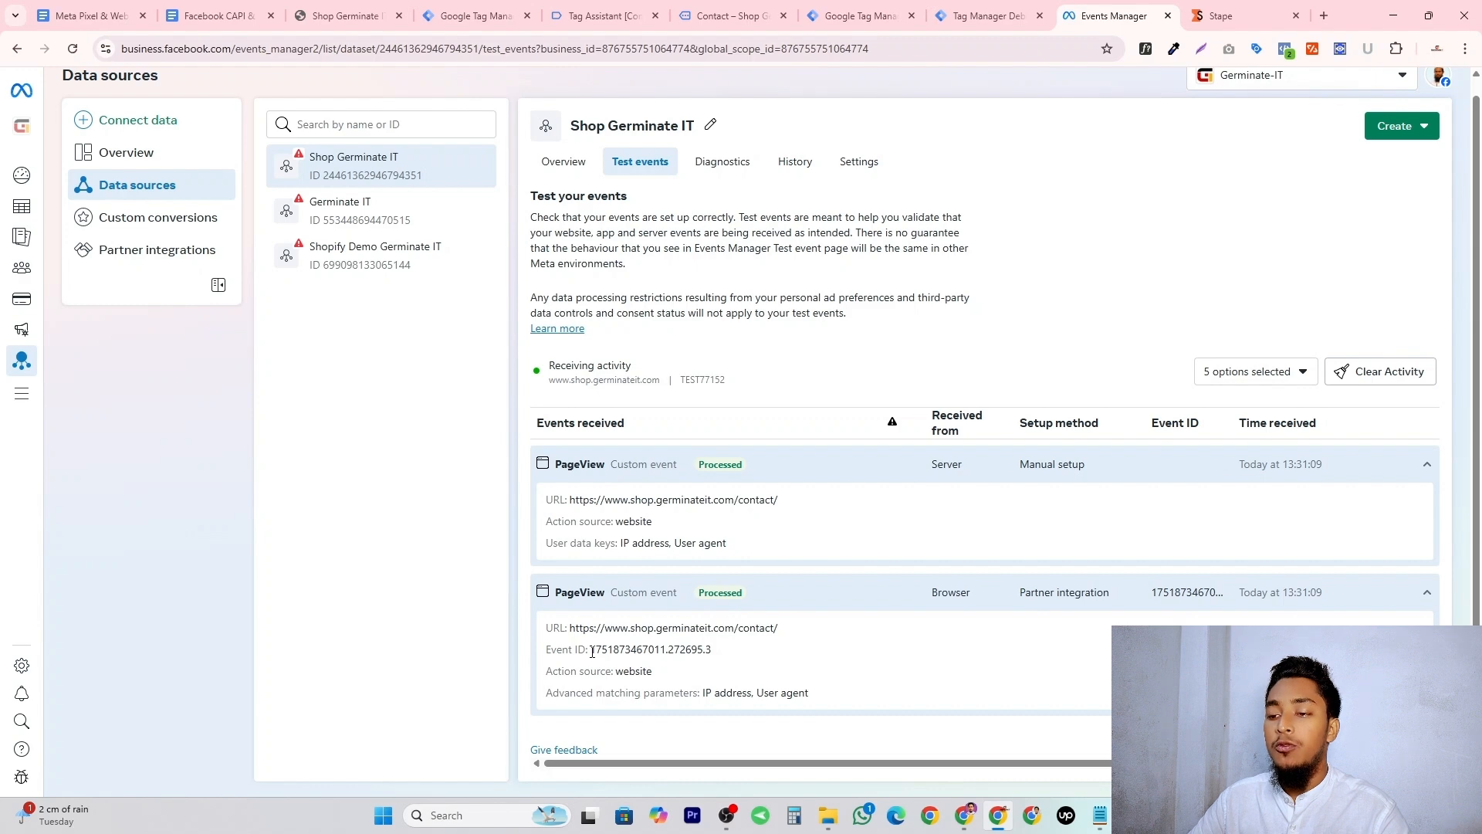
pyautogui.moveTo(592, 651); pyautogui.dragTo(666, 651)
pyautogui.click(676, 650)
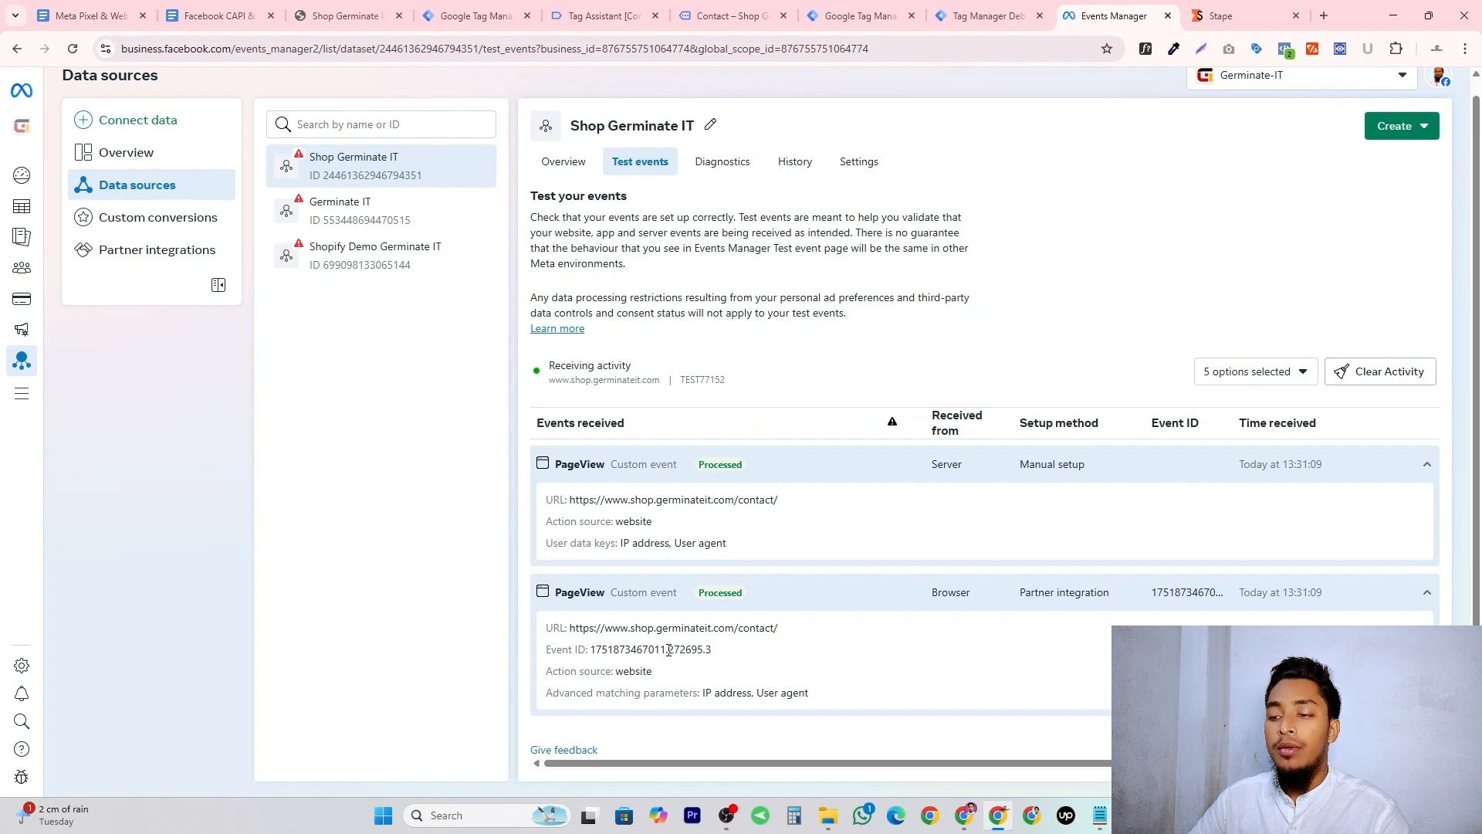
pyautogui.moveTo(669, 650); pyautogui.dragTo(728, 656)
pyautogui.click(727, 657)
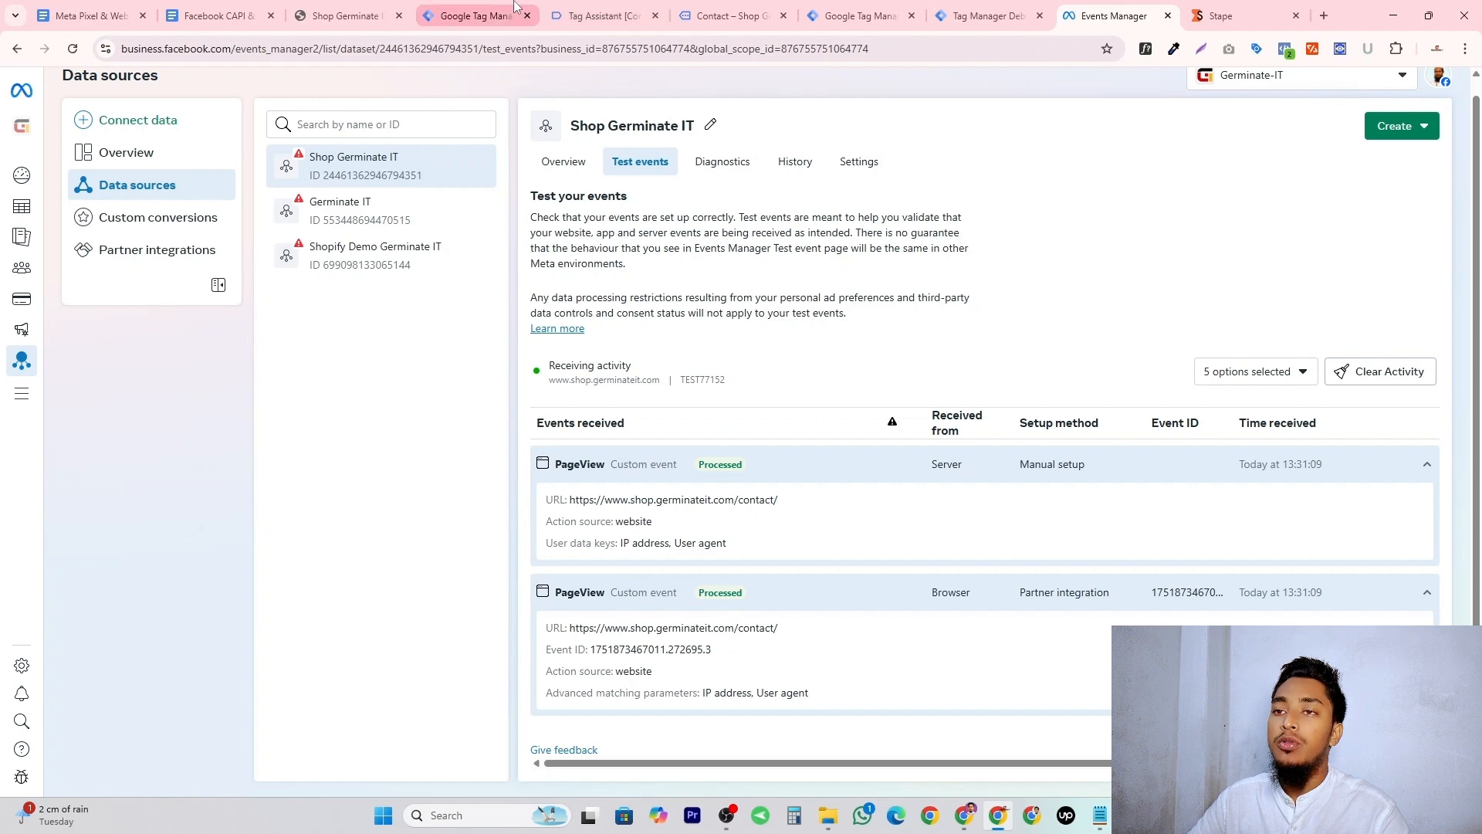
# Open the FF SS - Config Tag for editing in the web container in Google Tag Manager.
pyautogui.click(472, 15)
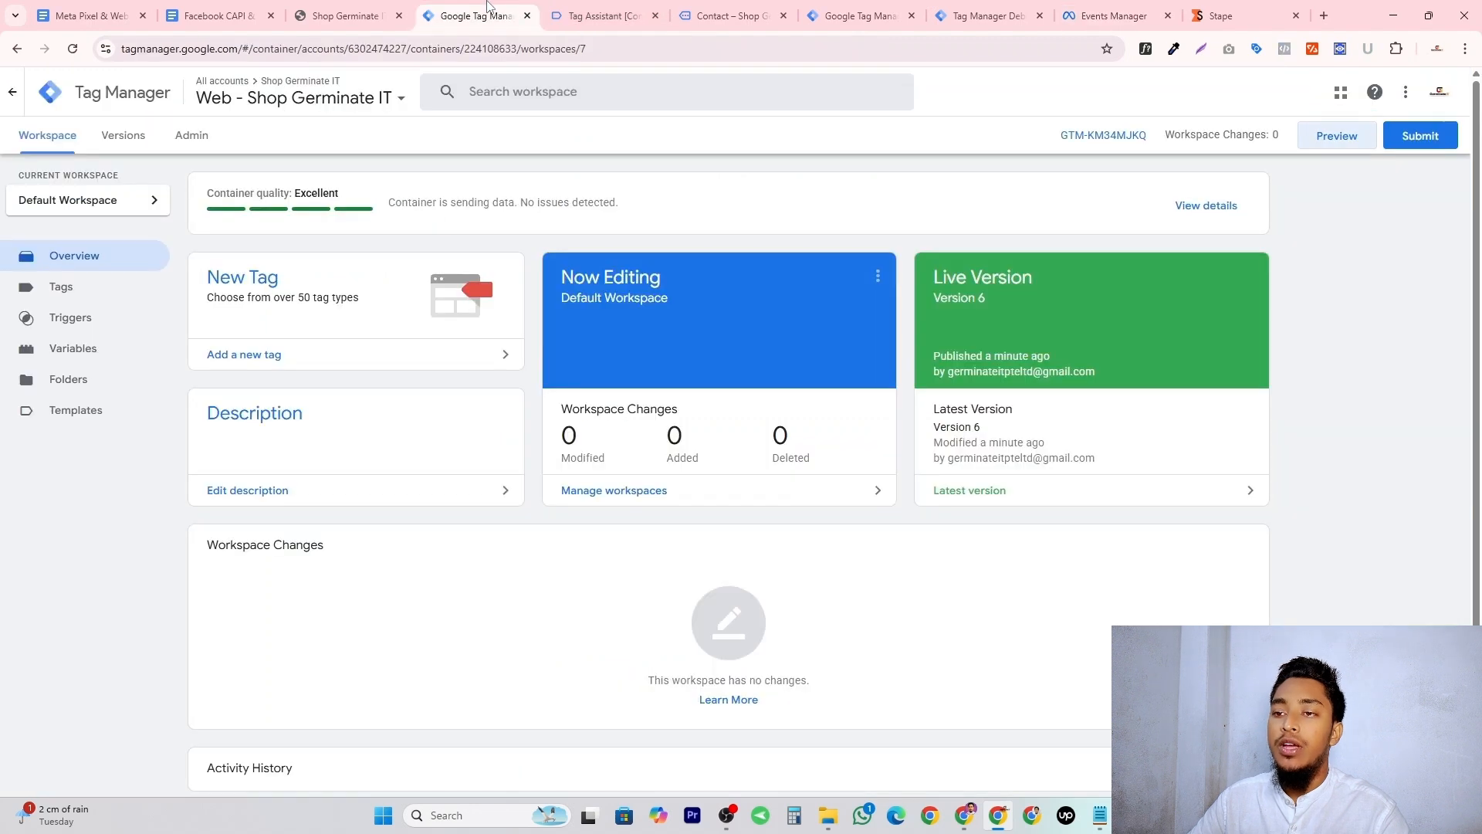
pyautogui.click(143, 292)
pyautogui.click(291, 482)
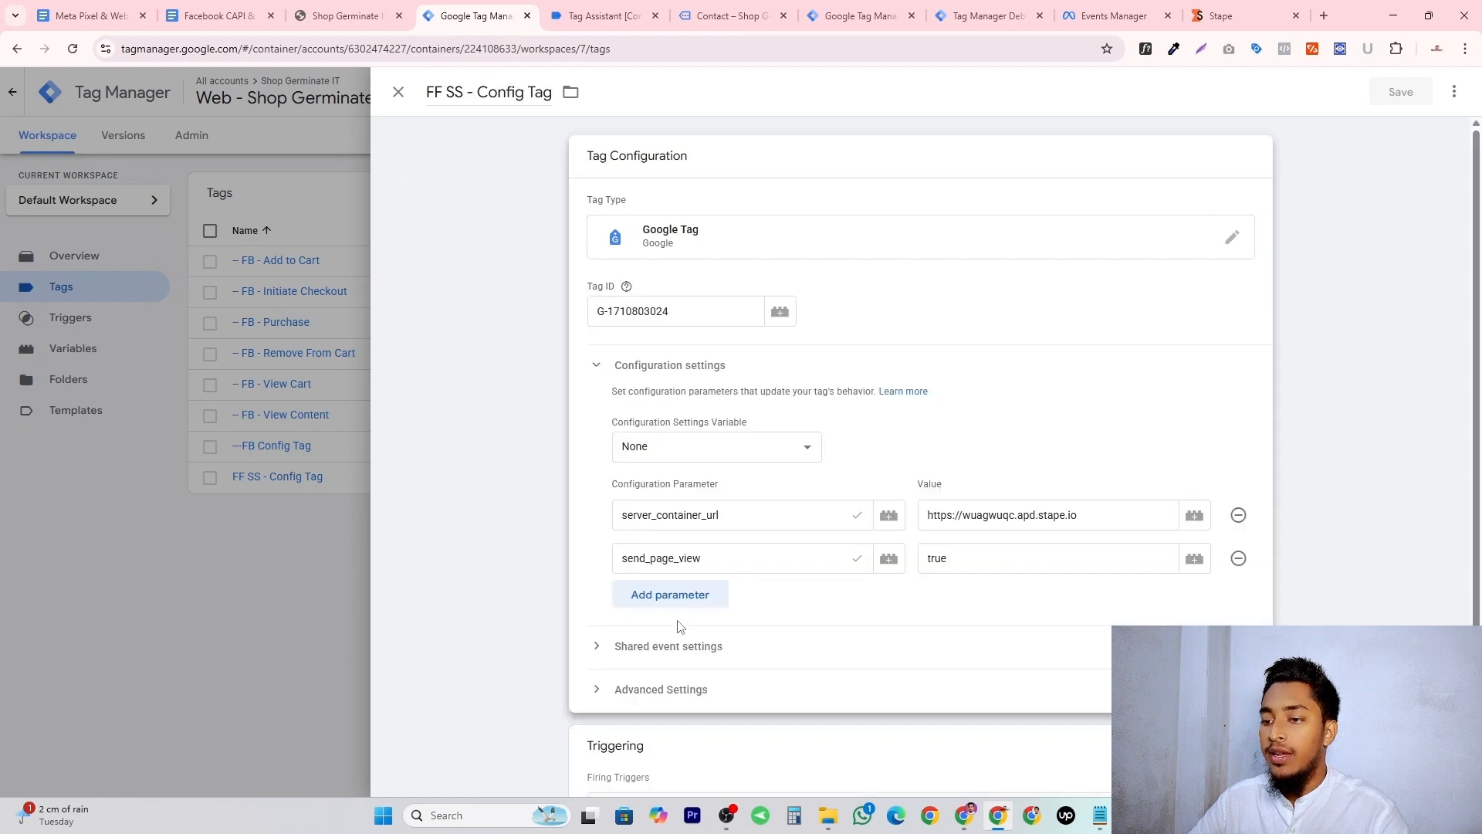
# Add an event_id configuration parameter with the value {{Event Id}} to the FF SS - Config Tag and save the tag.
pyautogui.click(693, 597)
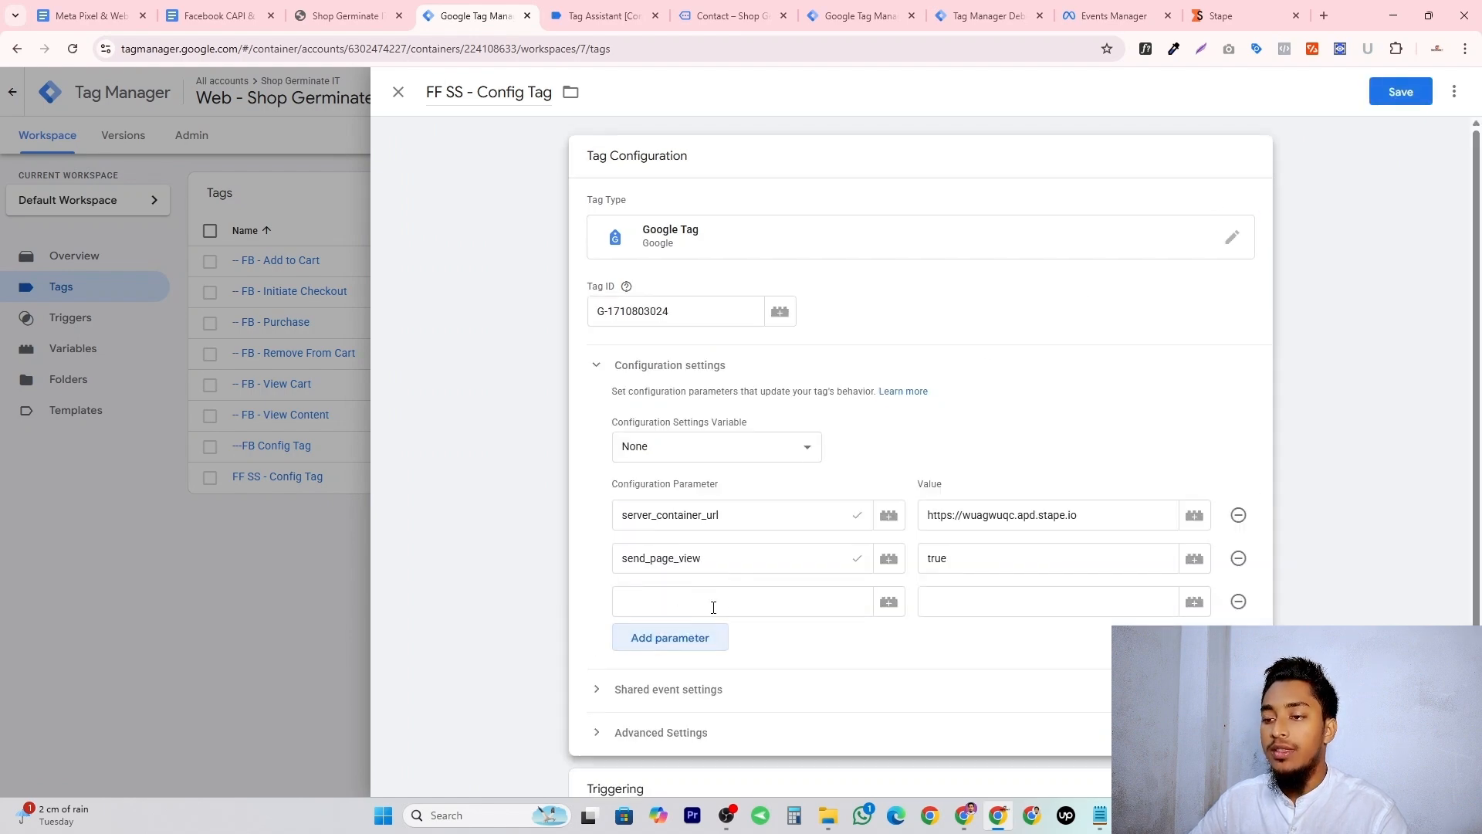
pyautogui.click(713, 607)
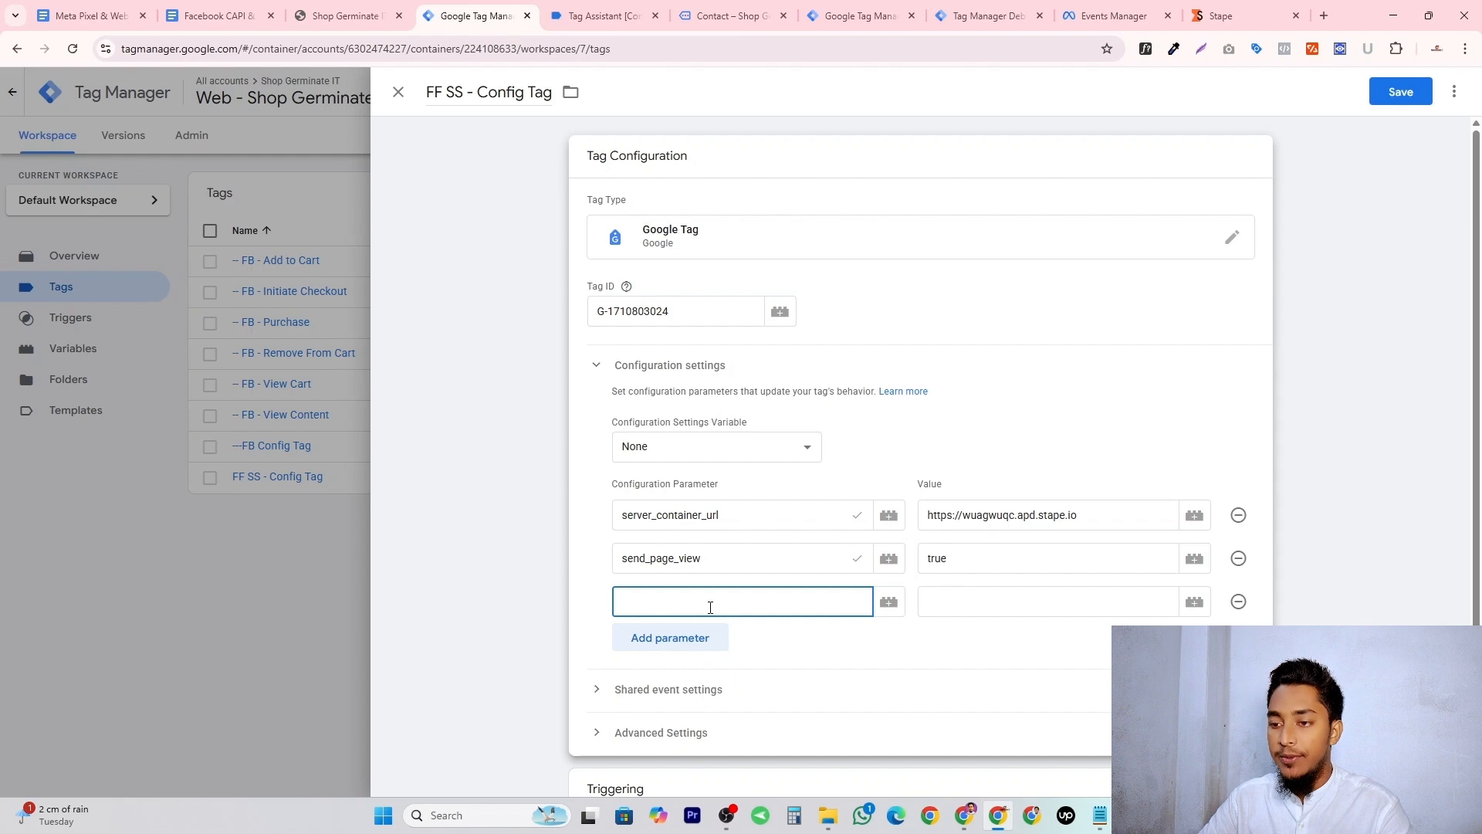
pyautogui.write('event_id')
pyautogui.click(951, 610)
pyautogui.write('{{ev')
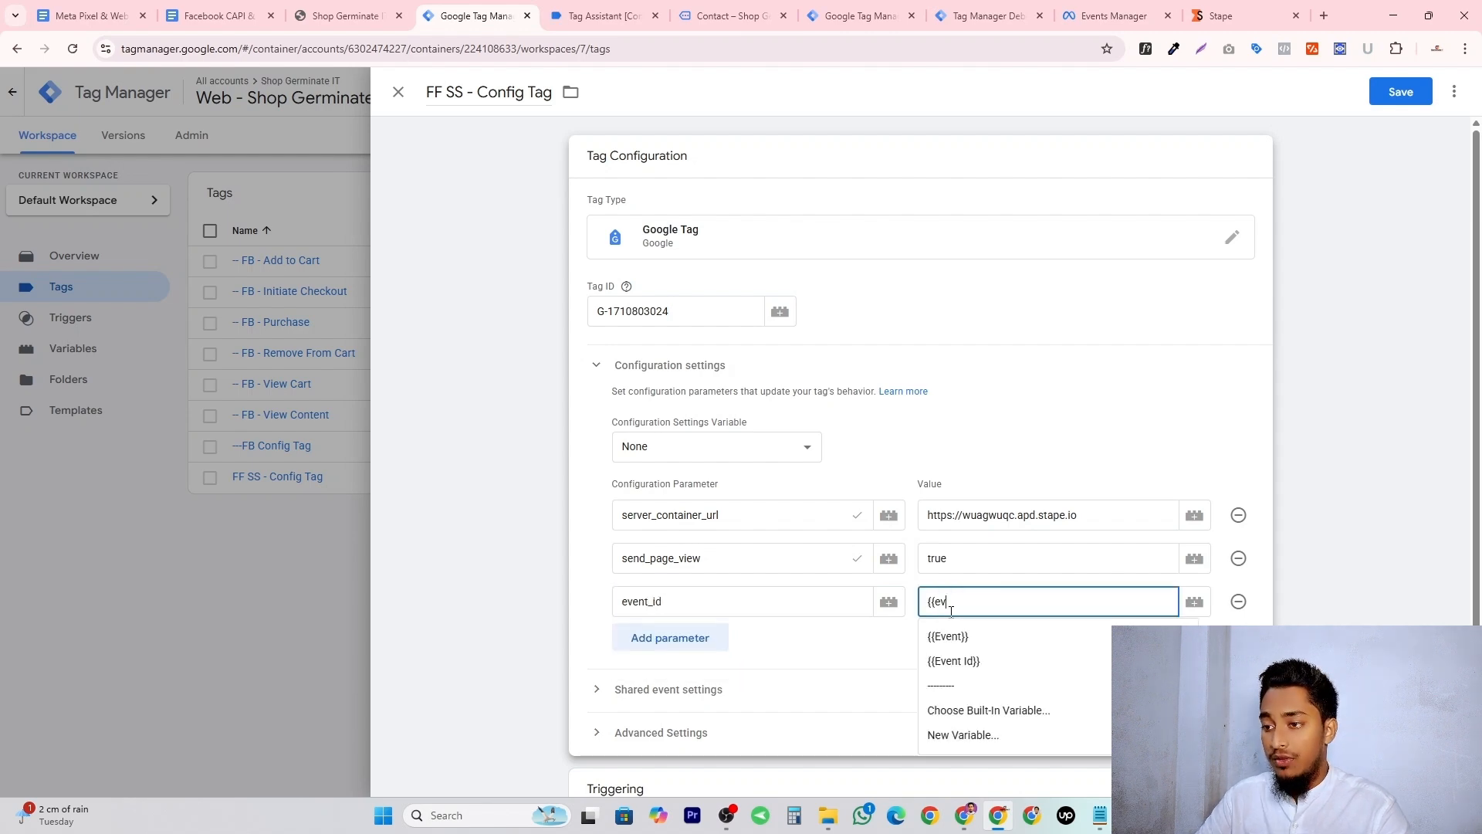
pyautogui.write('ent')
pyautogui.click(965, 662)
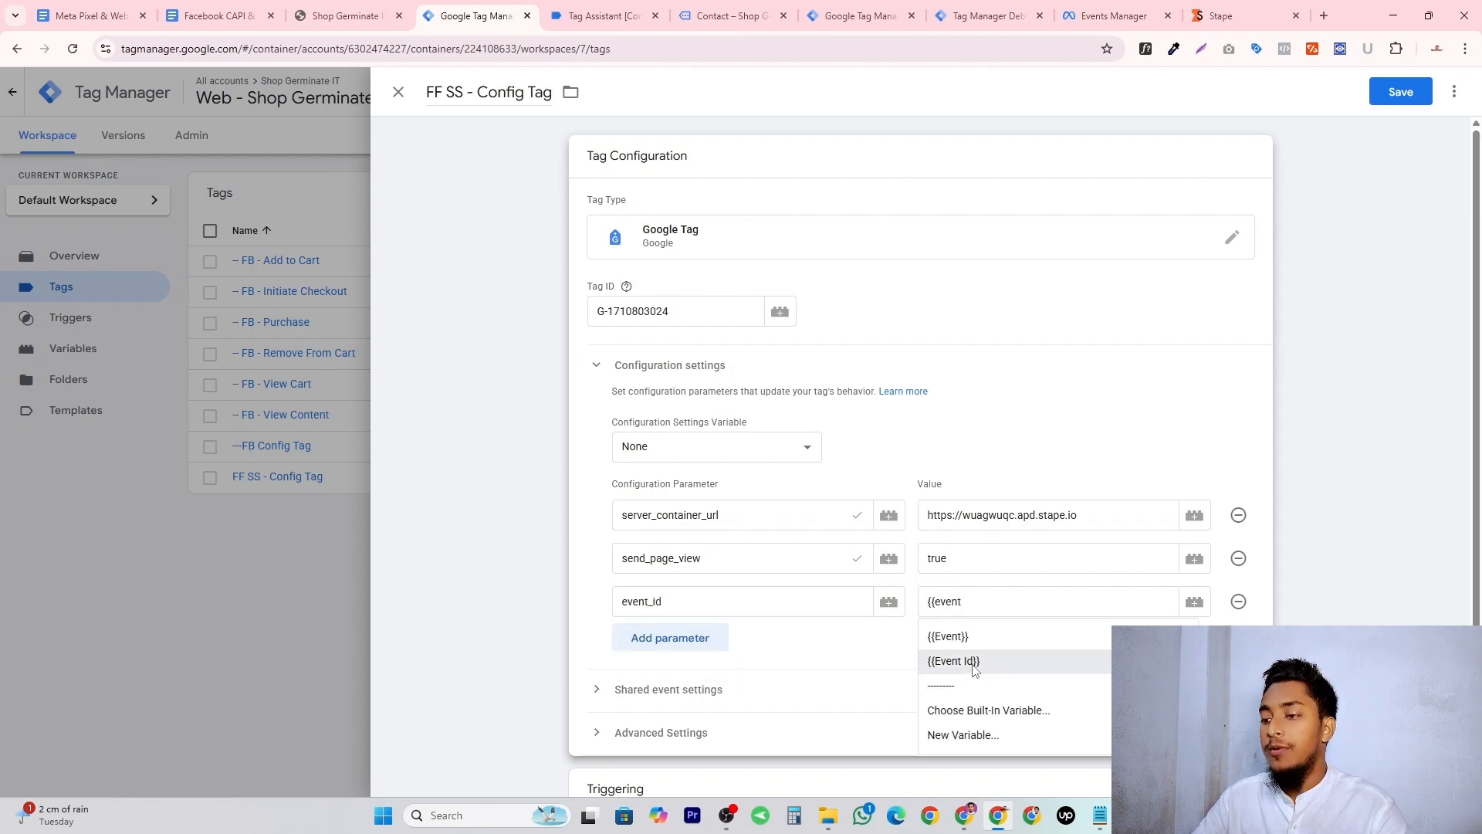
pyautogui.click(1401, 92)
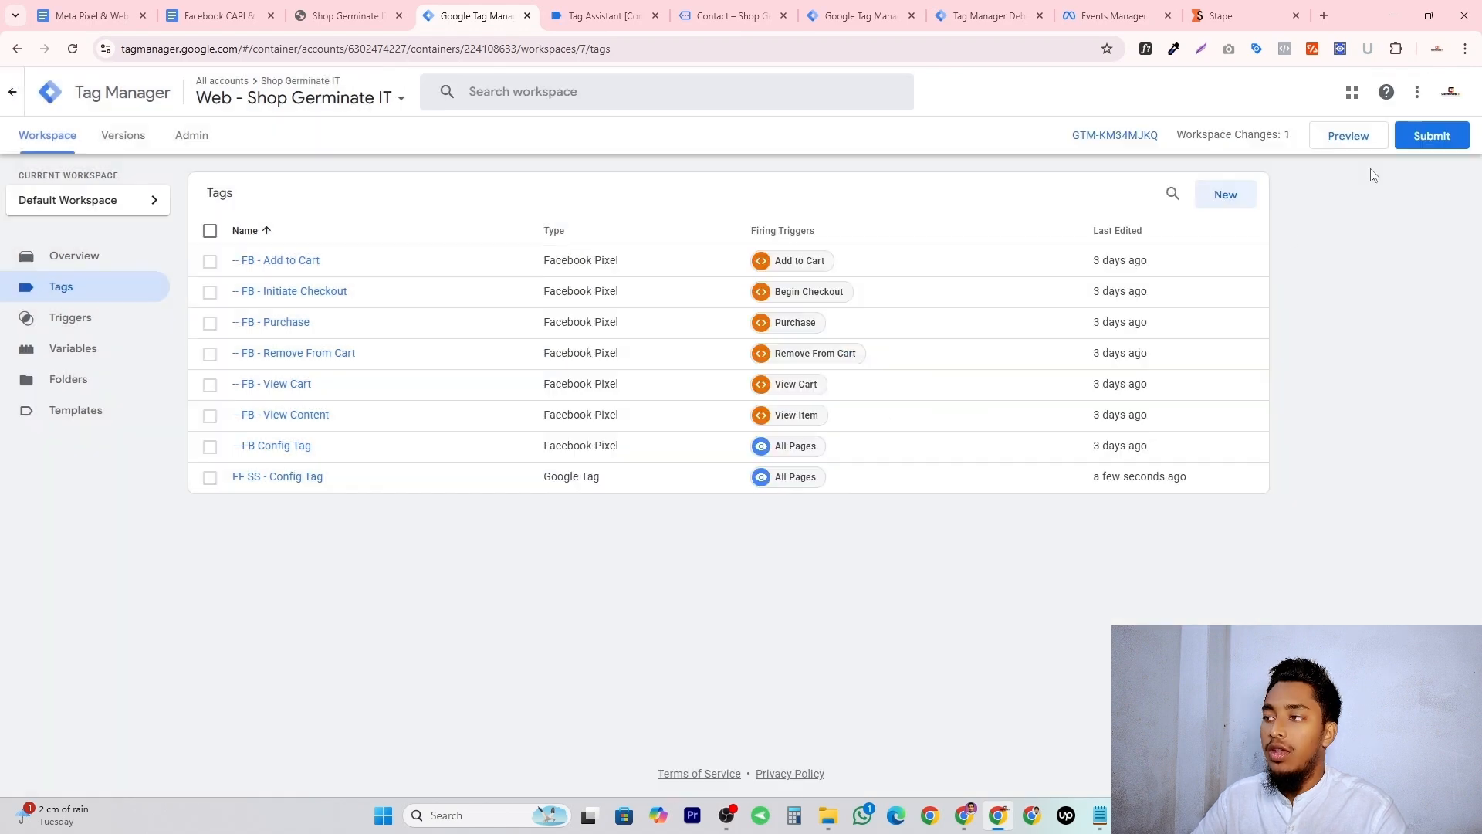
# Publish the web container's workspace changes and return to the workspace.
pyautogui.click(1409, 136)
pyautogui.click(1416, 96)
pyautogui.click(63, 140)
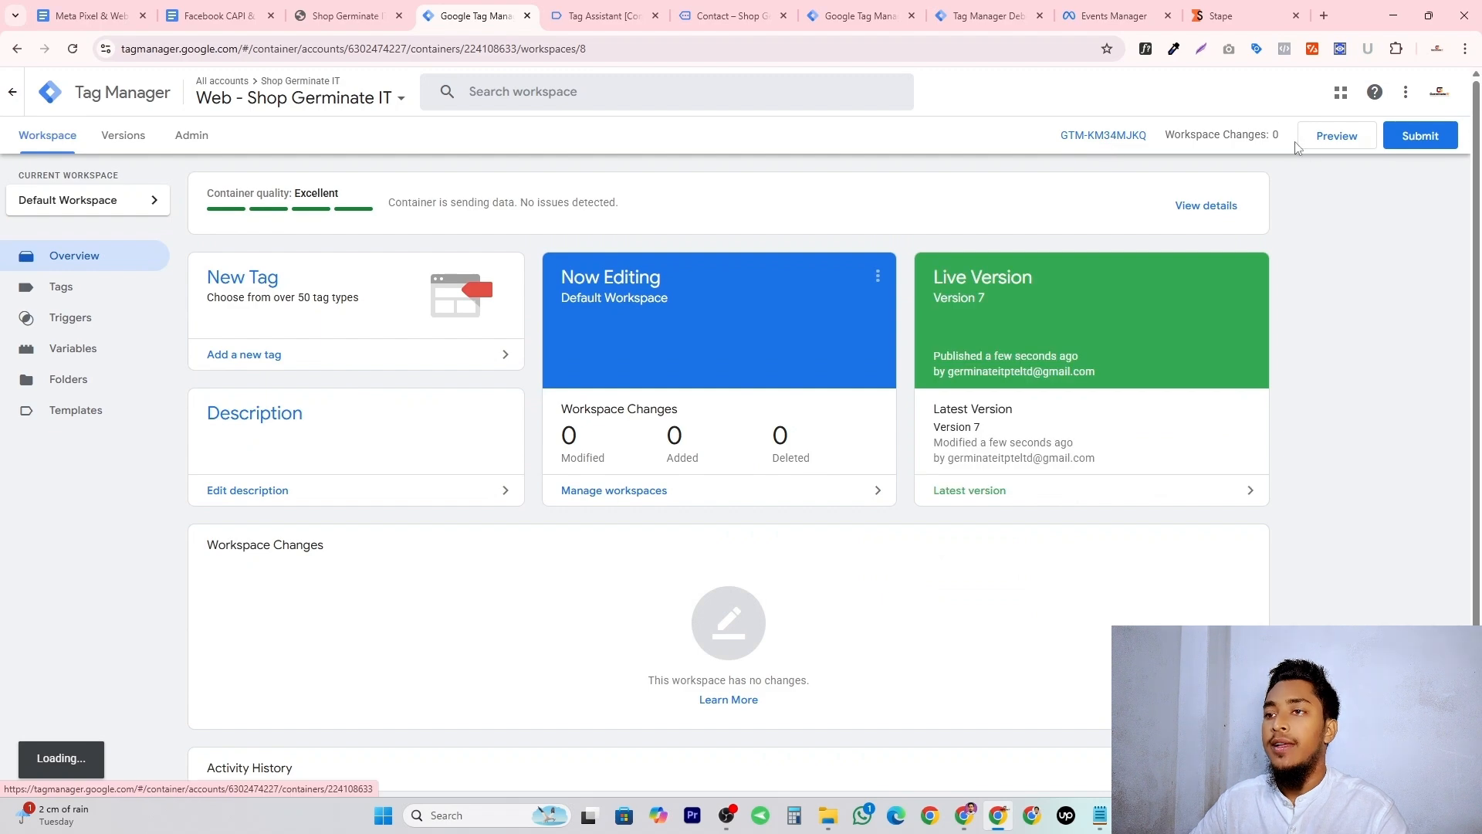
# Preview the web container on the shop site and open the newest page_view event in the server container's debug view.
pyautogui.click(1341, 137)
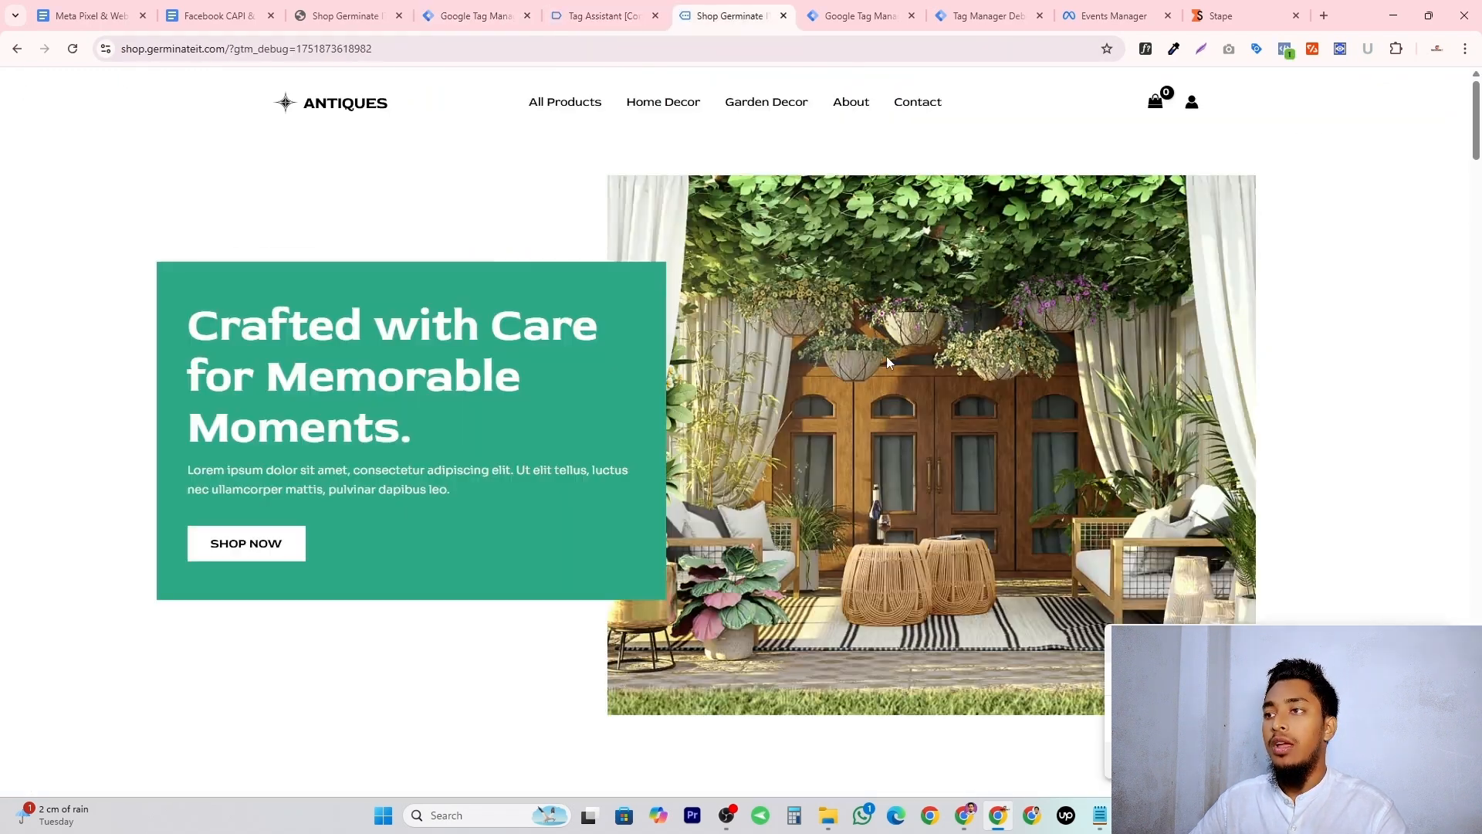
pyautogui.click(958, 17)
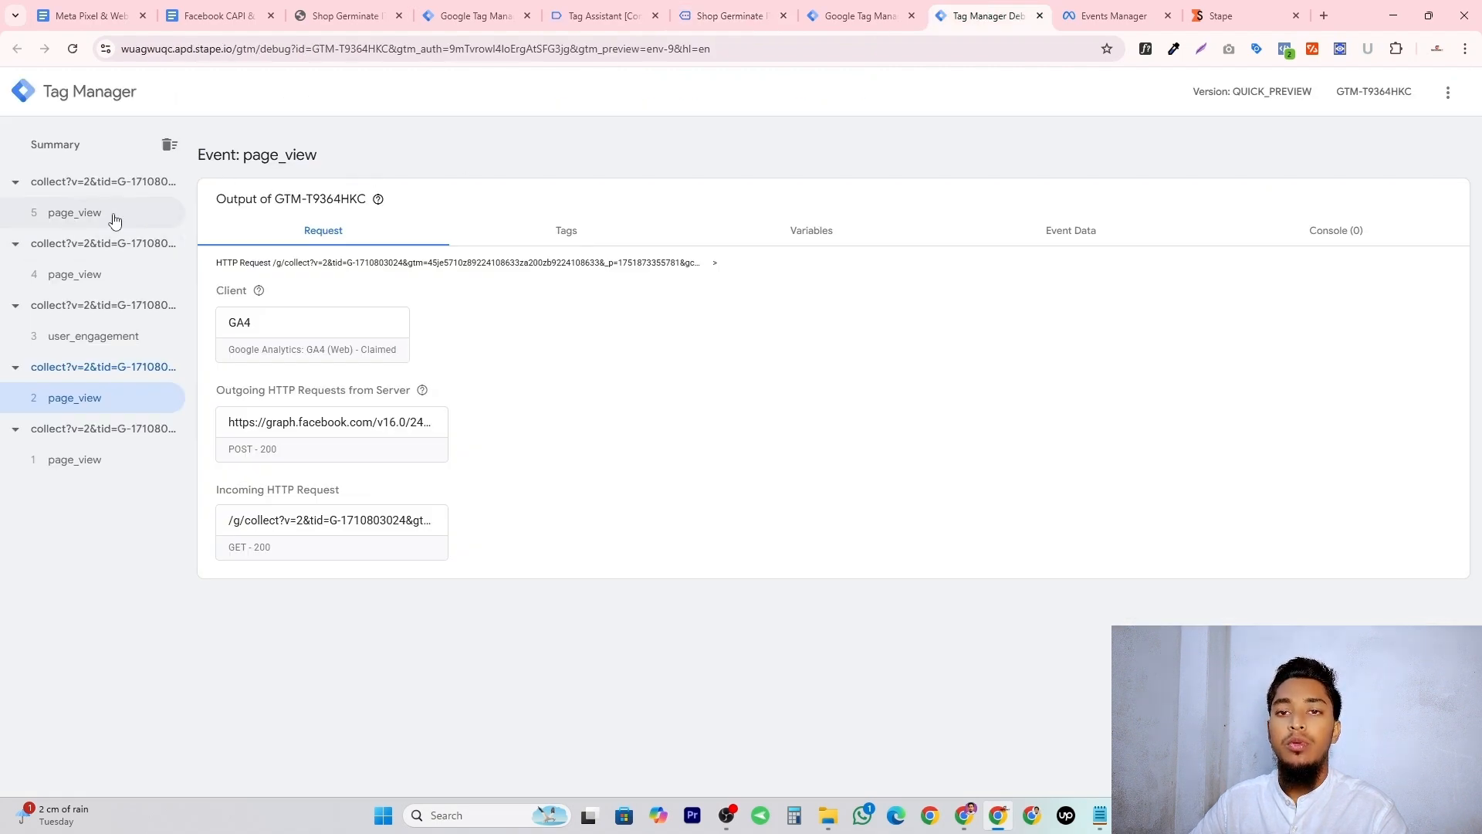
pyautogui.click(53, 214)
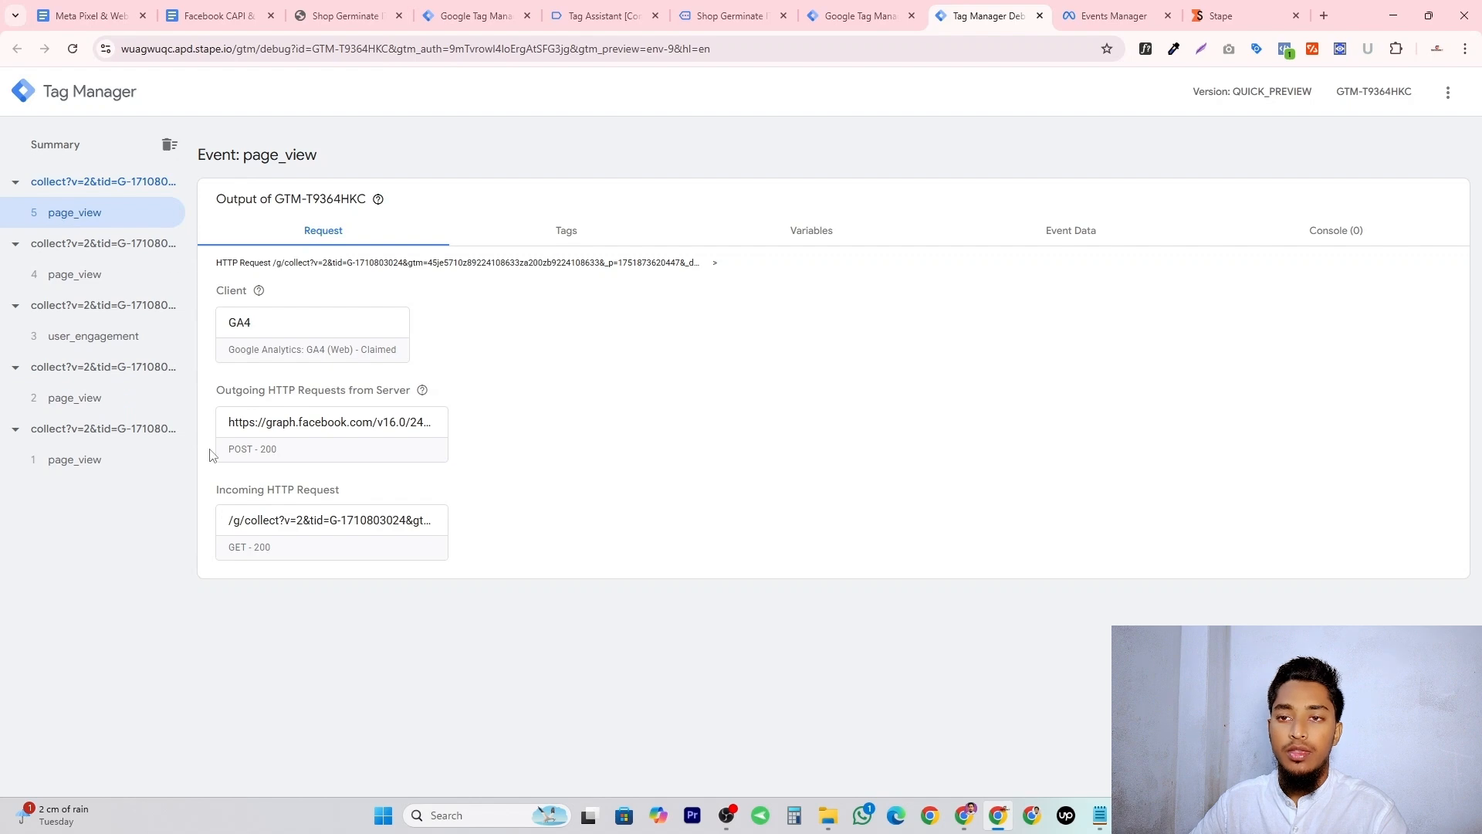
# Expand the newest server PageView test event in Events Manager and search the page for its Event ID.
pyautogui.click(1086, 16)
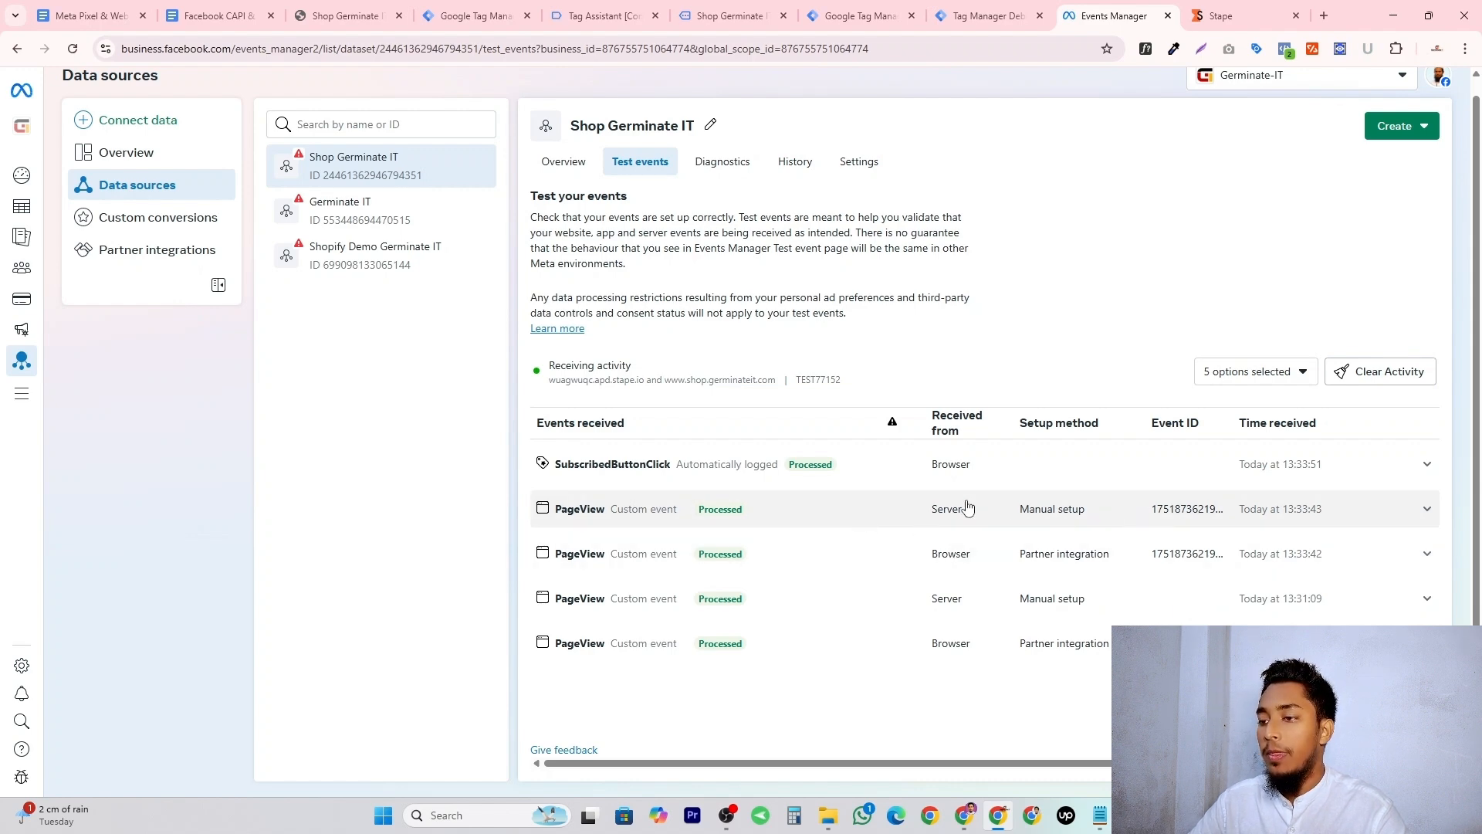
pyautogui.click(1429, 513)
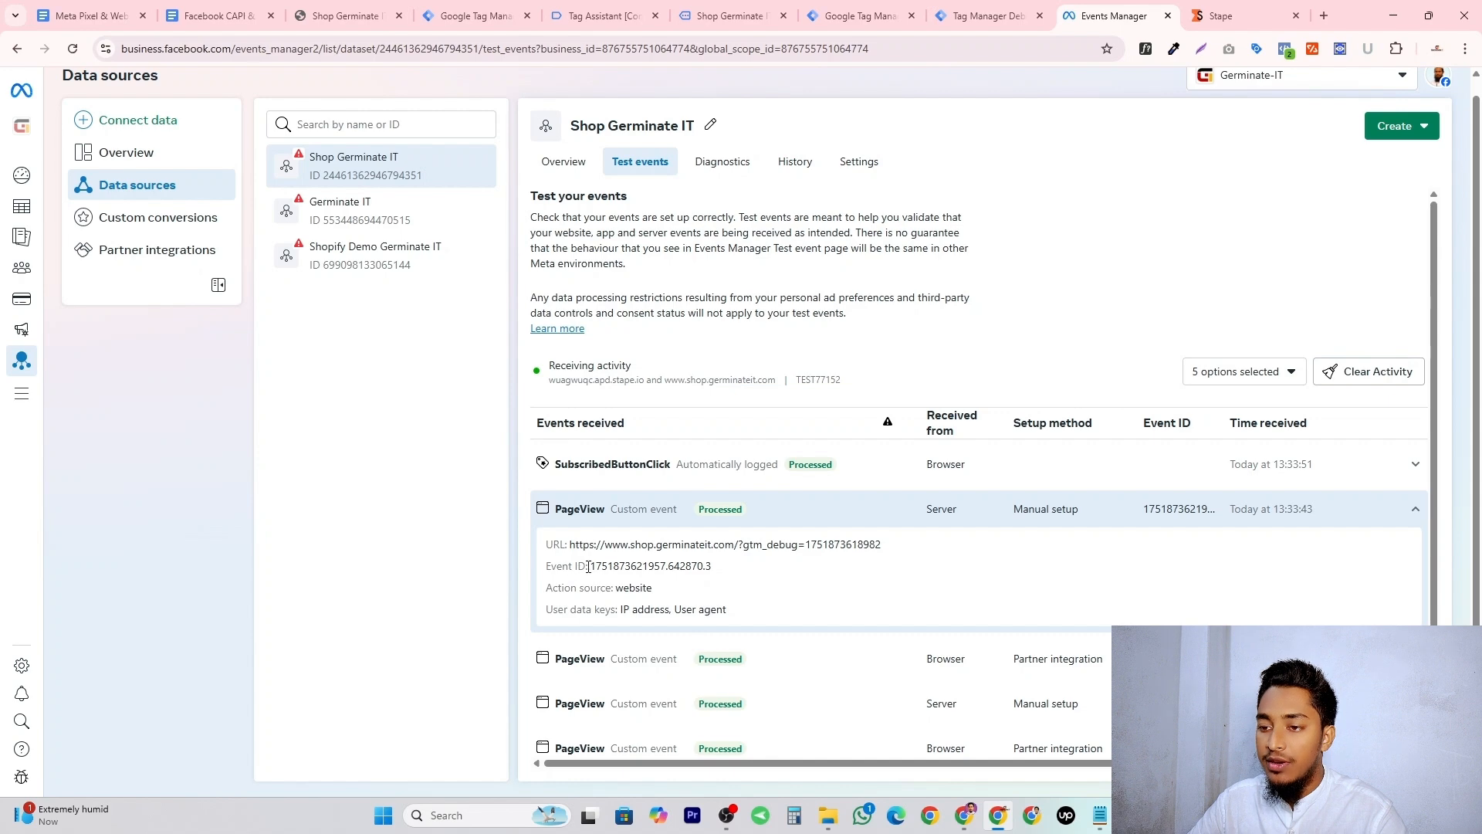
pyautogui.moveTo(588, 567); pyautogui.dragTo(728, 572)
pyautogui.click(586, 569)
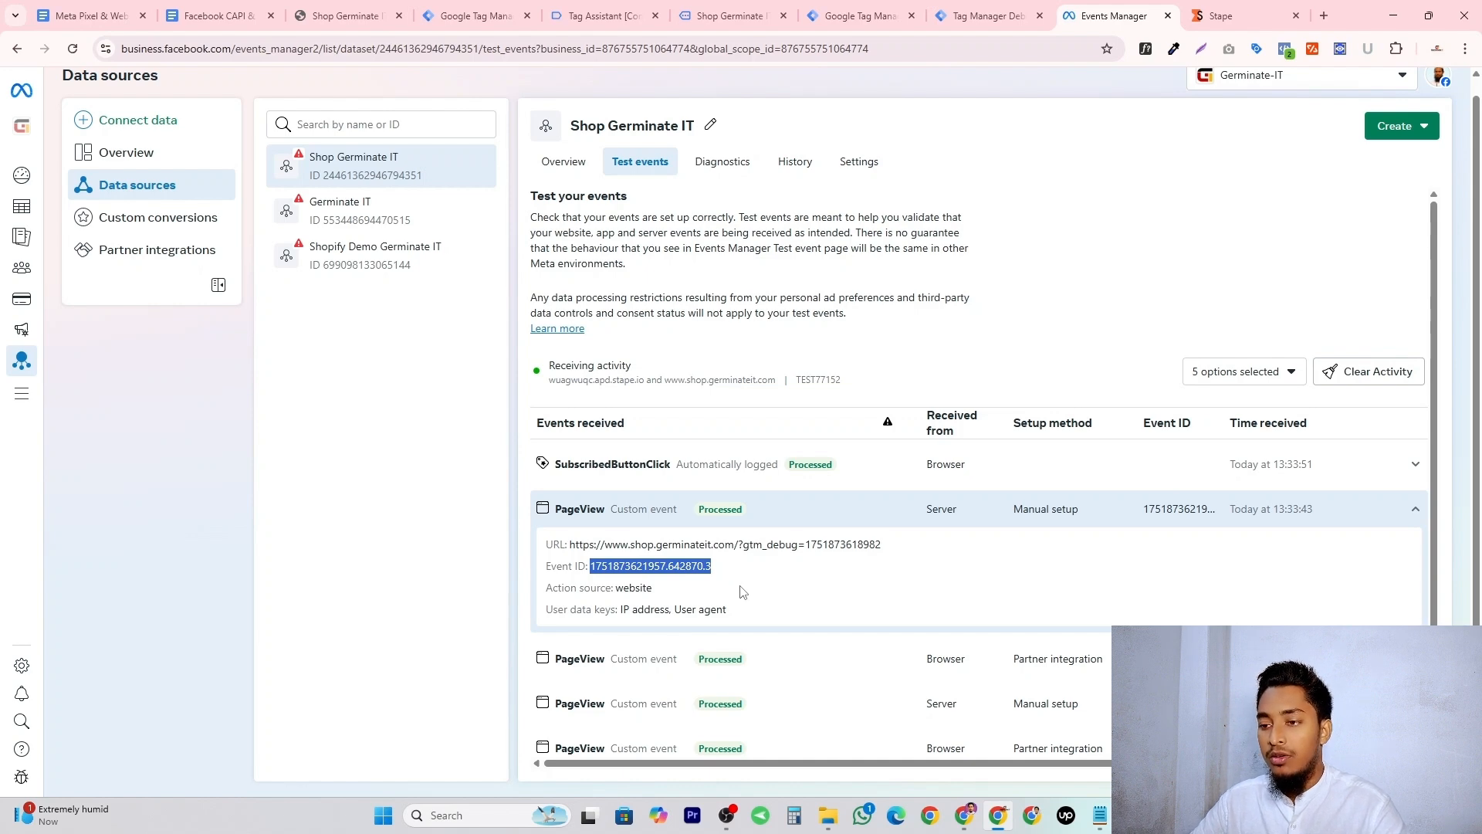
pyautogui.hotkey('ctrl', 'f')
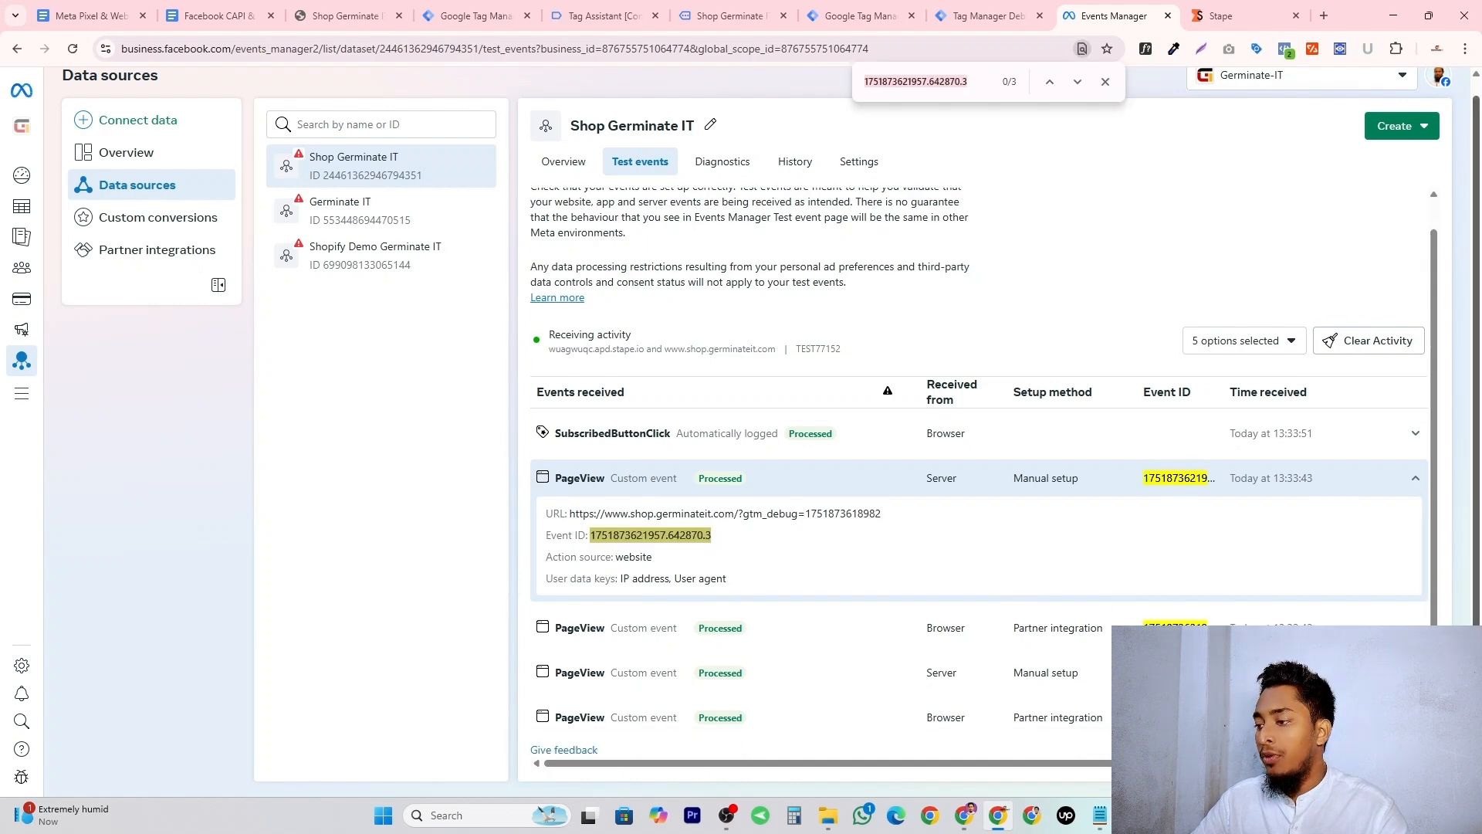
# Expand the matching browser PageView event, compare its Event ID with the server event's, and collapse both events.
pyautogui.click(656, 628)
pyautogui.moveTo(591, 581); pyautogui.dragTo(718, 585)
pyautogui.click(716, 583)
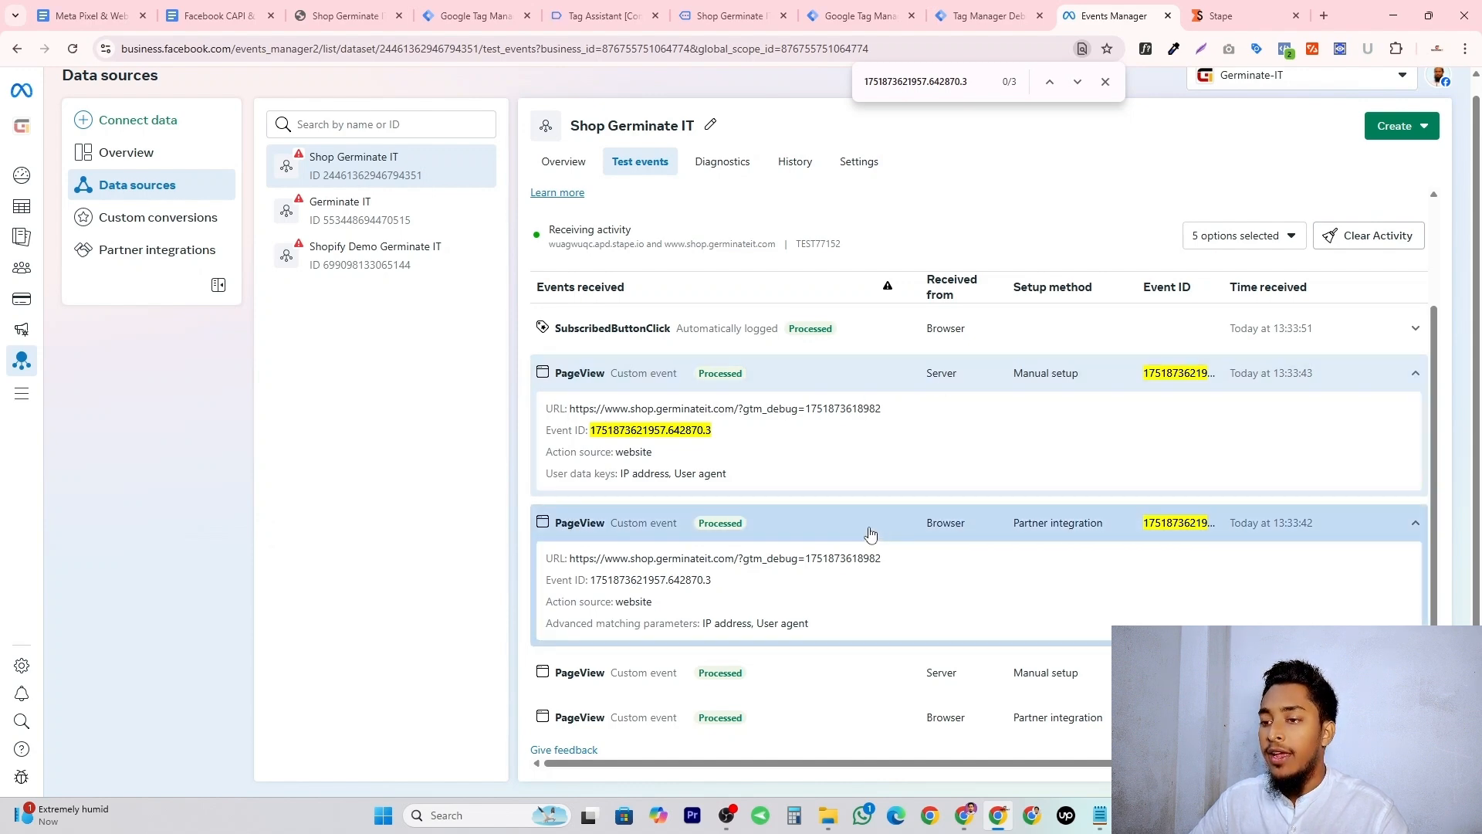
pyautogui.moveTo(715, 584); pyautogui.dragTo(599, 583)
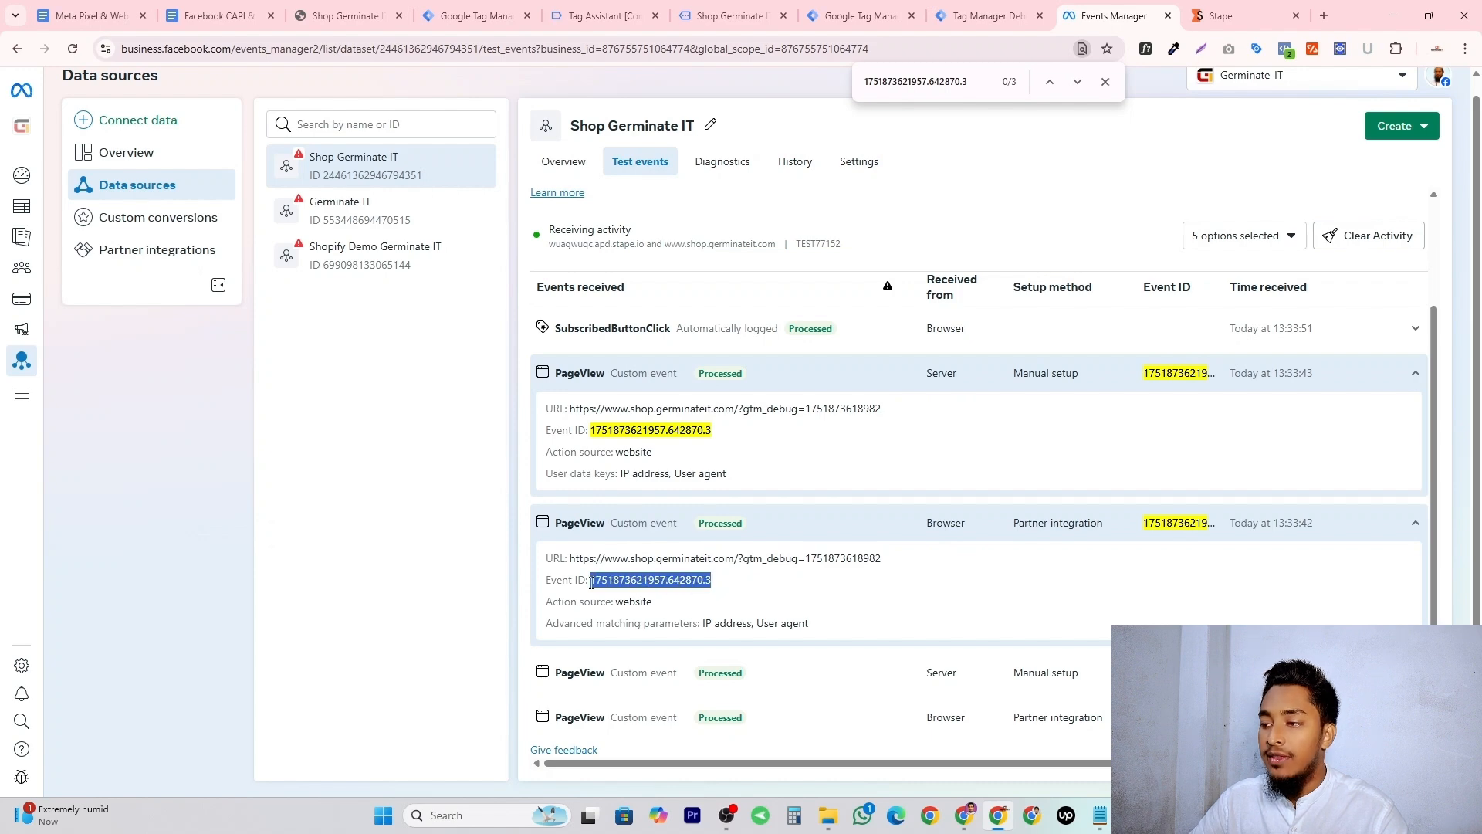
pyautogui.hotkey('ctrl', 'f')
pyautogui.click(1415, 373)
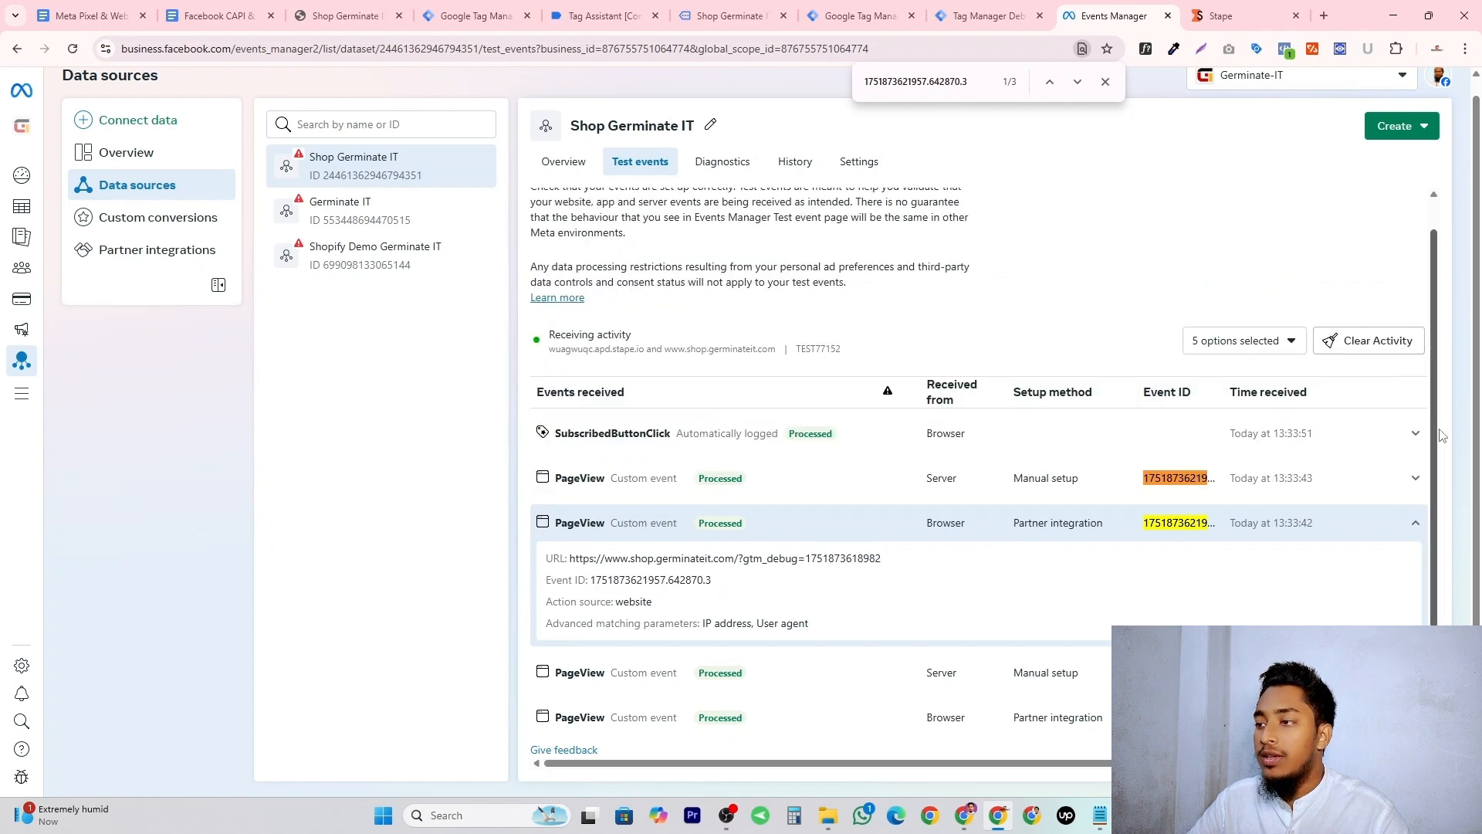
pyautogui.click(1415, 523)
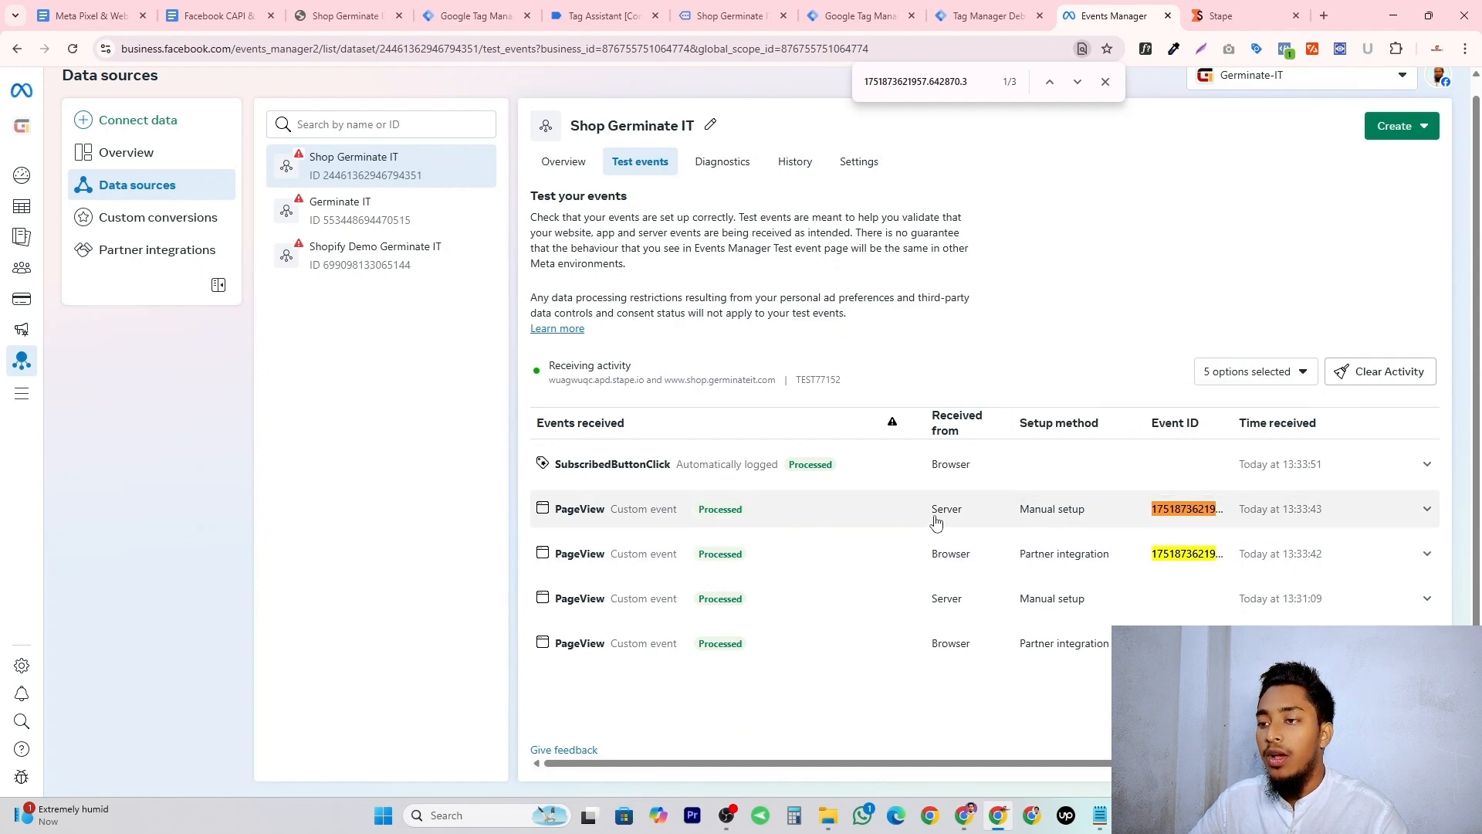
# Return to the web container's tags and check the Tracking Items notes for the first ecommerce event, View Content/View Item.
pyautogui.hotkey('ctrl', '4')
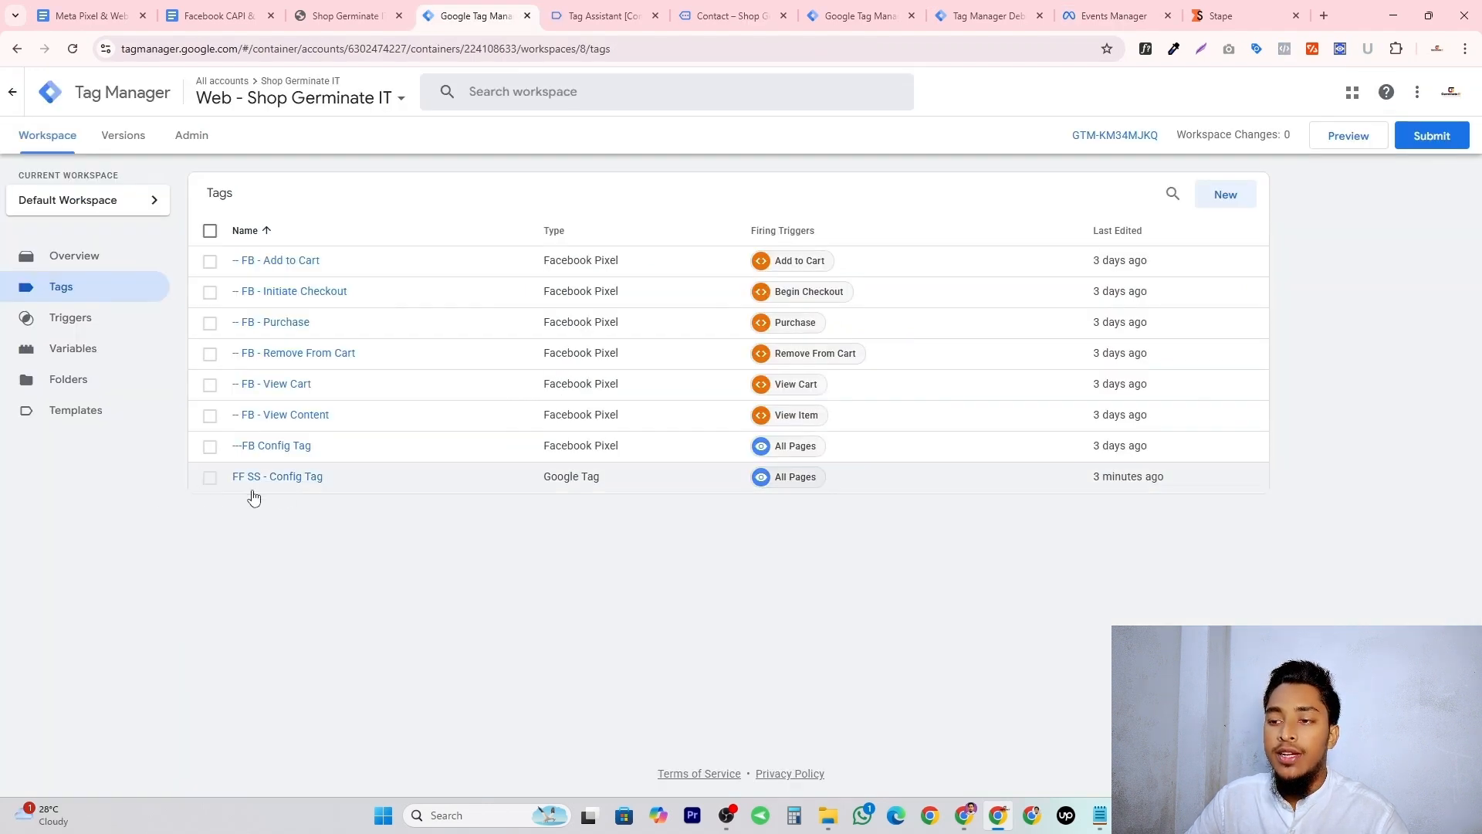
pyautogui.hotkey('alt', 'Tab')
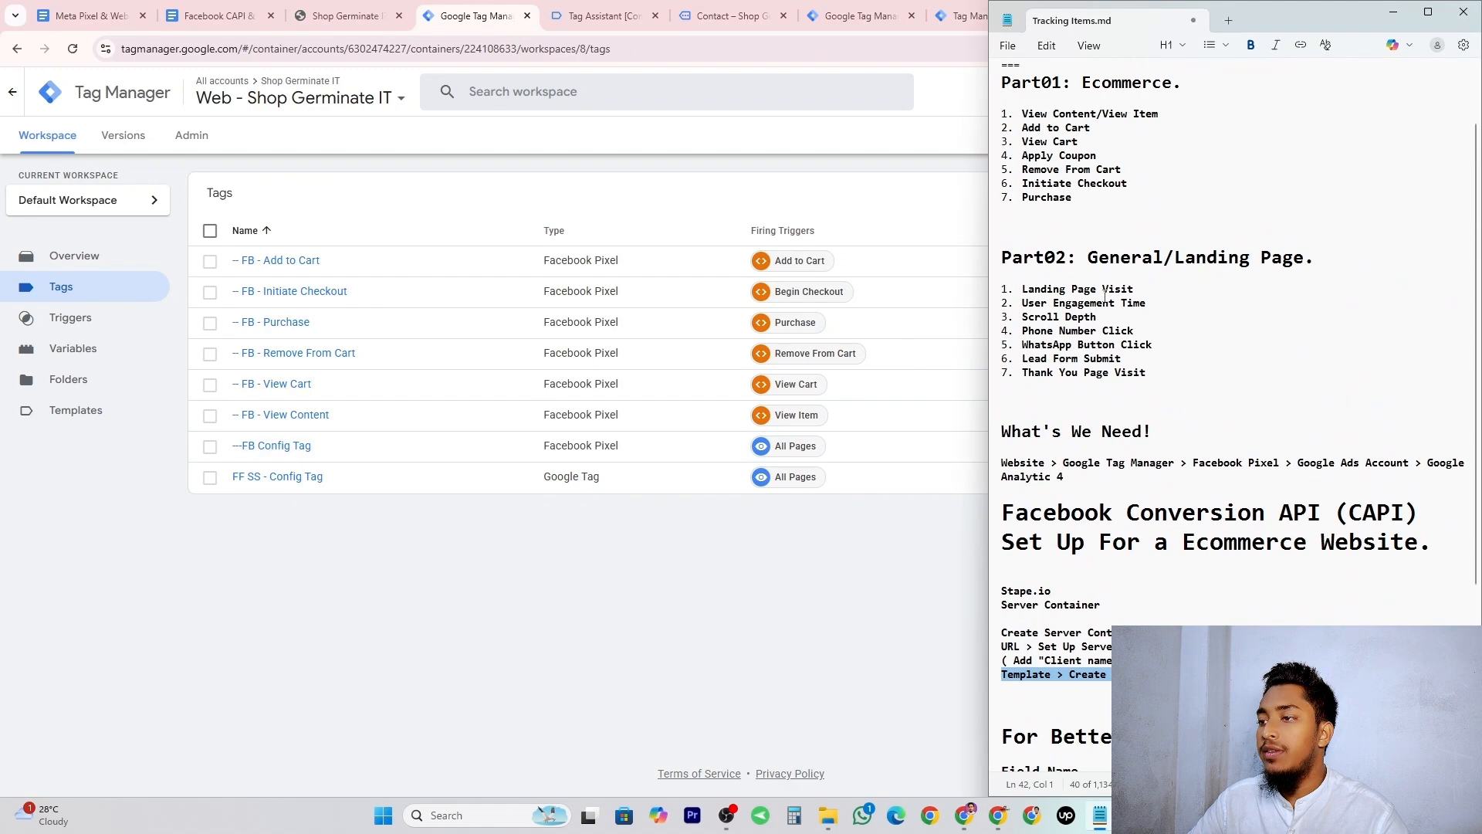
pyautogui.scroll(2, 1104, 296)
pyautogui.moveTo(1022, 196); pyautogui.dragTo(1094, 208)
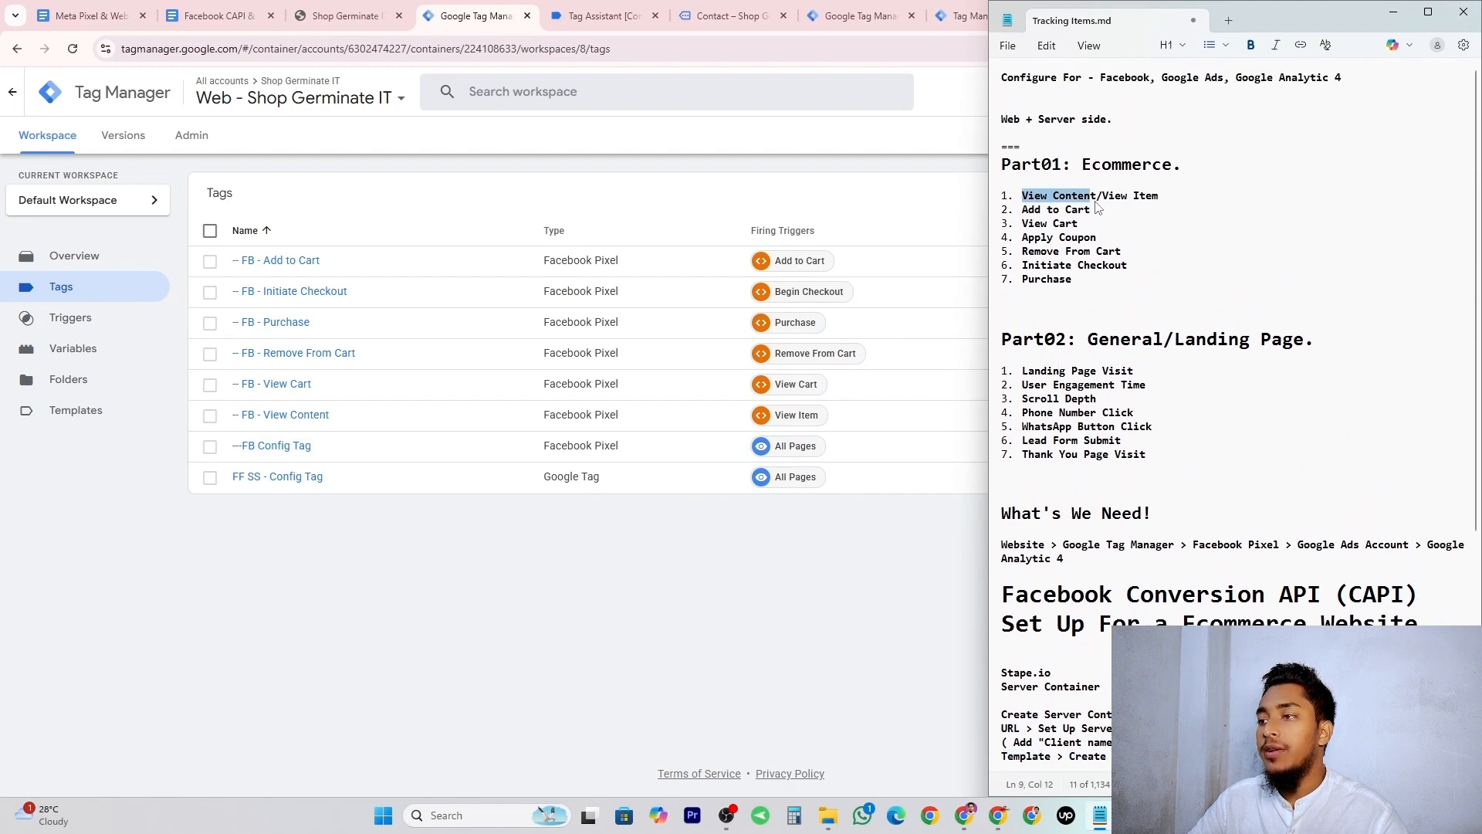
pyautogui.click(1428, 193)
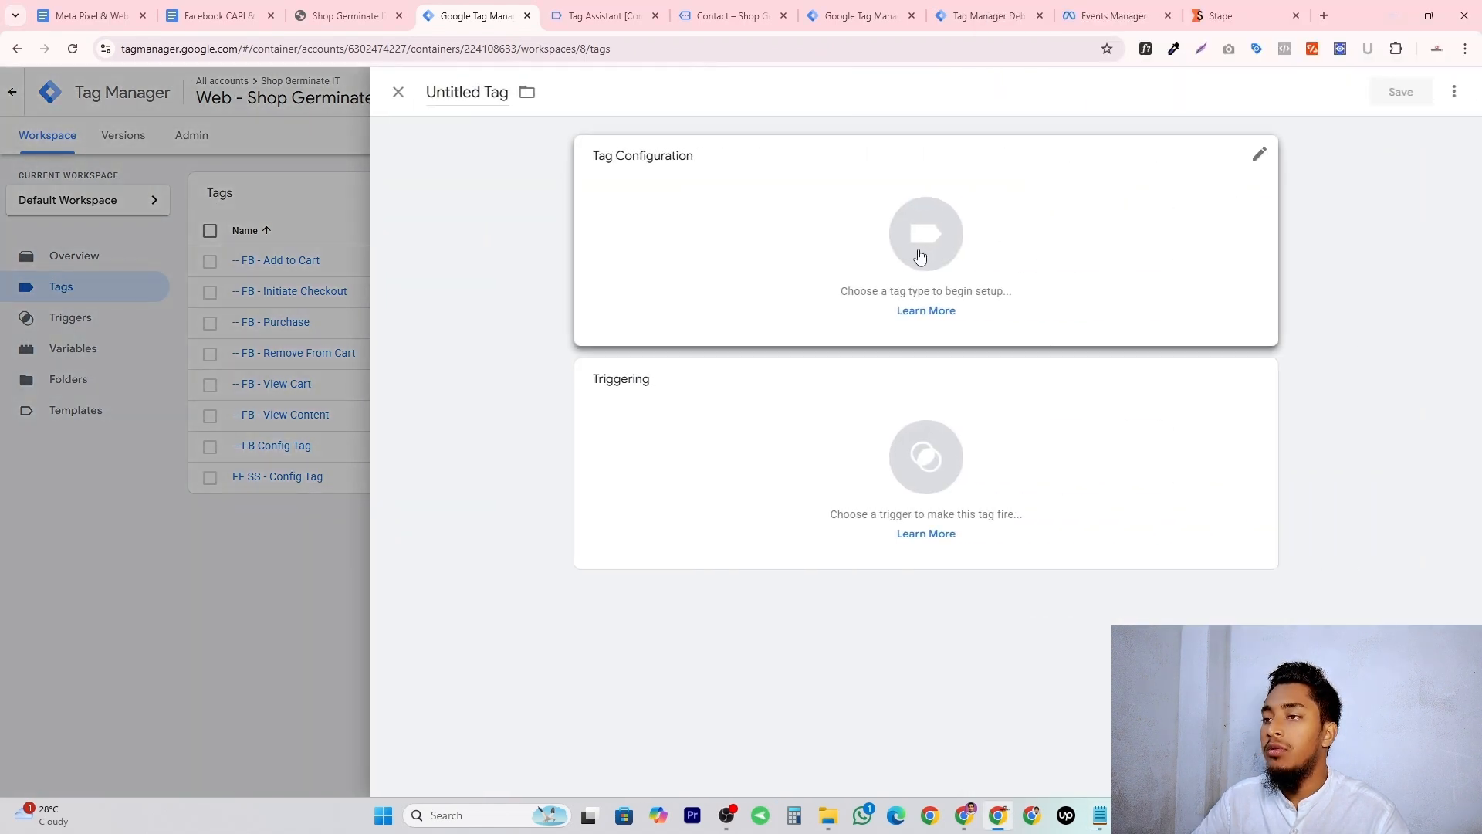
pyautogui.click(920, 255)
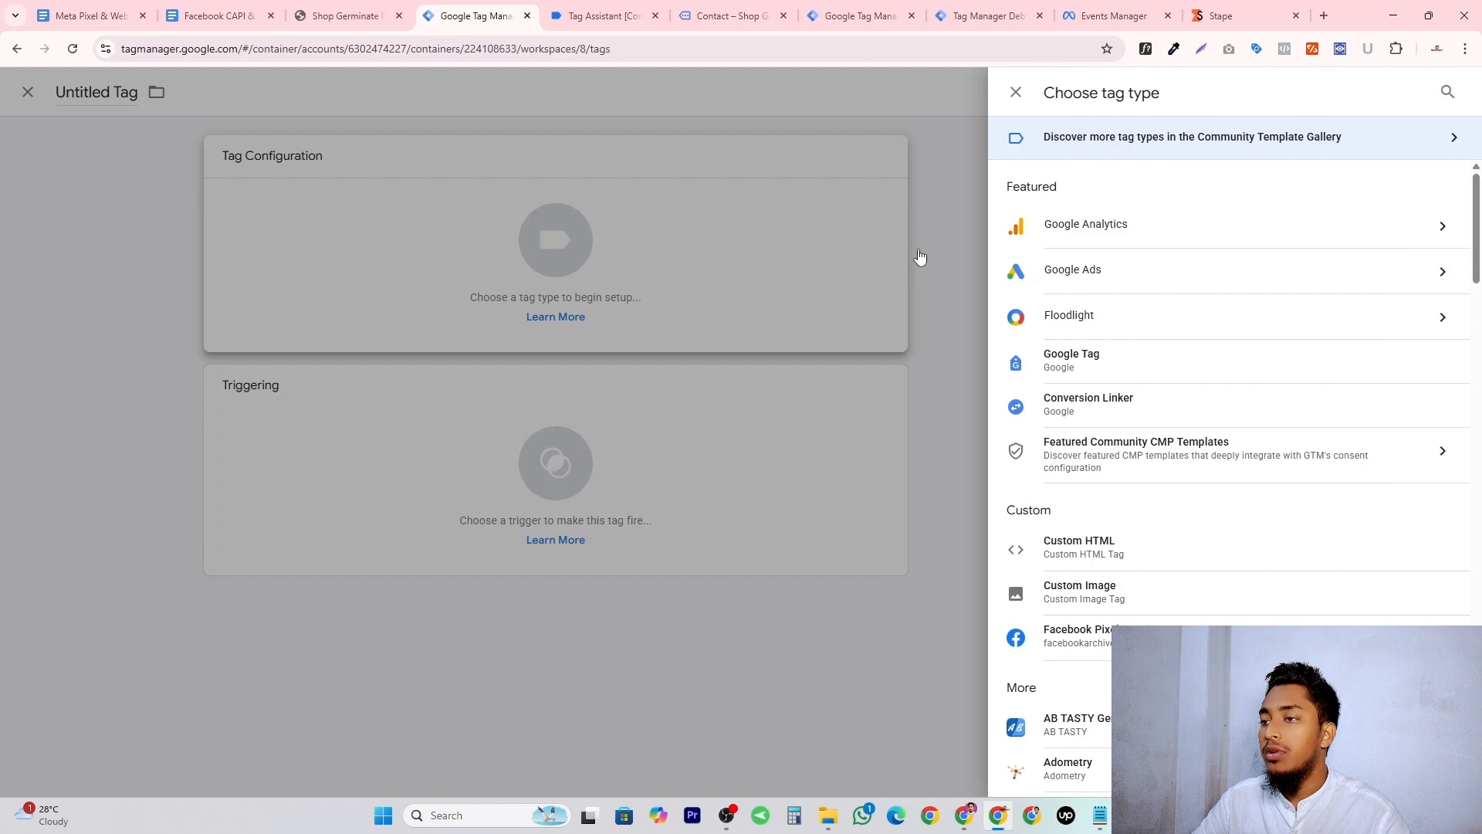
pyautogui.click(1135, 232)
pyautogui.click(1173, 230)
pyautogui.click(709, 307)
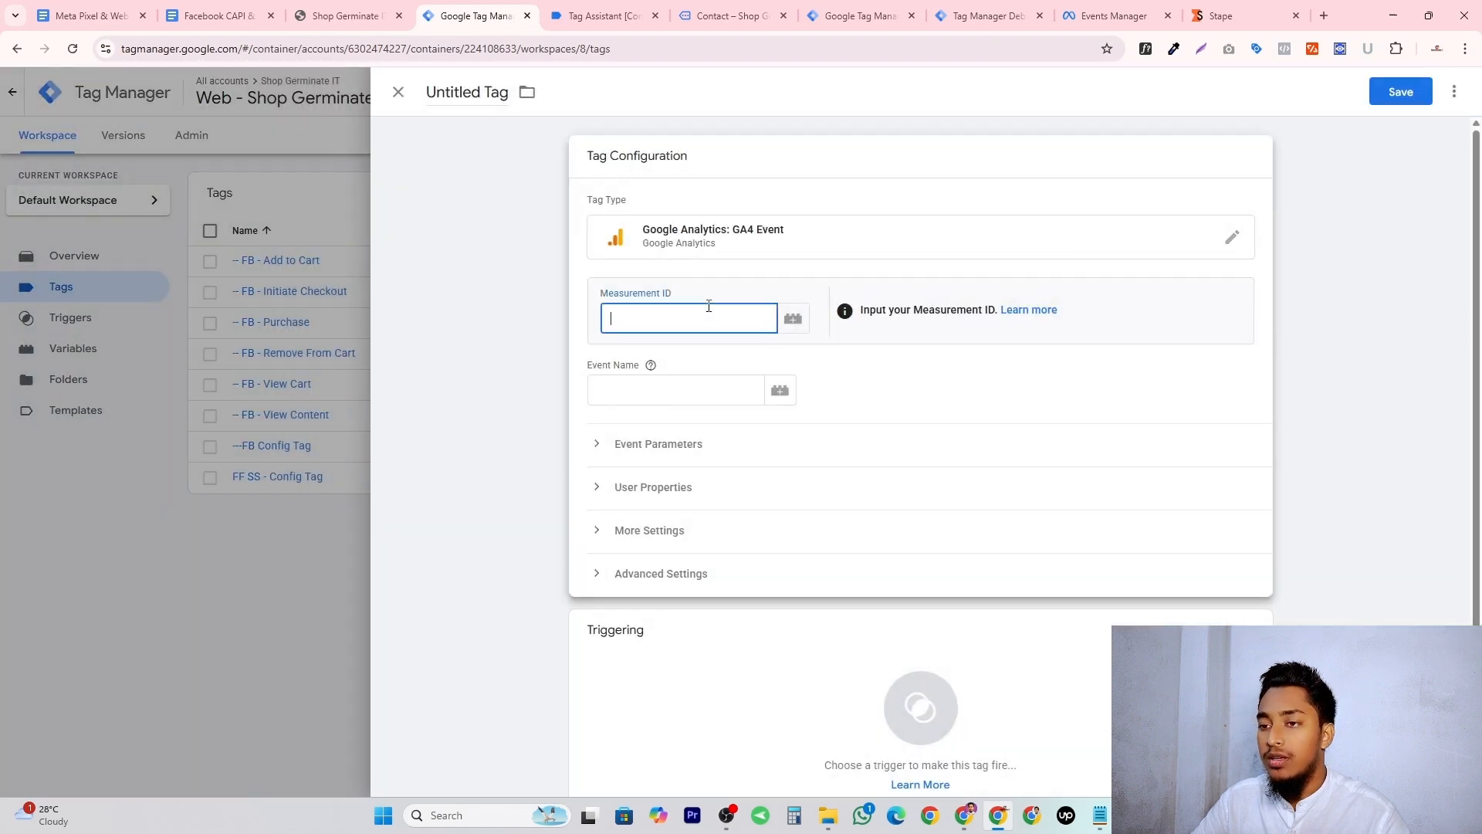
pyautogui.hotkey('ctrl', 'v')
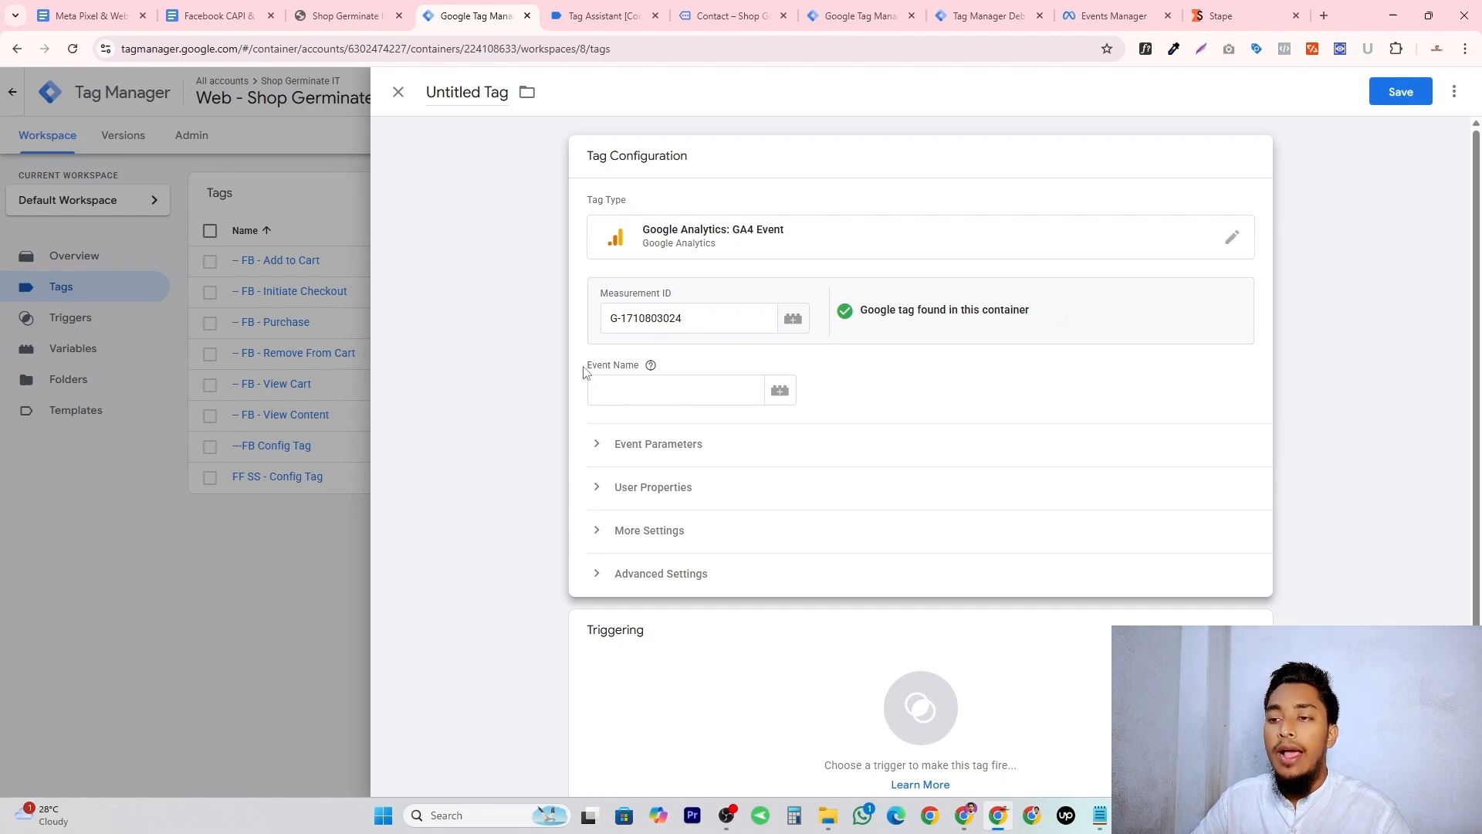
pyautogui.moveTo(586, 373); pyautogui.dragTo(612, 369)
pyautogui.tripleClick(612, 368)
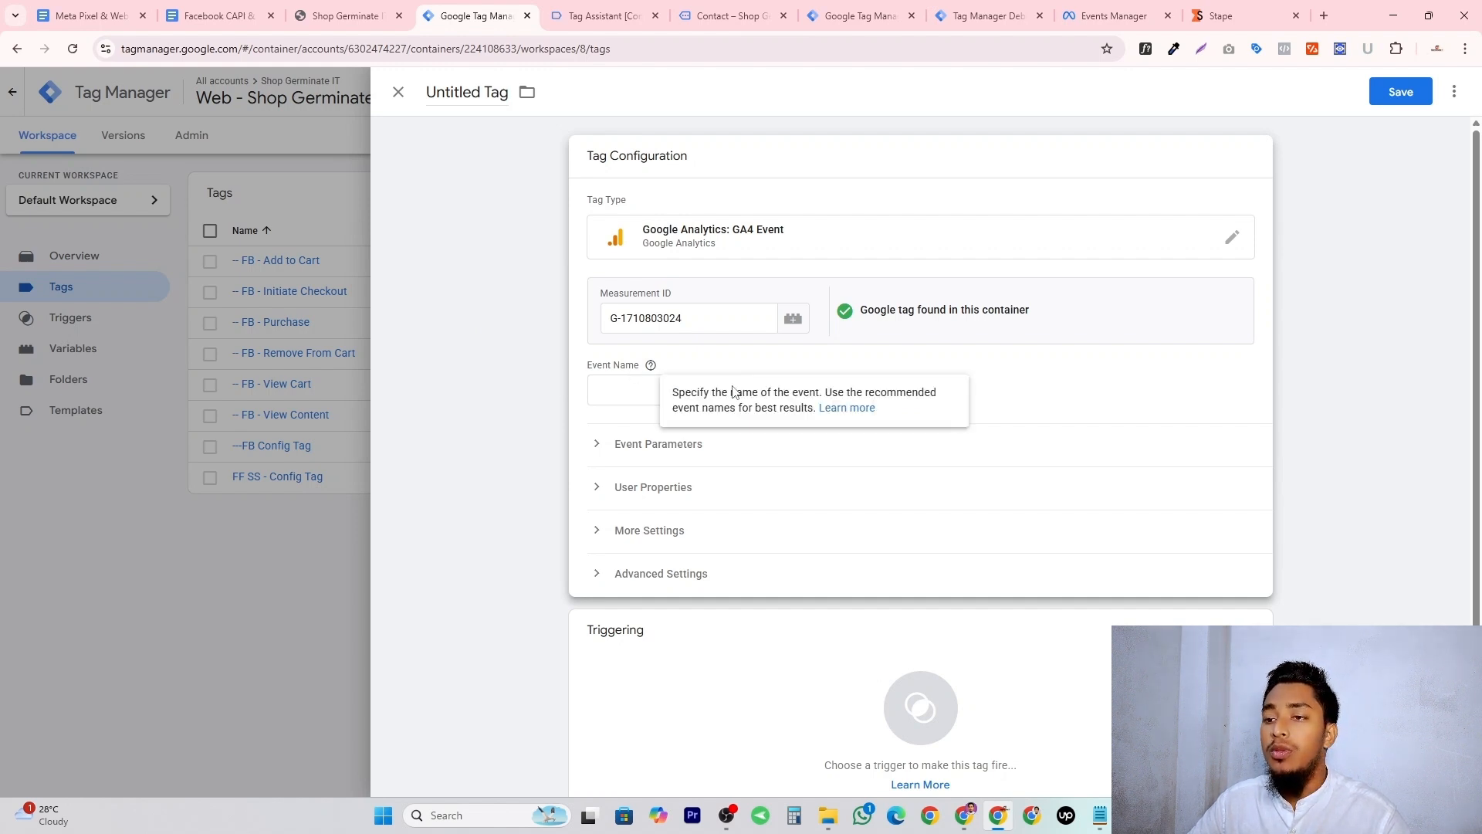
pyautogui.doubleClick(592, 367)
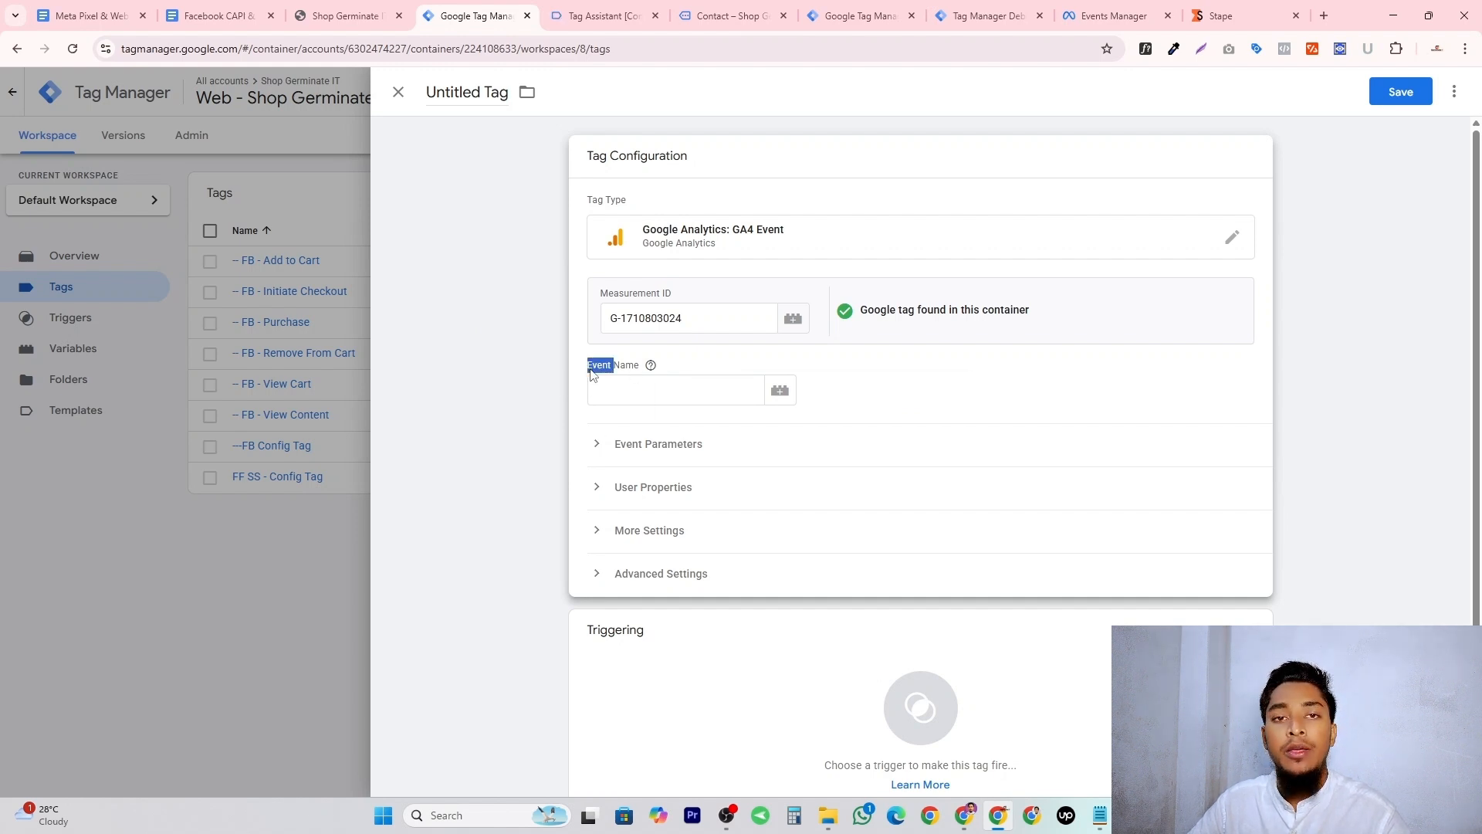
# Open the bookmarked Meta gtm-server-side Conversions API guide in a new browser tab.
pyautogui.click(347, 16)
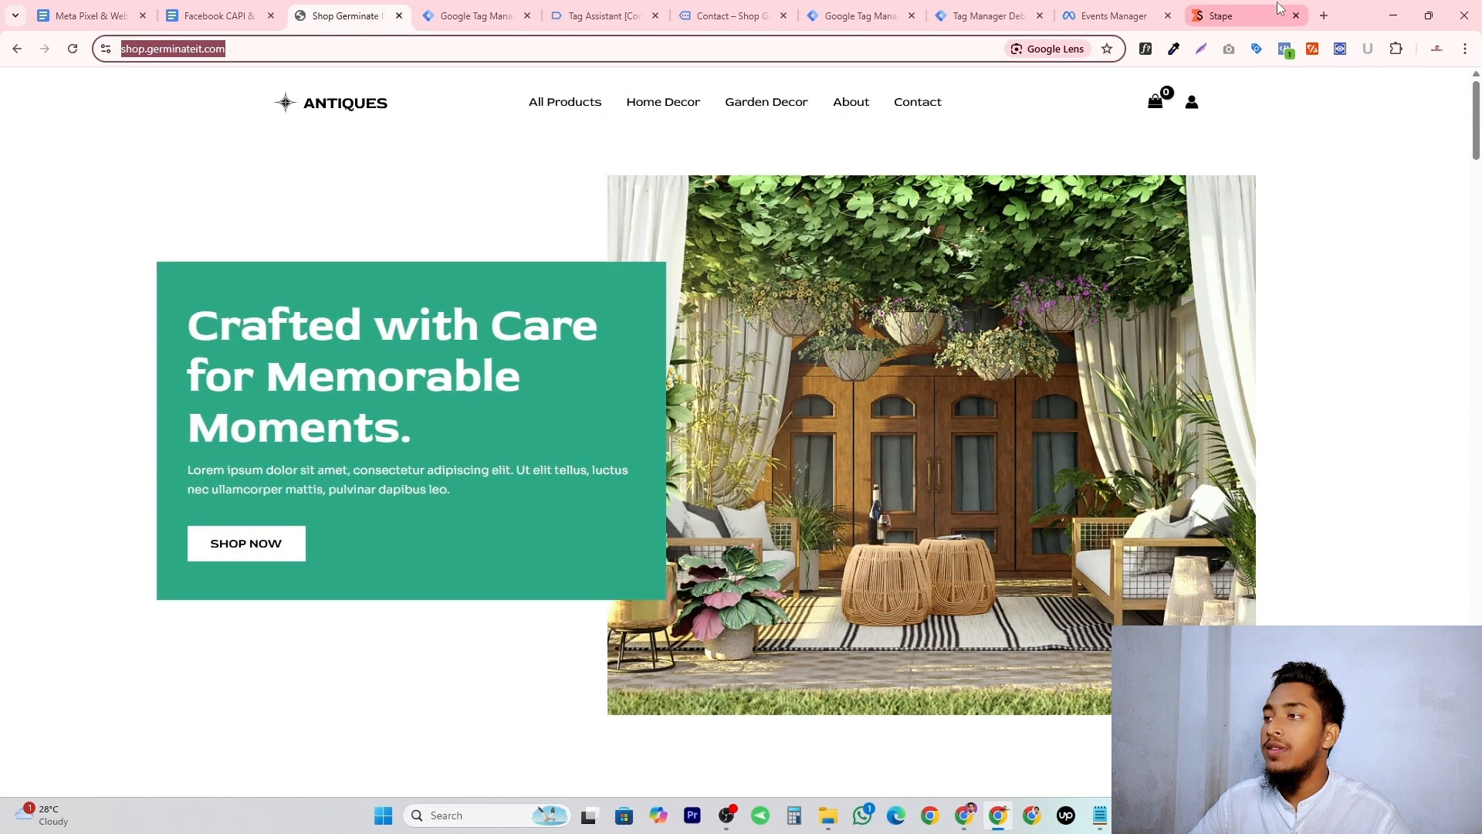
pyautogui.click(1238, 8)
pyautogui.click(1324, 16)
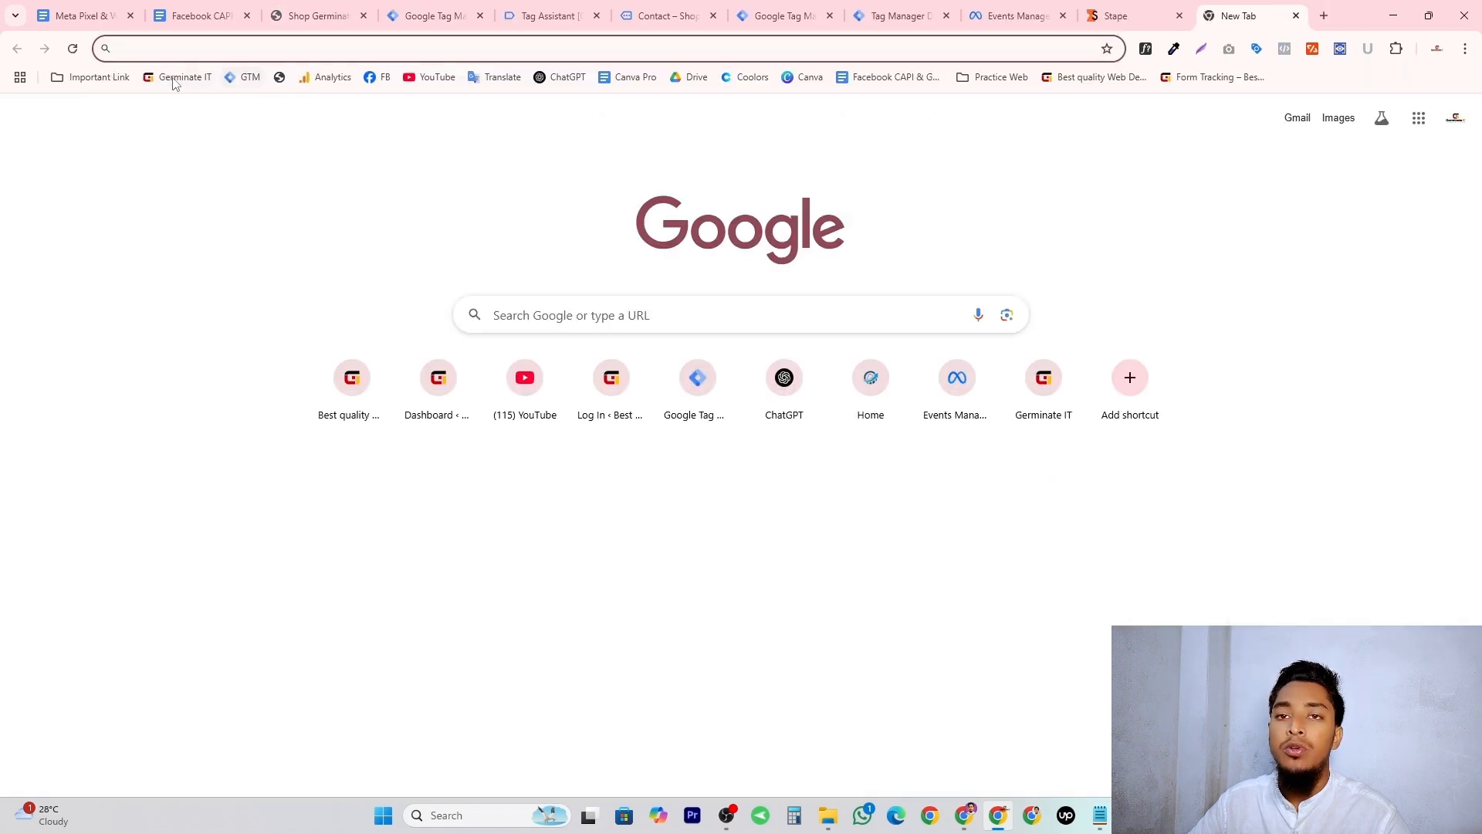
pyautogui.click(91, 77)
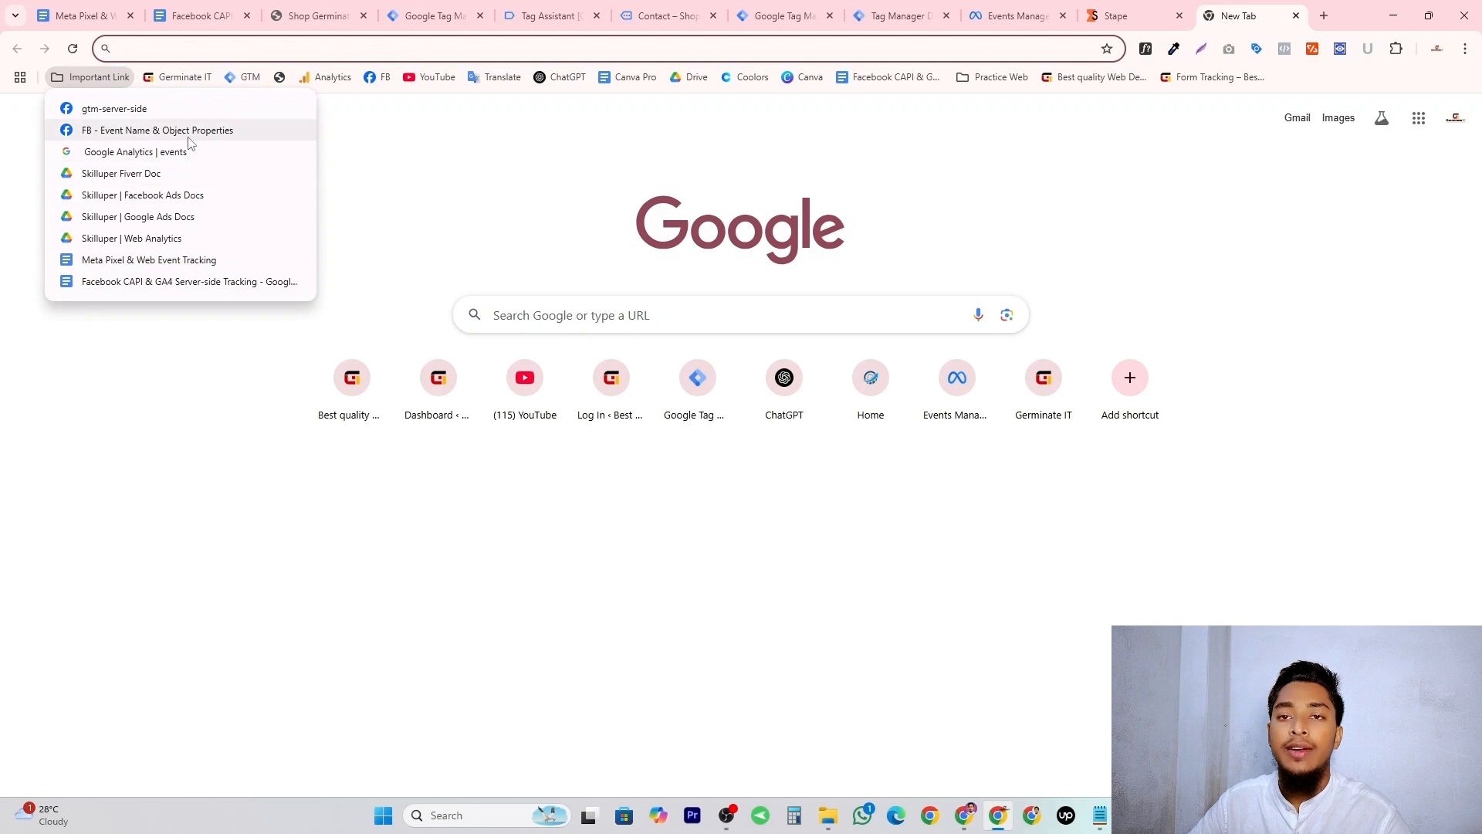
pyautogui.click(173, 111)
pyautogui.scroll(-20, 567, 369)
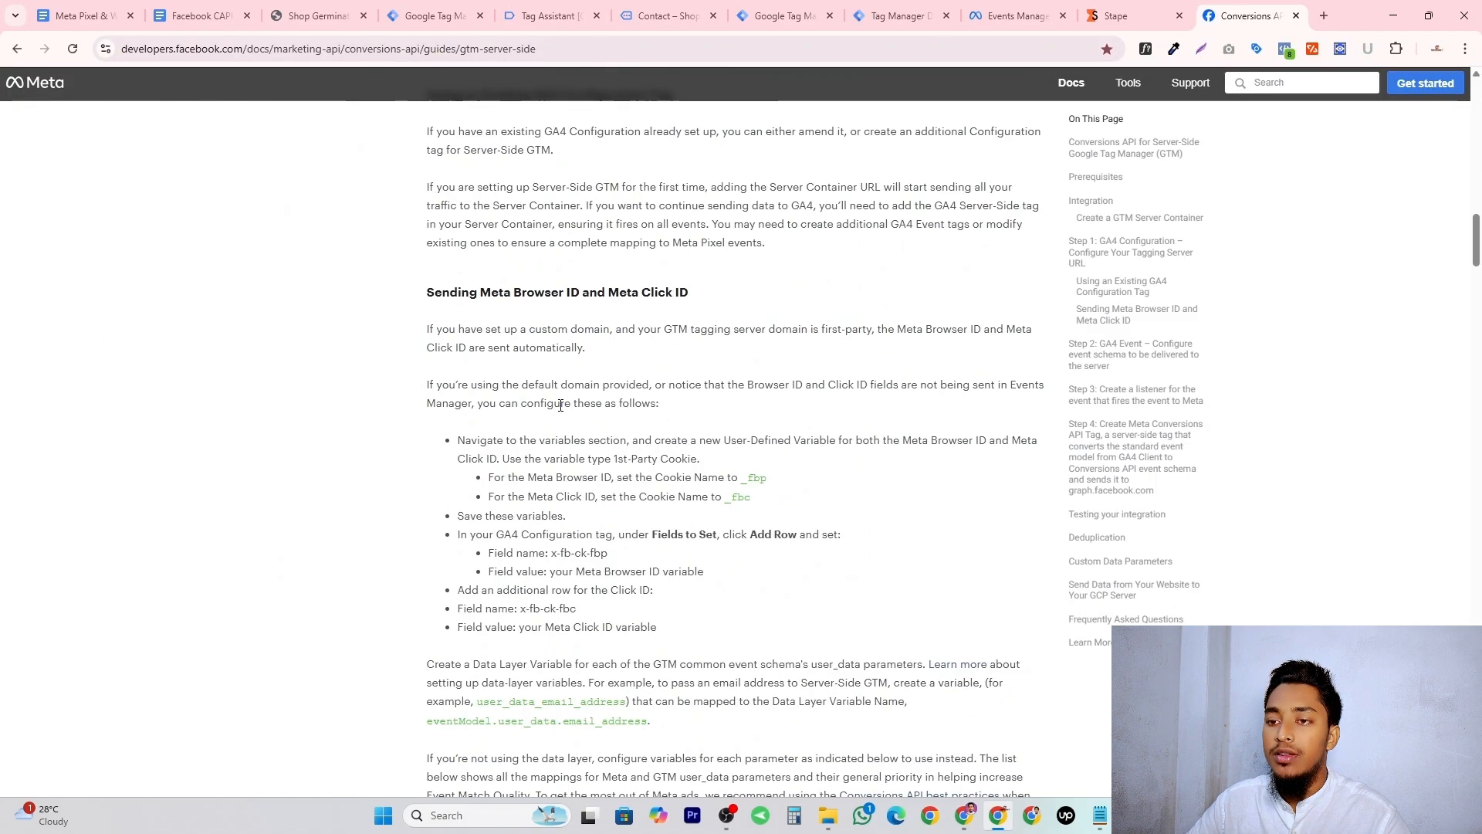
# Find the ViewContent row and its Google Analytics event name in the guide's GA4 event schema table.
pyautogui.moveTo(489, 523); pyautogui.dragTo(442, 524)
pyautogui.click(454, 523)
pyautogui.click(436, 523)
pyautogui.click(459, 524)
pyautogui.click(457, 524)
pyautogui.click(594, 524)
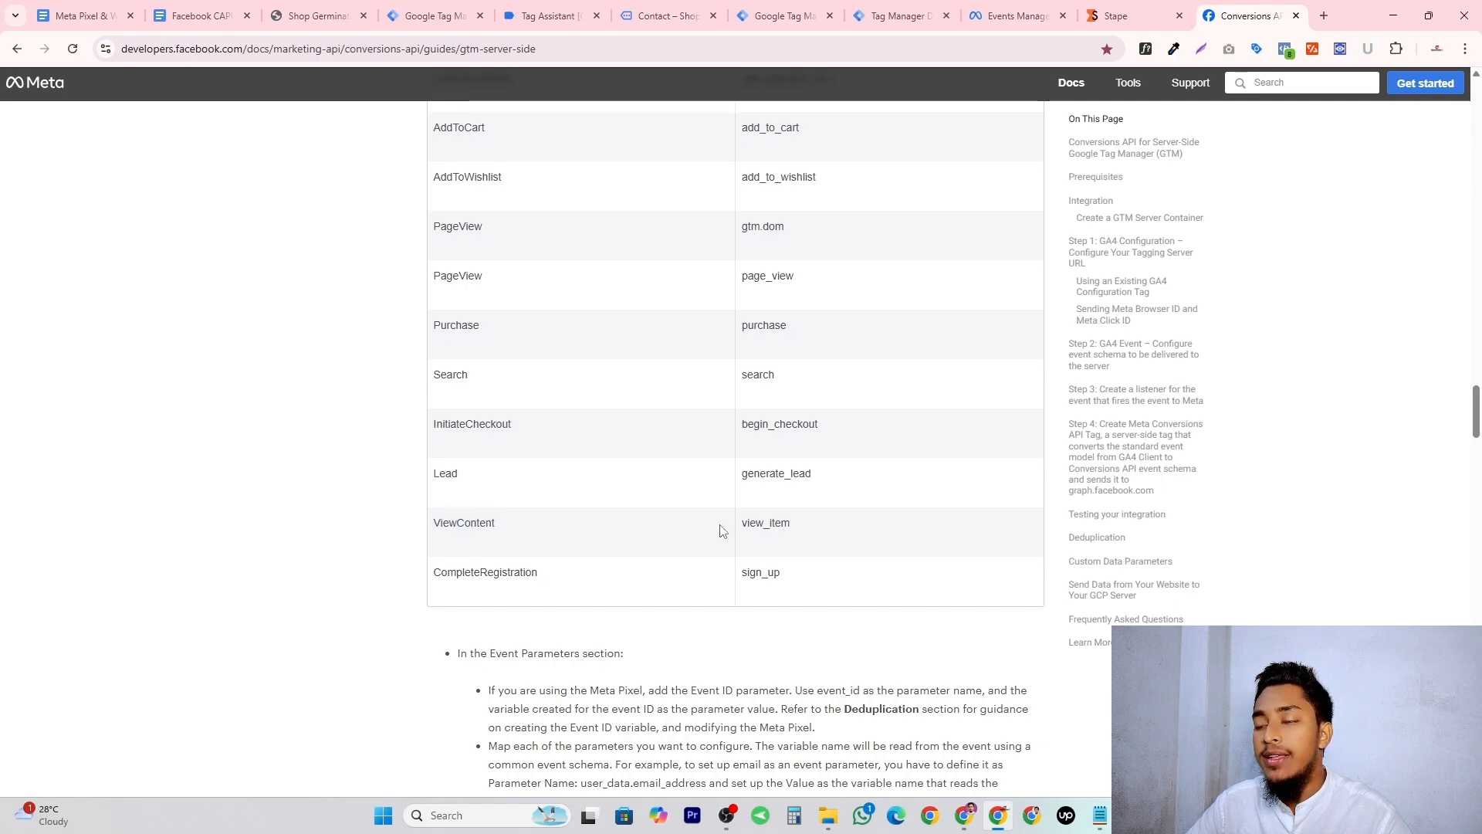
pyautogui.scroll(4, 702, 525)
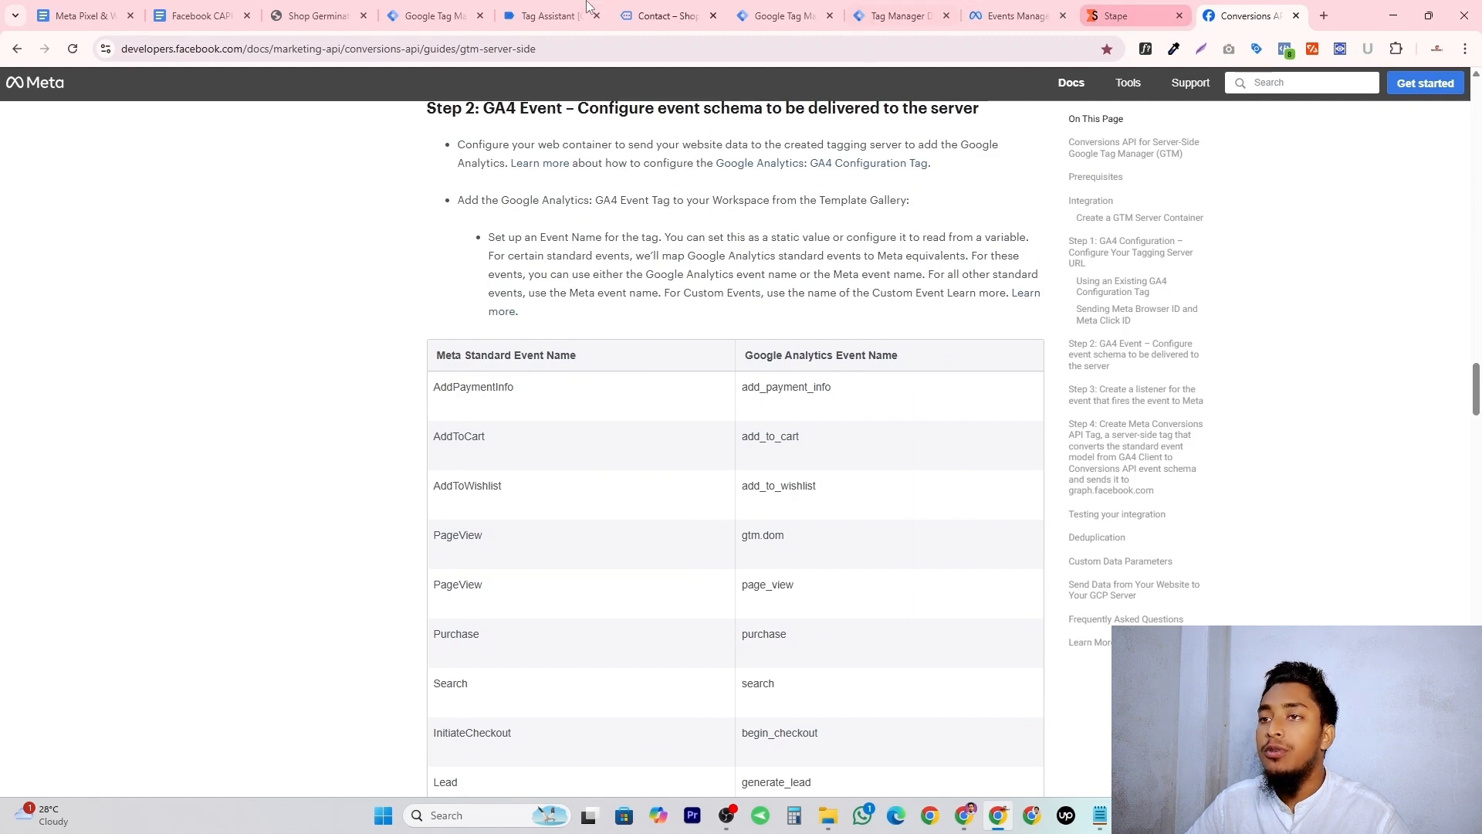
# Set the GA4 Event tag's event name to view_item, taken from the ViewContent row of the Meta guide's event table.
pyautogui.click(432, 15)
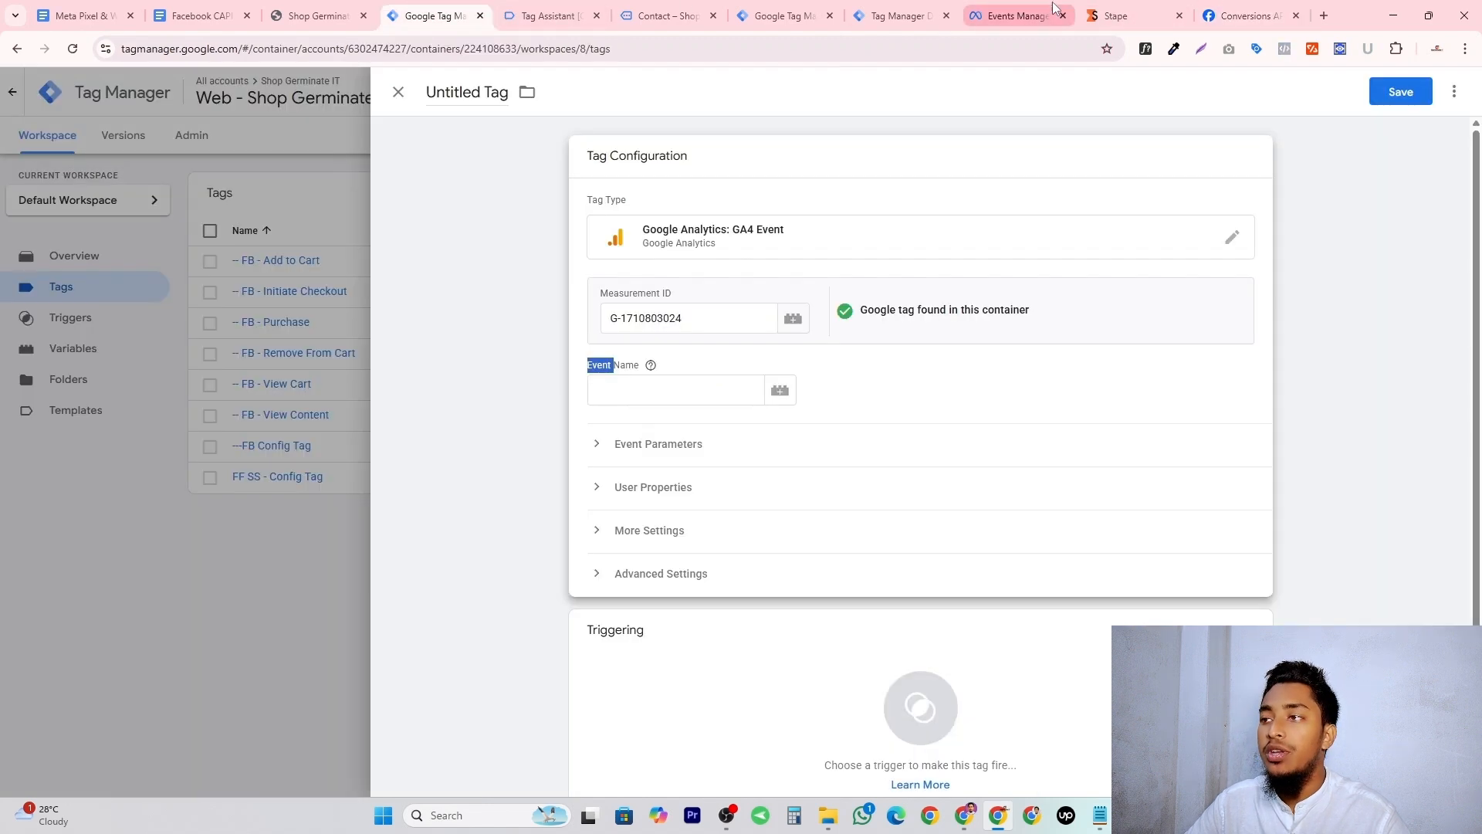
pyautogui.click(1251, 9)
pyautogui.scroll(-3, 758, 614)
pyautogui.doubleClick(761, 600)
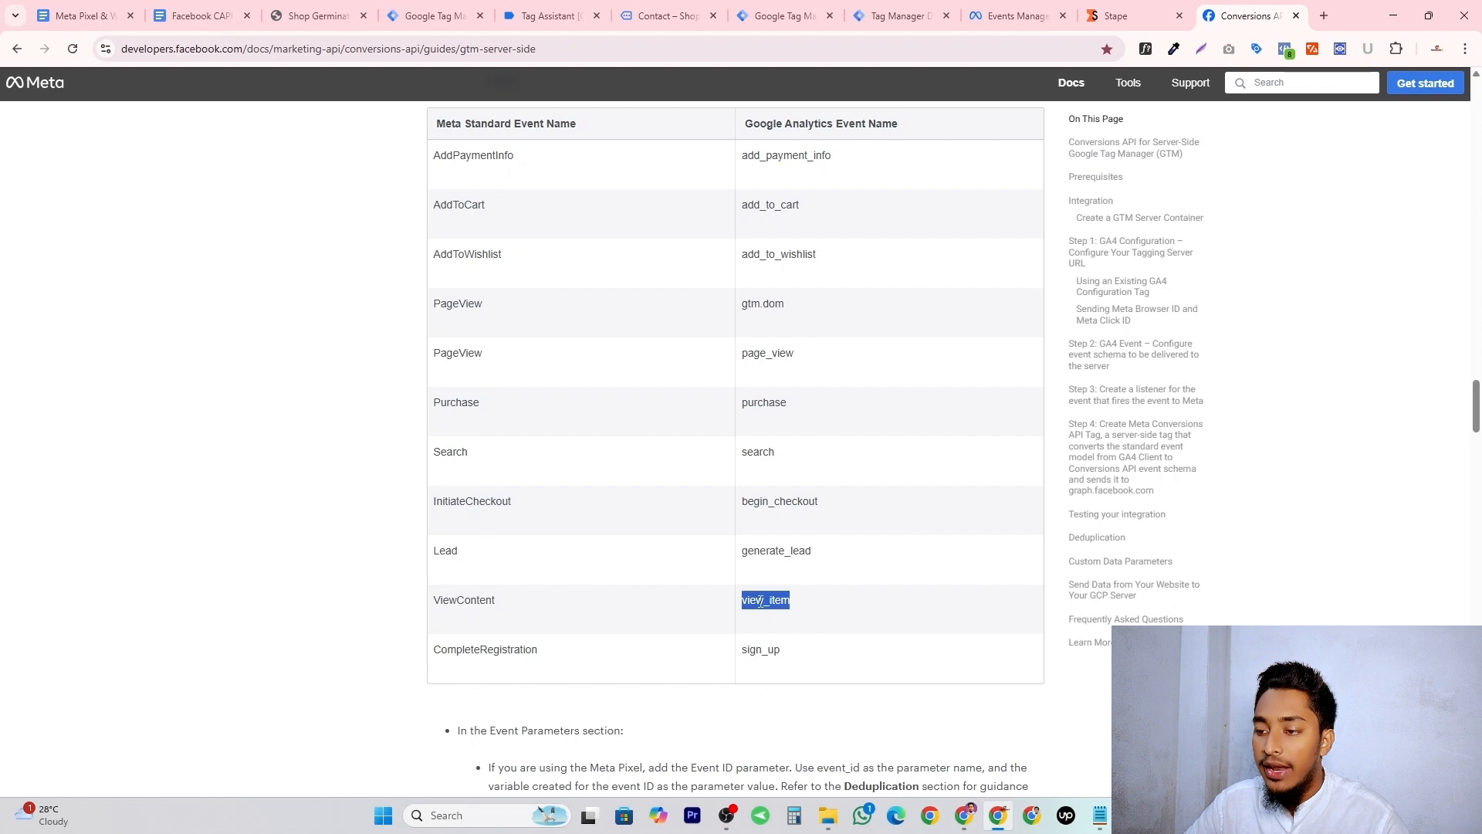
pyautogui.click(750, 601)
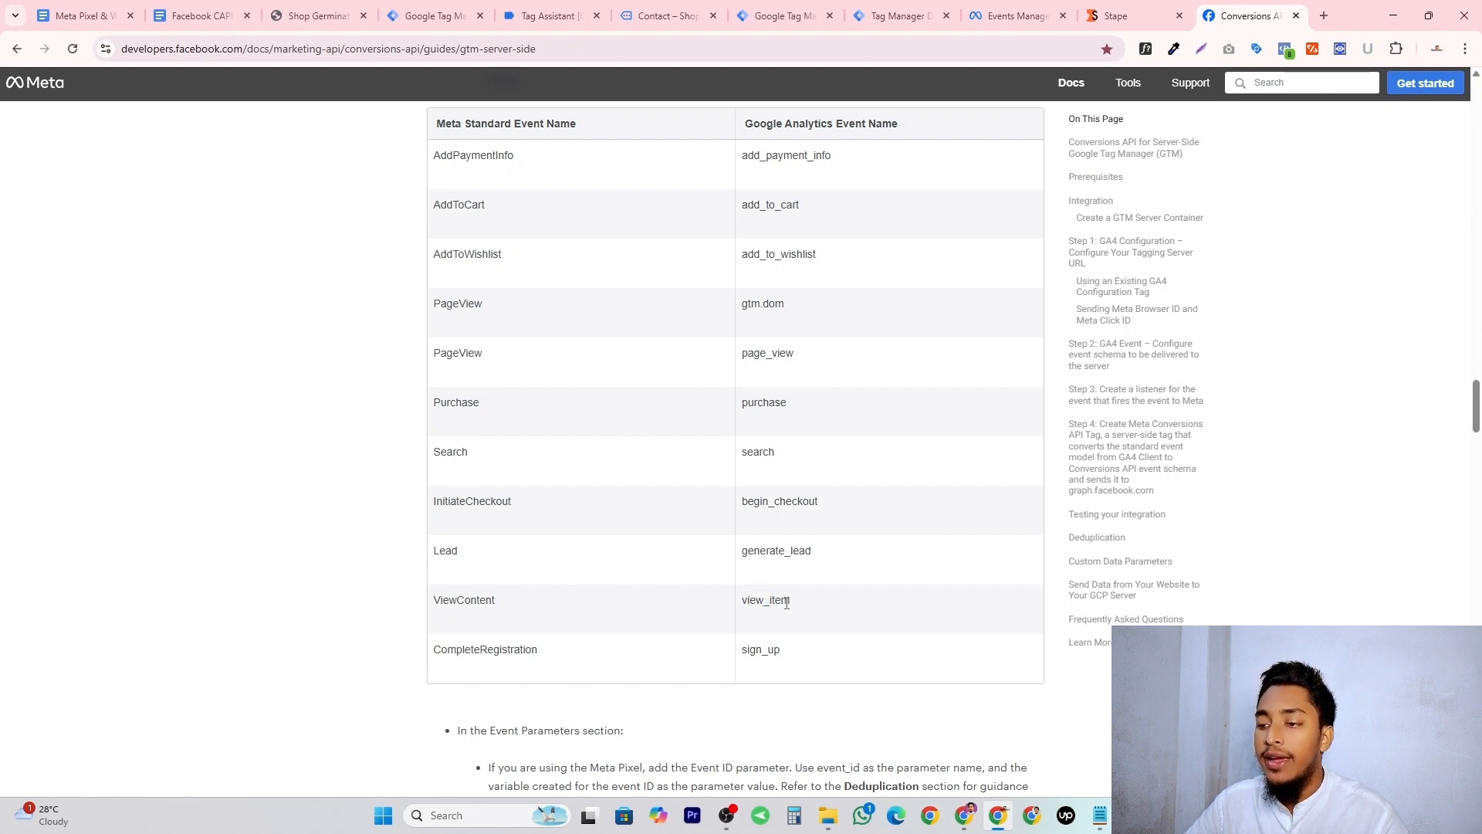
pyautogui.doubleClick(779, 603)
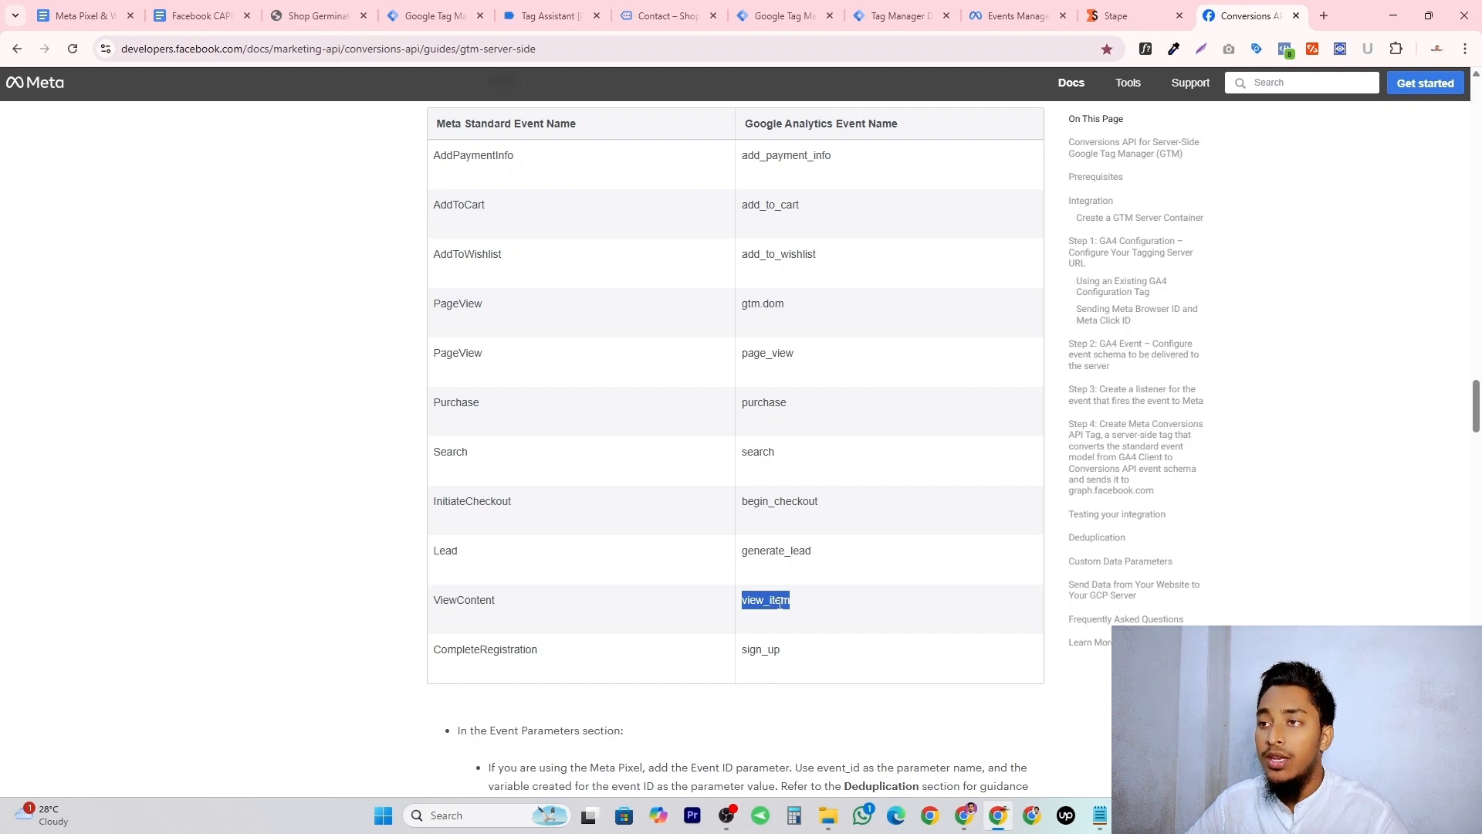
pyautogui.click(435, 15)
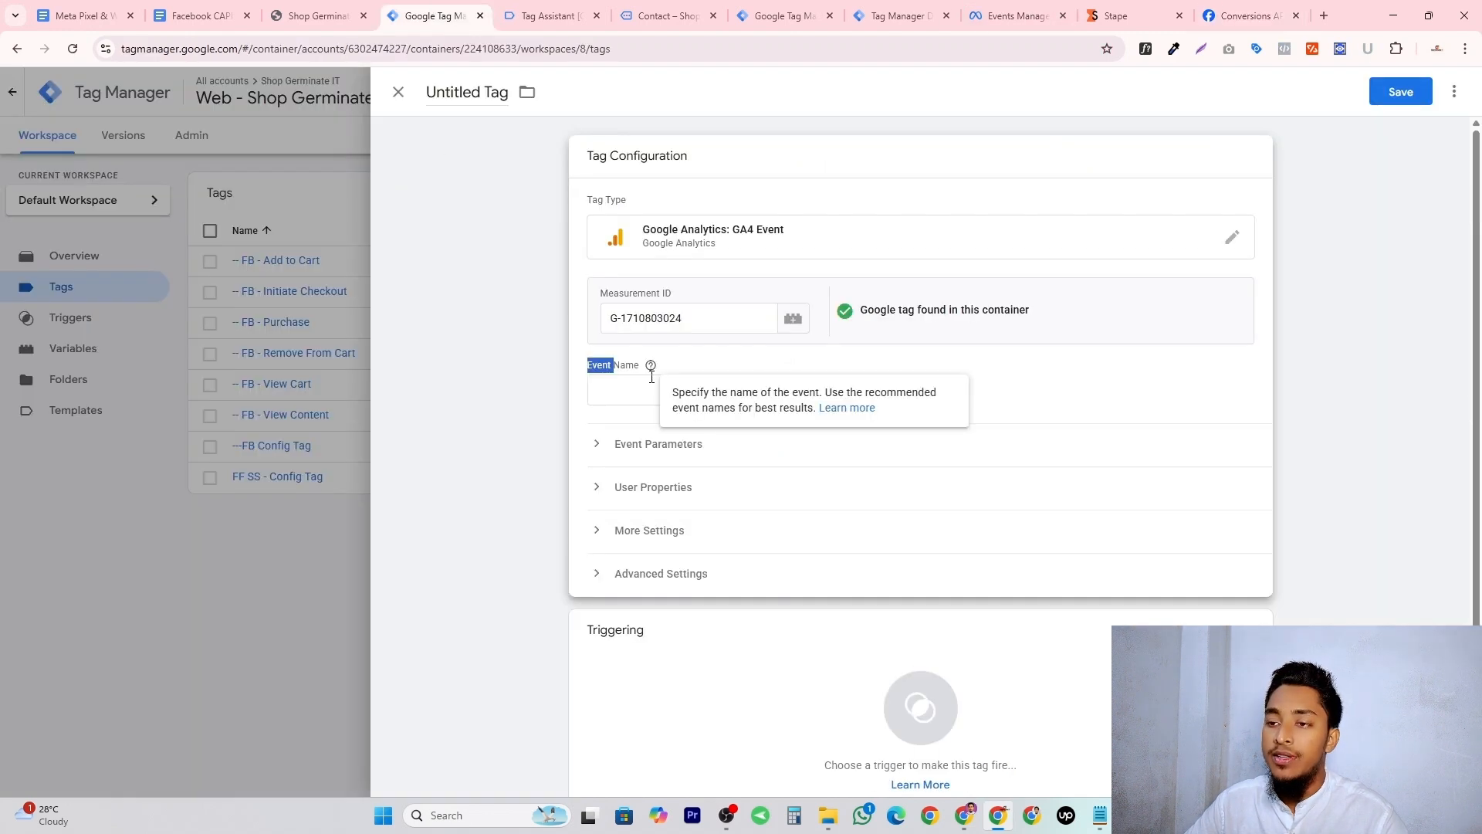
pyautogui.click(625, 384)
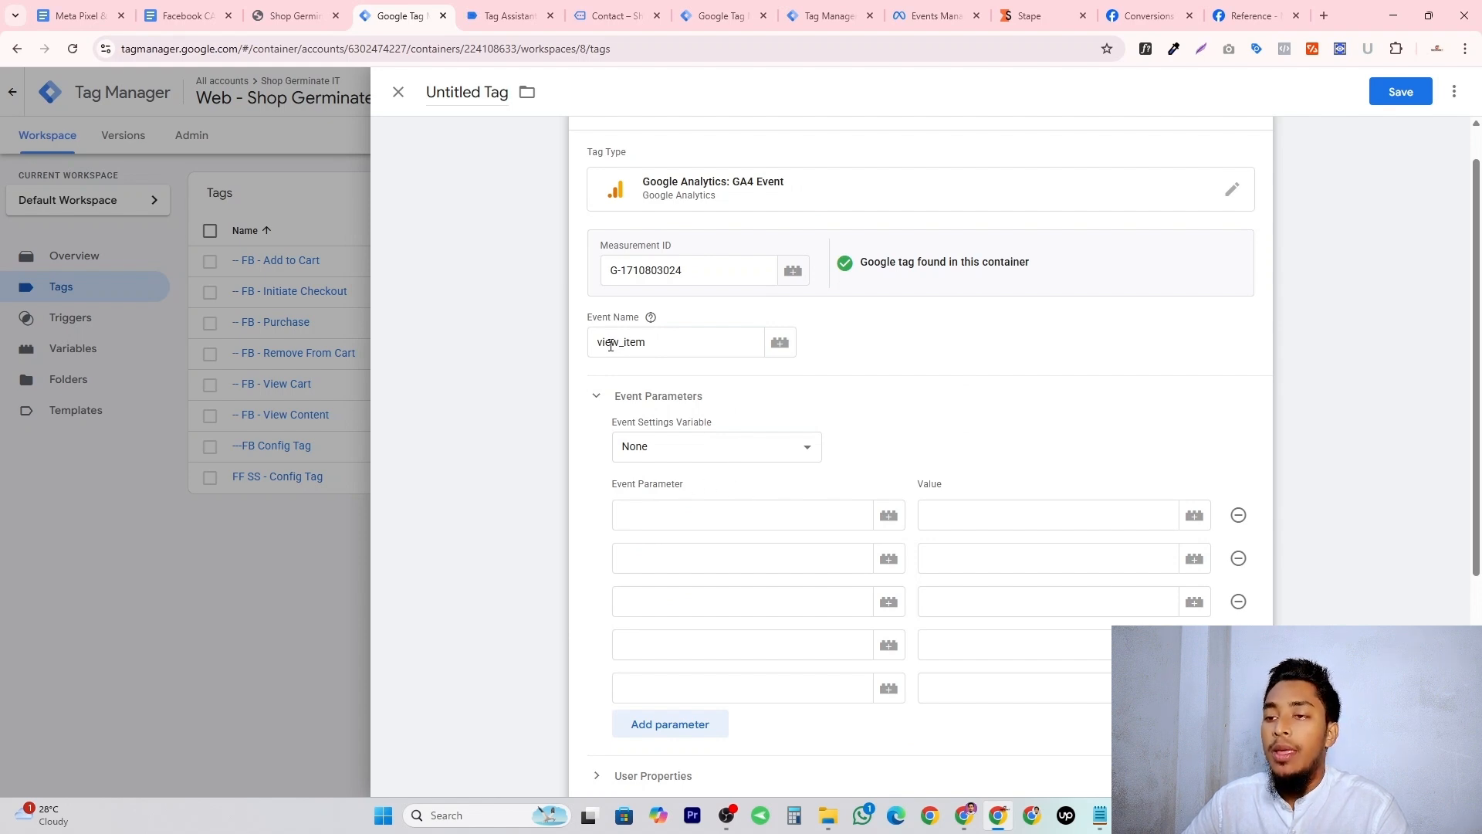
# Look up the ViewContent event's object properties in the Meta Pixel standard events reference.
pyautogui.scroll(-3, 1004, 364)
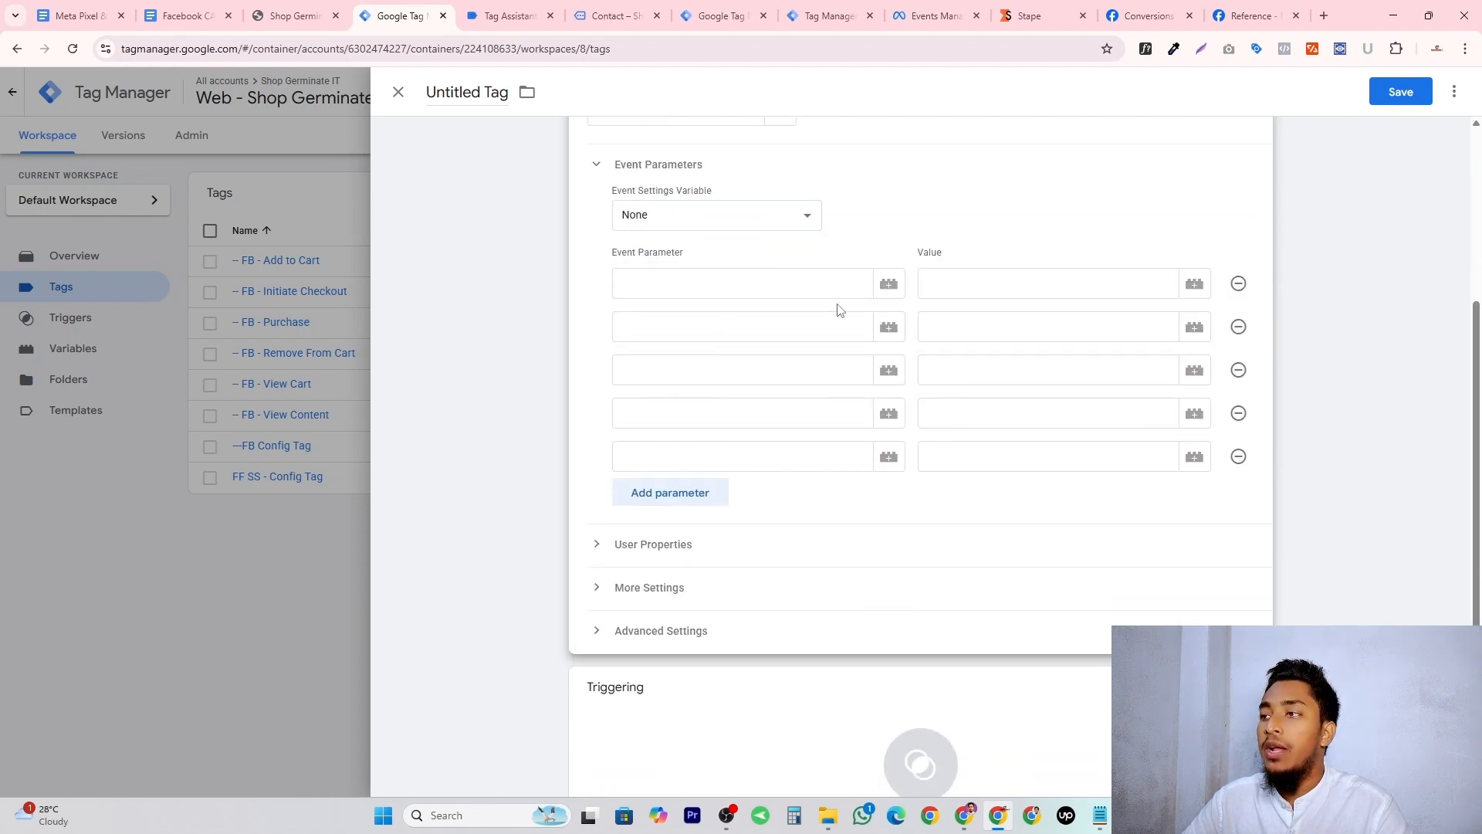
pyautogui.click(1228, 8)
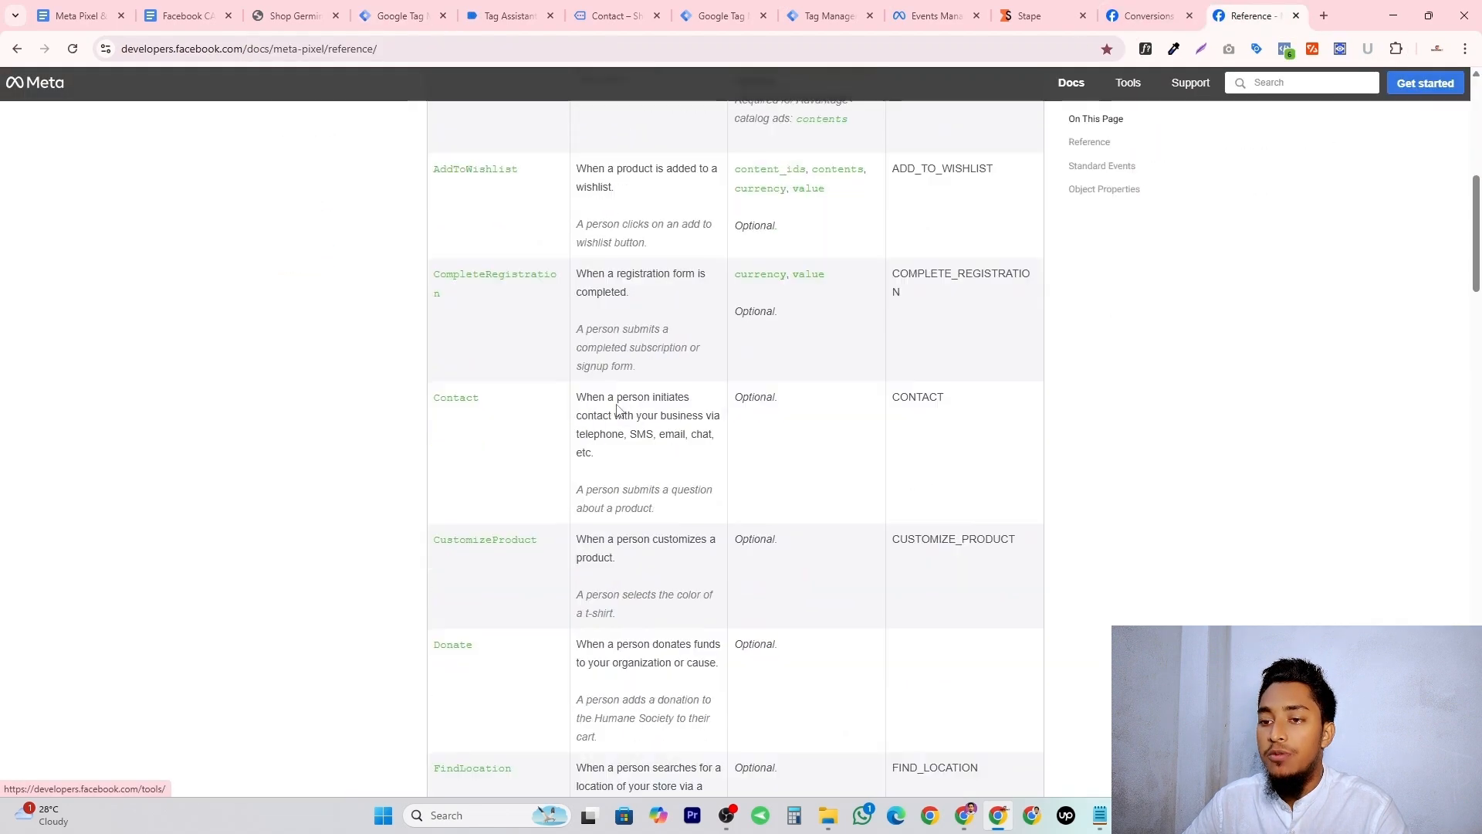
pyautogui.scroll(-14, 541, 464)
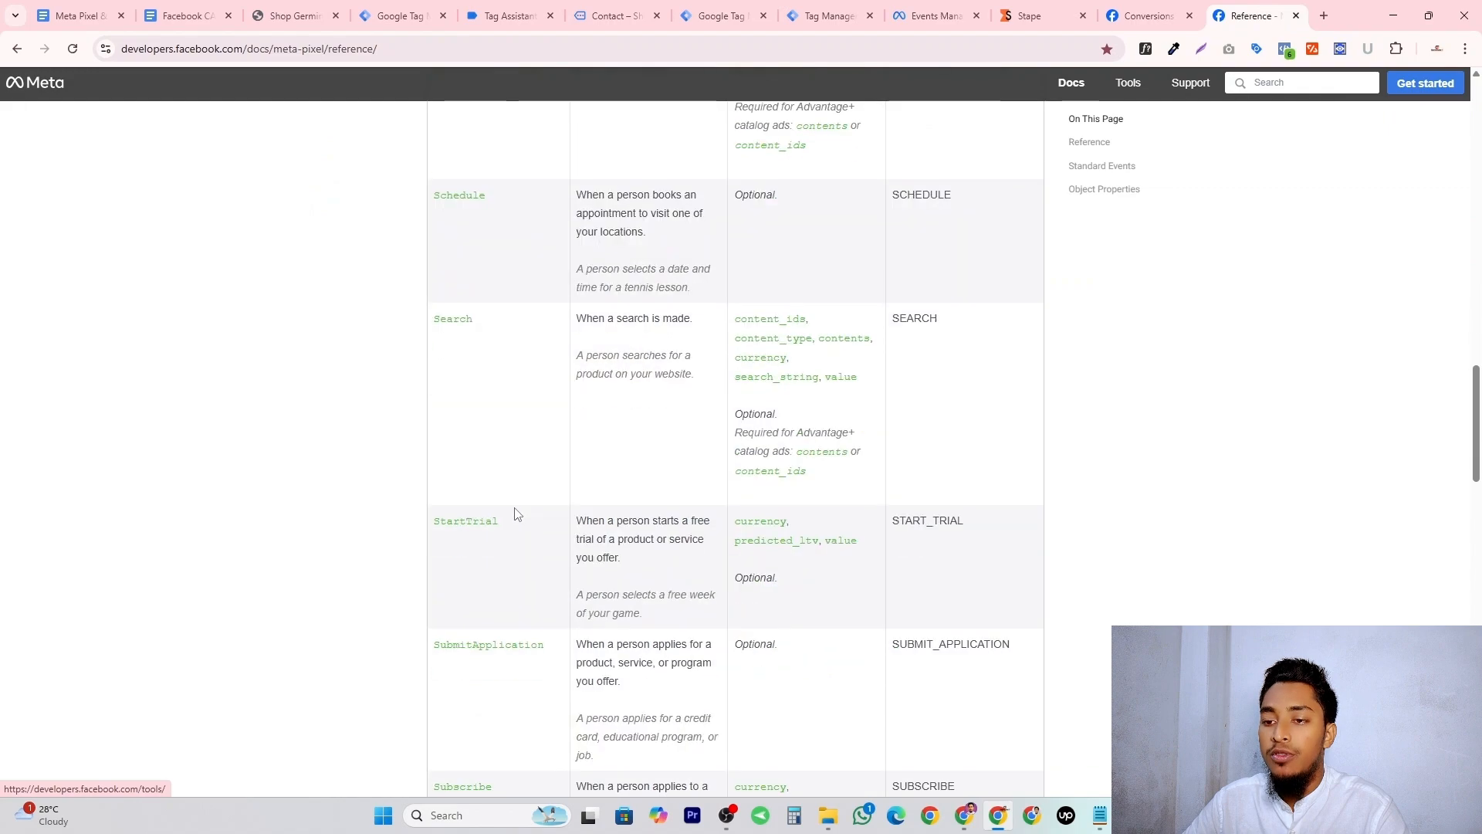
pyautogui.scroll(20, 515, 509)
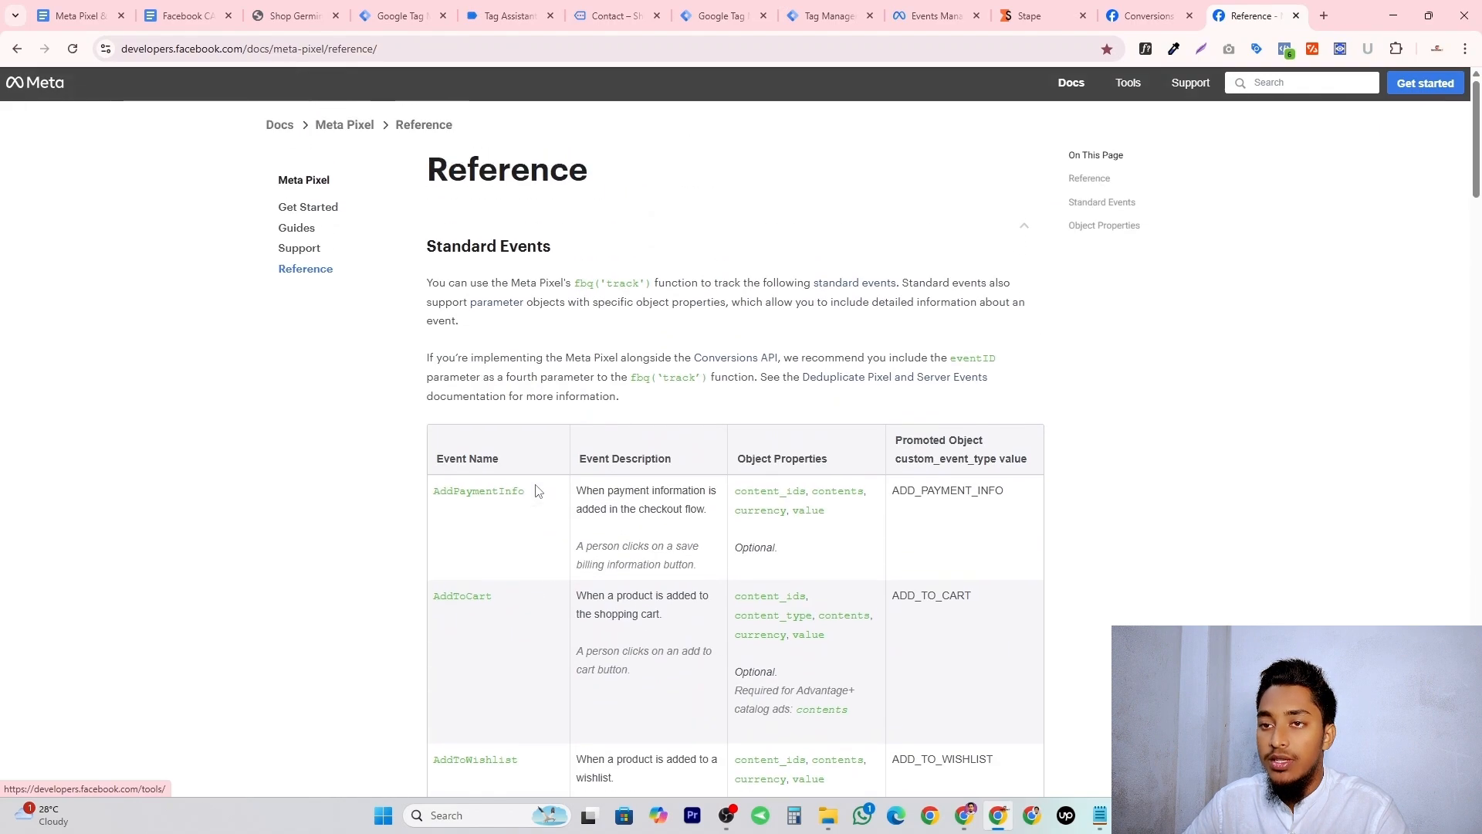
pyautogui.scroll(-20, 538, 491)
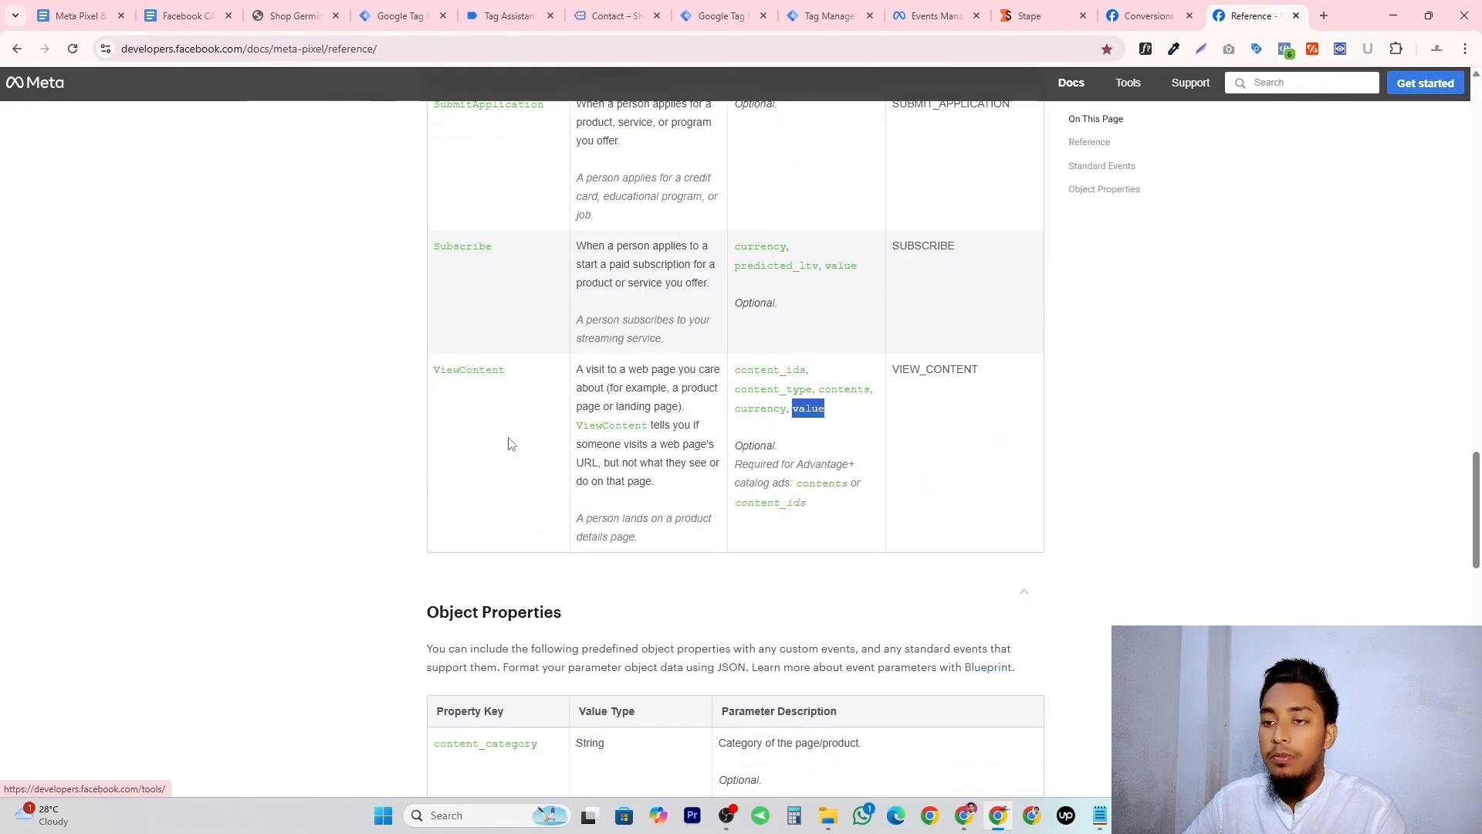
pyautogui.click(508, 444)
pyautogui.tripleClick(752, 372)
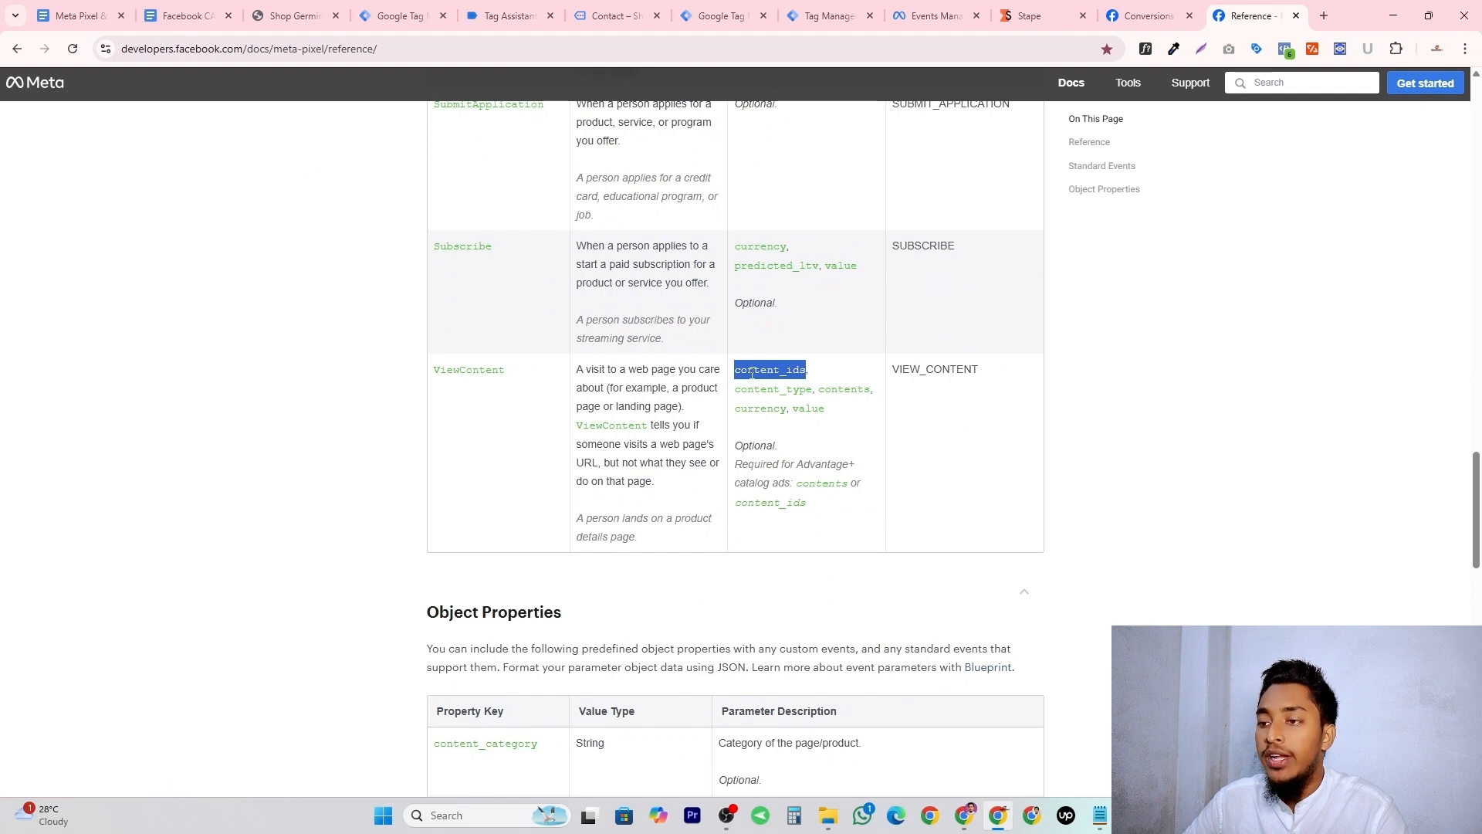
pyautogui.doubleClick(760, 389)
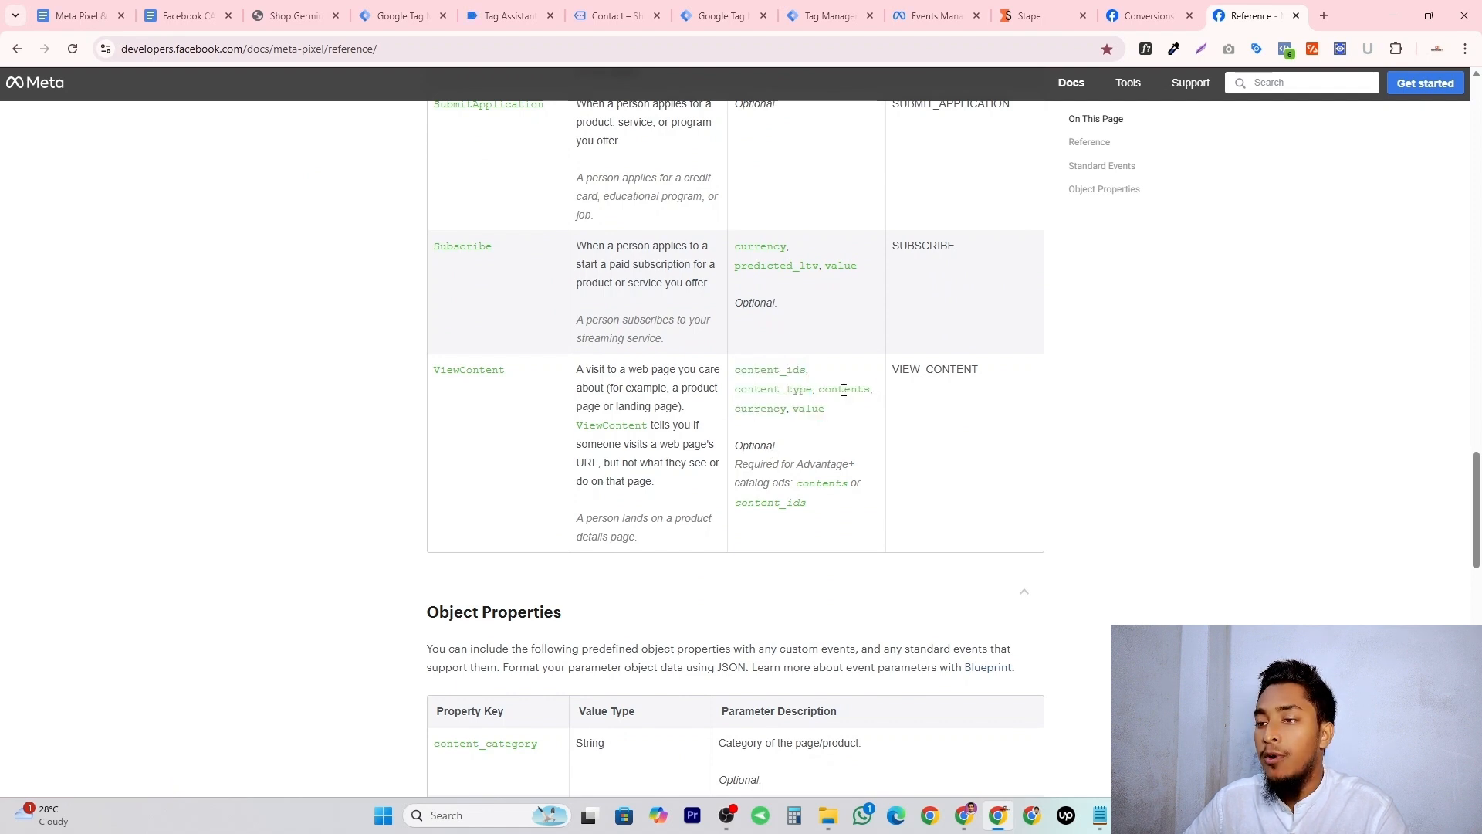
pyautogui.doubleClick(844, 389)
pyautogui.doubleClick(760, 408)
pyautogui.doubleClick(809, 409)
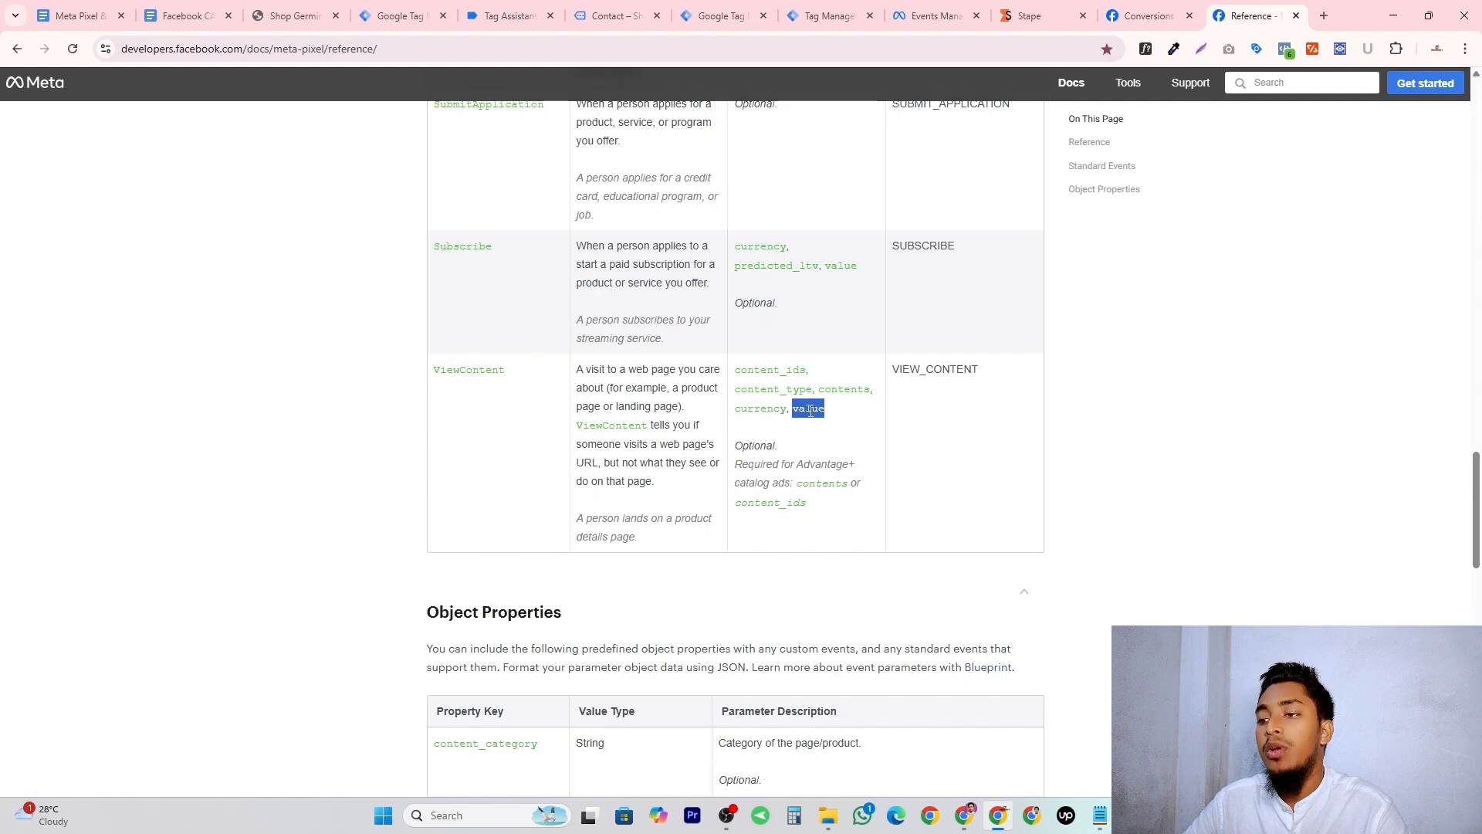
# Copy content_ids from the ViewContent properties and enter it as the tag's first event parameter name.
pyautogui.doubleClick(777, 371)
pyautogui.hotkey('ctrl', 'c')
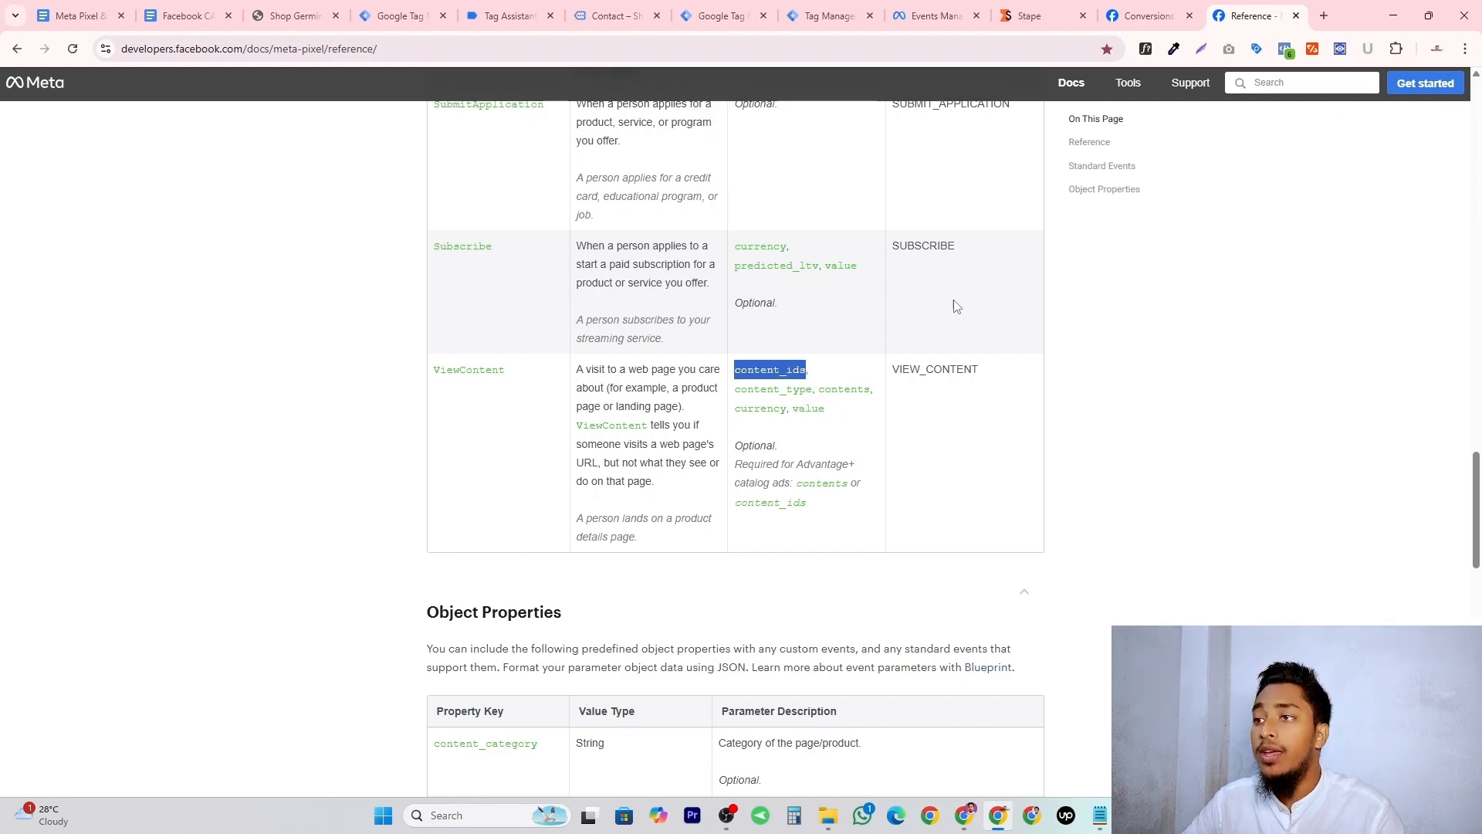
pyautogui.click(397, 16)
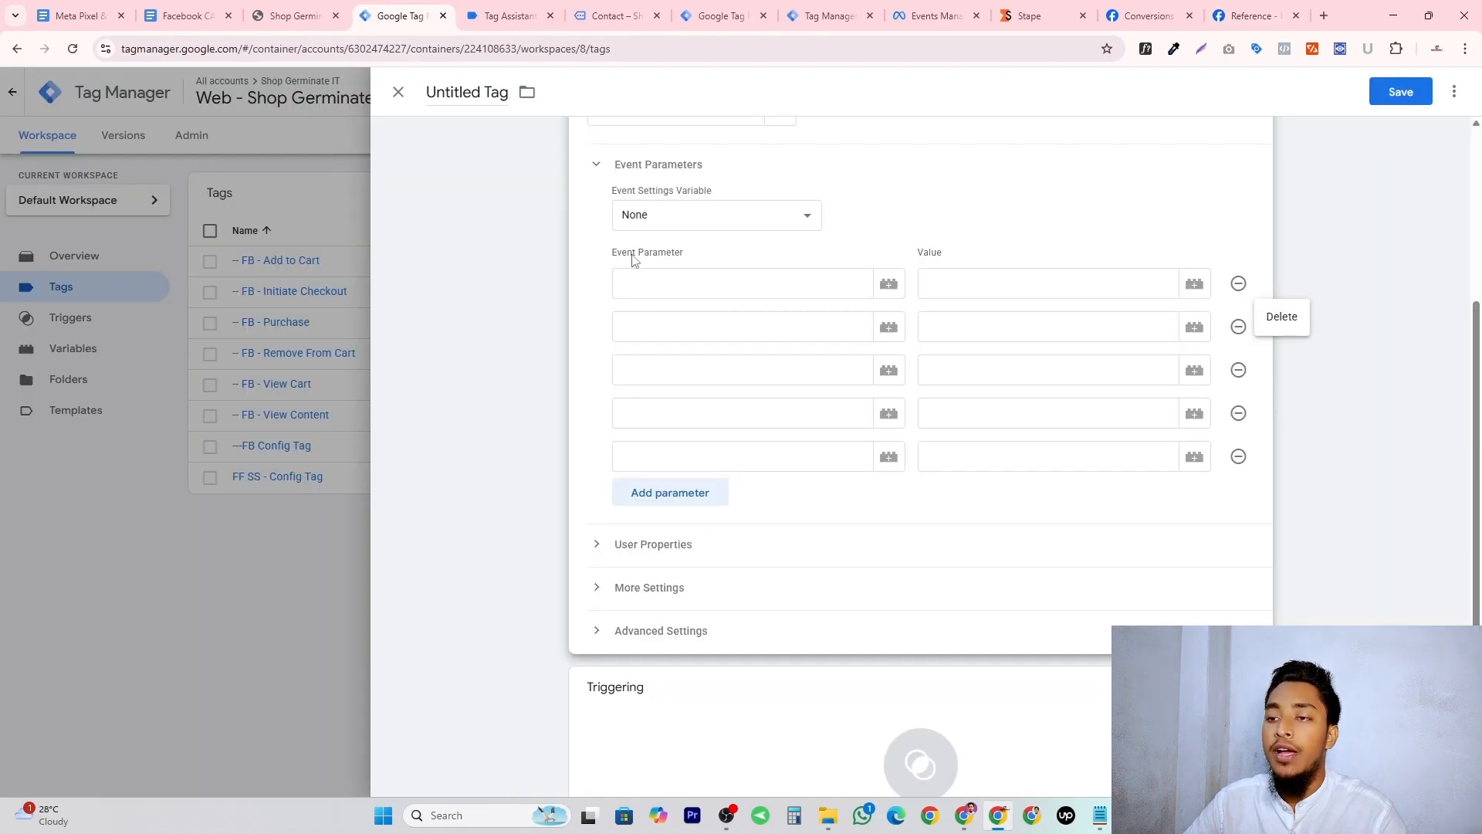
pyautogui.click(685, 281)
pyautogui.hotkey('ctrl', 'v')
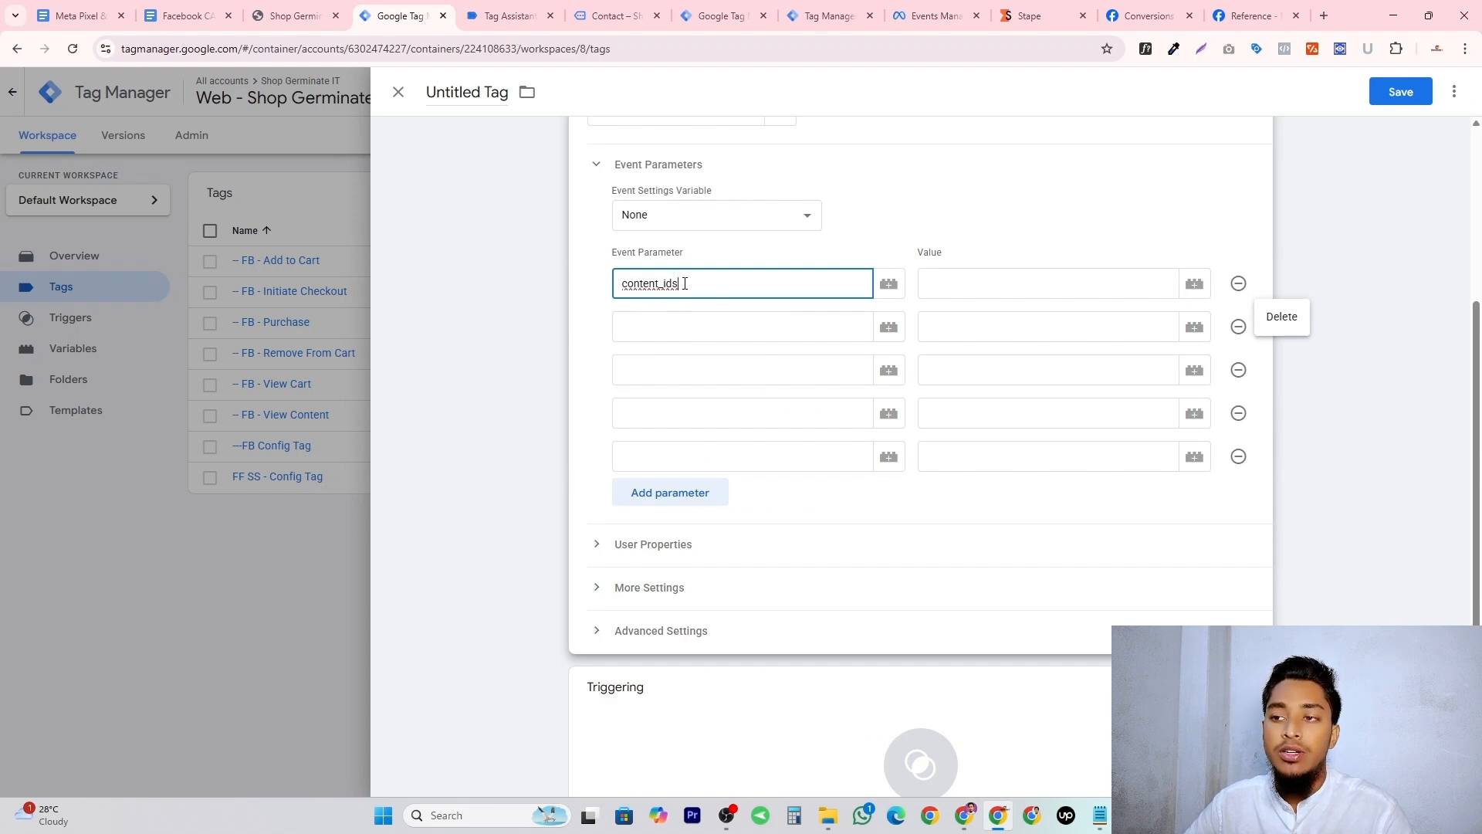
pyautogui.scroll(4, 584, 291)
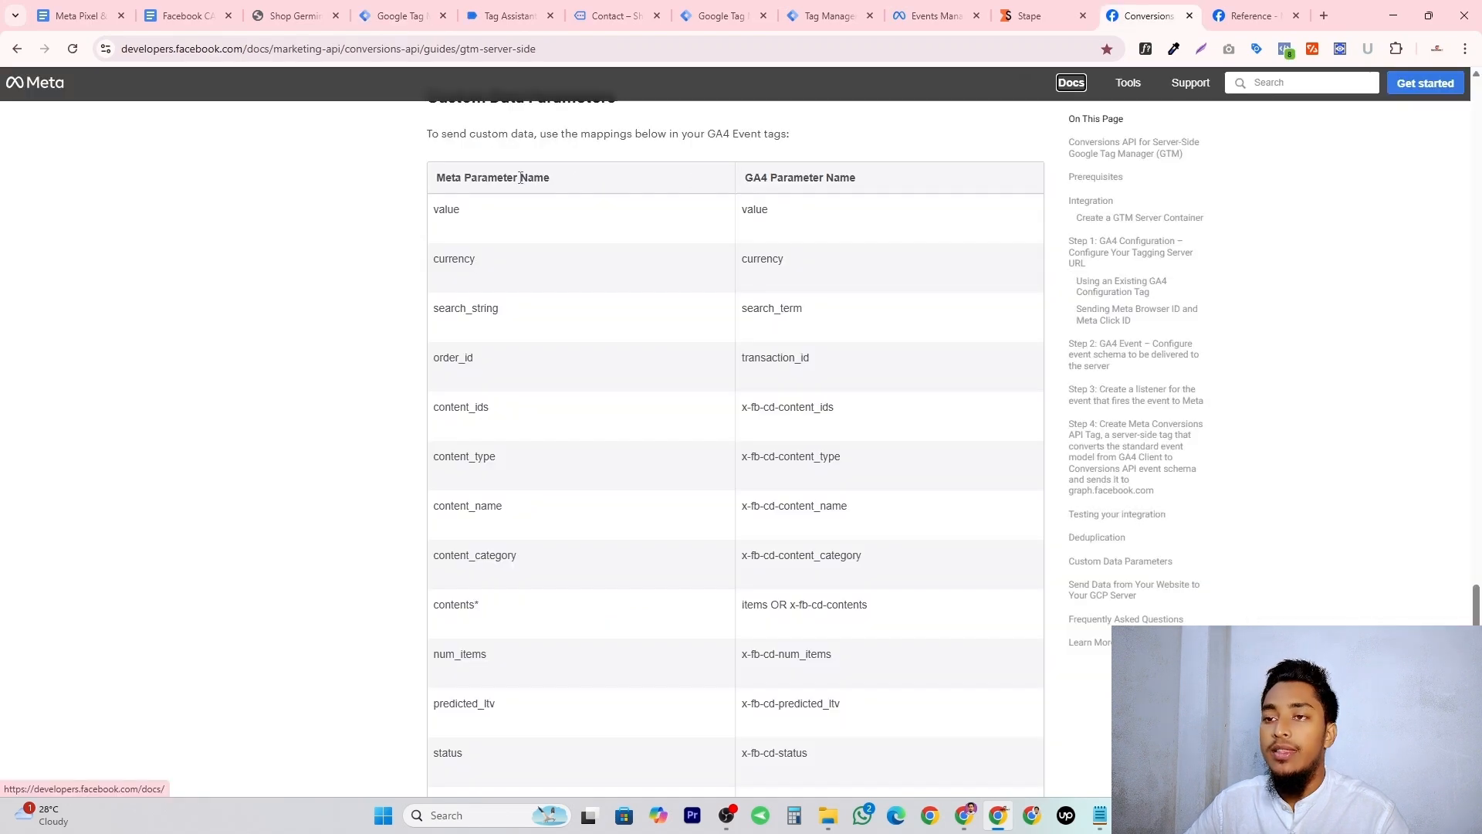
# Examine how Meta parameter names map to GA4 parameter names in the guide's Custom Data Parameters table.
pyautogui.moveTo(610, 184); pyautogui.dragTo(576, 188)
pyautogui.click(450, 178)
pyautogui.click(576, 187)
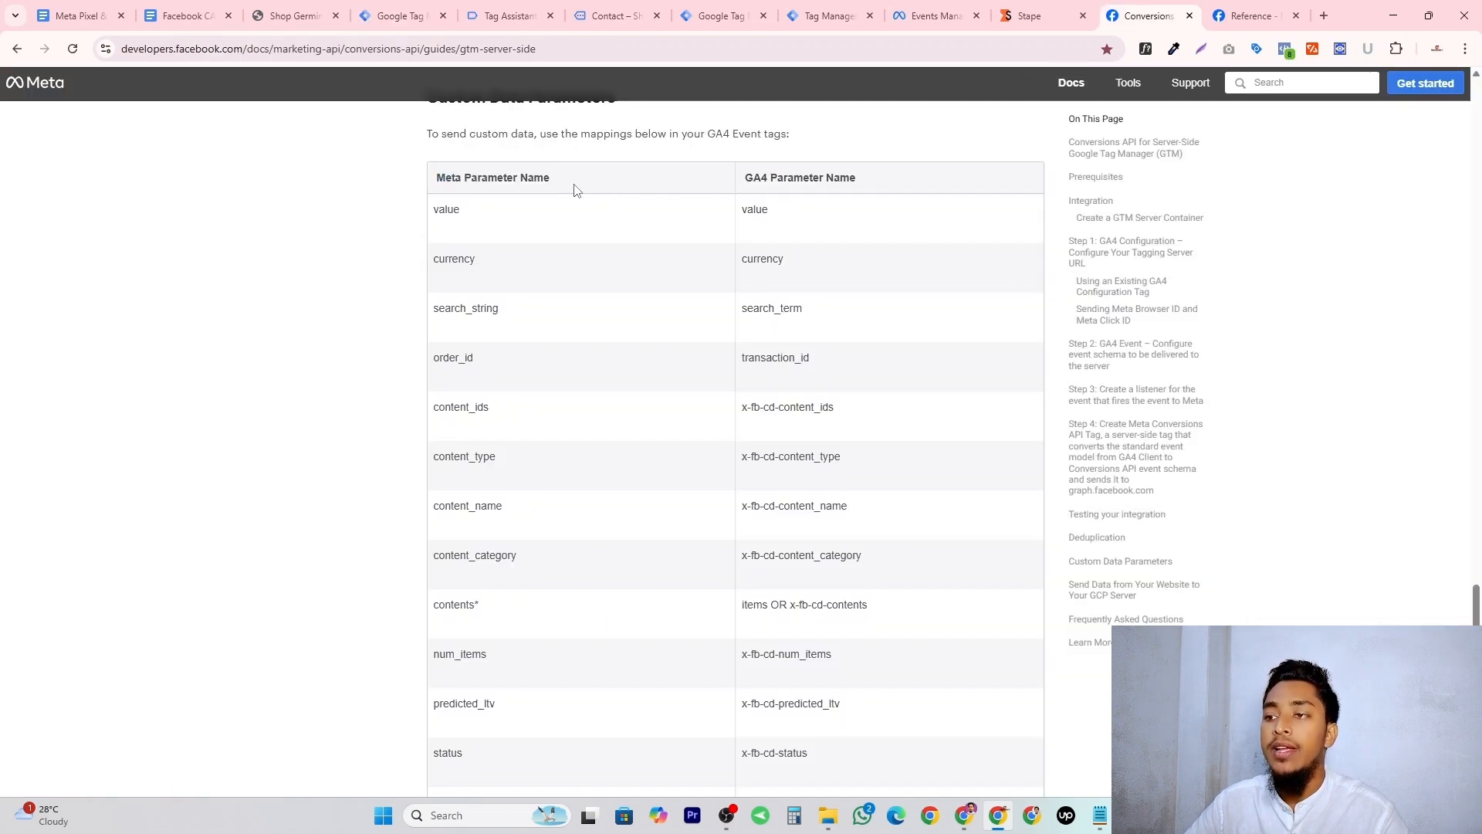
pyautogui.moveTo(760, 180); pyautogui.dragTo(766, 181)
pyautogui.click(763, 182)
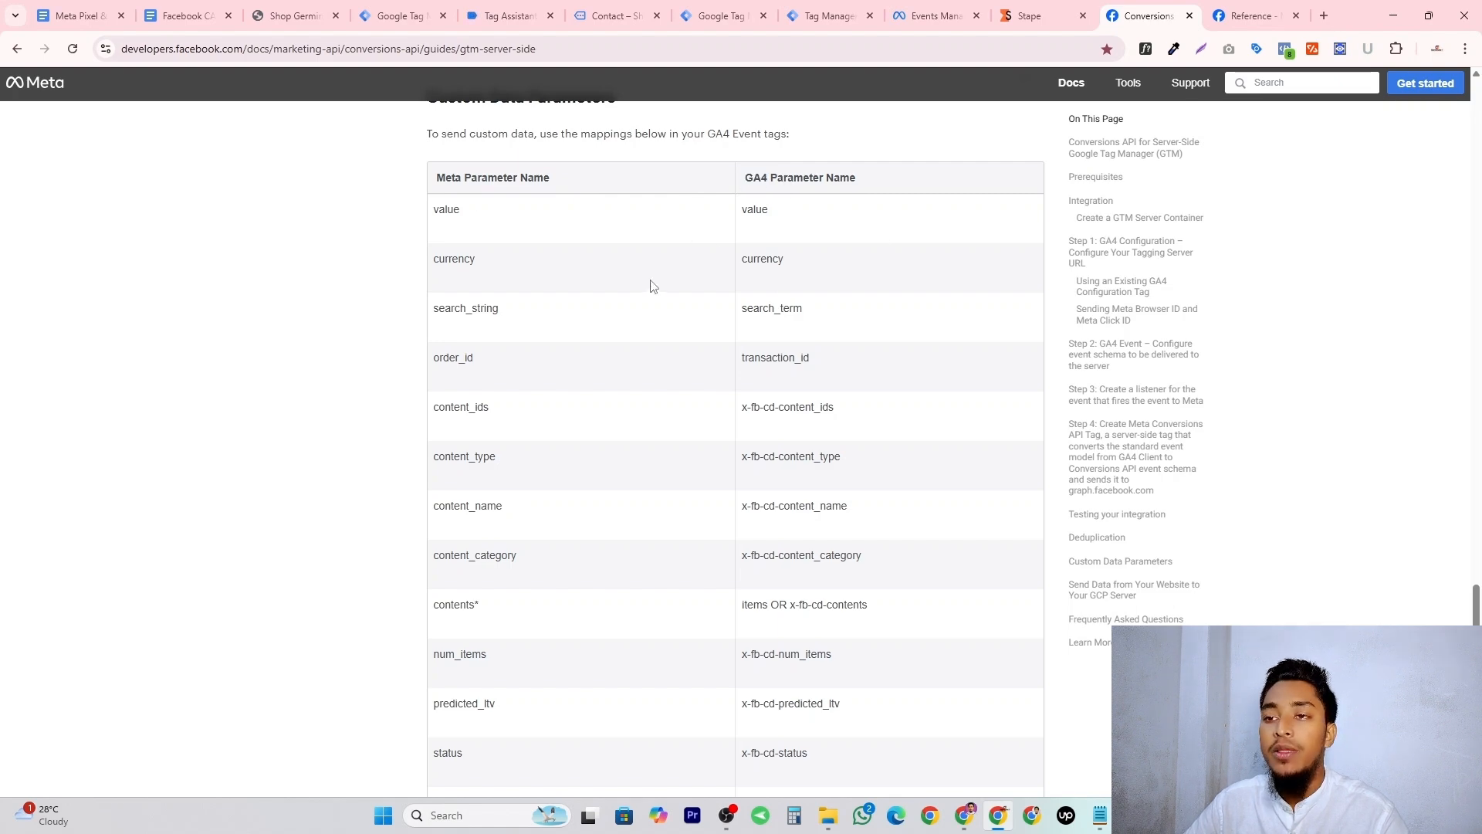
pyautogui.scroll(-1, 651, 287)
pyautogui.scroll(1, 651, 287)
pyautogui.moveTo(742, 210); pyautogui.dragTo(853, 662)
pyautogui.click(866, 622)
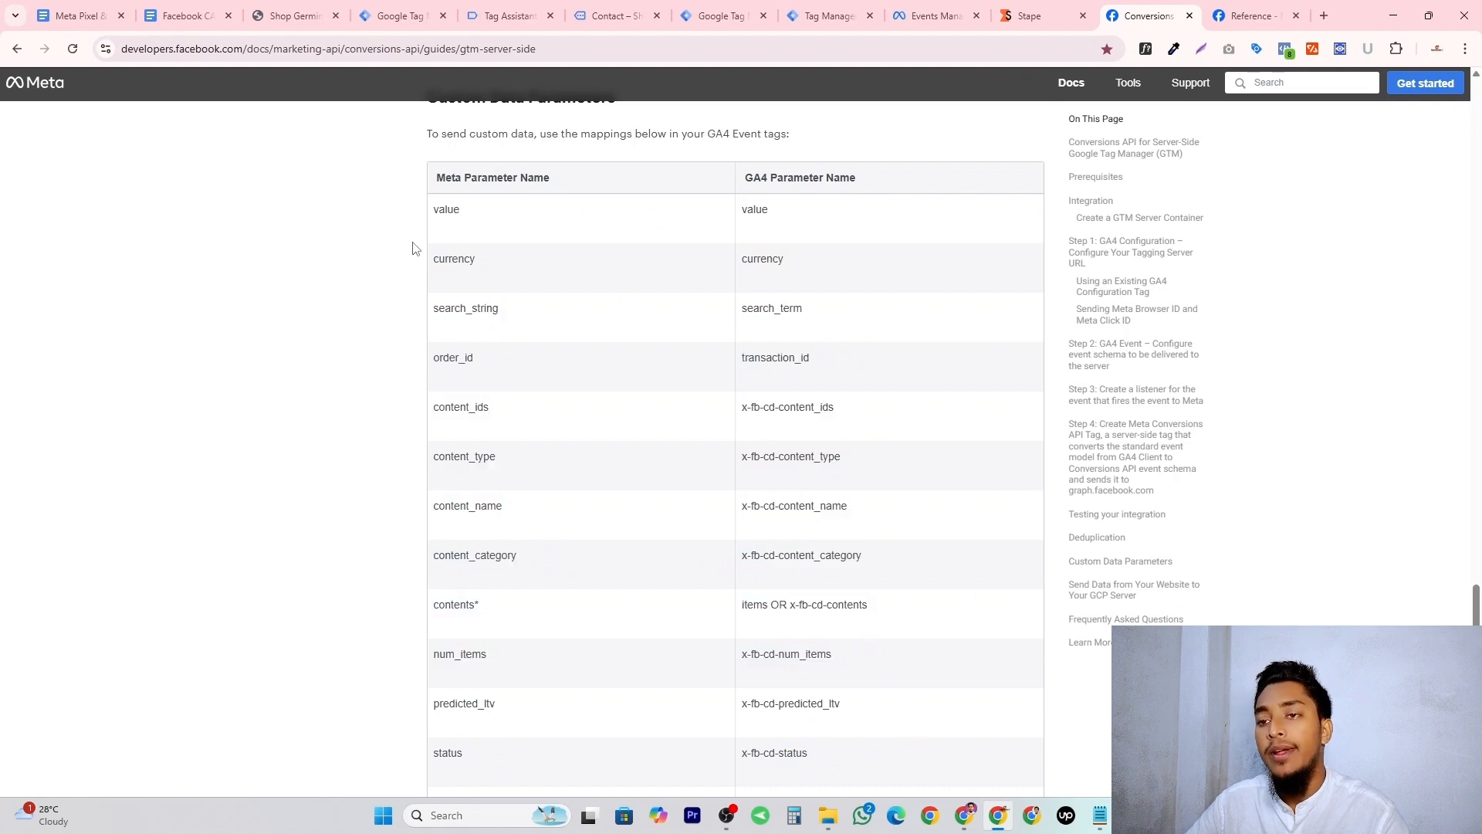
pyautogui.doubleClick(497, 215)
pyautogui.click(440, 178)
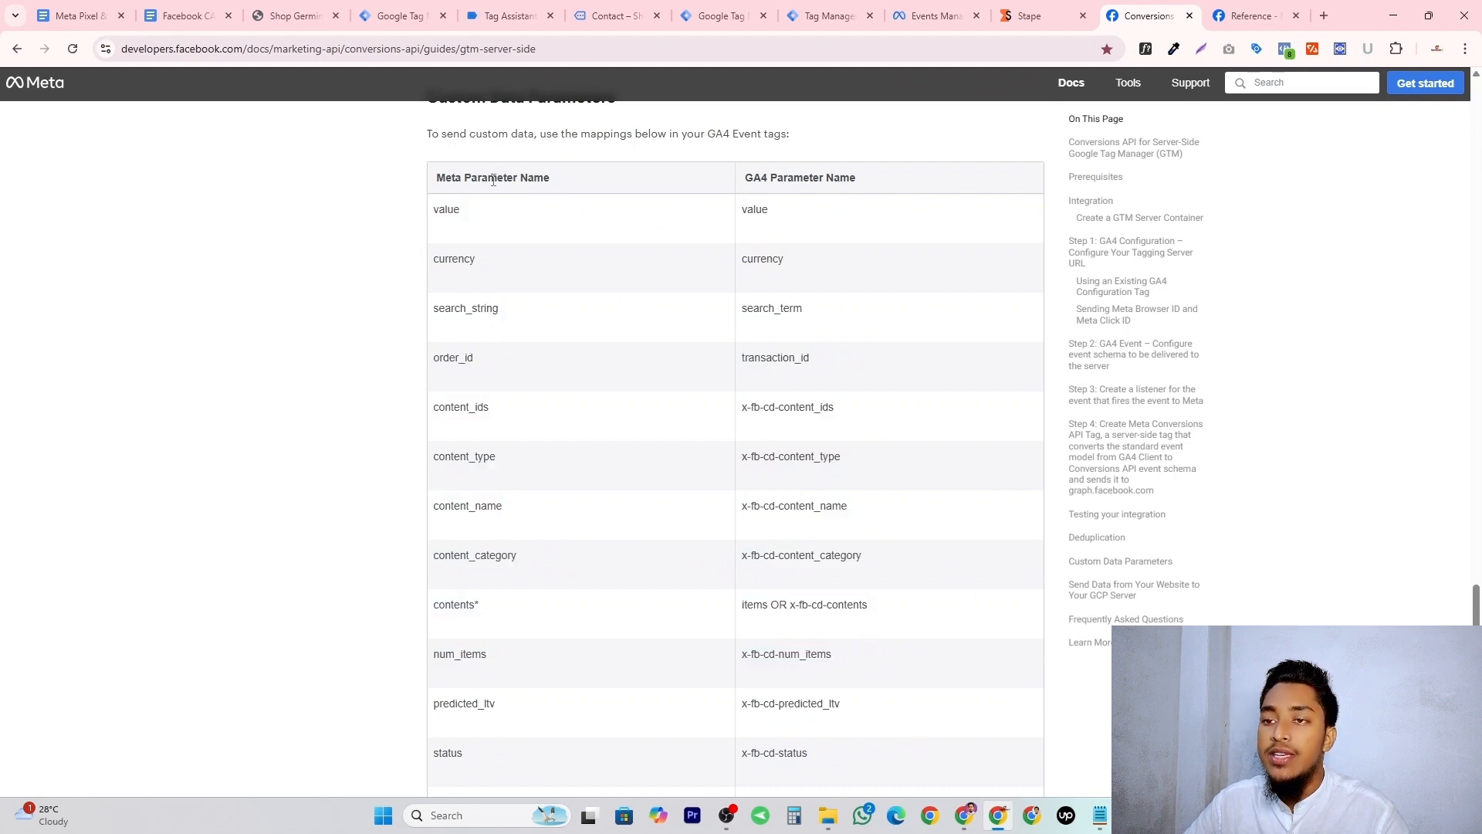
pyautogui.doubleClick(463, 178)
pyautogui.click(462, 179)
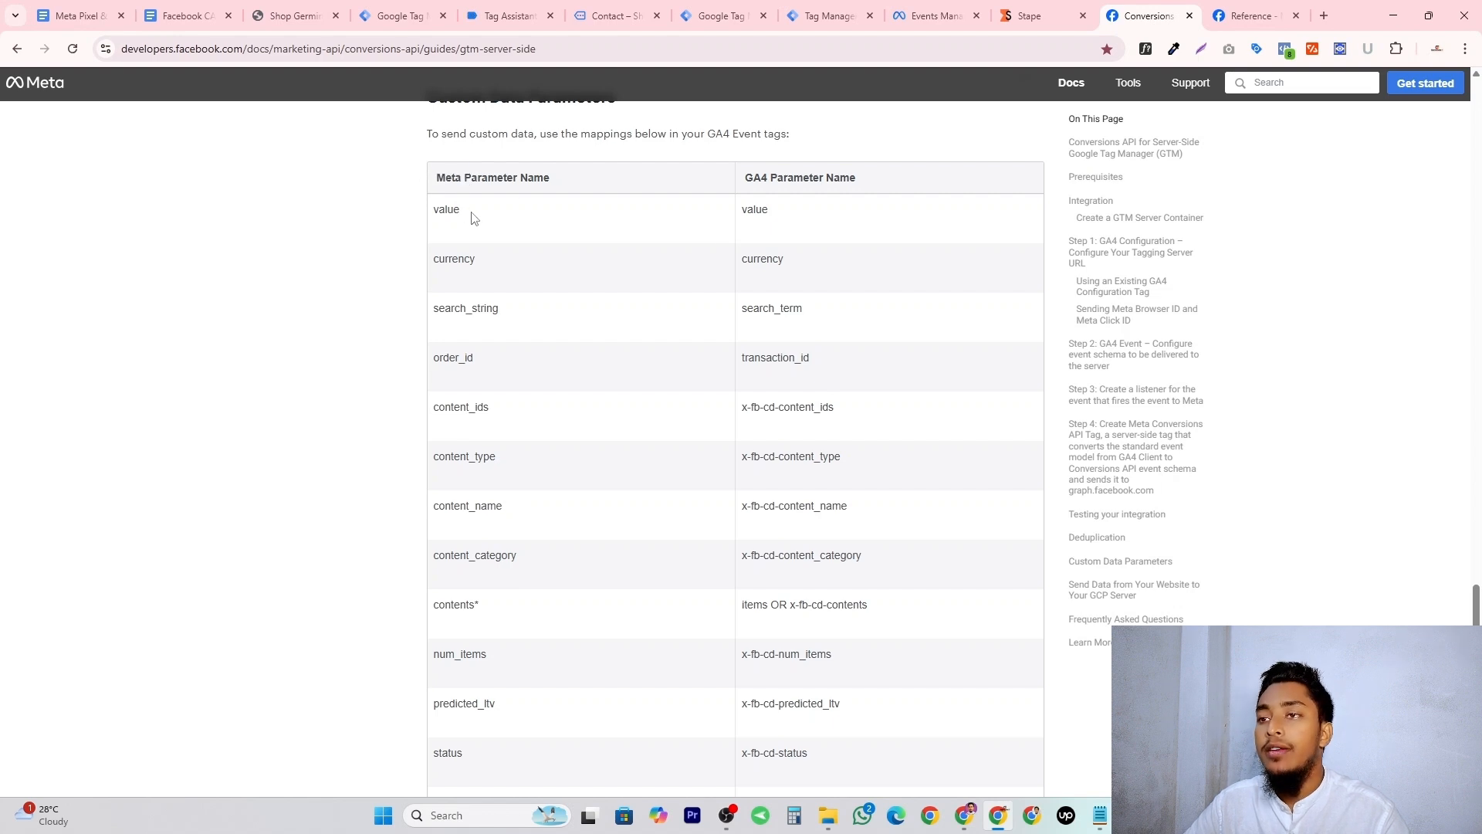
pyautogui.click(397, 15)
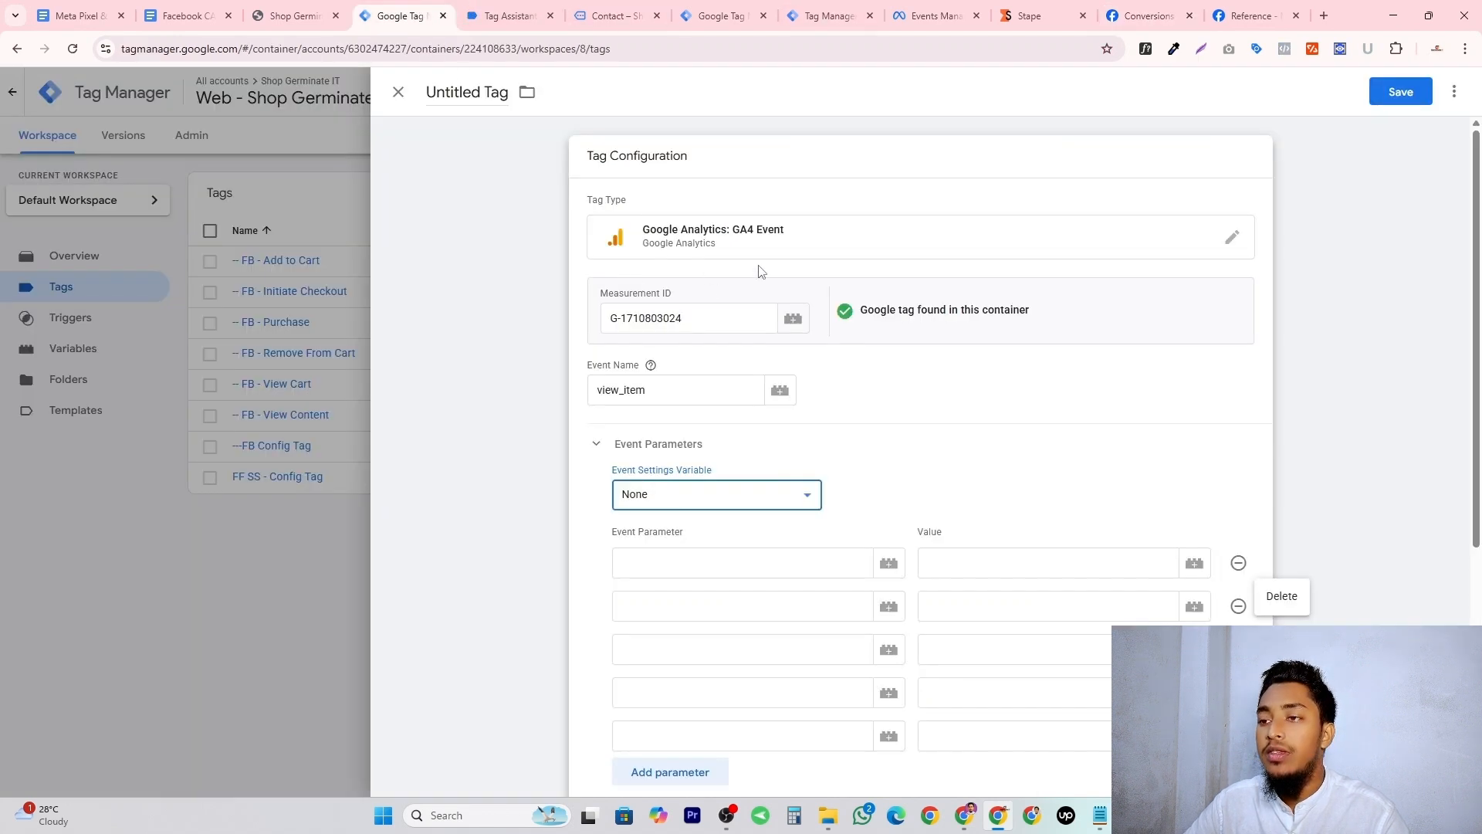
pyautogui.click(1149, 16)
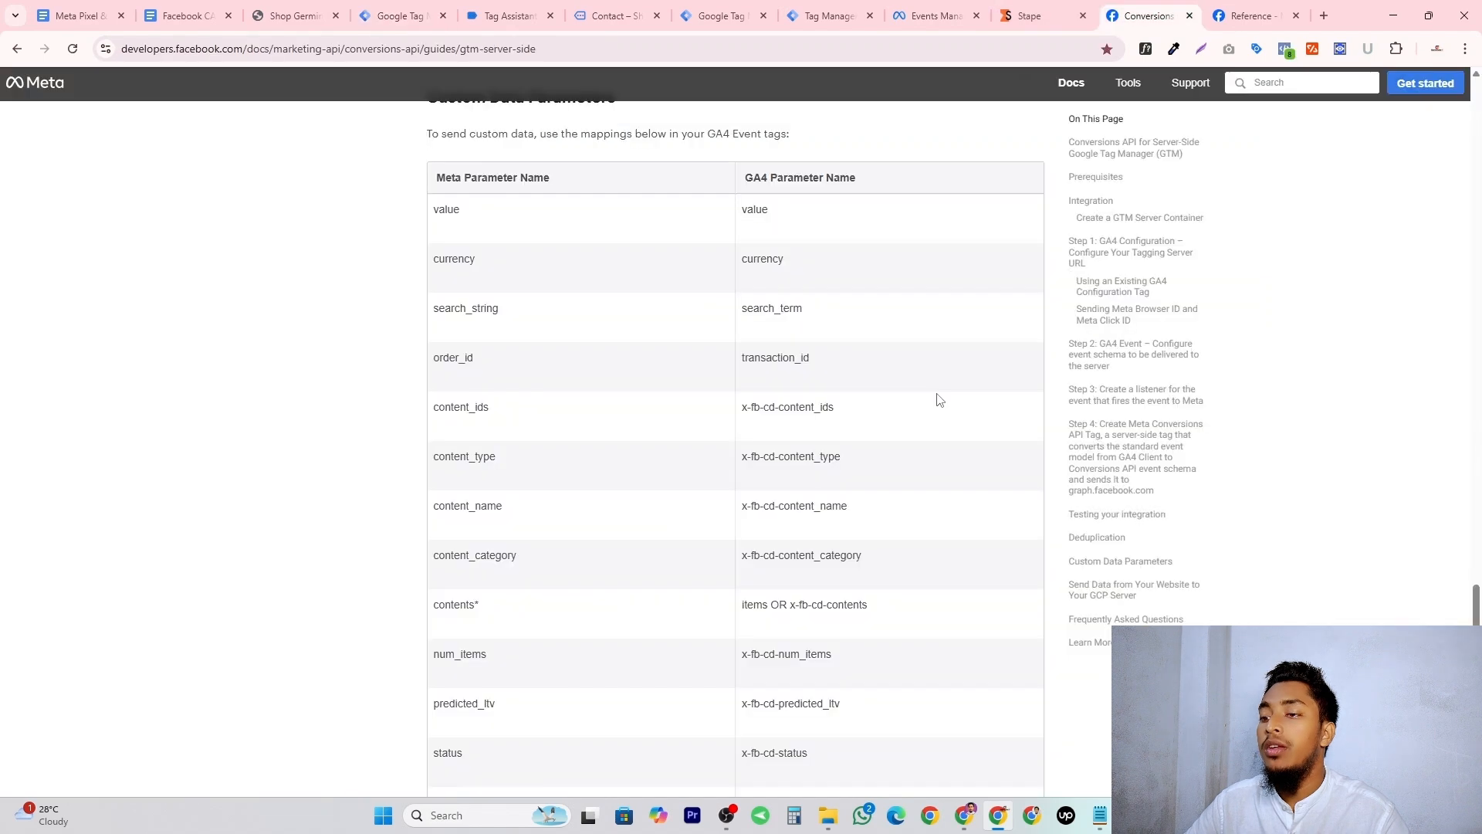
pyautogui.scroll(-1, 812, 490)
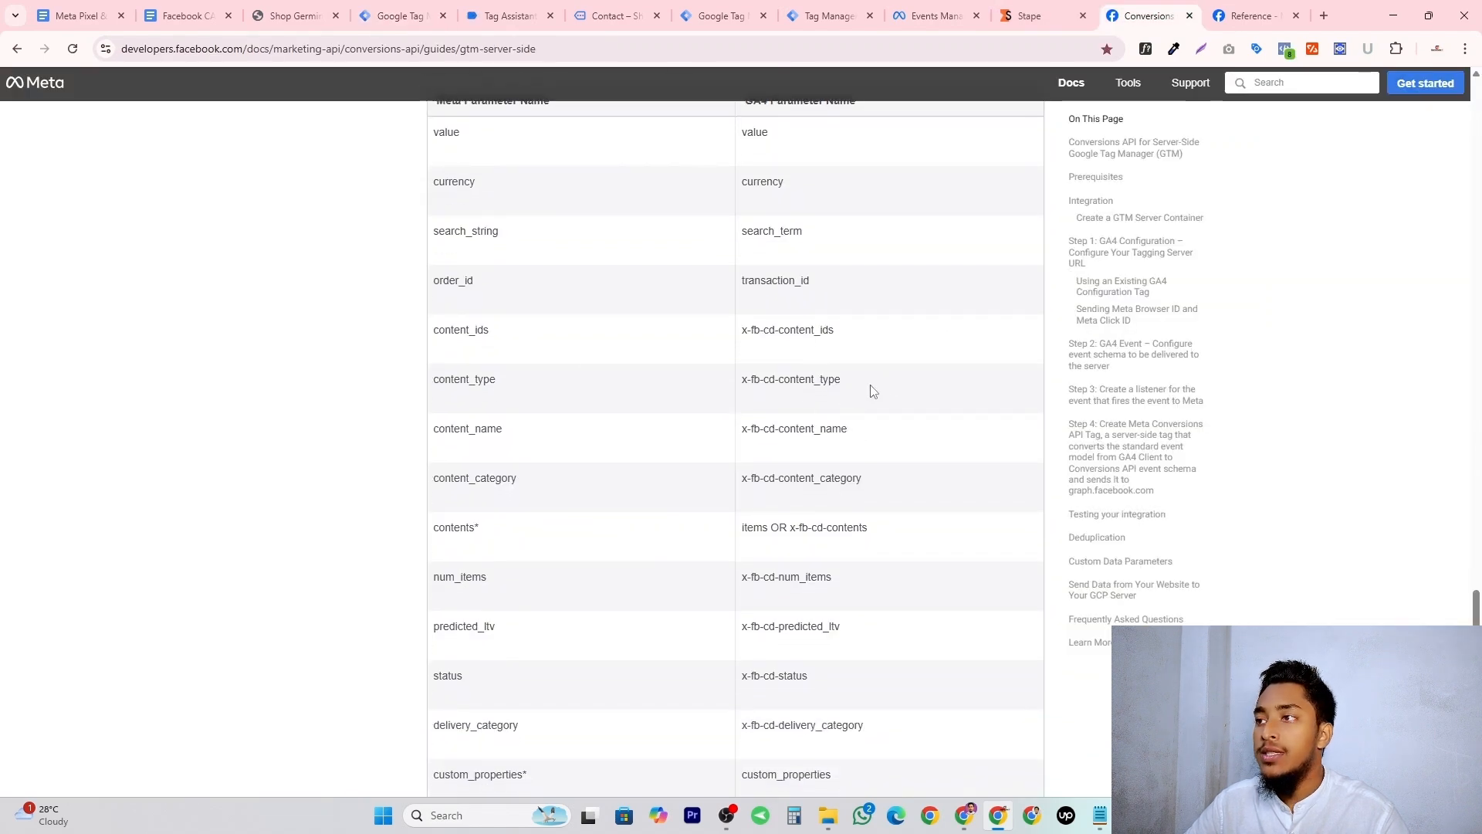
# Copy the GA4 name for content_type from the mapping table and enter x-fb-cd-content_type as the first event parameter.
pyautogui.hotkey('ctrl', 'Tab')
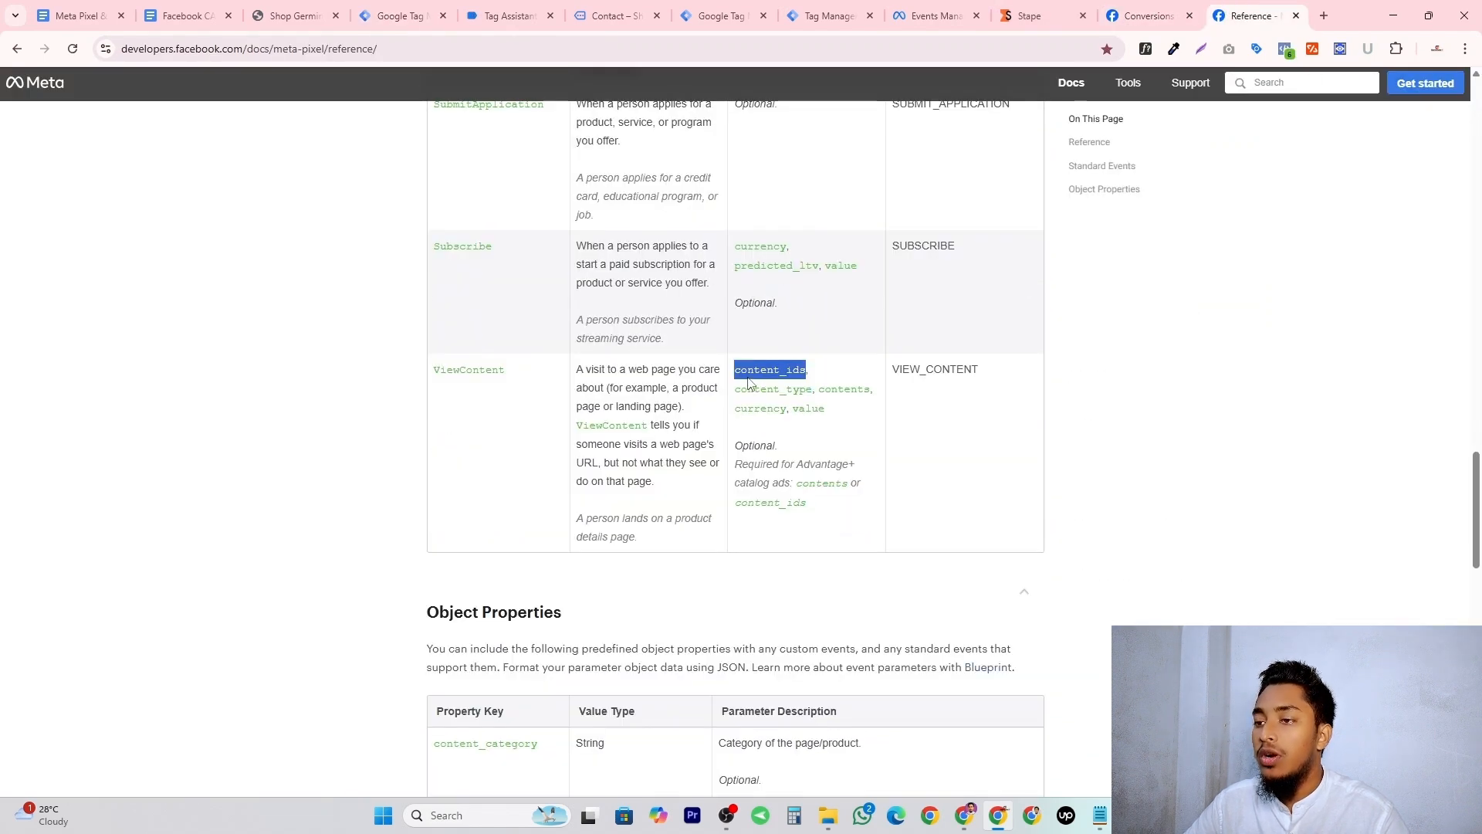
pyautogui.hotkey('ctrl', 'shift', 'Tab')
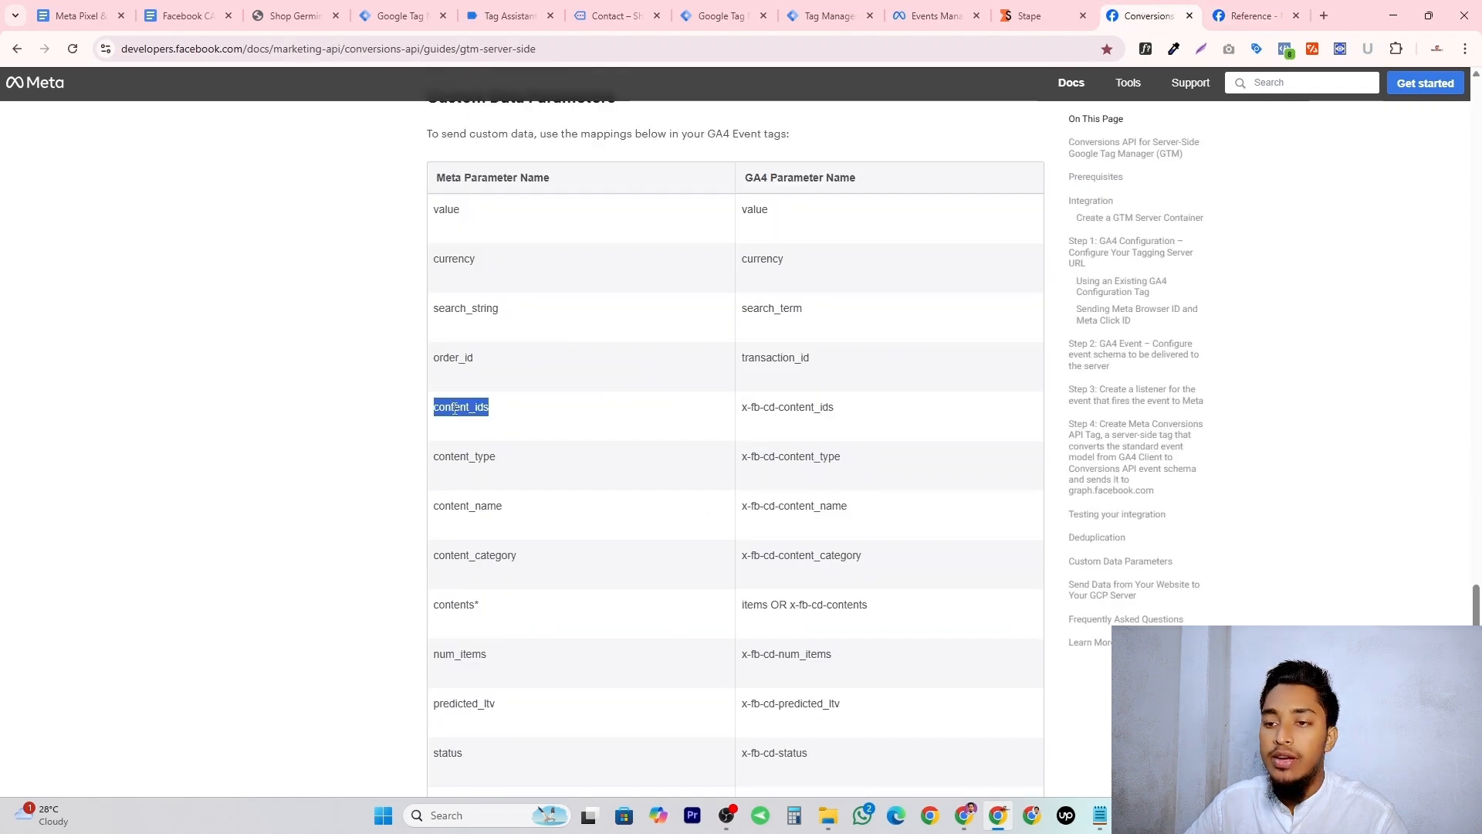
pyautogui.click(457, 409)
pyautogui.doubleClick(459, 457)
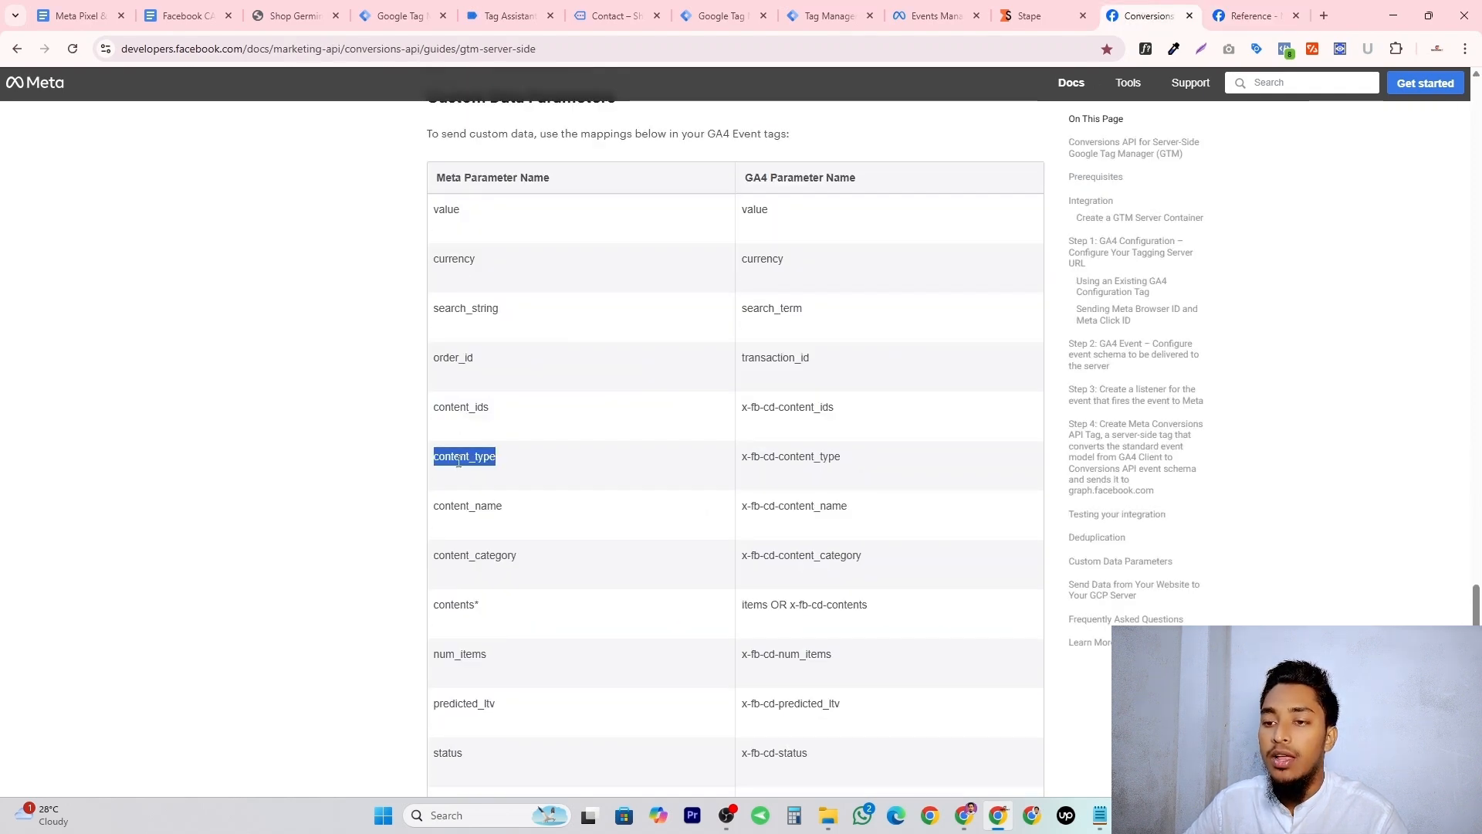
pyautogui.tripleClick(787, 456)
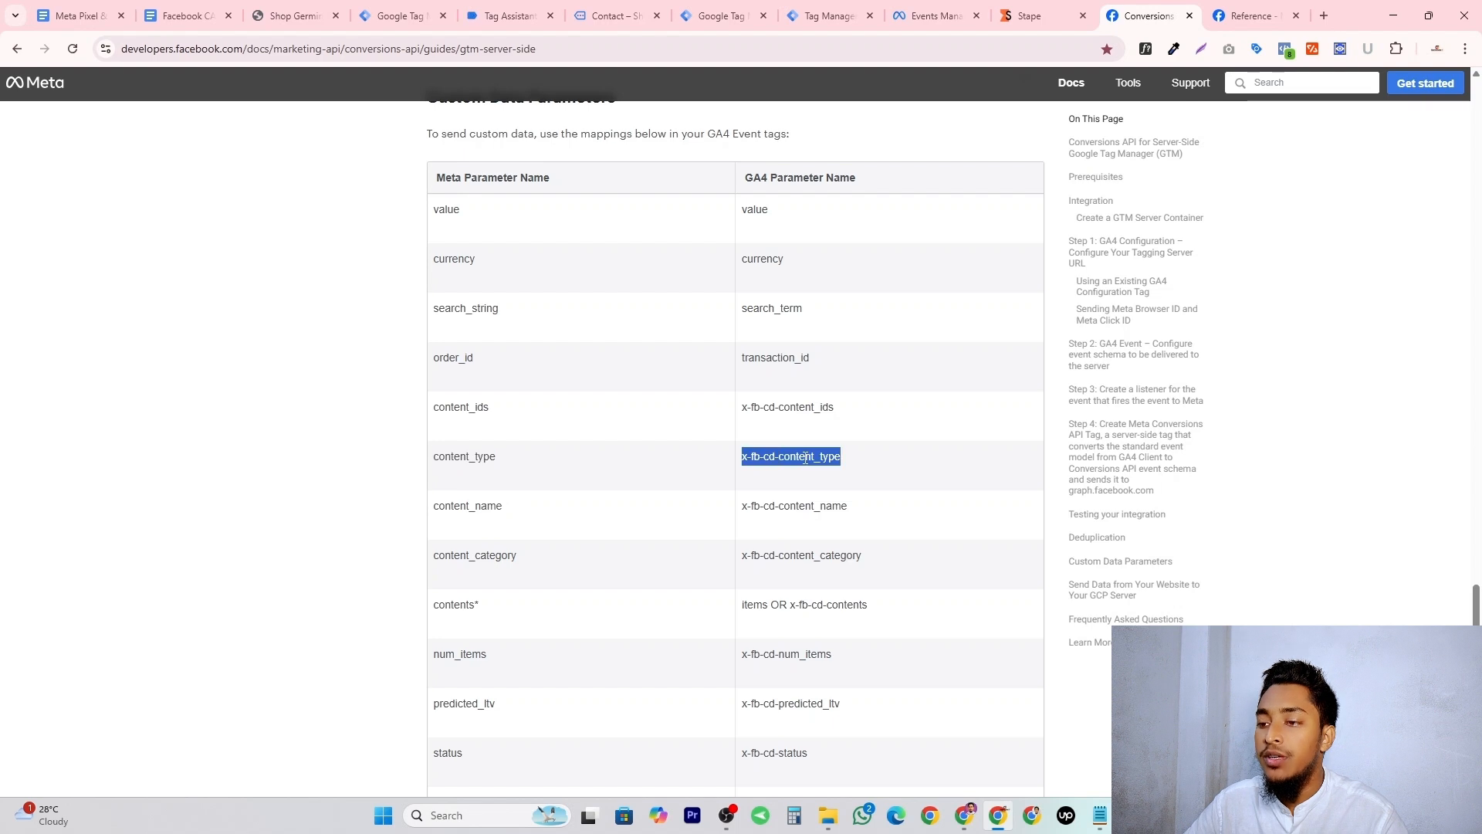
pyautogui.rightClick(803, 460)
pyautogui.click(817, 476)
pyautogui.click(397, 16)
pyautogui.click(667, 550)
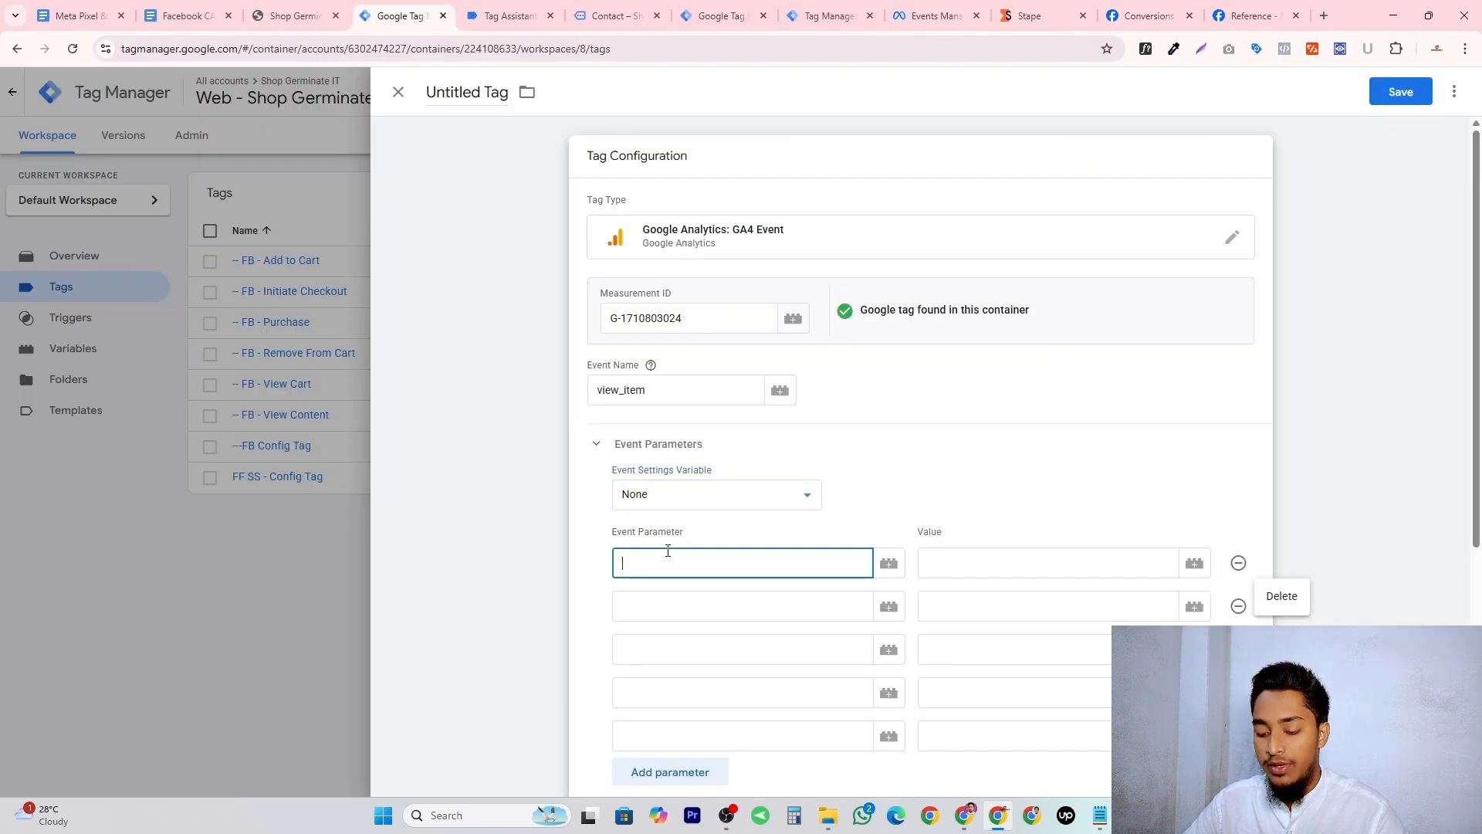
pyautogui.hotkey('ctrl', 'v')
# Name the remaining four event parameters x-fb-cd-content_ids, x-fb-cd-contents, currency and value.
pyautogui.click(739, 596)
pyautogui.write('x-fb-cd-content_ids')
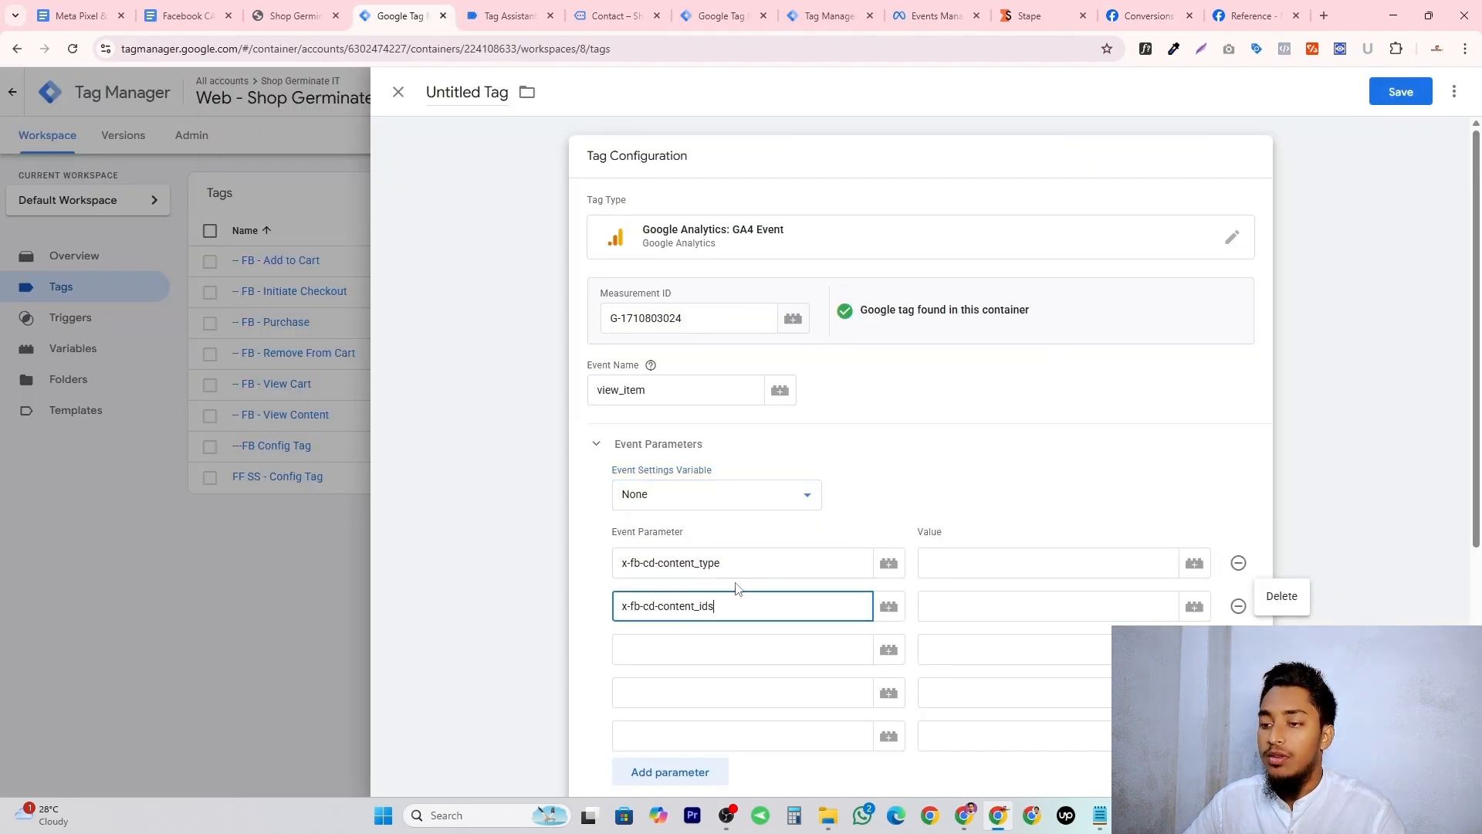
pyautogui.scroll(-2, 705, 483)
pyautogui.click(705, 483)
pyautogui.write('x-fb-cd-contents')
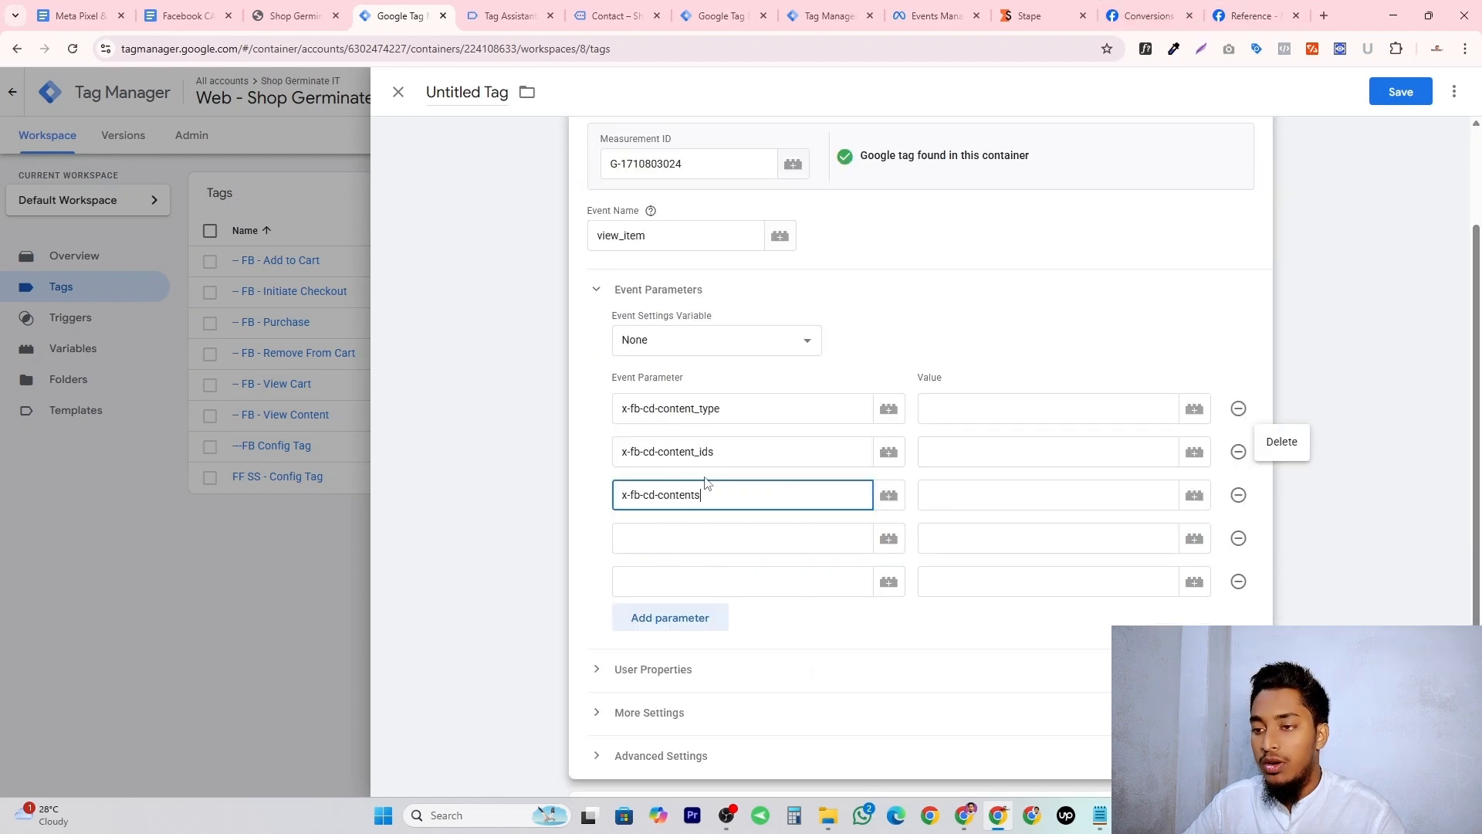
pyautogui.click(662, 538)
pyautogui.write('currency')
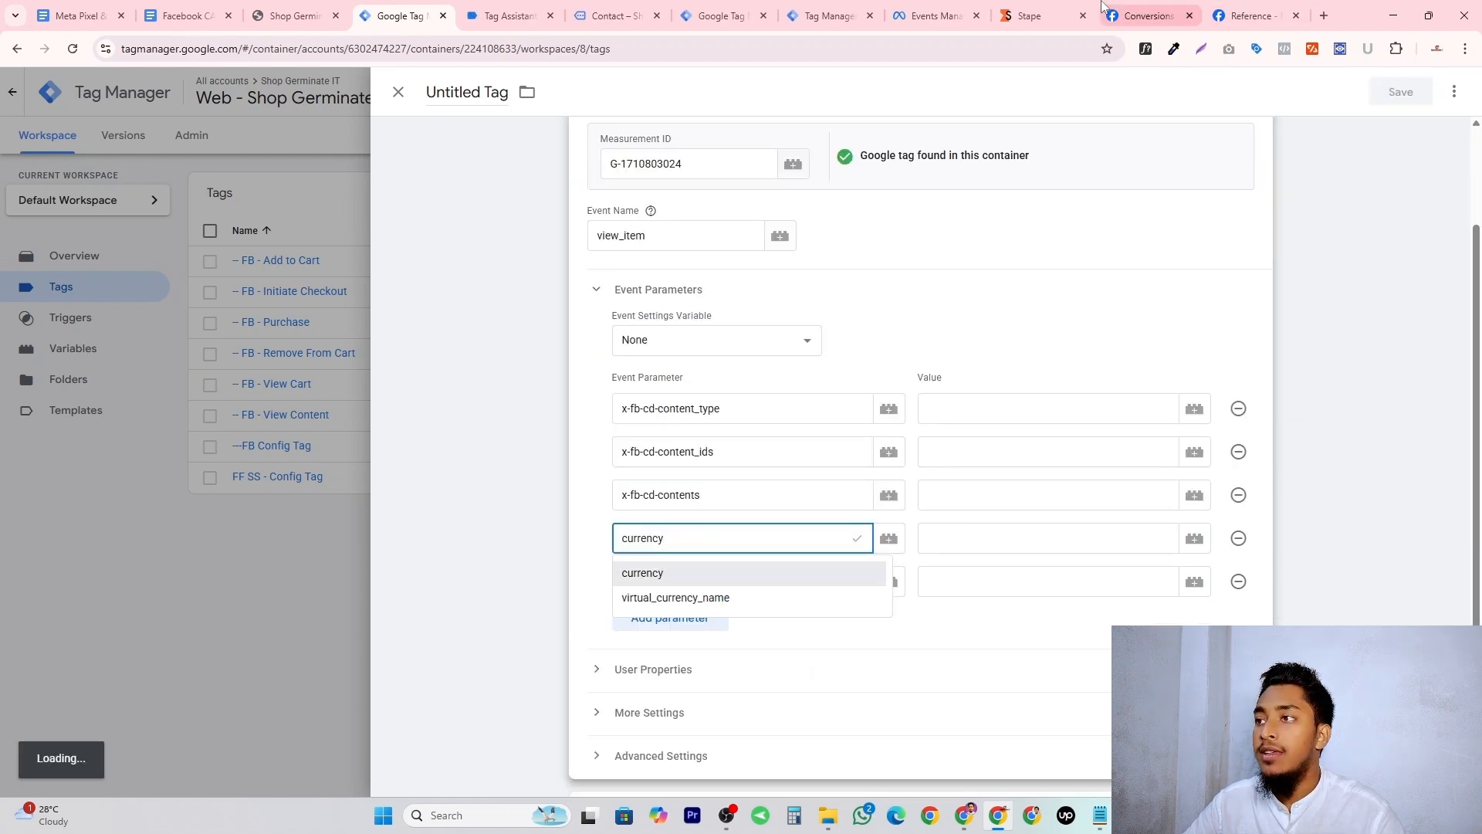
pyautogui.click(551, 272)
pyautogui.click(703, 587)
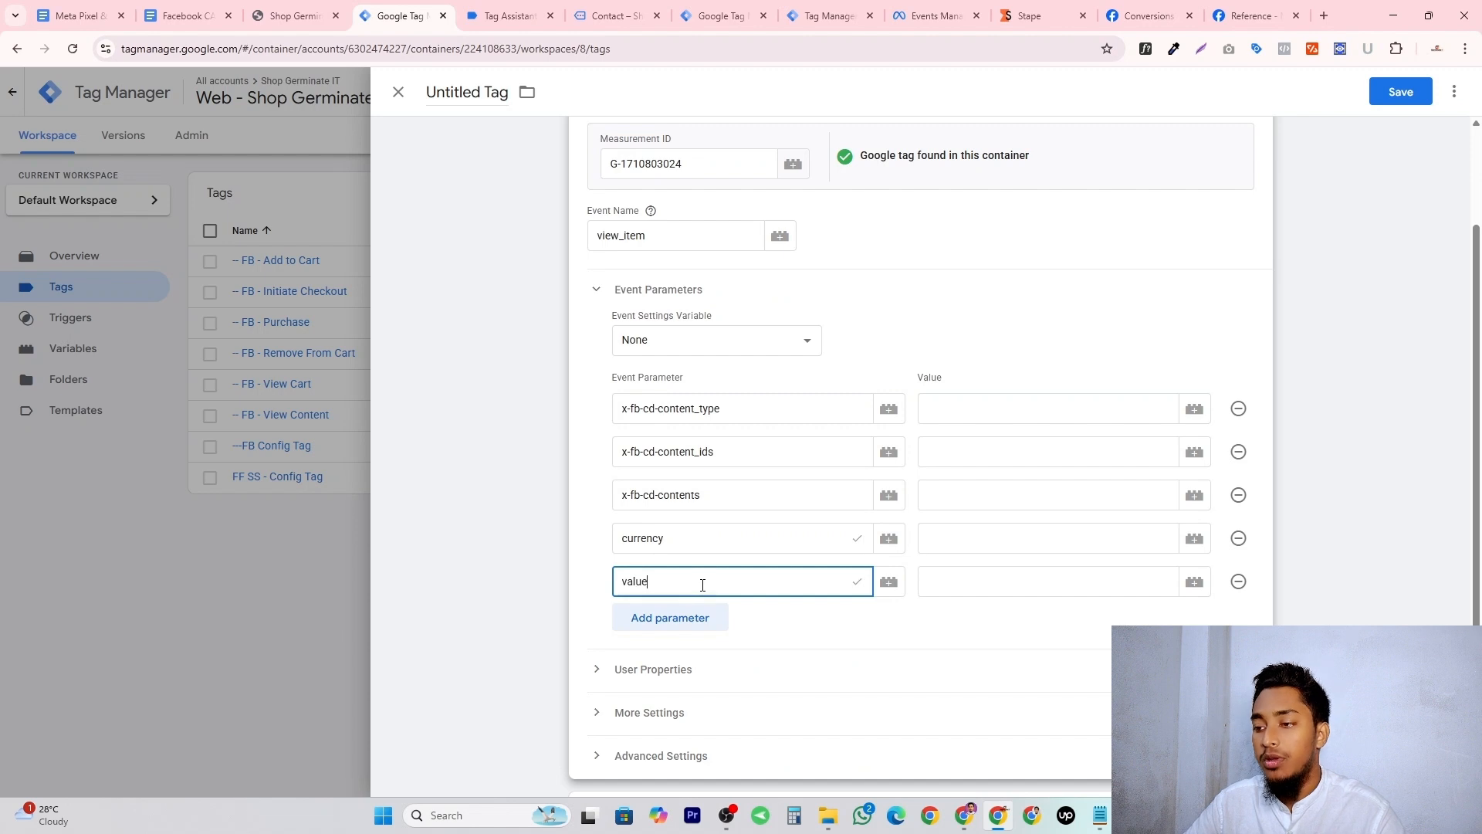
# Add a sixth event parameter named event_id to the view_item tag.
pyautogui.click(670, 617)
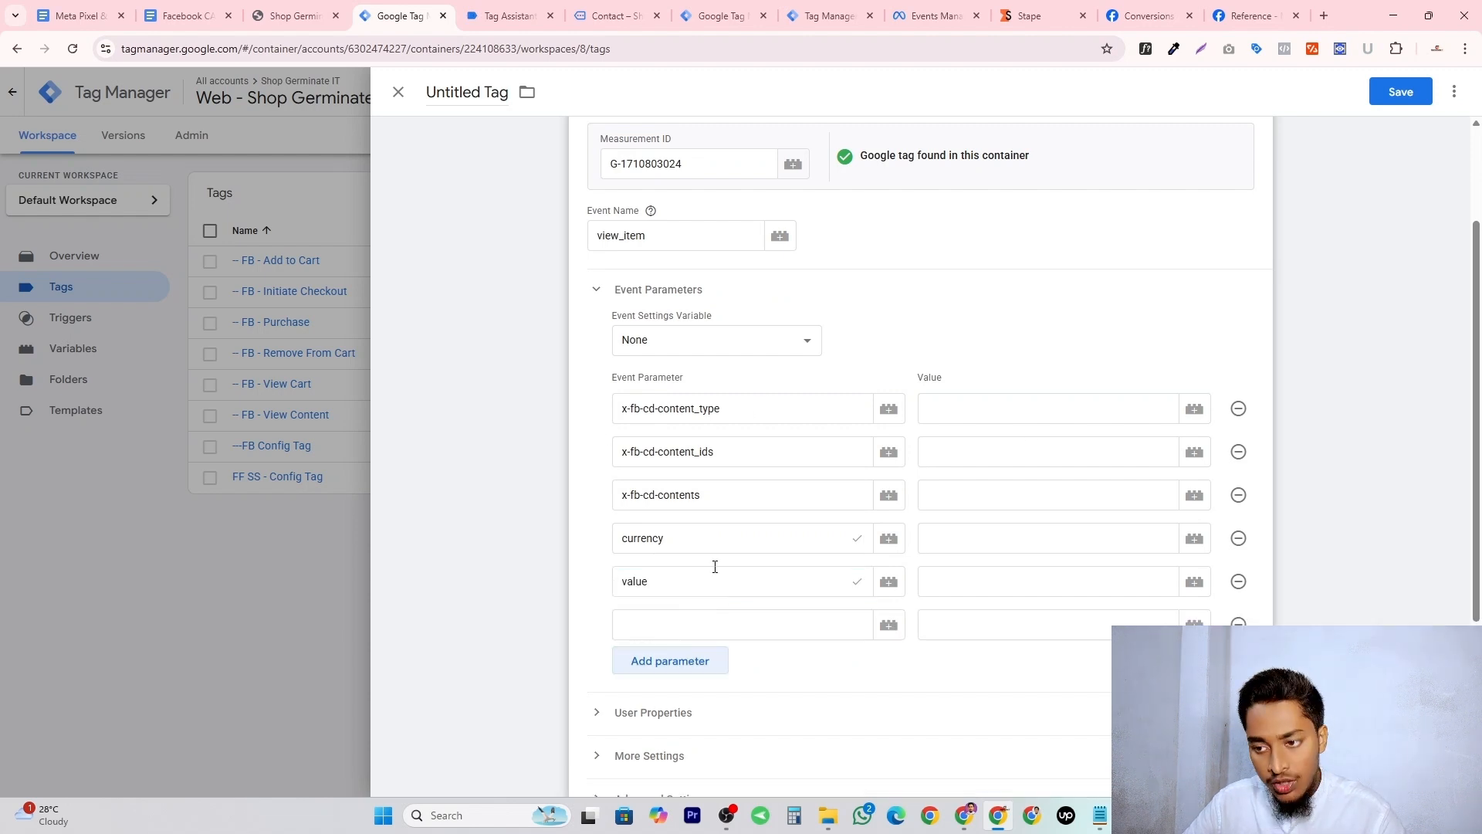
pyautogui.click(708, 633)
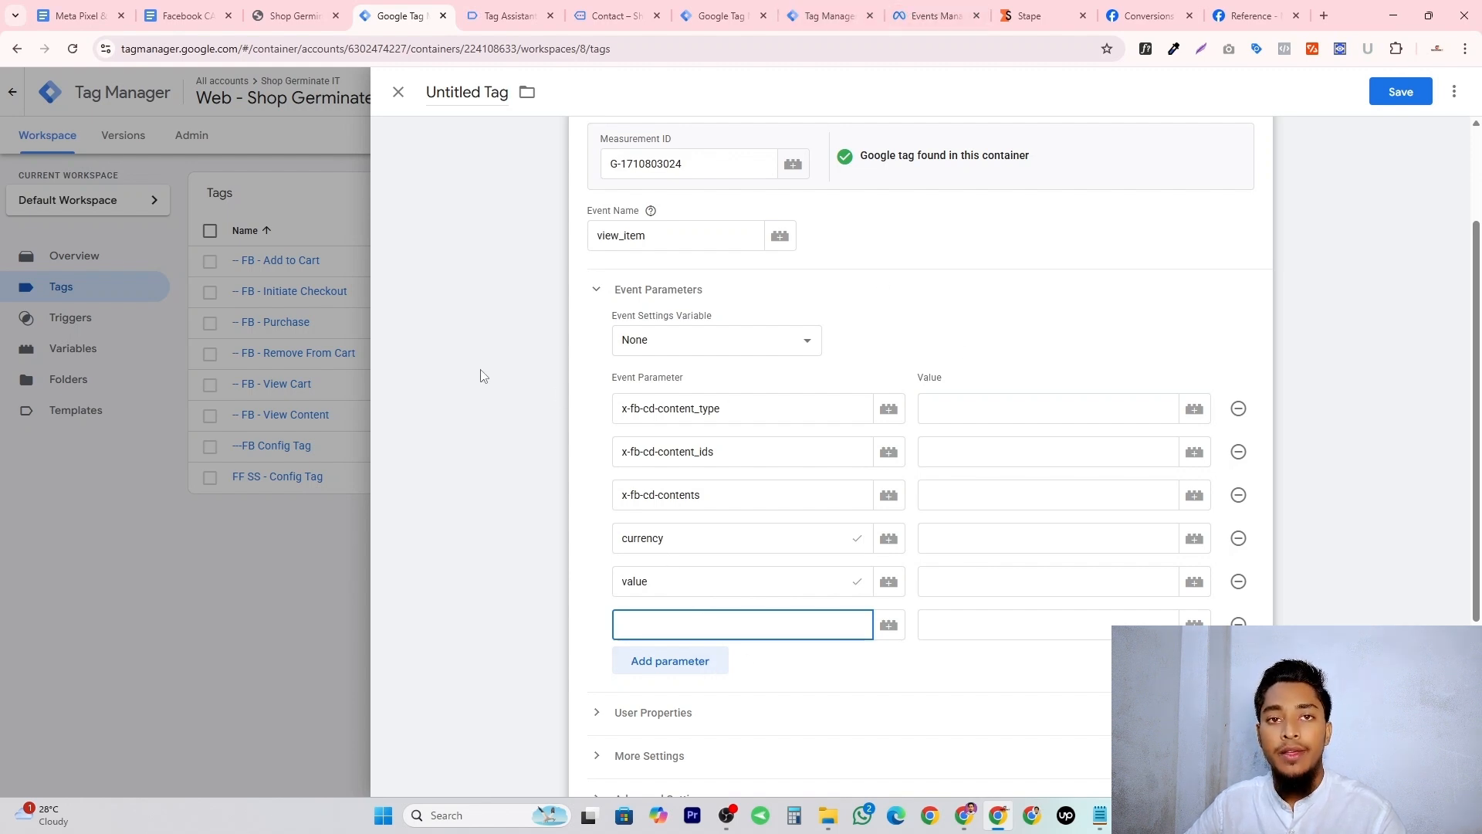
pyautogui.write('event_id')
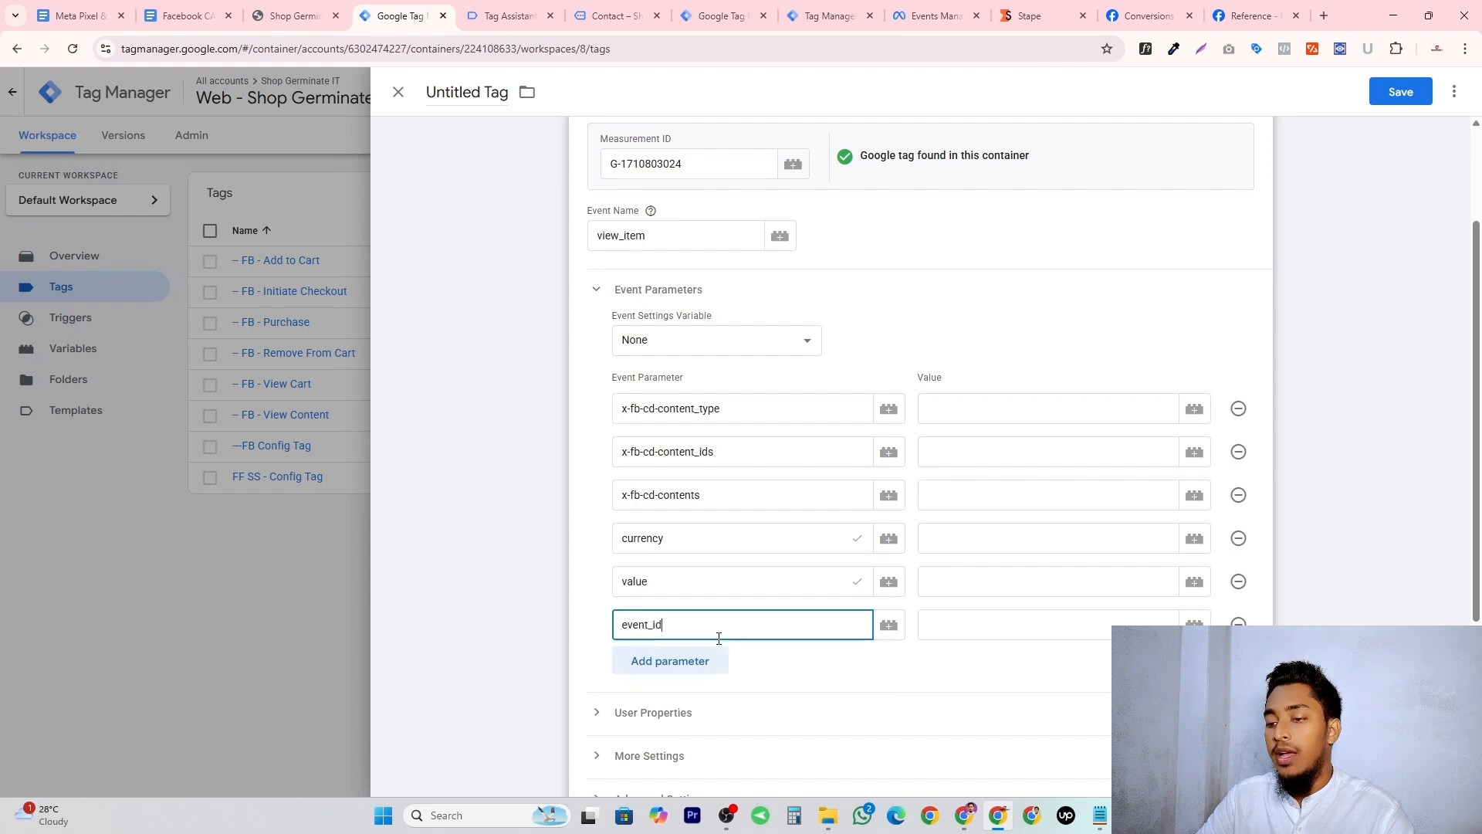
# Set the values of x-fb-cd-content_type to product, x-fb-cd-content_ids to {{Item ID}} and x-fb-cd-contents to {{Items}}.
pyautogui.click(1033, 403)
pyautogui.write('product')
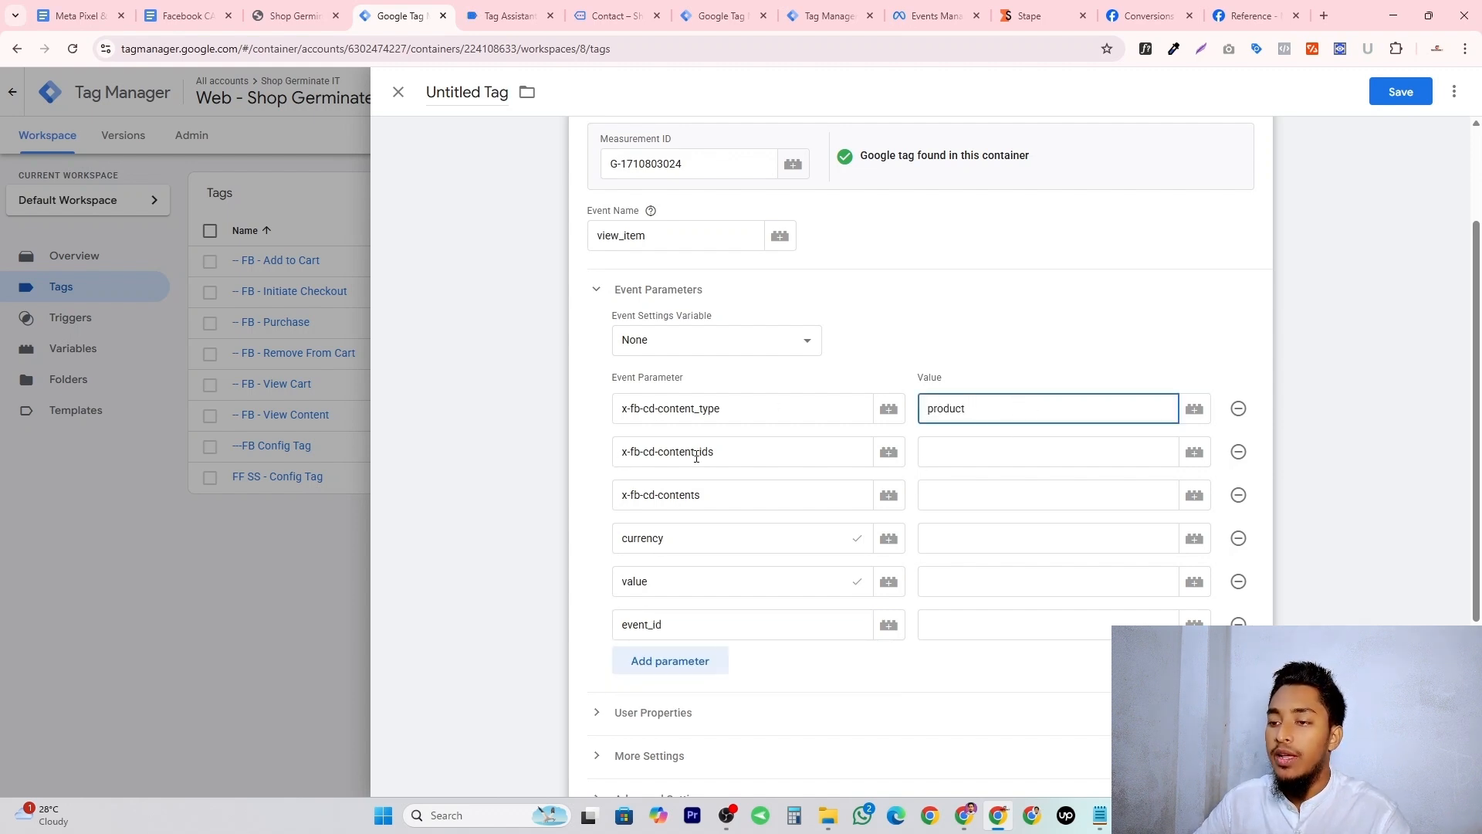
pyautogui.click(953, 448)
pyautogui.write('{{ite')
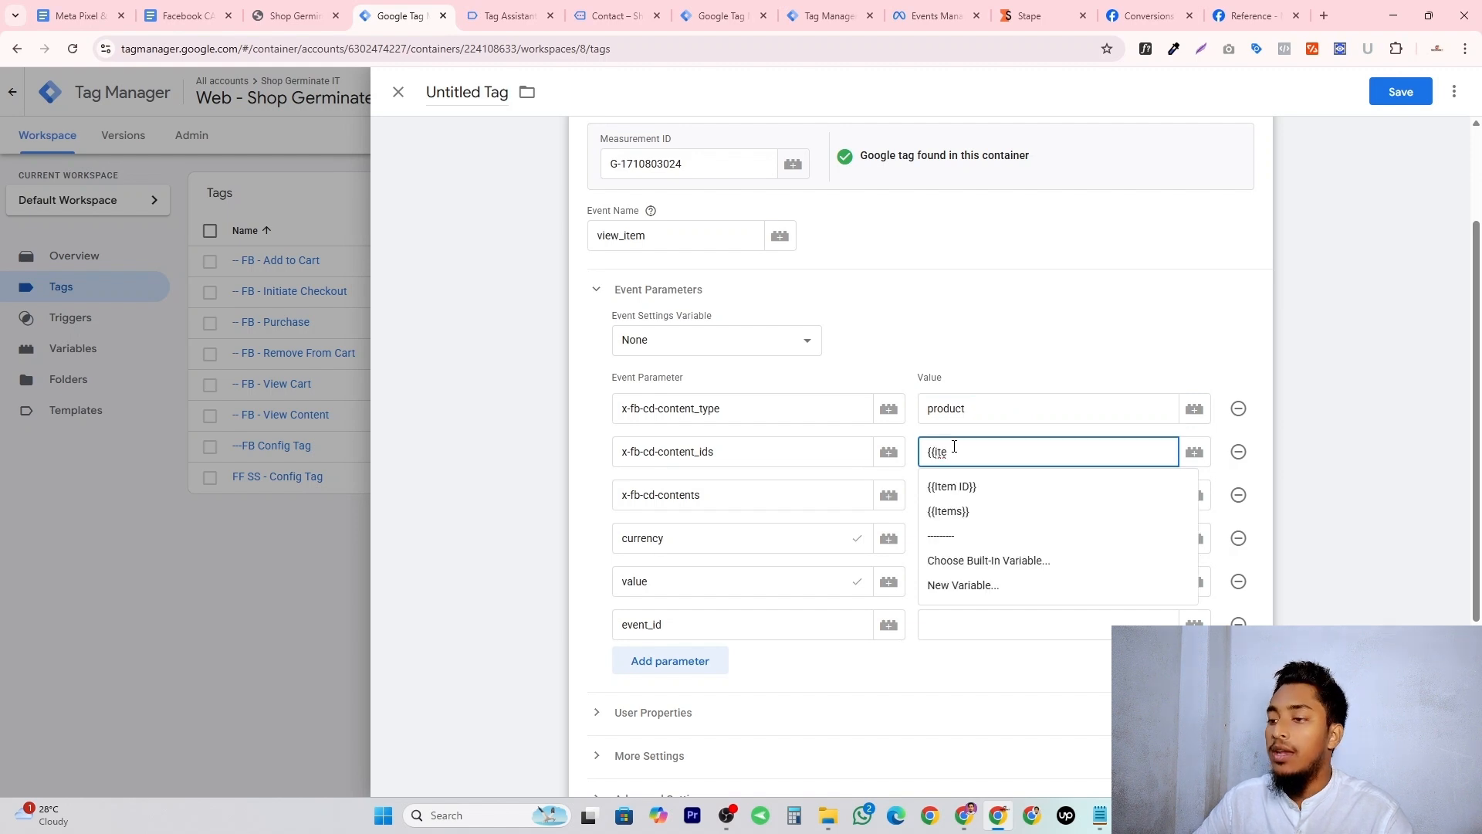
pyautogui.click(1036, 493)
pyautogui.click(947, 499)
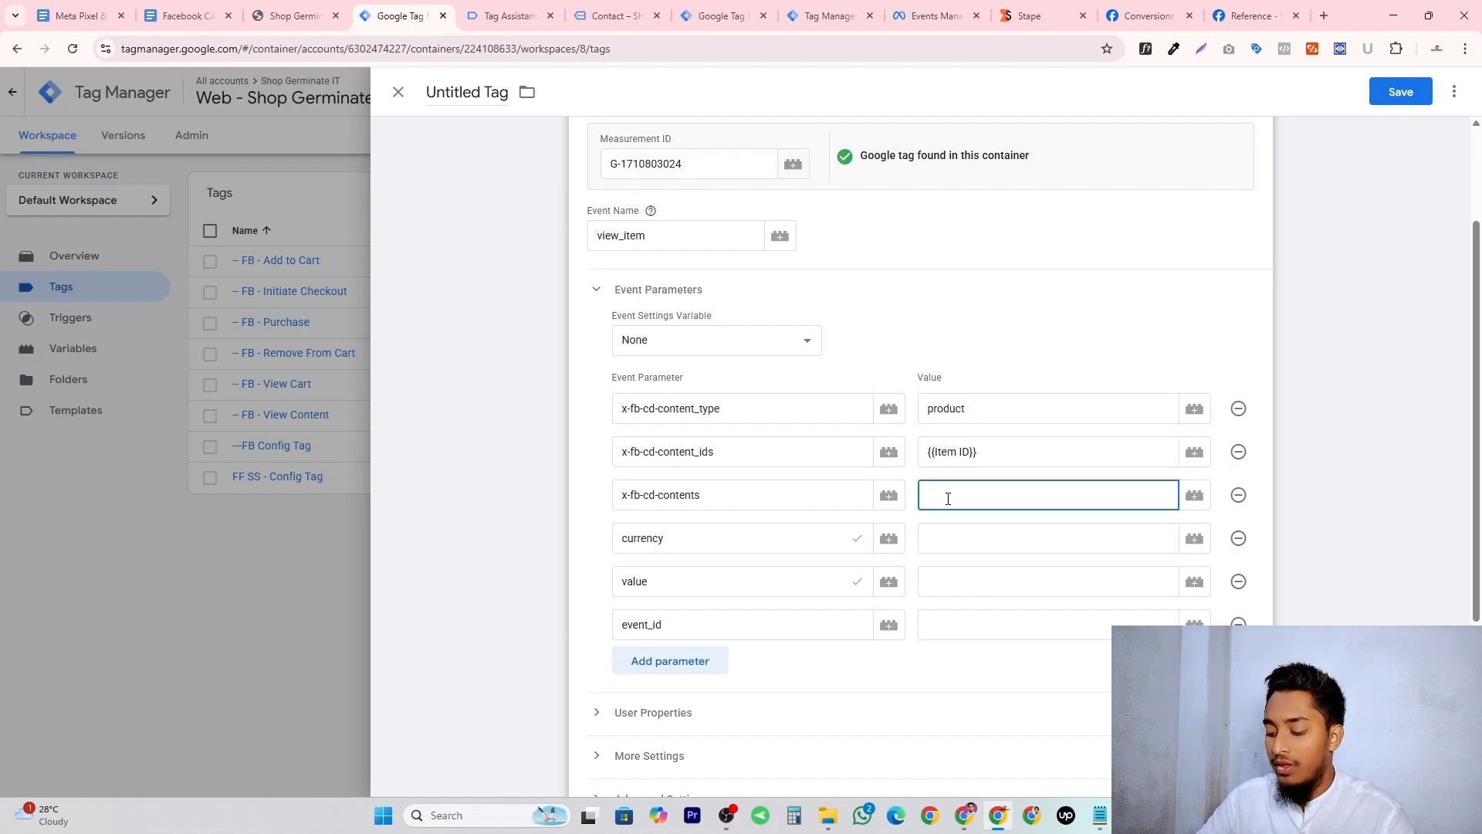
pyautogui.write('{{item')
pyautogui.click(952, 555)
# Set the currency parameter to {{Currency}}, value to {{Value}} and event_id to {{Event Id}}.
pyautogui.click(996, 540)
pyautogui.write('{{cur')
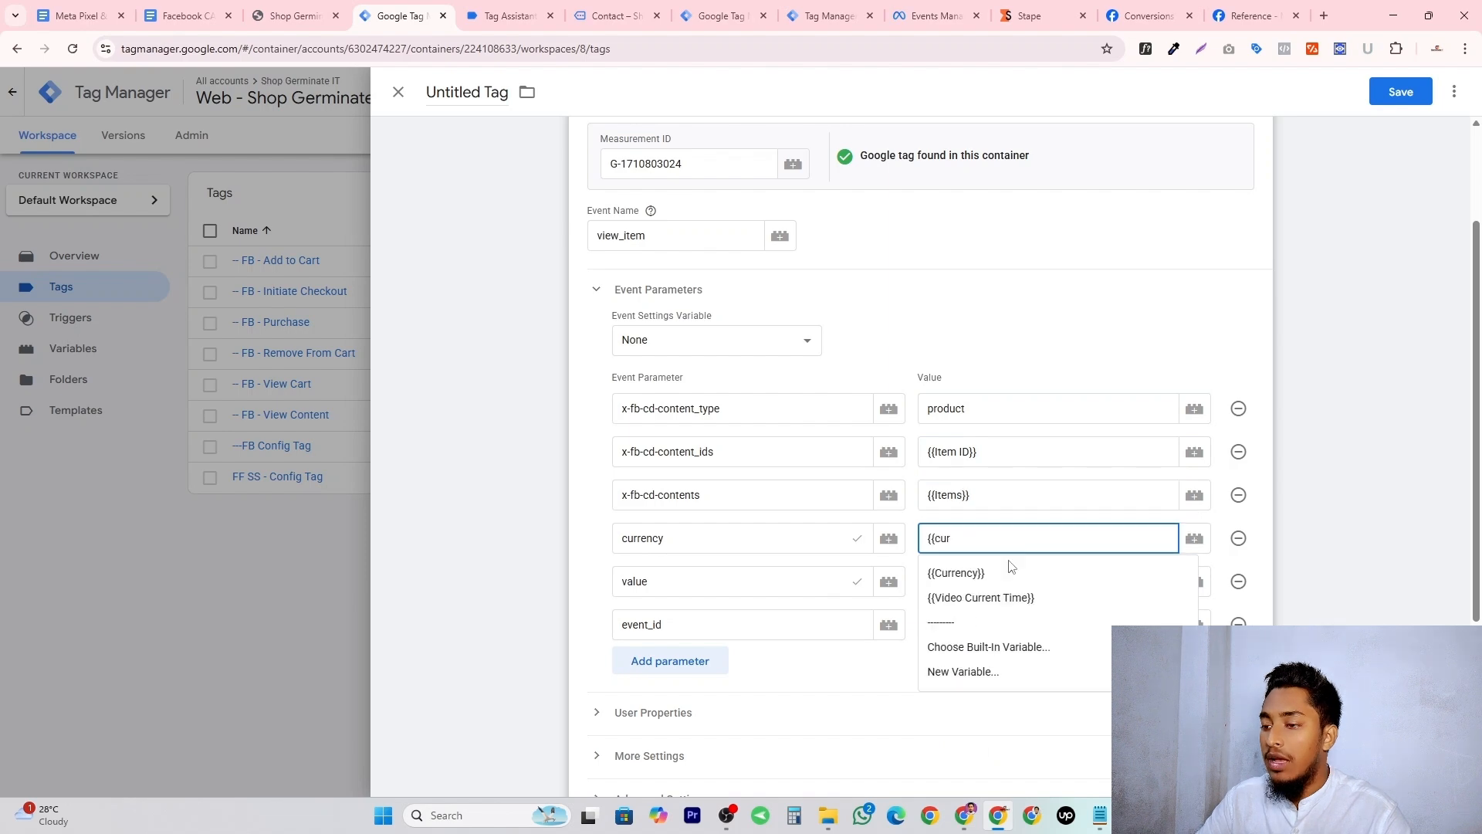
pyautogui.click(1005, 570)
pyautogui.click(960, 575)
pyautogui.write('{{val')
pyautogui.click(964, 615)
pyautogui.click(1034, 629)
pyautogui.write('{{even')
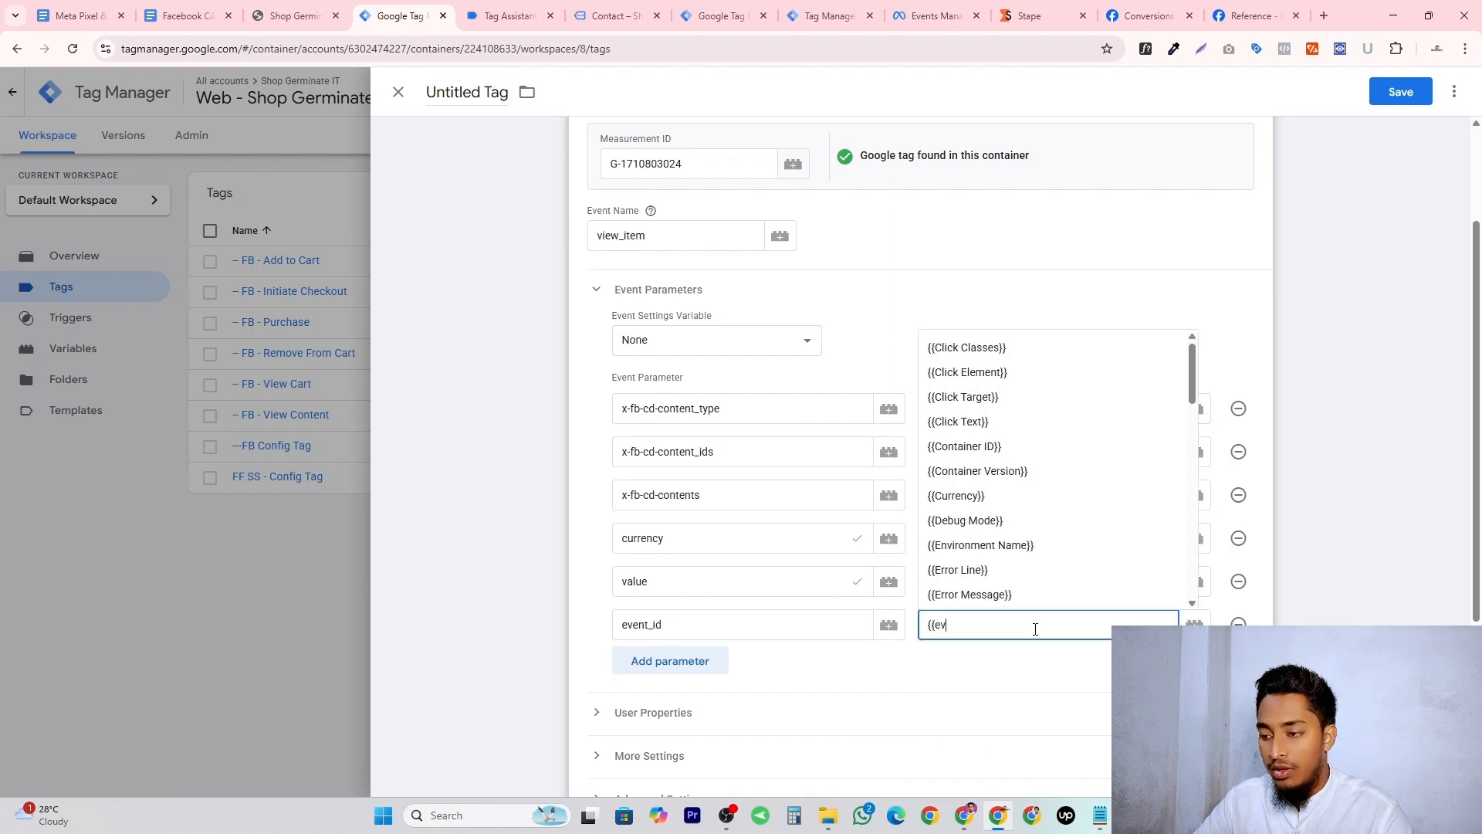
pyautogui.click(991, 684)
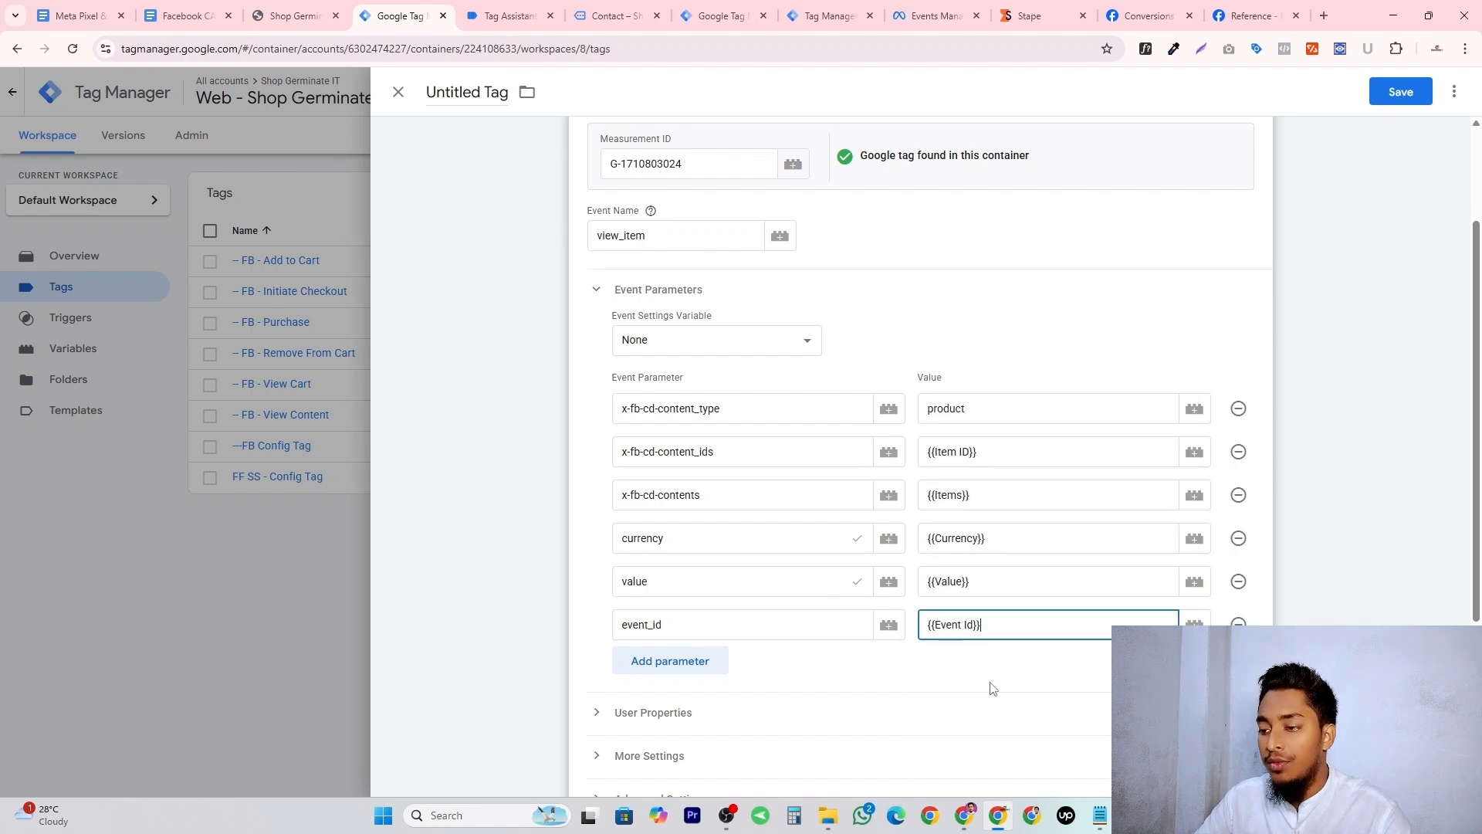
# Assign the View Item custom event trigger to the GA4 event tag.
pyautogui.scroll(-4, 869, 597)
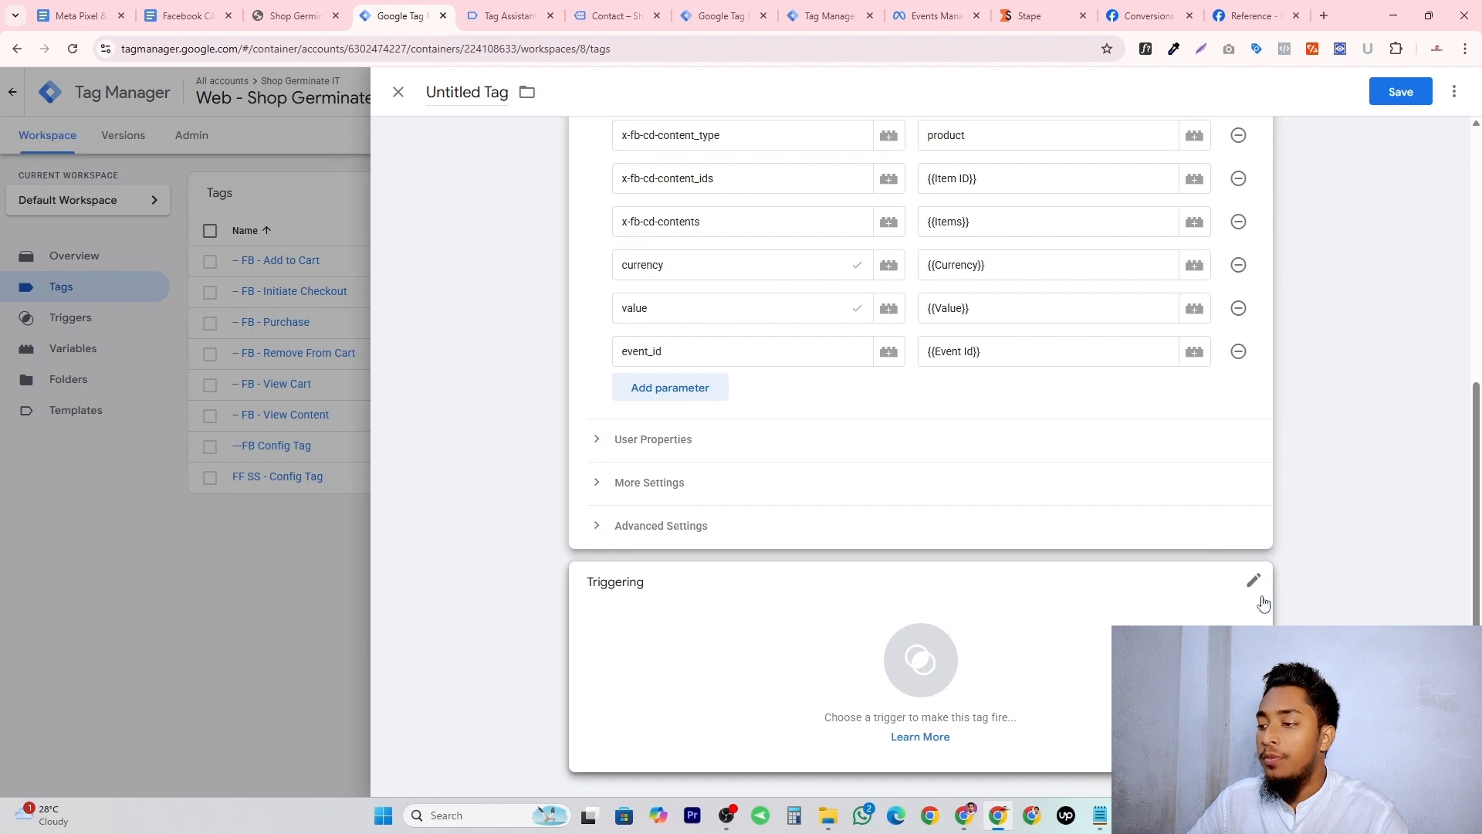
pyautogui.click(1253, 584)
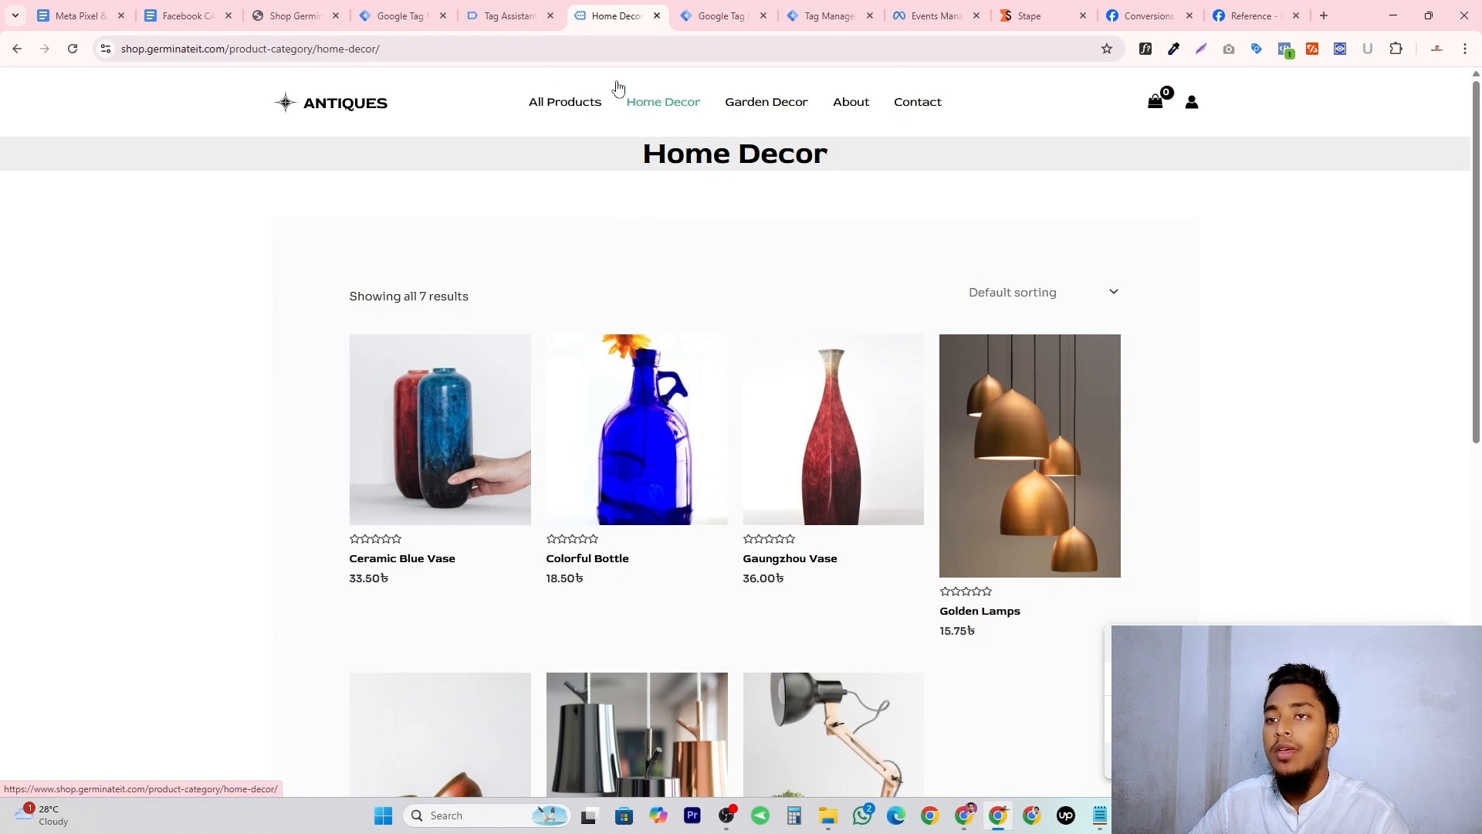
pyautogui.click(506, 15)
pyautogui.click(395, 11)
# Name the tag FB SS - View Content and save it.
pyautogui.click(458, 90)
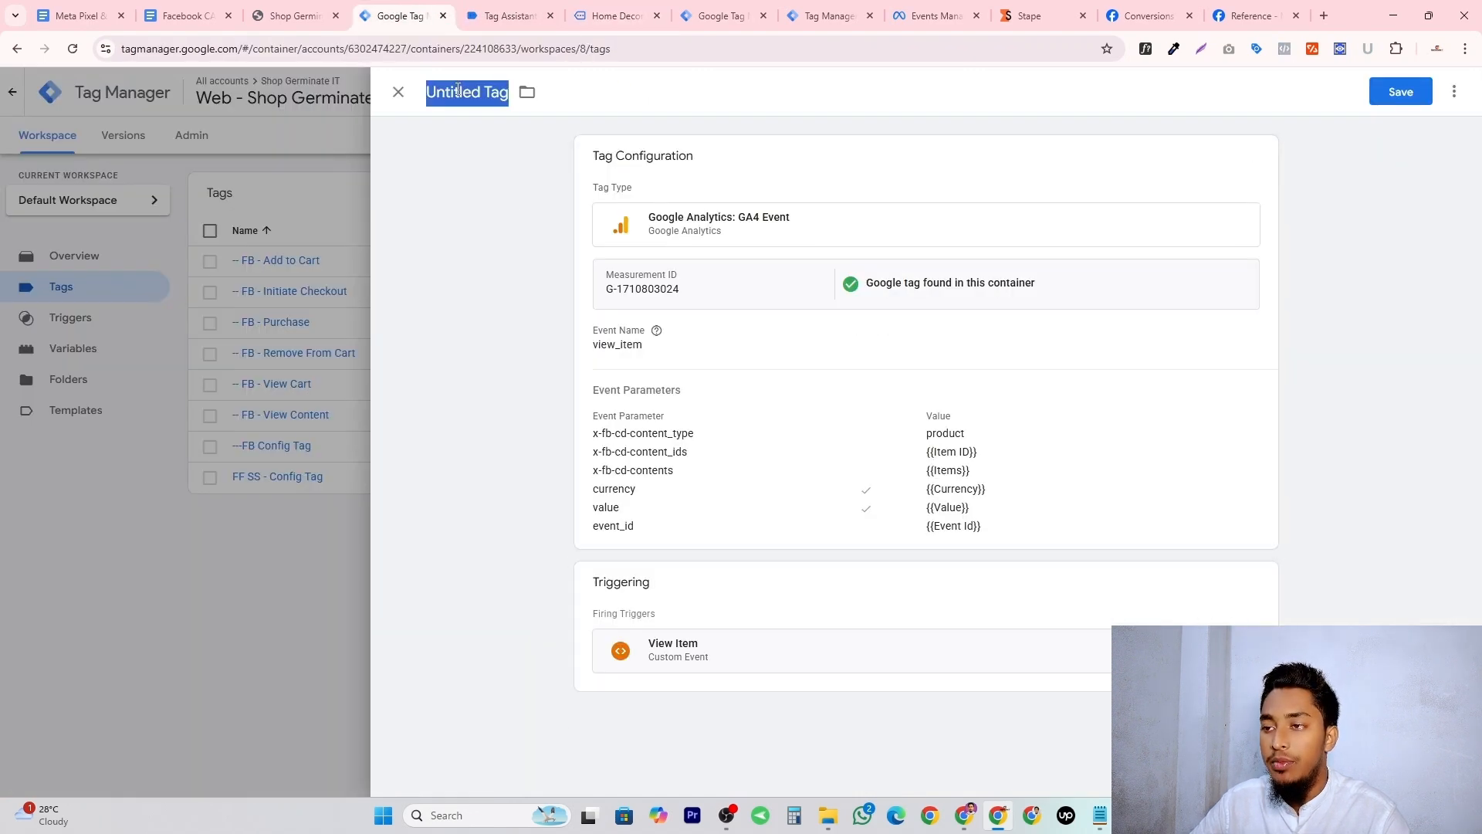
pyautogui.write('FB S')
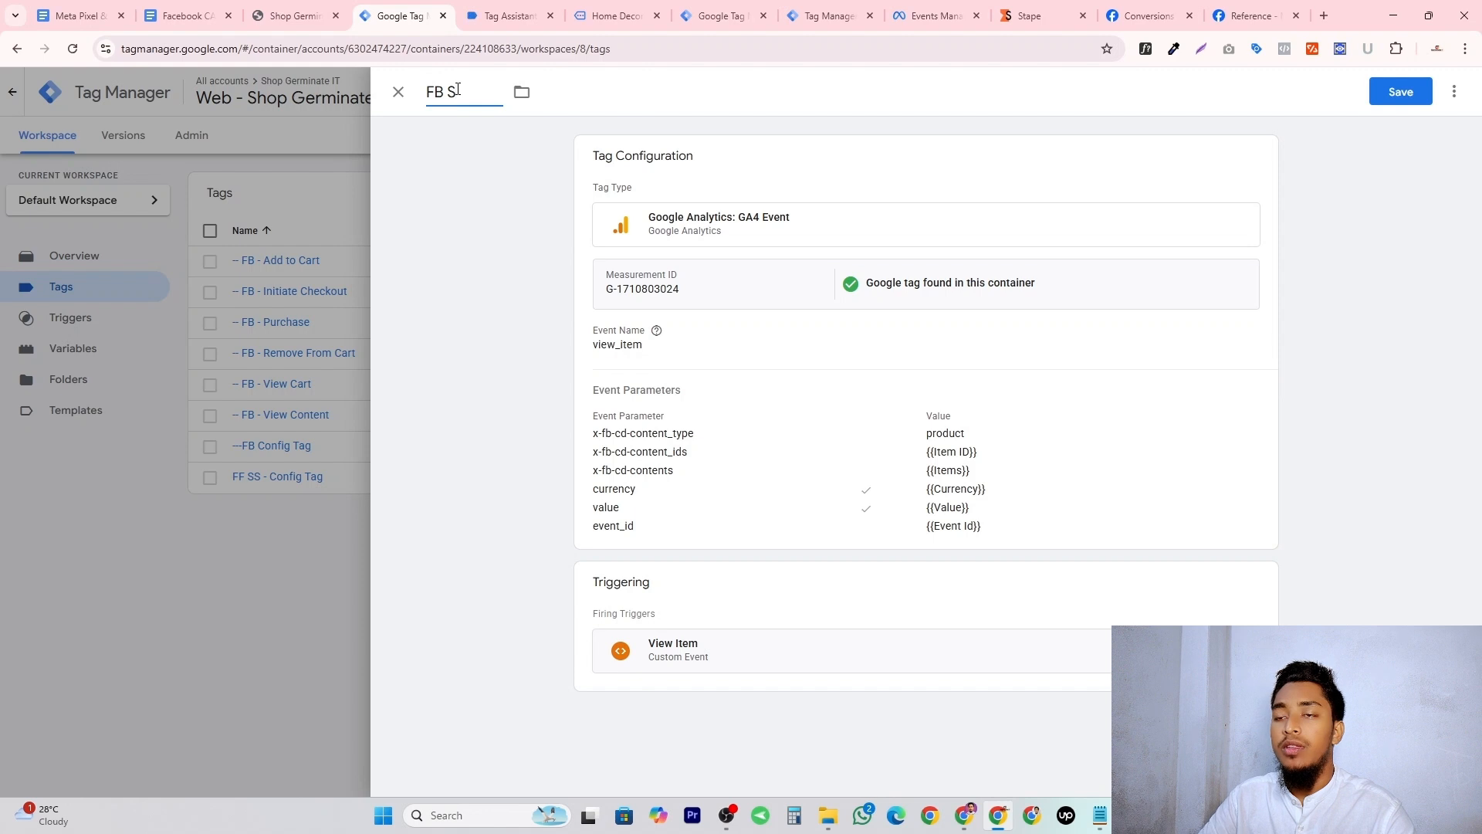
pyautogui.write('S - View Content')
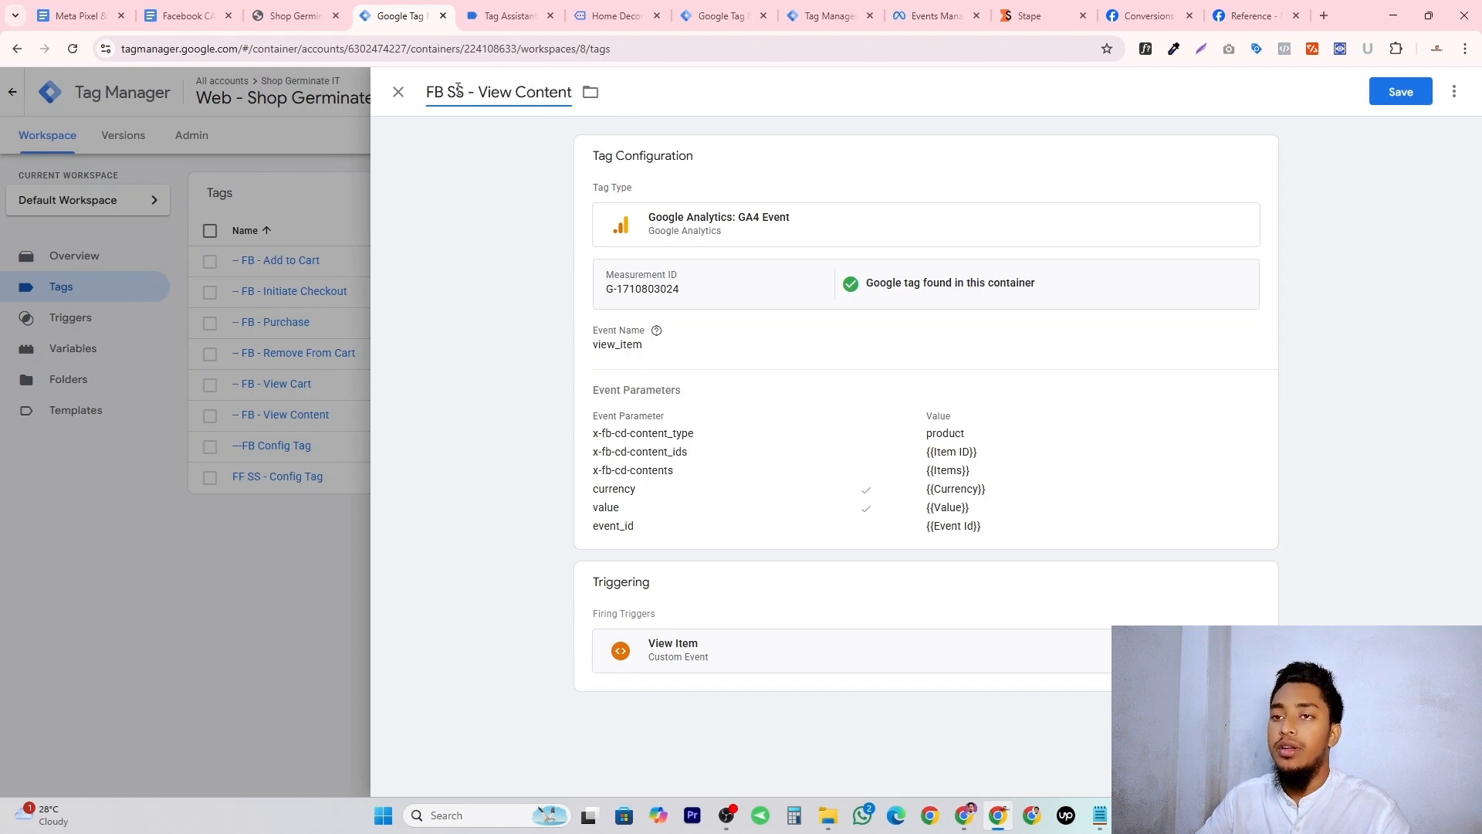
pyautogui.click(451, 202)
pyautogui.click(1400, 92)
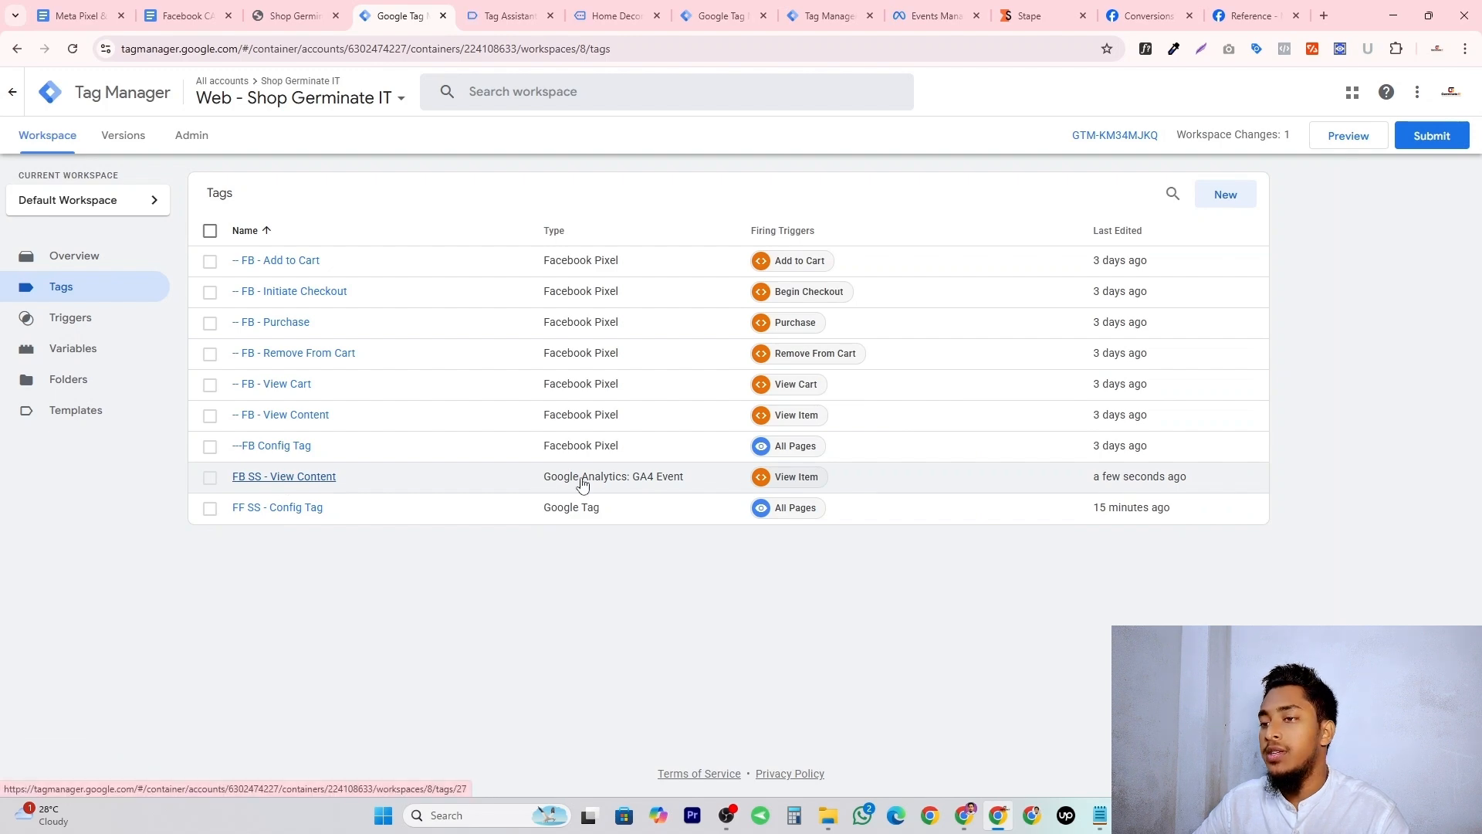
# Reopen the FB SS - View Content tag and copy its event name, view_item.
pyautogui.click(99, 291)
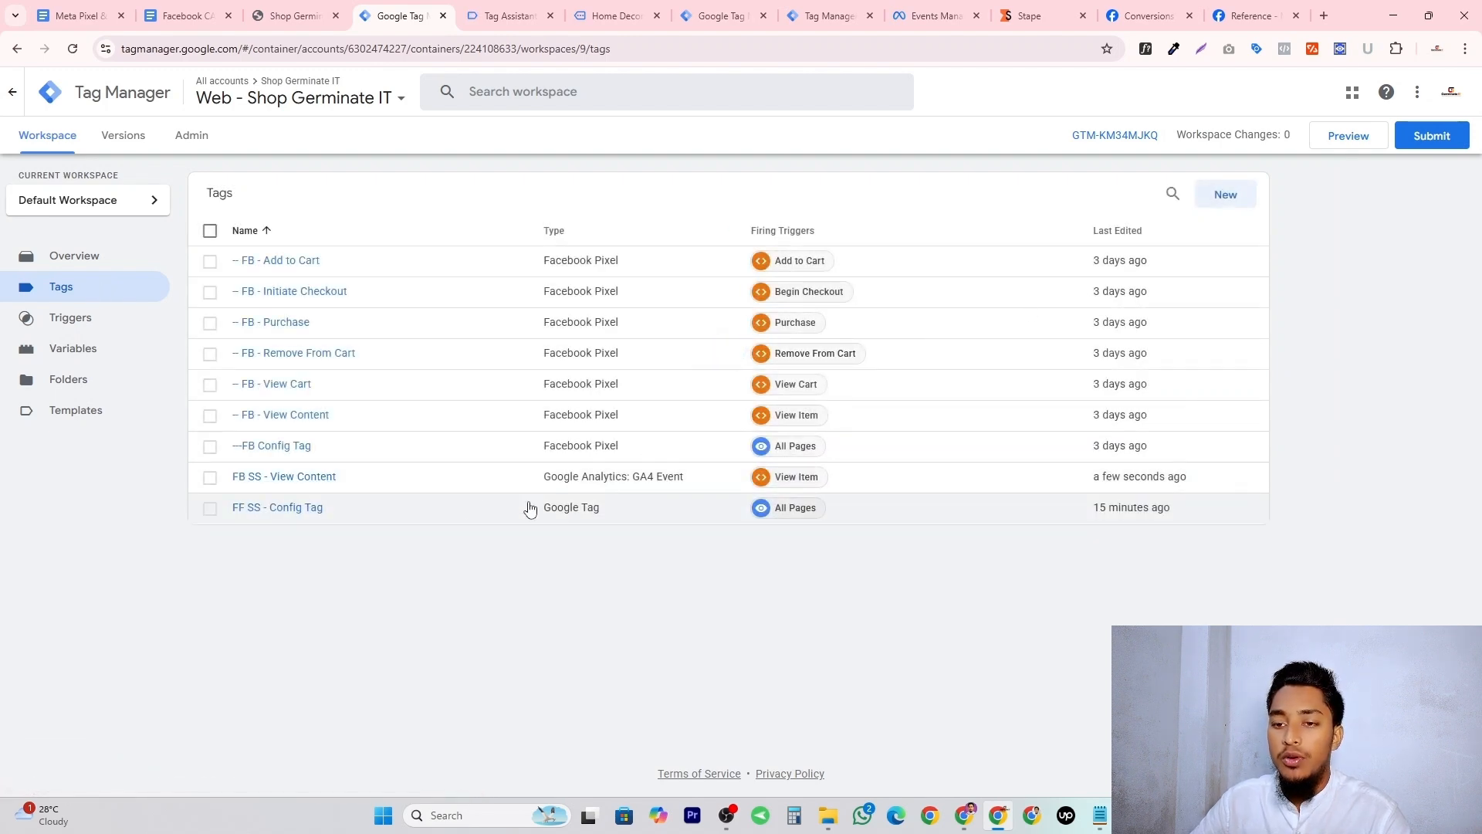
pyautogui.click(304, 477)
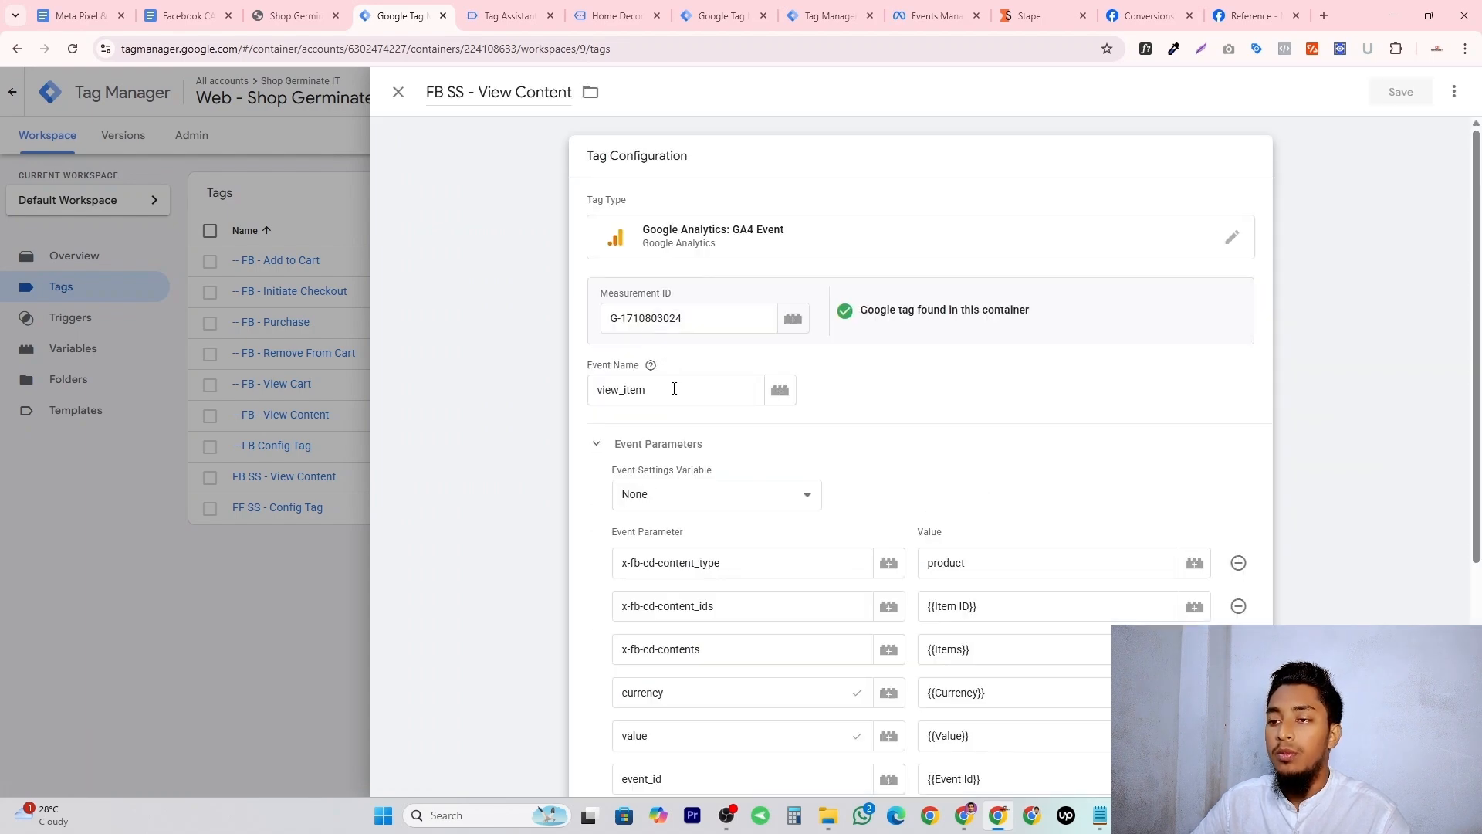
pyautogui.doubleClick(674, 390)
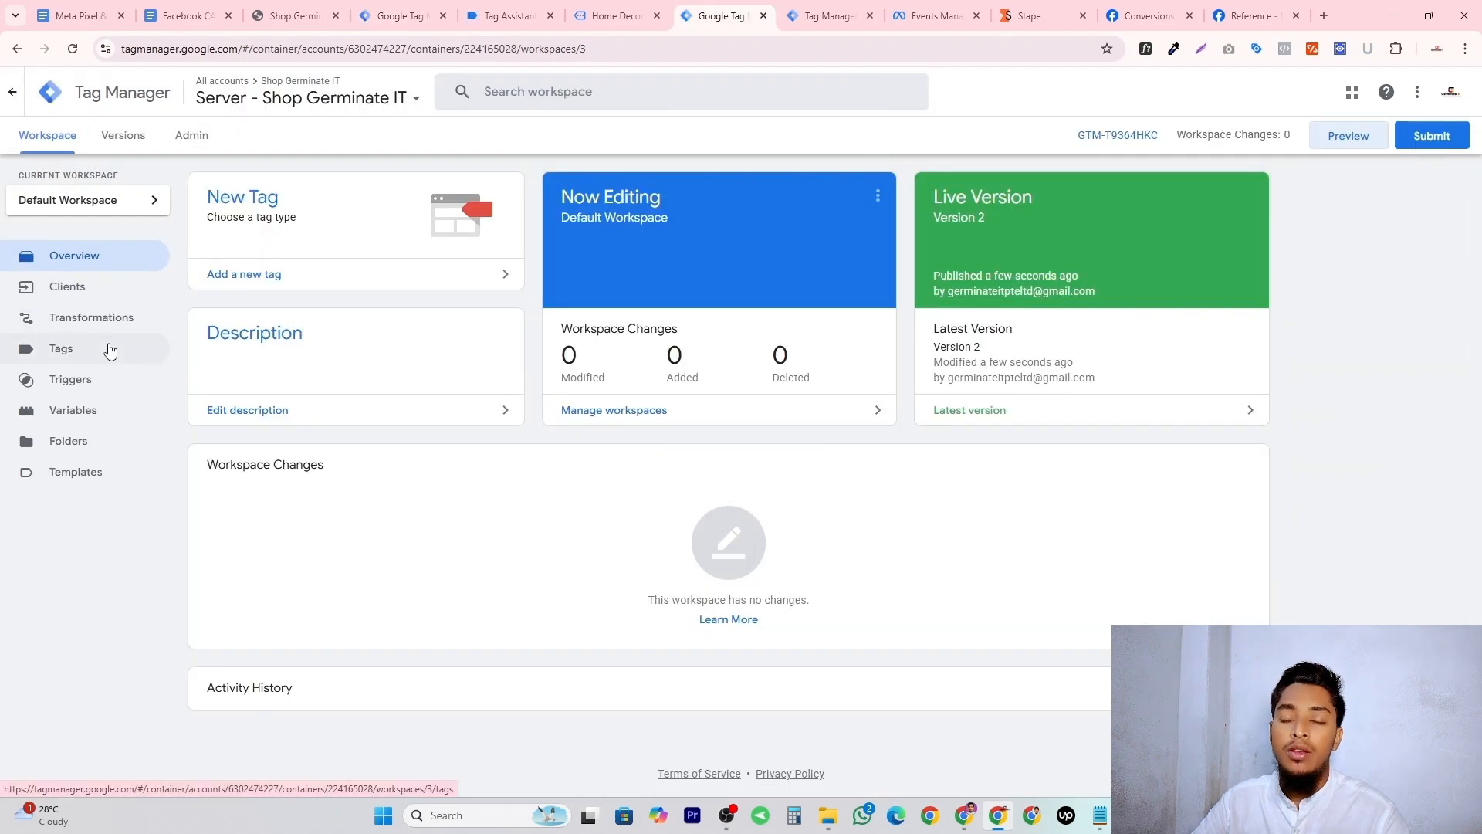
# In the server container, extend the Event Name CAPI Event trigger's condition value to page_view|view_item and save the trigger.
pyautogui.click(82, 386)
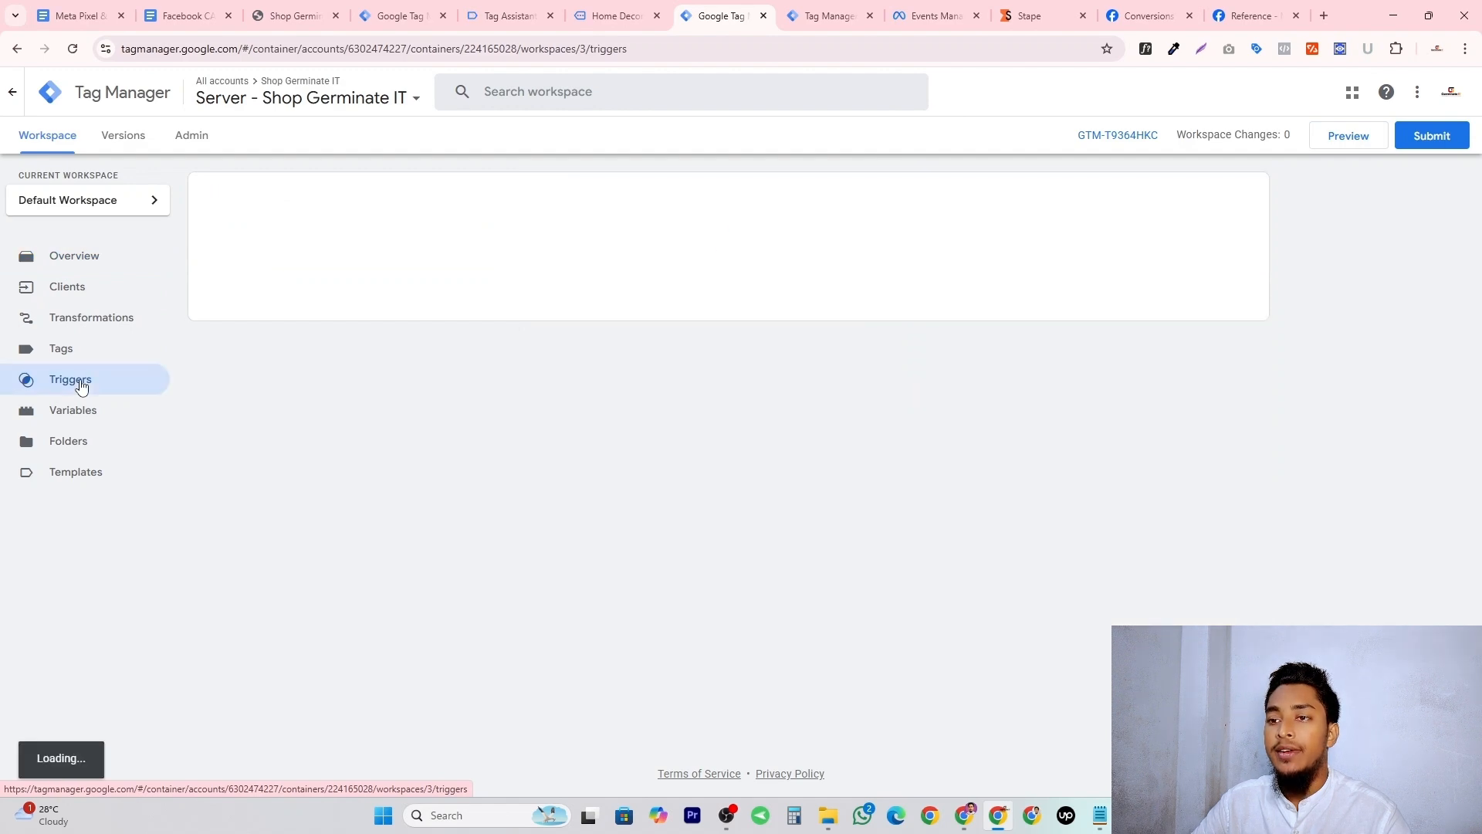
pyautogui.click(348, 262)
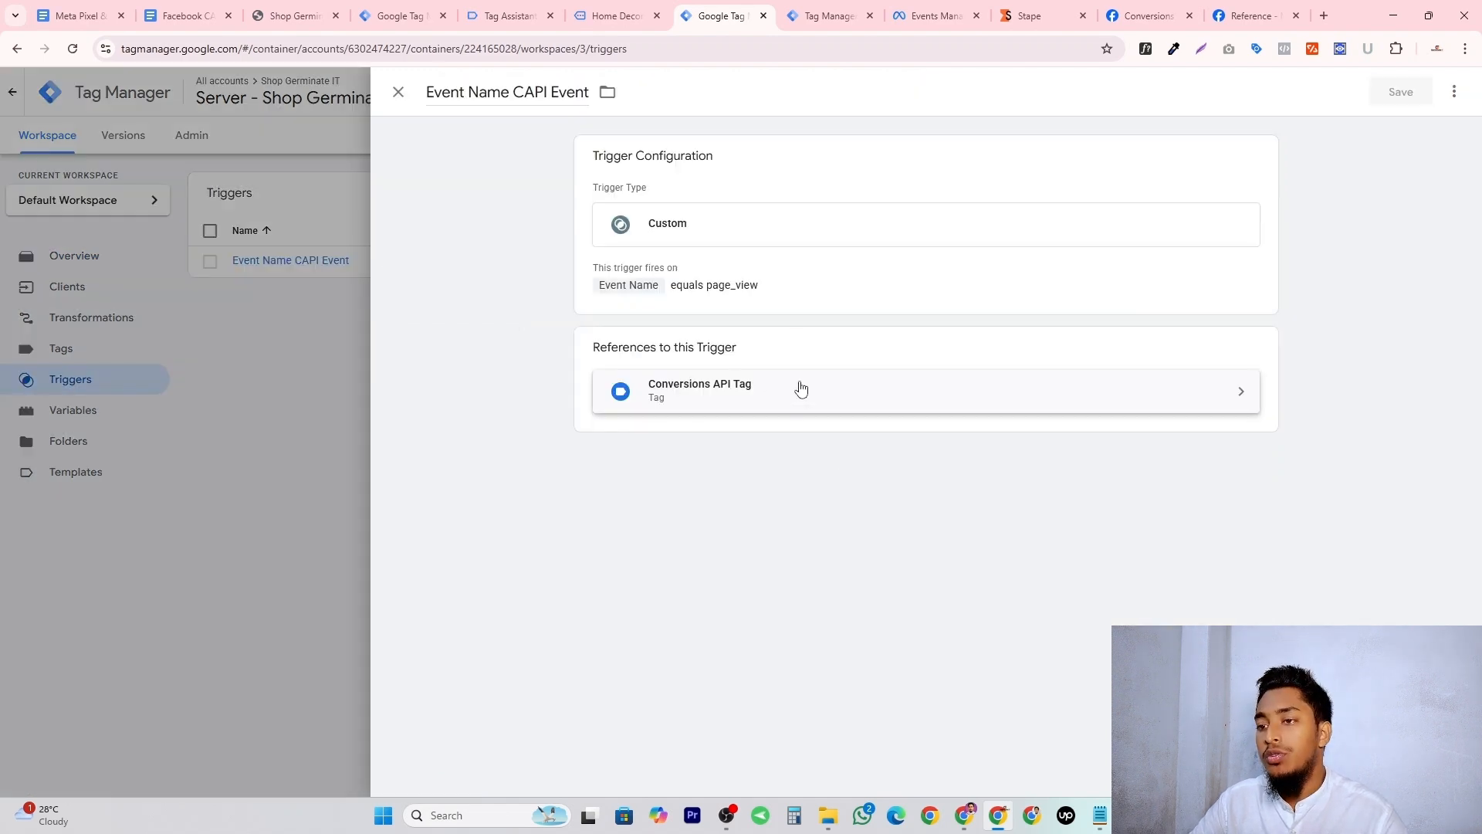
pyautogui.click(803, 299)
pyautogui.click(1138, 368)
pyautogui.write('|view_item')
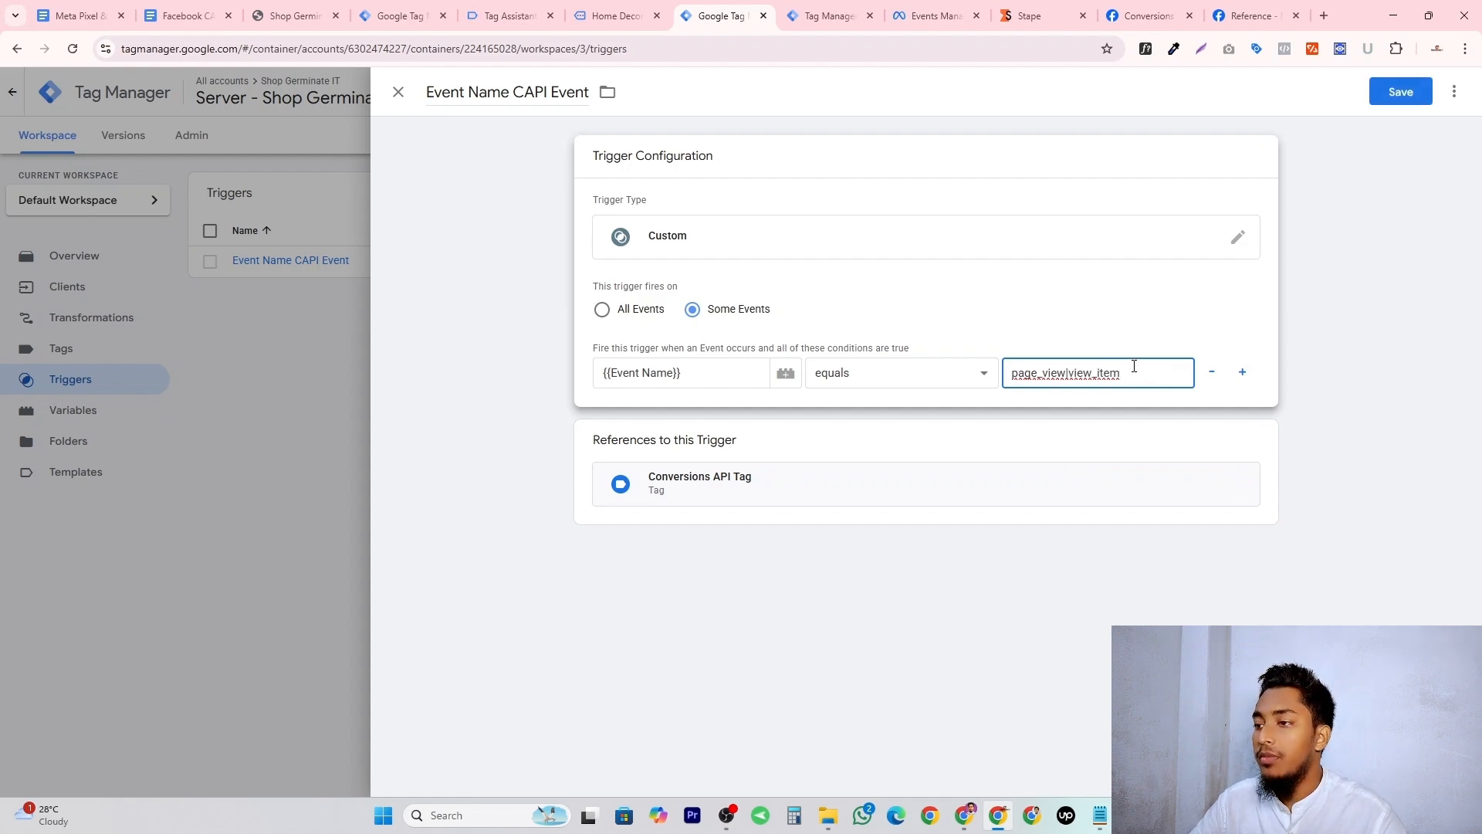
pyautogui.click(1394, 91)
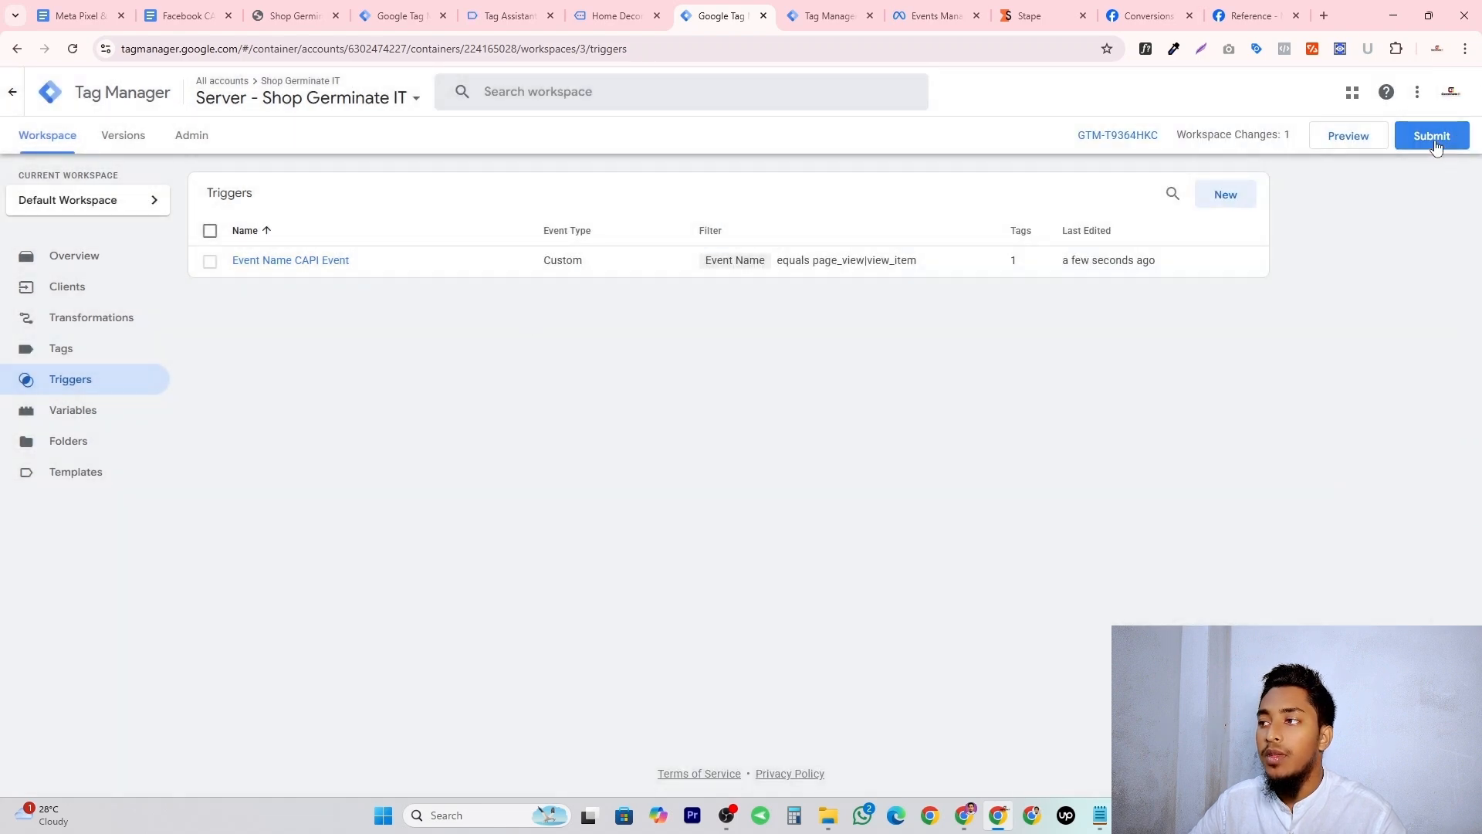
# Submit and publish the server container changes without a version name or description.
pyautogui.click(1434, 136)
pyautogui.click(1426, 93)
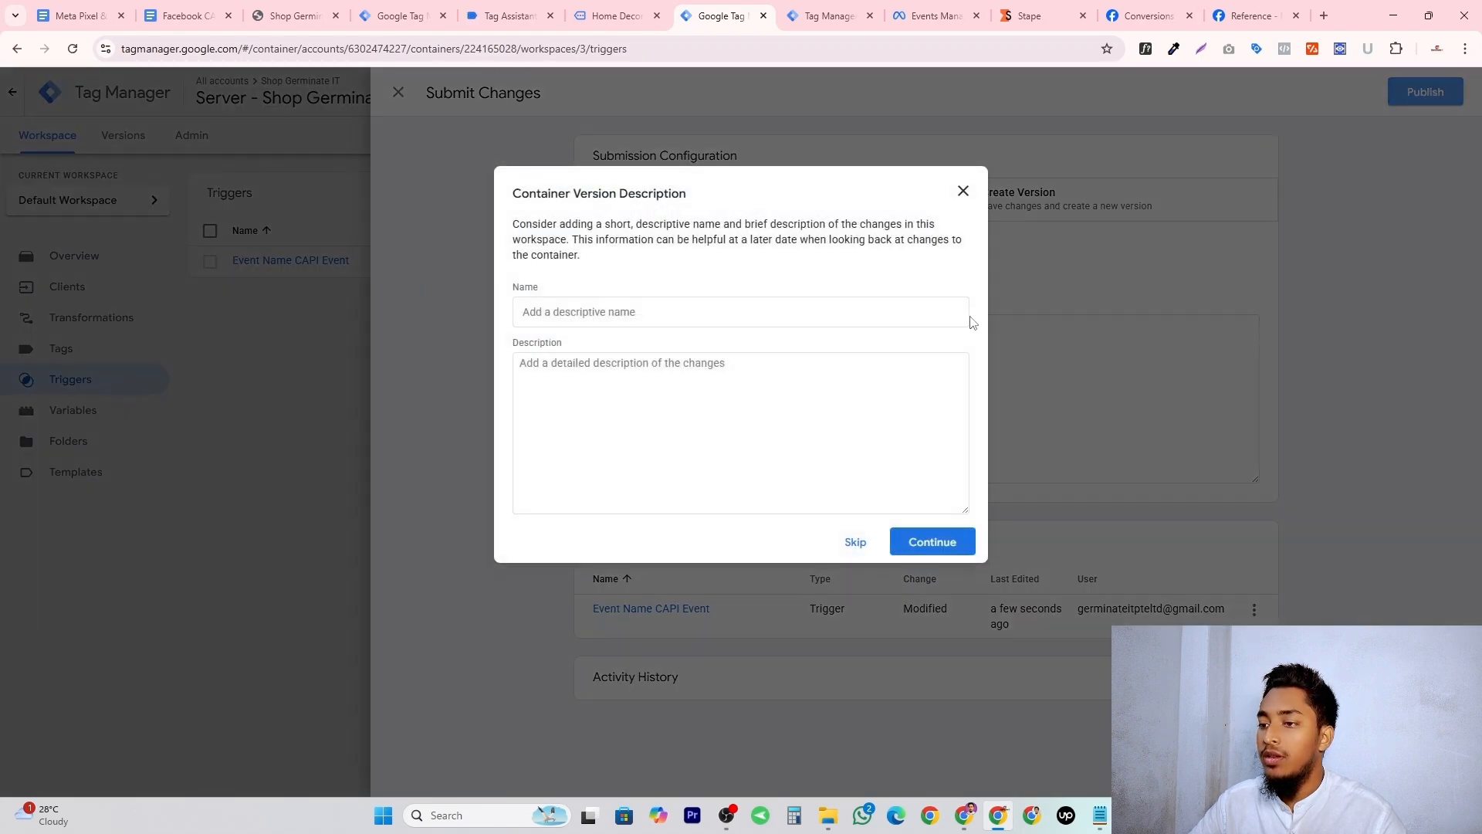
pyautogui.click(935, 548)
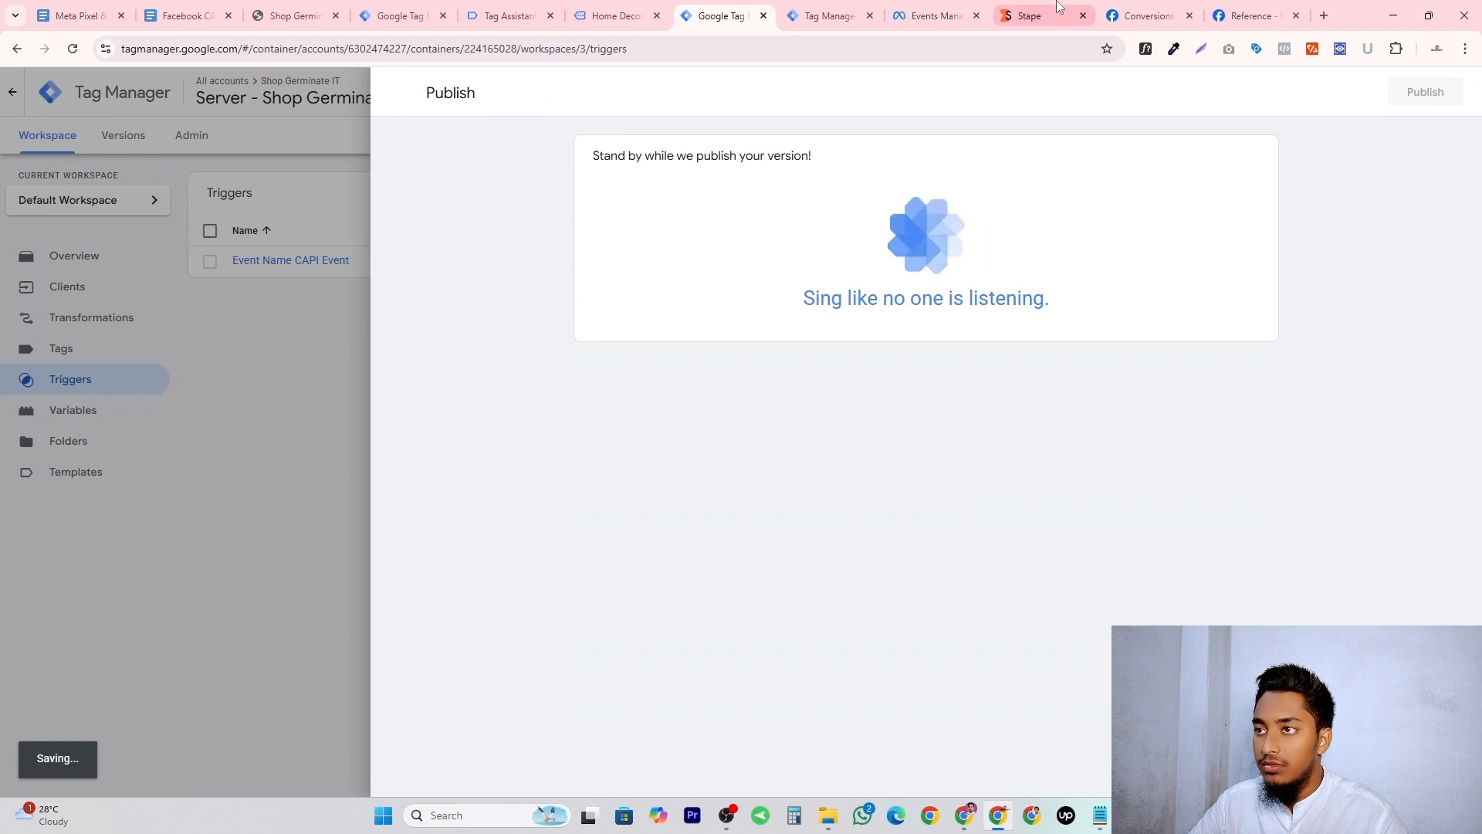
# In Meta Events Manager's test events, compare the event IDs of the processed browser PageView and the deduplicated server PageView.
pyautogui.click(965, 8)
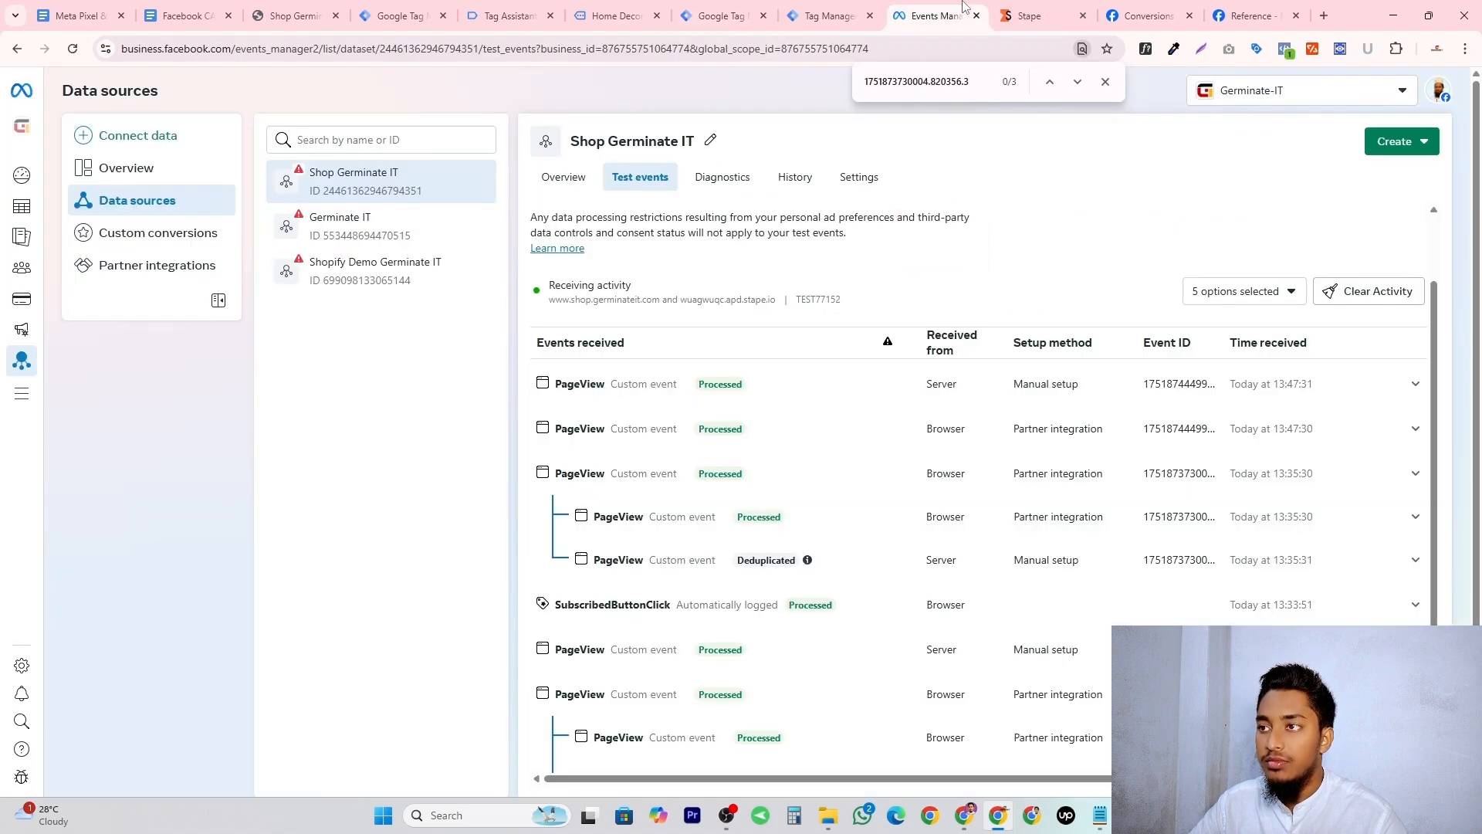
pyautogui.scroll(-2, 705, 473)
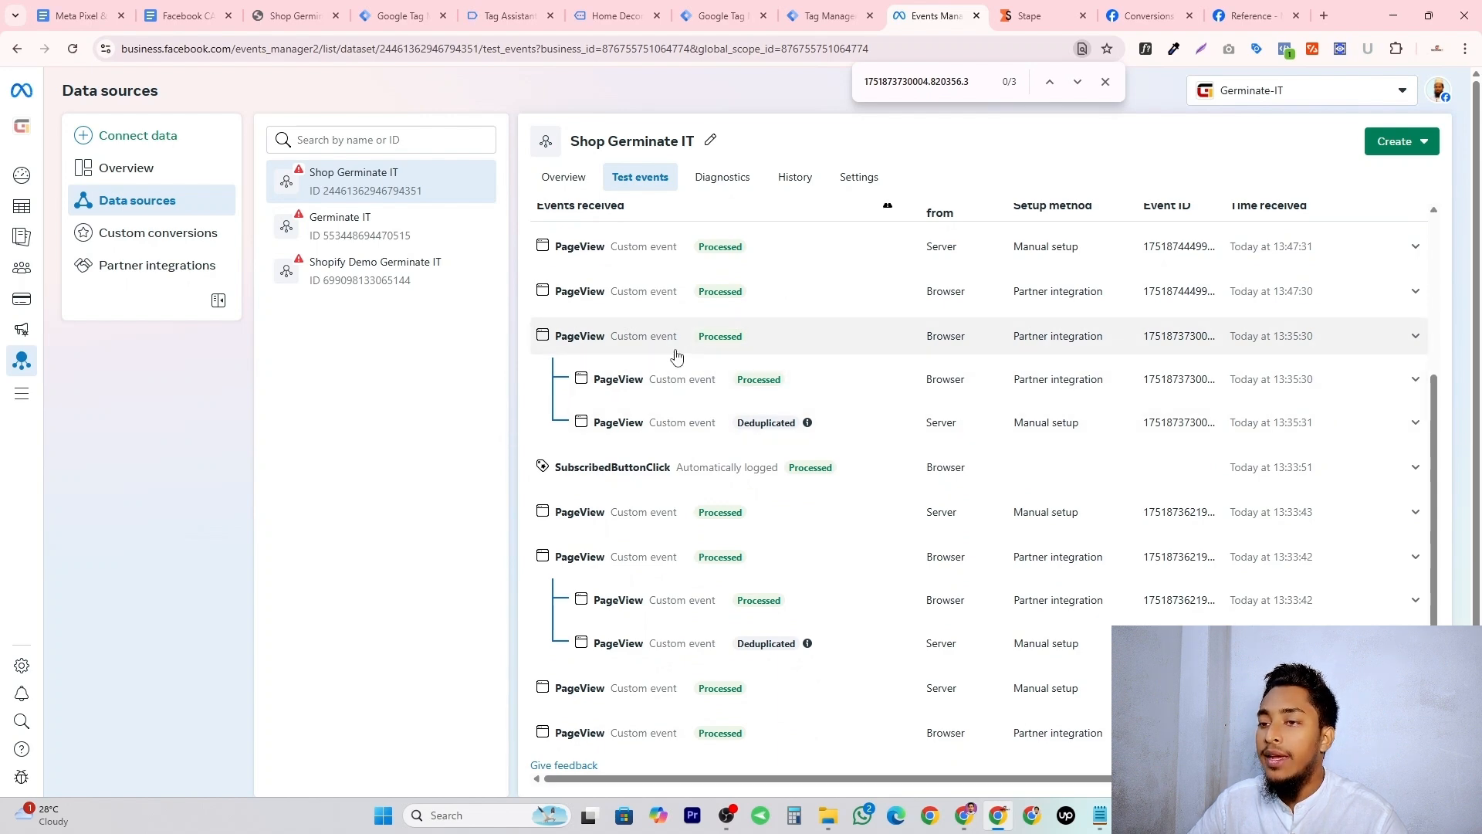
pyautogui.click(614, 386)
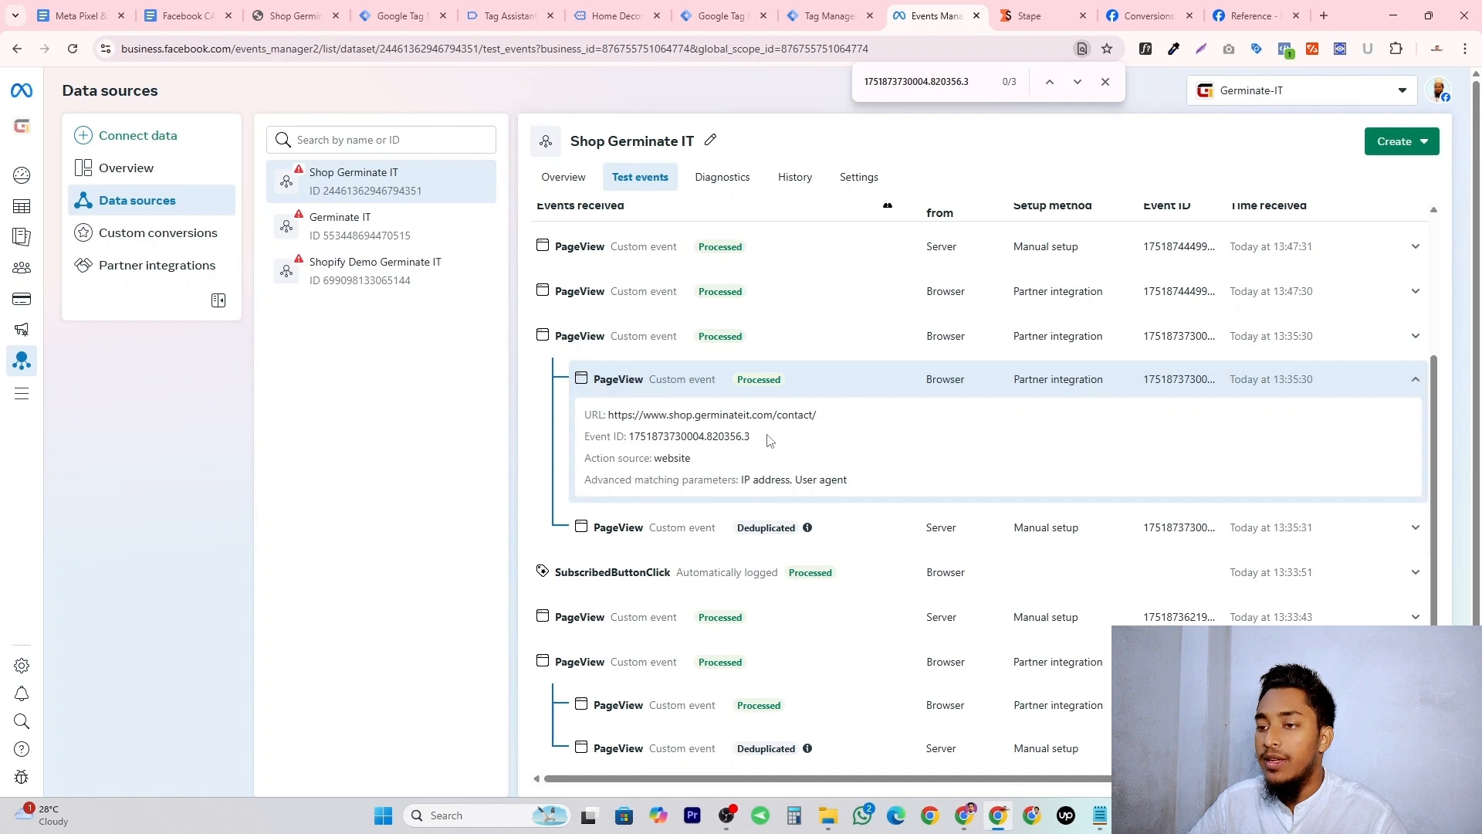
pyautogui.moveTo(737, 441); pyautogui.dragTo(751, 437)
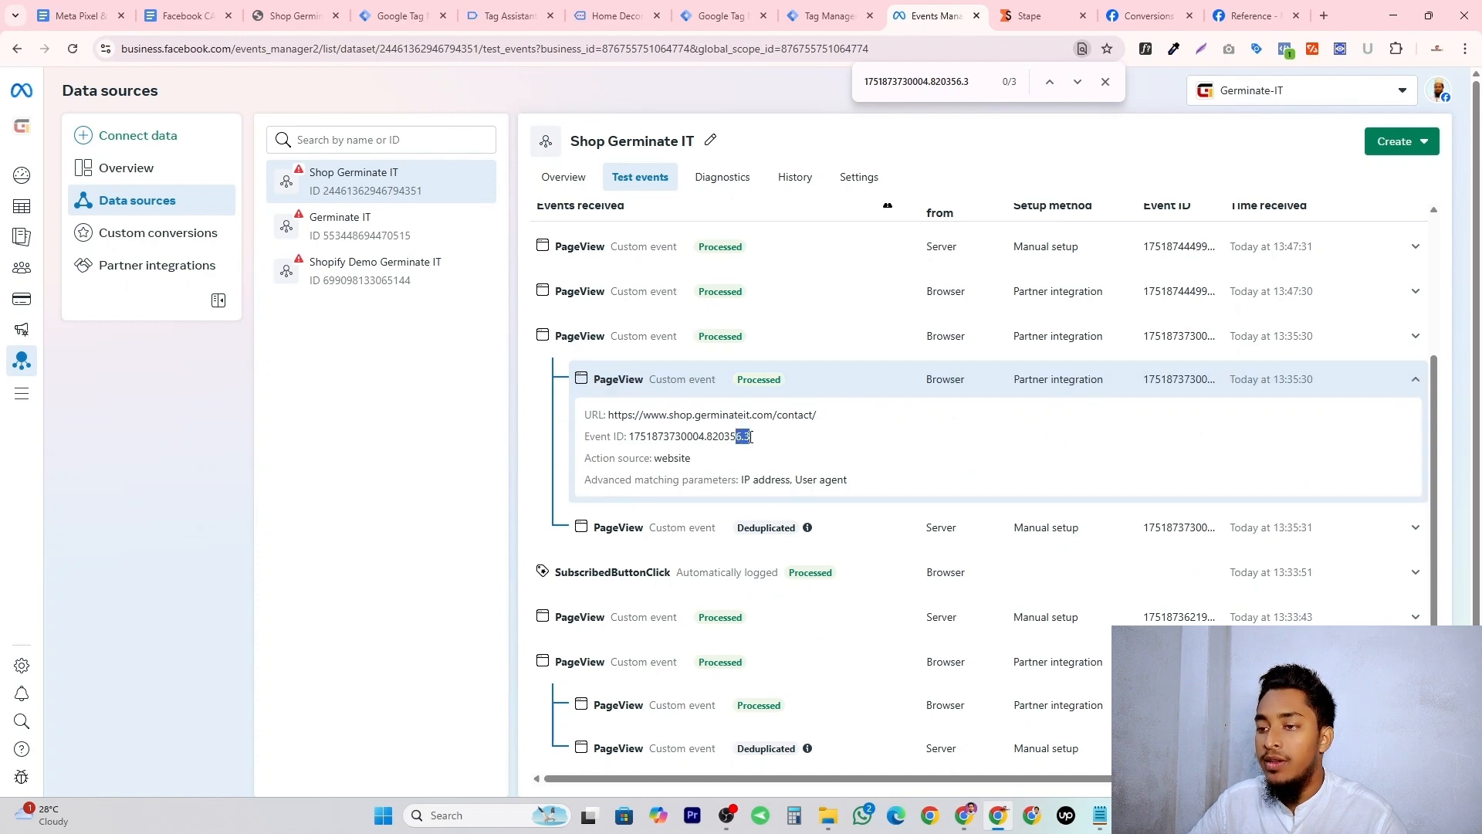
pyautogui.click(765, 531)
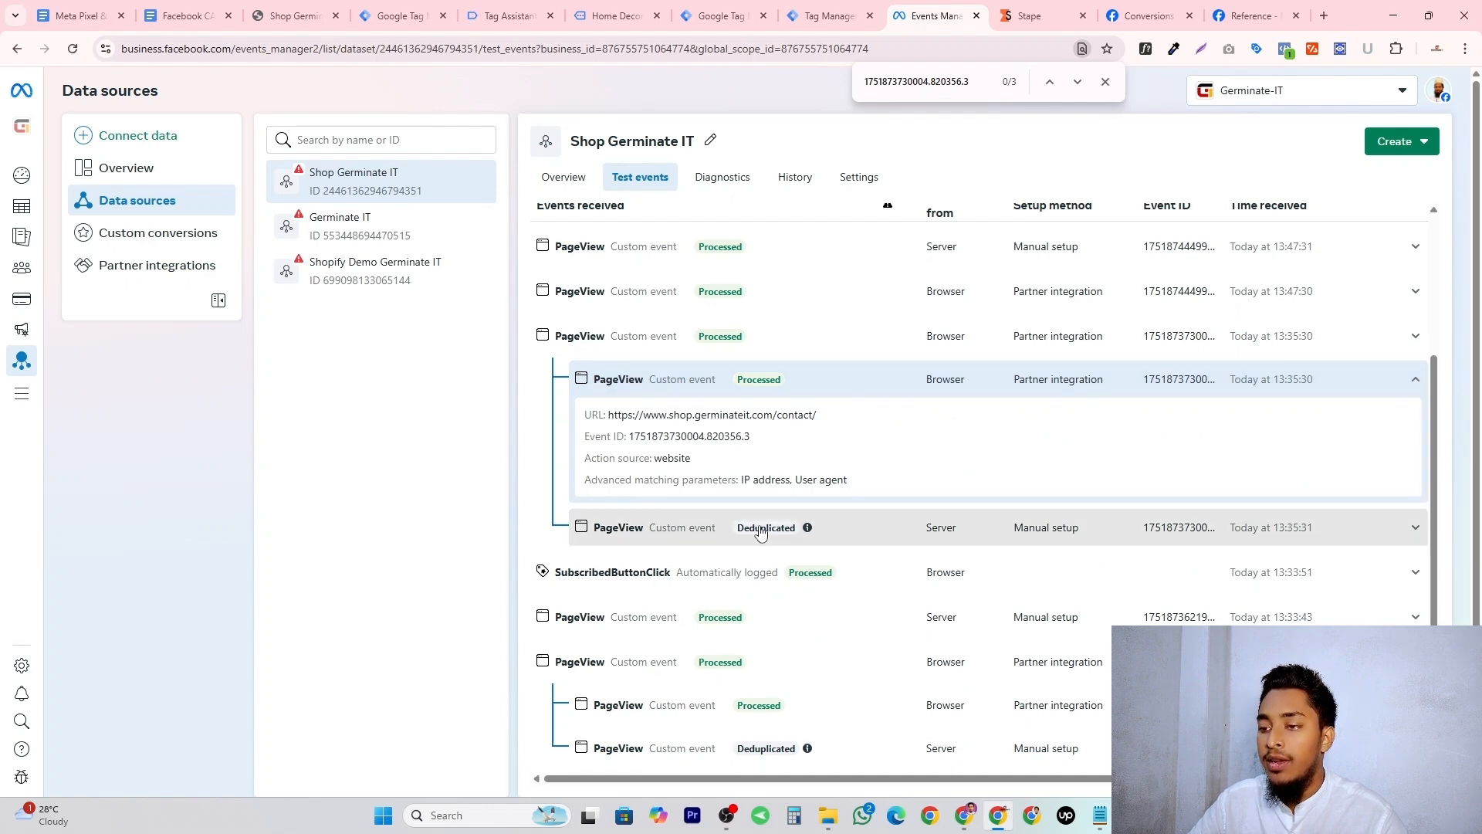
pyautogui.click(750, 587)
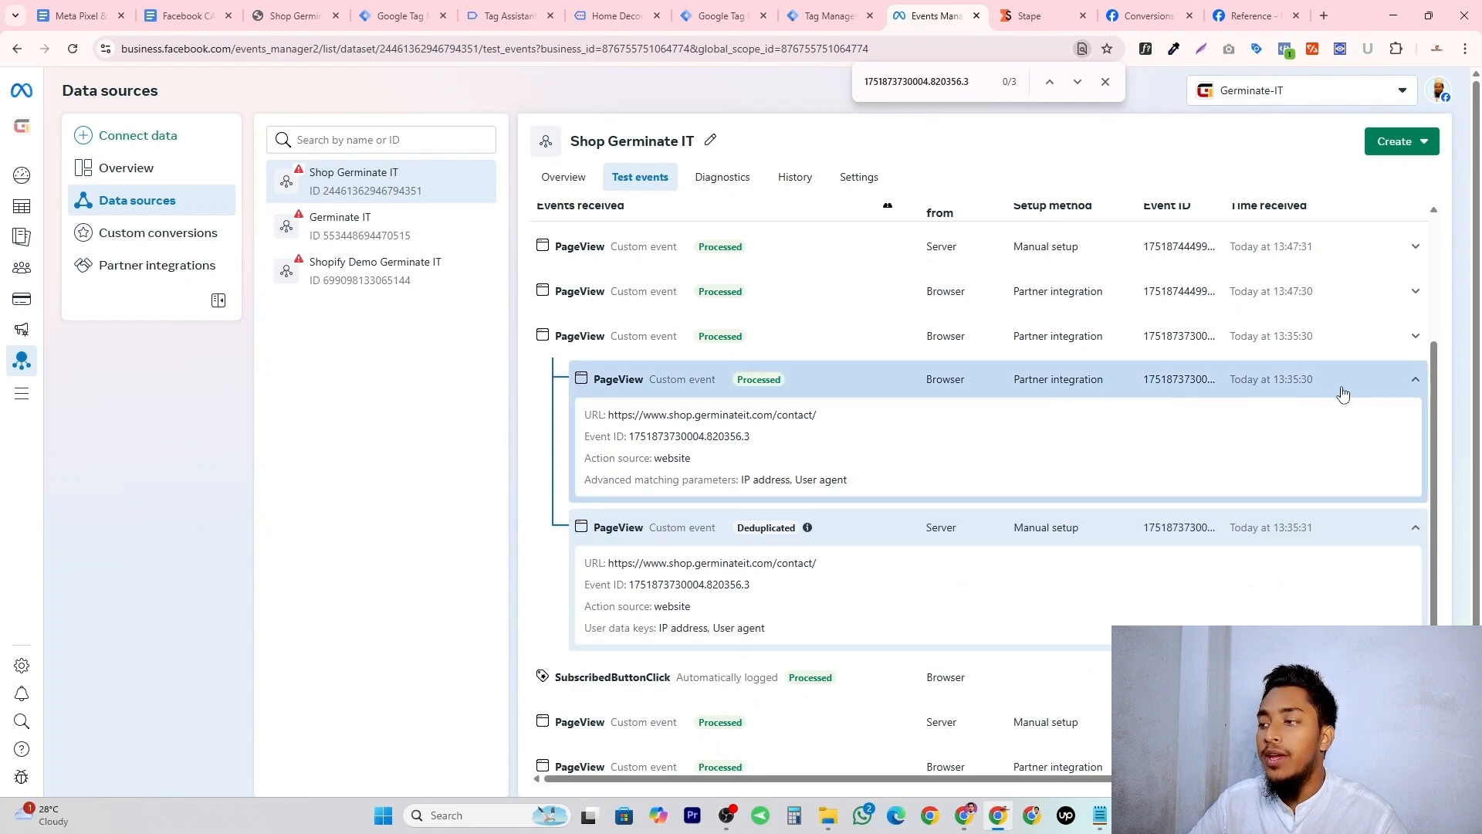
pyautogui.click(1417, 379)
pyautogui.click(1408, 430)
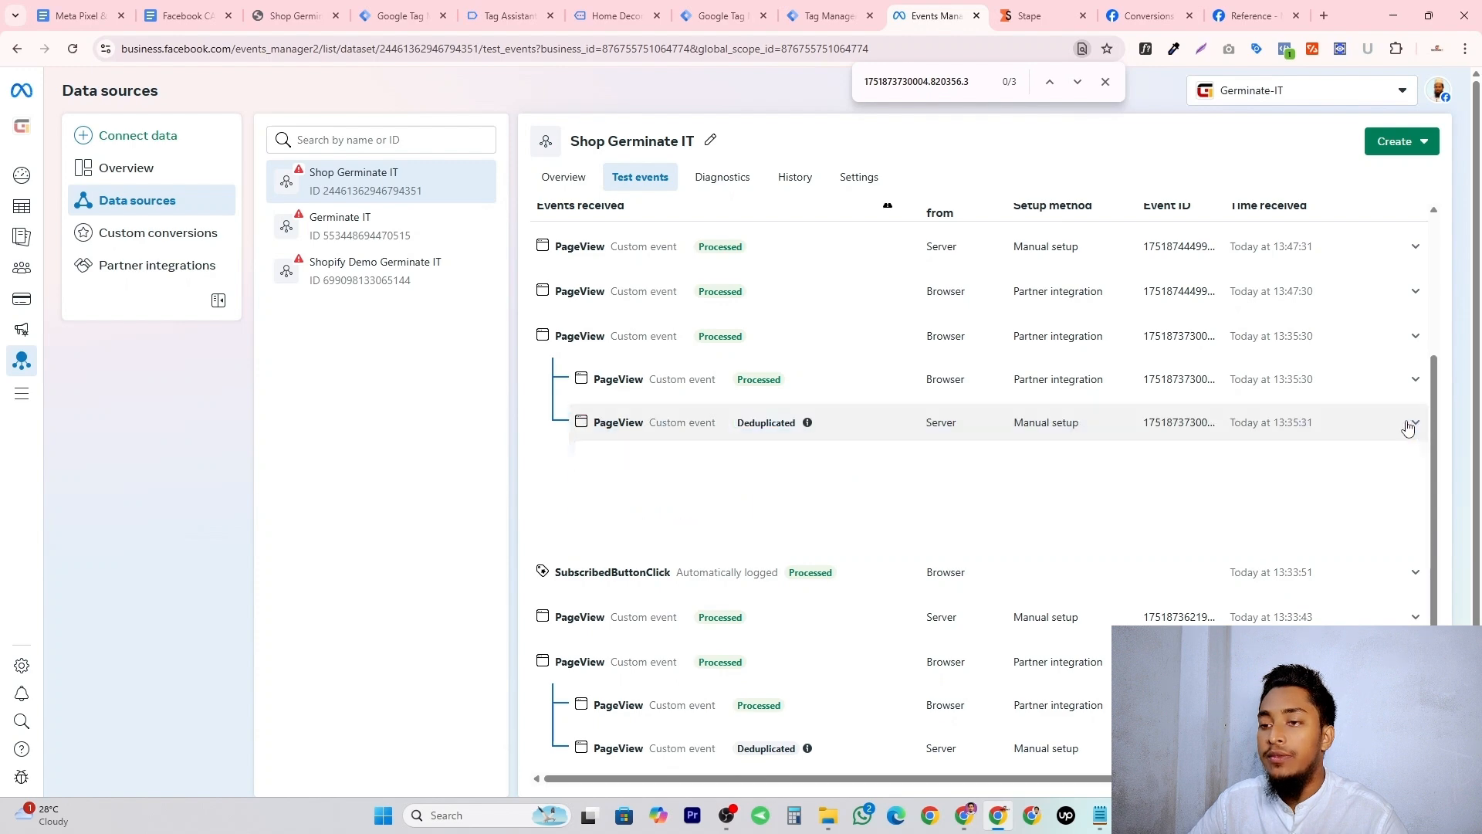
pyautogui.scroll(-1, 679, 592)
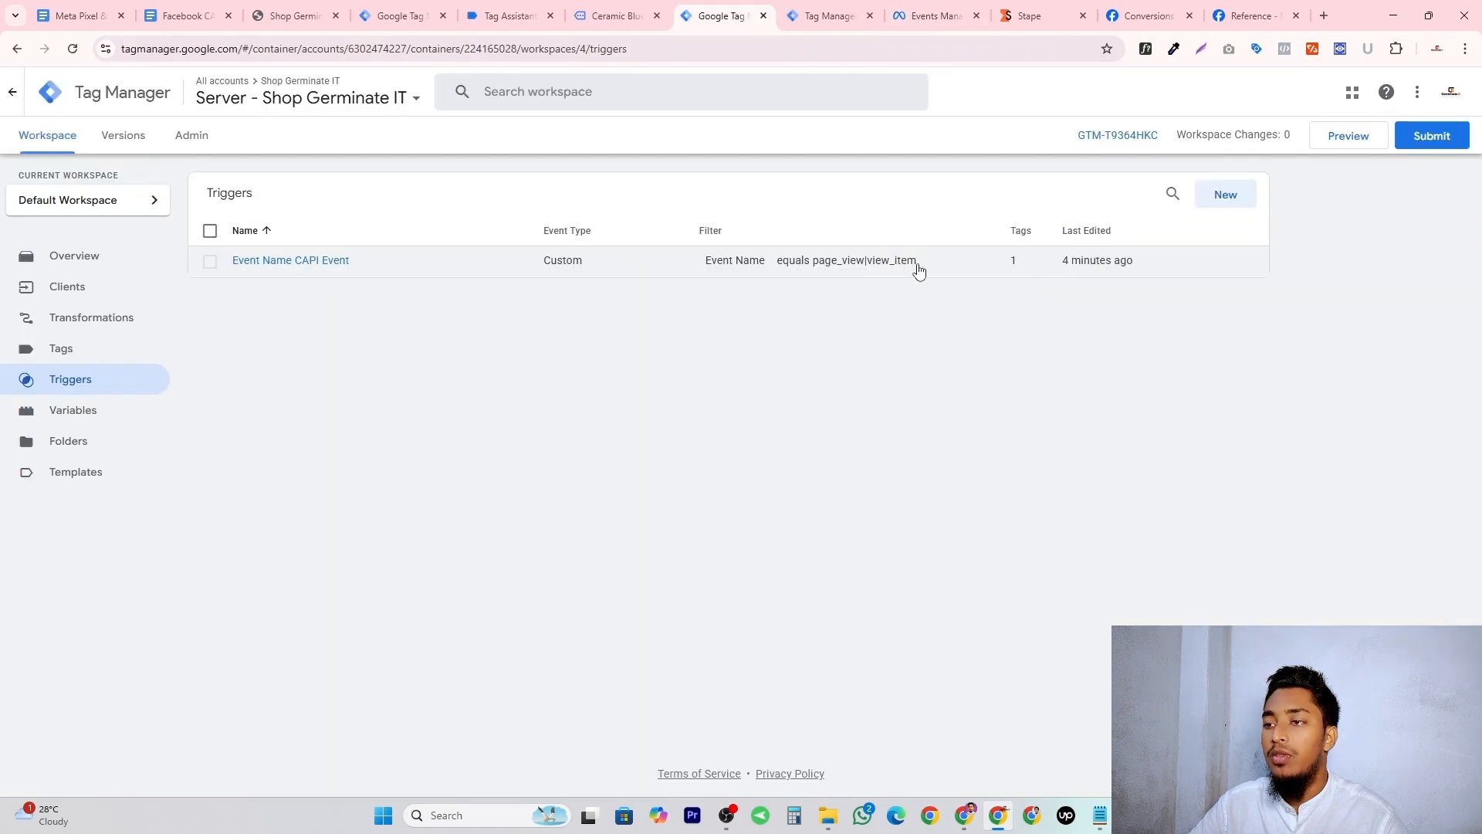
# Change the condition operator of the server container's Event Name CAPI Event trigger to matches RegEx.
pyautogui.click(917, 268)
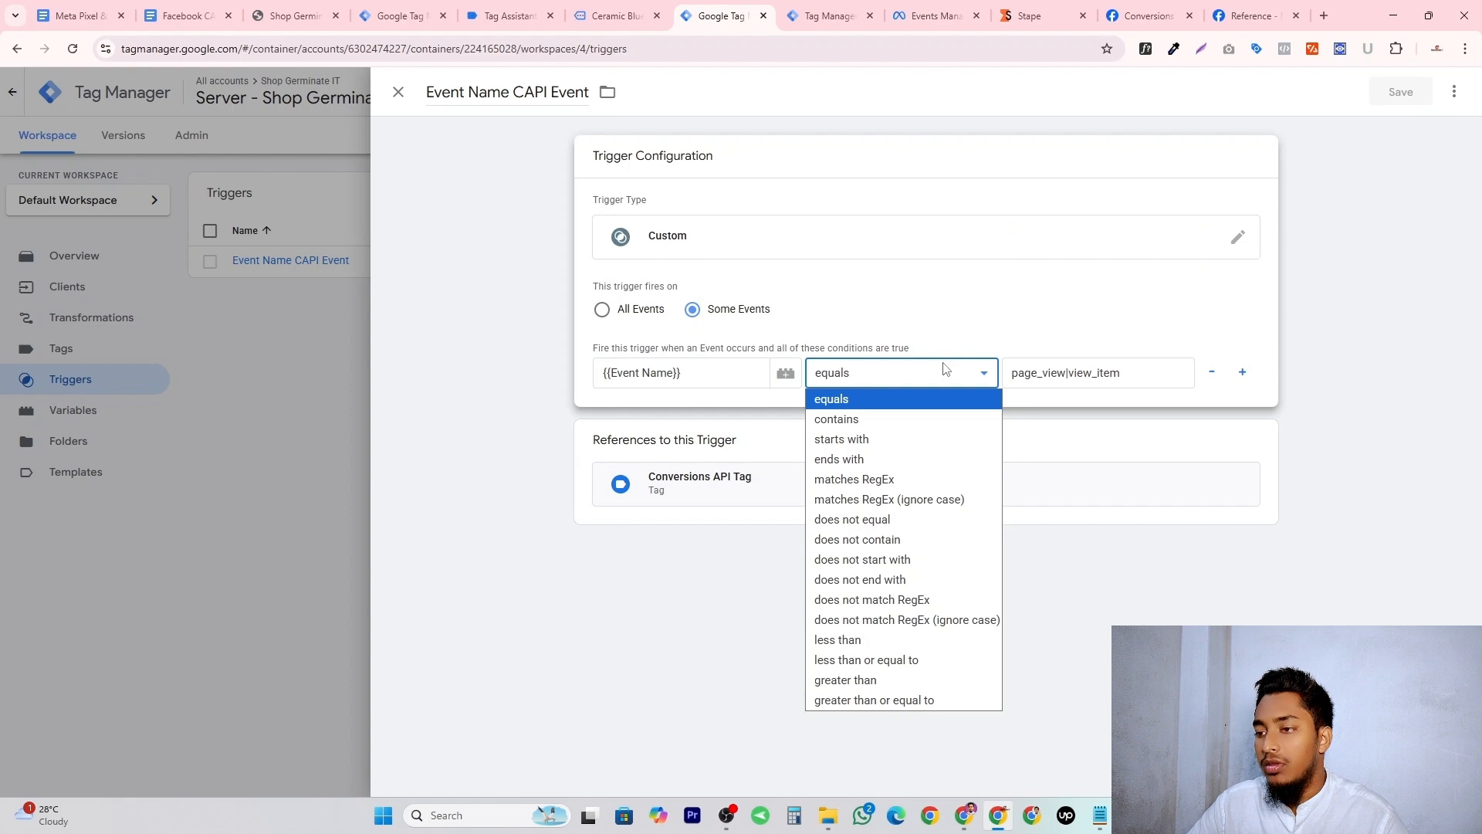
pyautogui.click(907, 479)
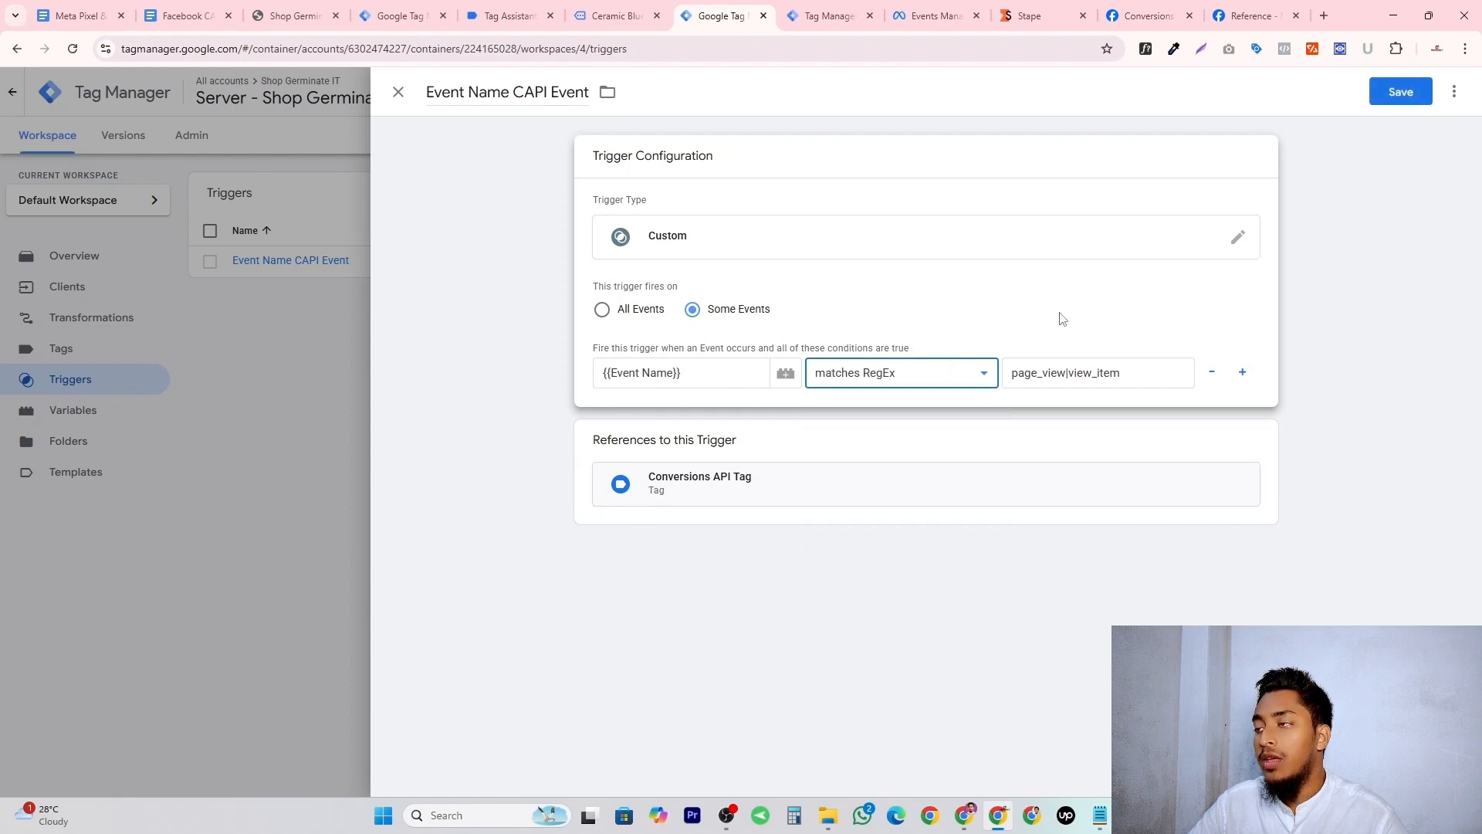
# Save the Event Name CAPI Event trigger and publish the server container's changes without a version name or description.
pyautogui.click(1425, 95)
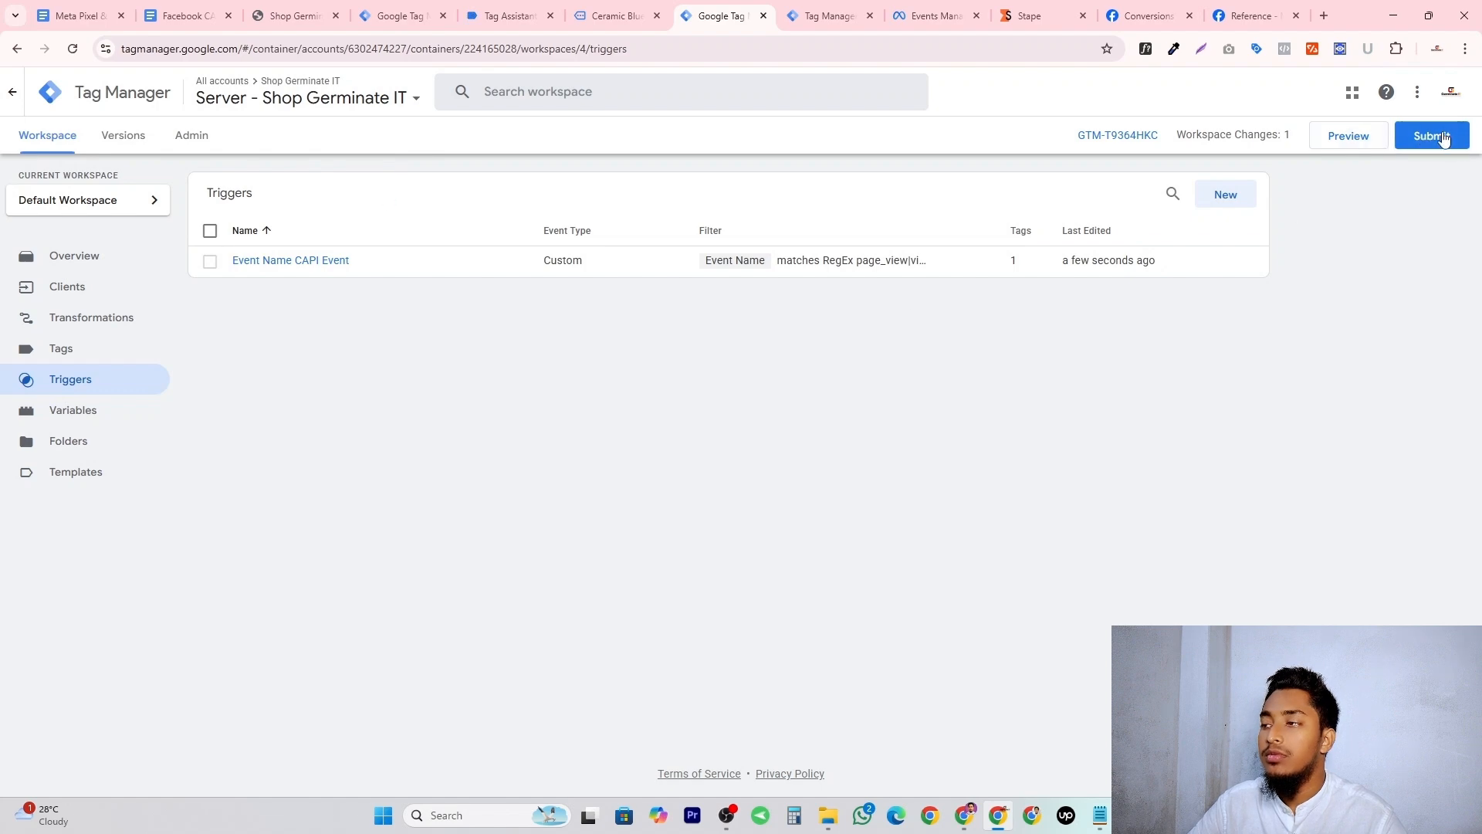
pyautogui.click(1425, 138)
pyautogui.click(1429, 92)
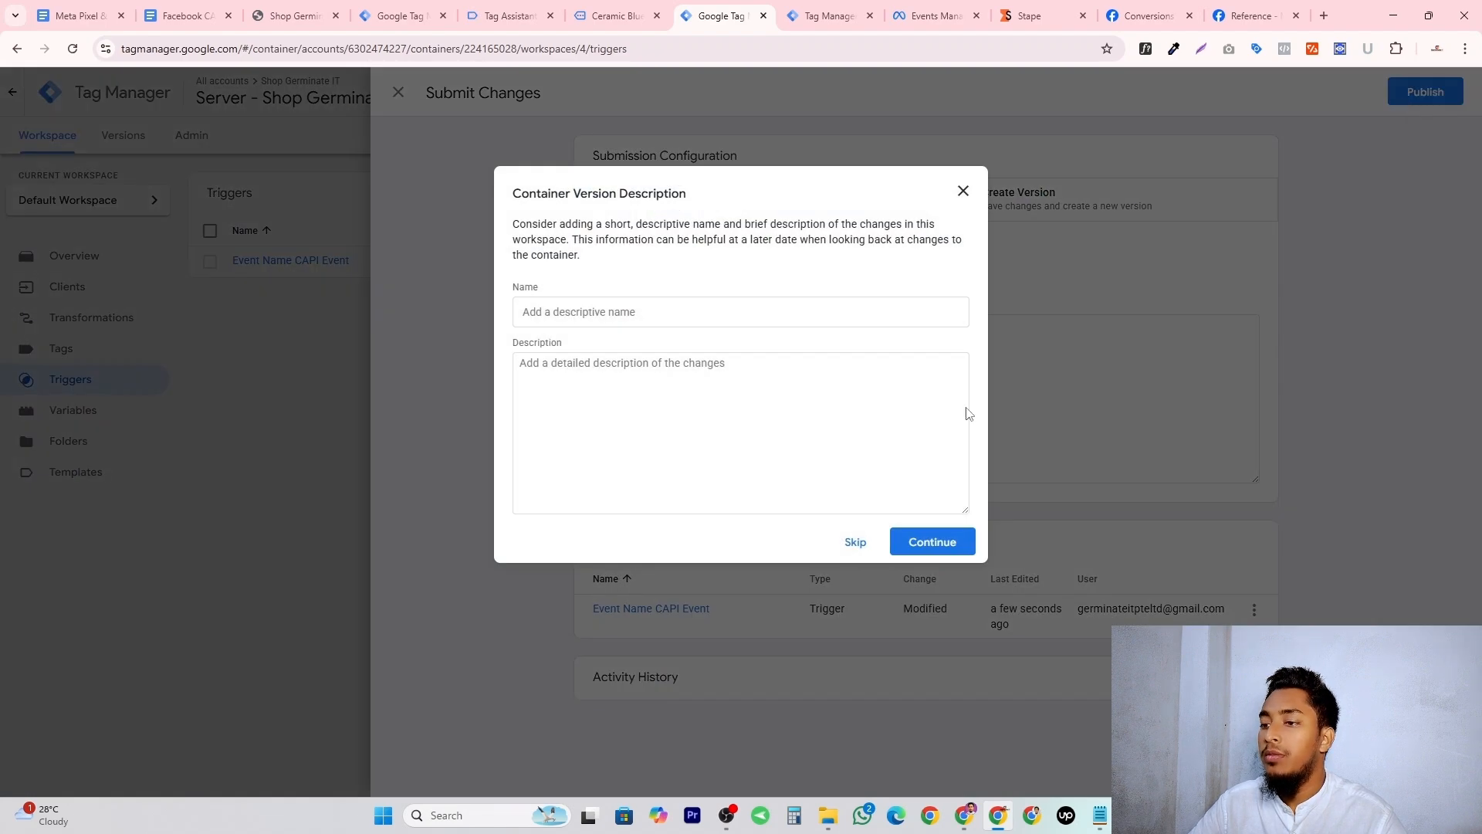
pyautogui.click(955, 550)
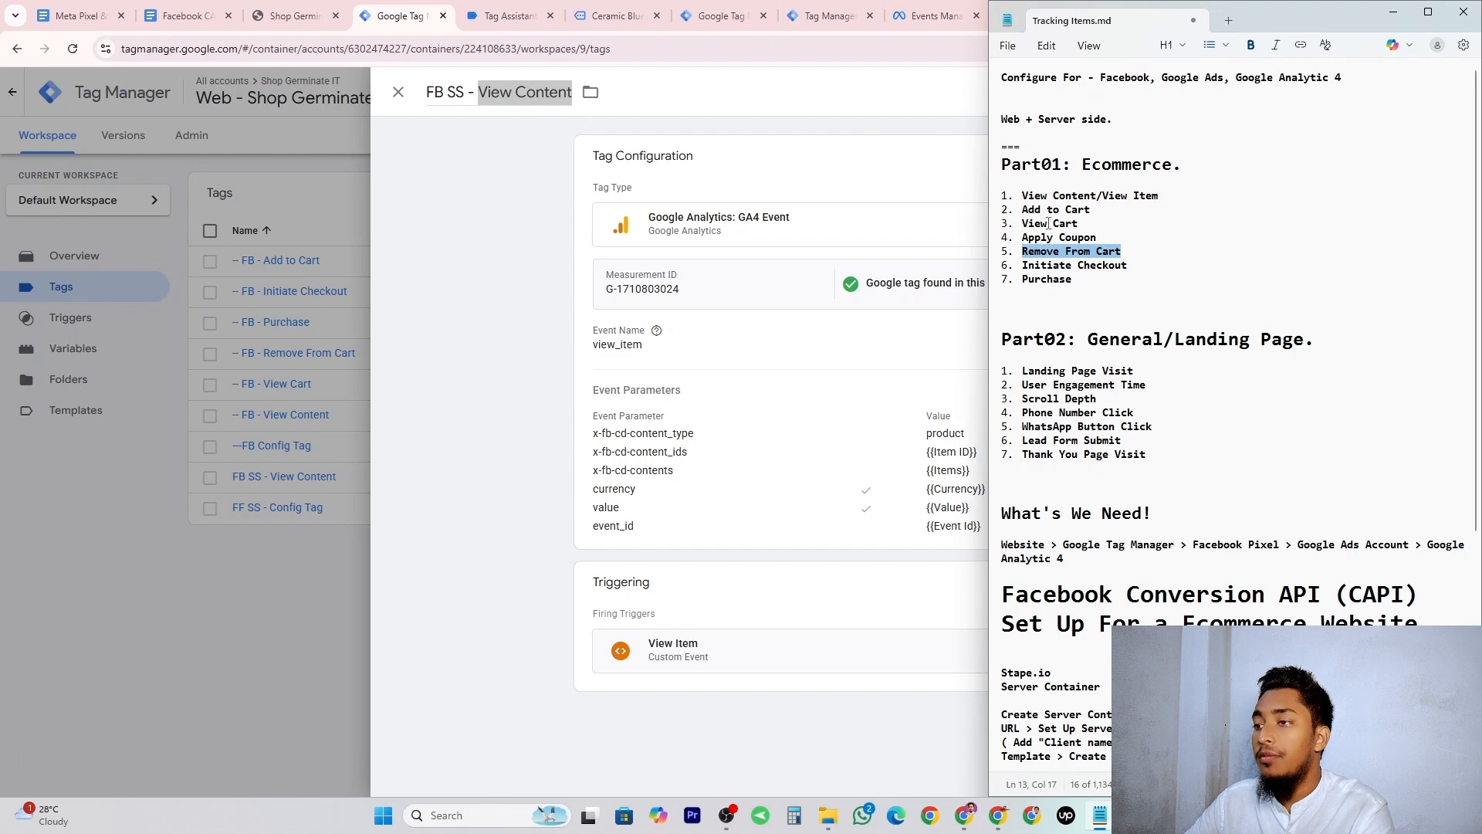
# Copy "View Cart" from the tracking notes and rename the web container's duplicated tag to FB SS - View Cart.
pyautogui.tripleClick(1033, 226)
pyautogui.rightClick(1033, 233)
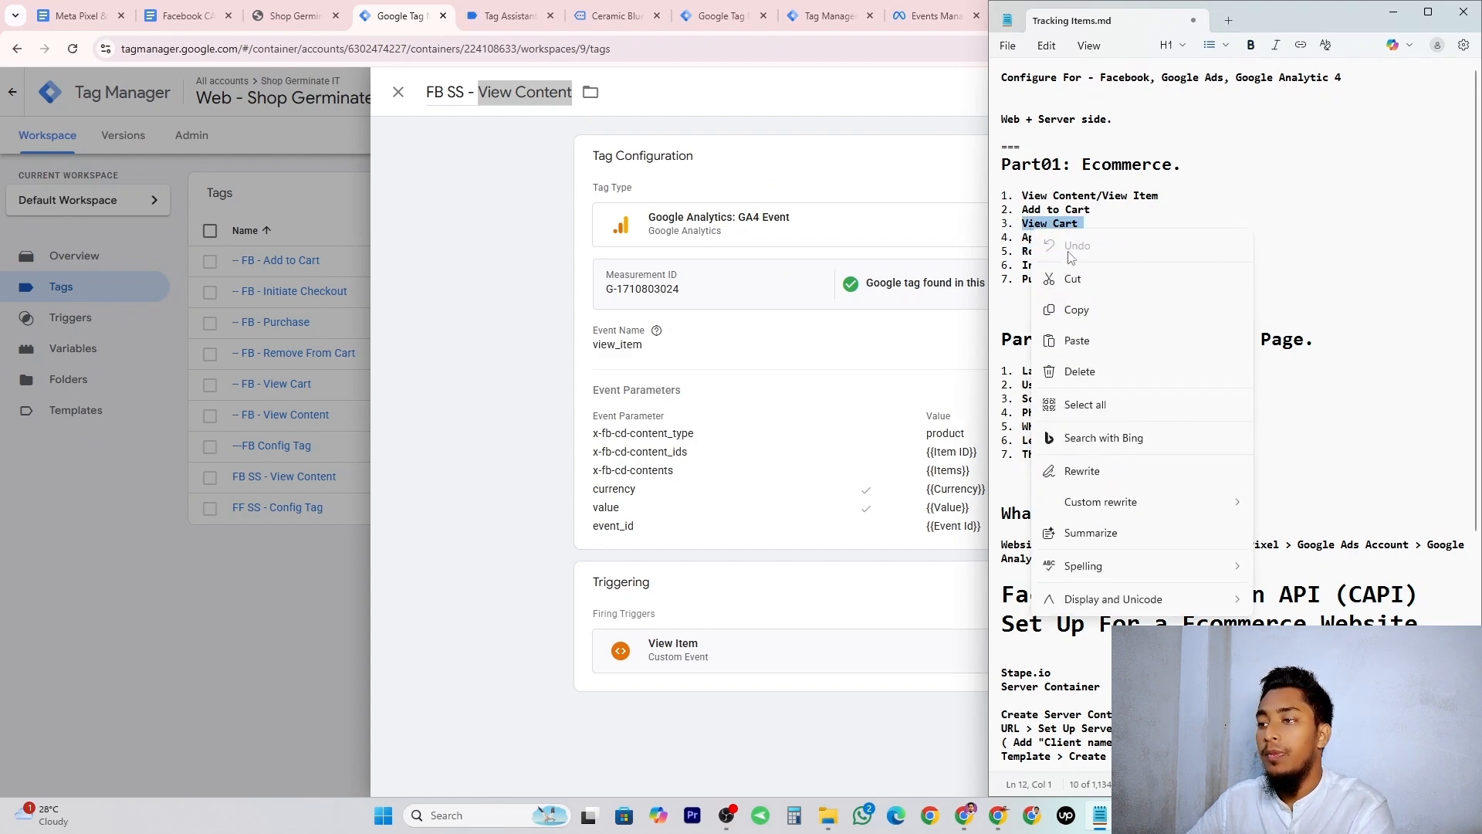
pyautogui.click(1084, 307)
pyautogui.click(559, 91)
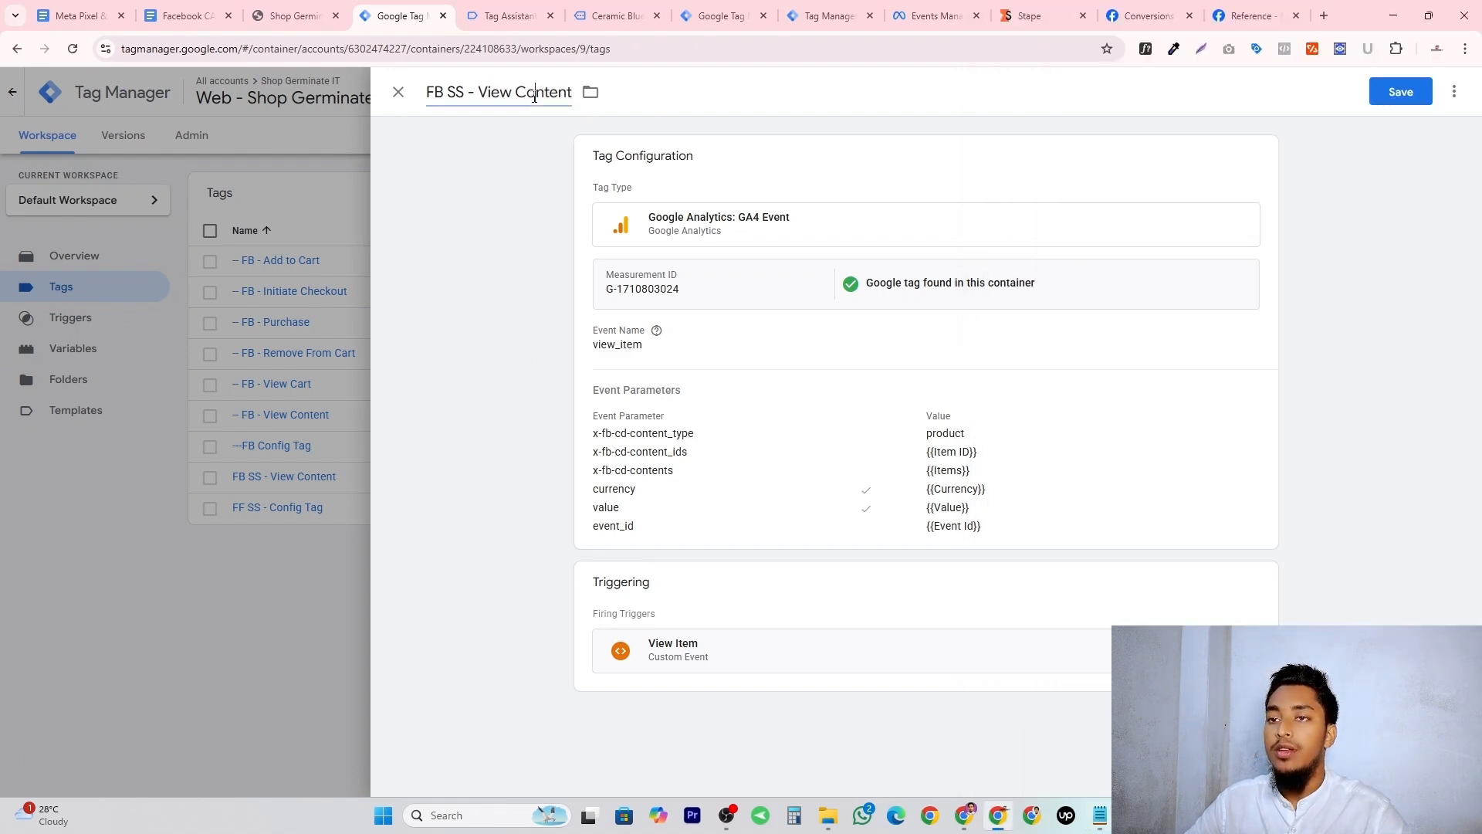
pyautogui.moveTo(478, 91); pyautogui.dragTo(573, 92)
pyautogui.hotkey('ctrl', 'v')
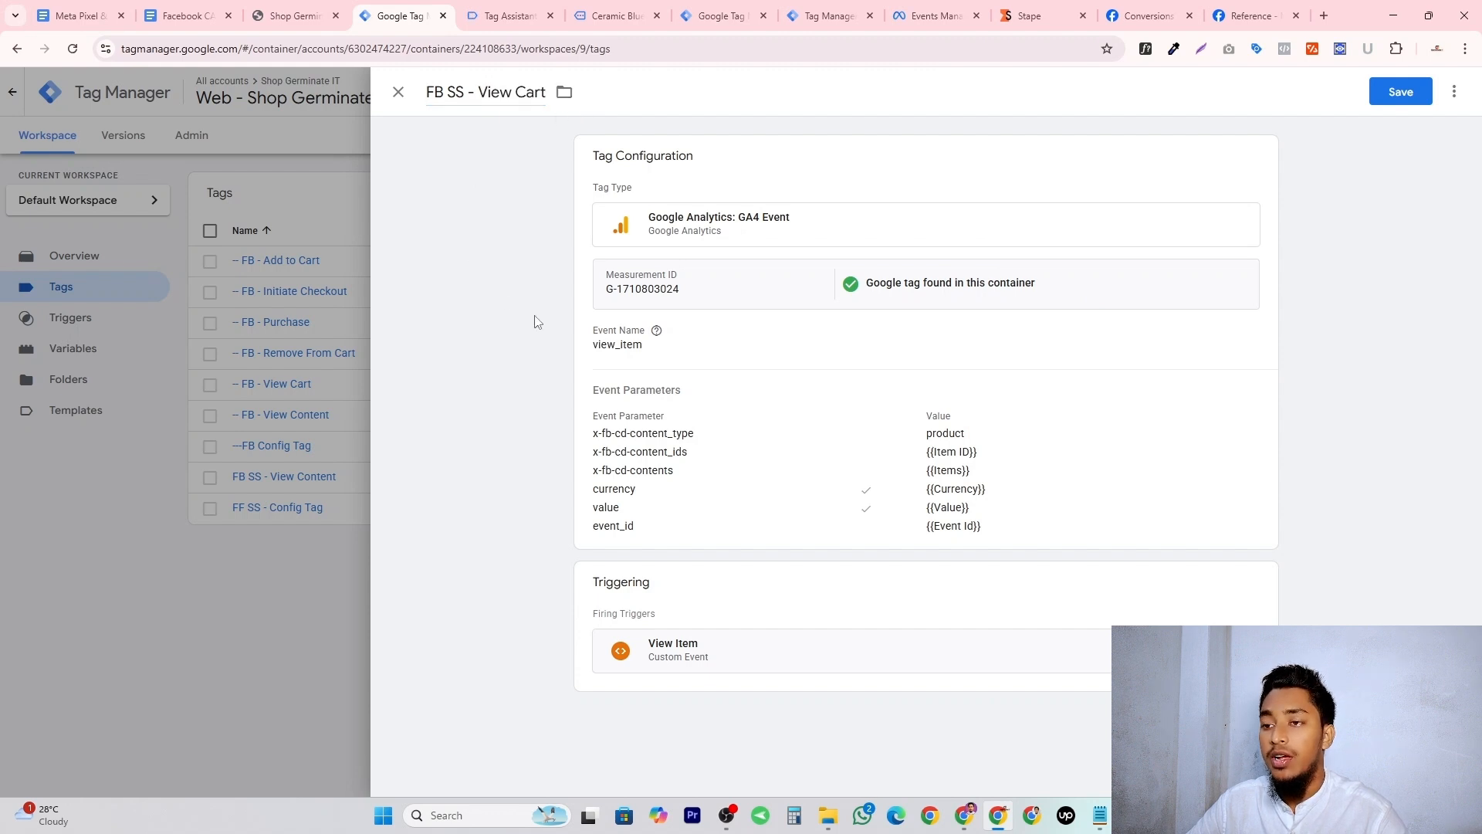
# Set the event name of the FB SS - View Cart tag to view_cart.
pyautogui.click(748, 350)
pyautogui.click(662, 393)
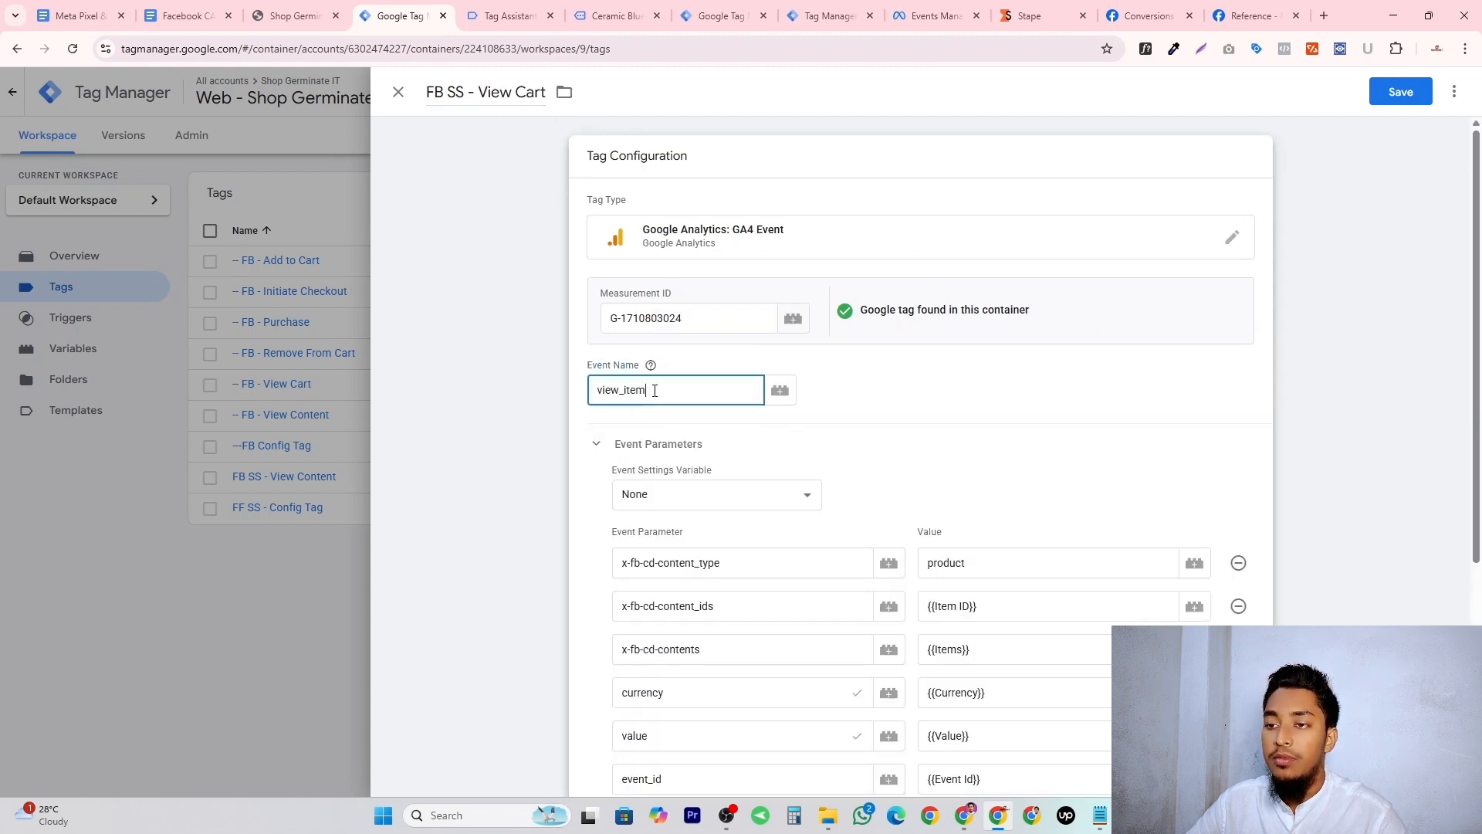
pyautogui.hotkey('ctrl', 'a')
pyautogui.write('view_c')
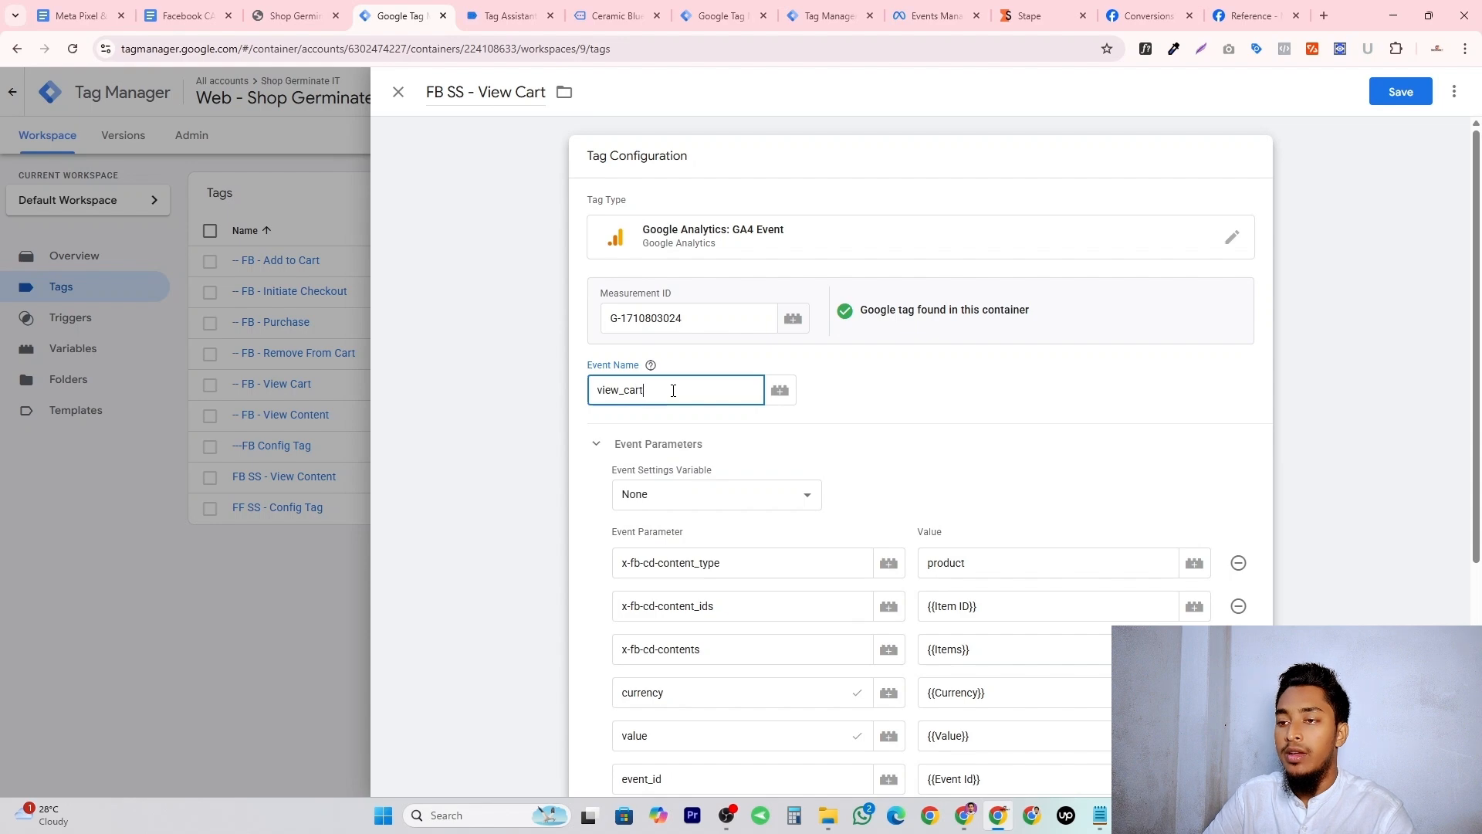
# Replace the View Item firing trigger with View Cart and save the FB SS - View Cart tag.
pyautogui.scroll(-4, 700, 447)
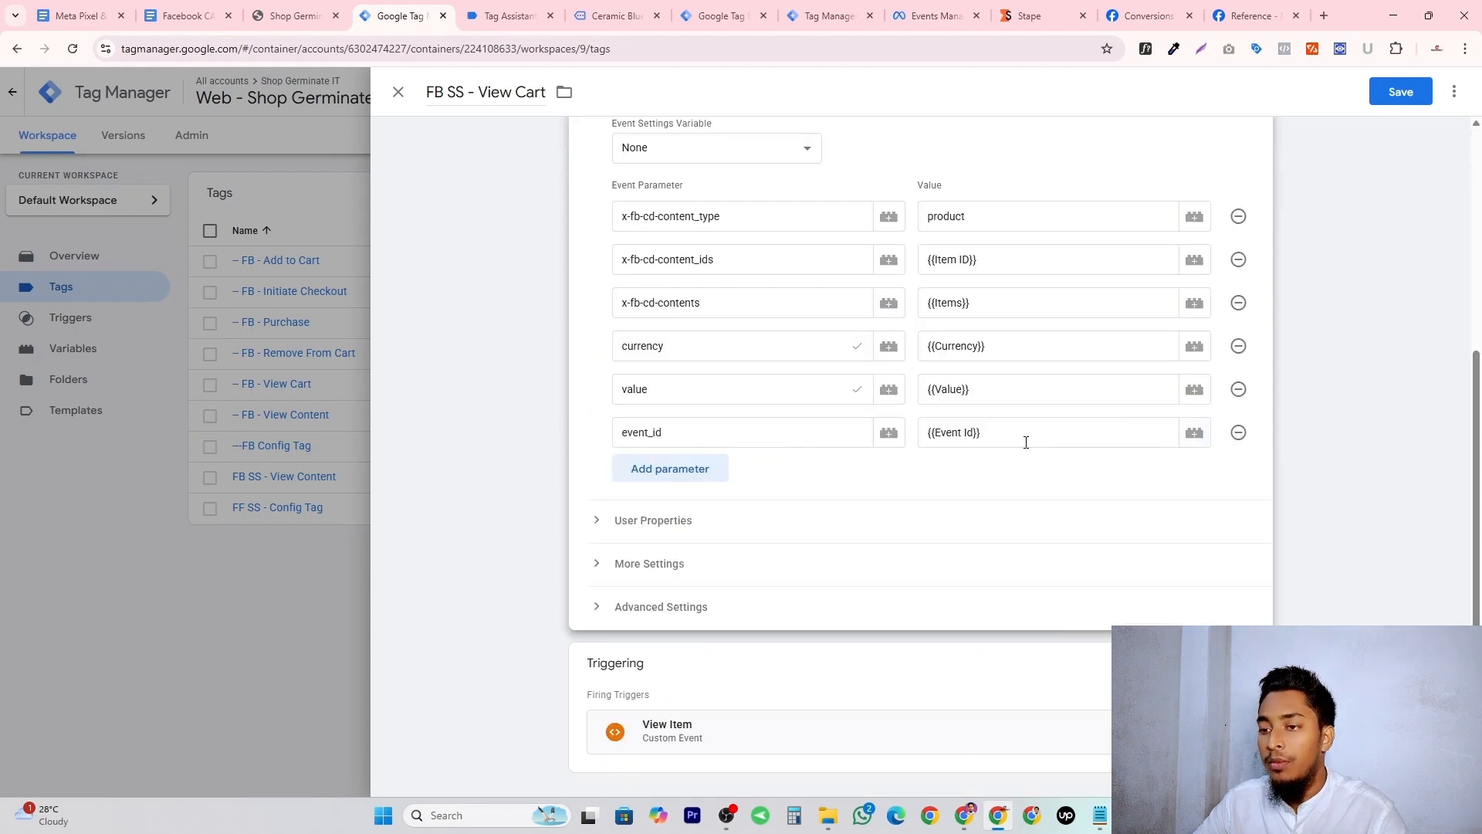
pyautogui.click(1227, 729)
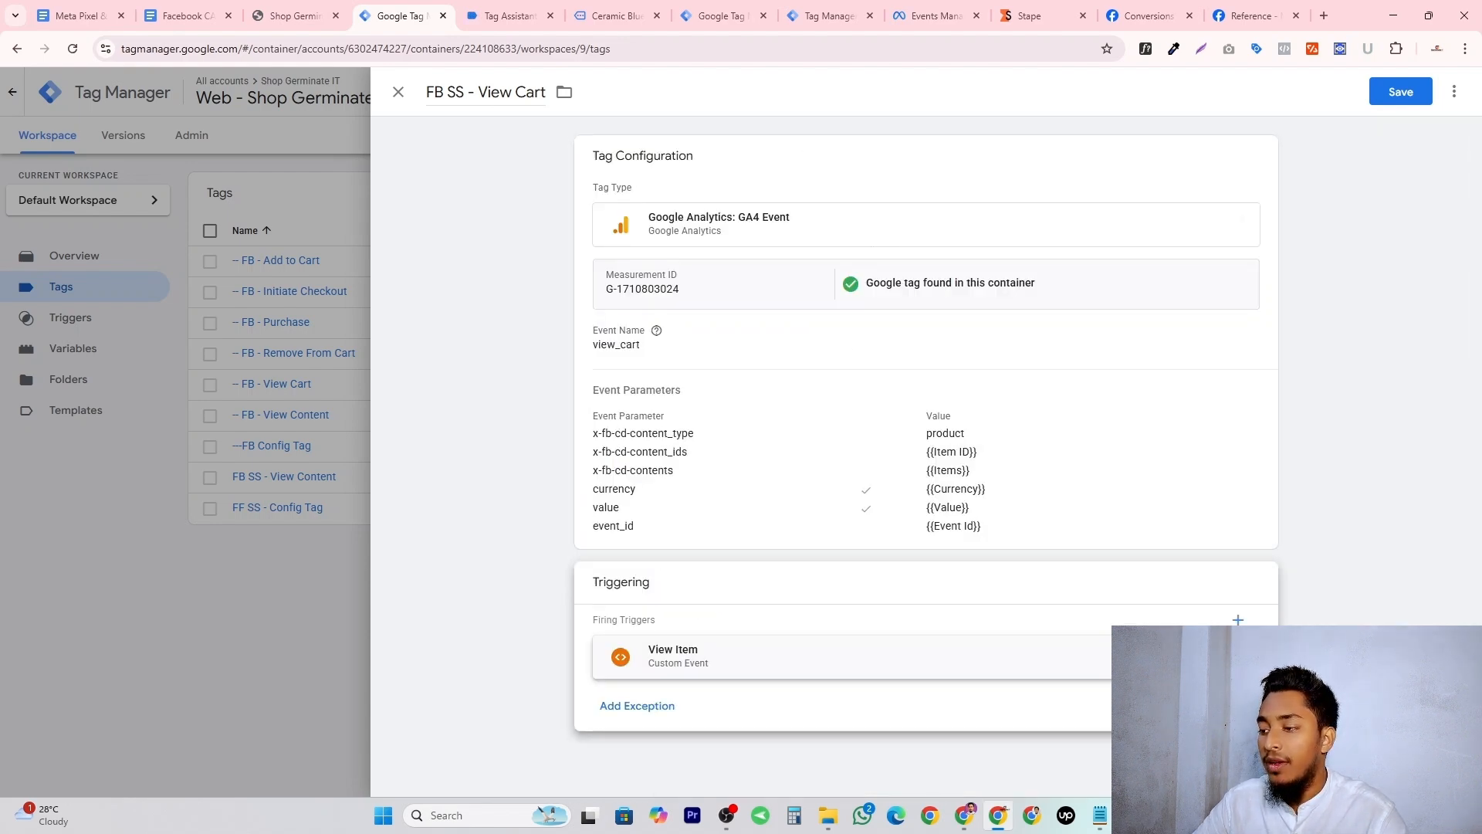
pyautogui.click(1238, 654)
pyautogui.click(921, 666)
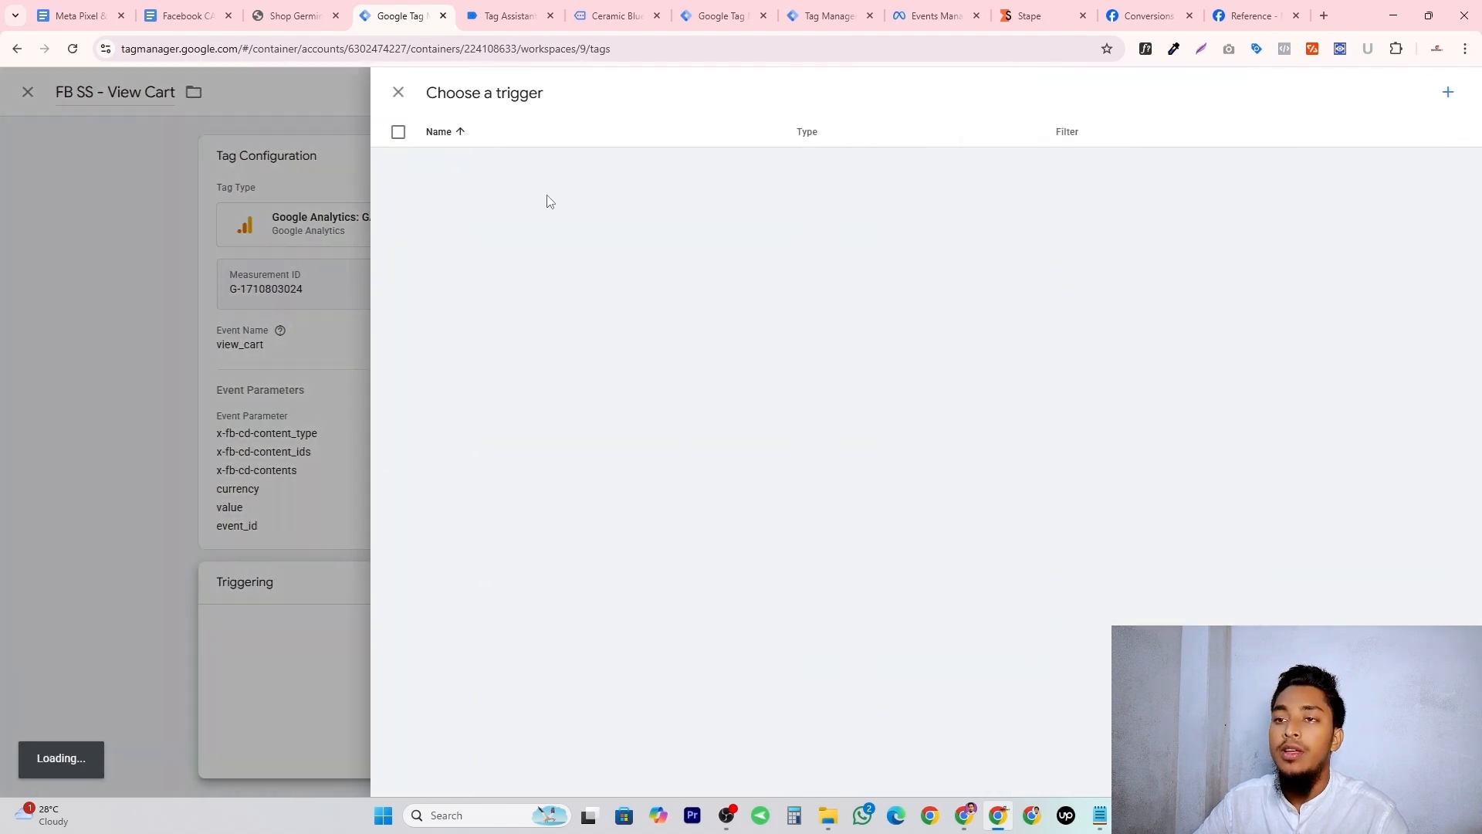
pyautogui.click(451, 378)
pyautogui.click(1396, 90)
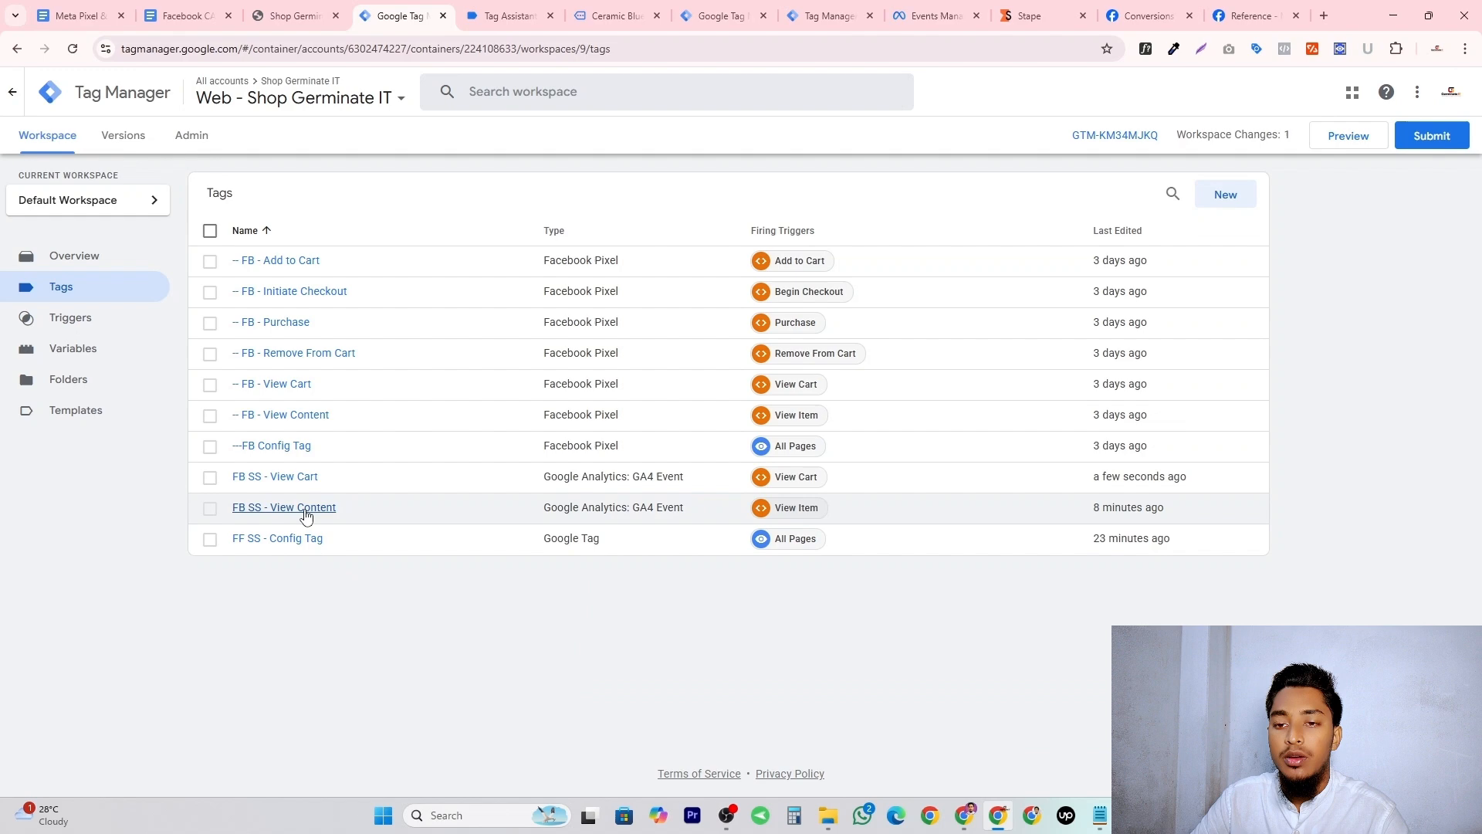
# Duplicate the FB SS - View Content tag and name the copy FB SS - Add to Cart.
pyautogui.click(307, 507)
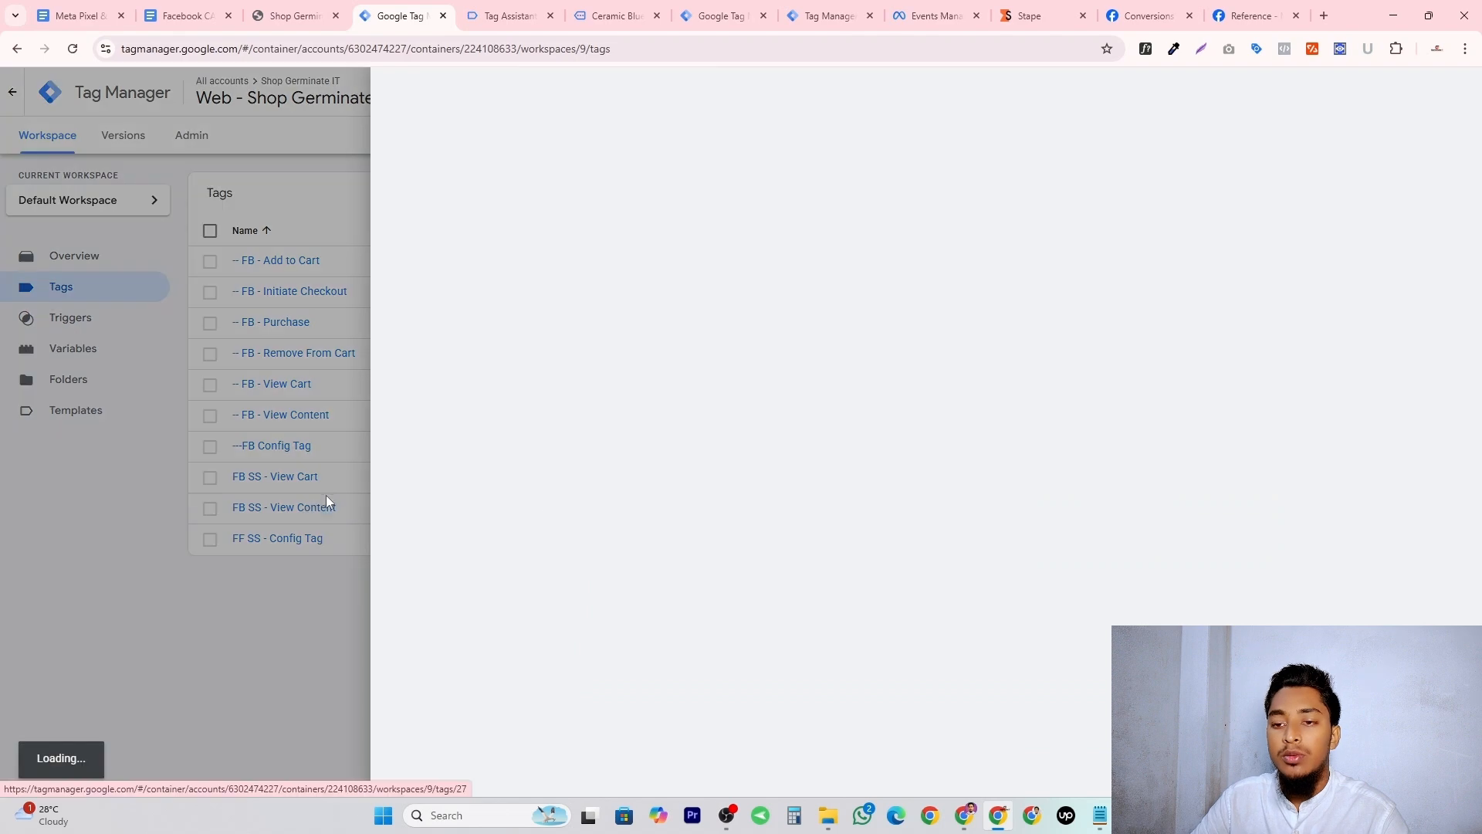
pyautogui.click(1454, 92)
pyautogui.click(1401, 128)
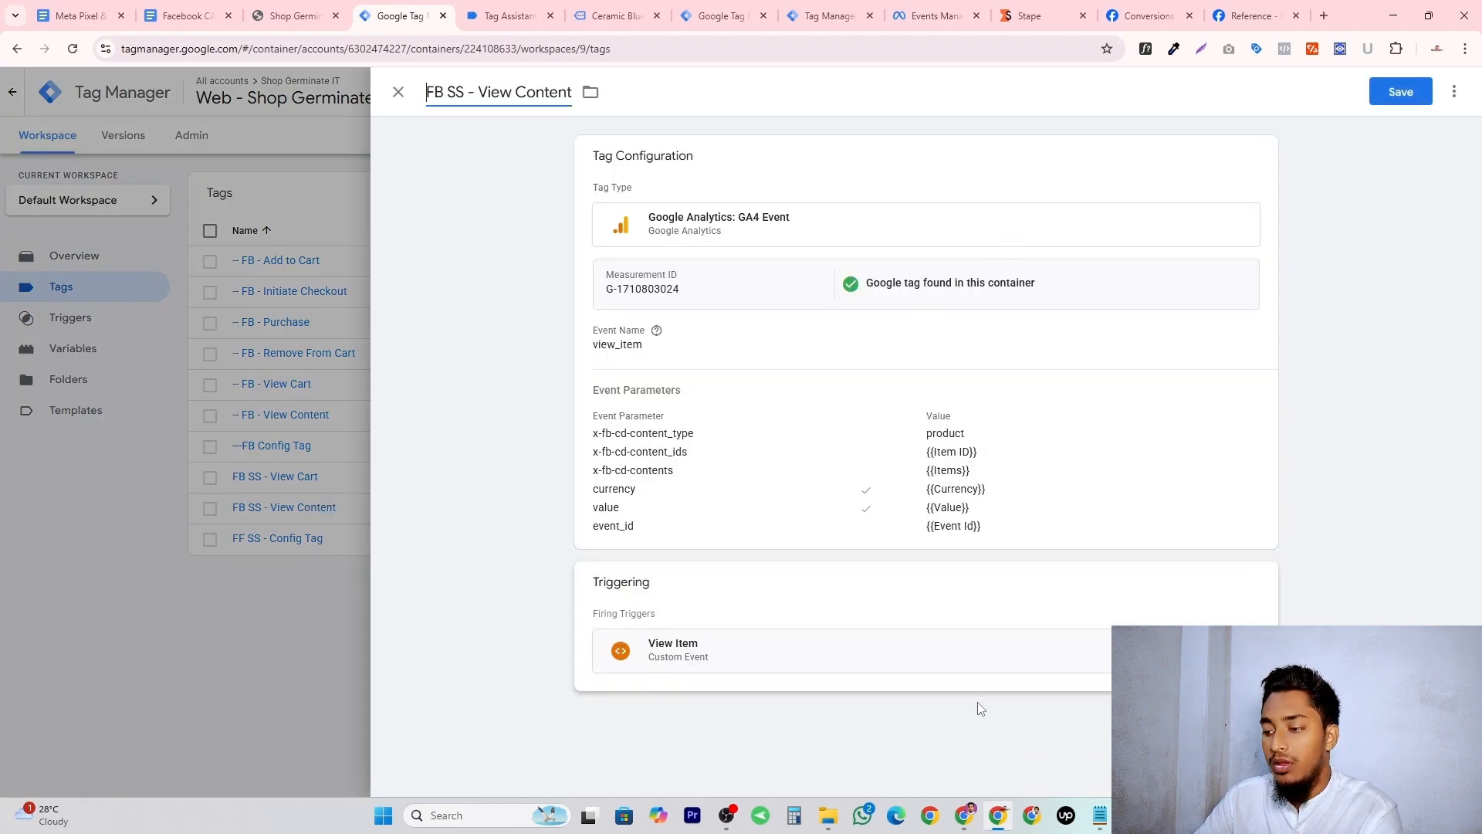
pyautogui.click(1099, 816)
pyautogui.doubleClick(497, 92)
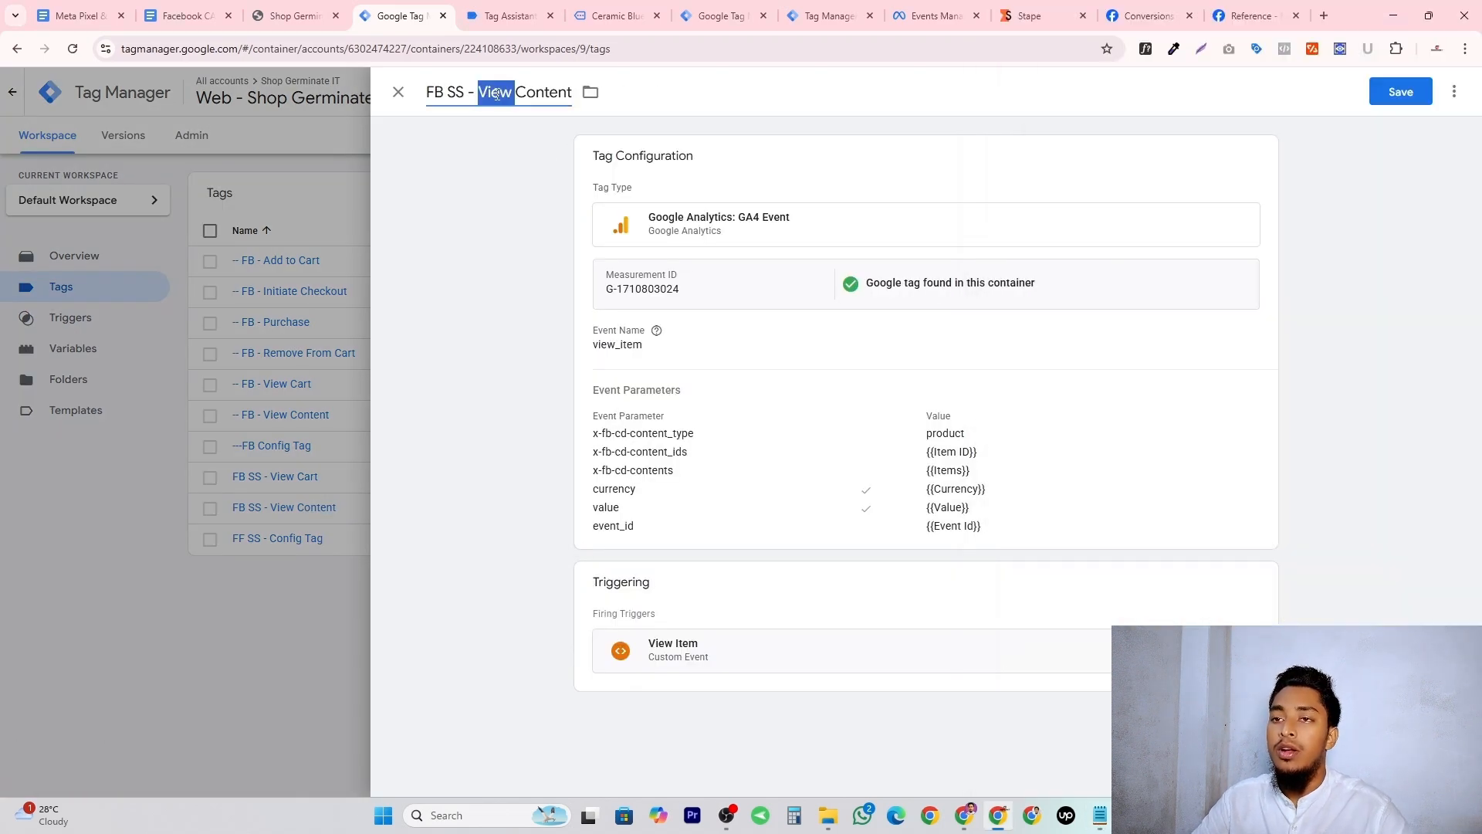
pyautogui.click(475, 91)
pyautogui.moveTo(479, 92); pyautogui.dragTo(589, 99)
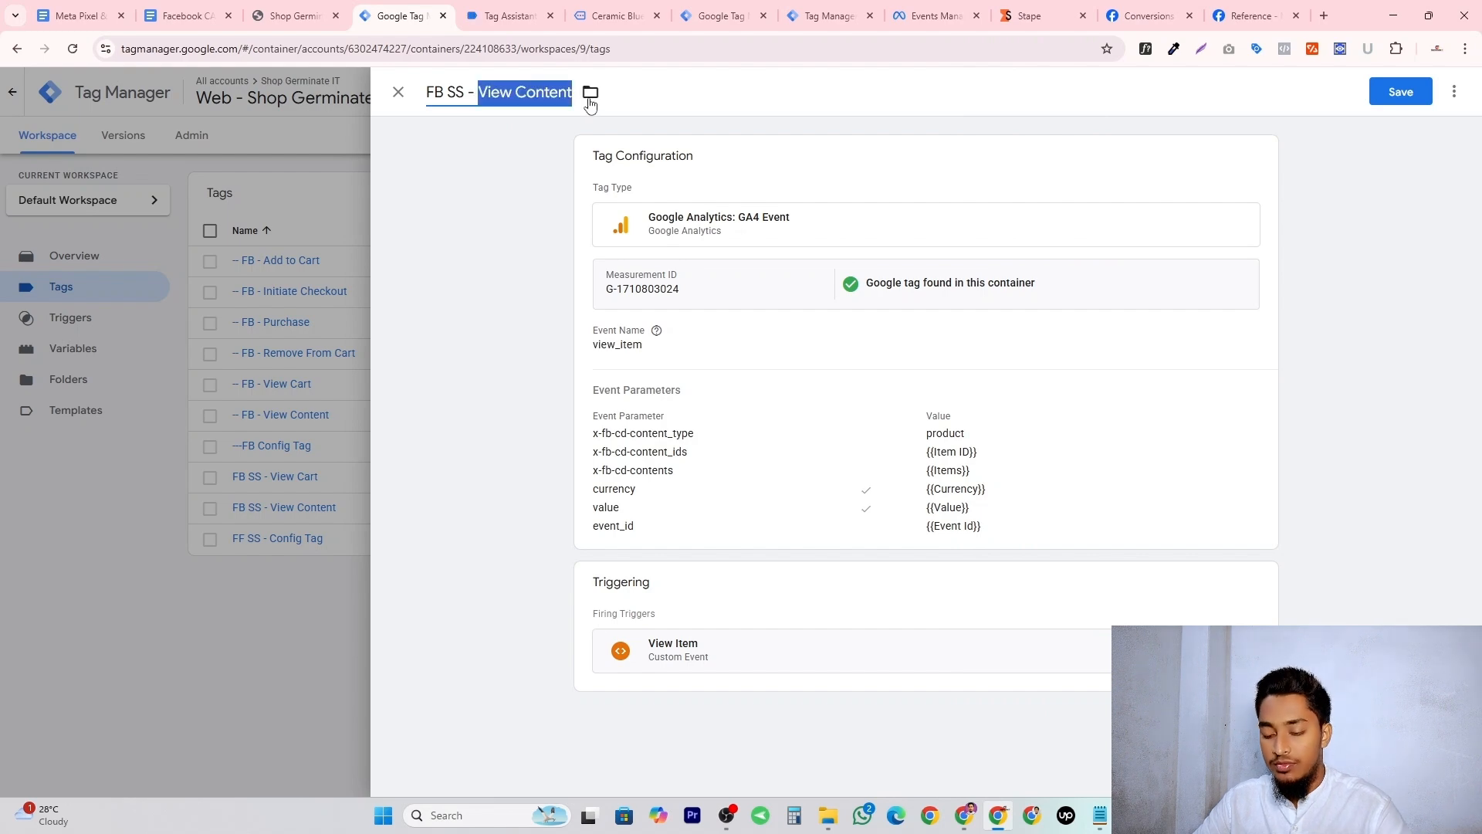
pyautogui.write('Add to Cart')
# Copy add_to_cart from the standard event table in Meta's Conversions API guide and set it as the new tag's event name.
pyautogui.click(1149, 15)
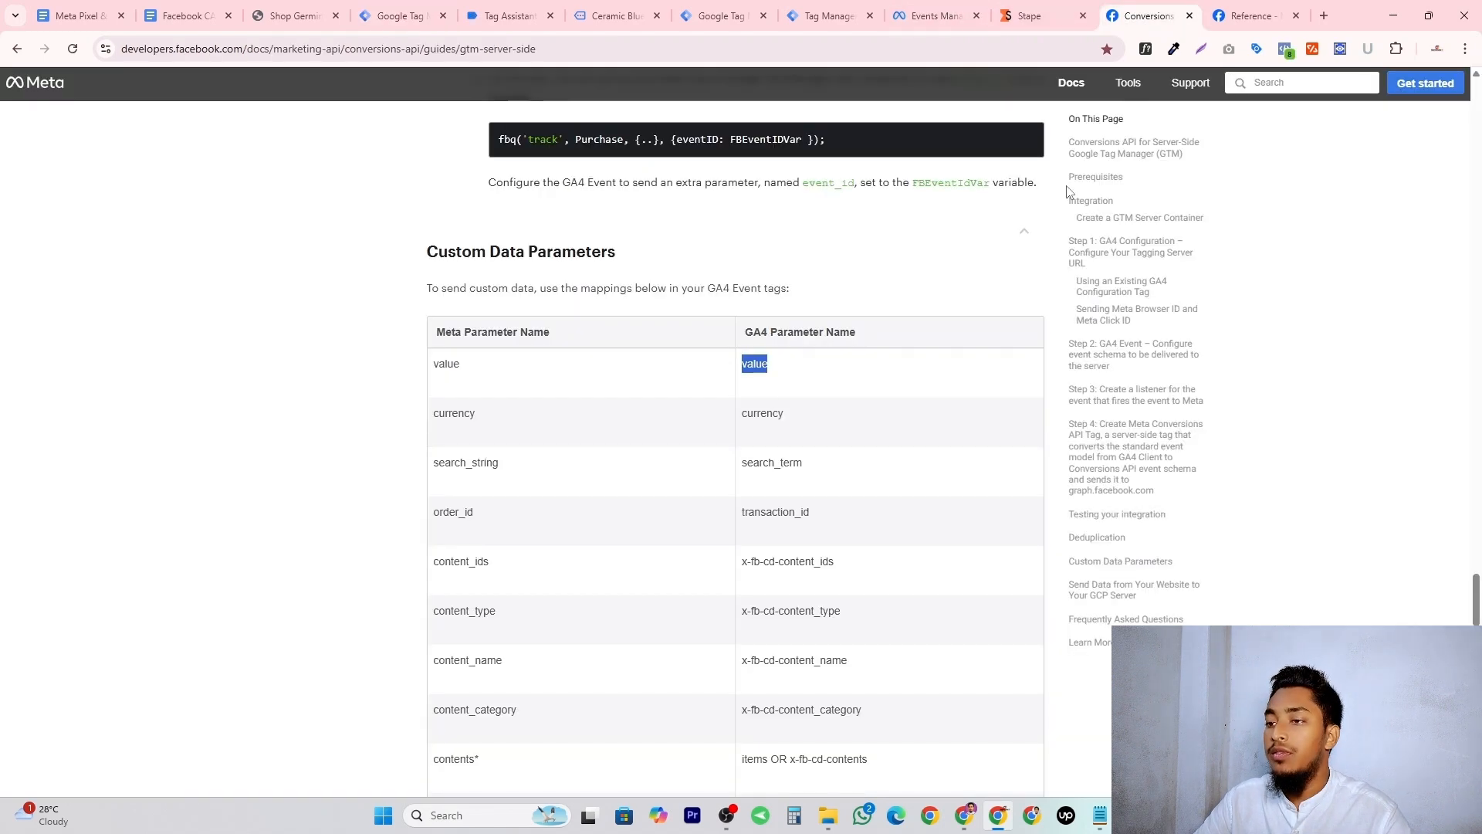
pyautogui.scroll(-2, 549, 420)
pyautogui.scroll(20, 556, 415)
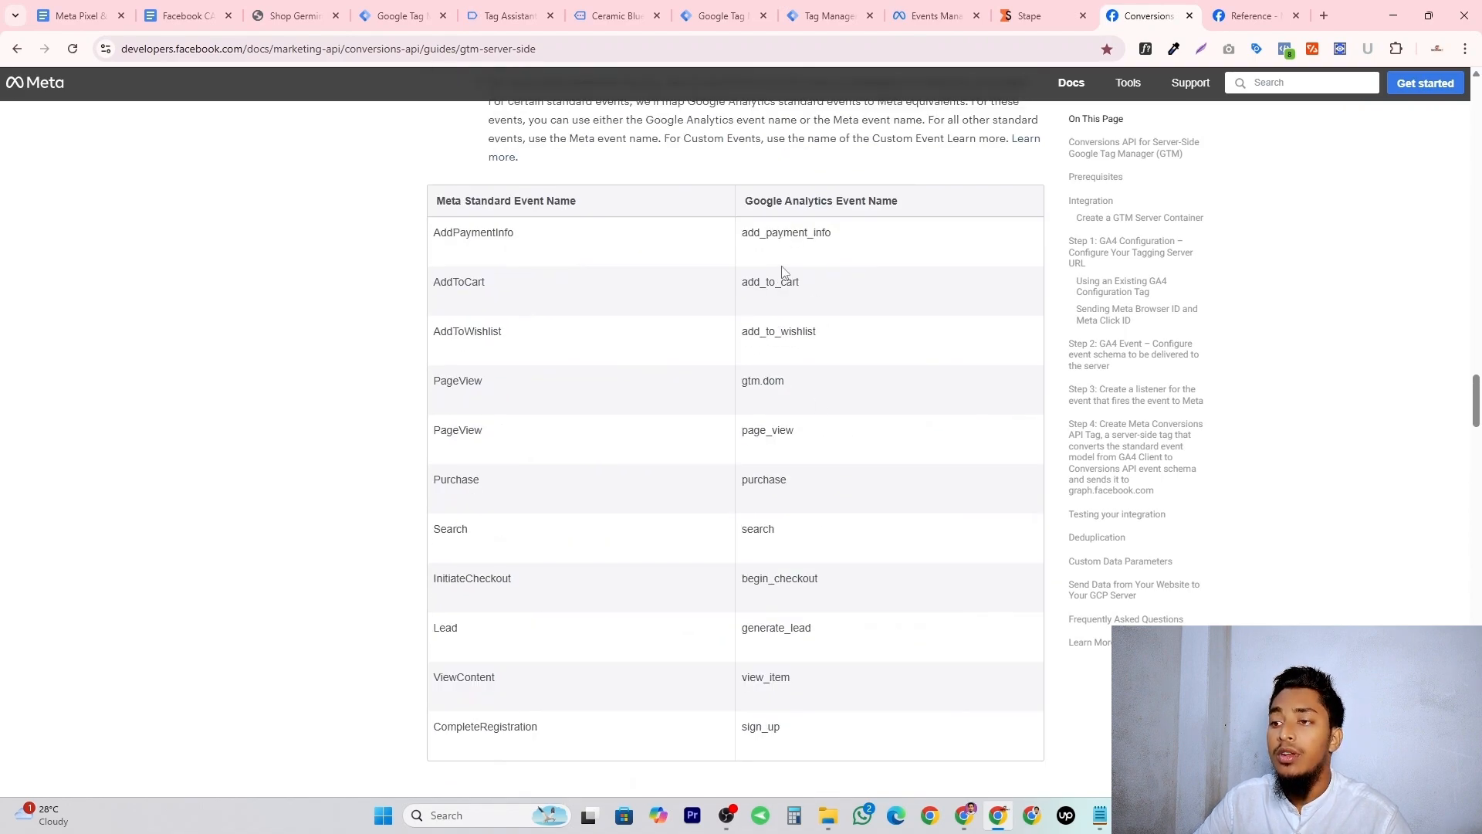
pyautogui.doubleClick(773, 284)
pyautogui.hotkey('ctrl', '4')
pyautogui.doubleClick(675, 393)
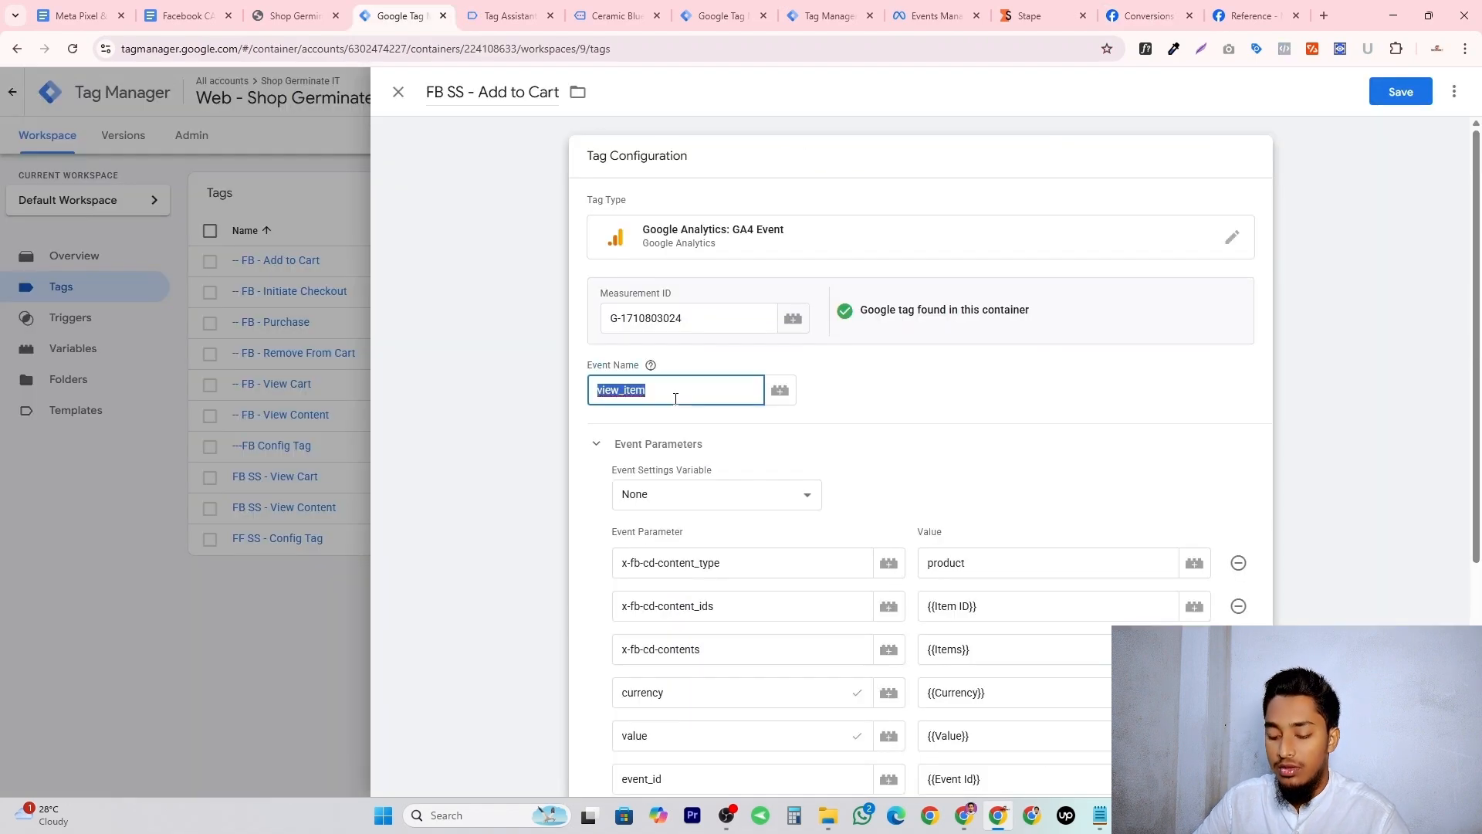
pyautogui.hotkey('ctrl', 'v')
pyautogui.click(873, 372)
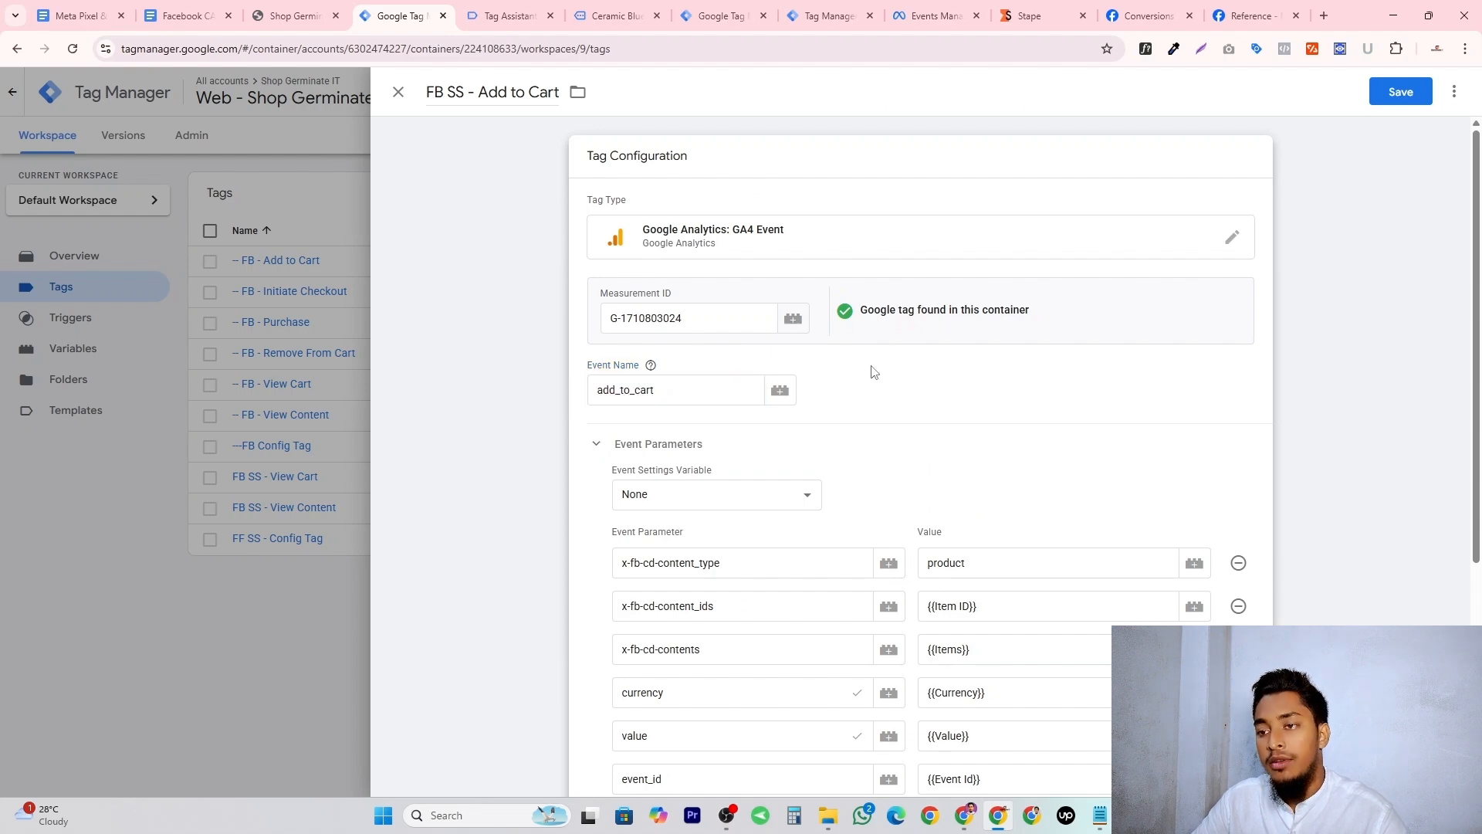
# Replace the View Item firing trigger with Add to Cart and save the FB SS - Add to Cart tag.
pyautogui.scroll(-4, 827, 340)
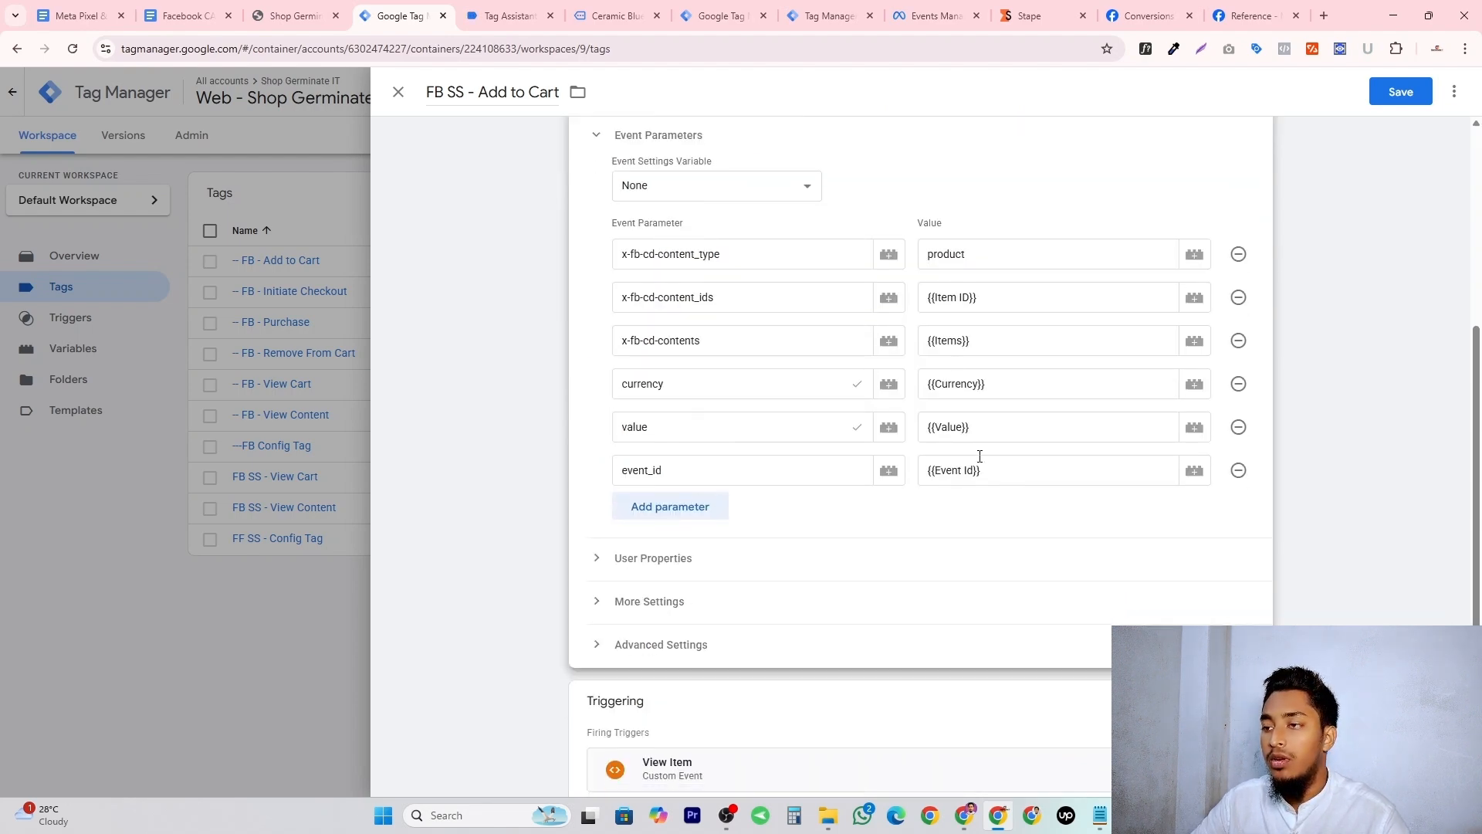
pyautogui.scroll(1, 819, 370)
pyautogui.scroll(-2, 857, 734)
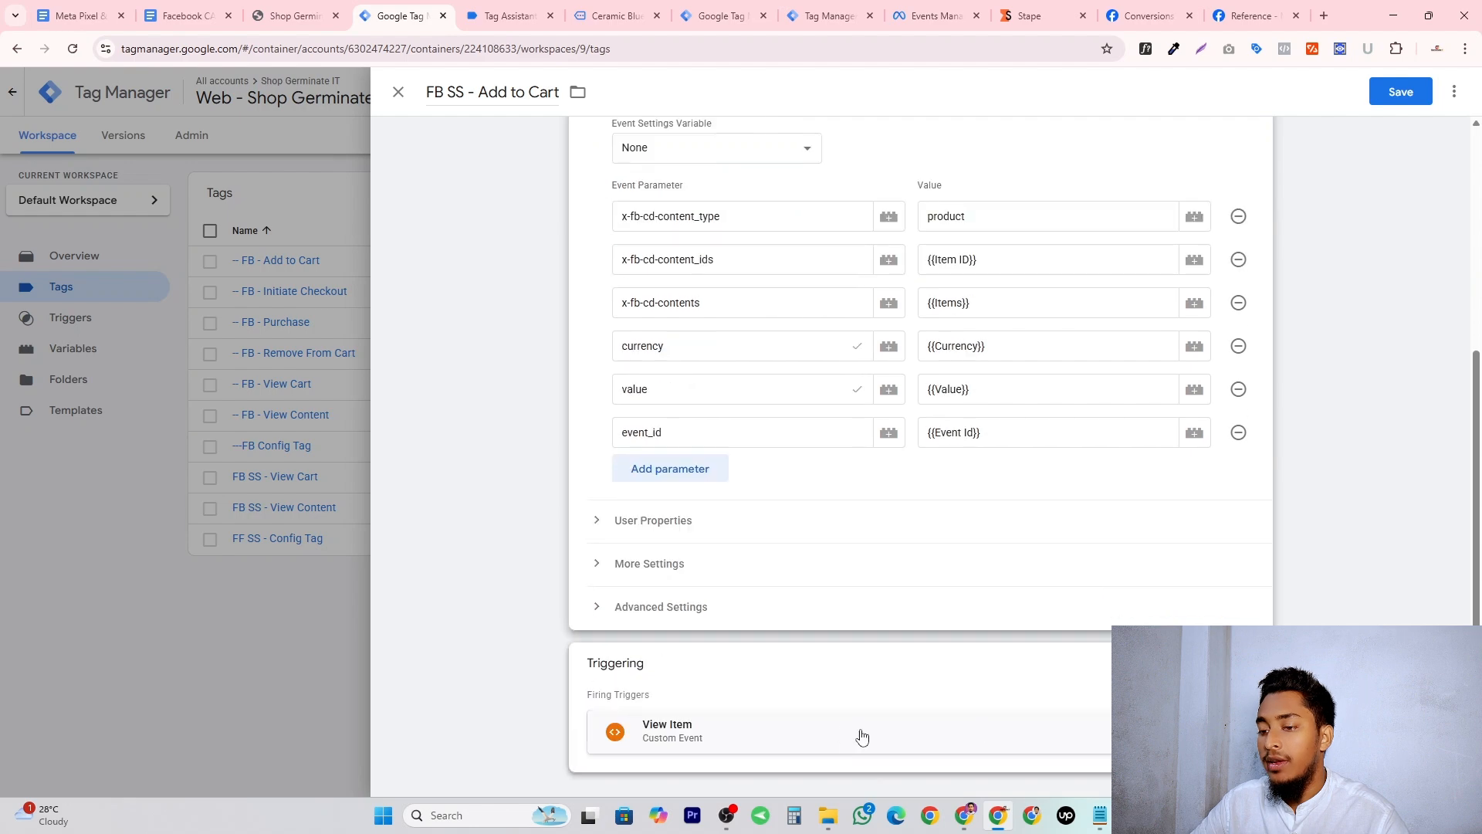
pyautogui.click(857, 734)
pyautogui.click(1239, 657)
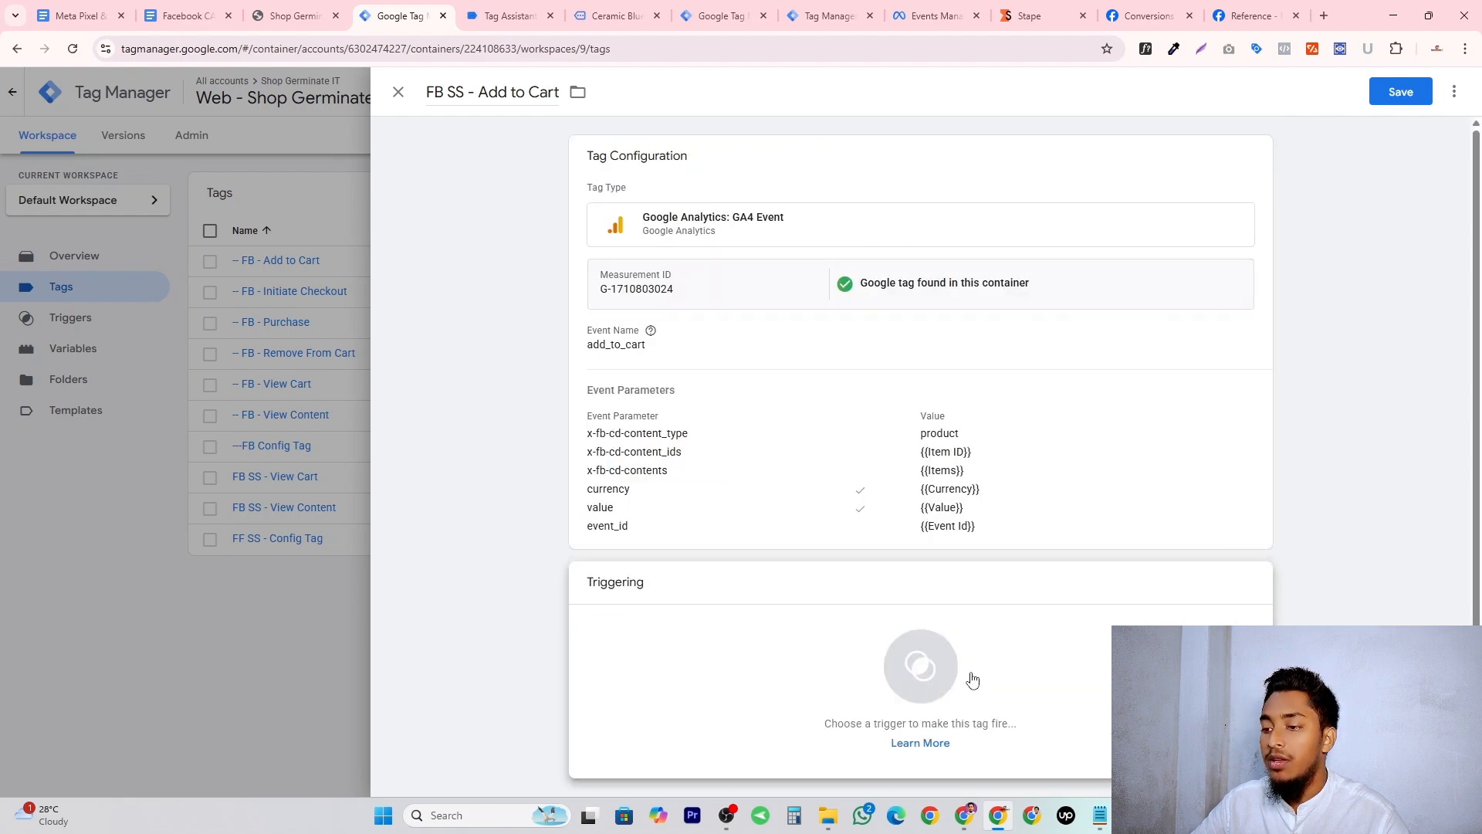
pyautogui.click(972, 679)
pyautogui.click(477, 171)
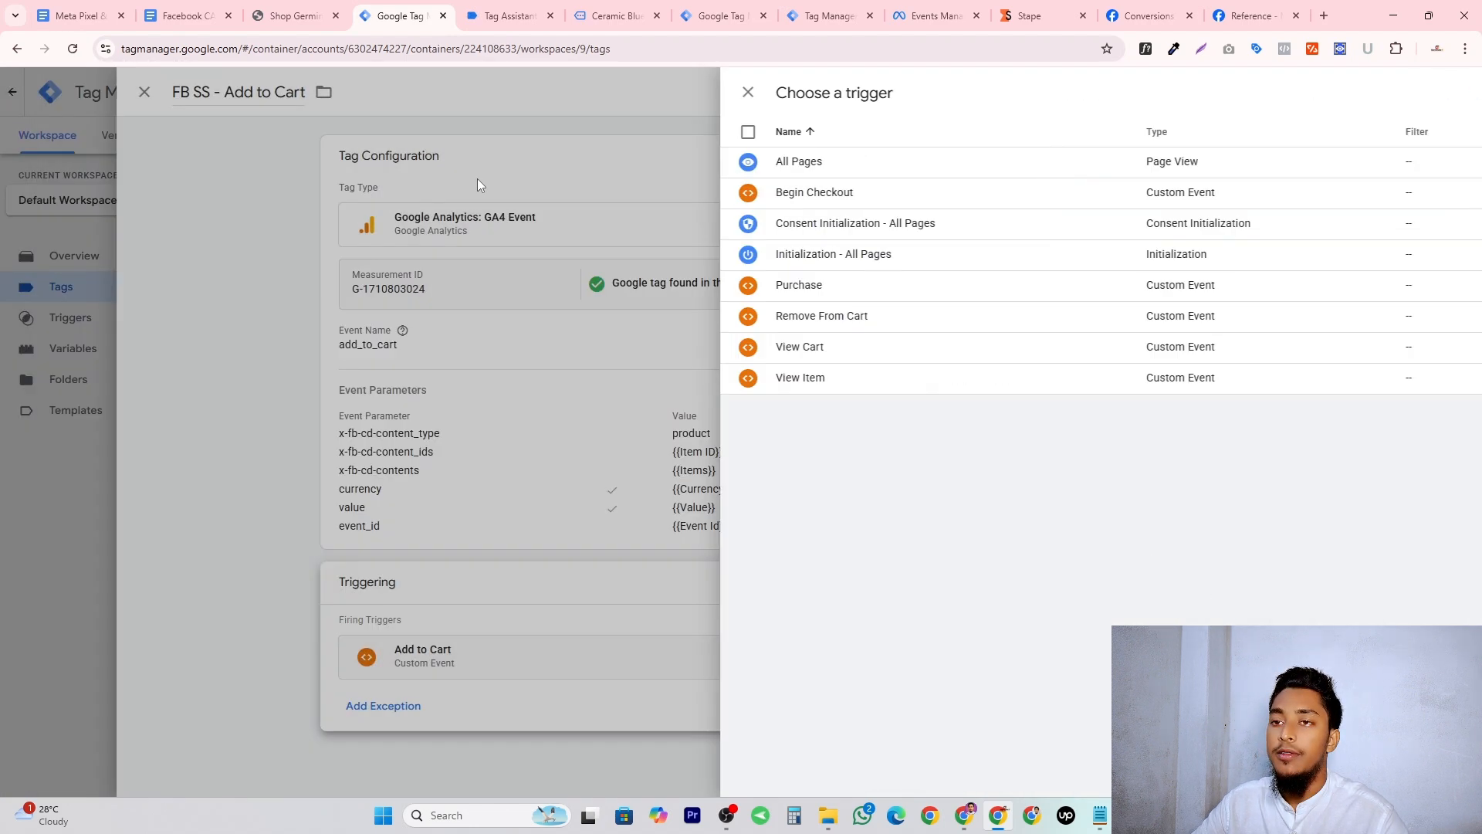
pyautogui.click(1401, 92)
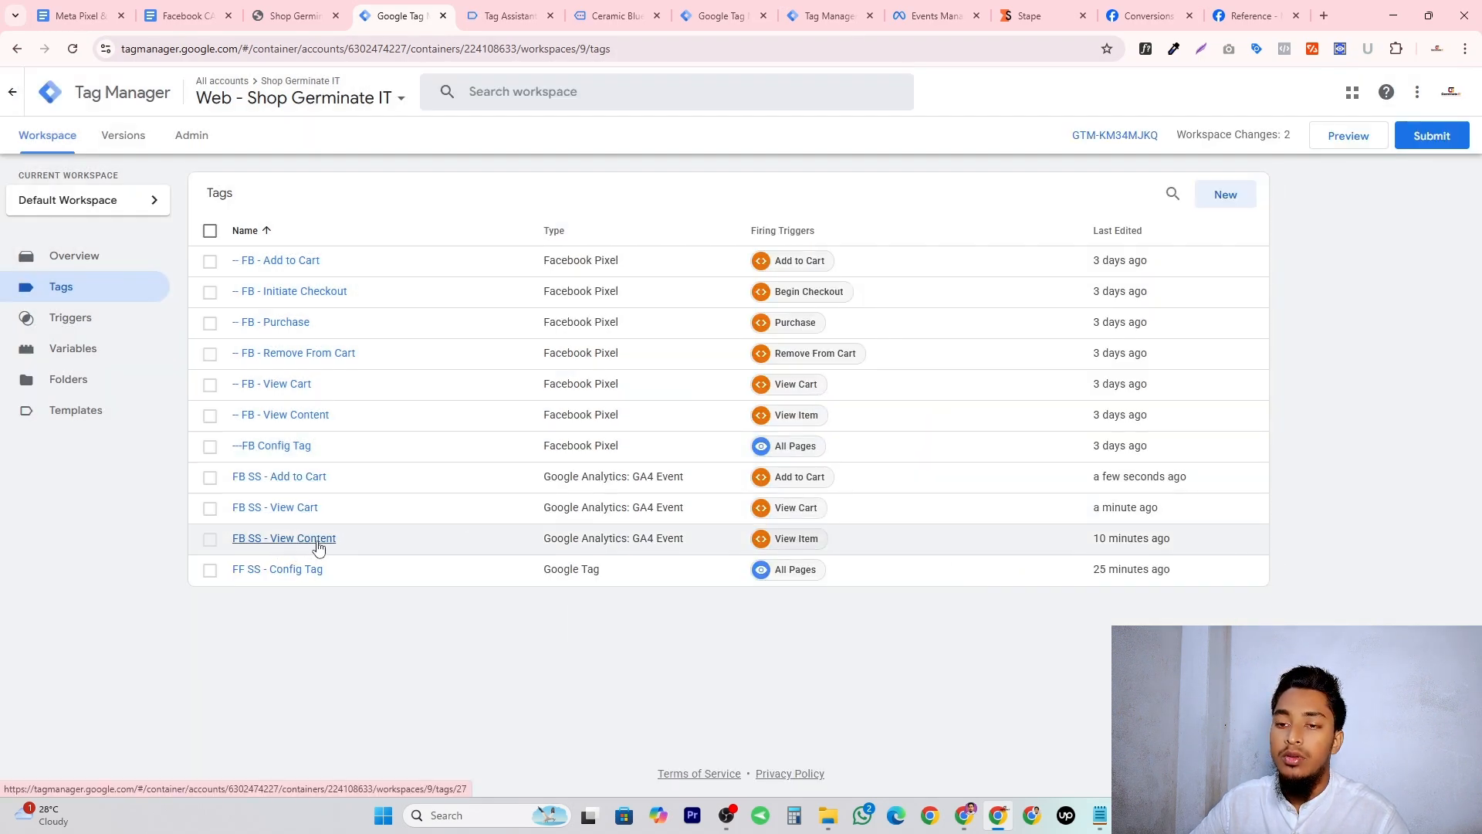
# Duplicate the FB SS - View Content tag again and remove the "Copy of" prefix from the copy's name.
pyautogui.click(318, 544)
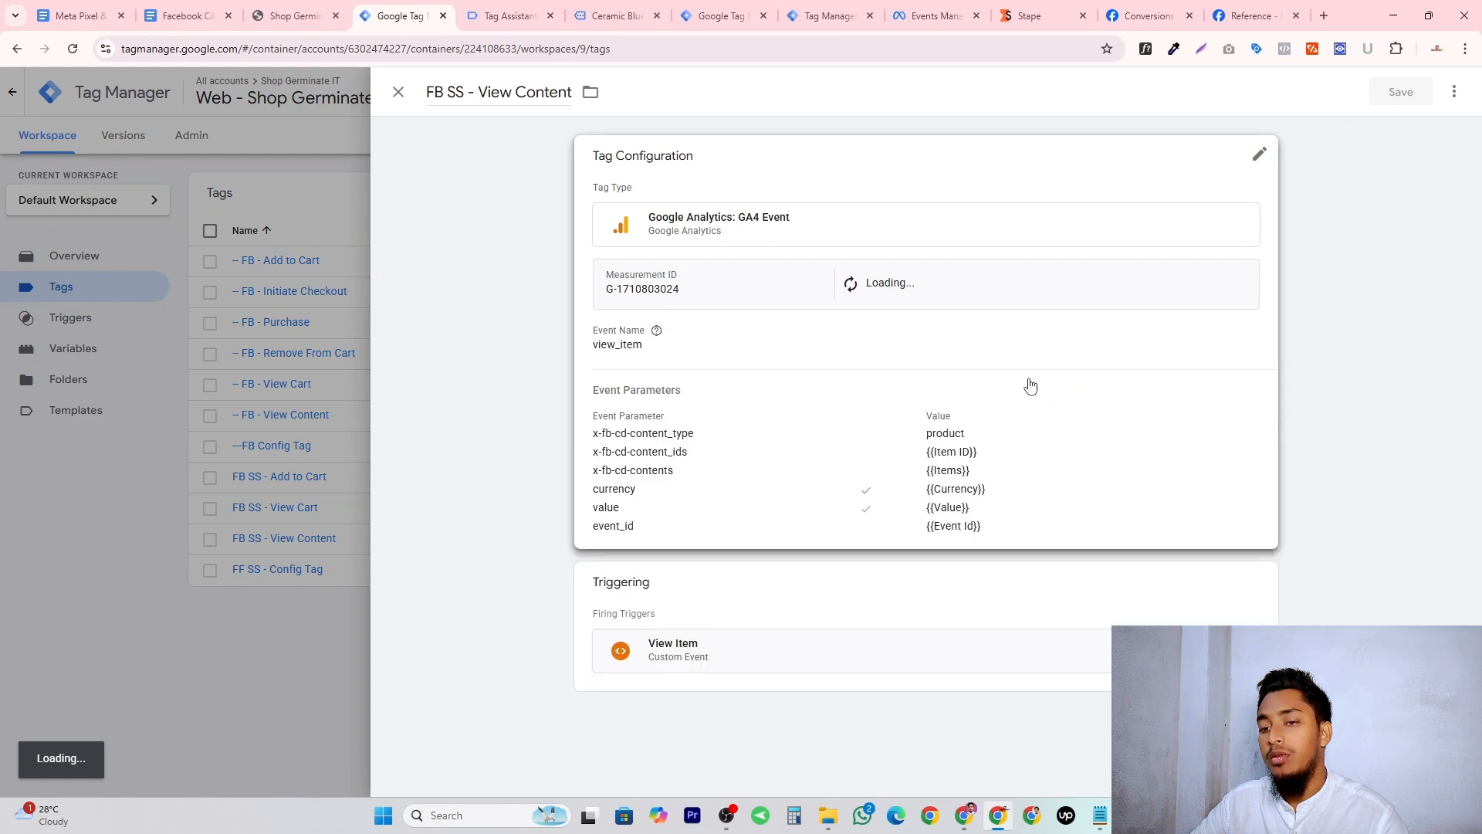
pyautogui.click(1454, 92)
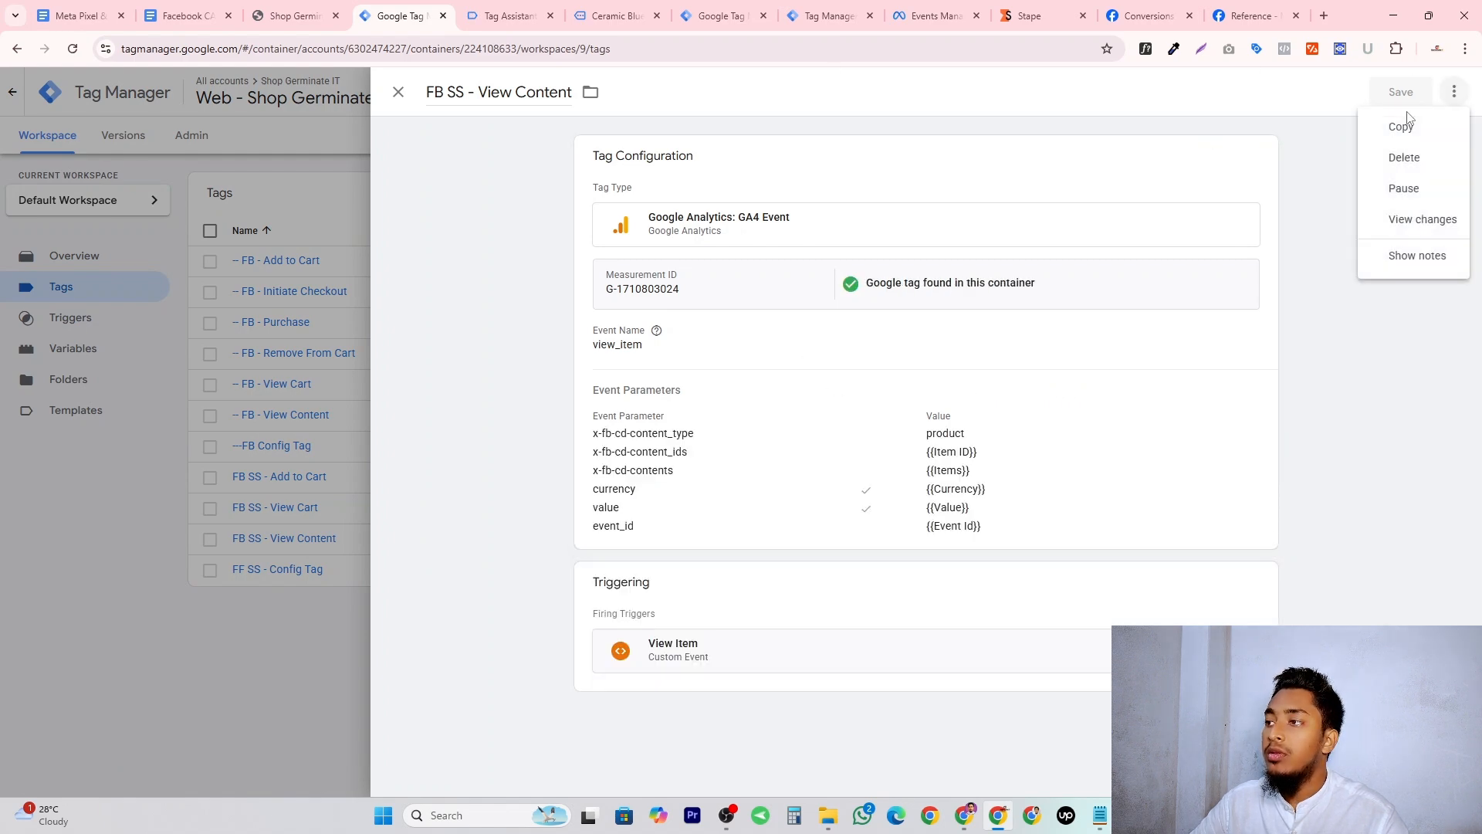
pyautogui.click(1401, 126)
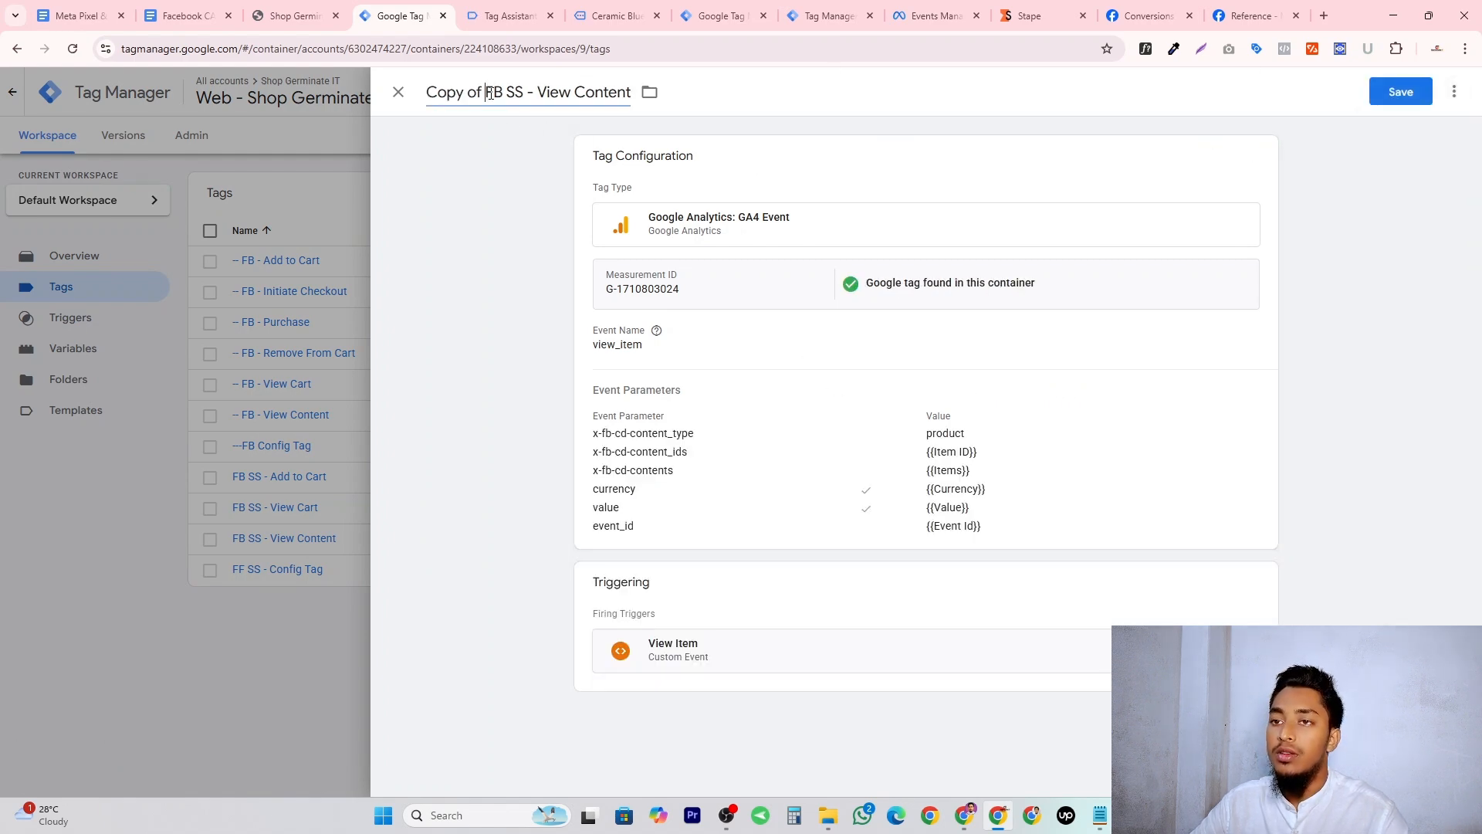
pyautogui.press('BackSpace')
pyautogui.press('BackSpace')
pyautogui.press('BackSpace')
pyautogui.press('BackSpace')
pyautogui.press('BackSpace')
pyautogui.press('BackSpace')
pyautogui.press('BackSpace')
pyautogui.press('BackSpace')
# Copy Remove From Cart from the Tracking Items.md notes and rename the duplicated tag as FB SS - Remove From Cart.
pyautogui.click(1100, 815)
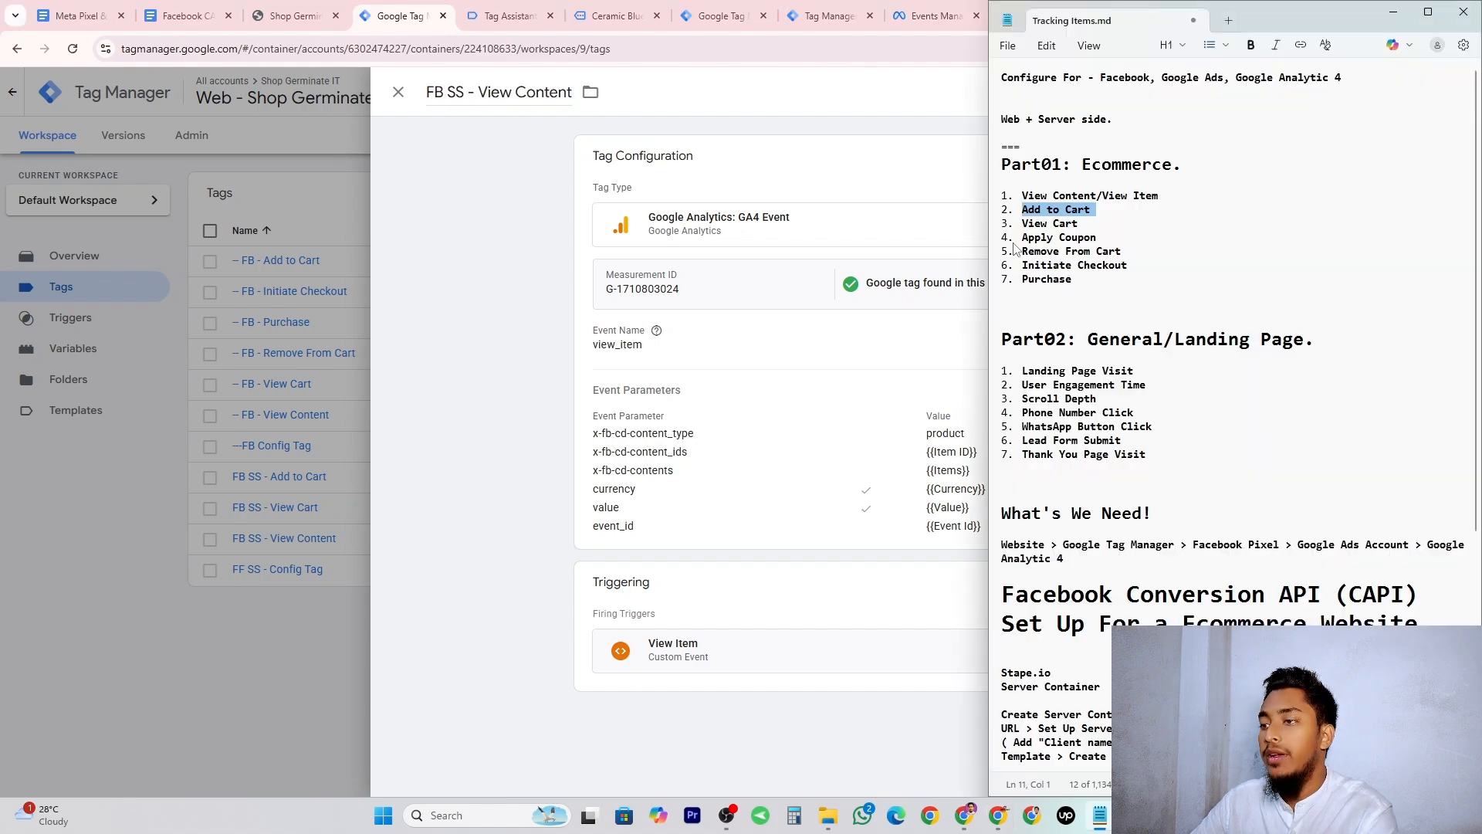
pyautogui.moveTo(1023, 252); pyautogui.dragTo(1129, 251)
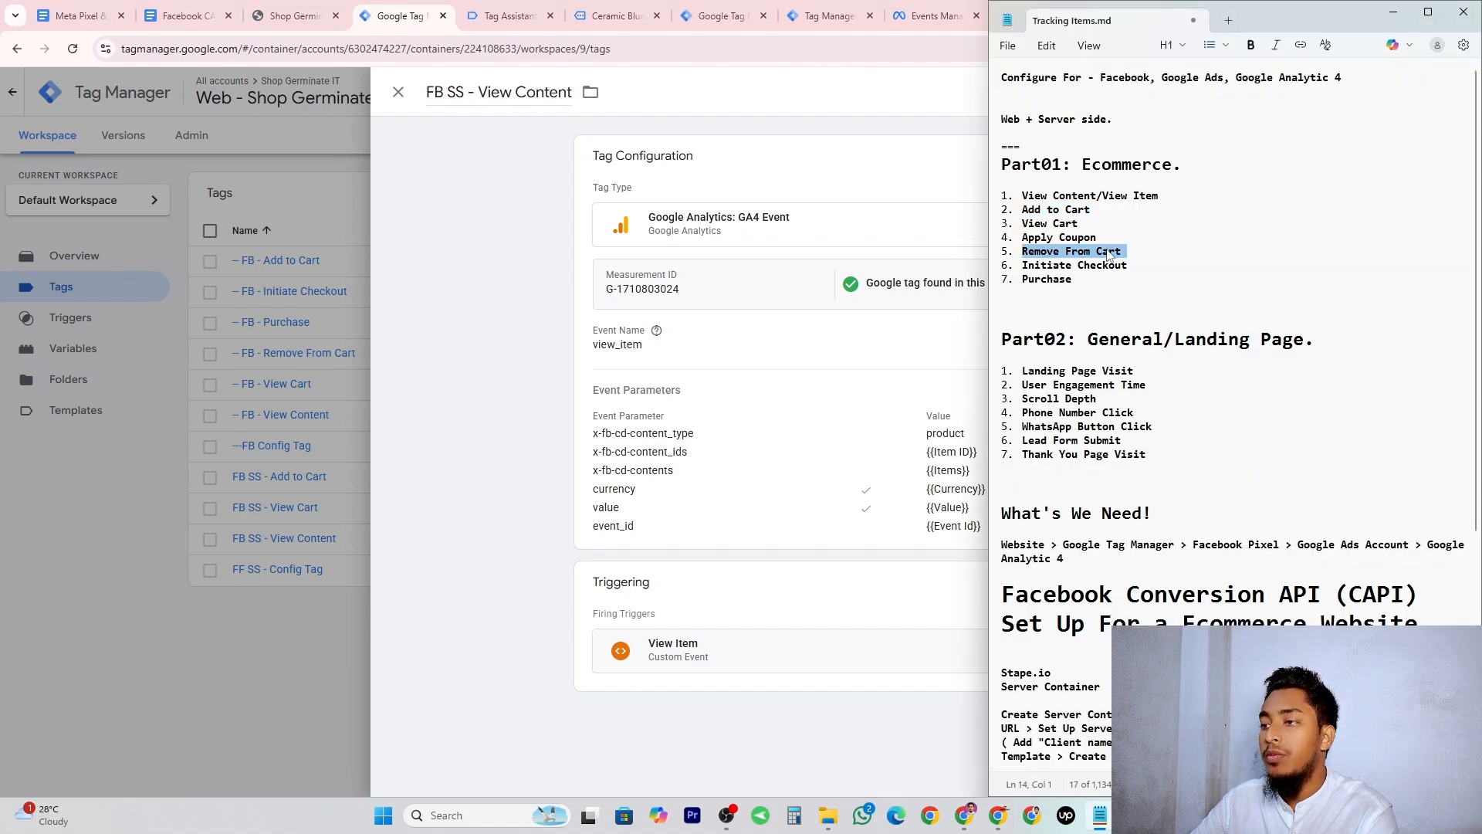
pyautogui.rightClick(1109, 256)
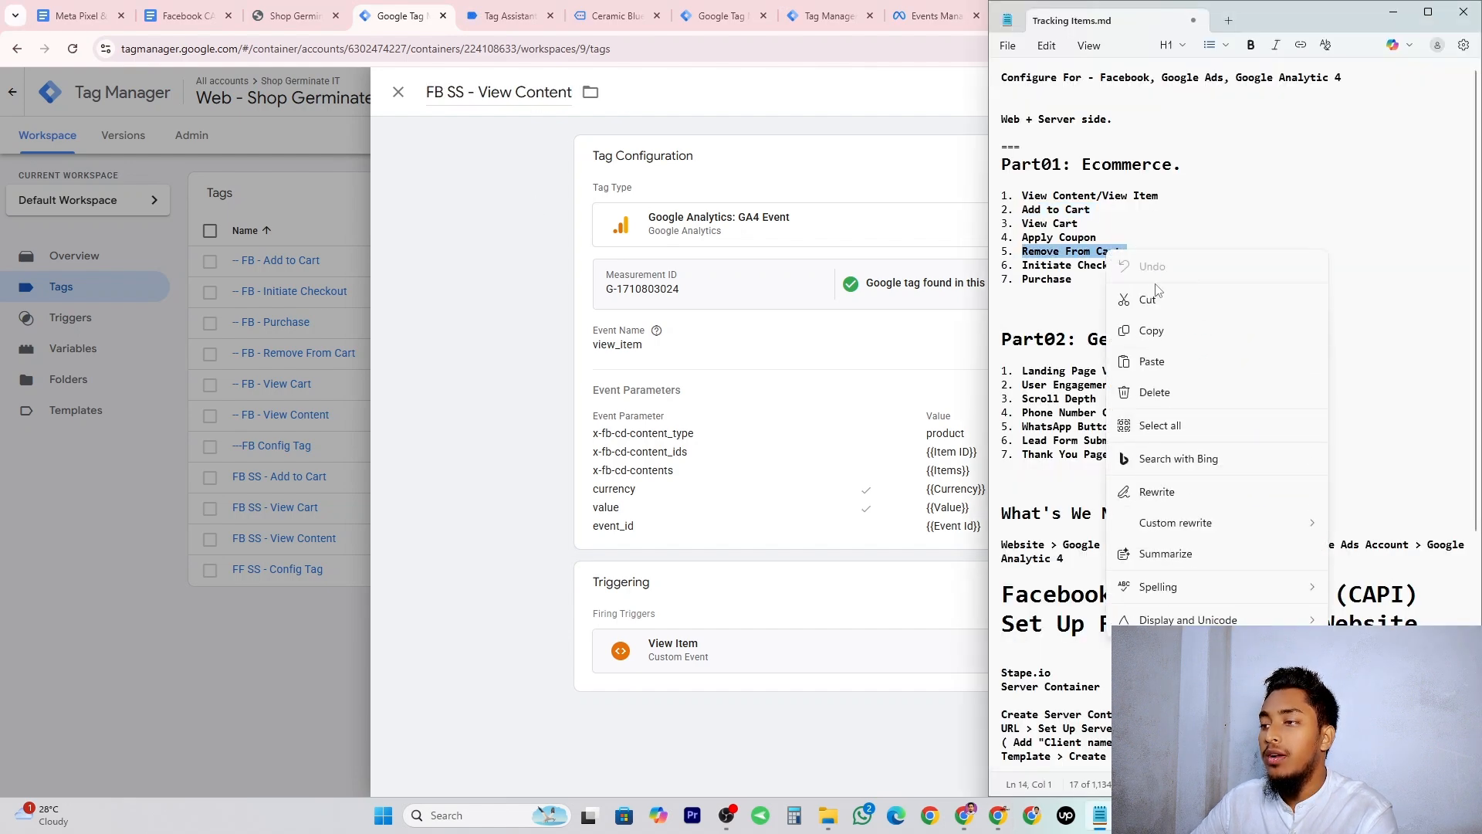
pyautogui.click(1158, 332)
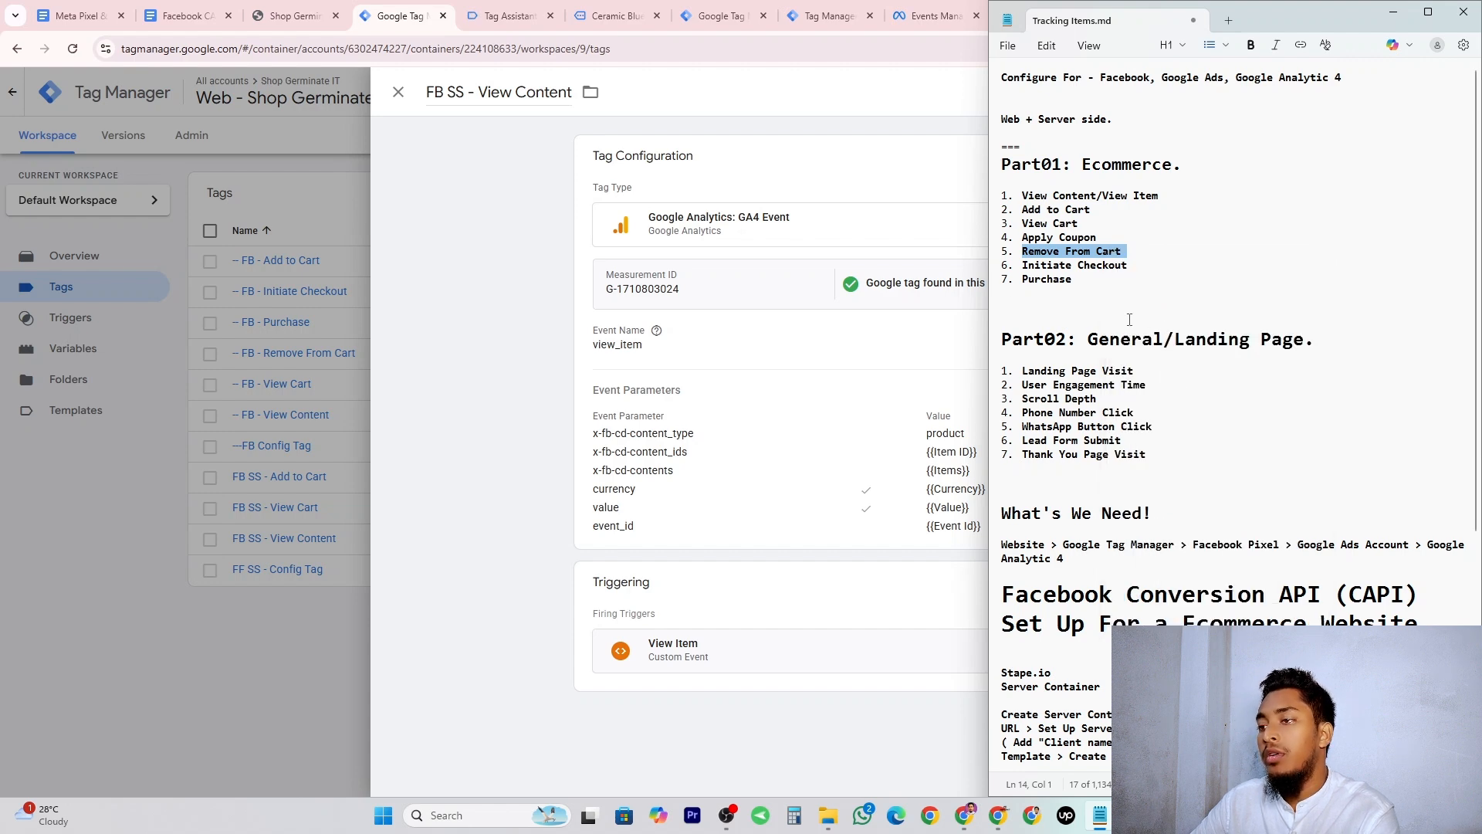
pyautogui.click(559, 261)
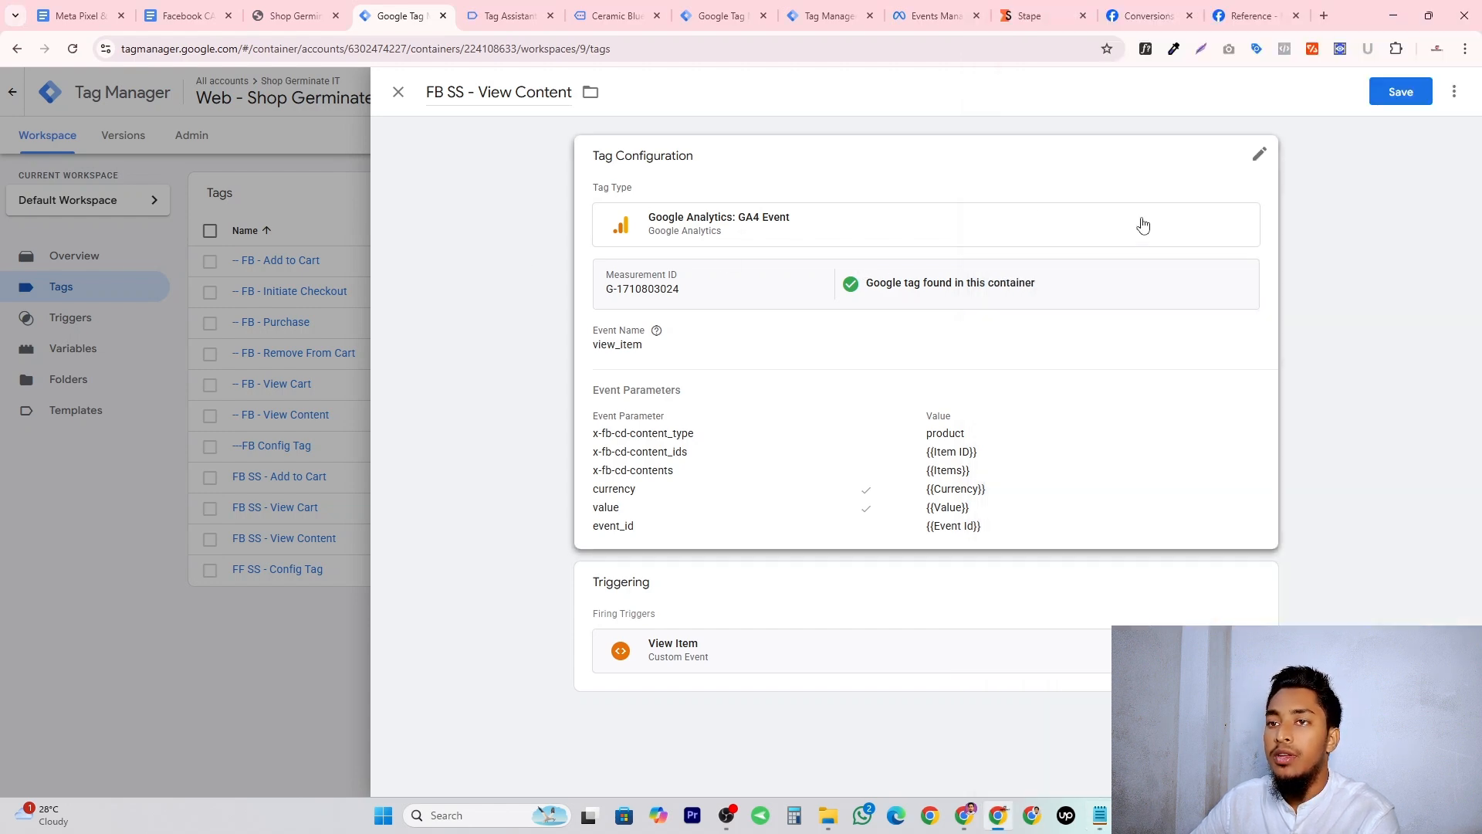
pyautogui.moveTo(479, 94); pyautogui.dragTo(546, 126)
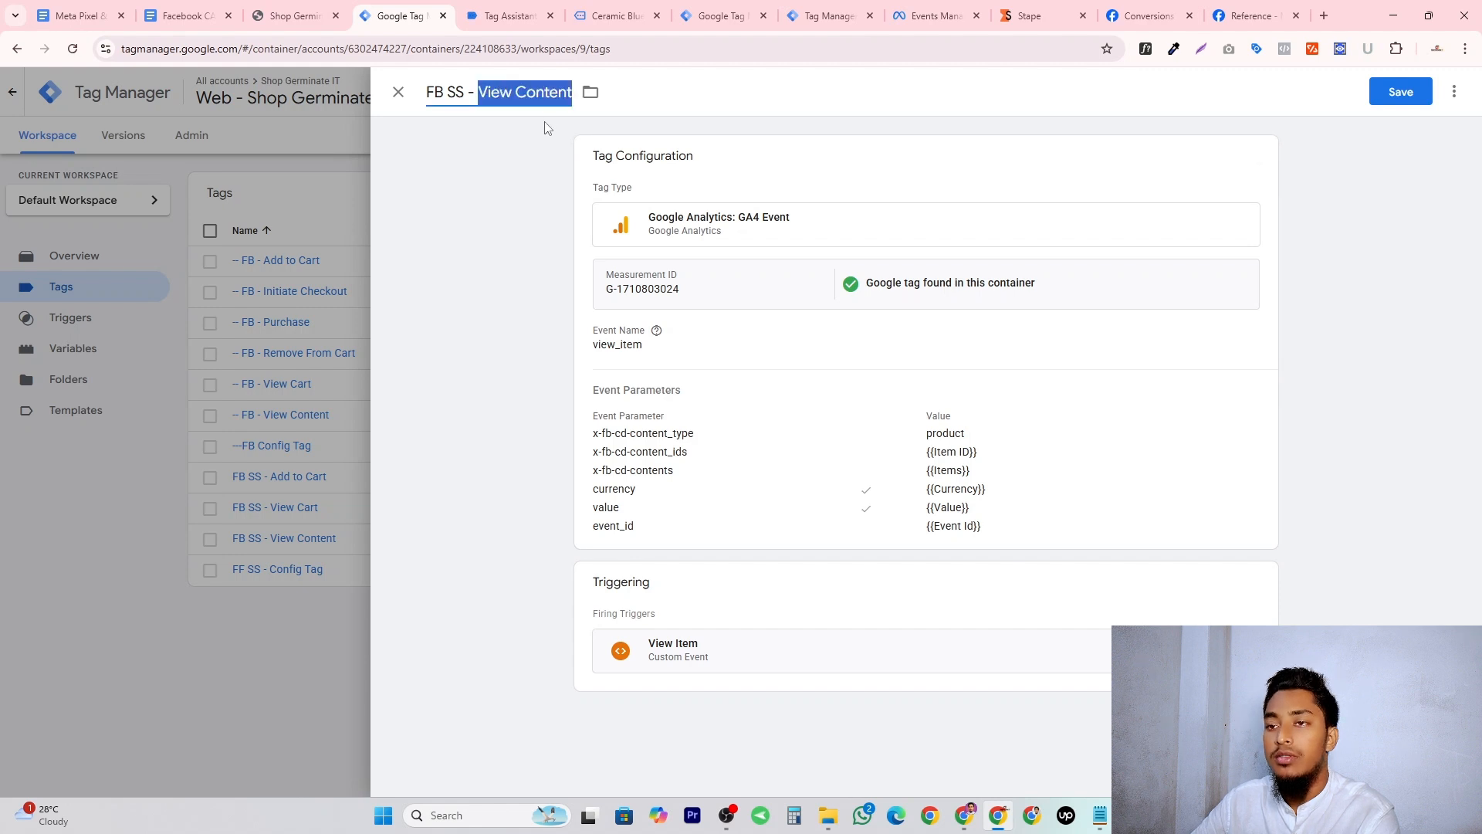
pyautogui.press('BackSpace')
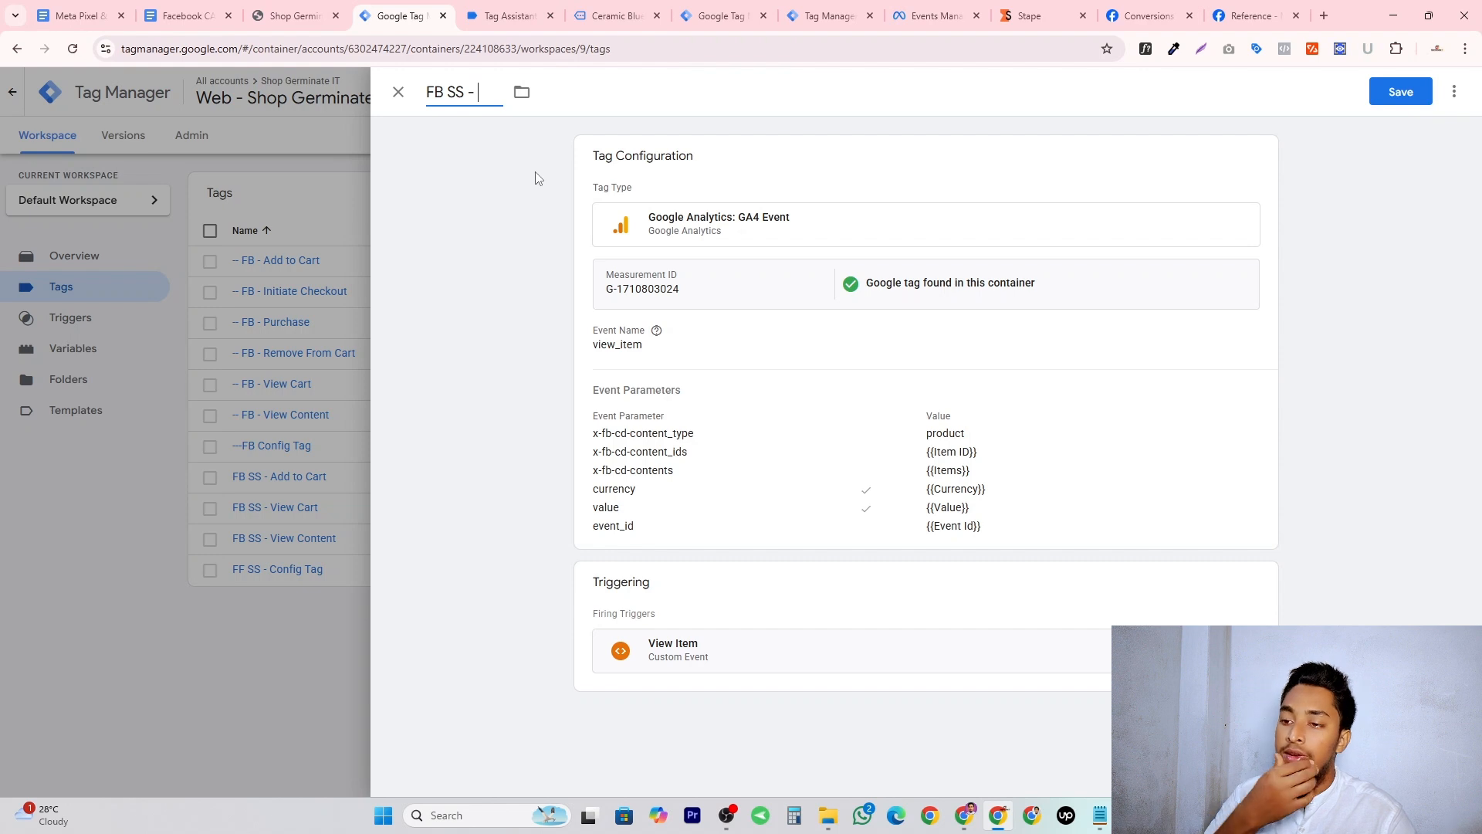
pyautogui.hotkey('ctrl', 'v')
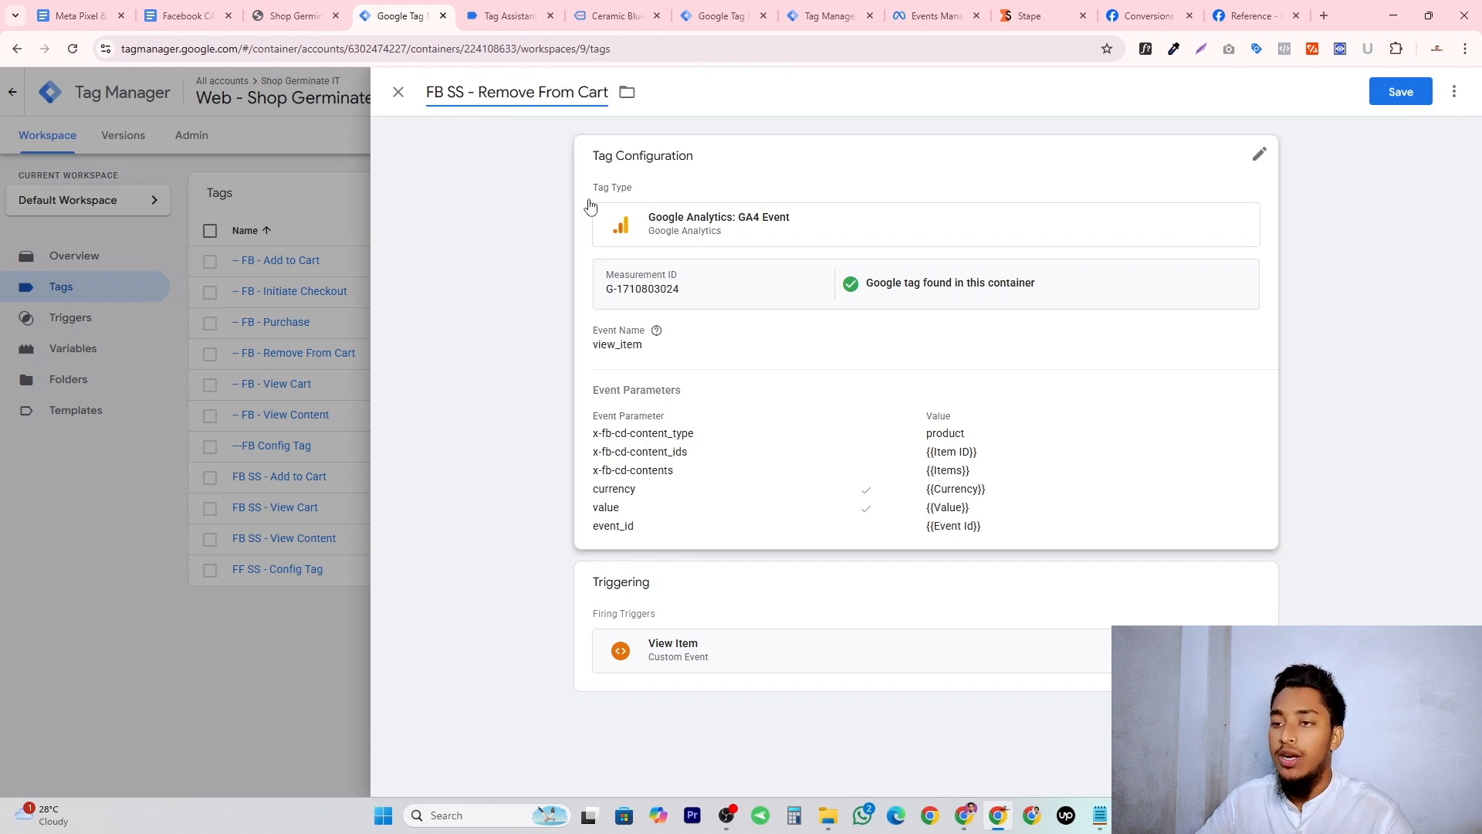
# Set the event name of the FB SS - Remove From Cart tag to remove_from_cart.
pyautogui.click(625, 342)
pyautogui.doubleClick(637, 391)
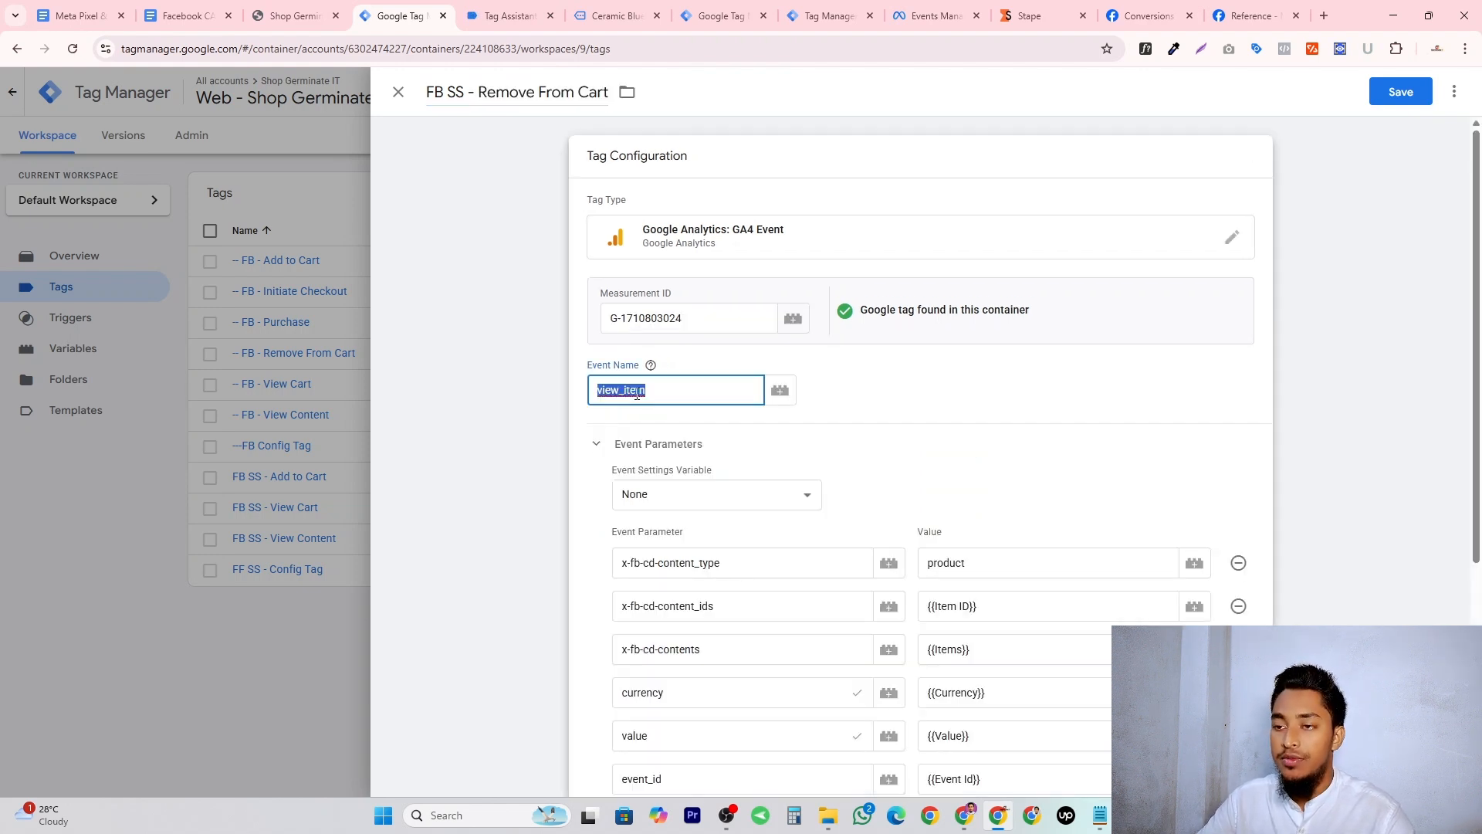
pyautogui.write('re')
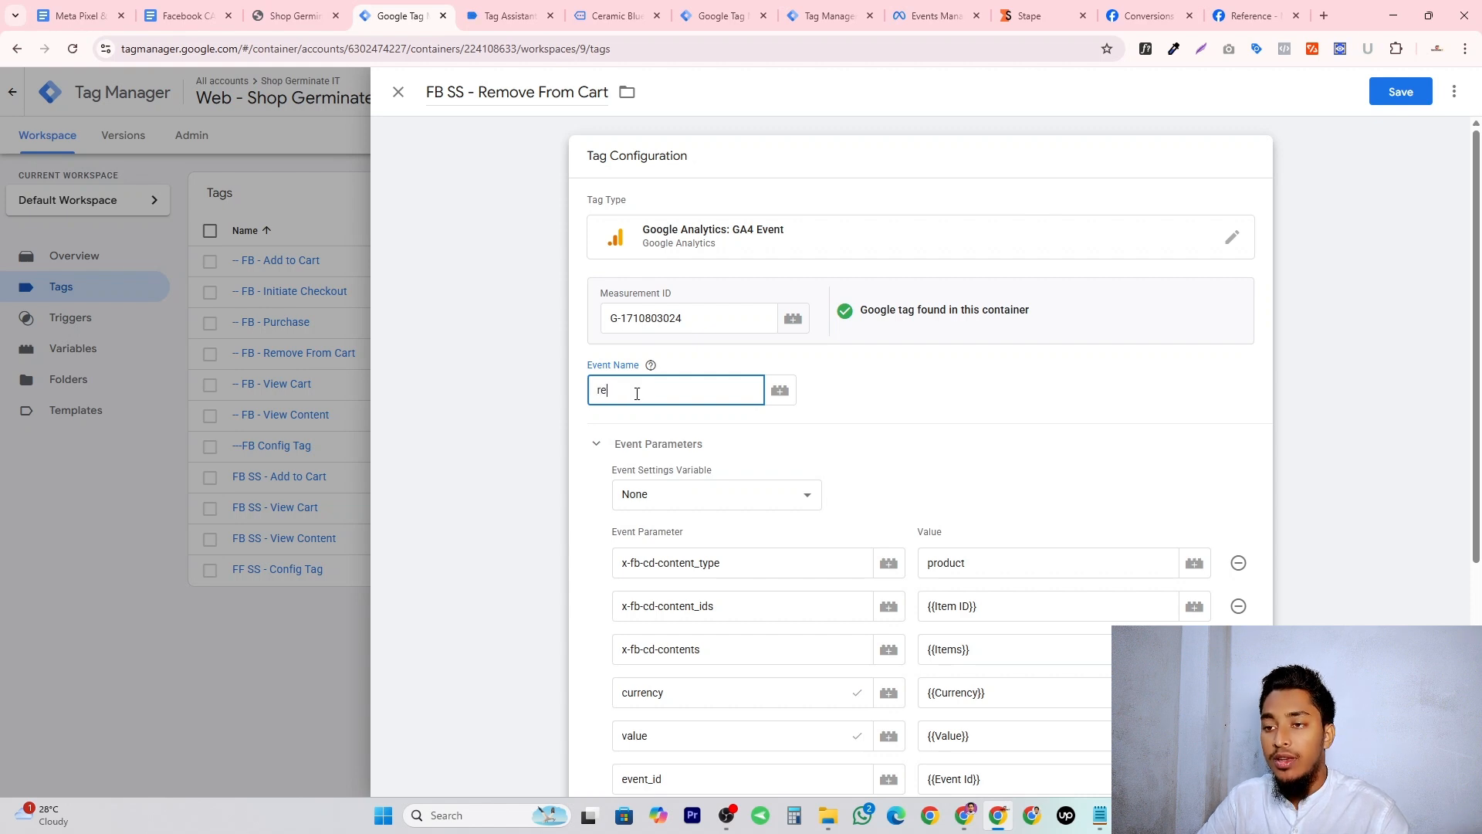
pyautogui.write('move_from_cart')
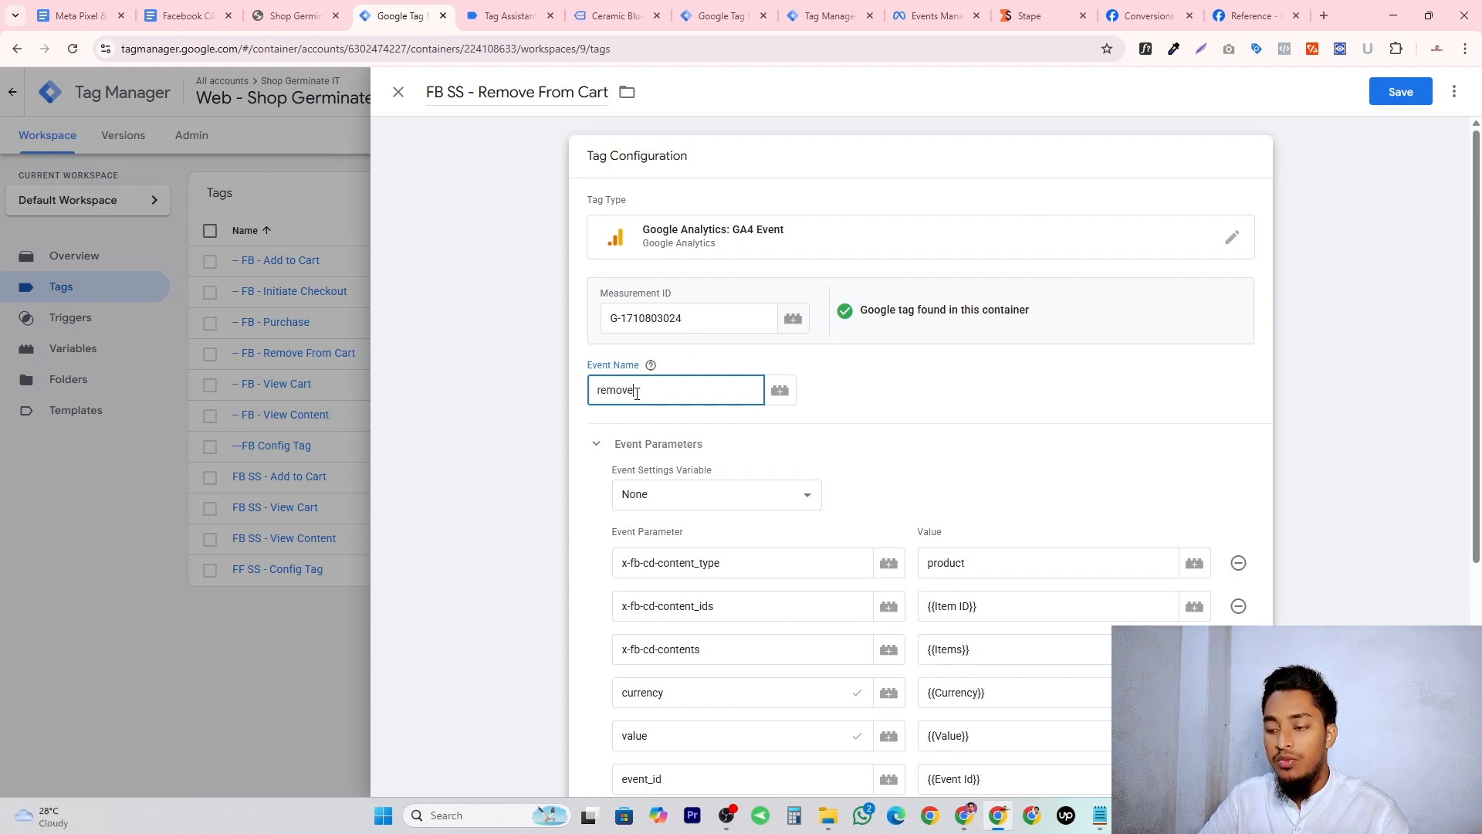
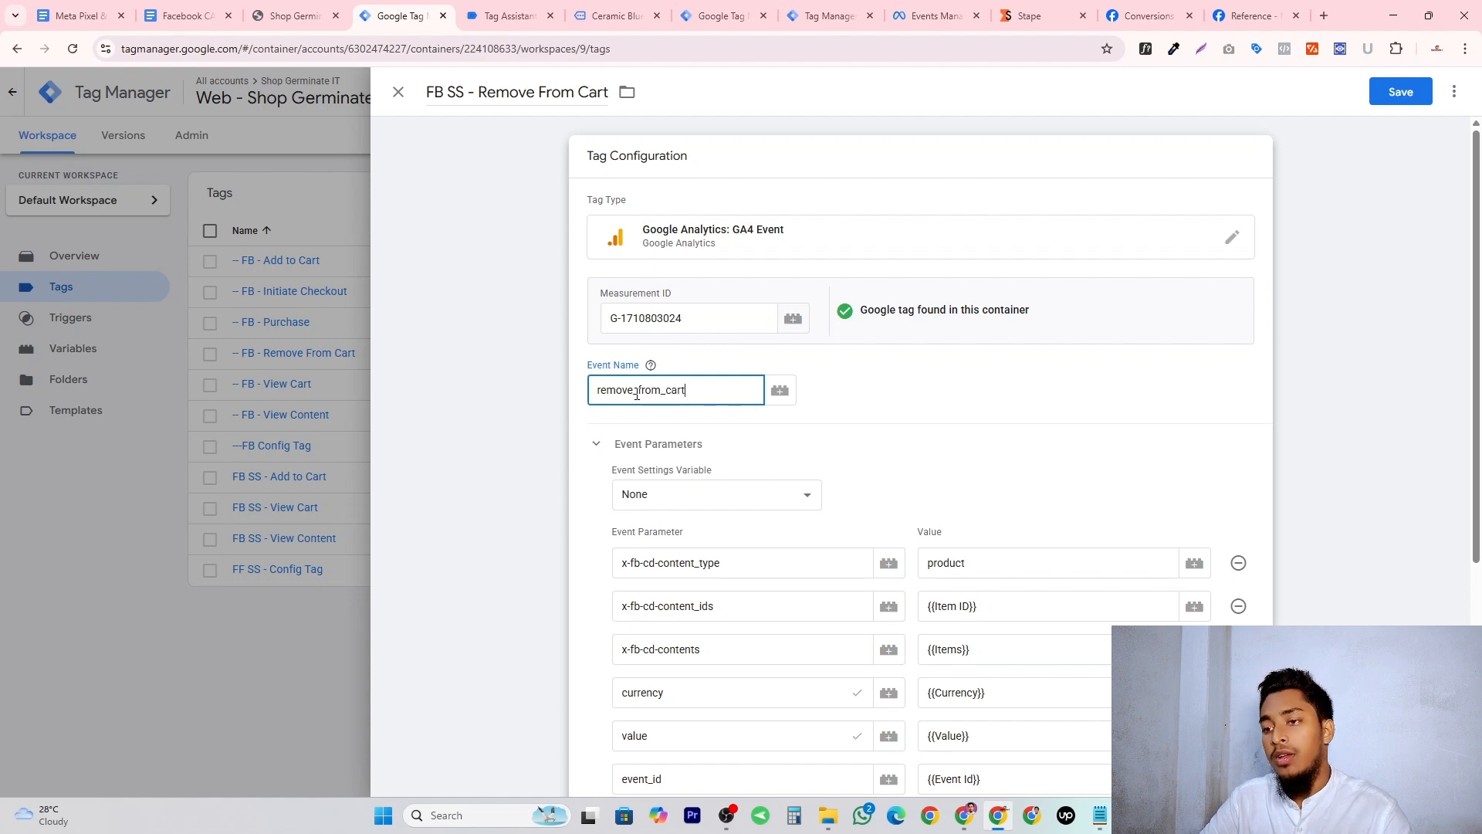
pyautogui.click(881, 417)
# Replace the View Item firing trigger with Remove From Cart and save the FB SS - Remove From Cart tag.
pyautogui.scroll(-5, 772, 432)
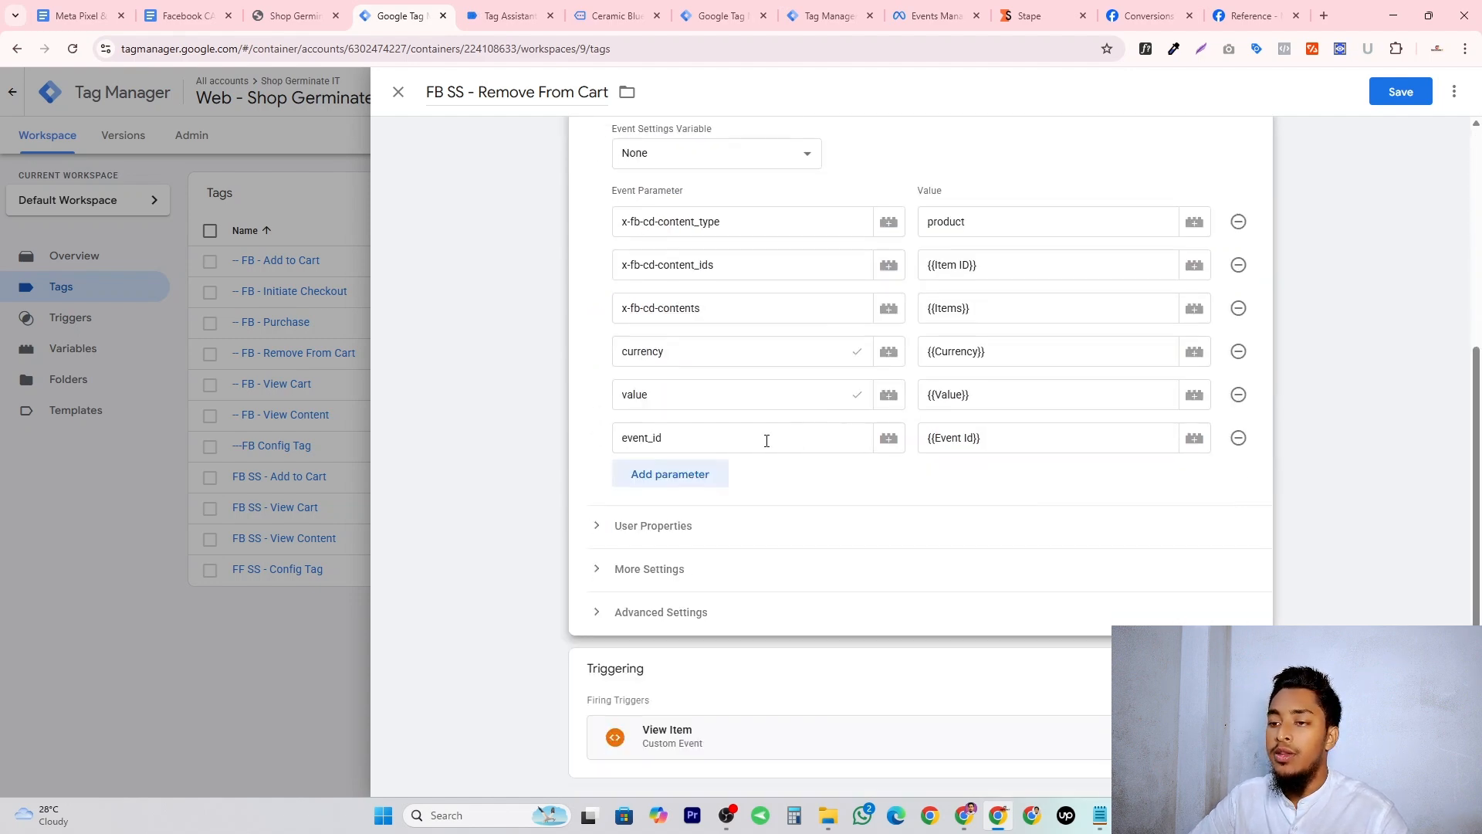
pyautogui.click(931, 695)
pyautogui.click(1238, 655)
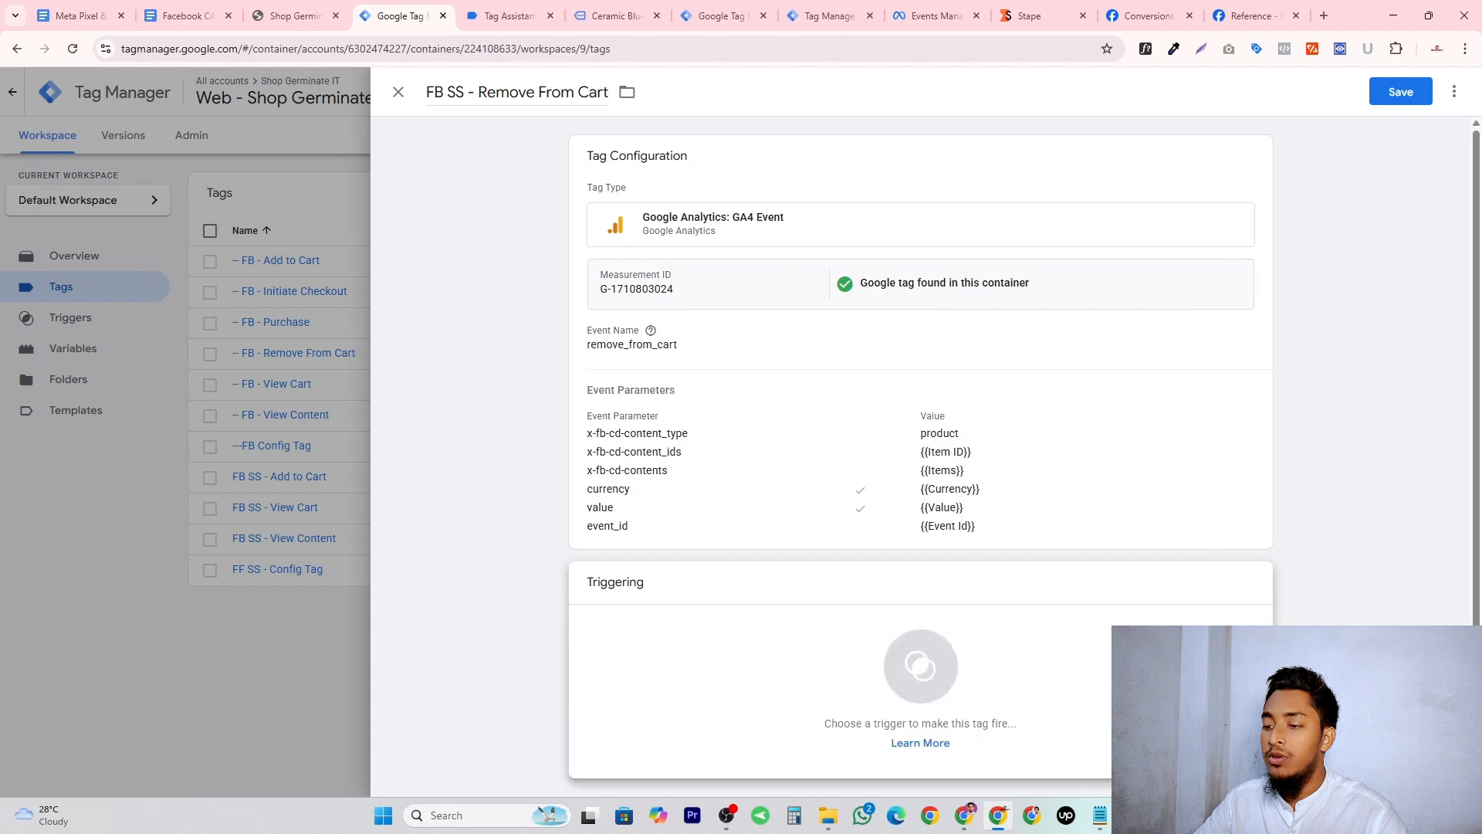
pyautogui.click(858, 656)
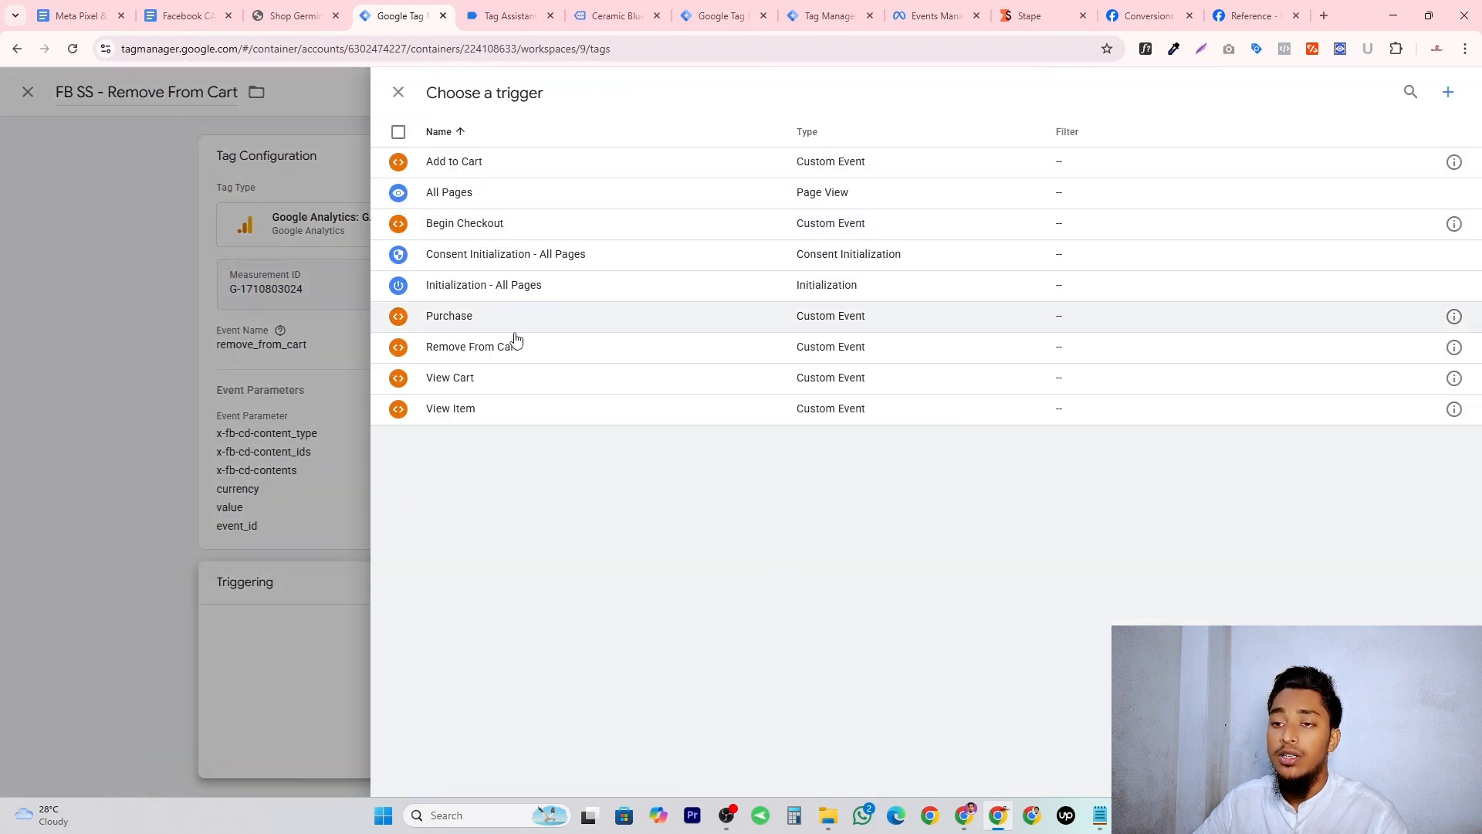
pyautogui.click(493, 346)
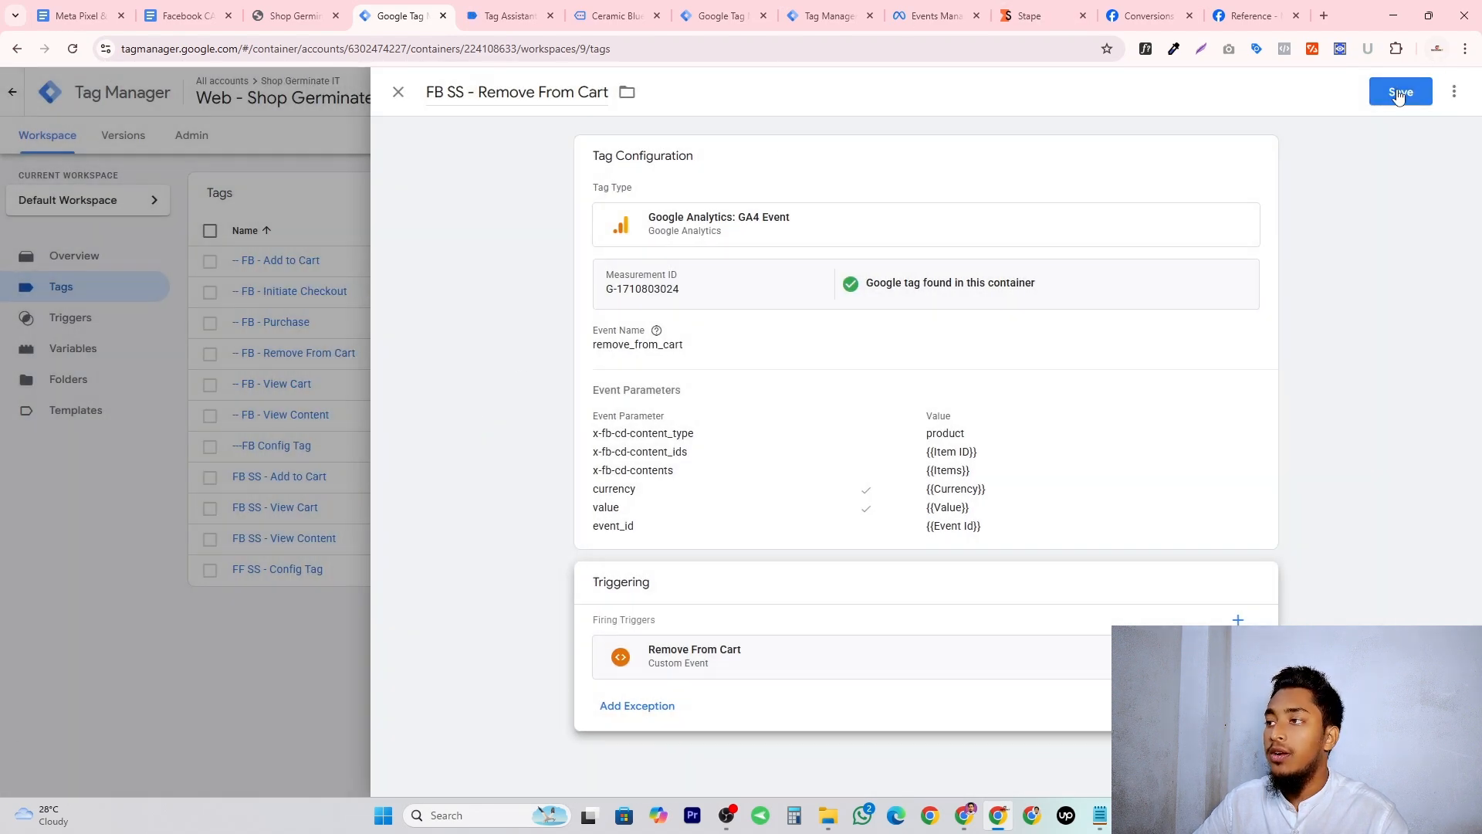
pyautogui.click(1397, 93)
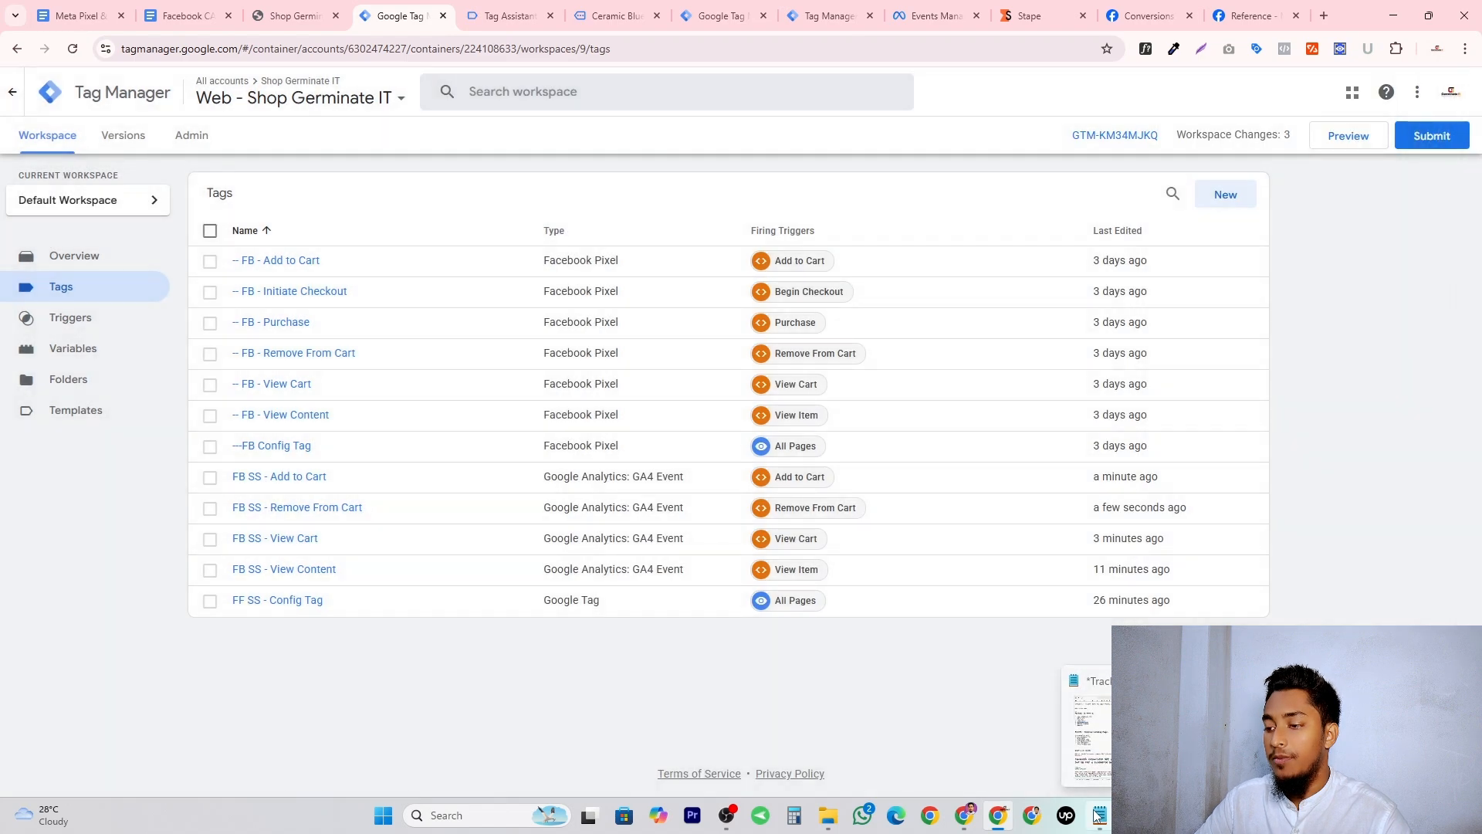
# Copy Initiate Checkout from the Tracking Items.md notes and duplicate the FB SS - View Content tag in the web container.
pyautogui.click(1098, 813)
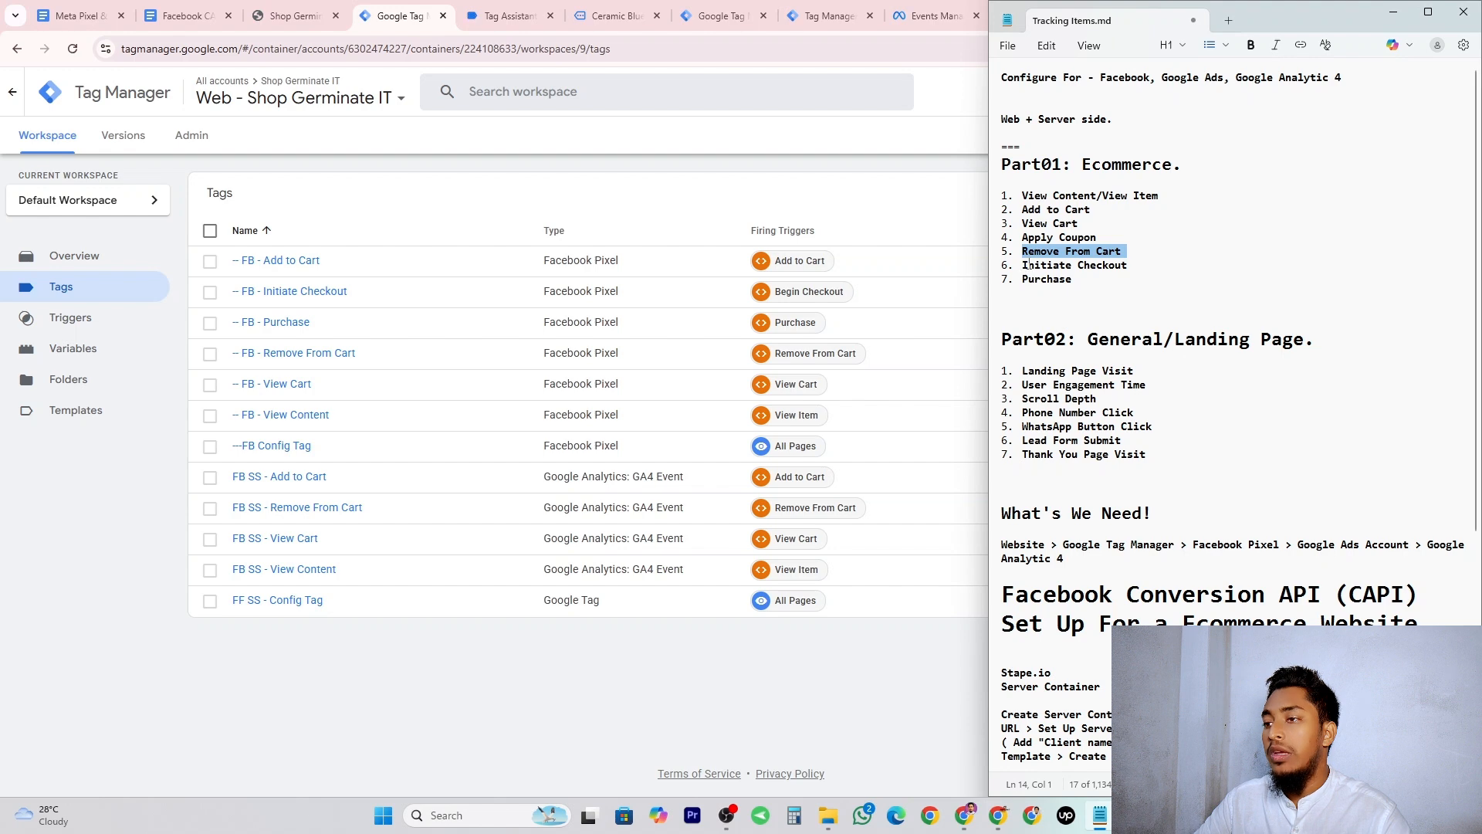
pyautogui.moveTo(1029, 264); pyautogui.dragTo(1133, 270)
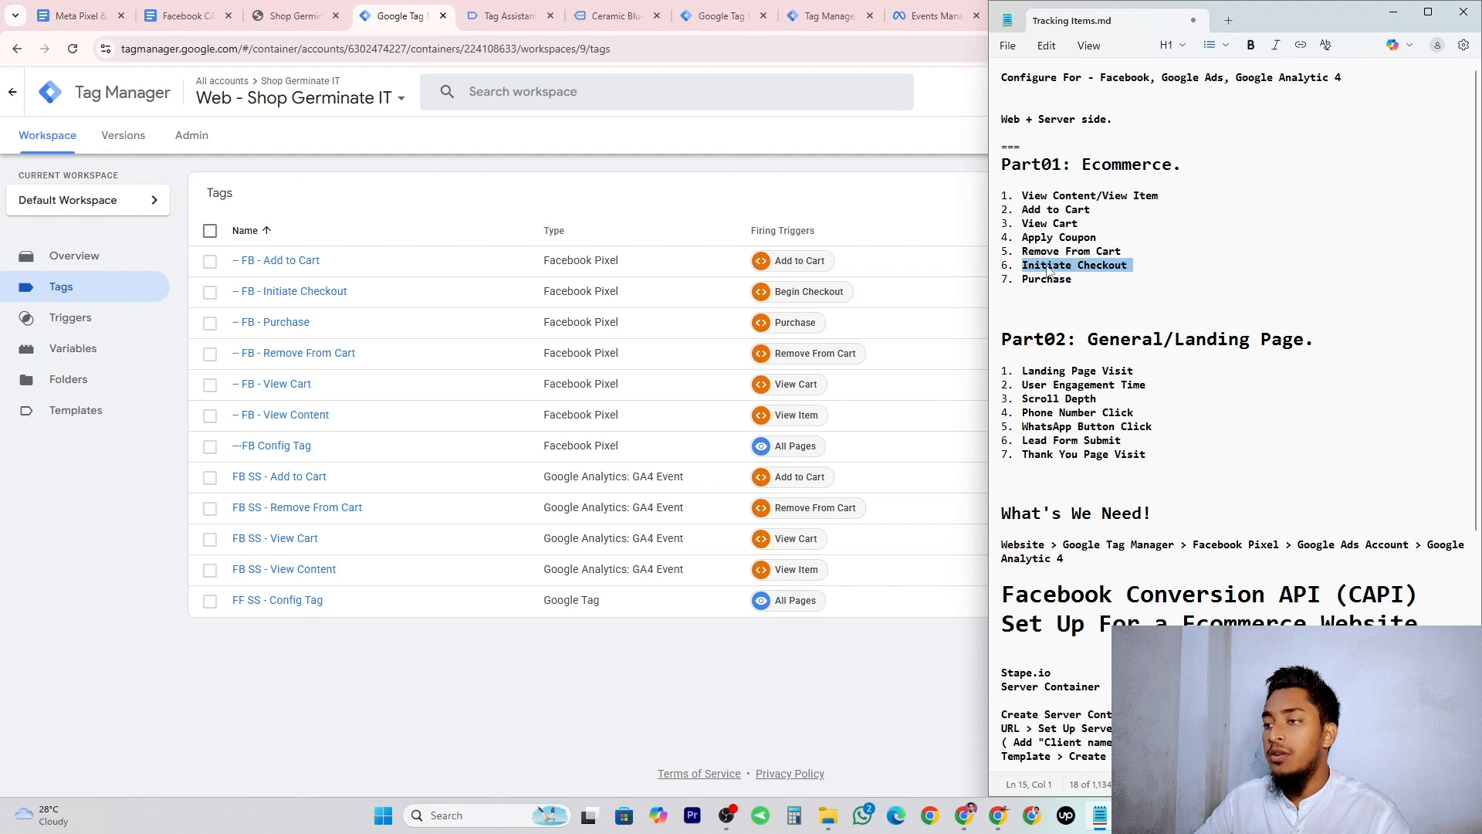
pyautogui.click(289, 576)
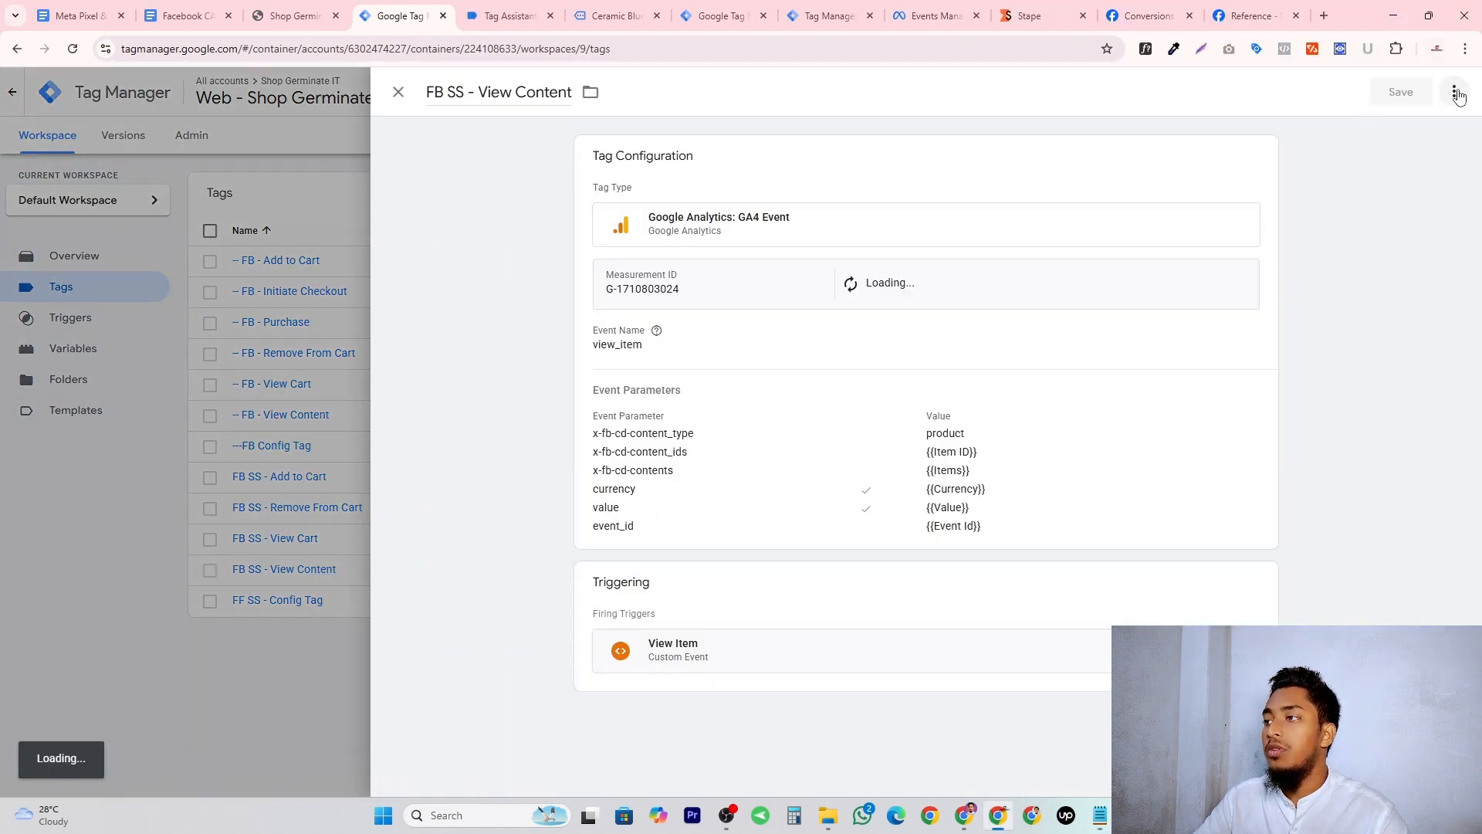
pyautogui.click(1456, 94)
pyautogui.click(1408, 130)
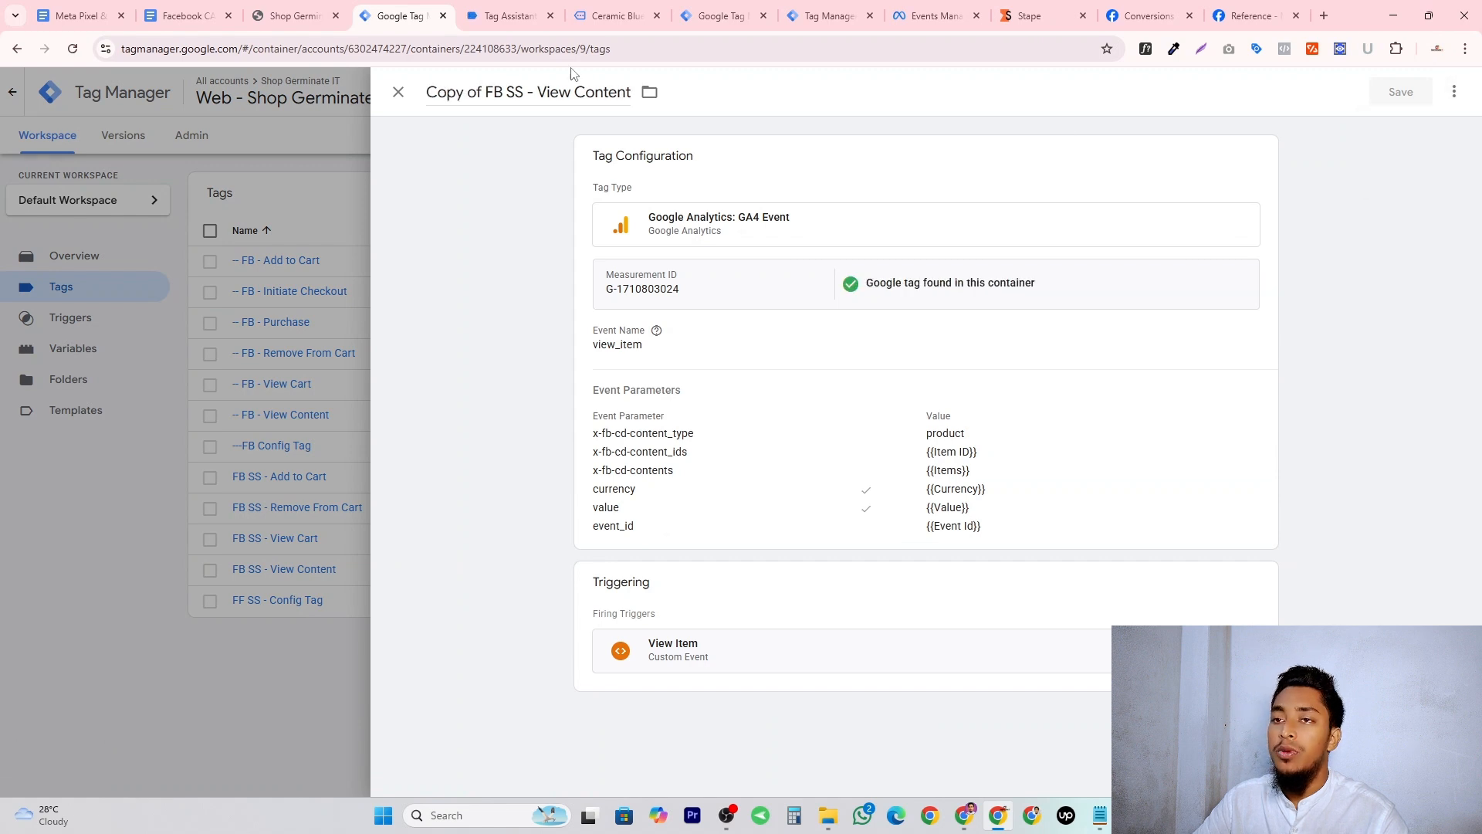
# Rename the duplicated View Content tag as FB SS - Initiate Checkout, using the copied event title.
pyautogui.click(486, 82)
pyautogui.press('BackSpace')
pyautogui.press('BackSpace')
pyautogui.press('BackSpace')
pyautogui.press('BackSpace')
pyautogui.press('BackSpace')
pyautogui.press('BackSpace')
pyautogui.press('BackSpace')
pyautogui.press('BackSpace')
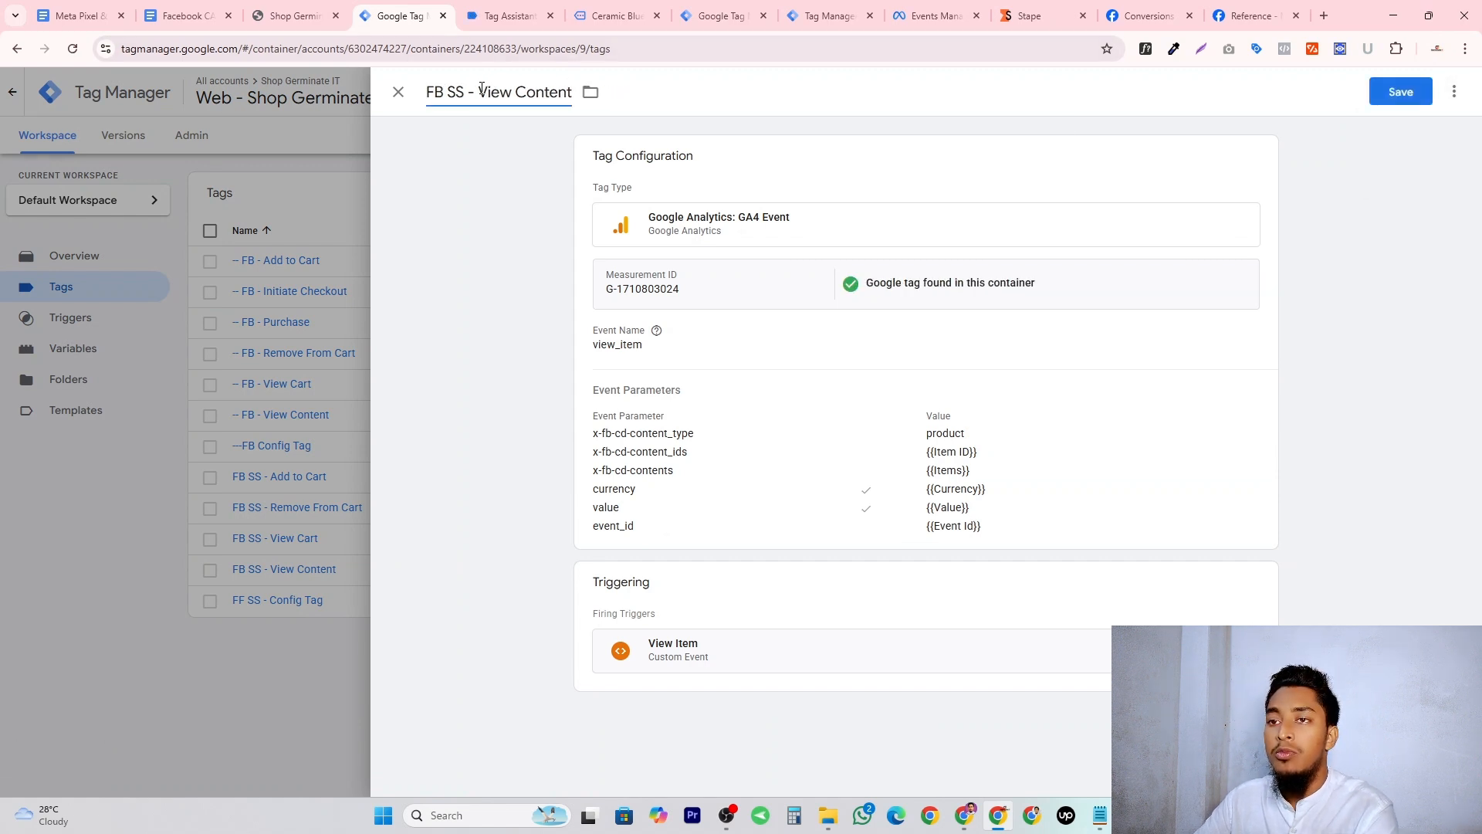
pyautogui.moveTo(481, 91); pyautogui.dragTo(574, 99)
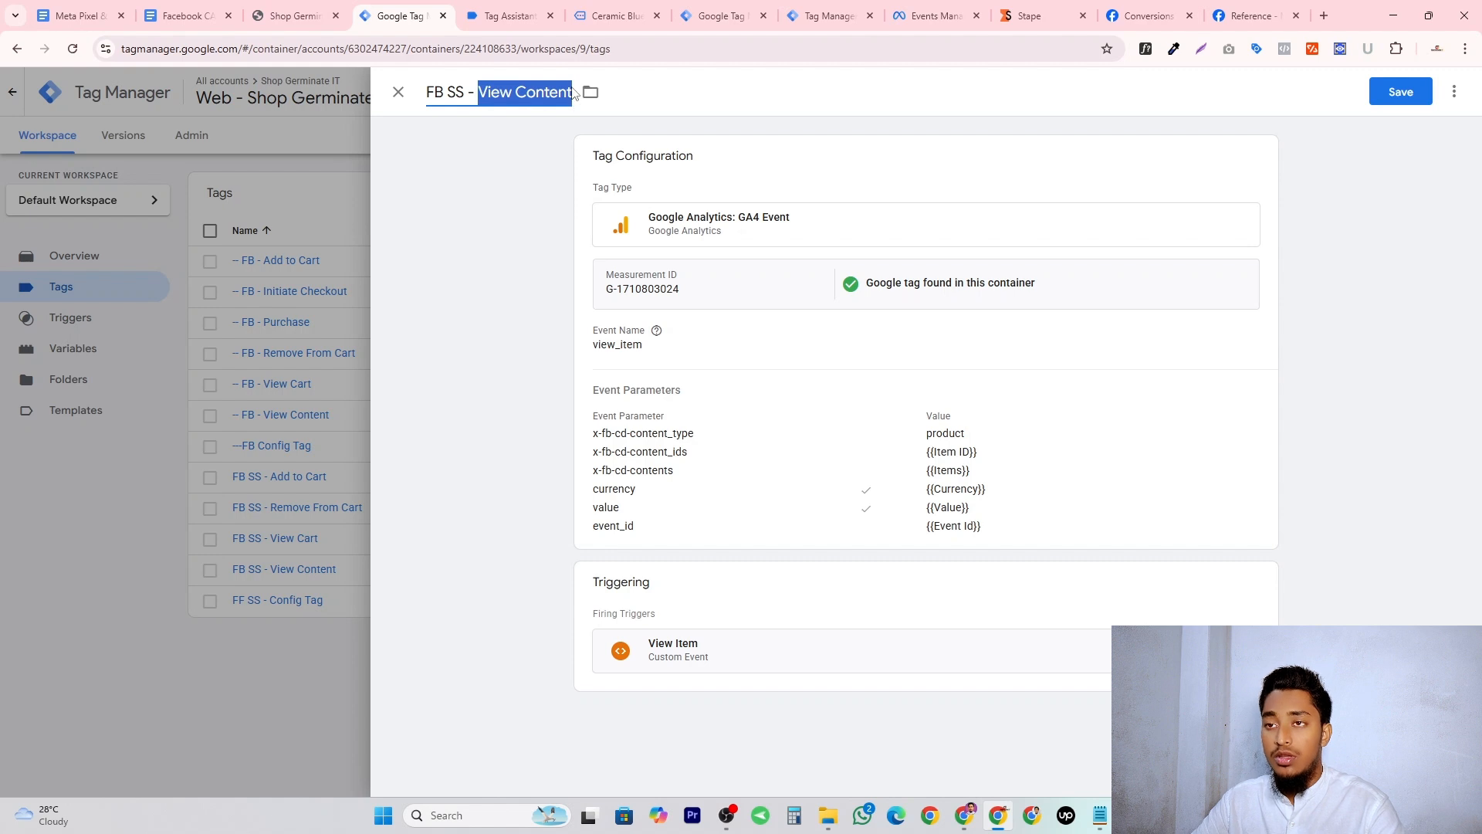
pyautogui.hotkey('ctrl', 'v')
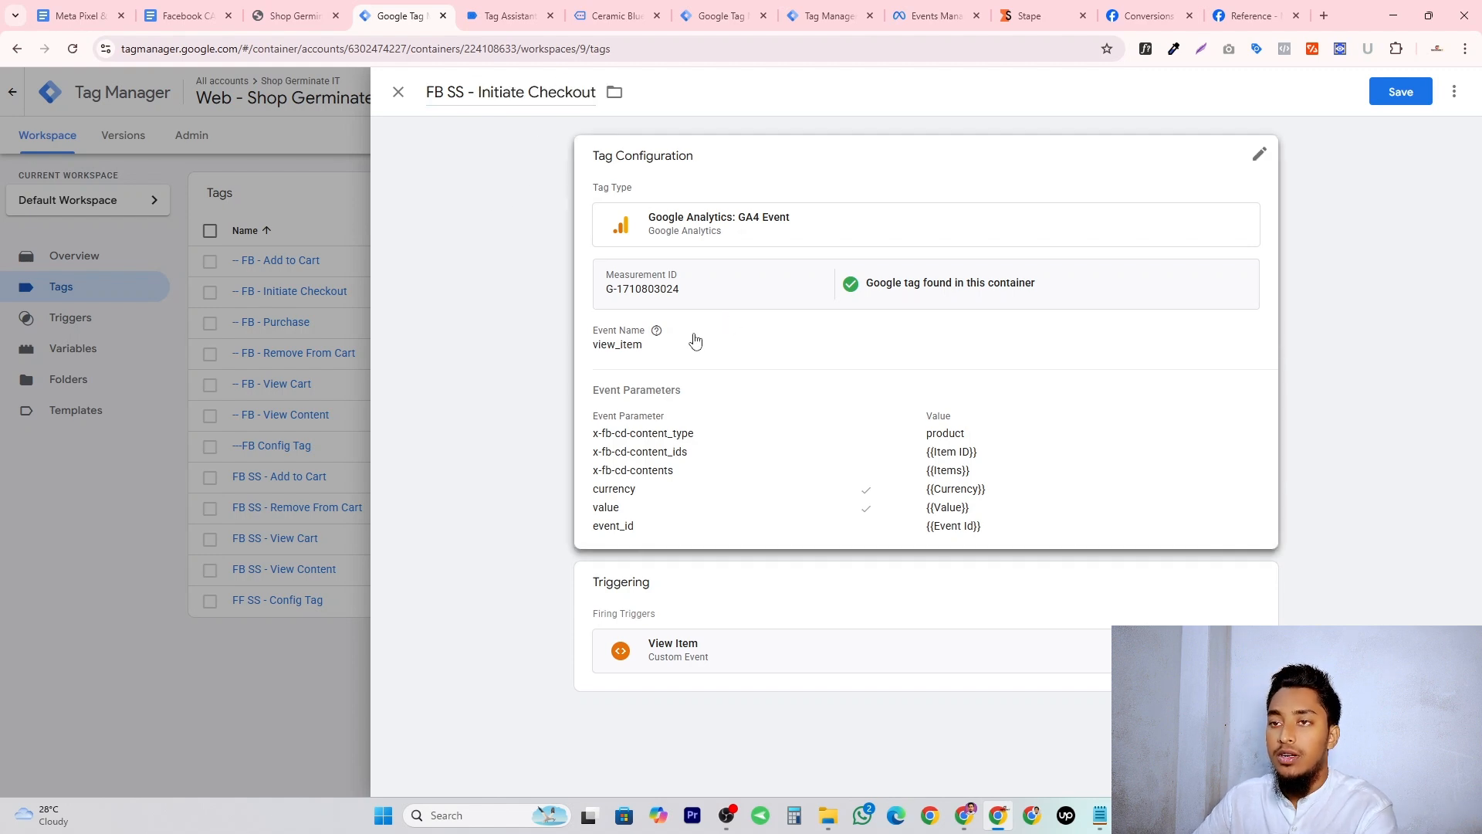
# Open the new tag's configuration and copy begin_checkout, the Google Analytics name for InitiateCheckout, from the event table in Meta's Conversions API guide.
pyautogui.click(694, 337)
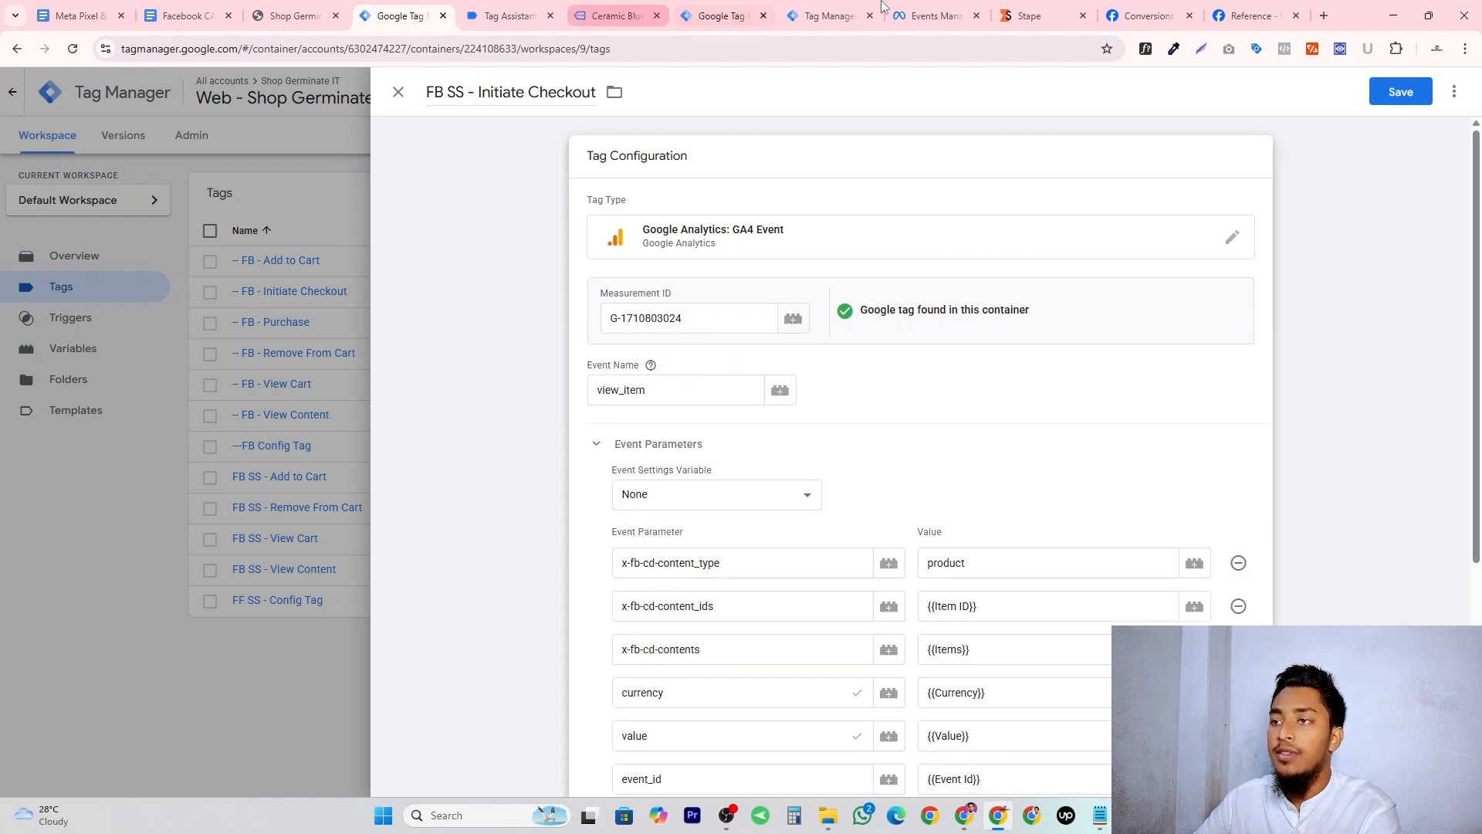
pyautogui.click(1148, 16)
pyautogui.scroll(10, 516, 410)
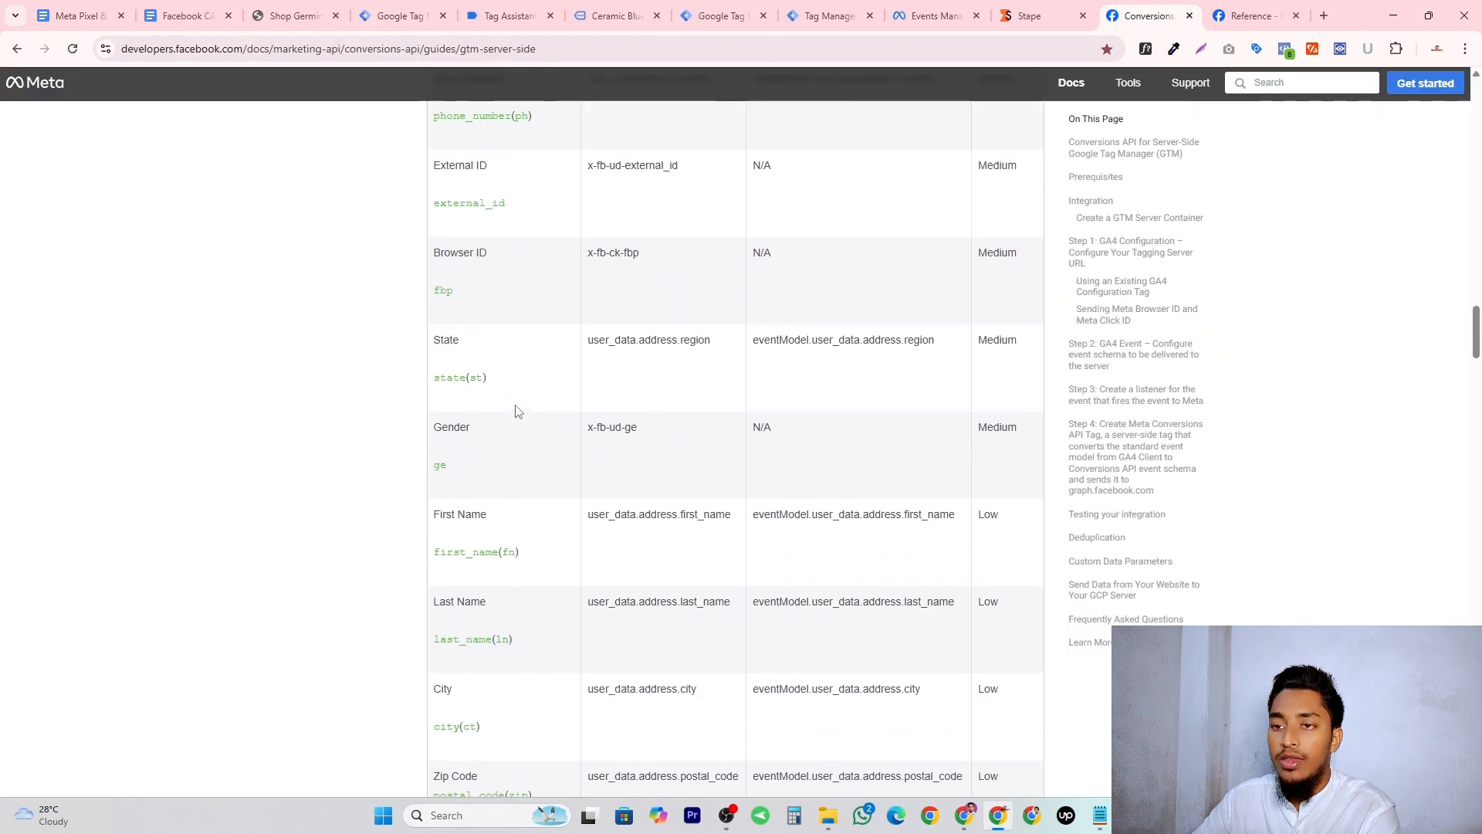
pyautogui.scroll(-11, 516, 410)
pyautogui.scroll(-12, 515, 409)
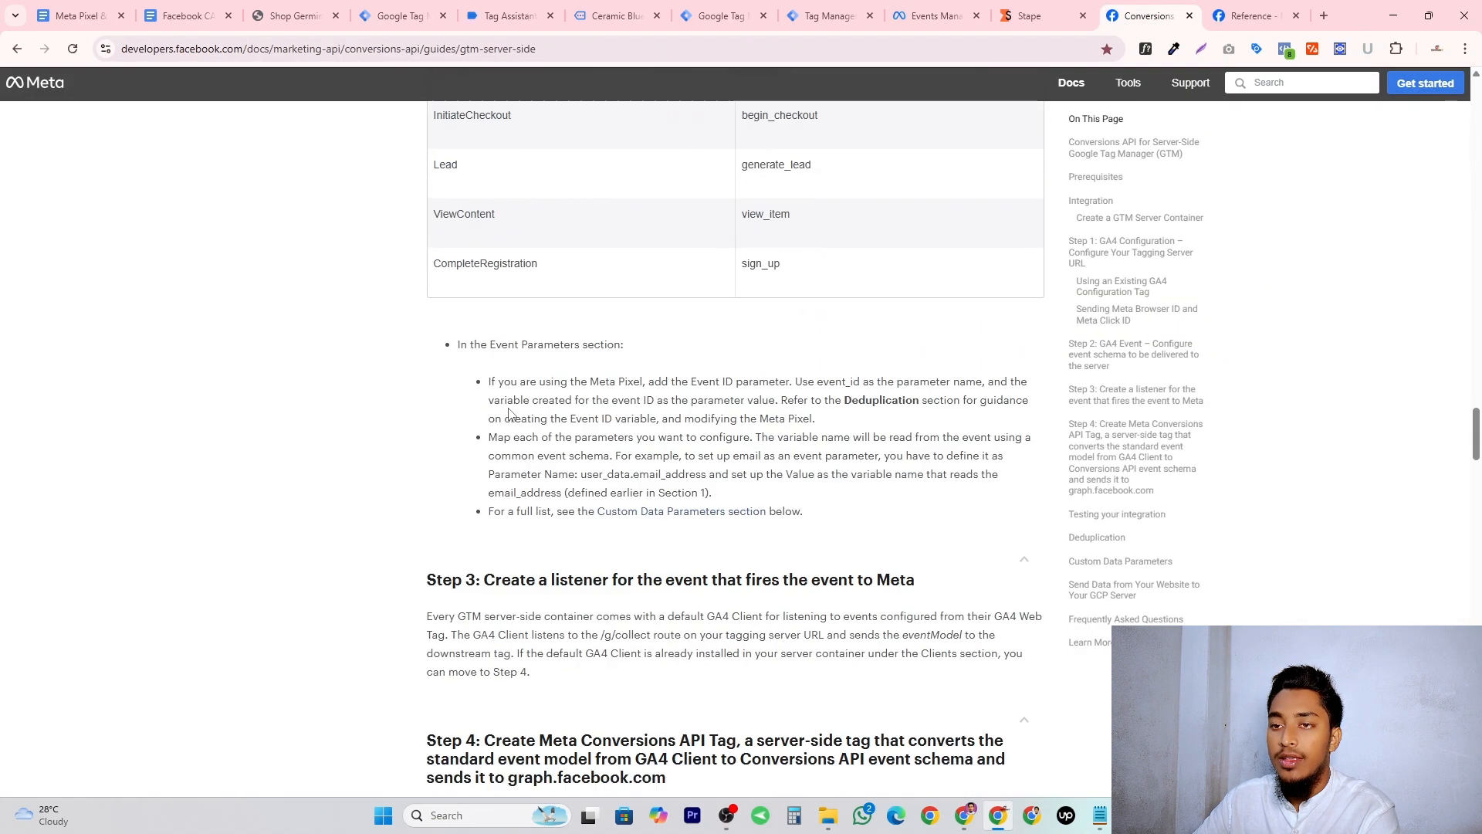
pyautogui.scroll(4, 502, 417)
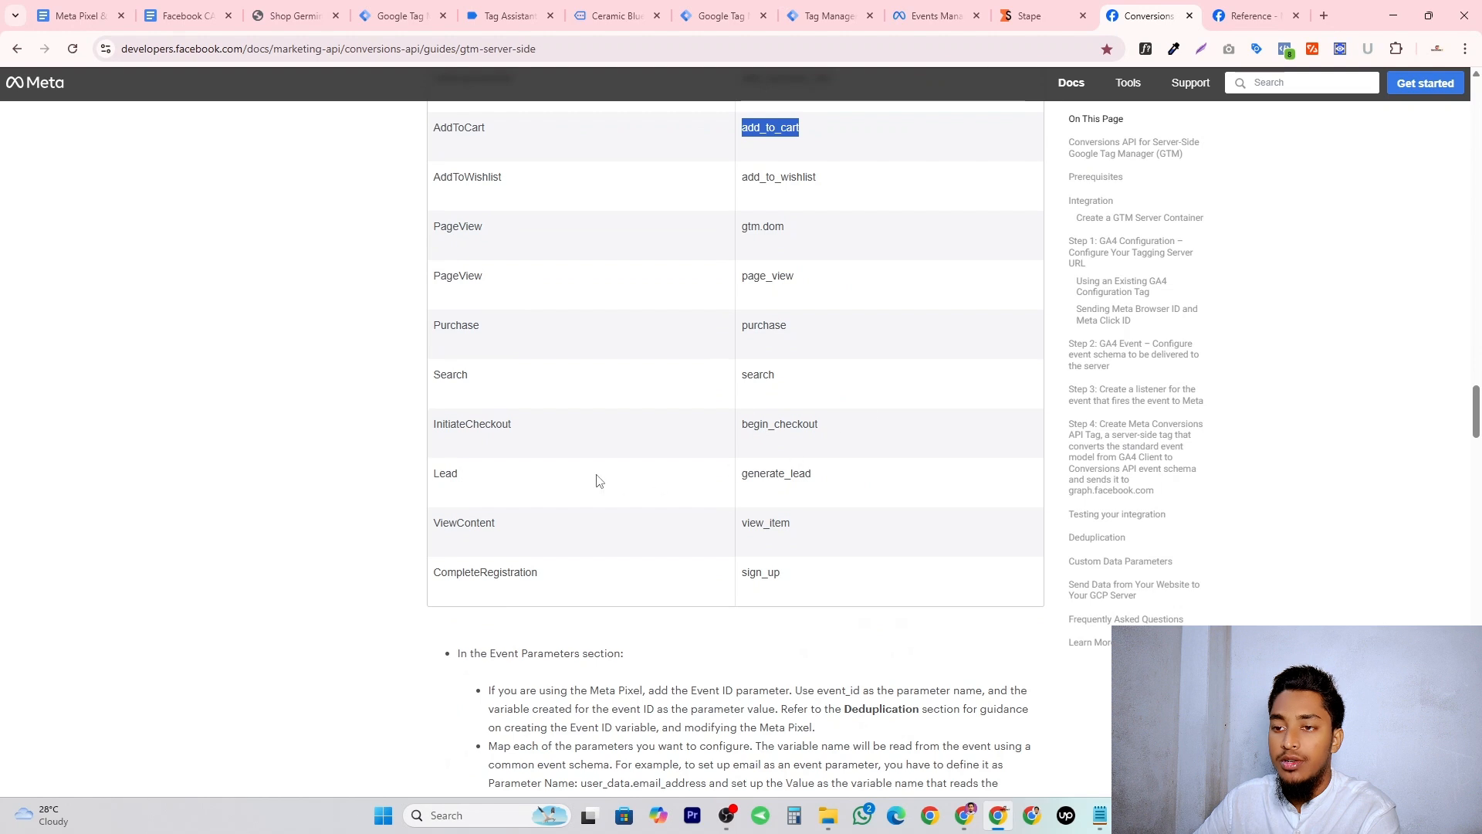
pyautogui.scroll(1, 540, 487)
pyautogui.doubleClick(455, 498)
pyautogui.click(684, 522)
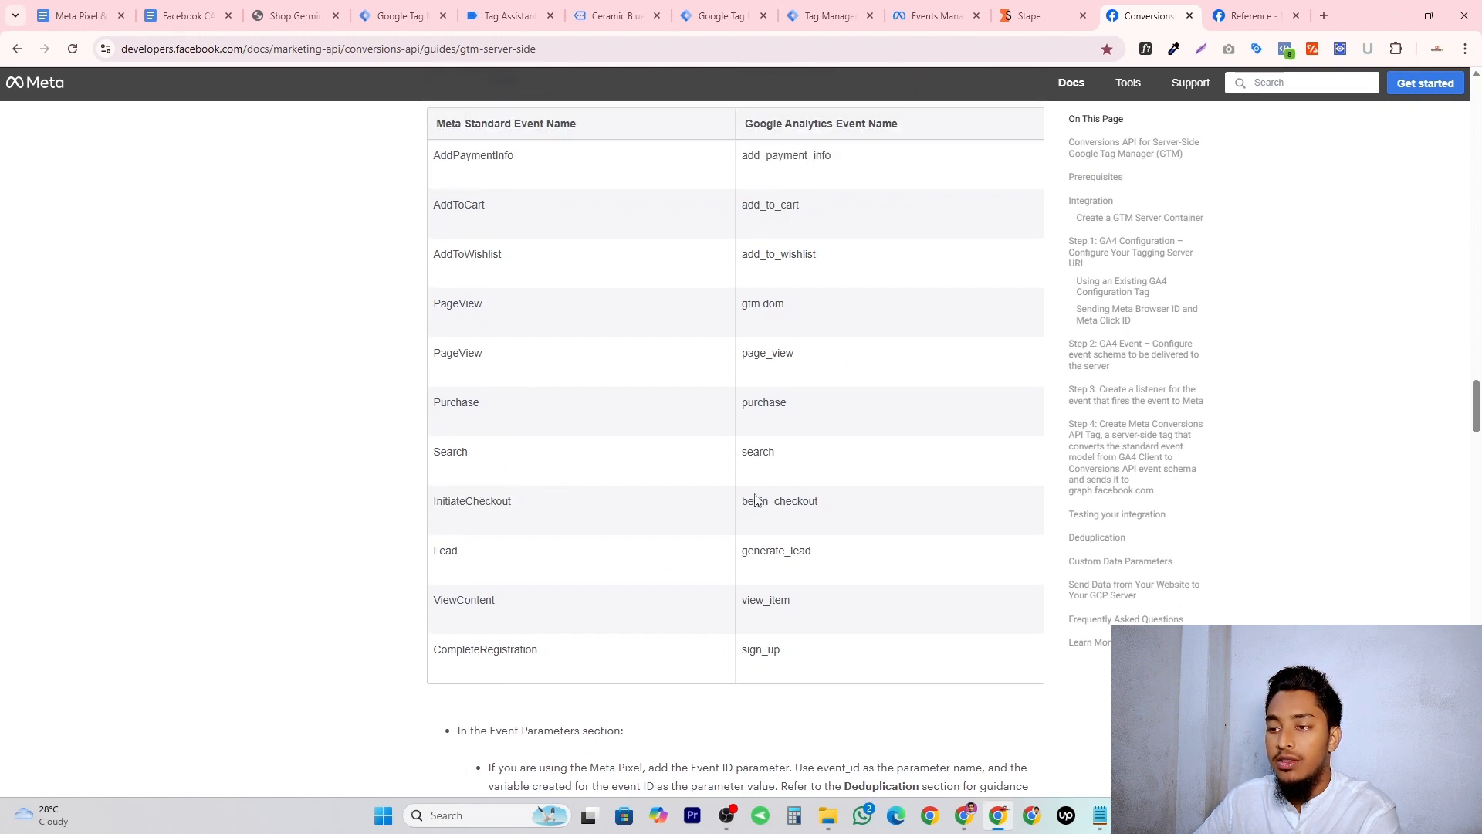
pyautogui.doubleClick(756, 501)
pyautogui.rightClick(775, 501)
pyautogui.click(839, 519)
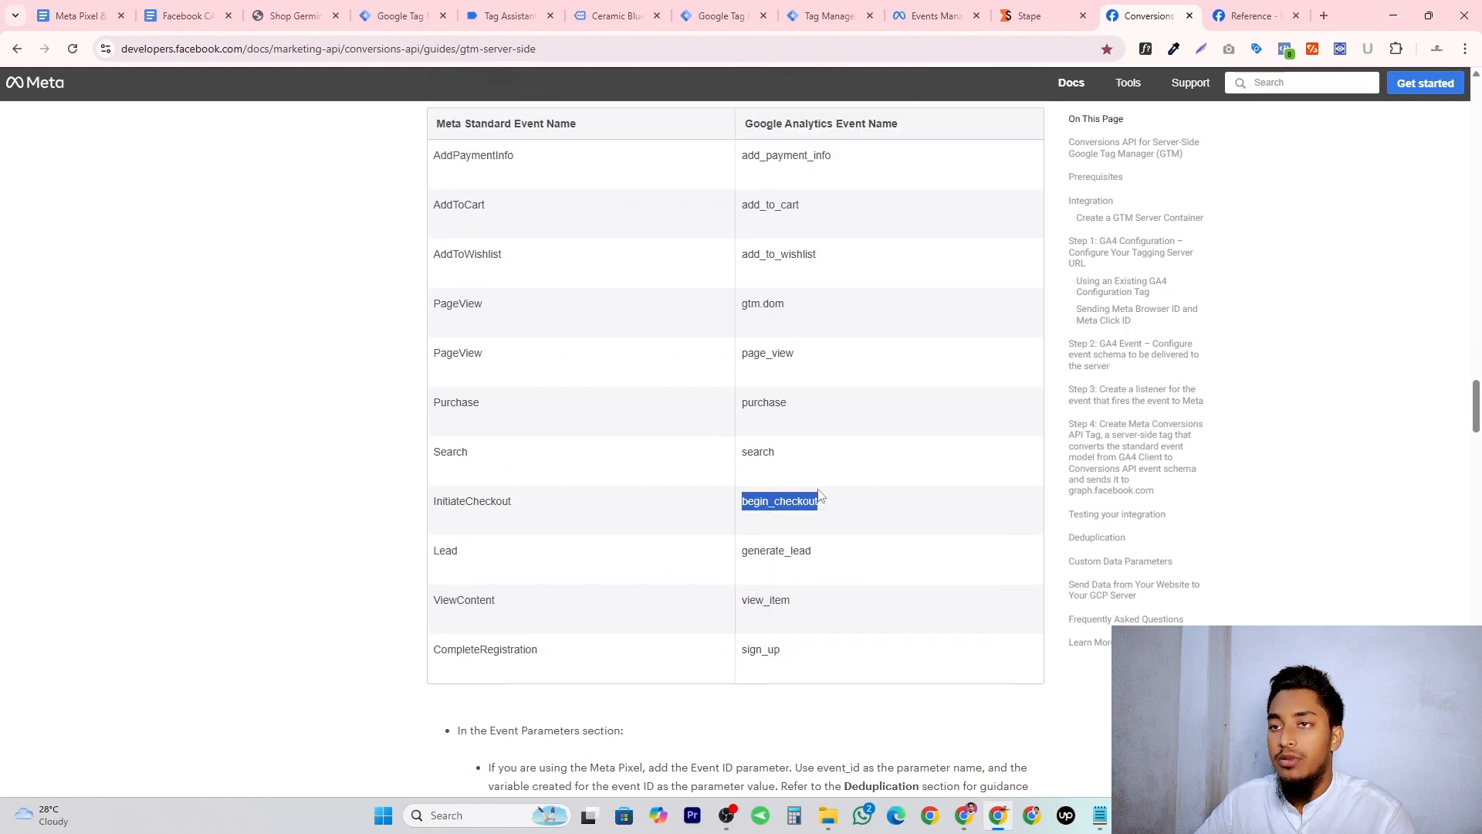
# Return to the FB SS - Initiate Checkout tag in Tag Manager and replace its event name with begin_checkout.
pyautogui.click(618, 15)
pyautogui.click(437, 17)
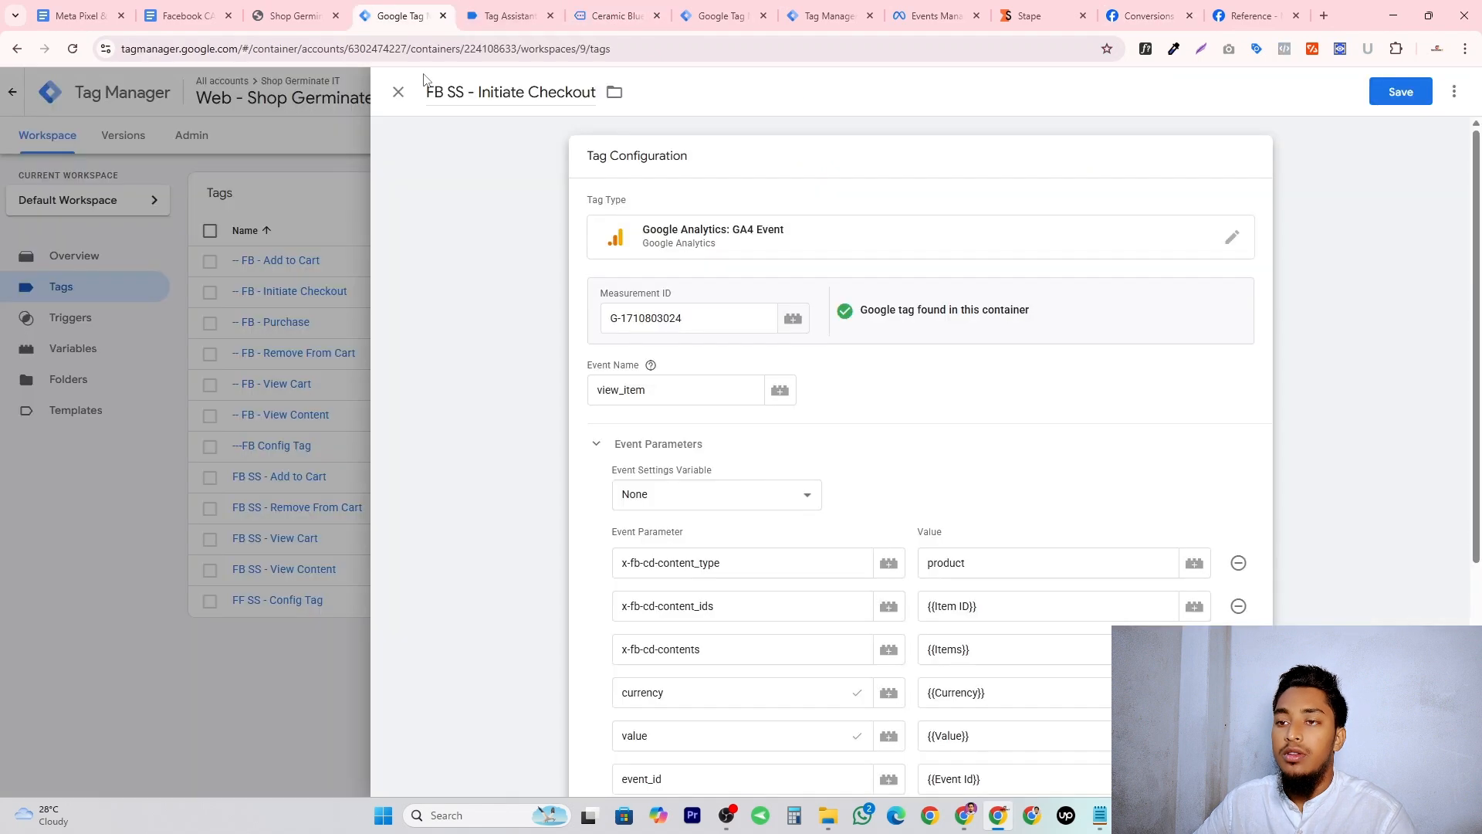
pyautogui.click(672, 393)
pyautogui.doubleClick(664, 394)
pyautogui.hotkey('ctrl', 'v')
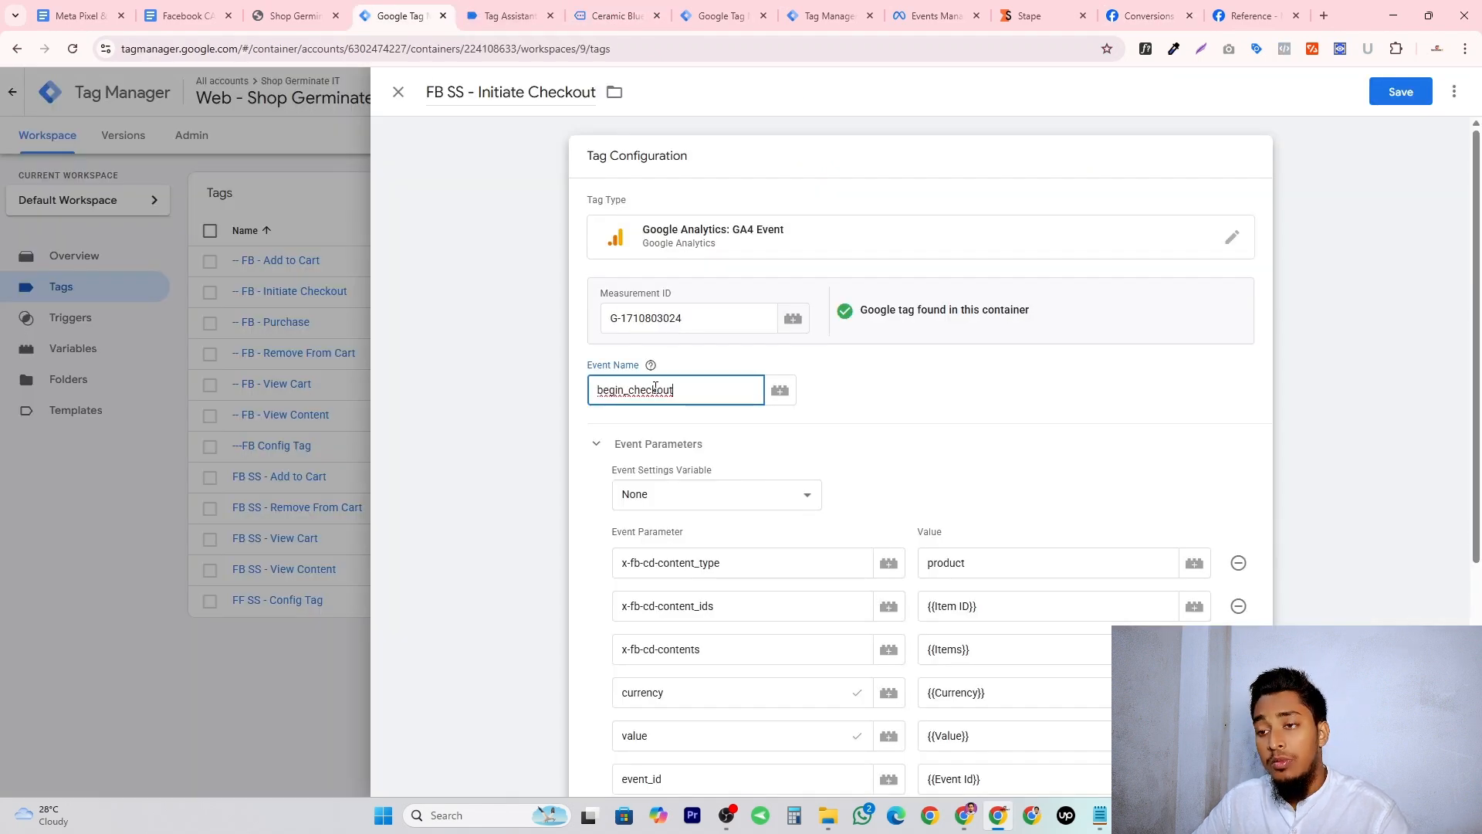
pyautogui.click(989, 427)
# Review the event parameters of the FB SS - Initiate Checkout tag, focusing on x-fb-cd-content_ids.
pyautogui.scroll(-2, 715, 453)
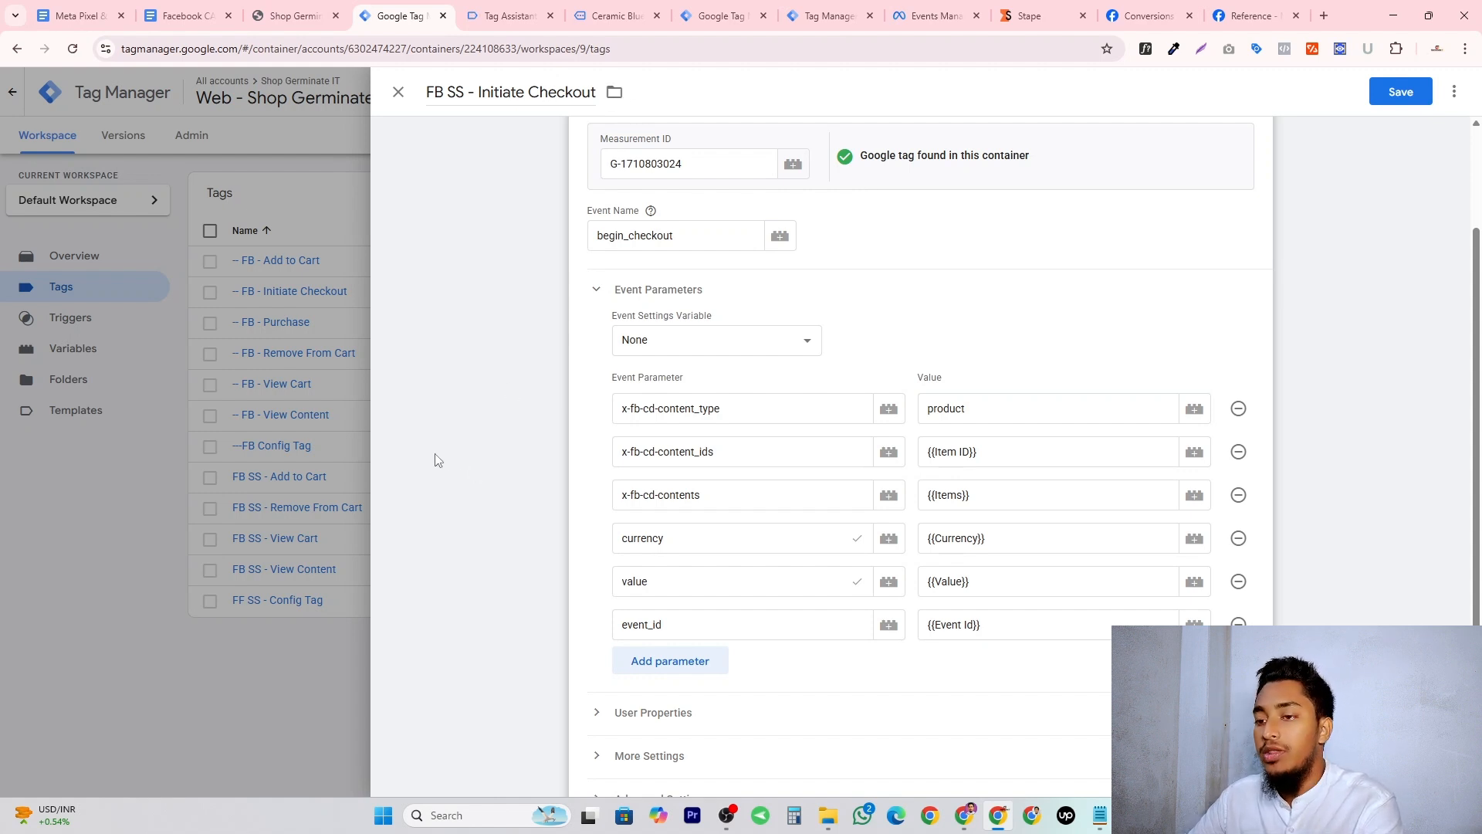
pyautogui.doubleClick(661, 453)
pyautogui.press('End')
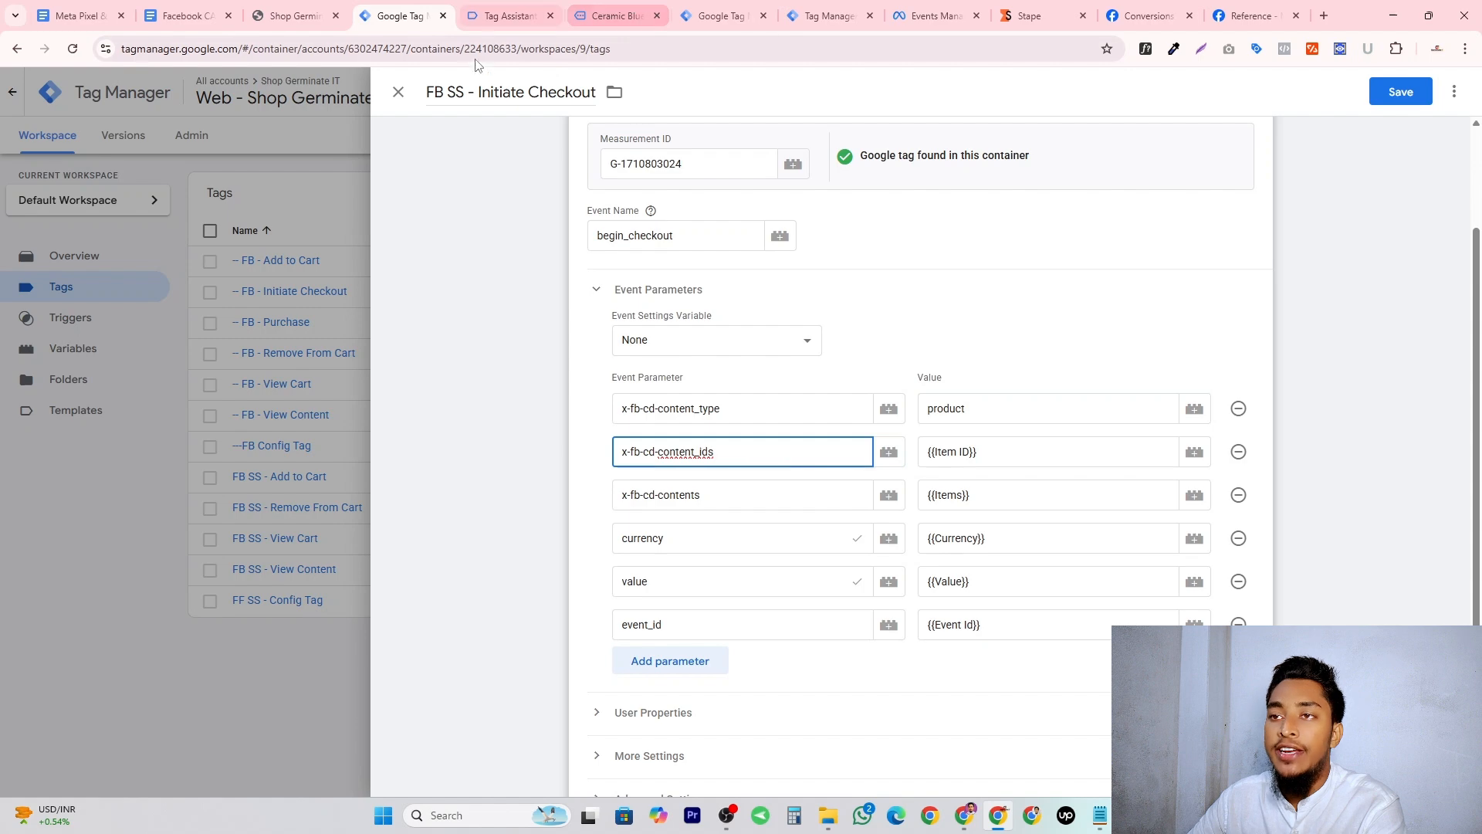
# Add the Ceramic Blue Vase to the cart in the store and inspect item_id in the view_item event's data layer in Tag Assistant.
pyautogui.click(668, 9)
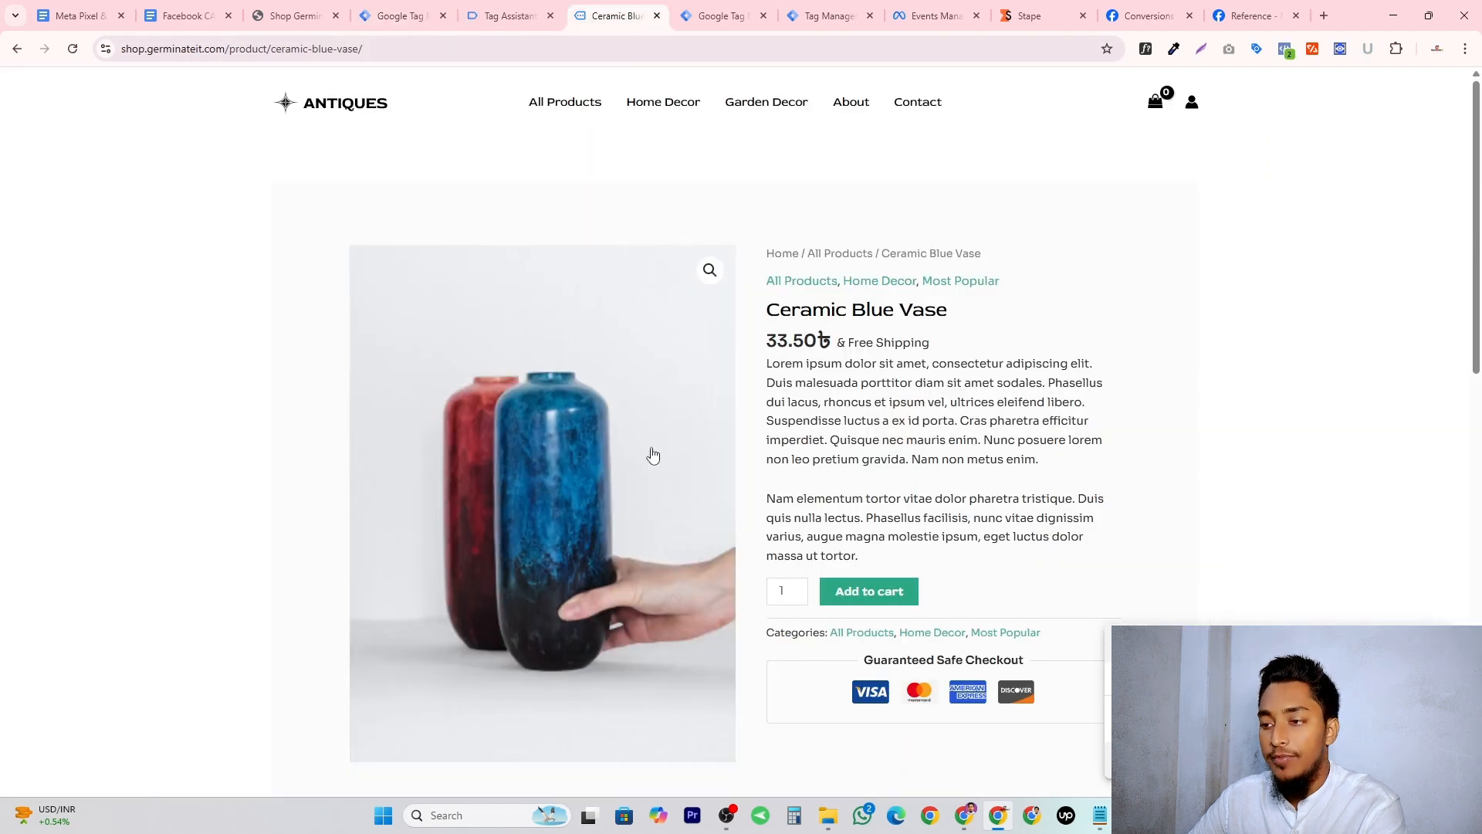
pyautogui.click(887, 593)
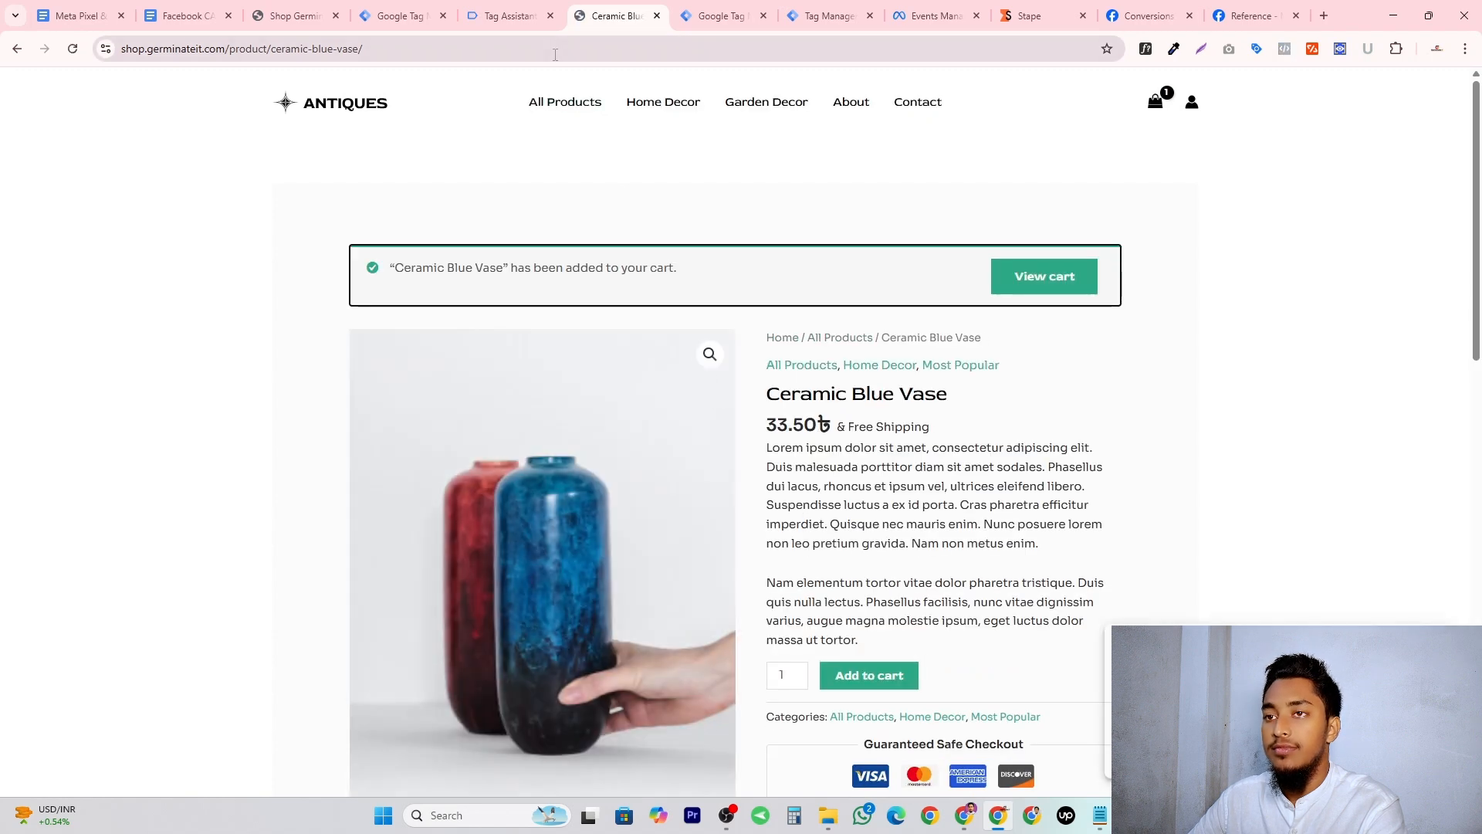
pyautogui.click(491, 17)
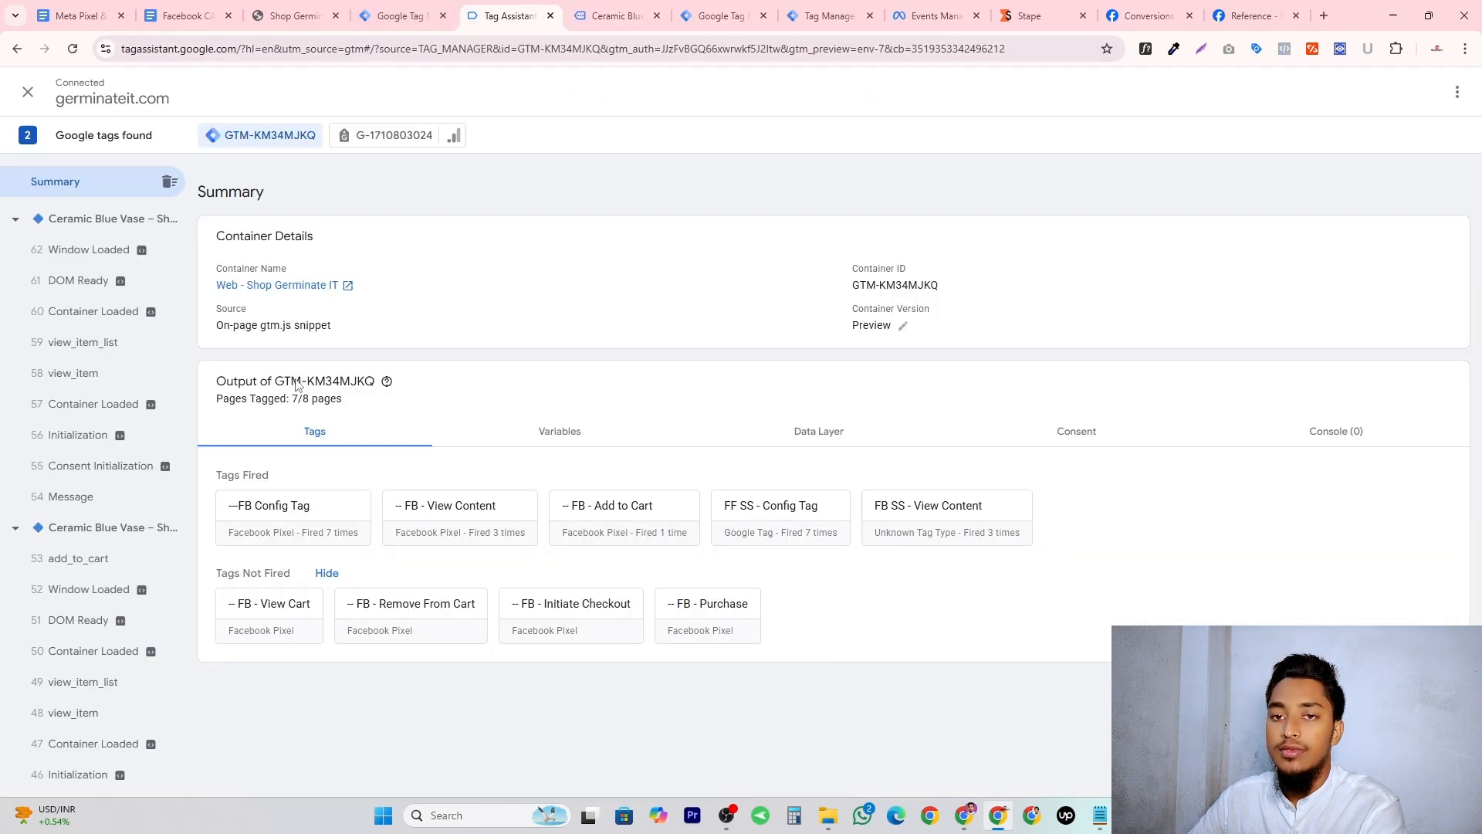
pyautogui.click(95, 378)
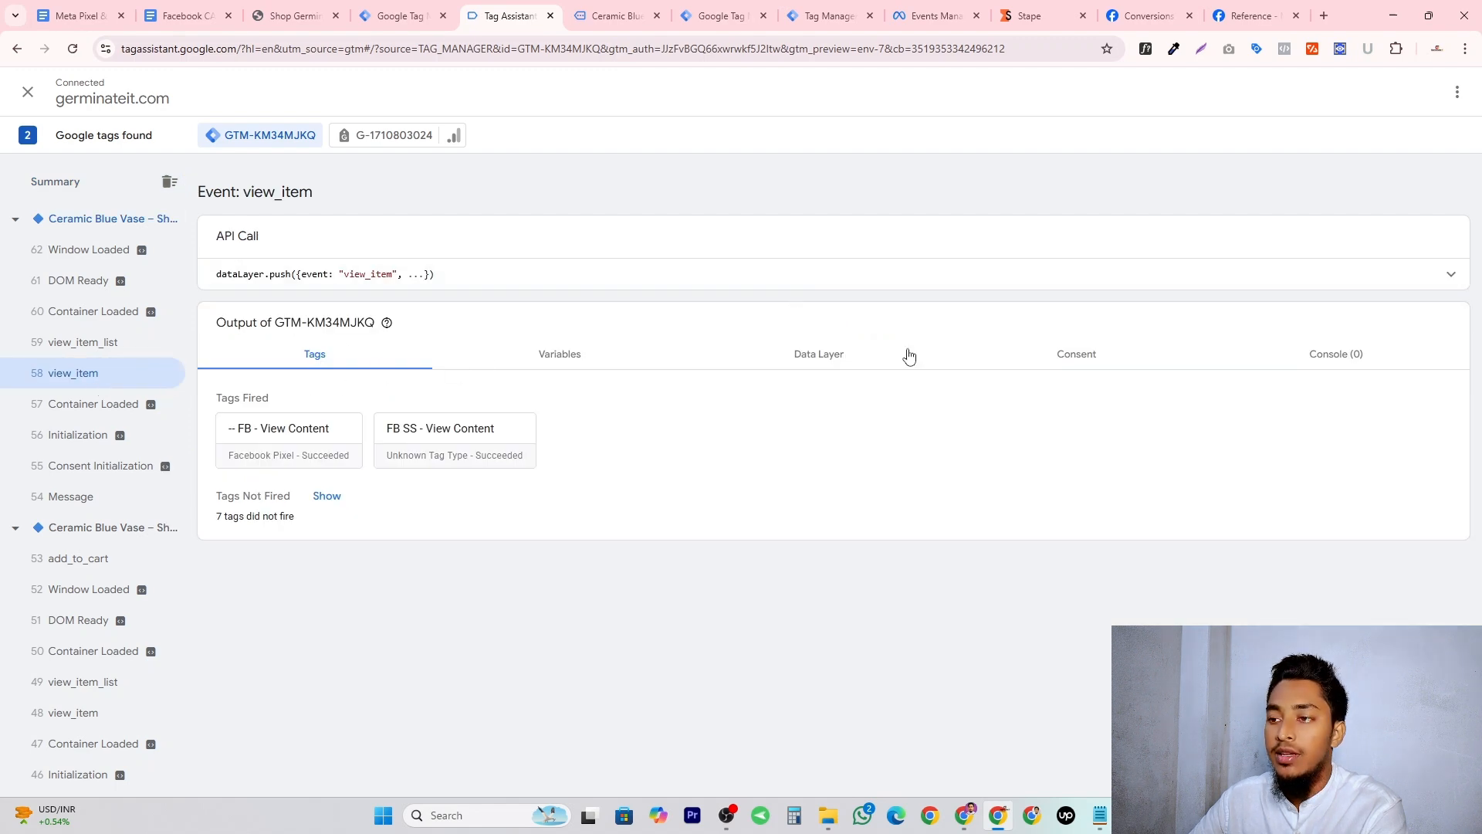
pyautogui.click(804, 356)
pyautogui.scroll(-8, 609, 401)
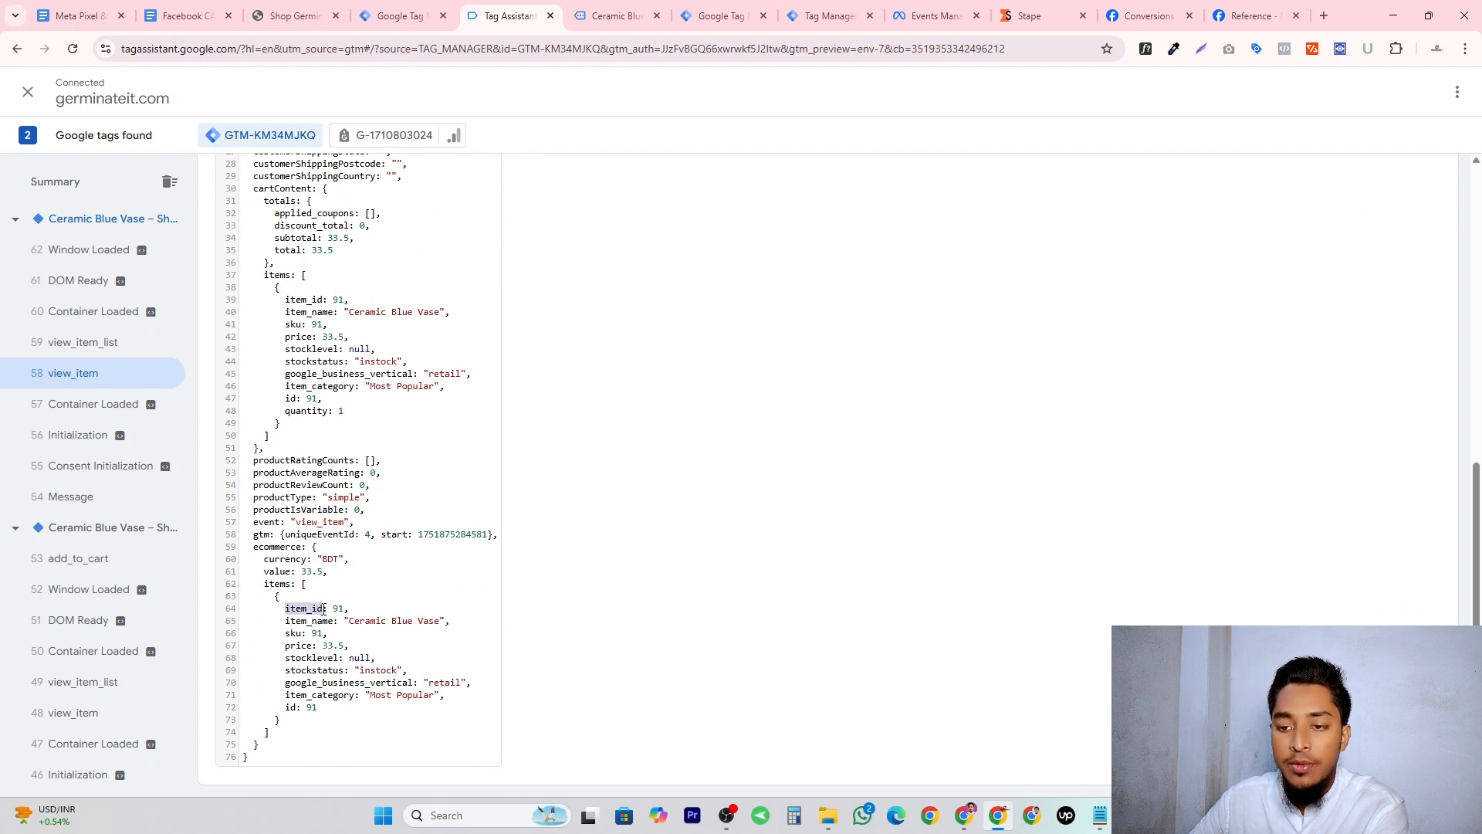
pyautogui.doubleClick(322, 610)
pyautogui.tripleClick(305, 609)
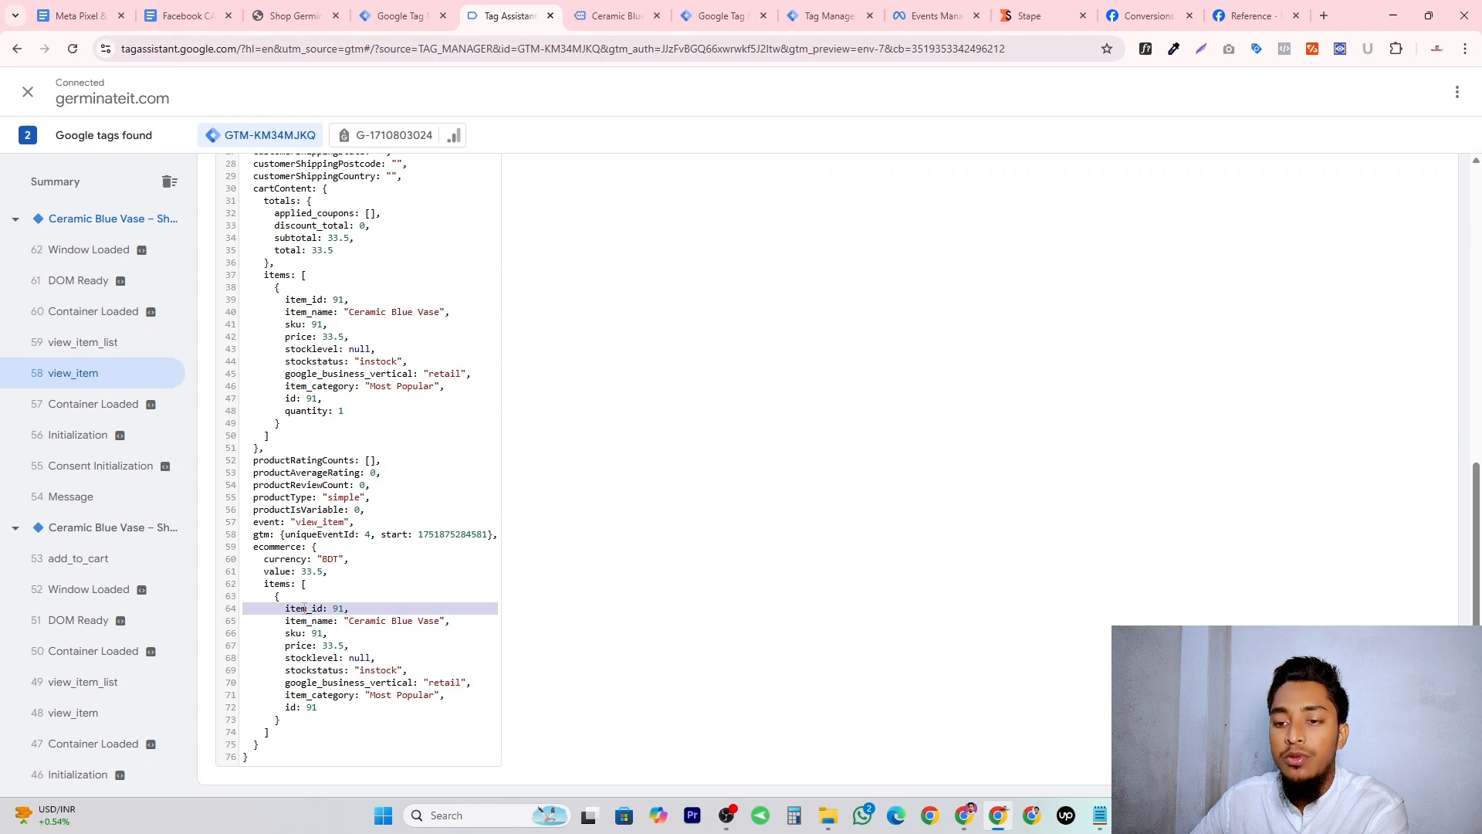
pyautogui.click(1147, 16)
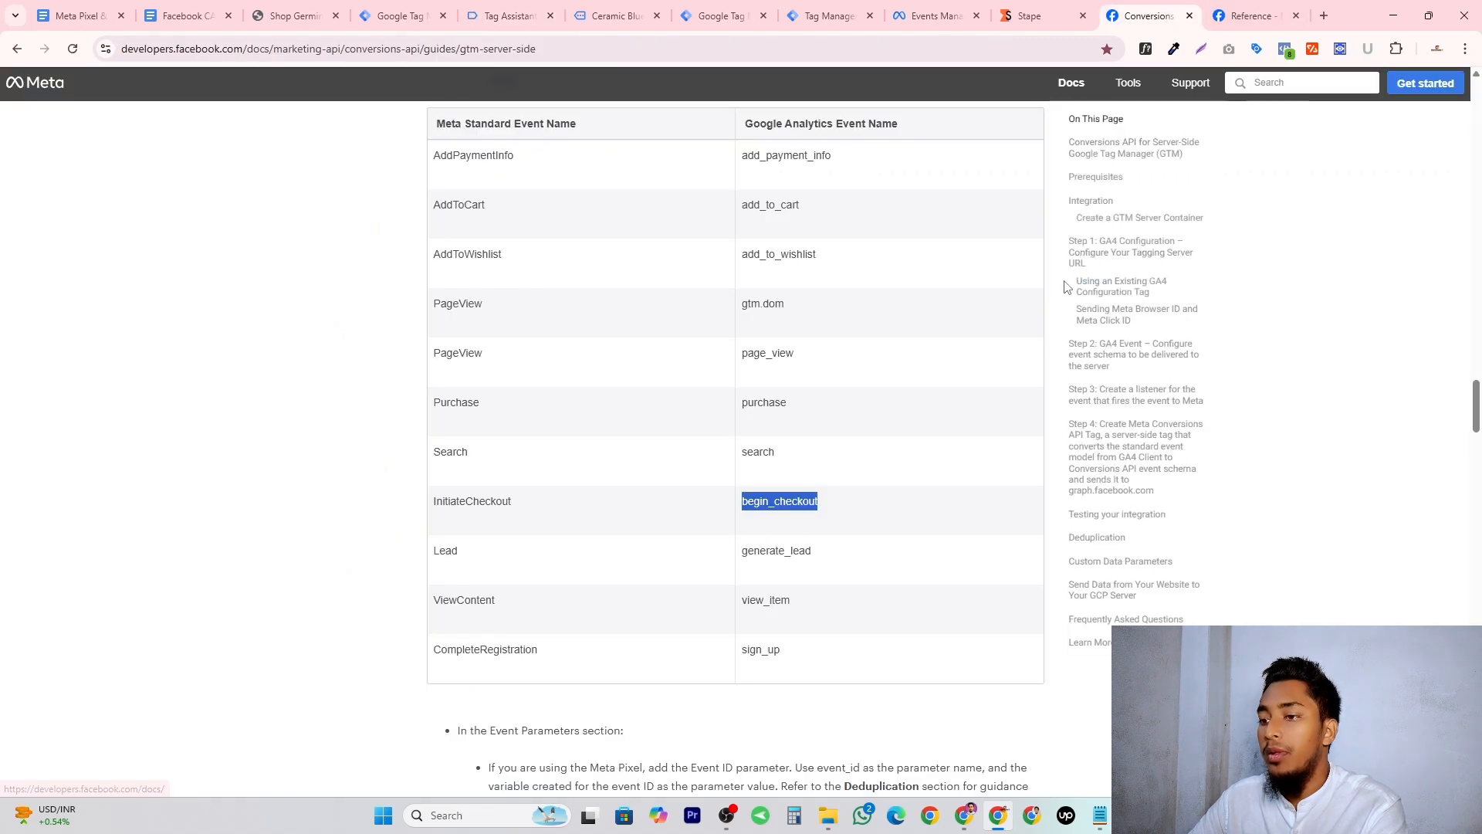
pyautogui.click(1248, 6)
pyautogui.scroll(-2, 871, 583)
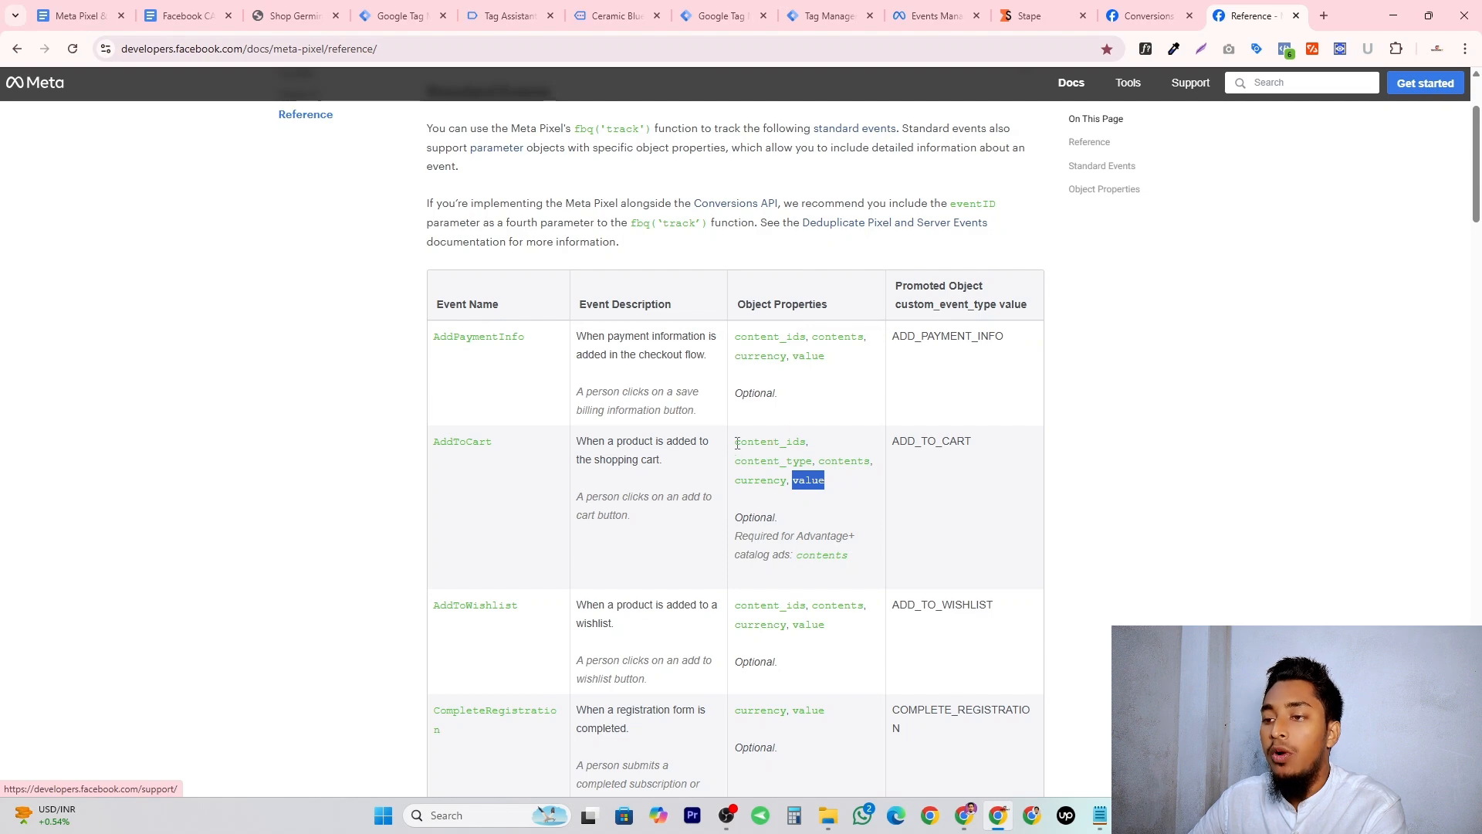
pyautogui.moveTo(735, 442); pyautogui.dragTo(806, 442)
pyautogui.click(804, 440)
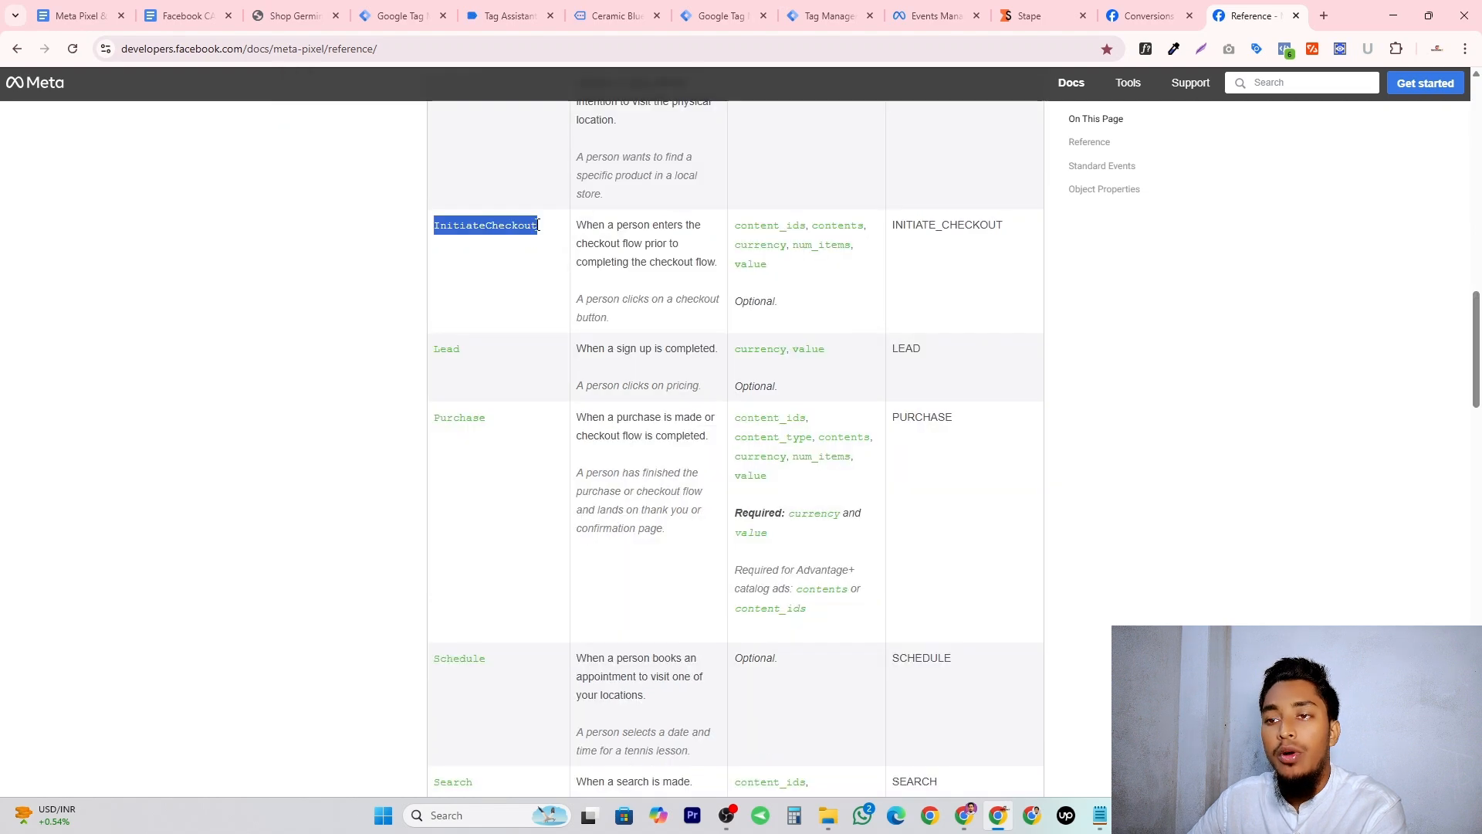
pyautogui.click(537, 225)
pyautogui.moveTo(538, 225); pyautogui.dragTo(444, 224)
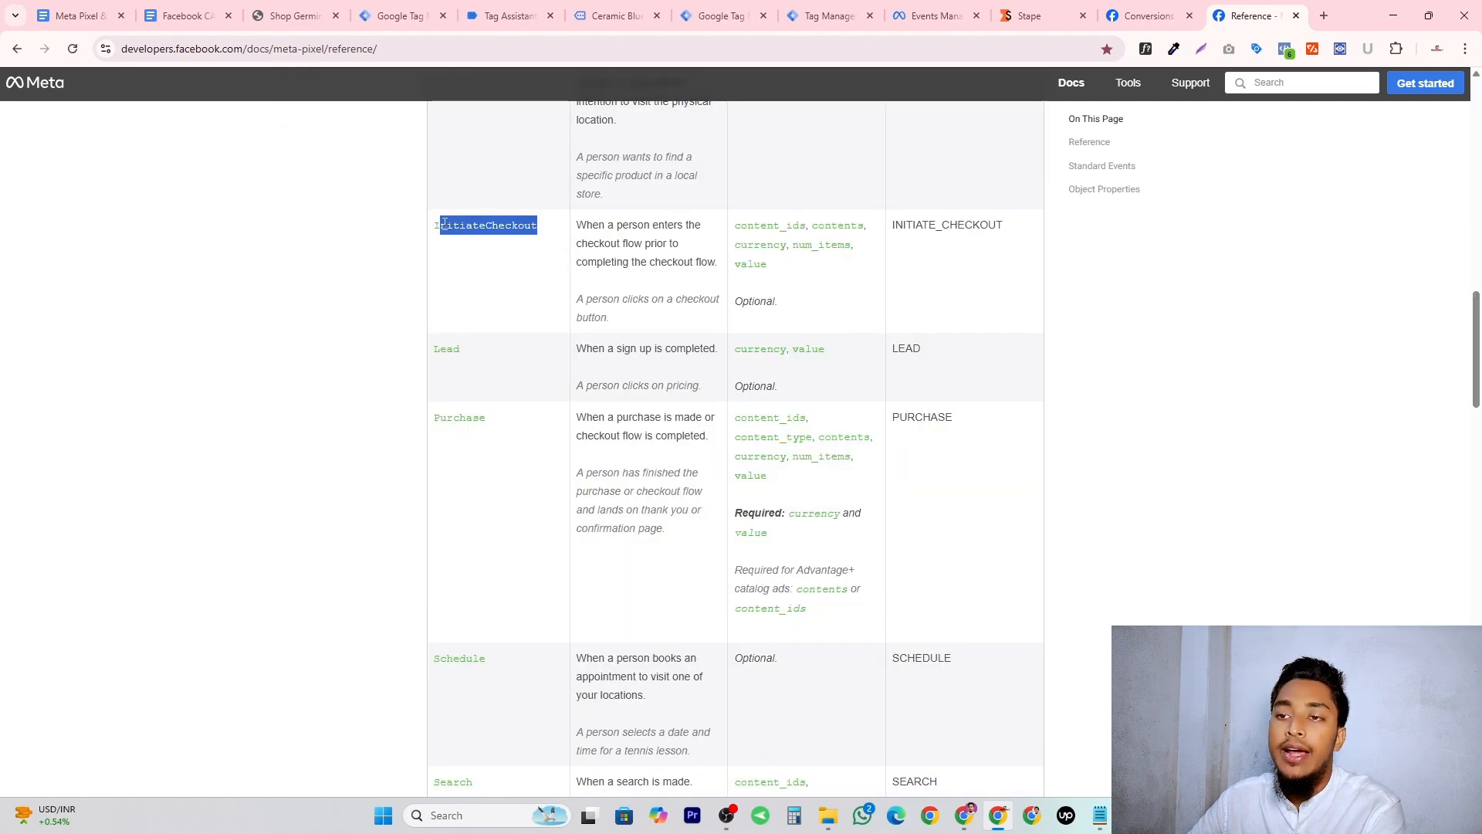
pyautogui.click(438, 224)
pyautogui.doubleClick(453, 225)
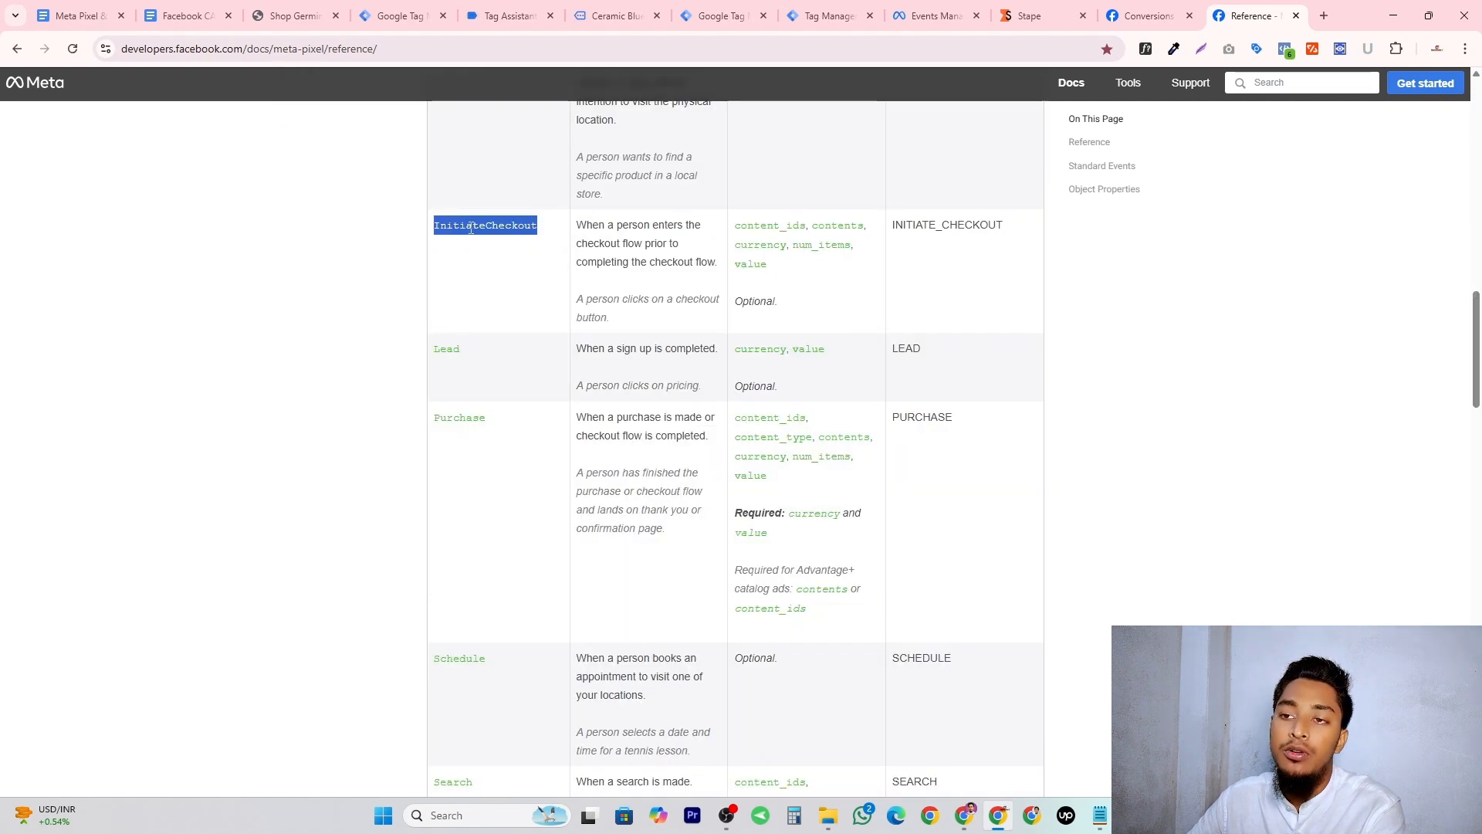
pyautogui.click(502, 228)
pyautogui.scroll(15, 783, 265)
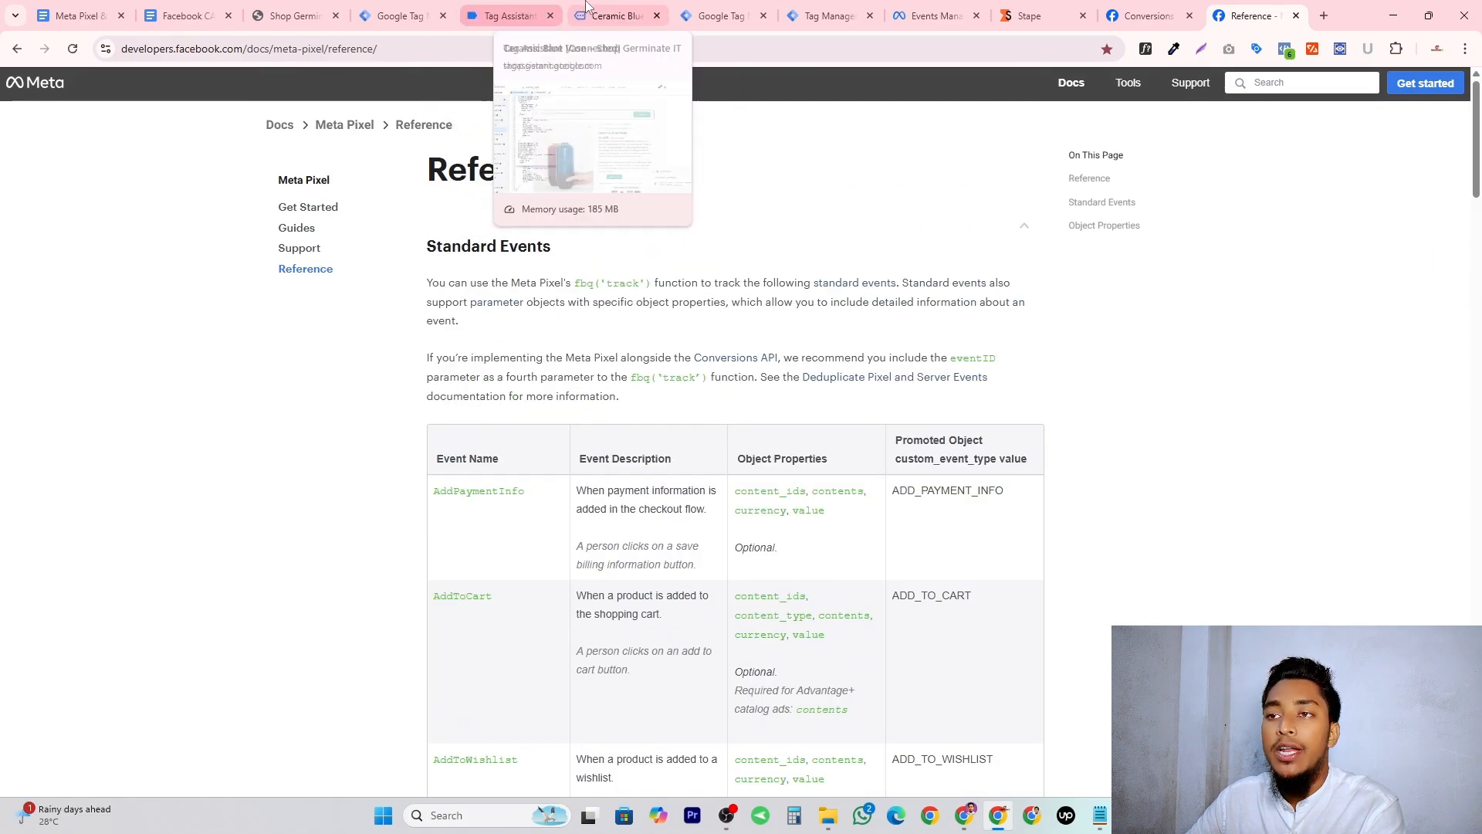
# Return to the store and add one more Ceramic Blue Vase to the cart.
pyautogui.click(613, 16)
pyautogui.scroll(-5, 587, 530)
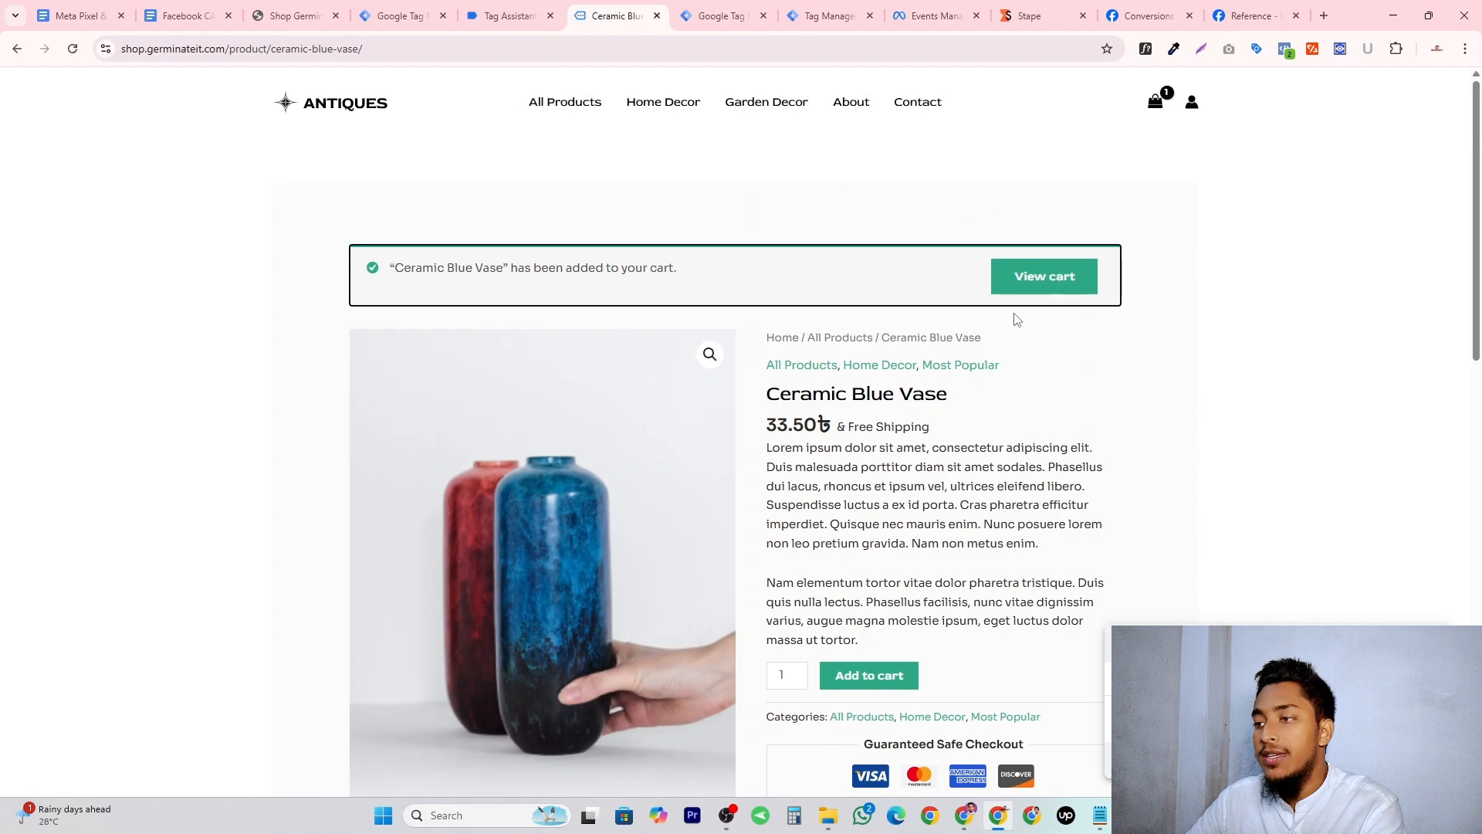
pyautogui.scroll(-6, 633, 524)
pyautogui.scroll(2, 799, 430)
pyautogui.scroll(-6, 772, 440)
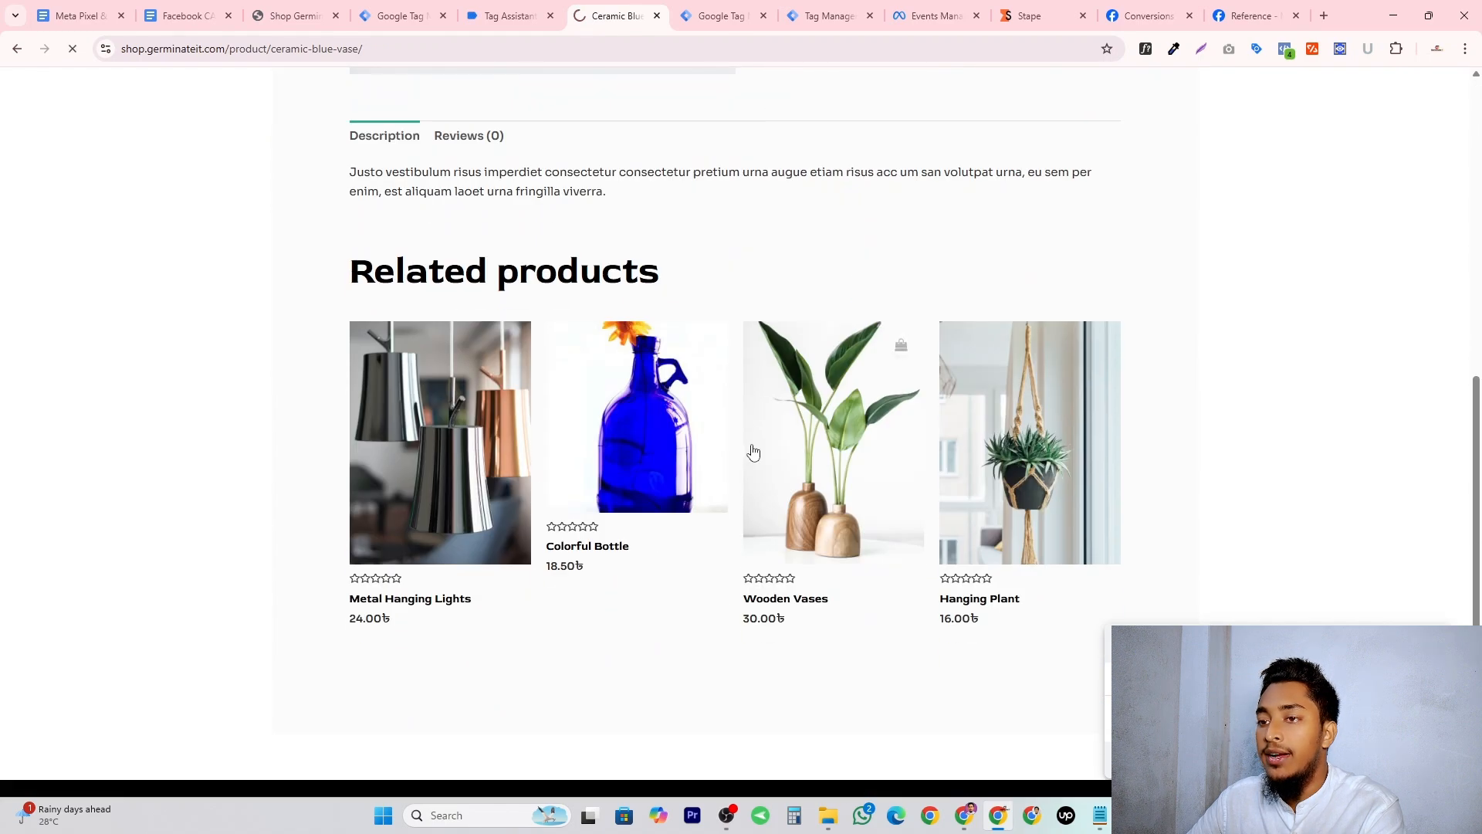
pyautogui.click(572, 552)
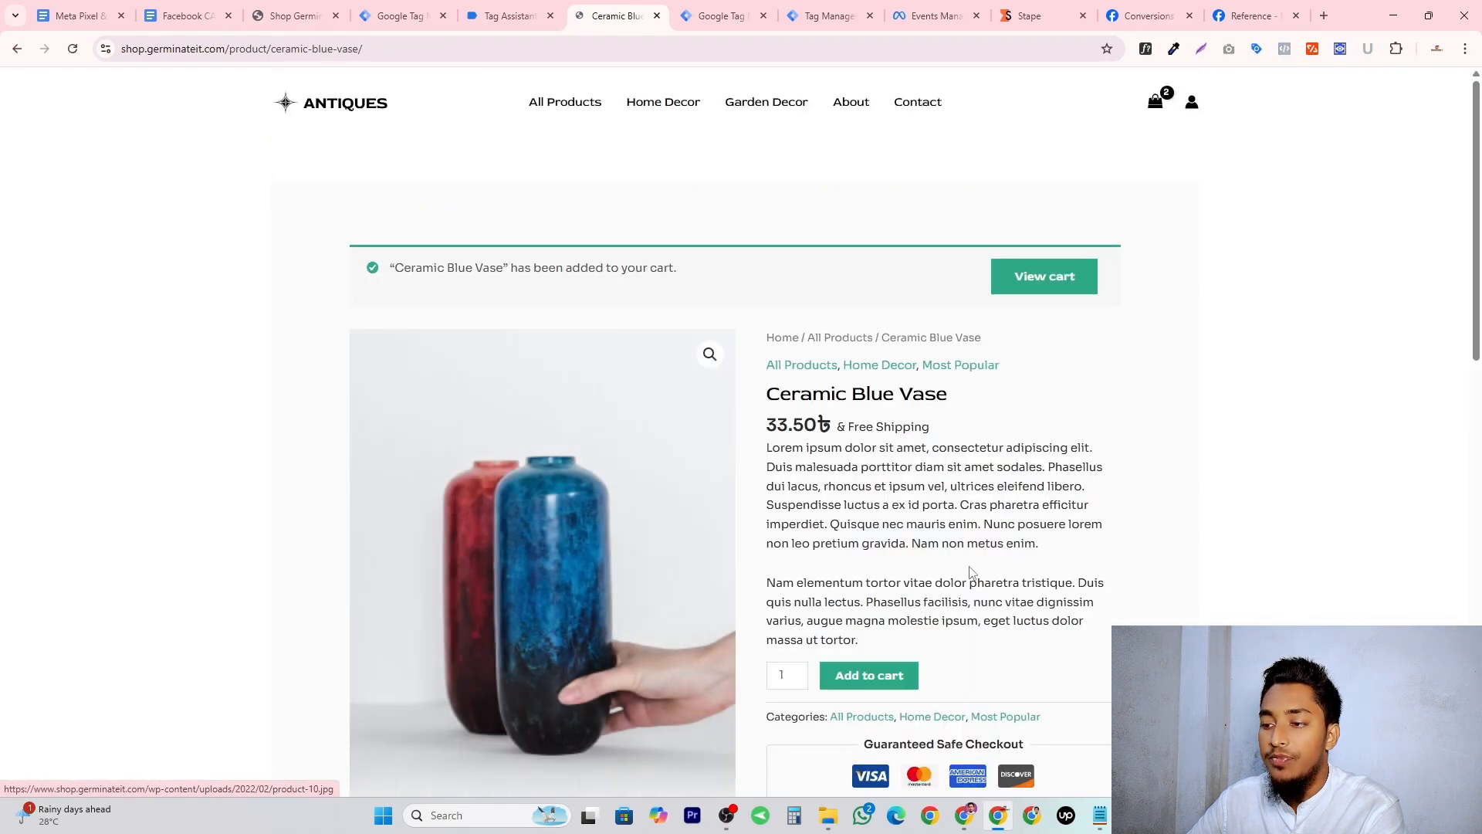
# Open the Colorful Bottle from the related products and add it to the cart.
pyautogui.scroll(-6, 617, 560)
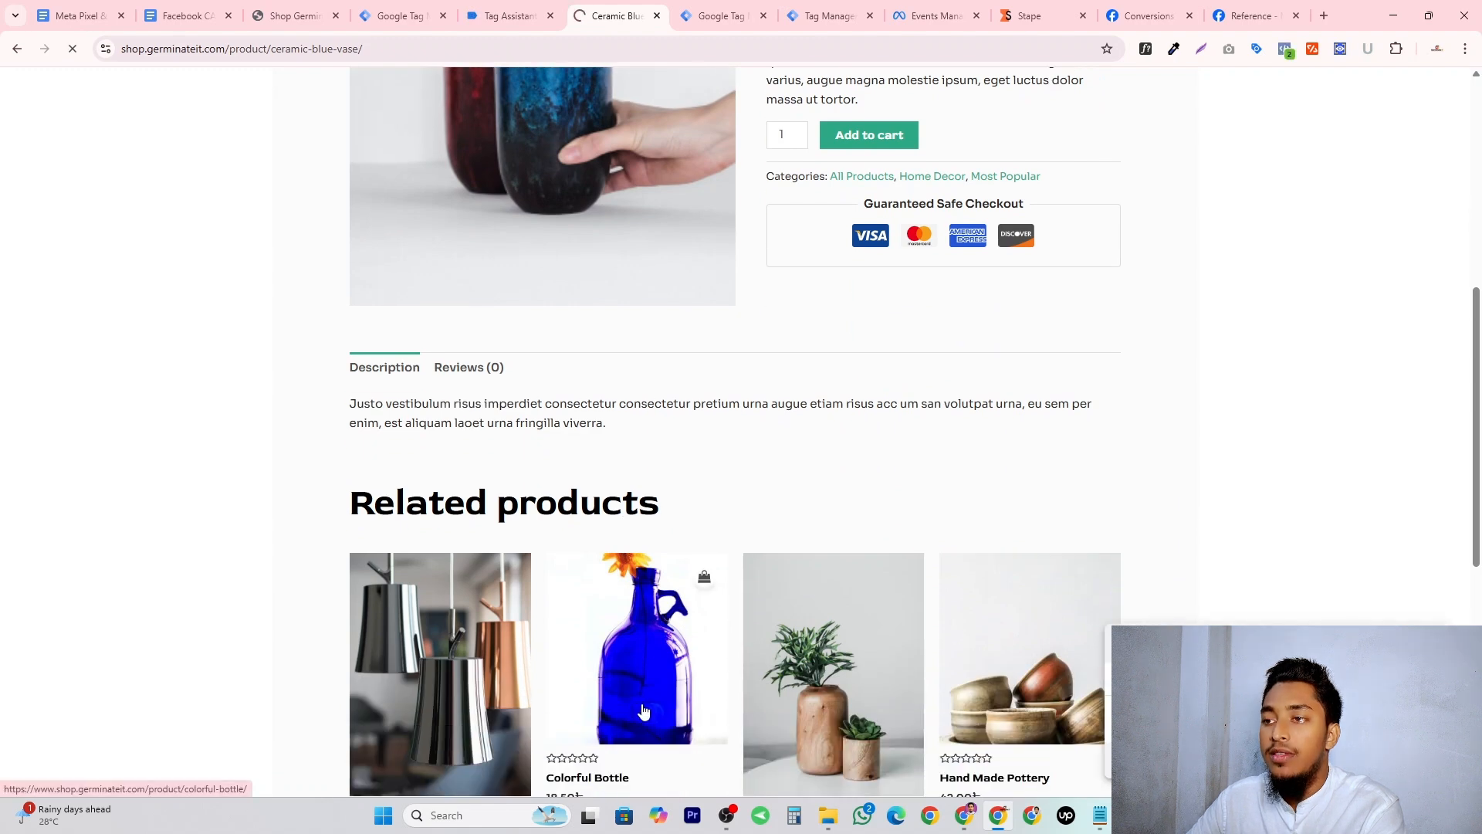
pyautogui.scroll(-2, 641, 710)
pyautogui.click(632, 611)
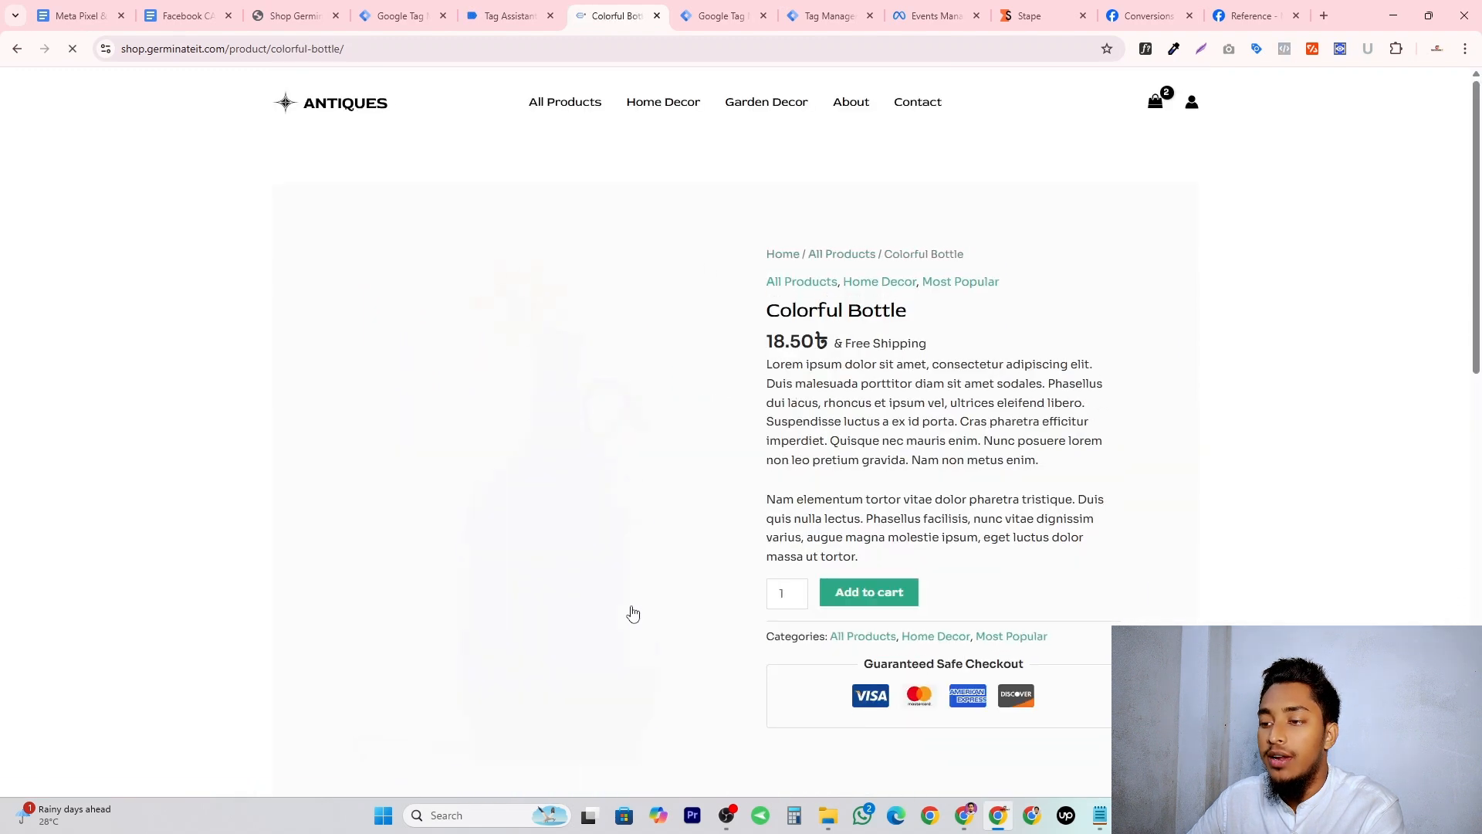
pyautogui.click(864, 608)
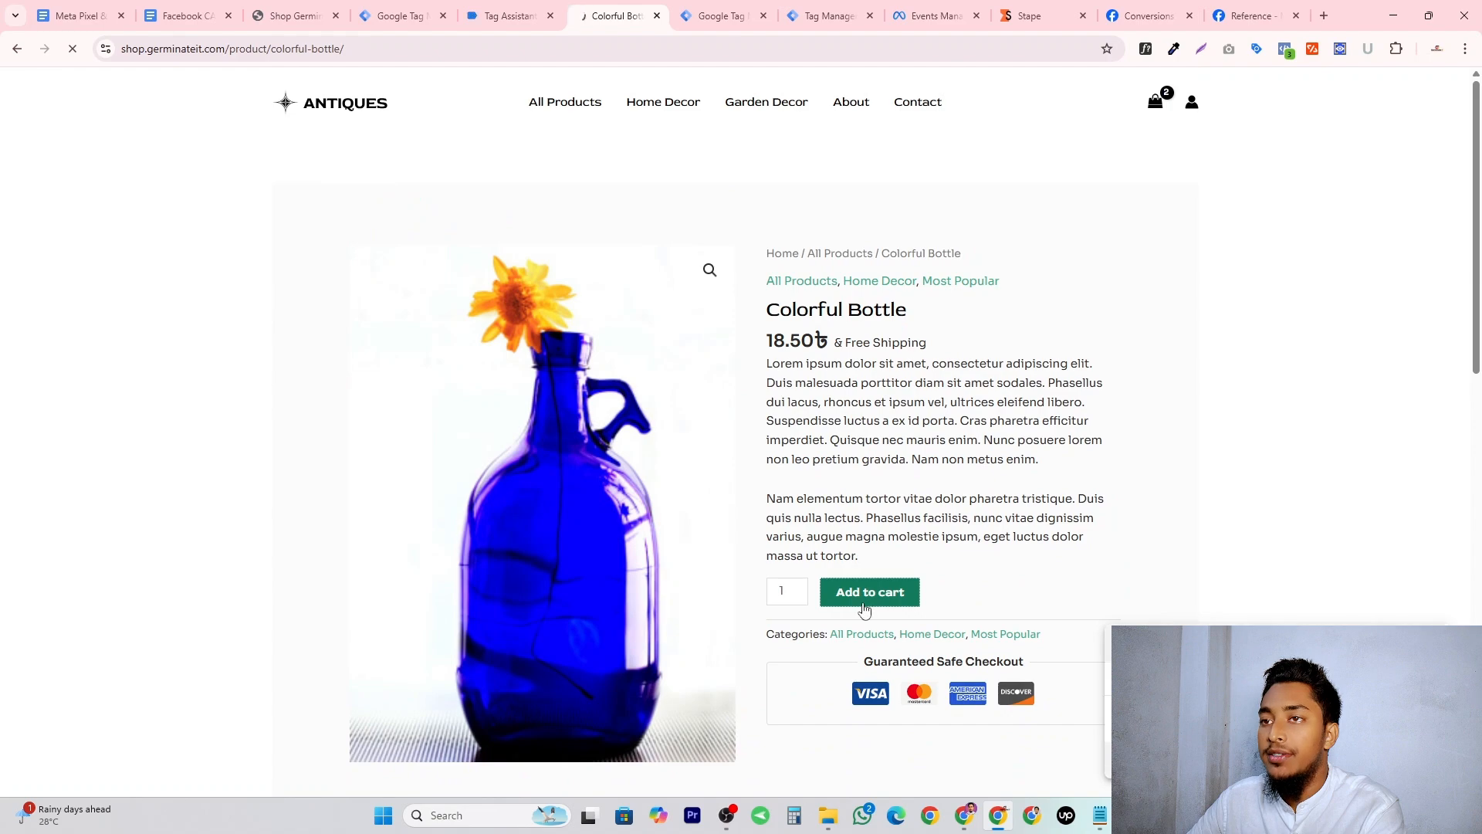
# Add the Golden Lamps from the related products to the cart and go to the cart page.
pyautogui.scroll(-3, 455, 564)
pyautogui.scroll(-8, 456, 564)
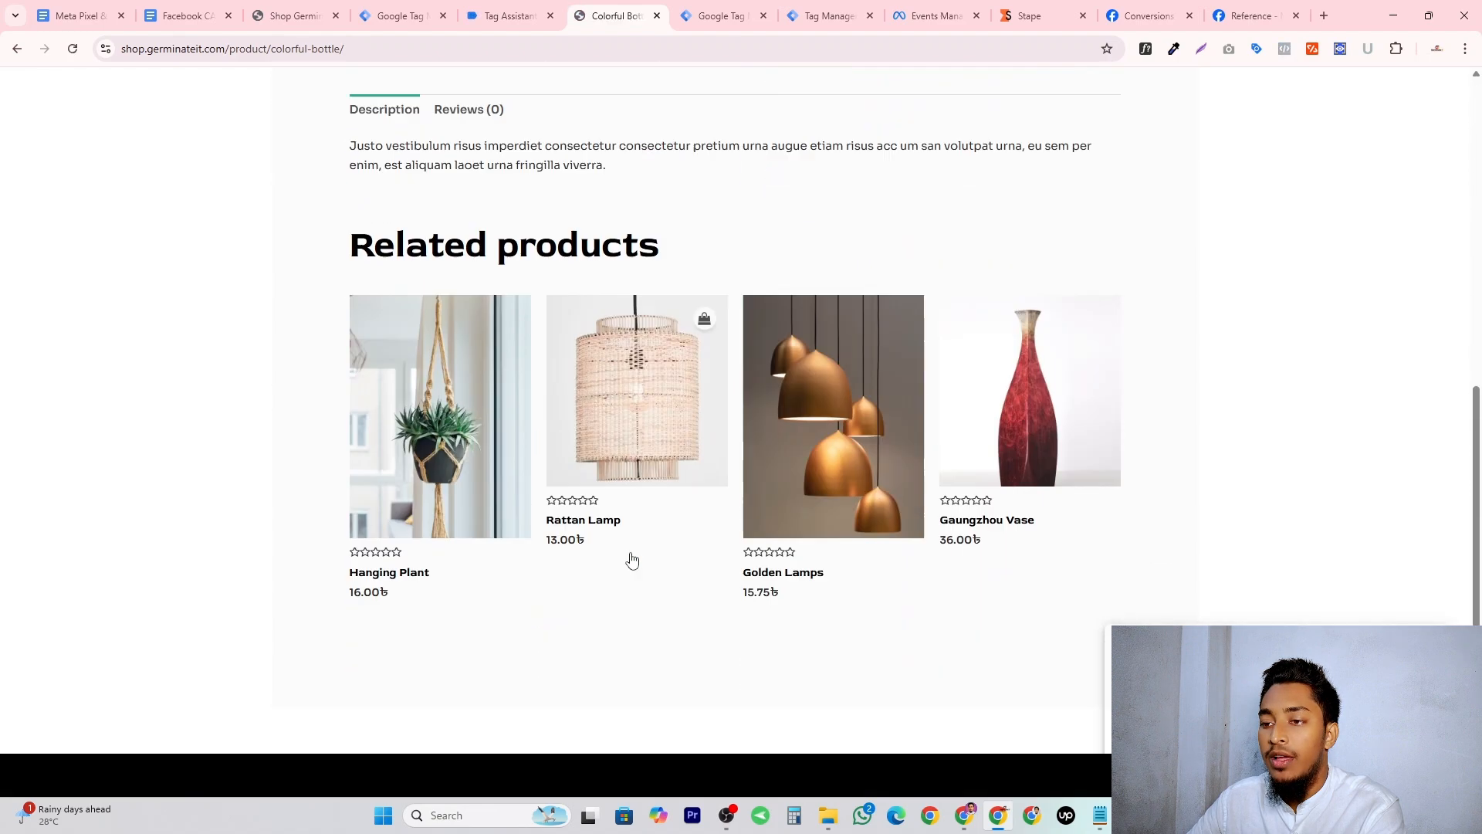
pyautogui.click(793, 455)
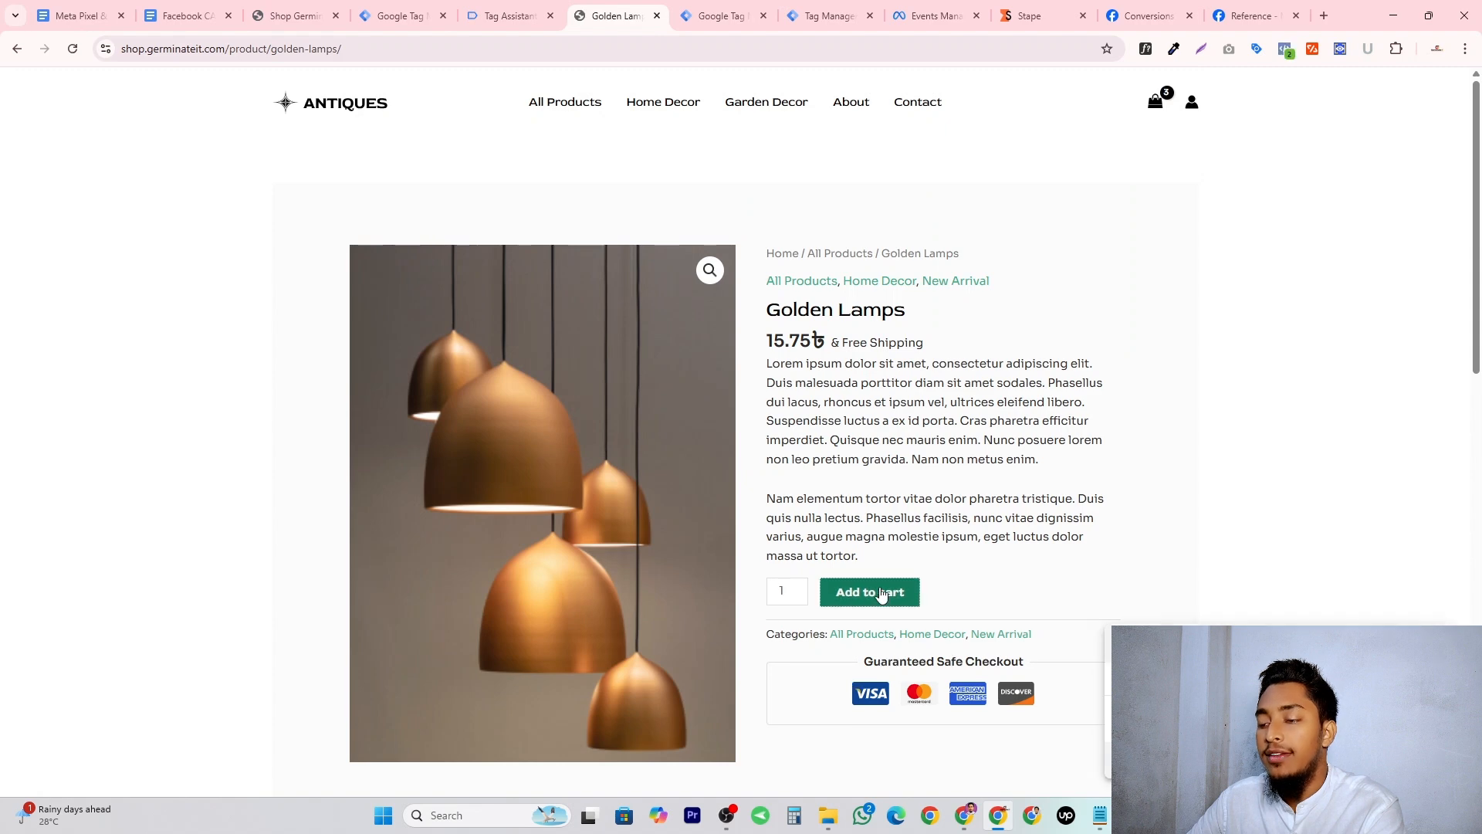
pyautogui.click(881, 592)
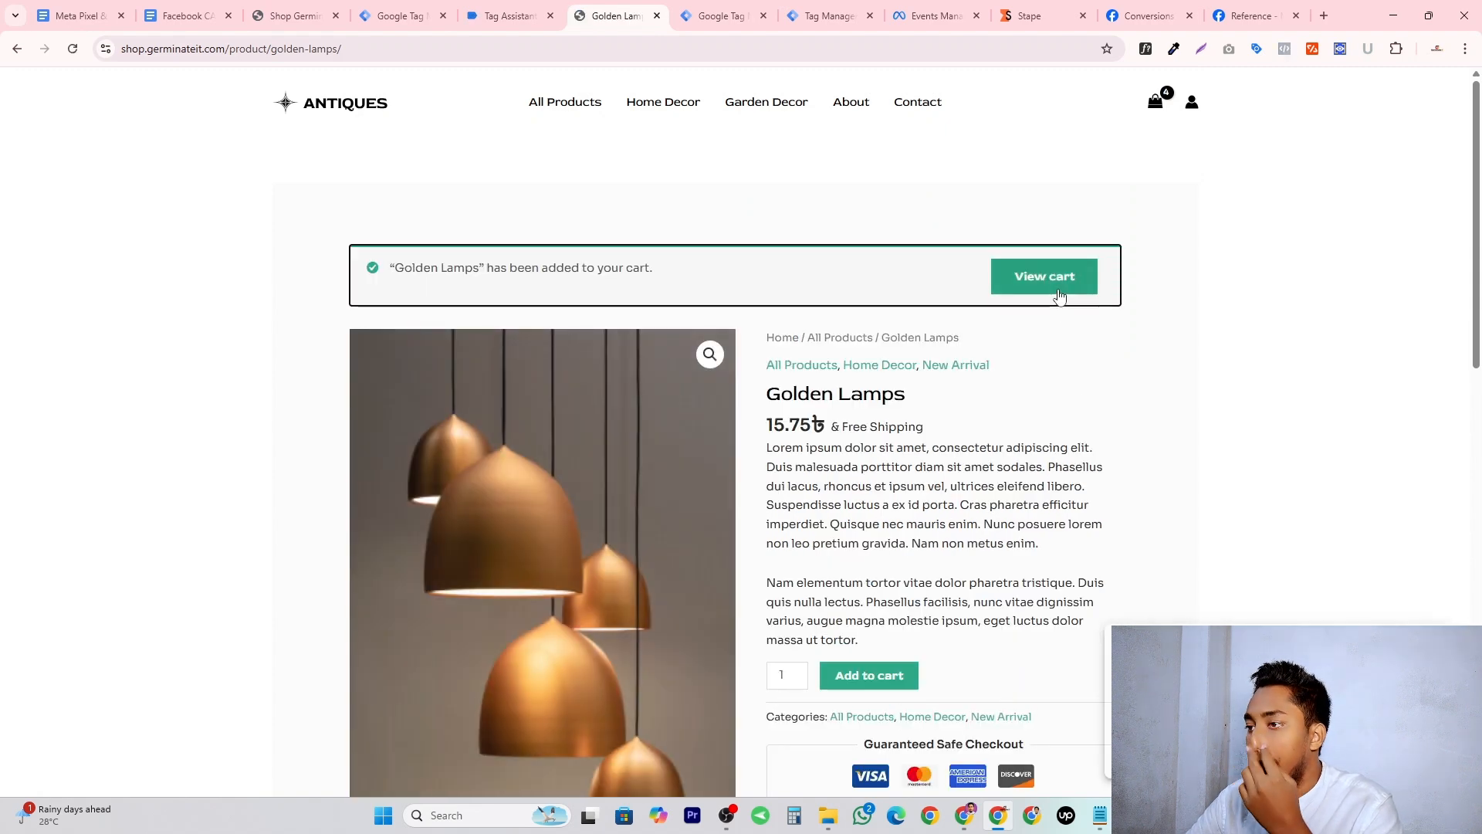
pyautogui.click(1057, 292)
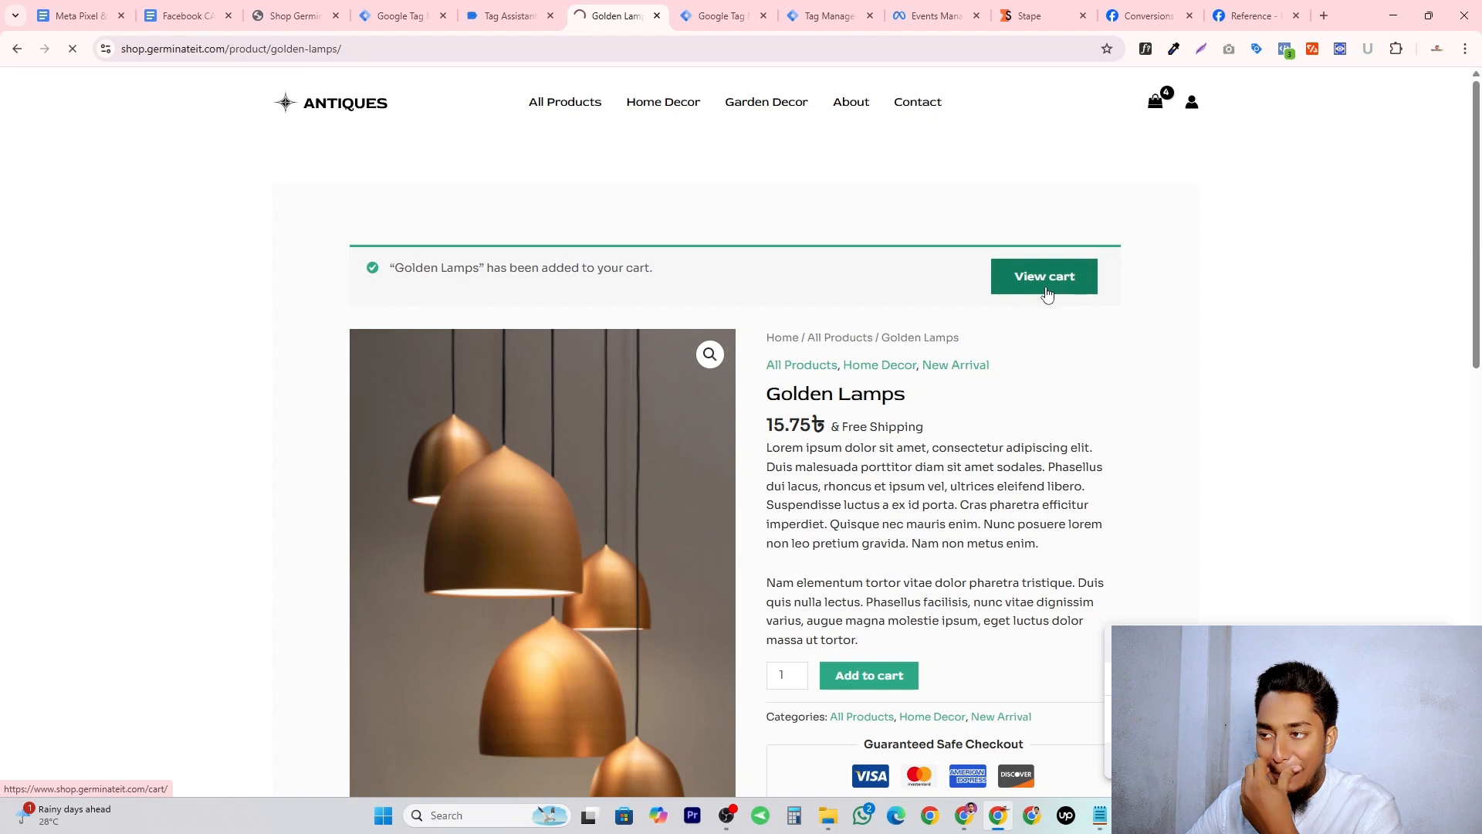
# Open the view_cart event in Tag Assistant and examine the ecommerce object and its currency in the data layer.
pyautogui.click(510, 9)
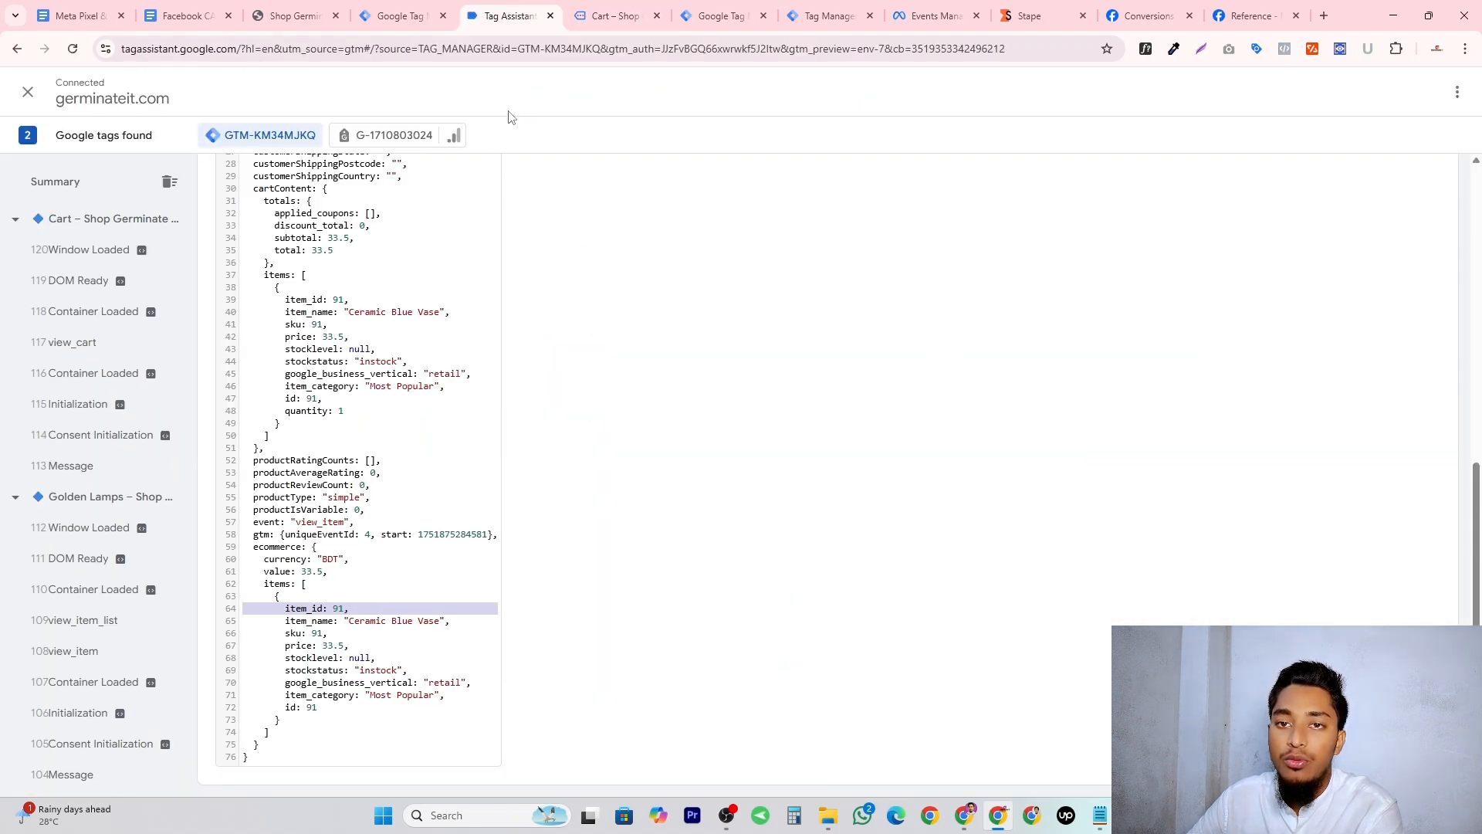
pyautogui.click(80, 342)
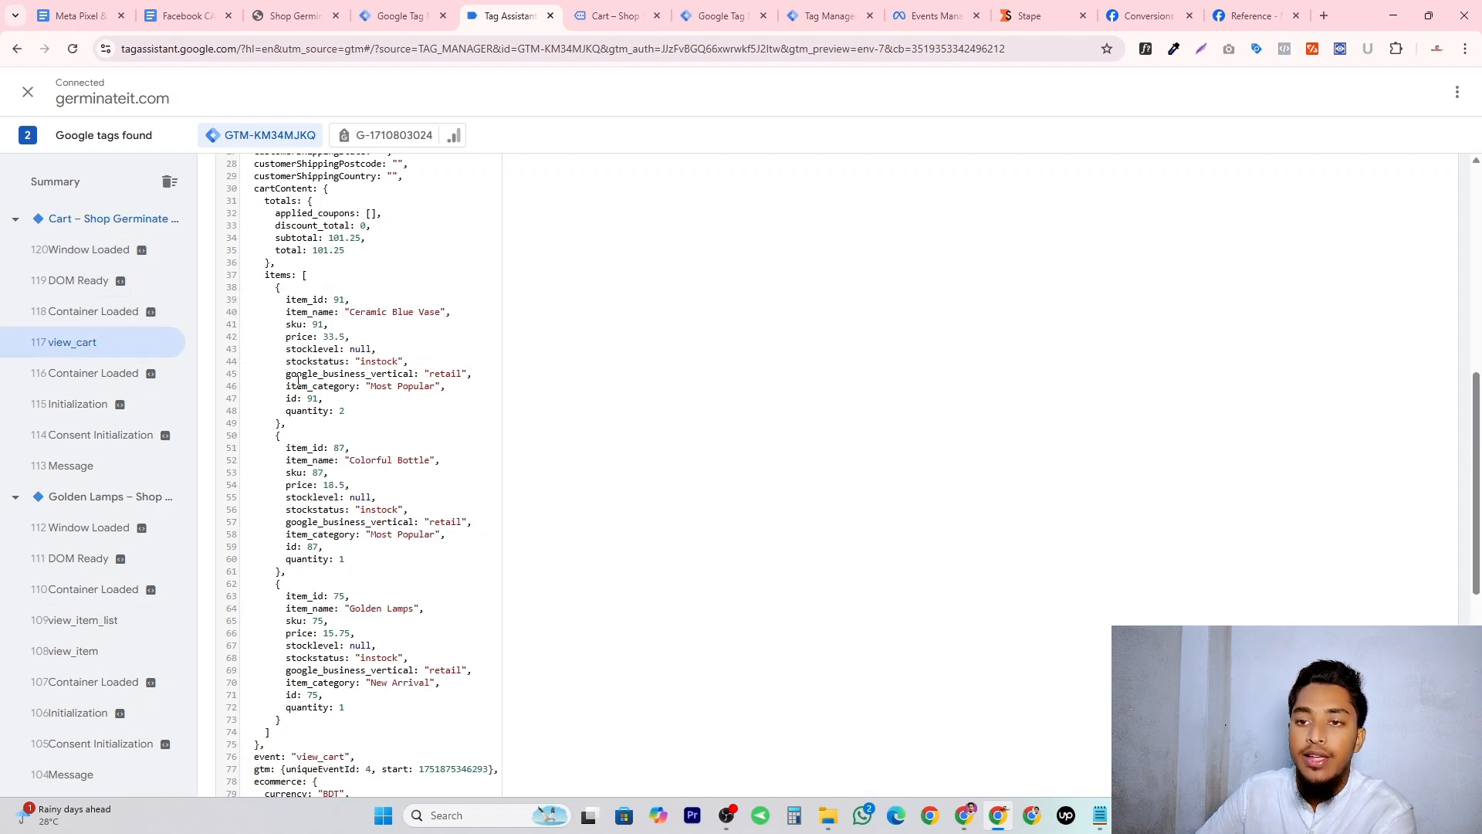
pyautogui.scroll(-7, 275, 322)
pyautogui.doubleClick(287, 240)
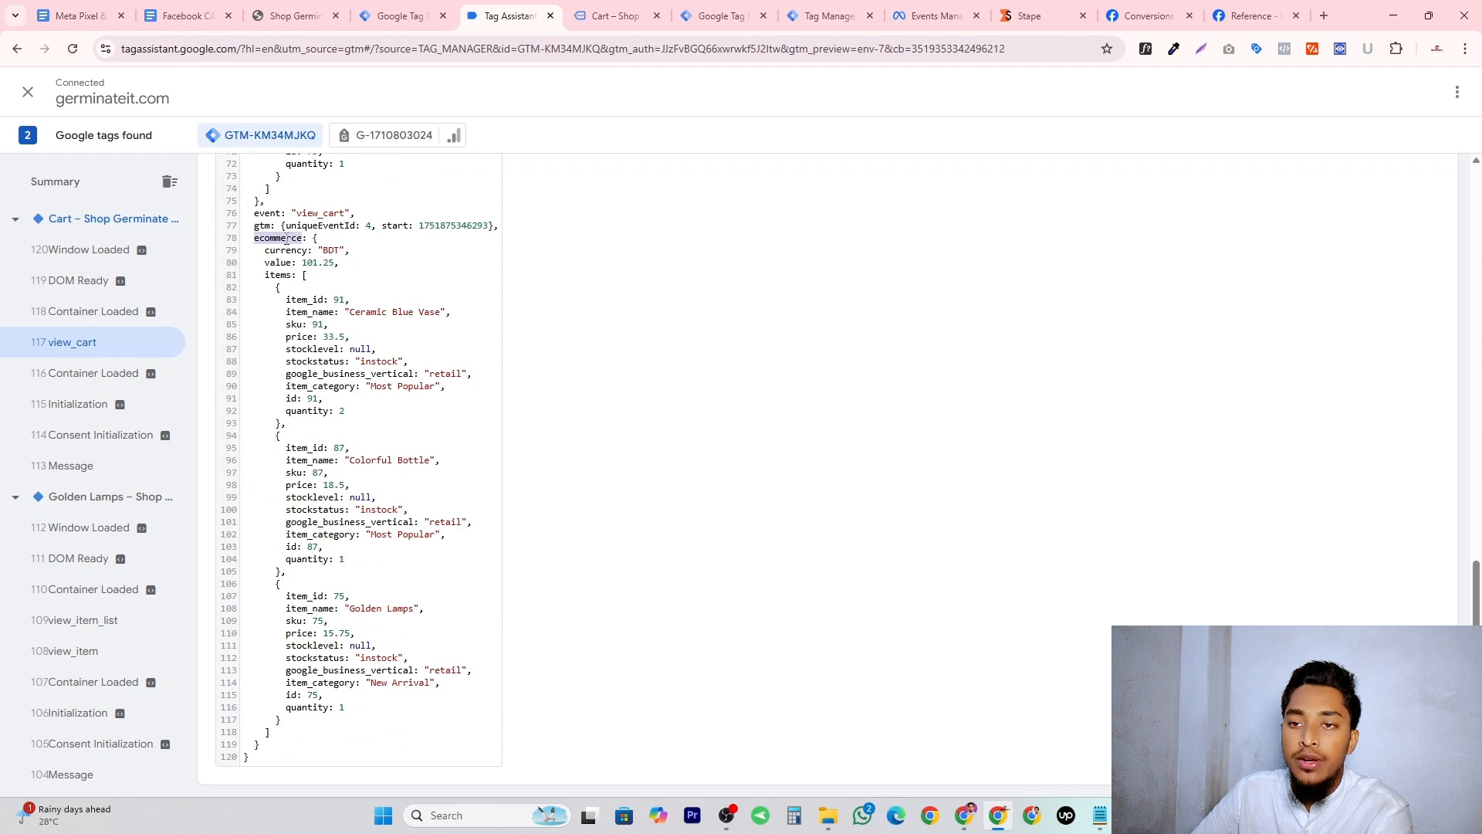
pyautogui.click(287, 240)
pyautogui.doubleClick(285, 250)
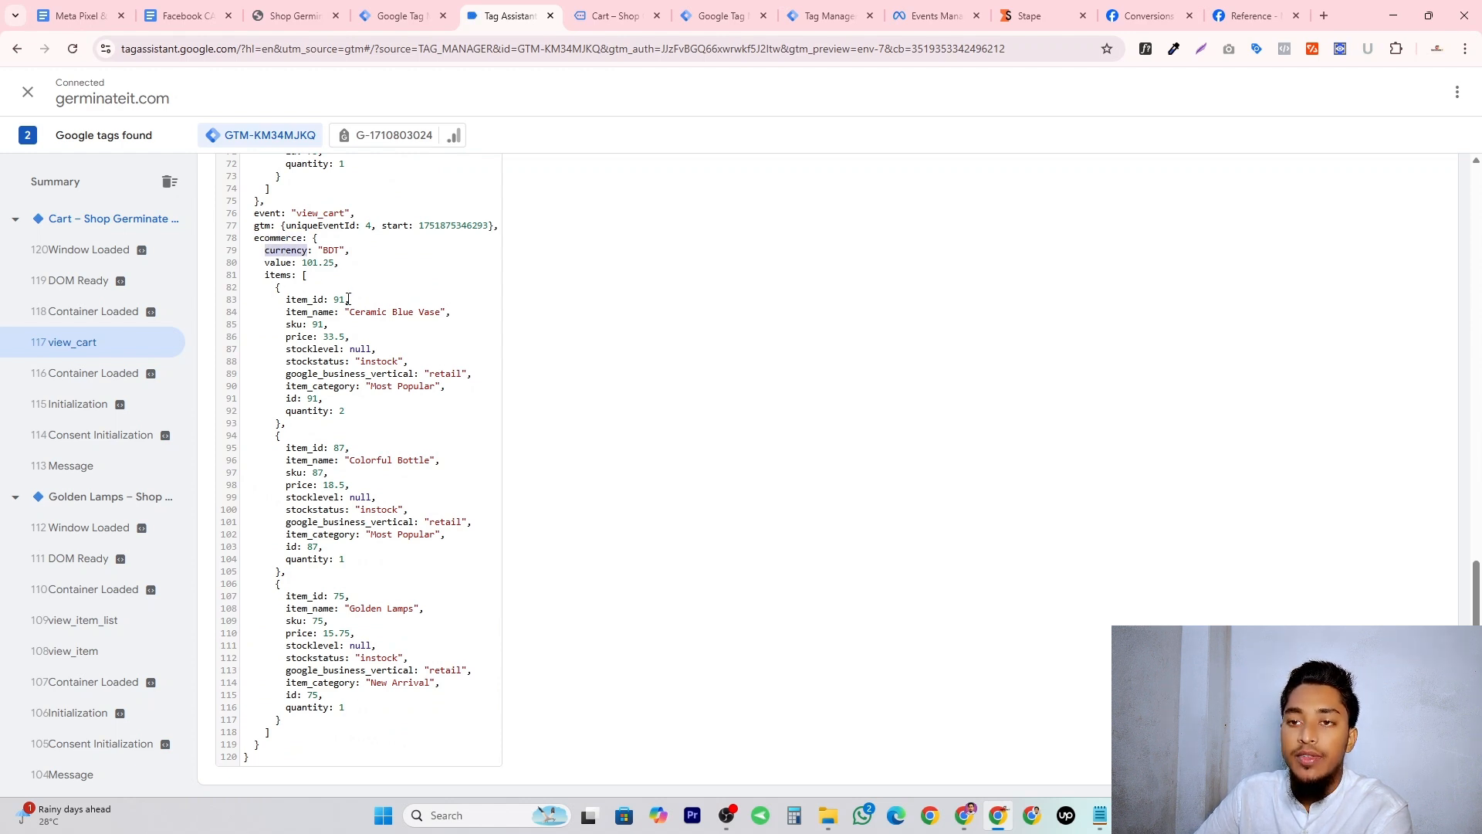
# Compare the ecommerce value of the view_cart event with the individual prices of the listed items.
pyautogui.moveTo(264, 265); pyautogui.dragTo(298, 264)
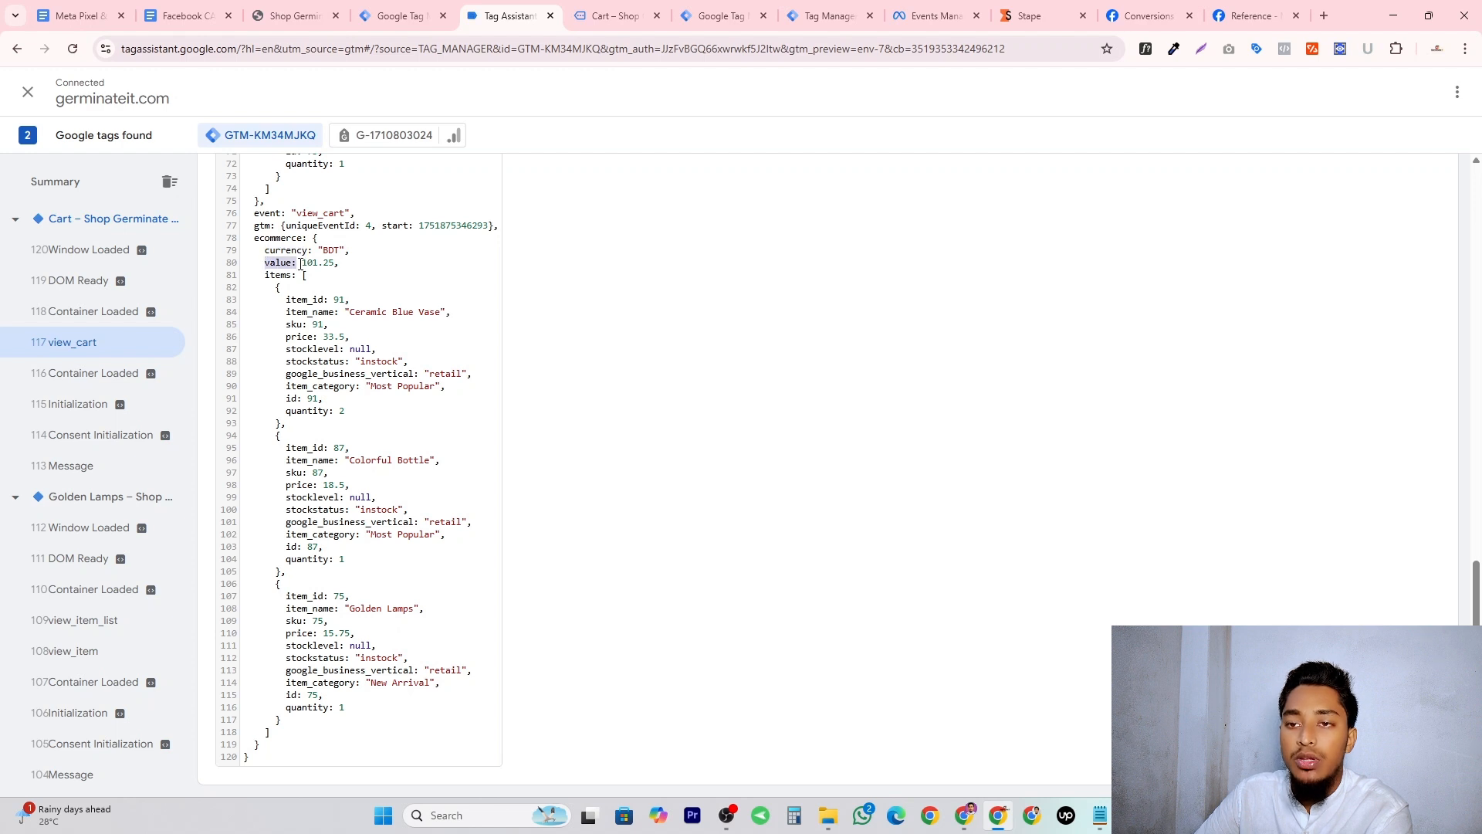
pyautogui.click(299, 264)
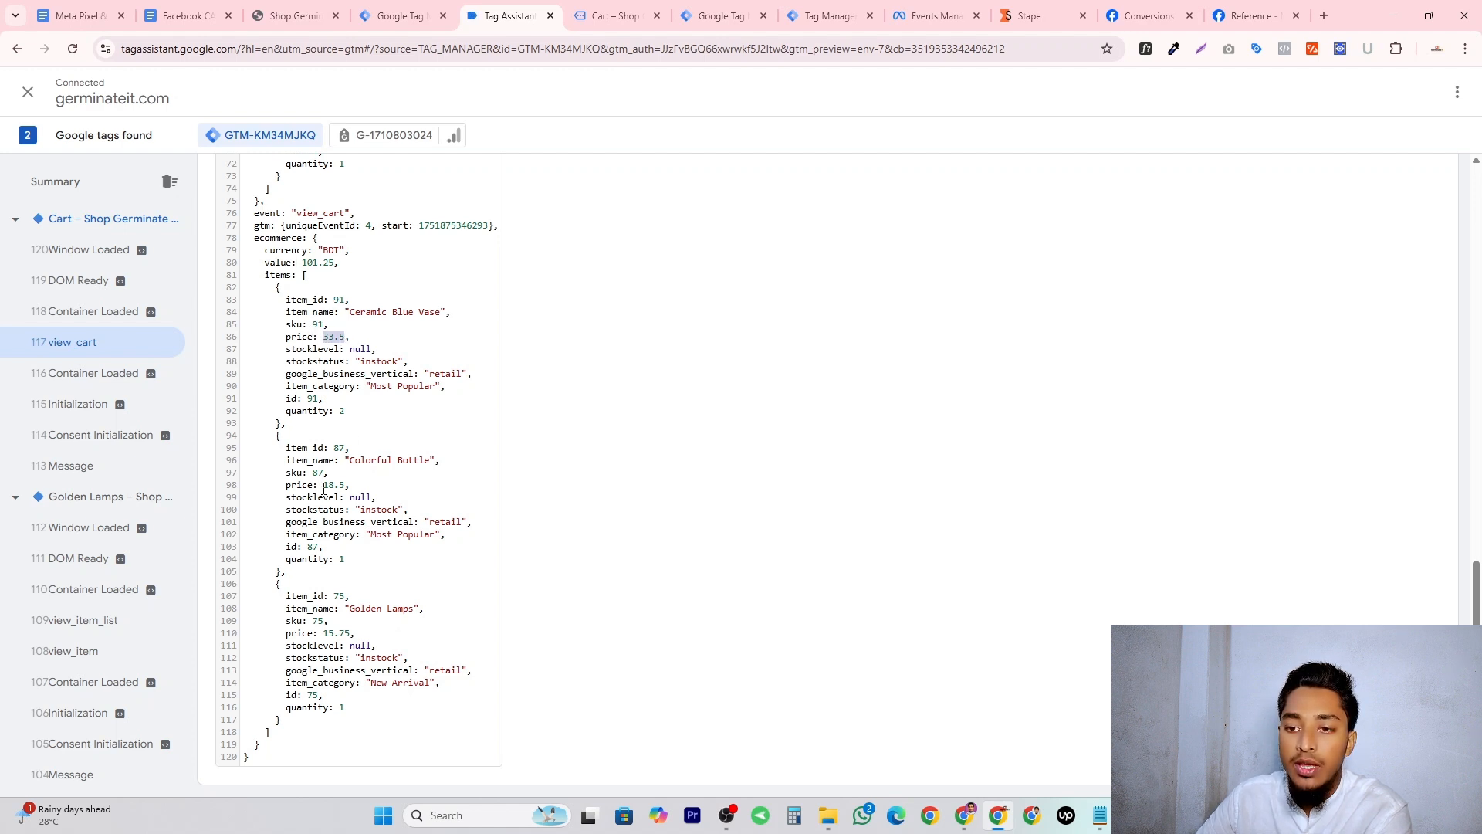
pyautogui.moveTo(324, 486); pyautogui.dragTo(331, 489)
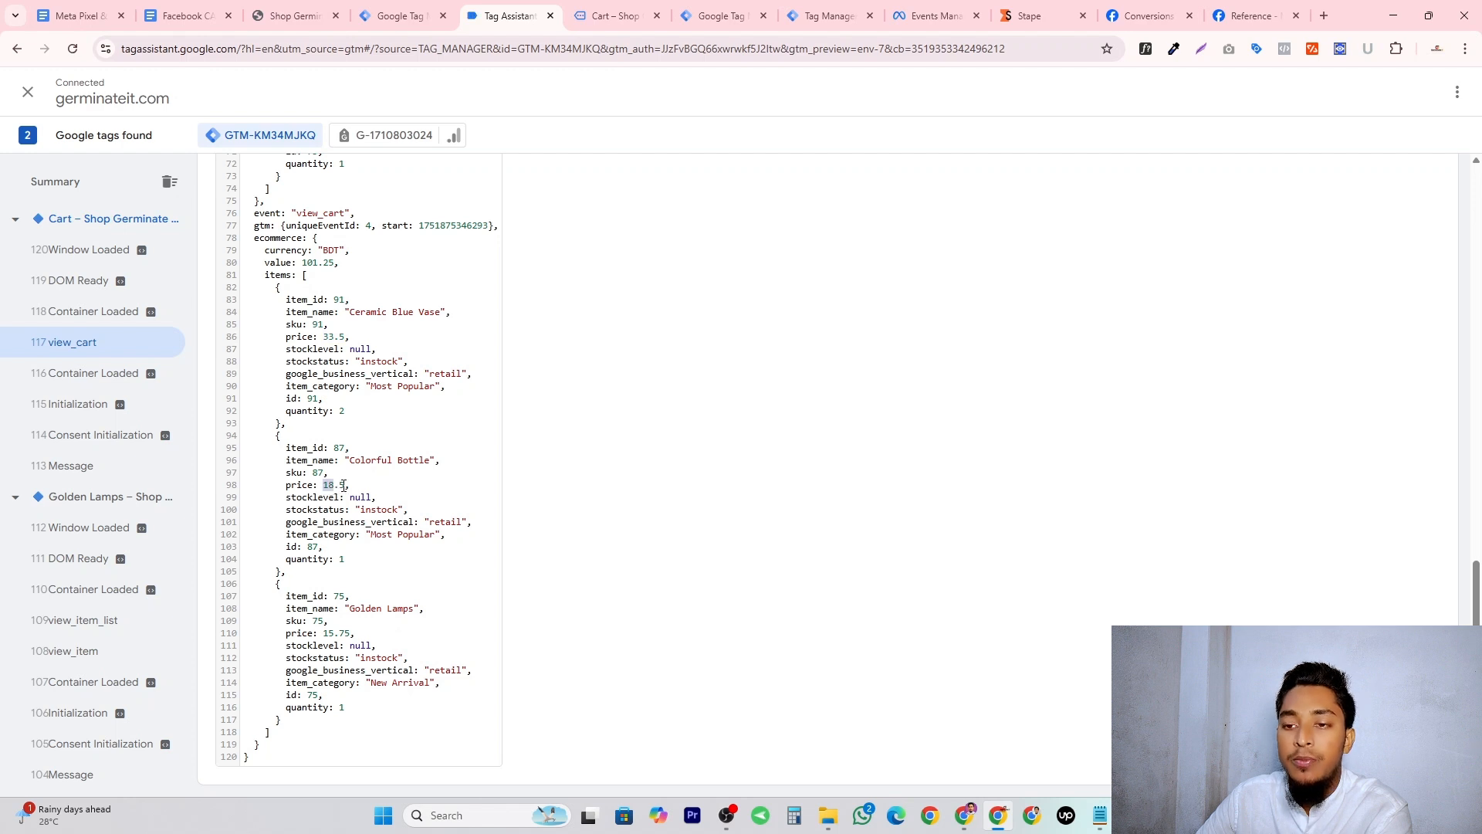
pyautogui.click(344, 485)
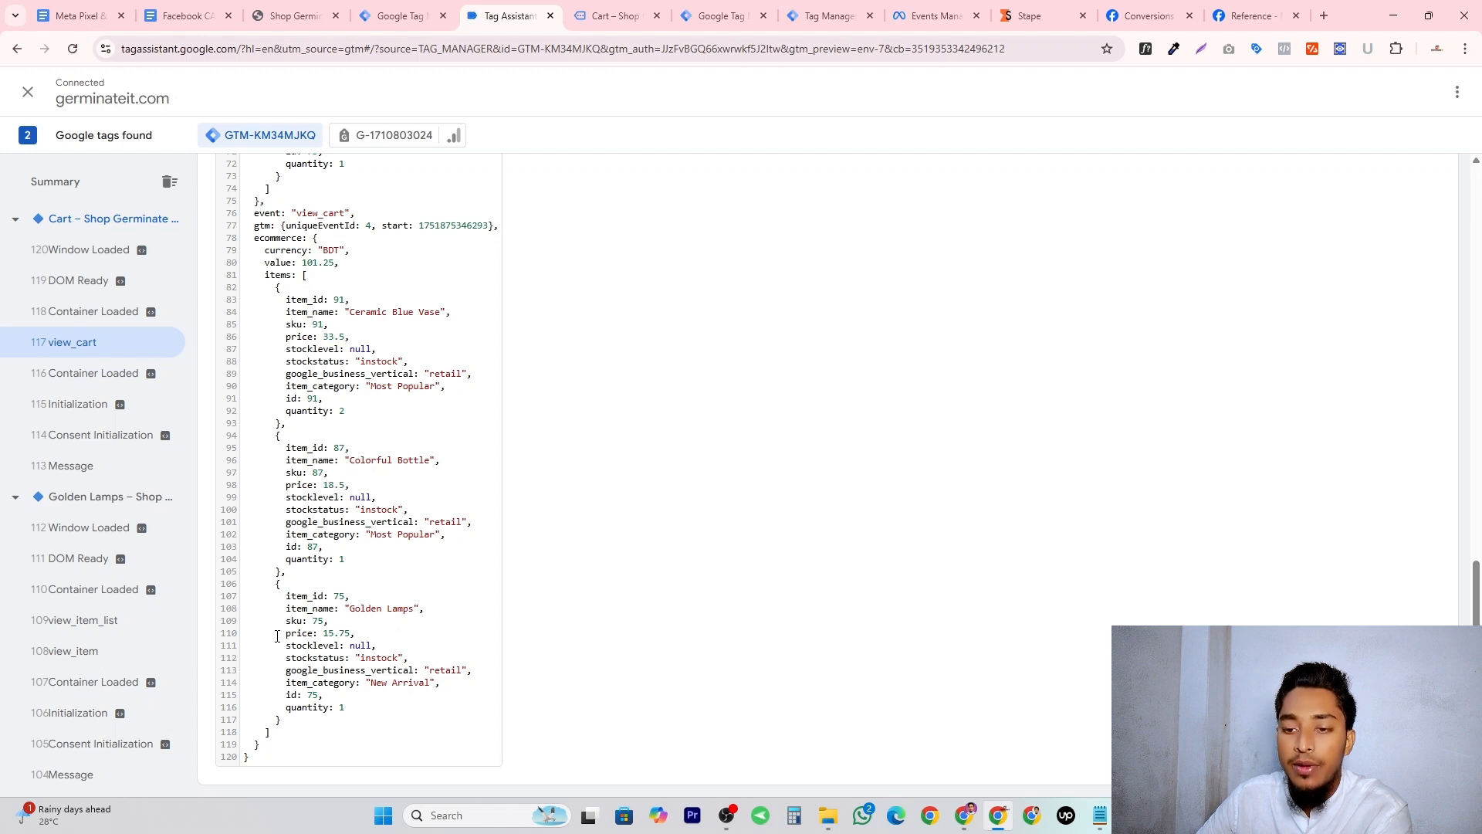
pyautogui.moveTo(323, 634); pyautogui.dragTo(342, 633)
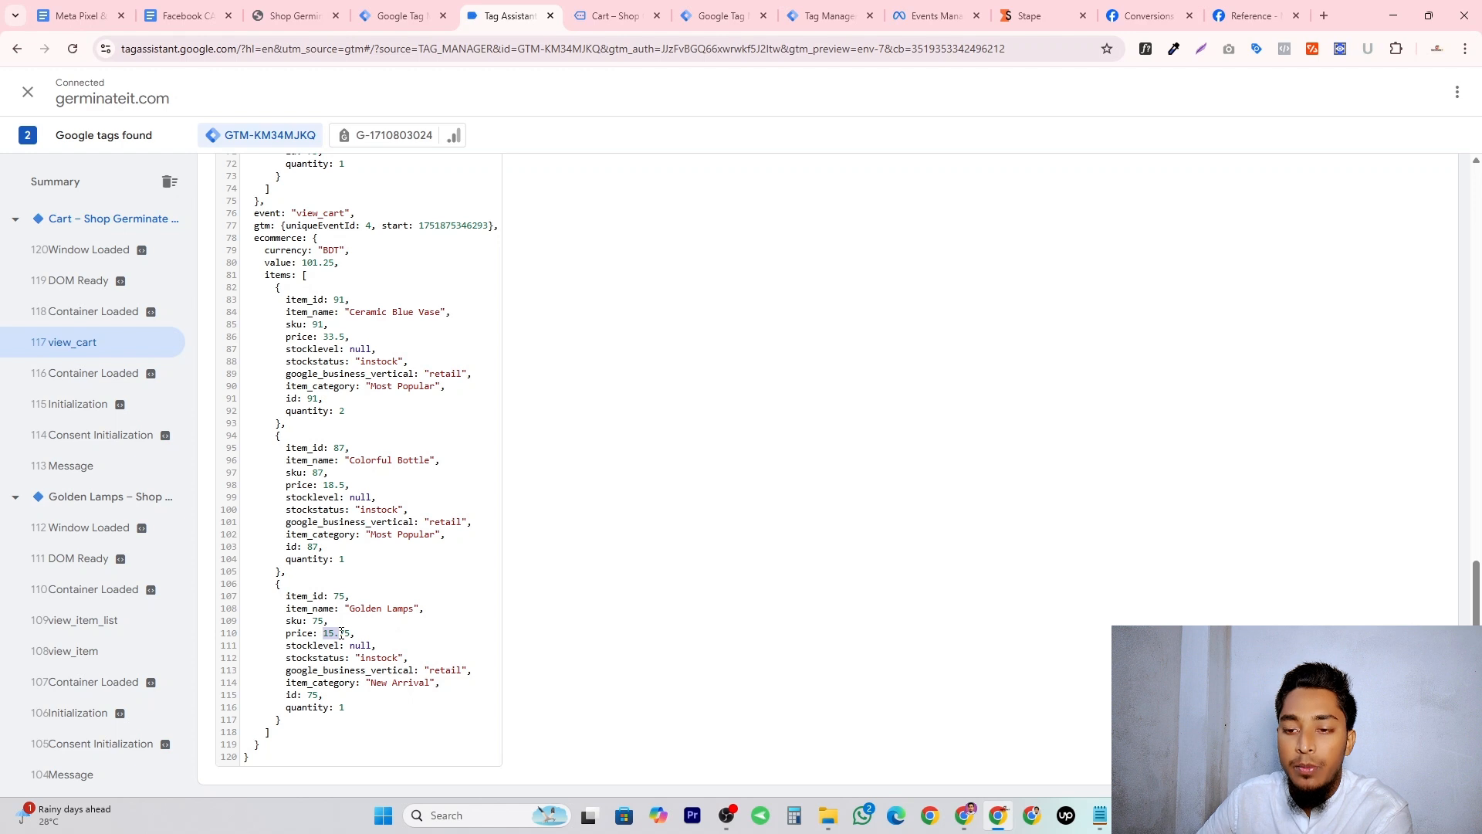
pyautogui.click(343, 632)
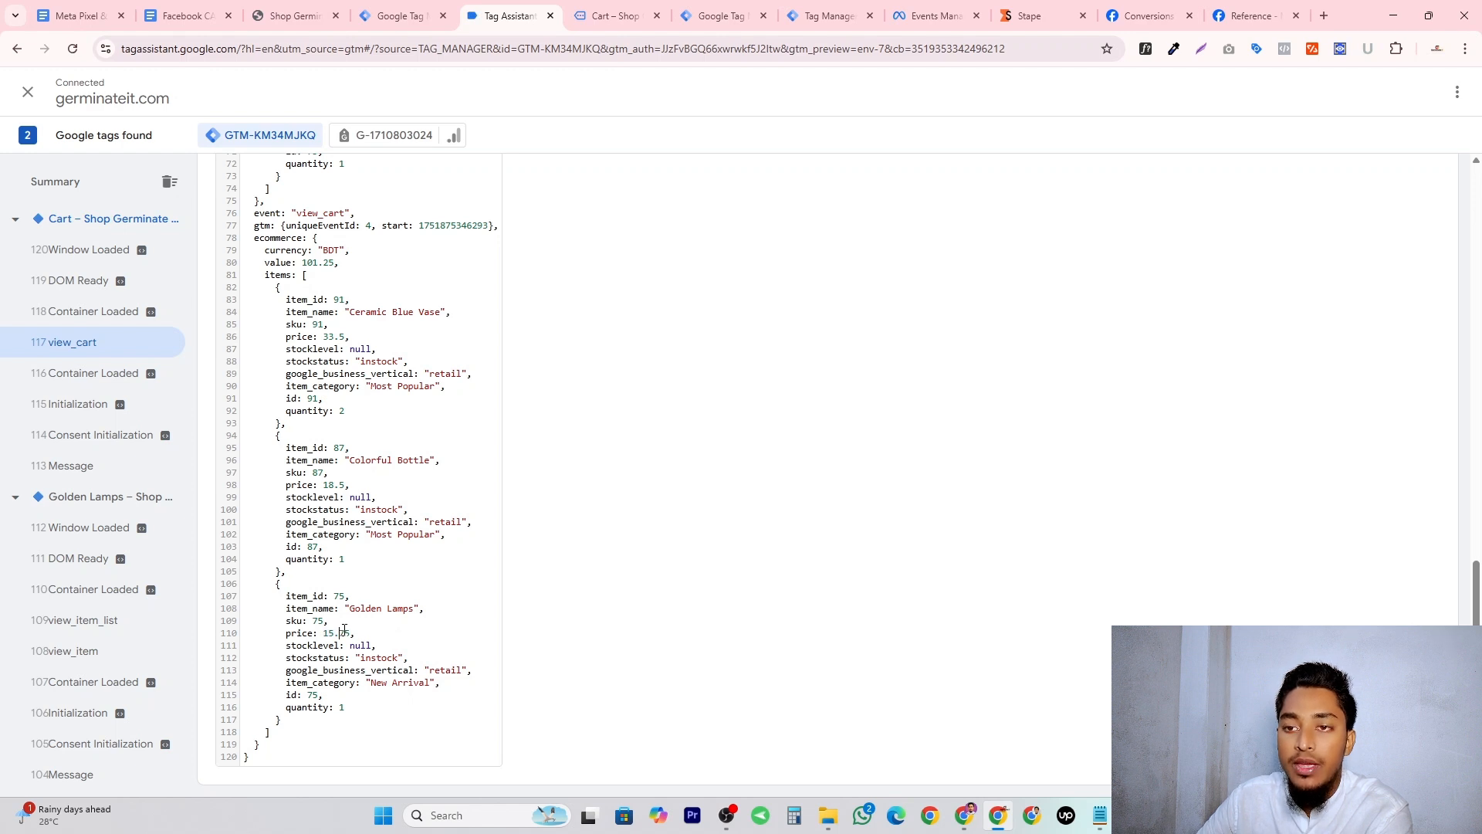
pyautogui.moveTo(302, 263); pyautogui.dragTo(318, 264)
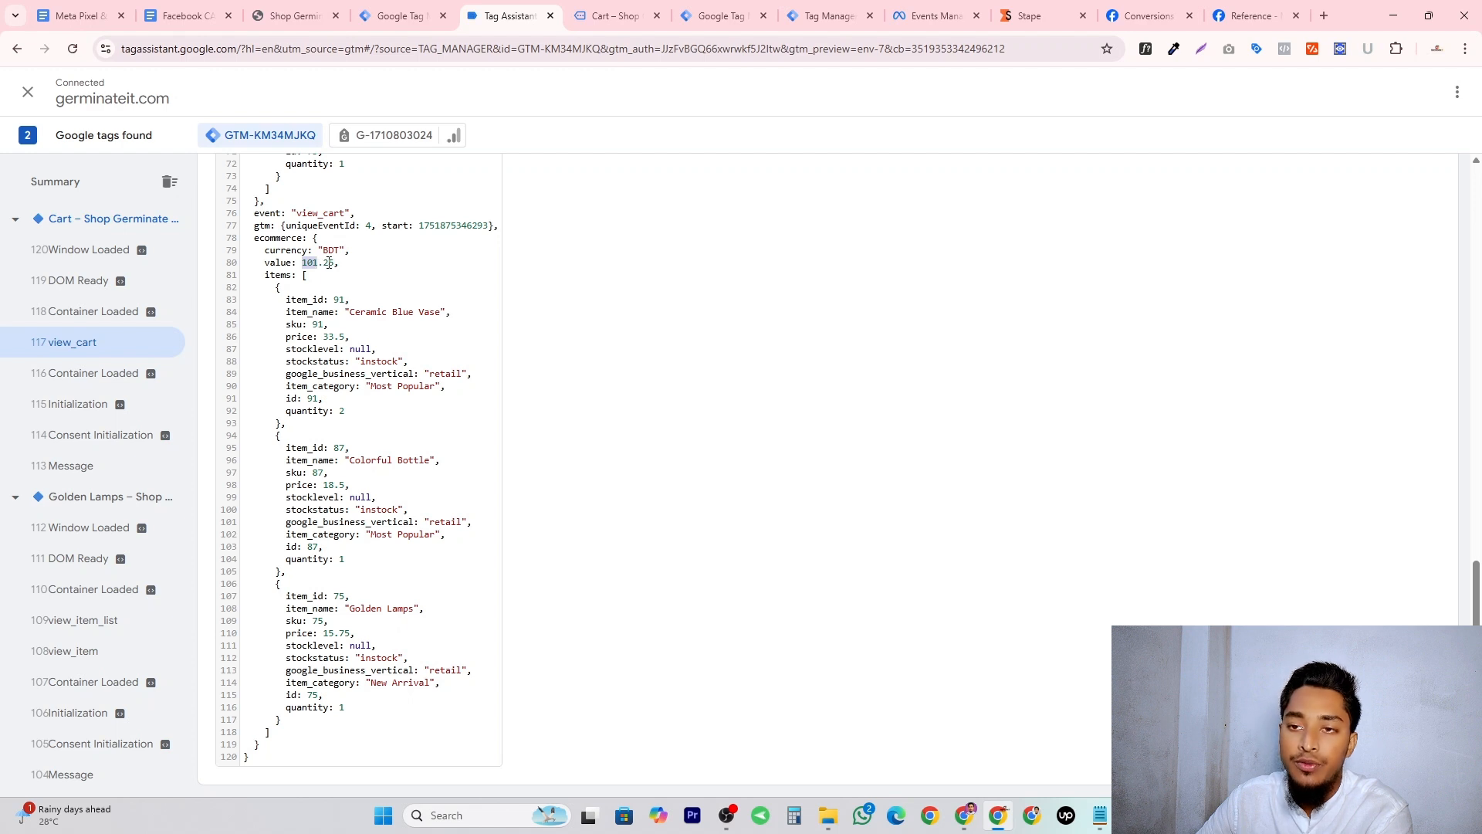
# Examine the value, currency and items array in the ecommerce object of the view_cart event.
pyautogui.doubleClick(288, 263)
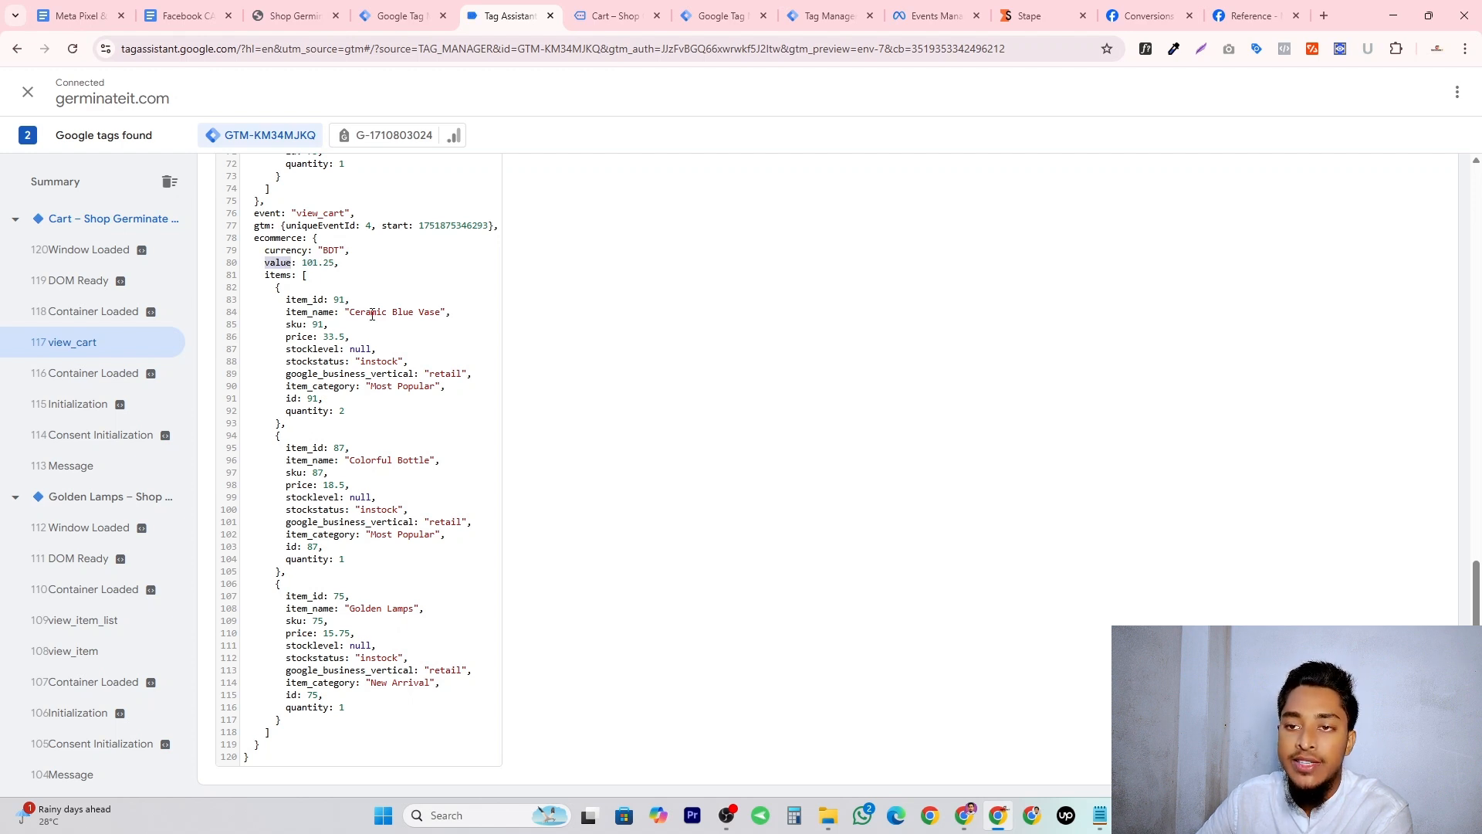
pyautogui.doubleClick(283, 251)
pyautogui.doubleClick(279, 272)
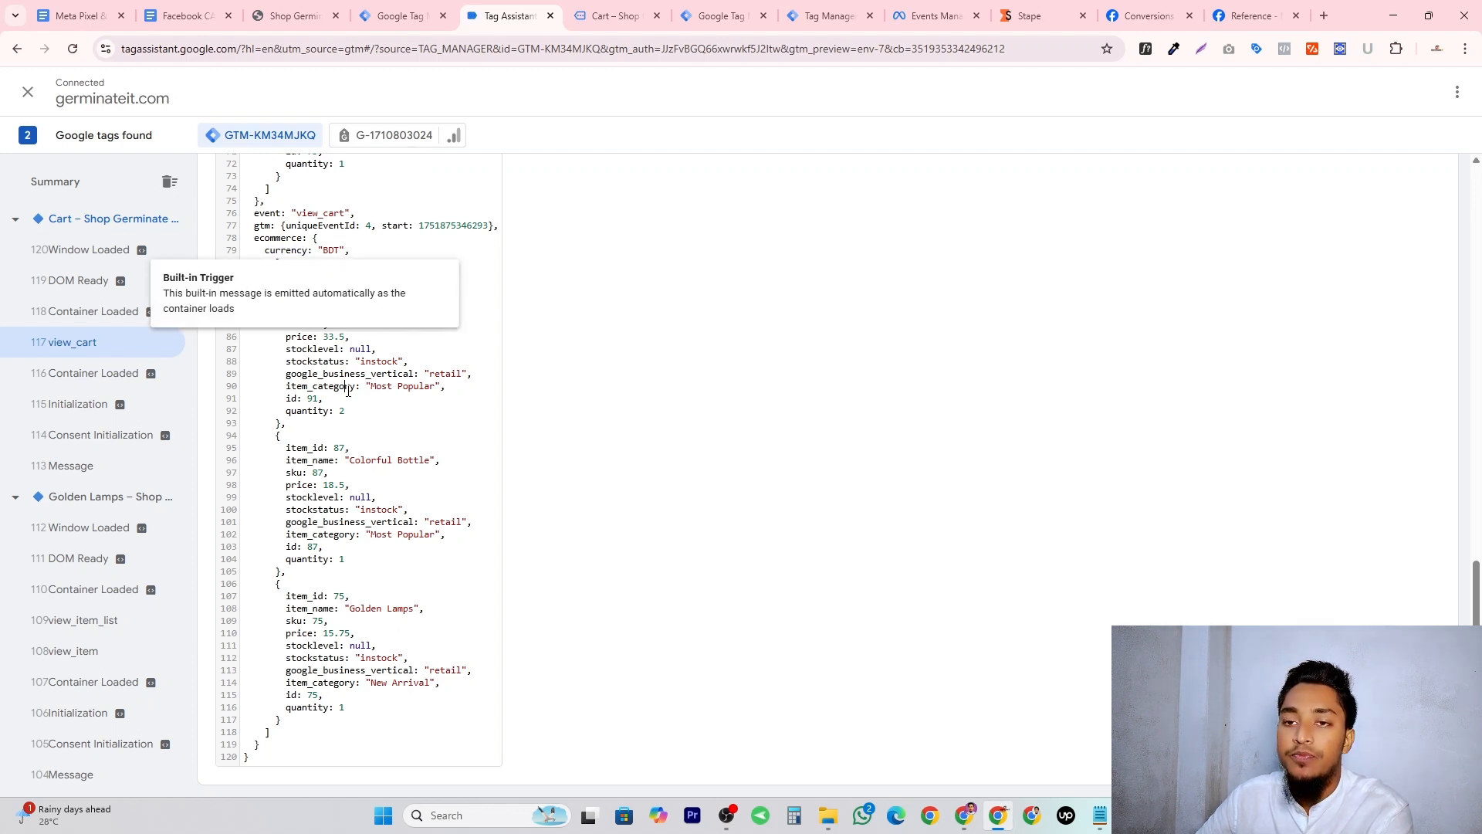
pyautogui.click(285, 279)
pyautogui.moveTo(295, 288); pyautogui.dragTo(380, 754)
pyautogui.click(385, 725)
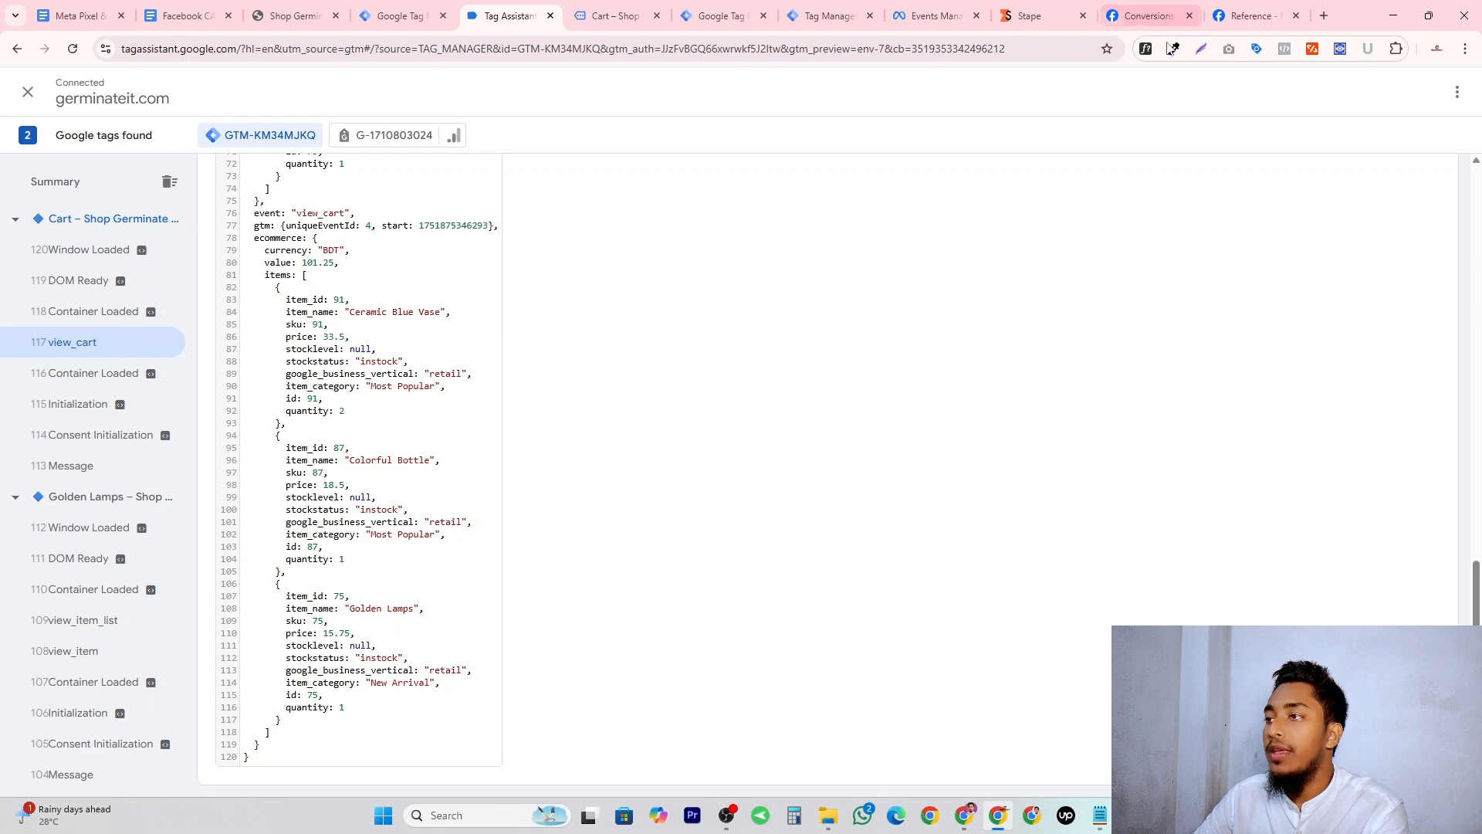
# Look up the InitiateCheckout object properties, especially content_ids, in the Meta Pixel reference.
pyautogui.click(1219, 10)
pyautogui.scroll(-3, 771, 506)
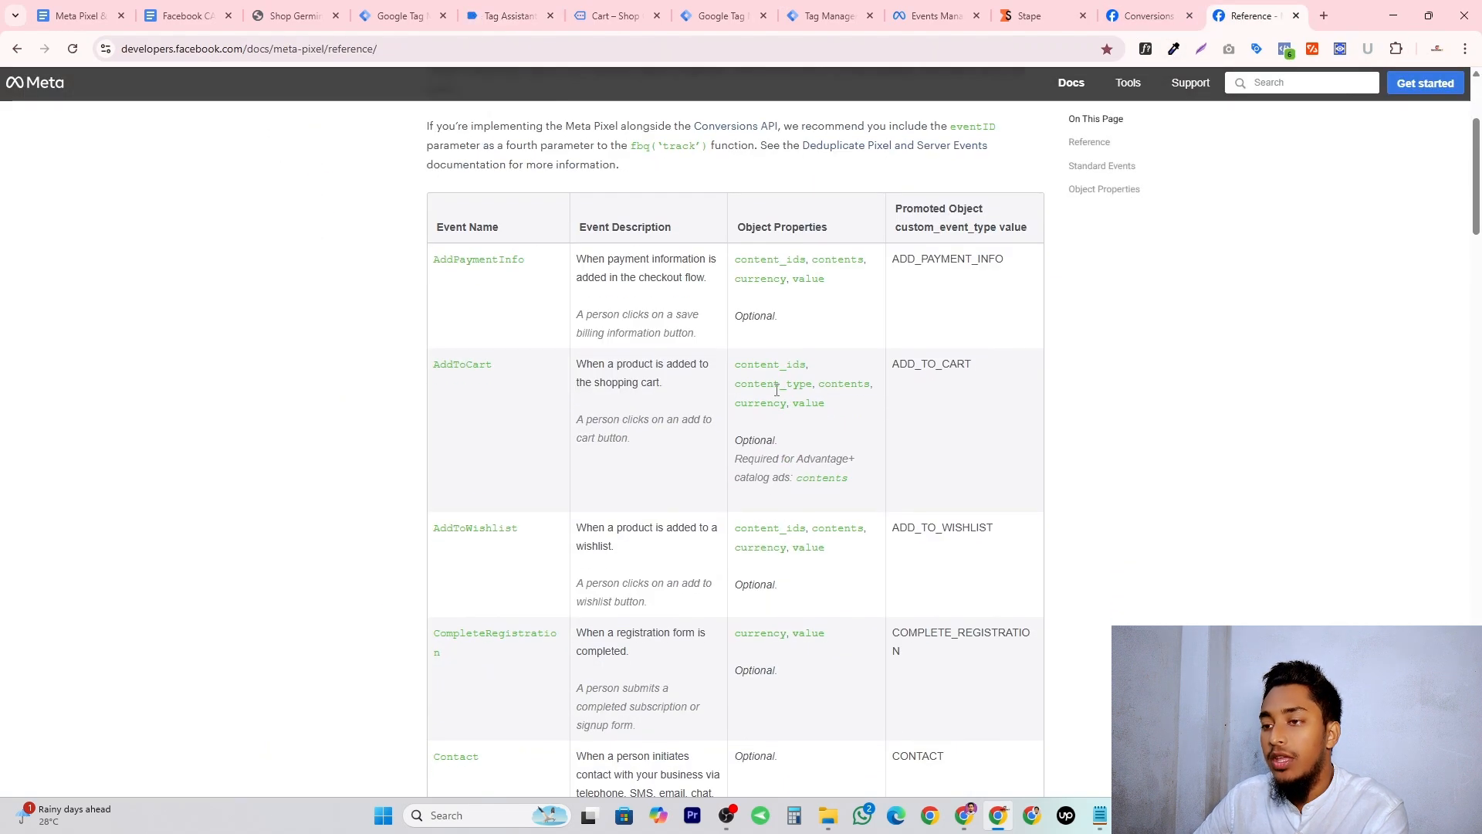
pyautogui.scroll(-8, 569, 433)
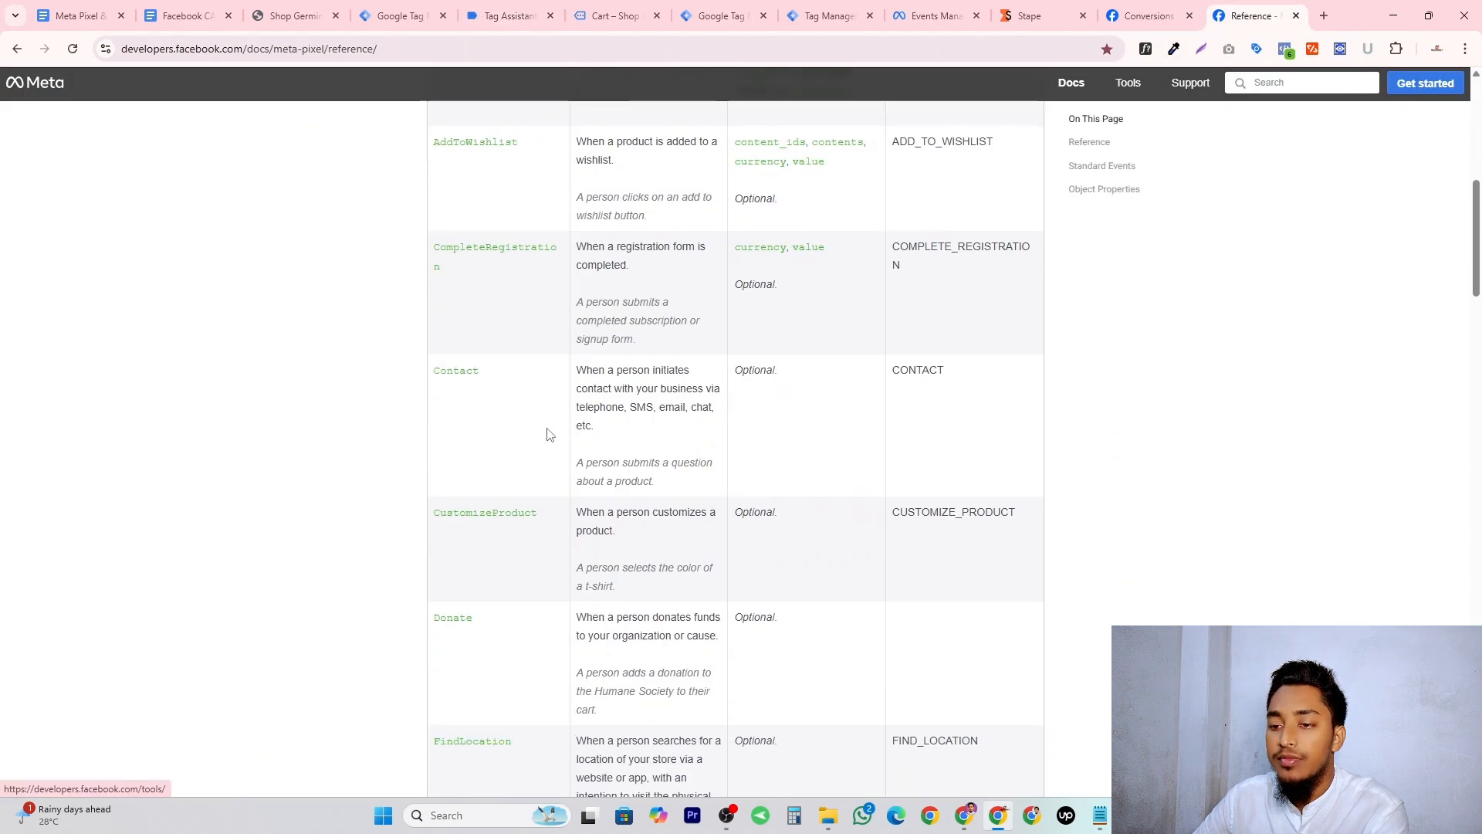
pyautogui.scroll(-4, 494, 424)
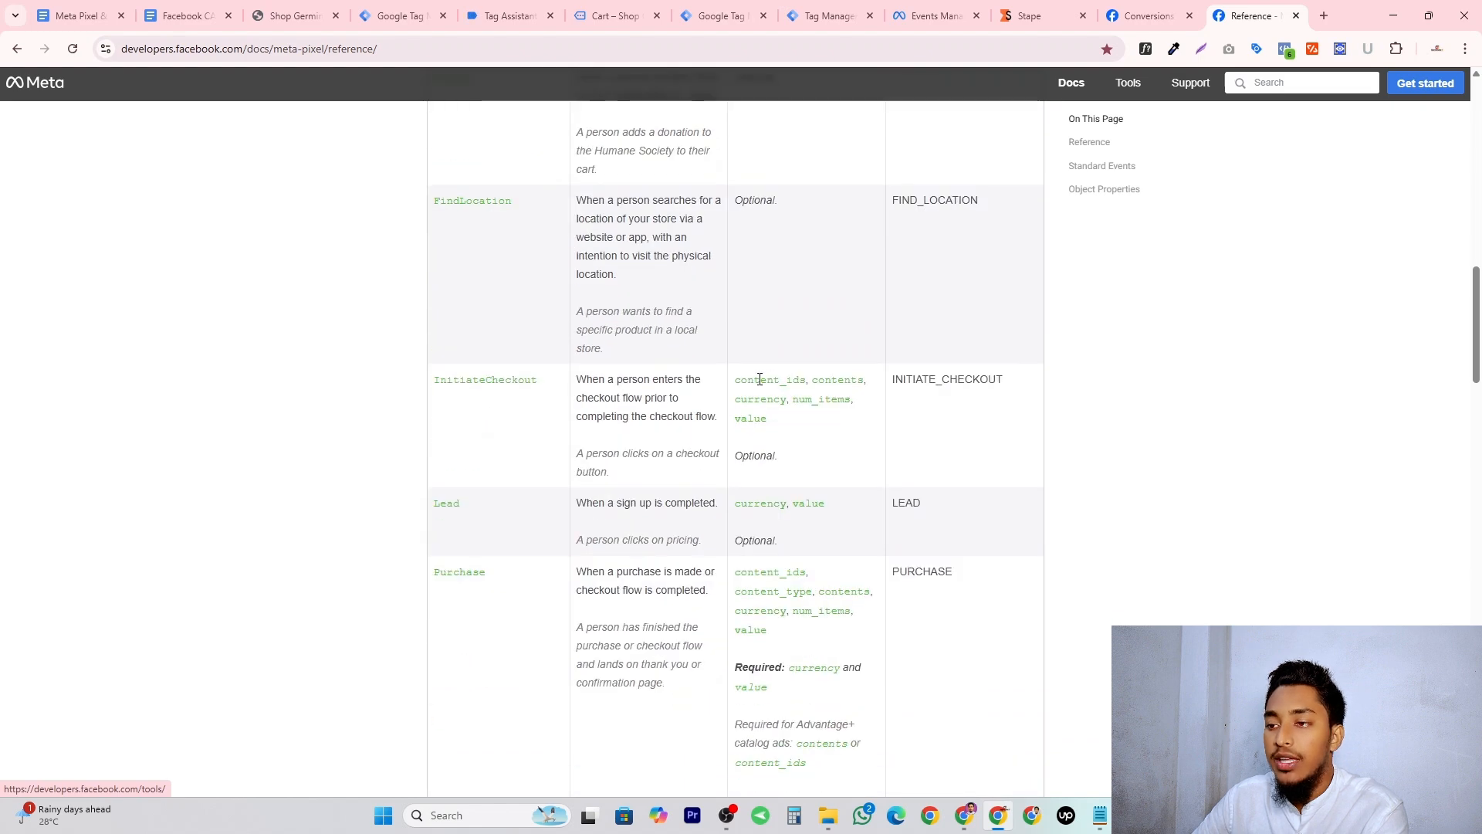
pyautogui.moveTo(737, 383); pyautogui.dragTo(805, 379)
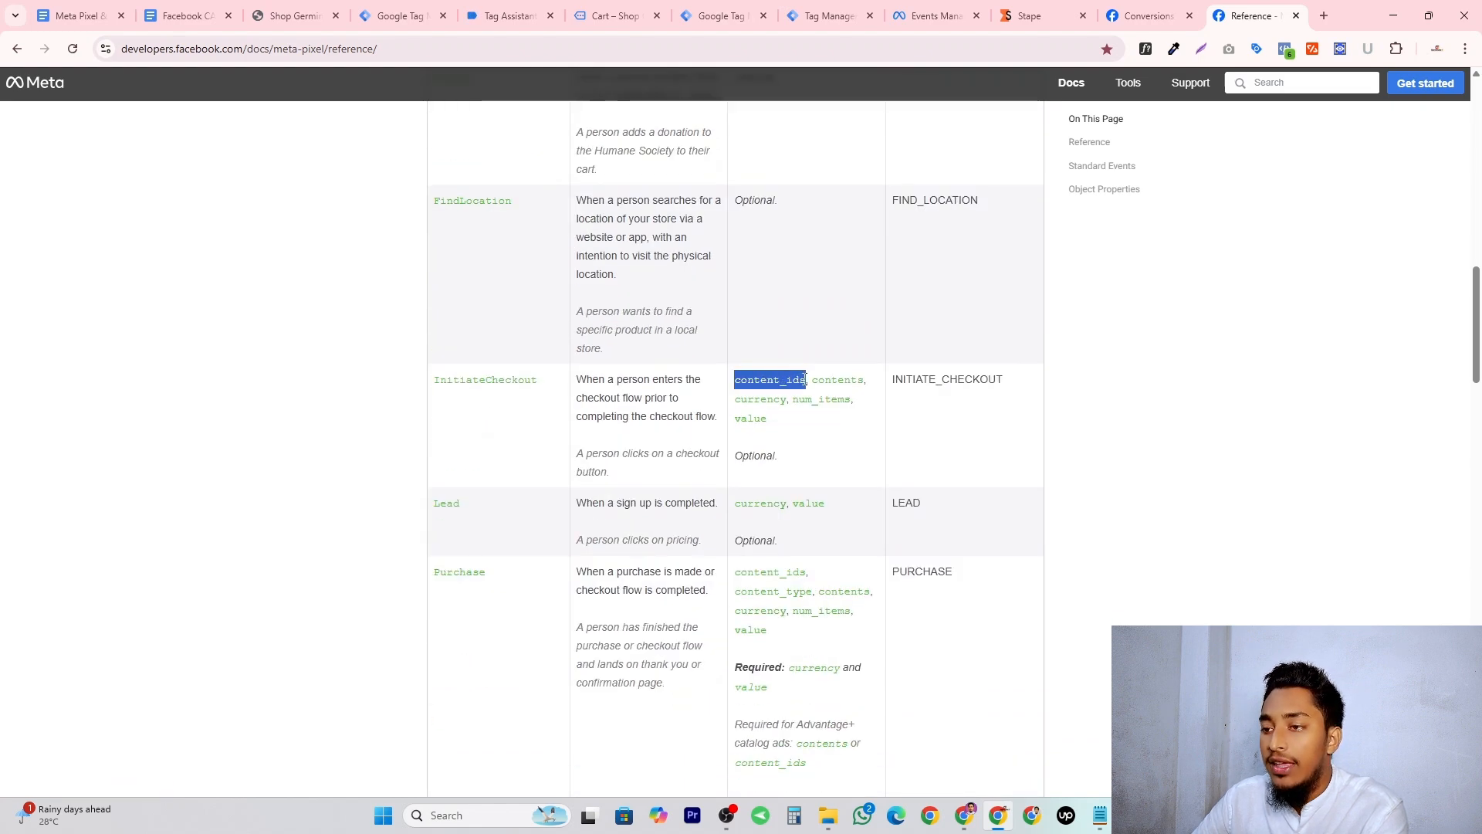
pyautogui.click(807, 379)
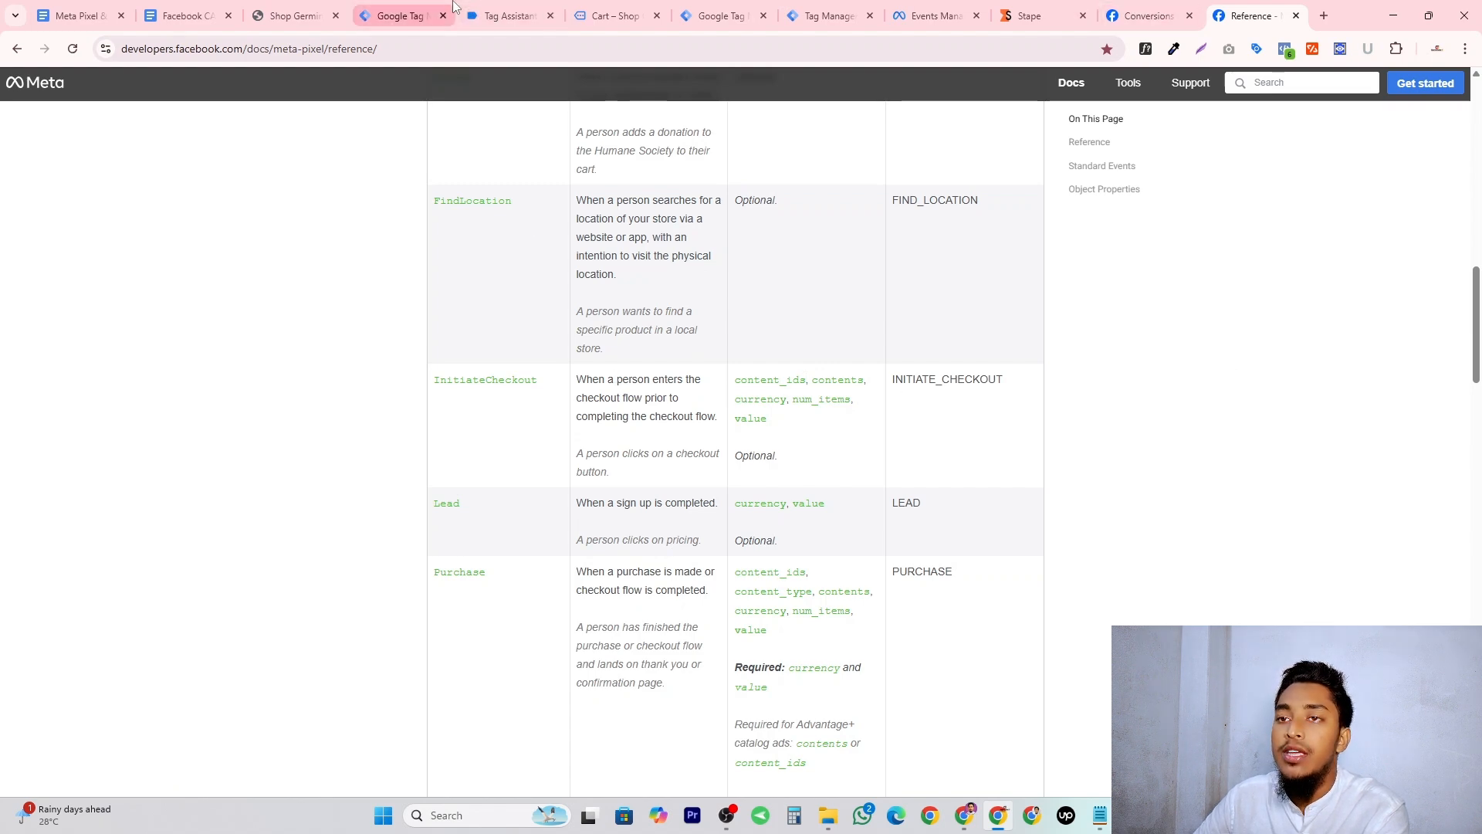
# Return to Tag Assistant and examine the item_id of each of the three products in the view_cart items array.
pyautogui.click(506, 15)
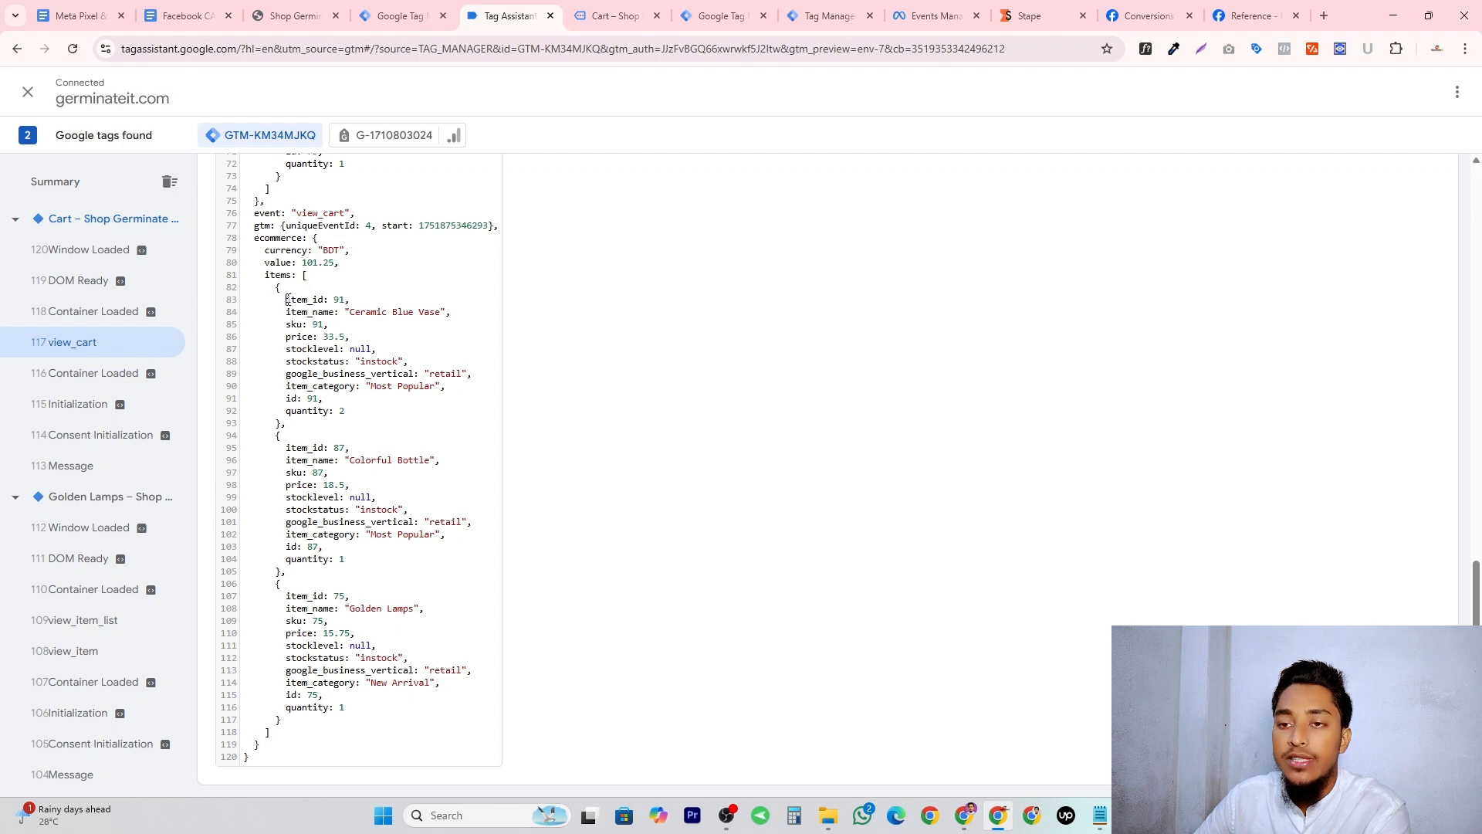
pyautogui.moveTo(287, 300); pyautogui.dragTo(325, 299)
pyautogui.click(325, 299)
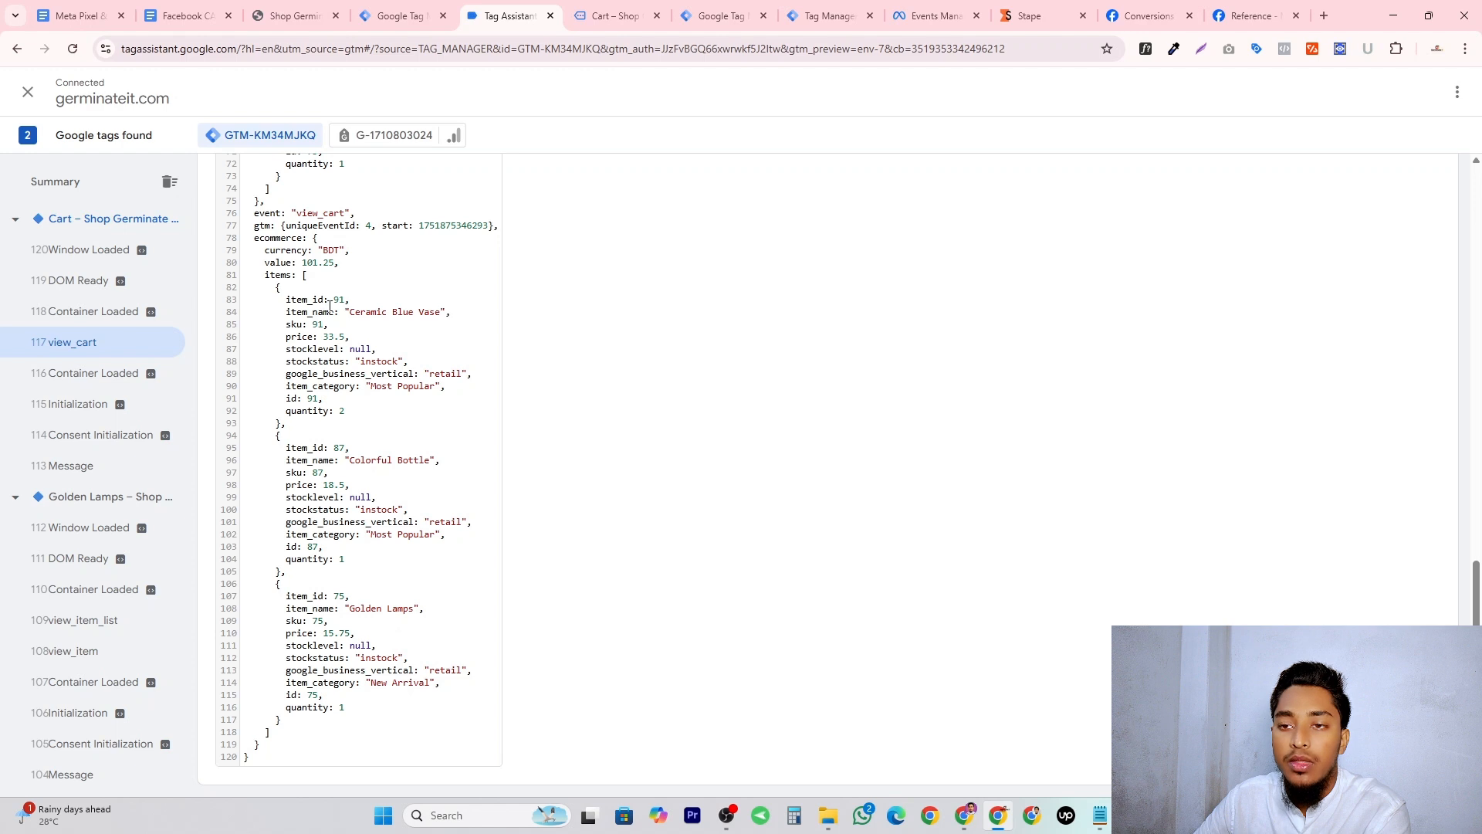
pyautogui.moveTo(334, 300); pyautogui.dragTo(356, 299)
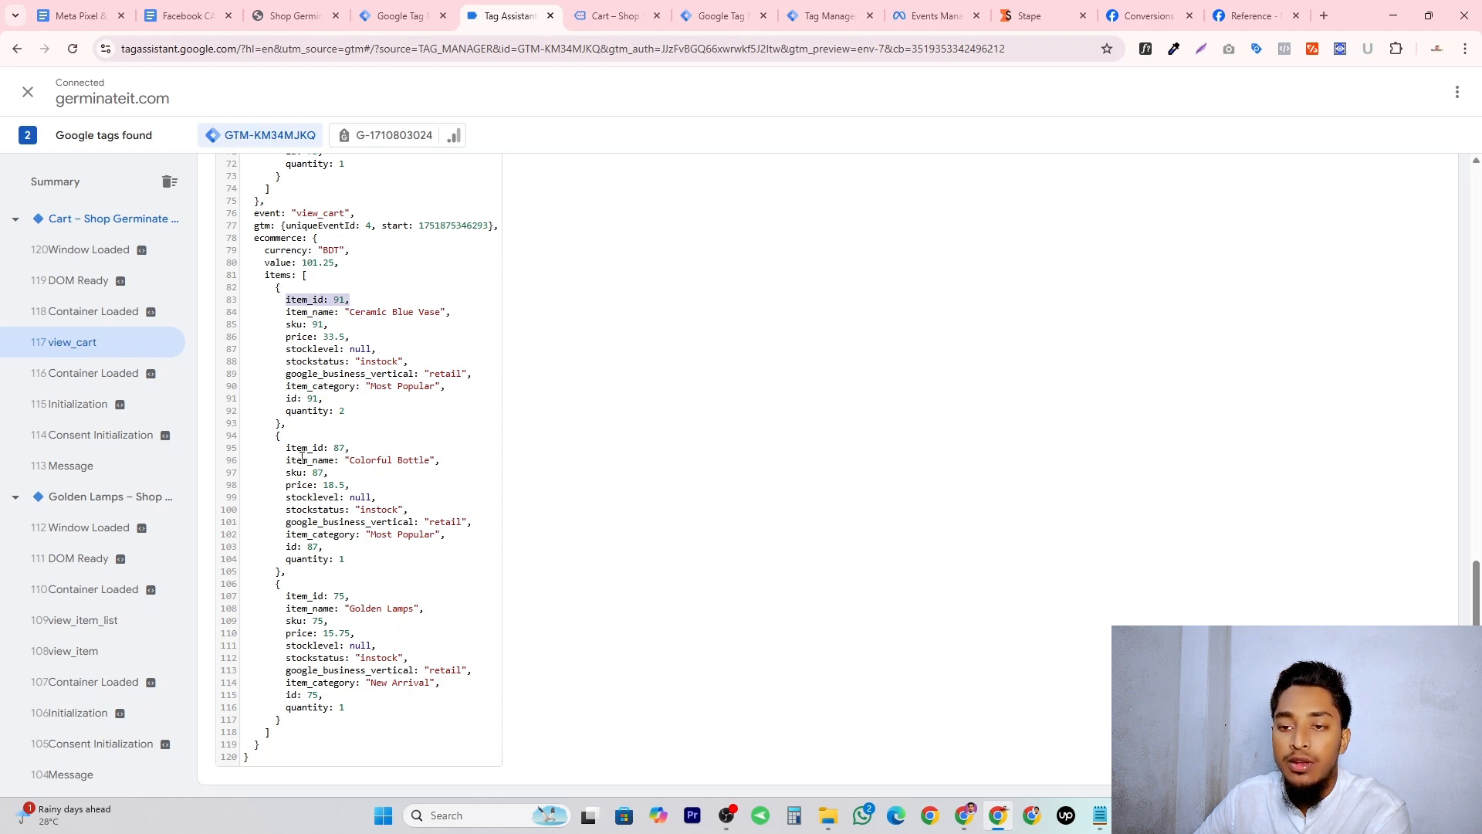
pyautogui.moveTo(280, 447); pyautogui.dragTo(351, 448)
pyautogui.click(351, 448)
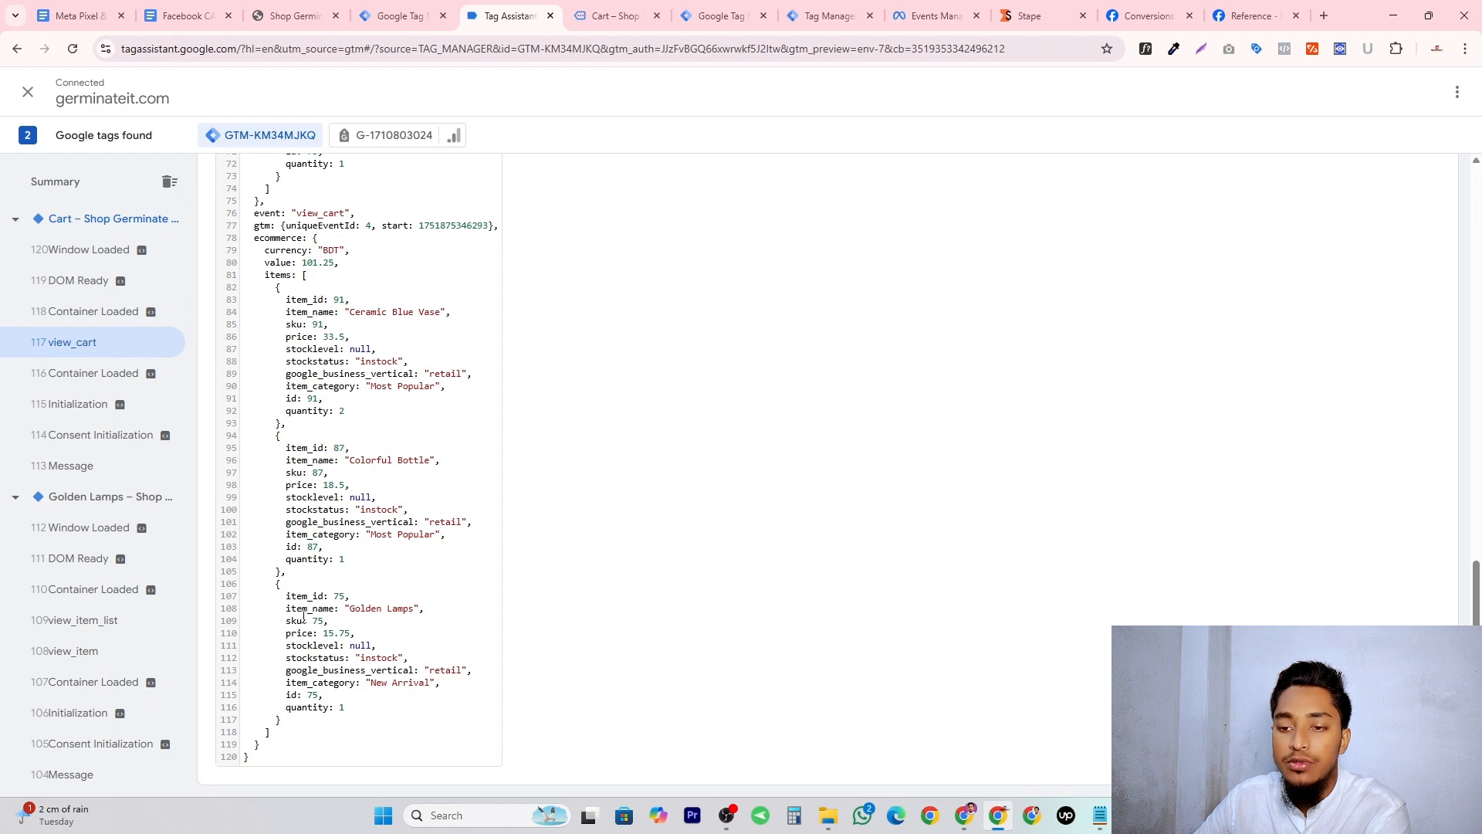
pyautogui.moveTo(287, 598); pyautogui.dragTo(350, 596)
pyautogui.click(348, 594)
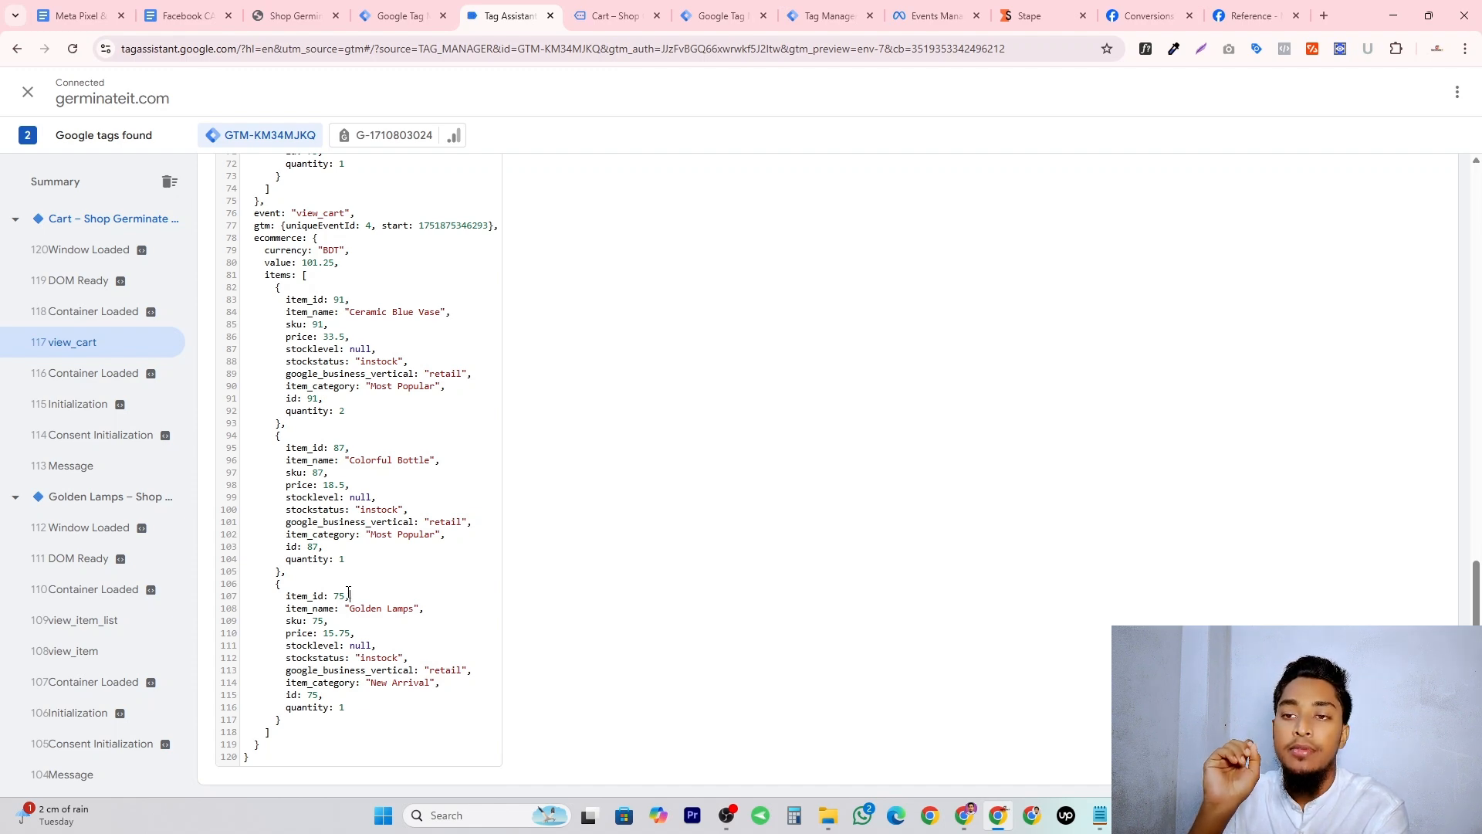
# Start a new user-defined variable of type Custom JavaScript in the Web - Shop Germinate IT container of Tag Manager.
pyautogui.click(398, 15)
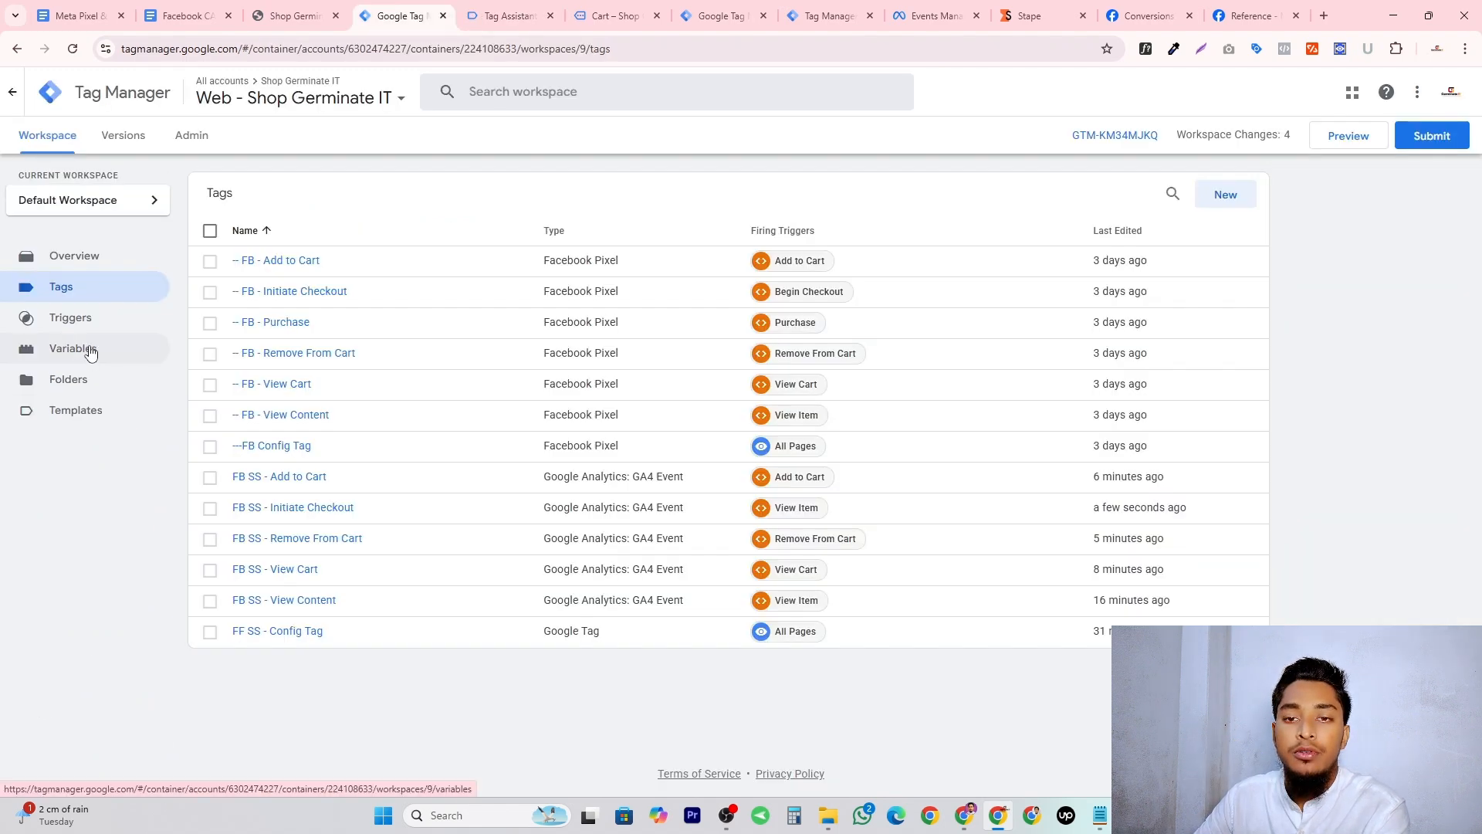
pyautogui.click(100, 353)
pyautogui.scroll(-8, 378, 354)
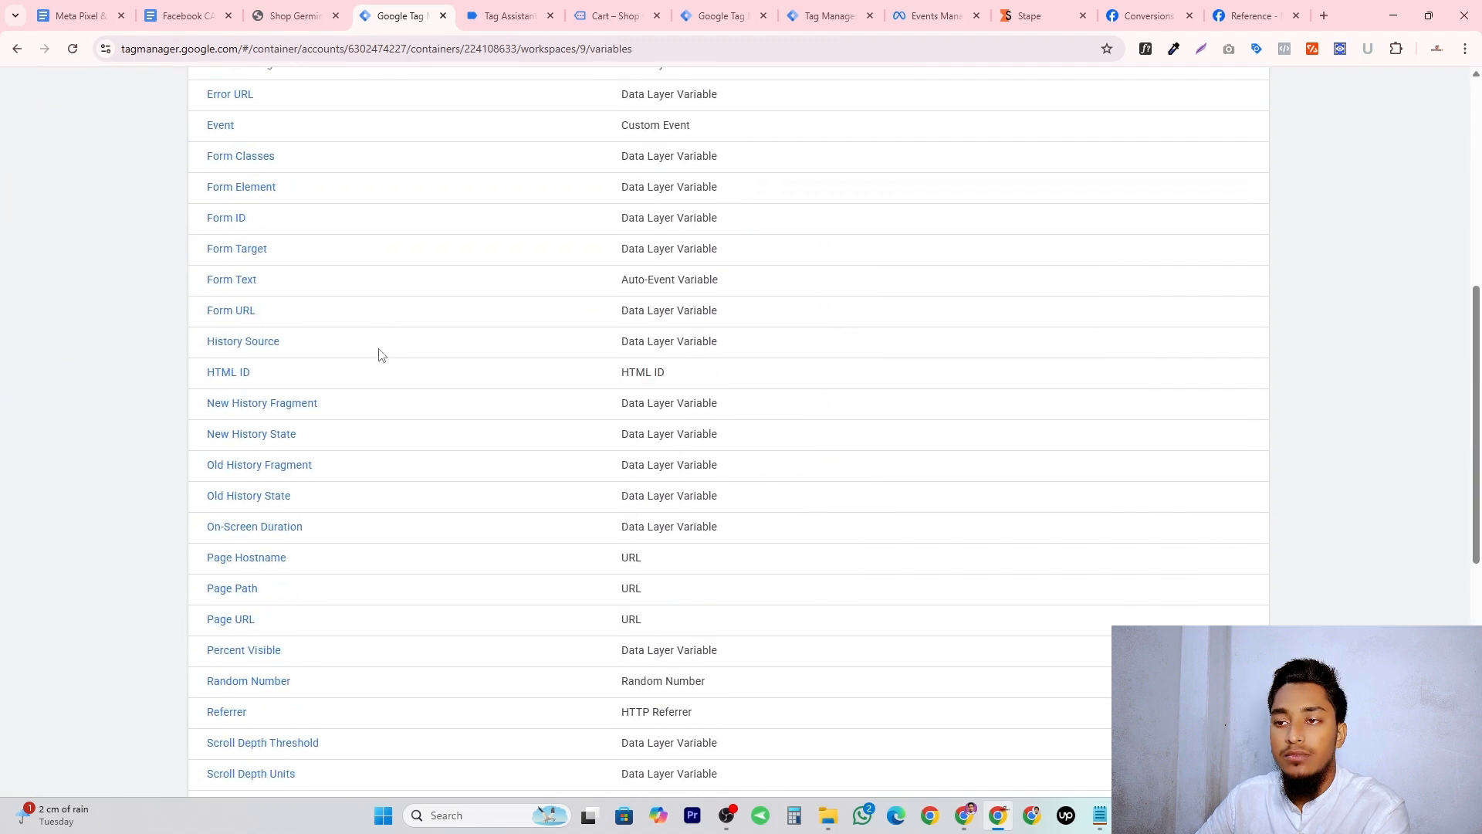
pyautogui.scroll(-7, 379, 355)
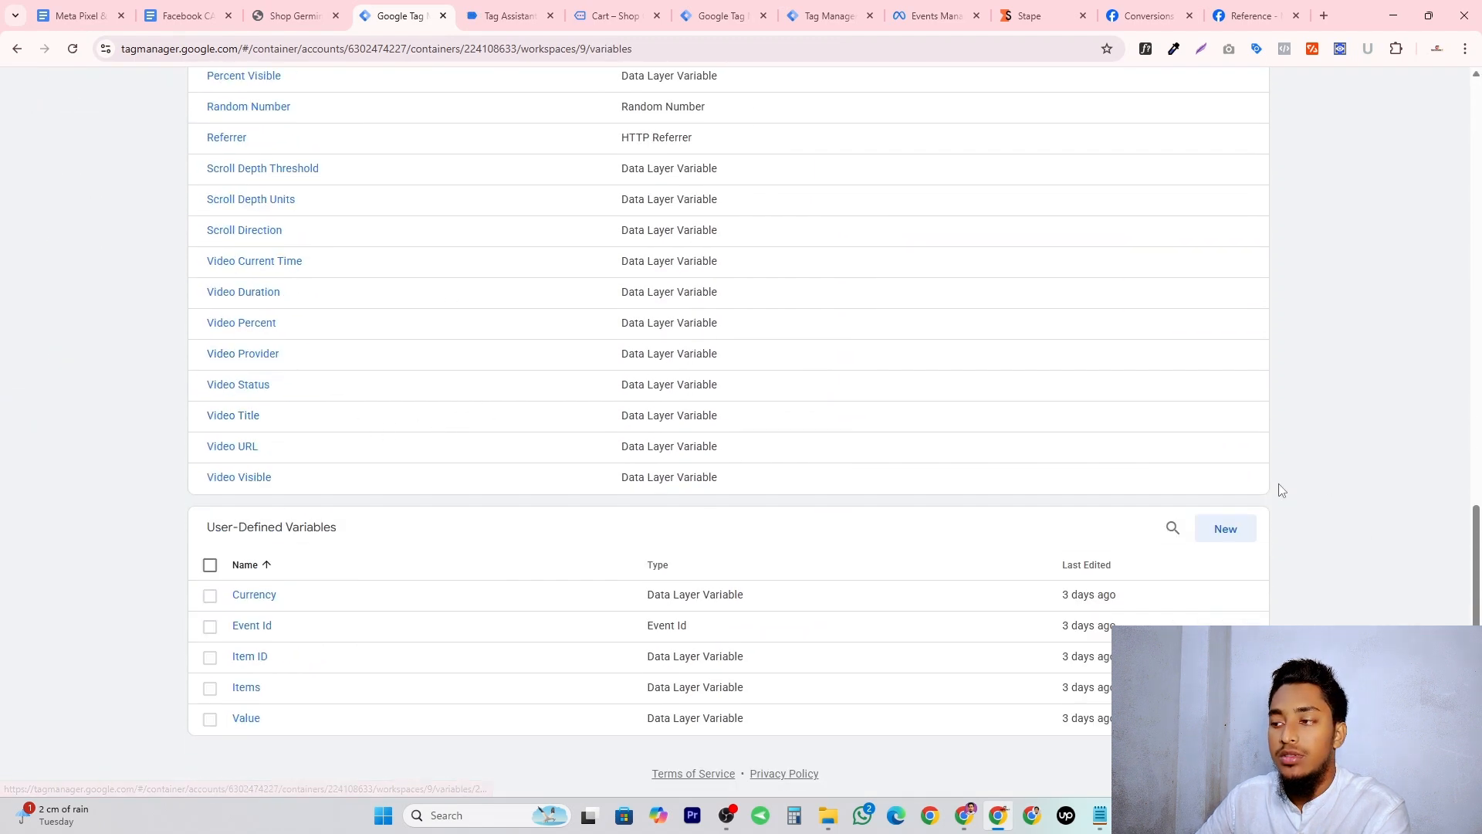
pyautogui.click(1225, 529)
pyautogui.click(901, 248)
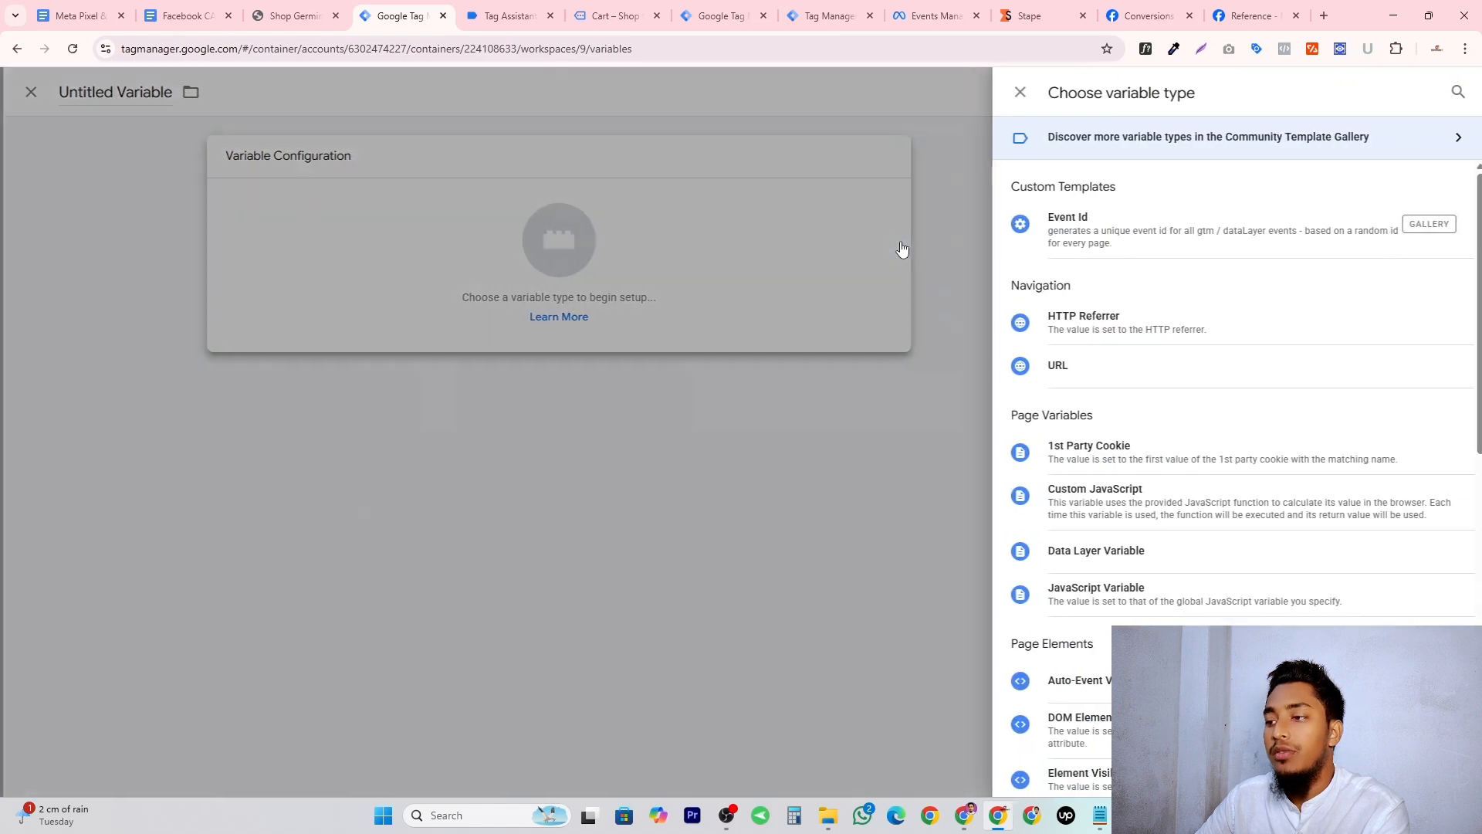
pyautogui.click(1208, 497)
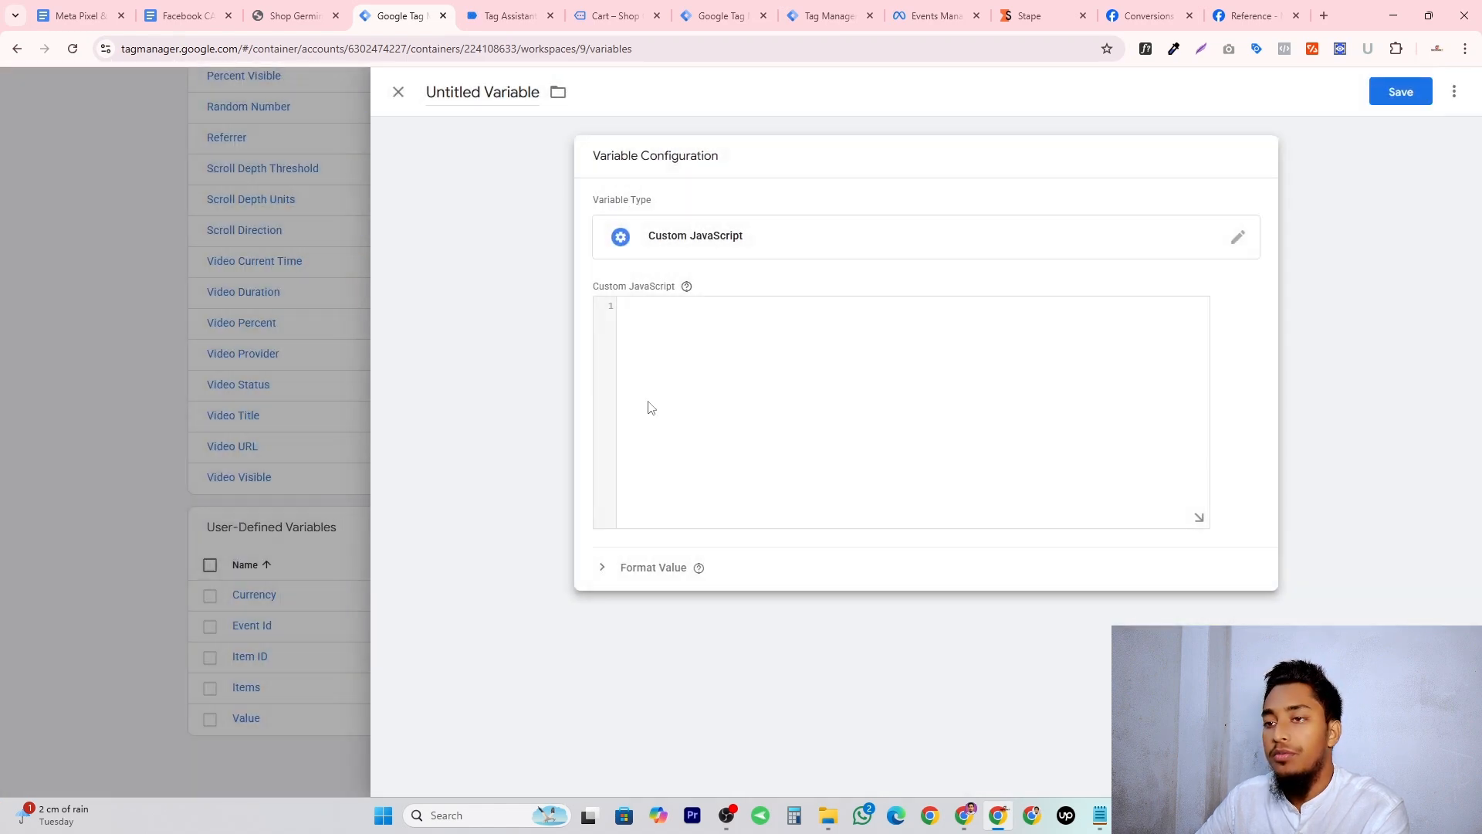
# Copy the cJS - FB - Multi Product ID function from the Meta Pixel & Web Event Tracking document into the new variable's code.
pyautogui.hotkey('ctrl', '1')
pyautogui.moveTo(491, 324); pyautogui.dragTo(490, 290)
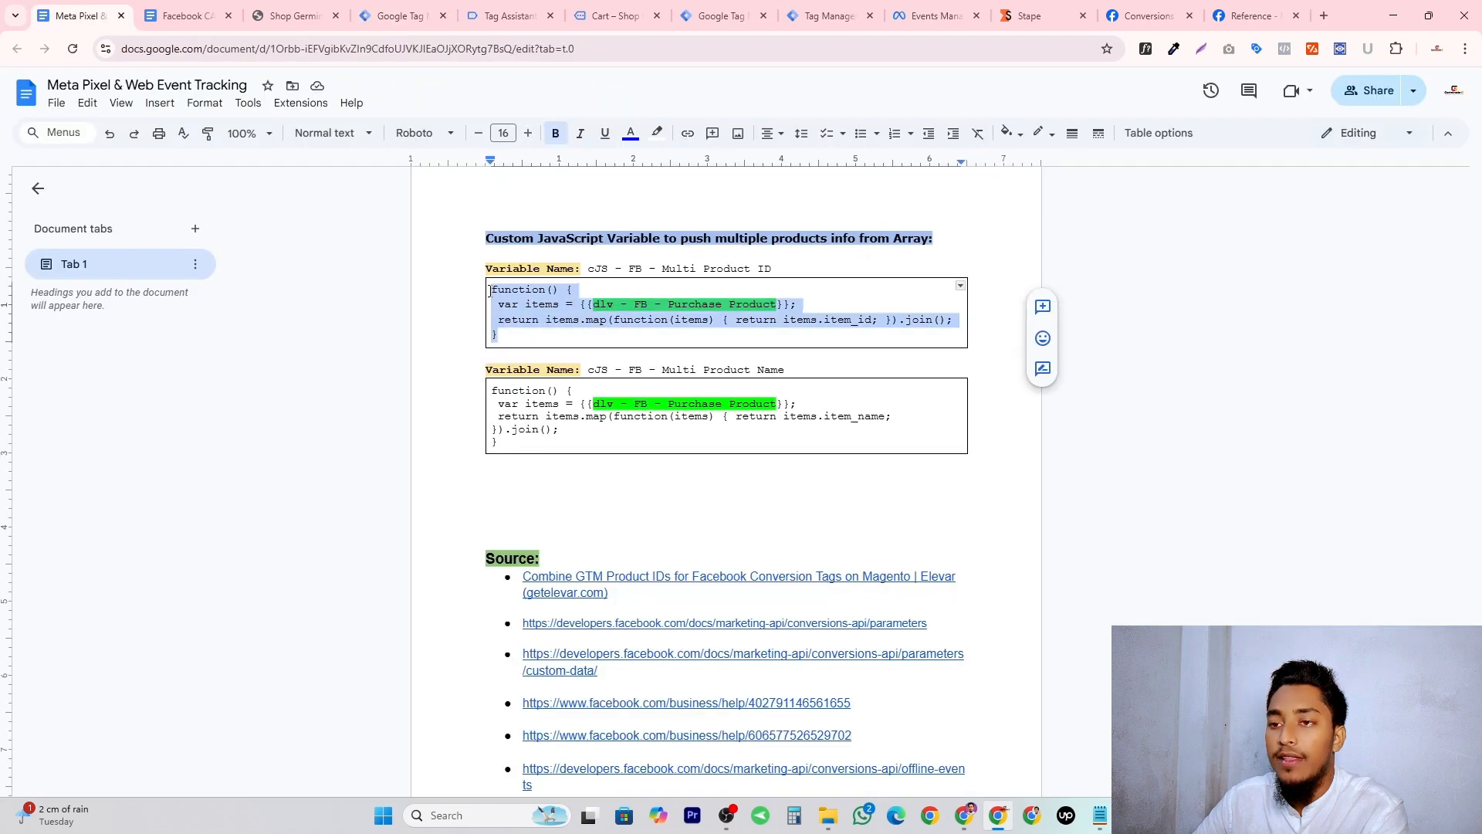
pyautogui.rightClick(503, 290)
pyautogui.click(567, 218)
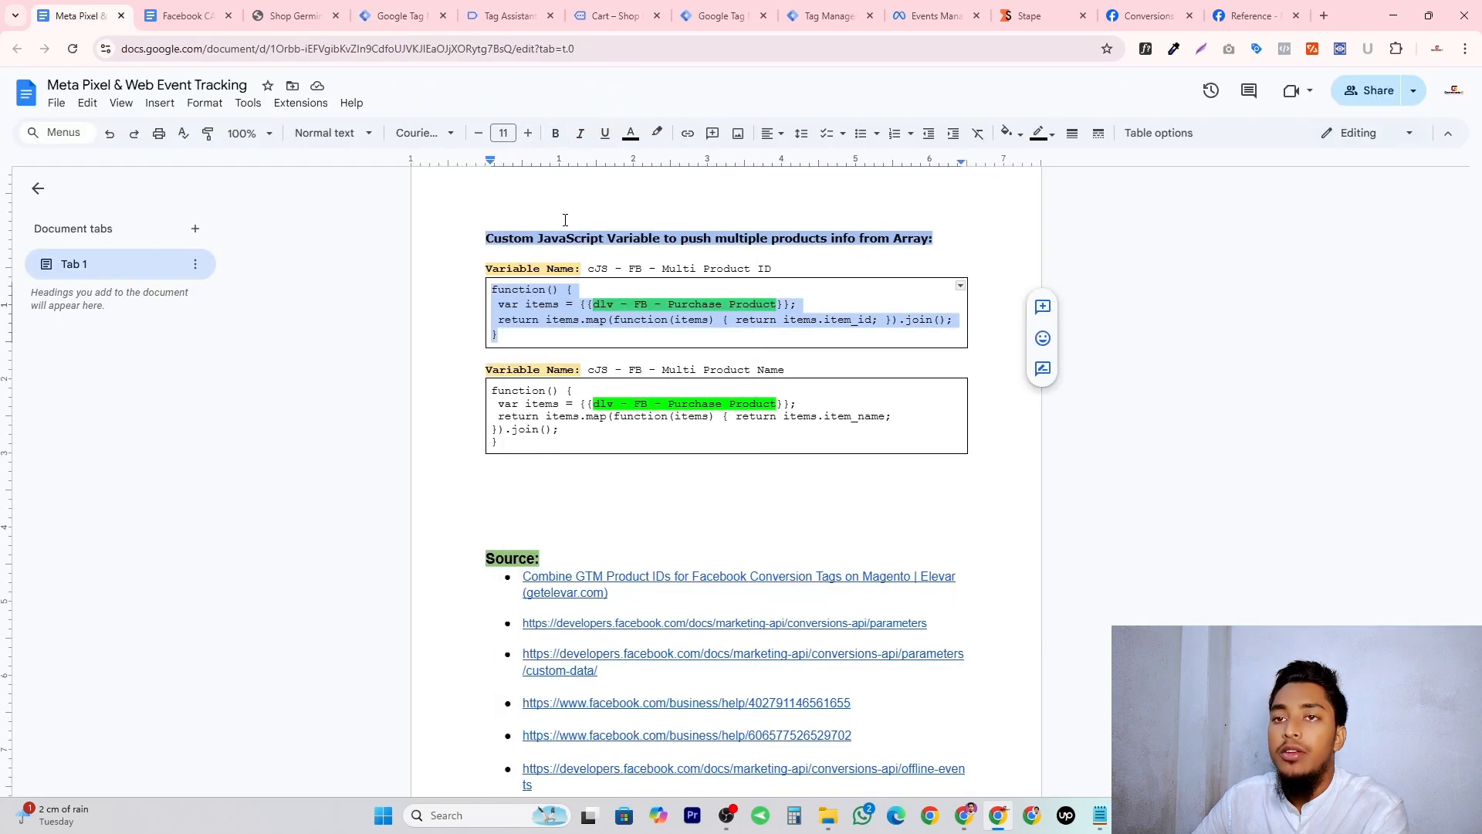
pyautogui.click(509, 11)
pyautogui.click(415, 11)
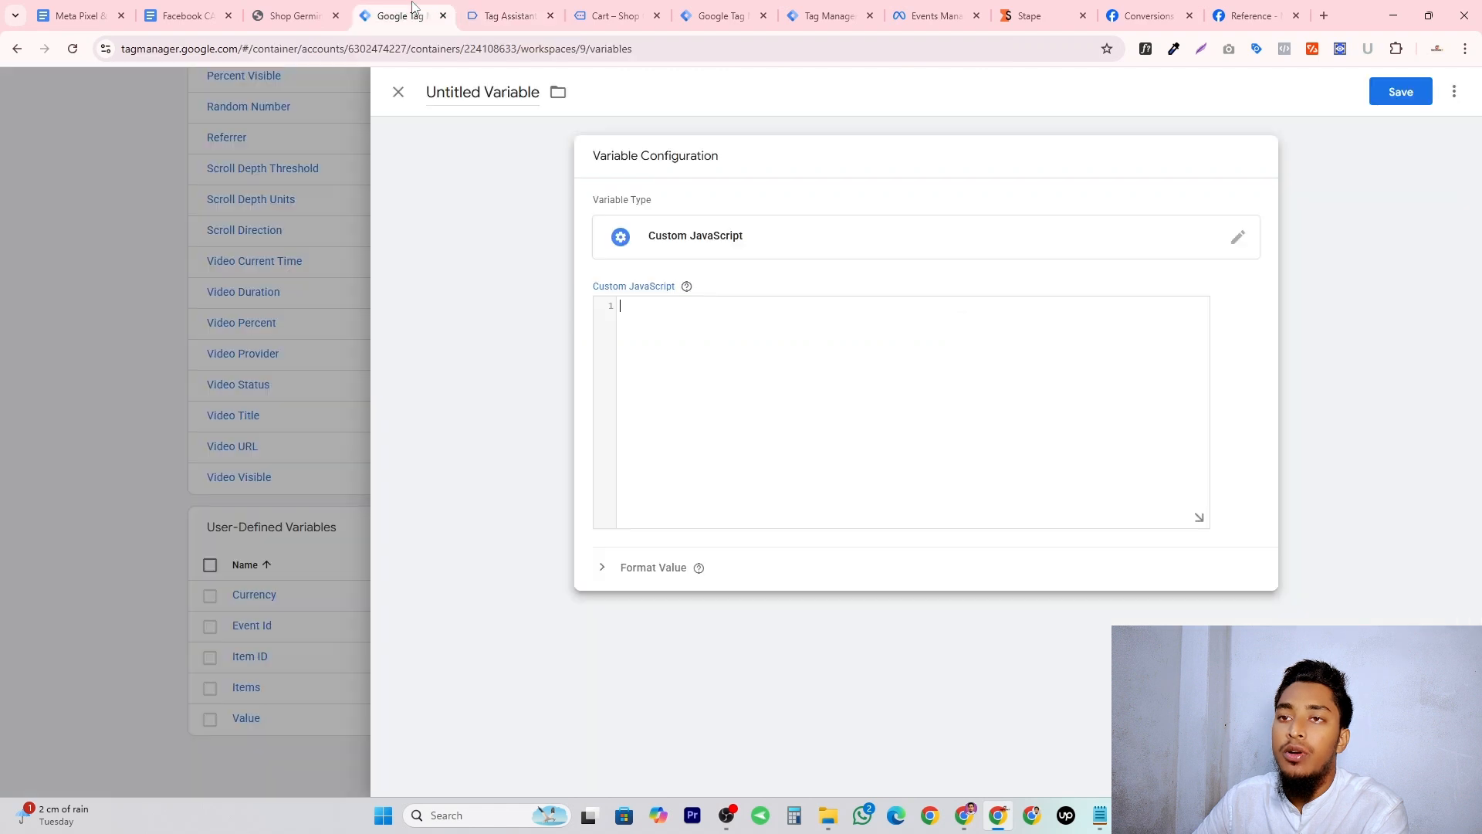
pyautogui.click(694, 400)
pyautogui.hotkey('ctrl', 'v')
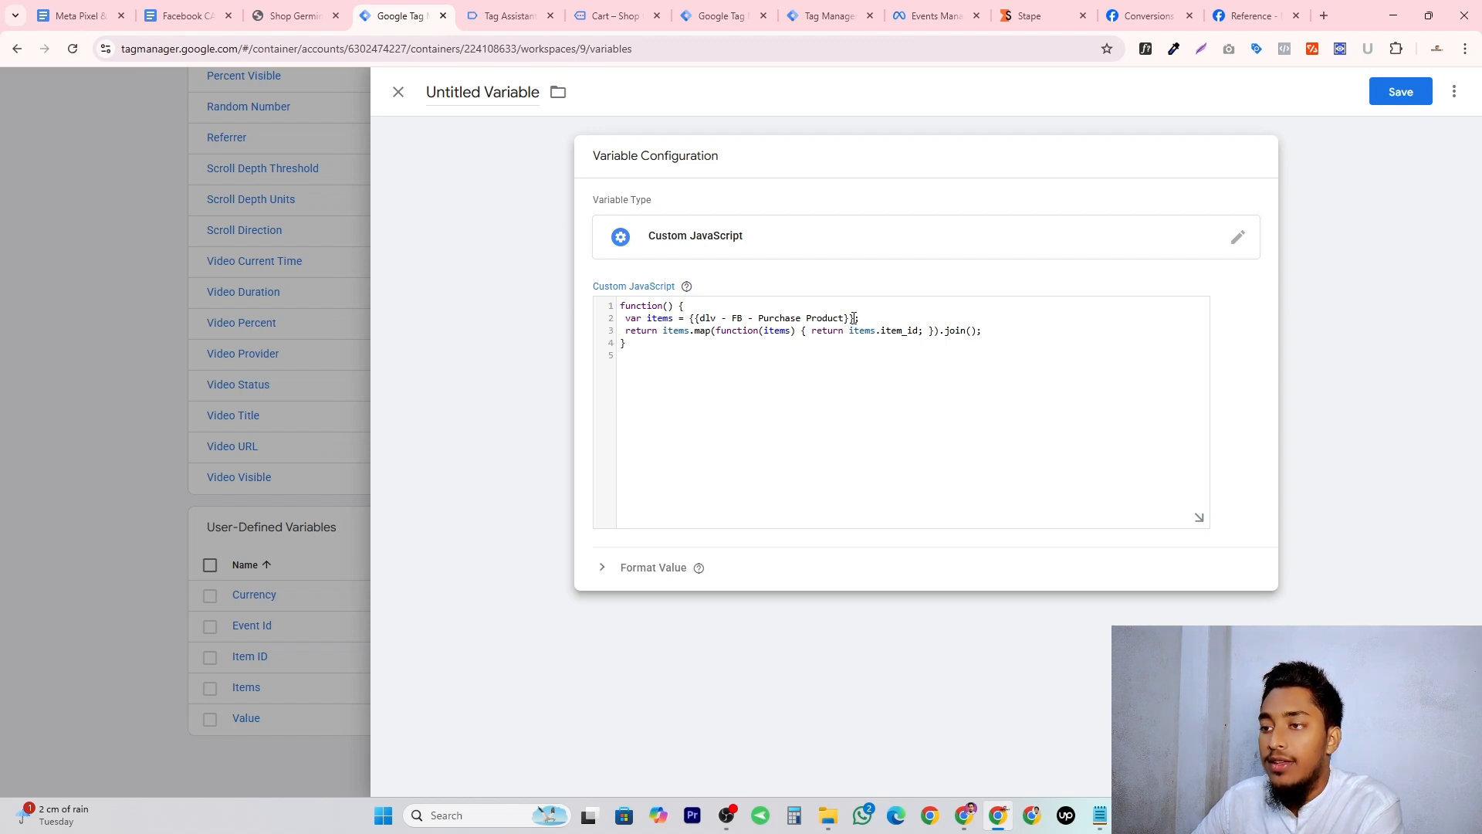
# Replace the {{dlv - FB - Purchase Product}} reference in the function with the {{Items}} variable and check the item_id it returns.
pyautogui.moveTo(854, 319); pyautogui.dragTo(691, 324)
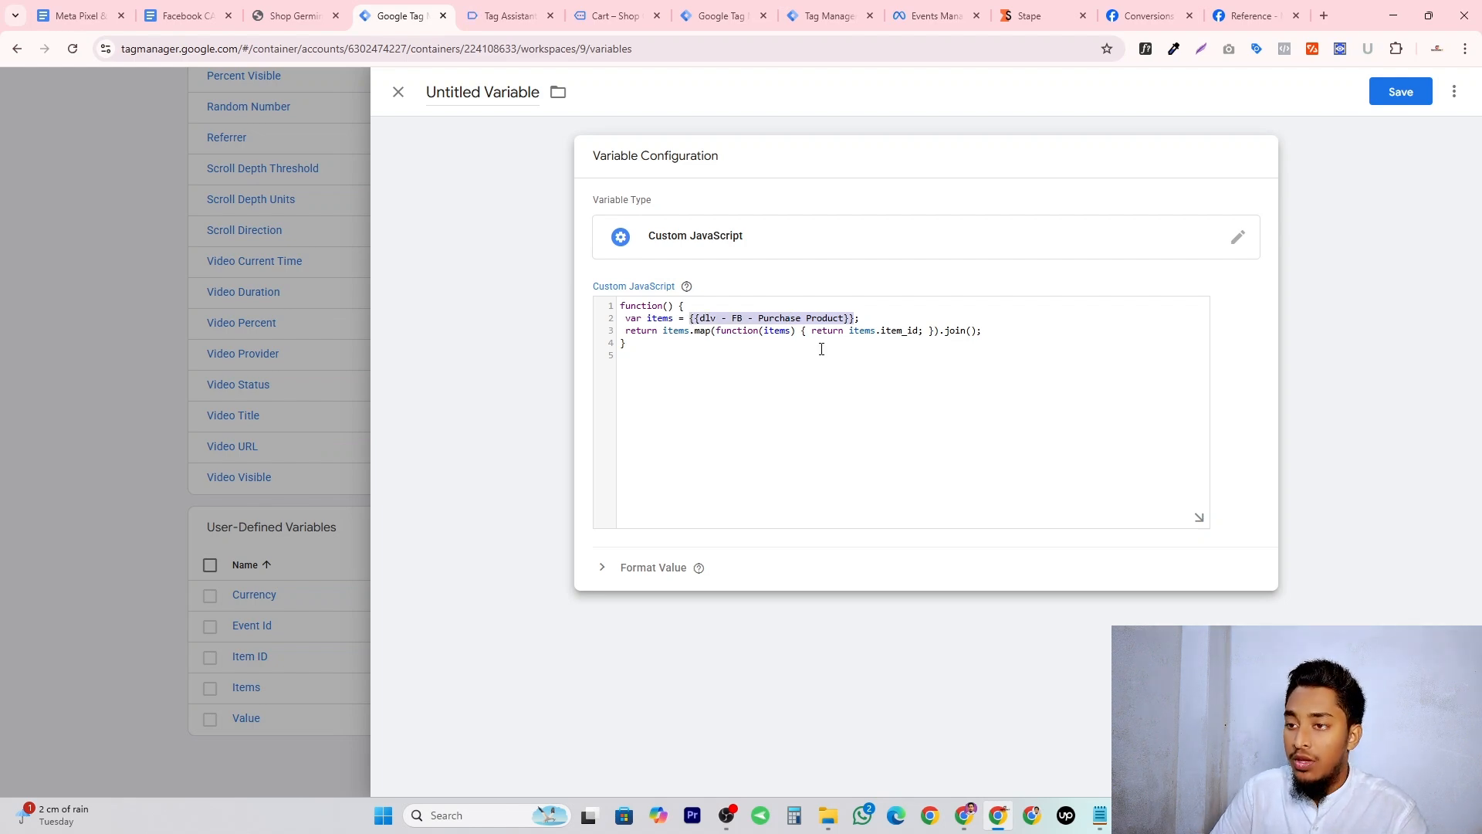
pyautogui.write('{{')
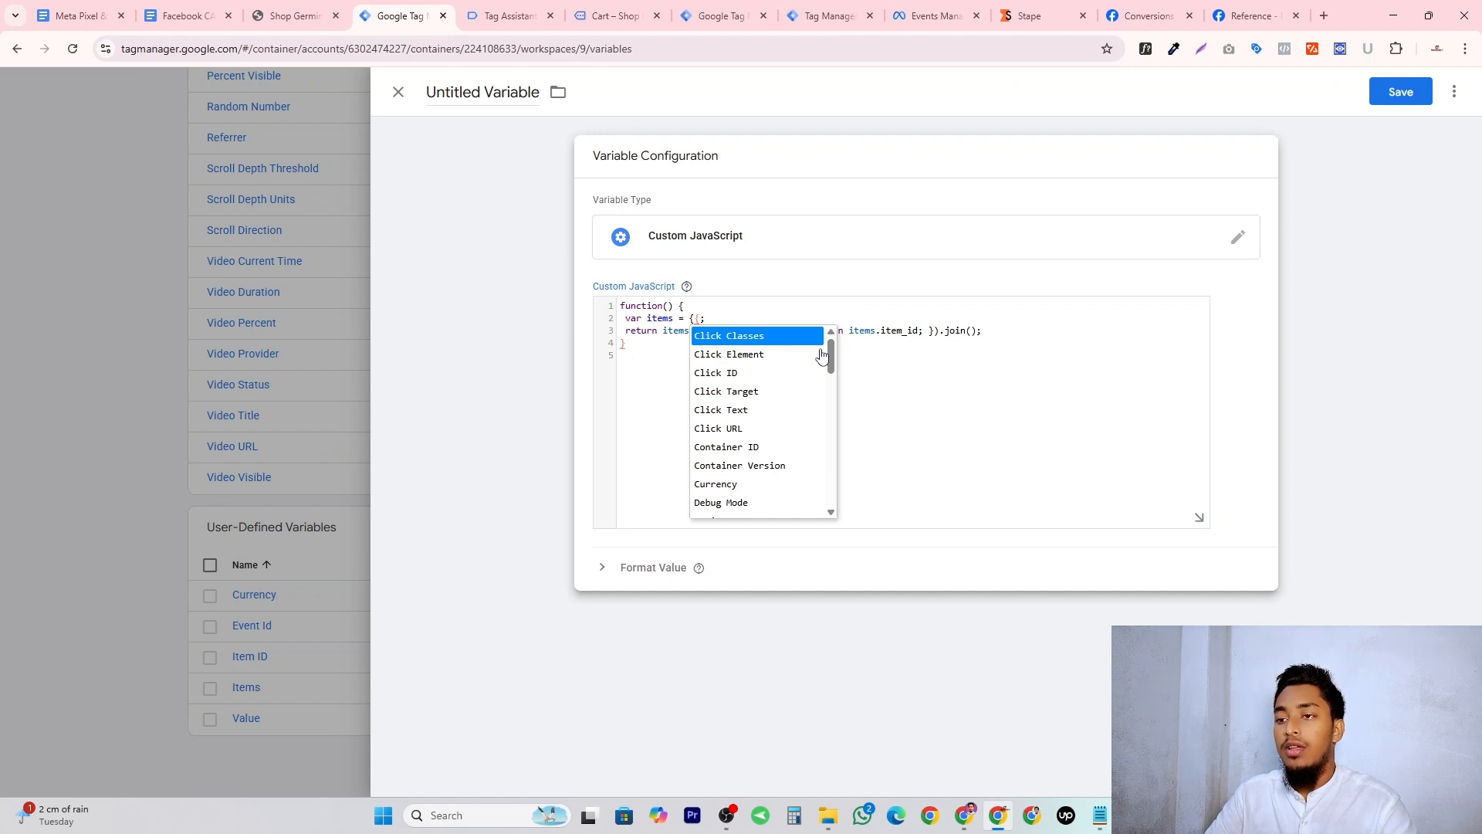
pyautogui.write('ite')
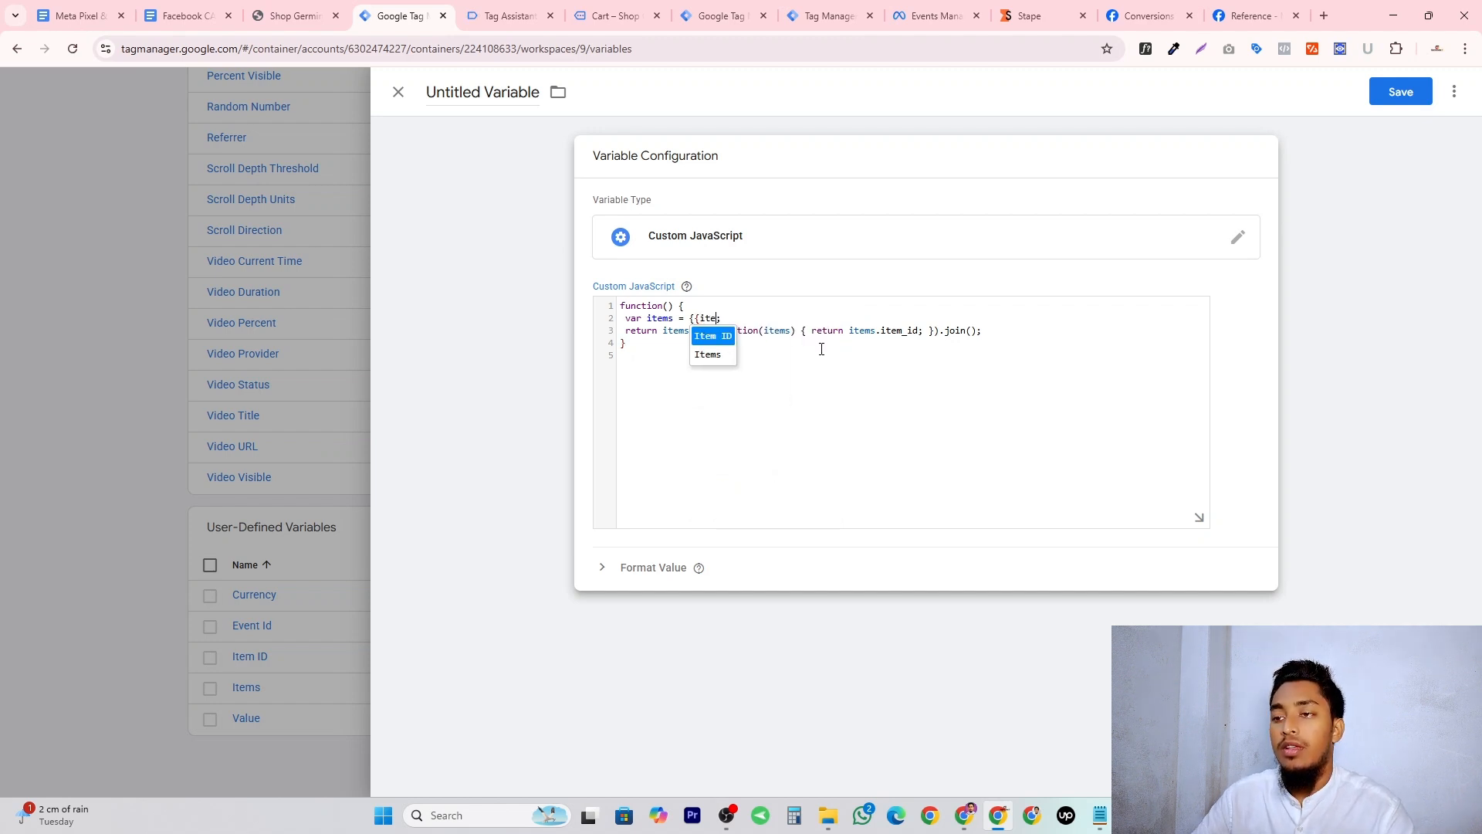
pyautogui.click(717, 354)
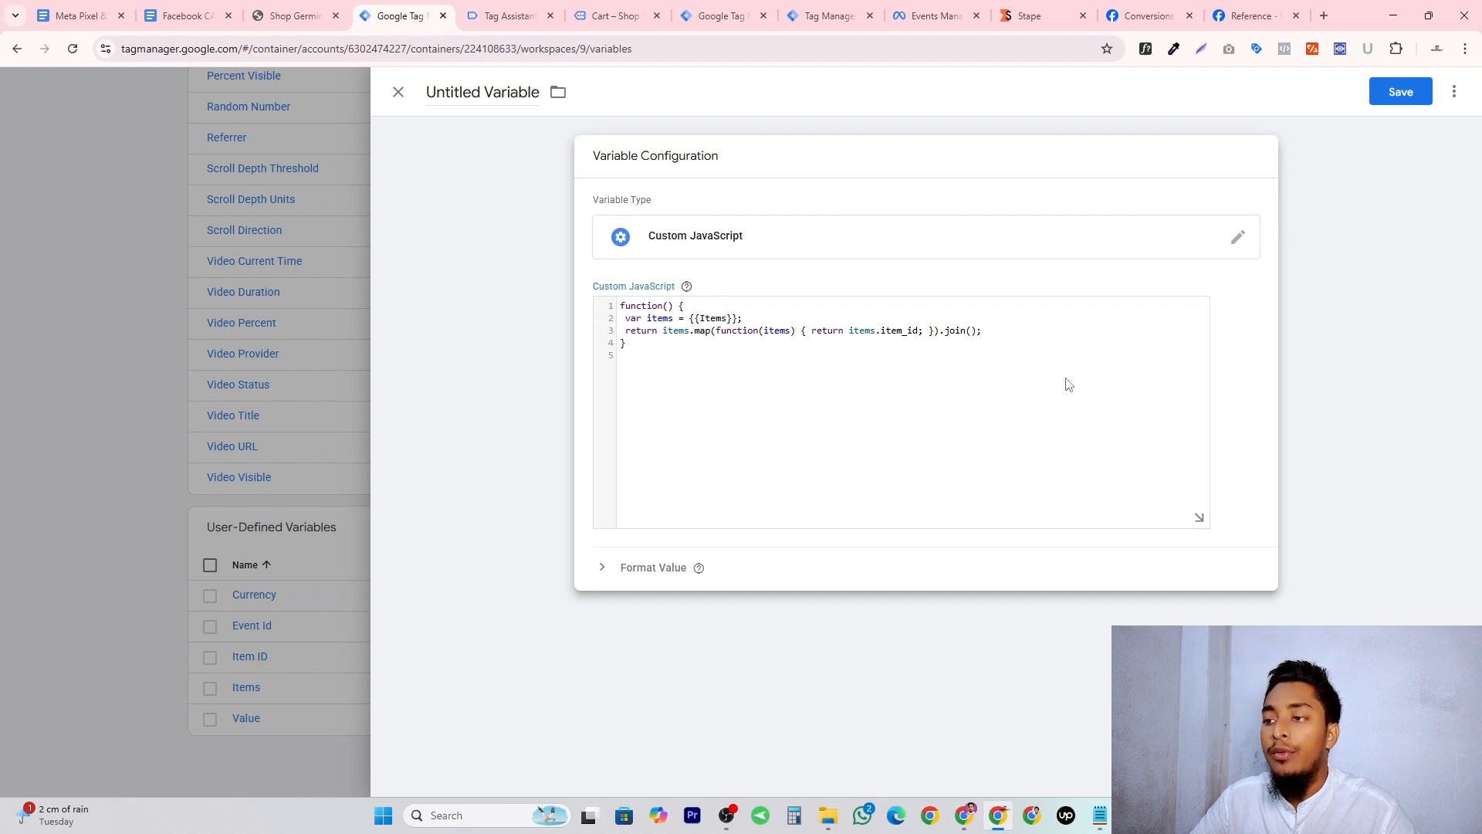
pyautogui.moveTo(883, 332); pyautogui.dragTo(910, 332)
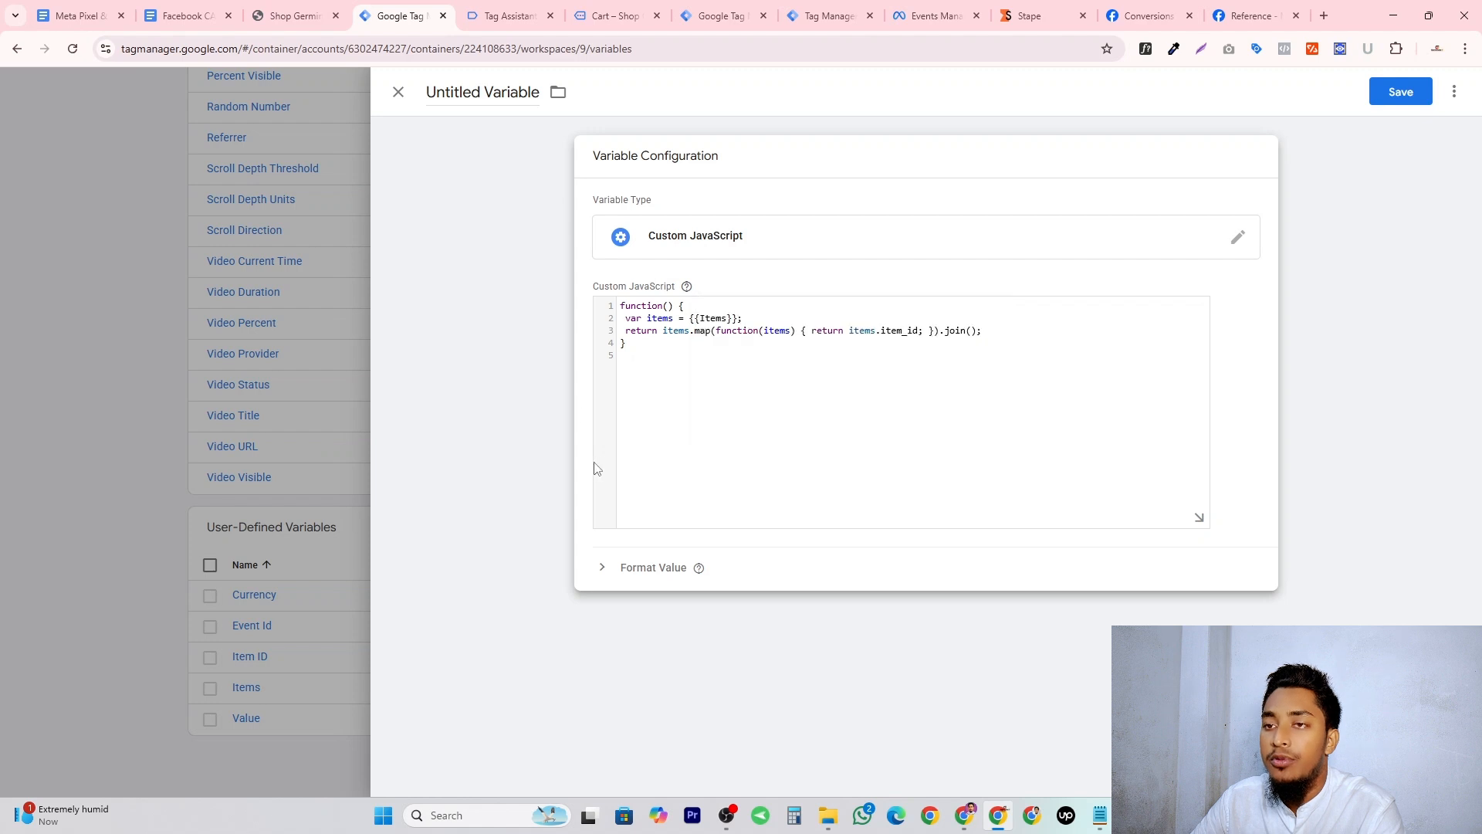
# Name the Custom JavaScript variable "Multi Product - Item Id" and save it.
pyautogui.click(471, 86)
pyautogui.write('Mul')
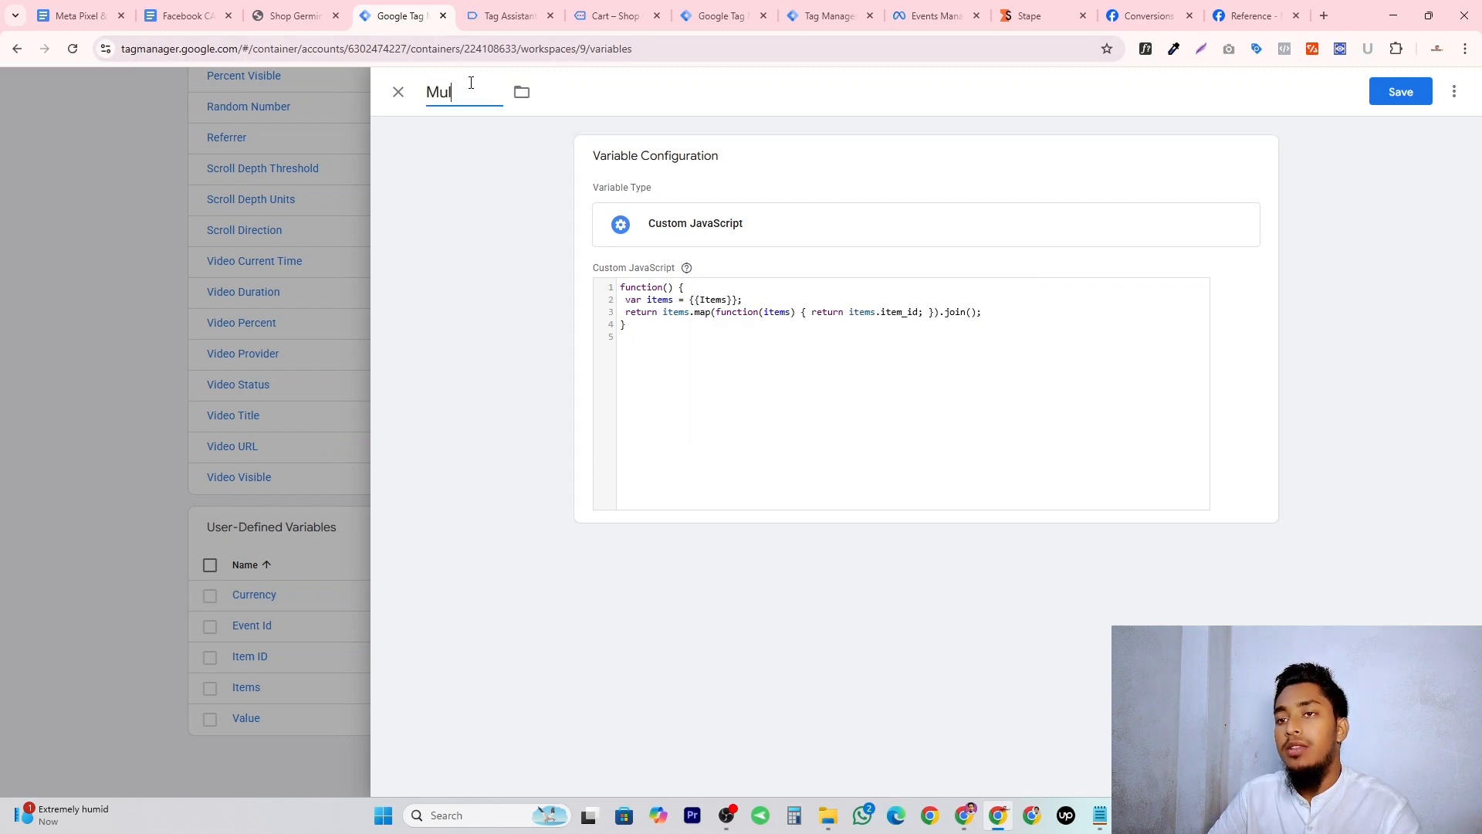
pyautogui.write('ti Produt')
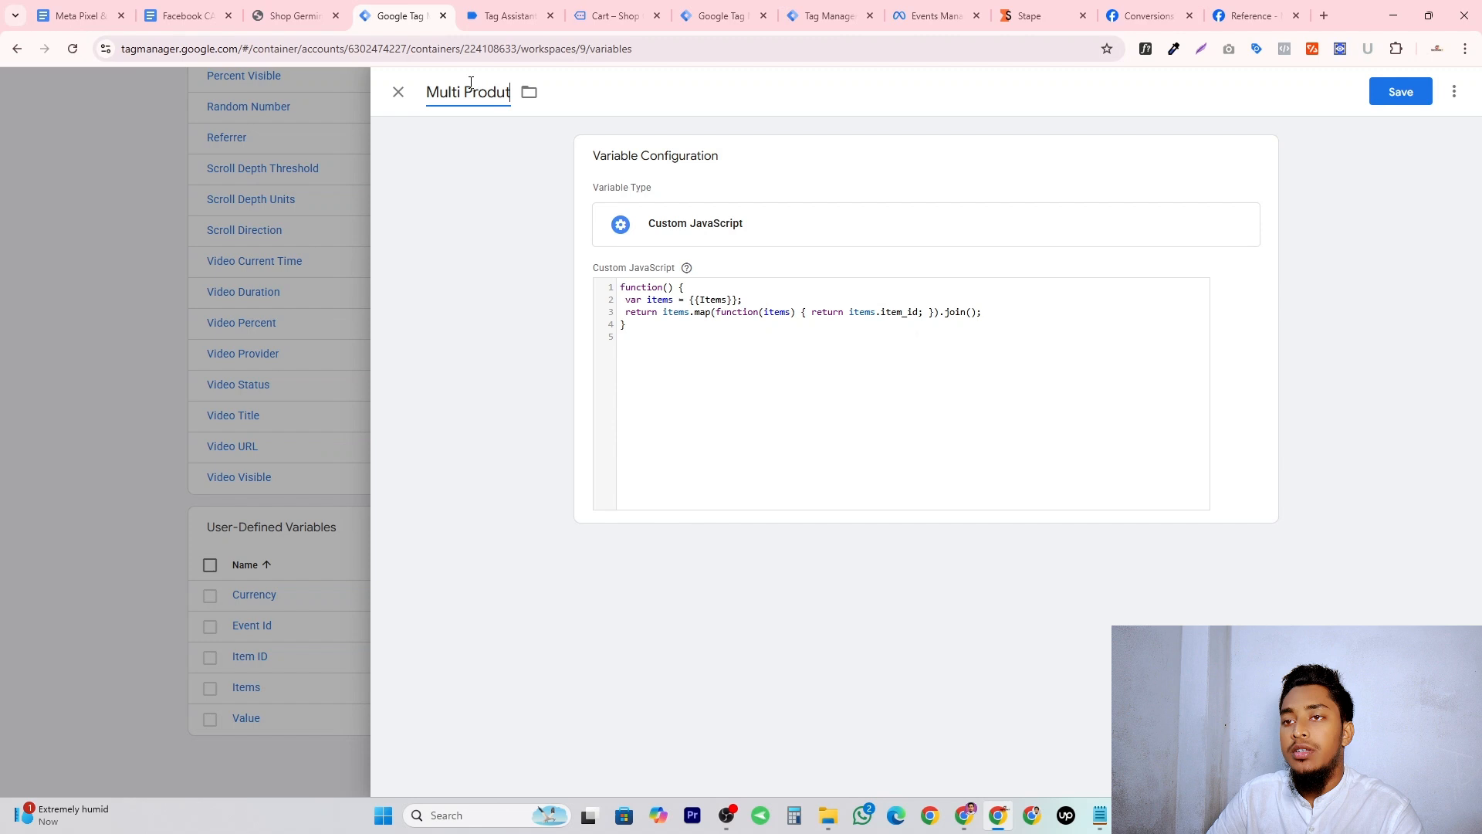
pyautogui.press('BackSpace')
pyautogui.write('ct - Item ')
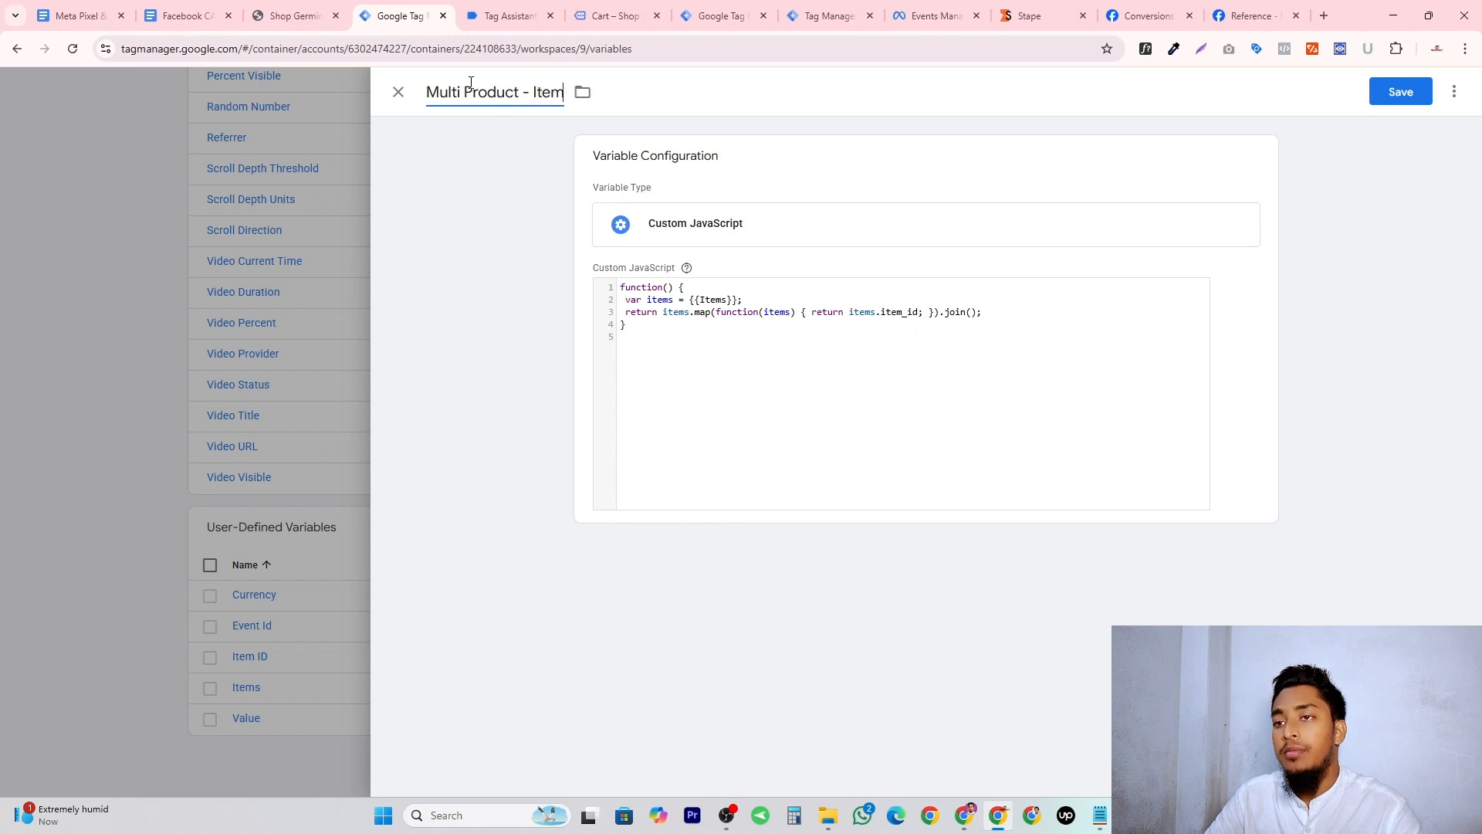
pyautogui.write('Id')
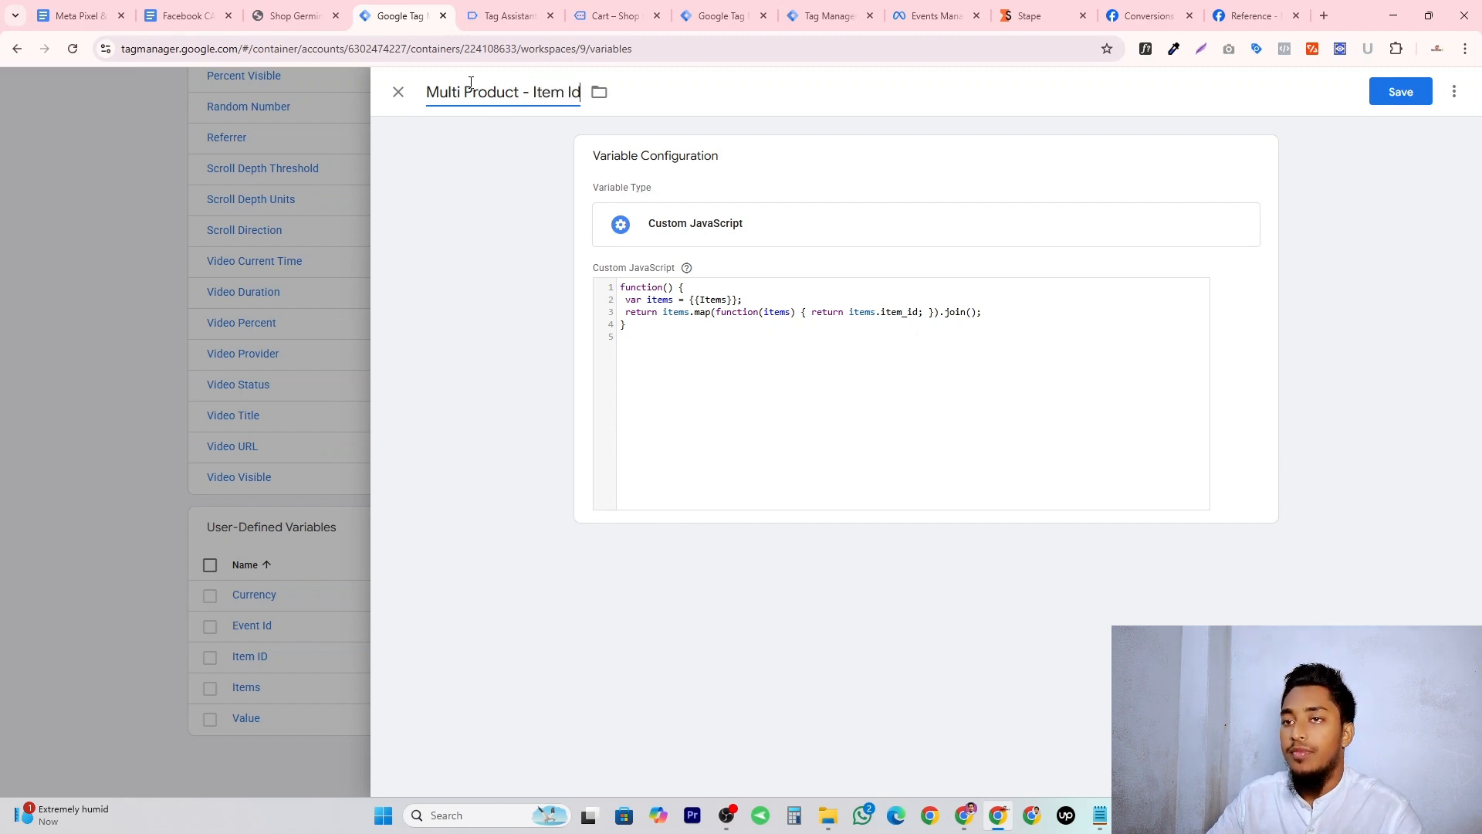
pyautogui.click(488, 326)
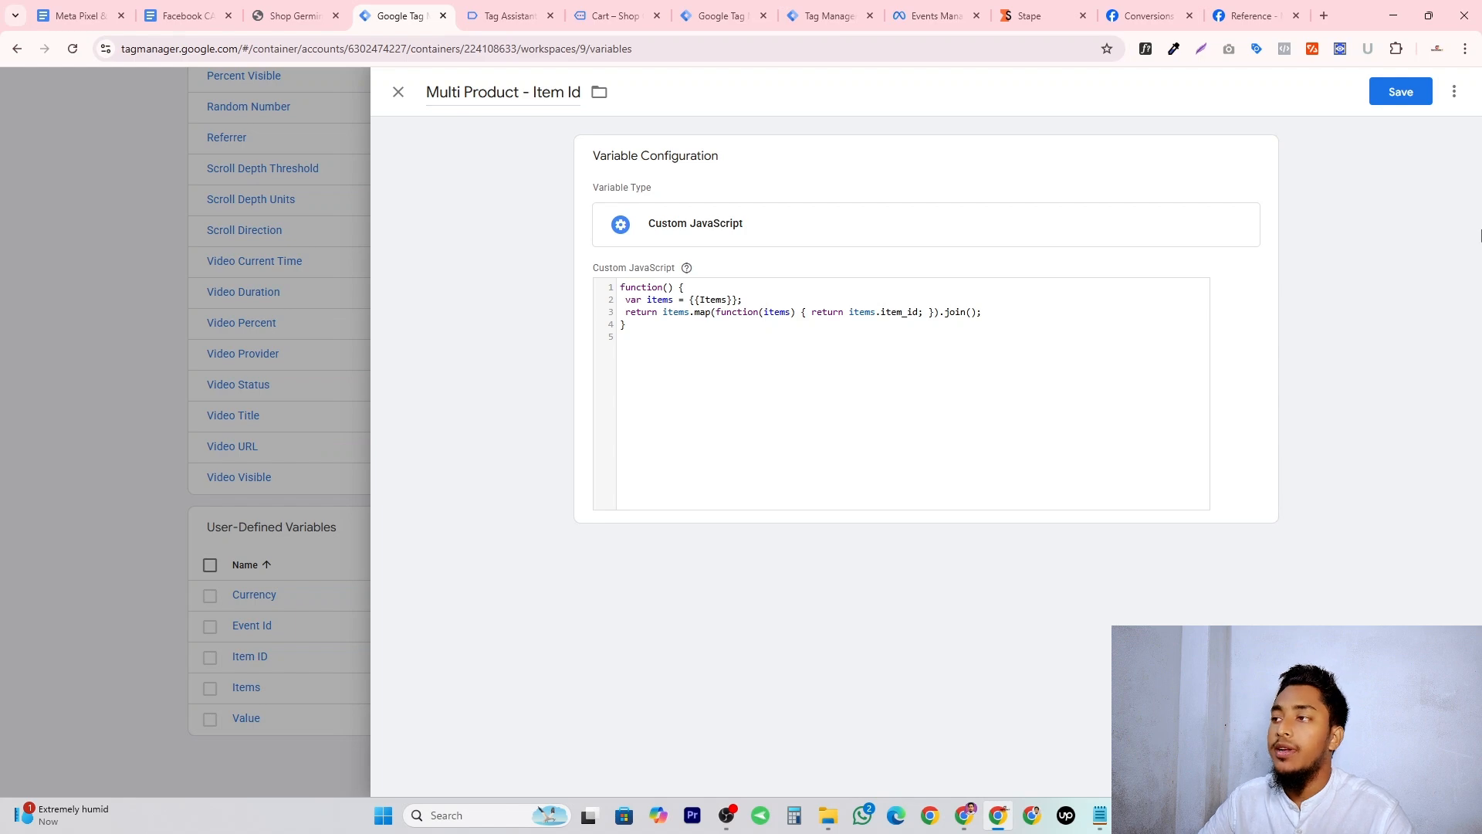
pyautogui.click(1399, 91)
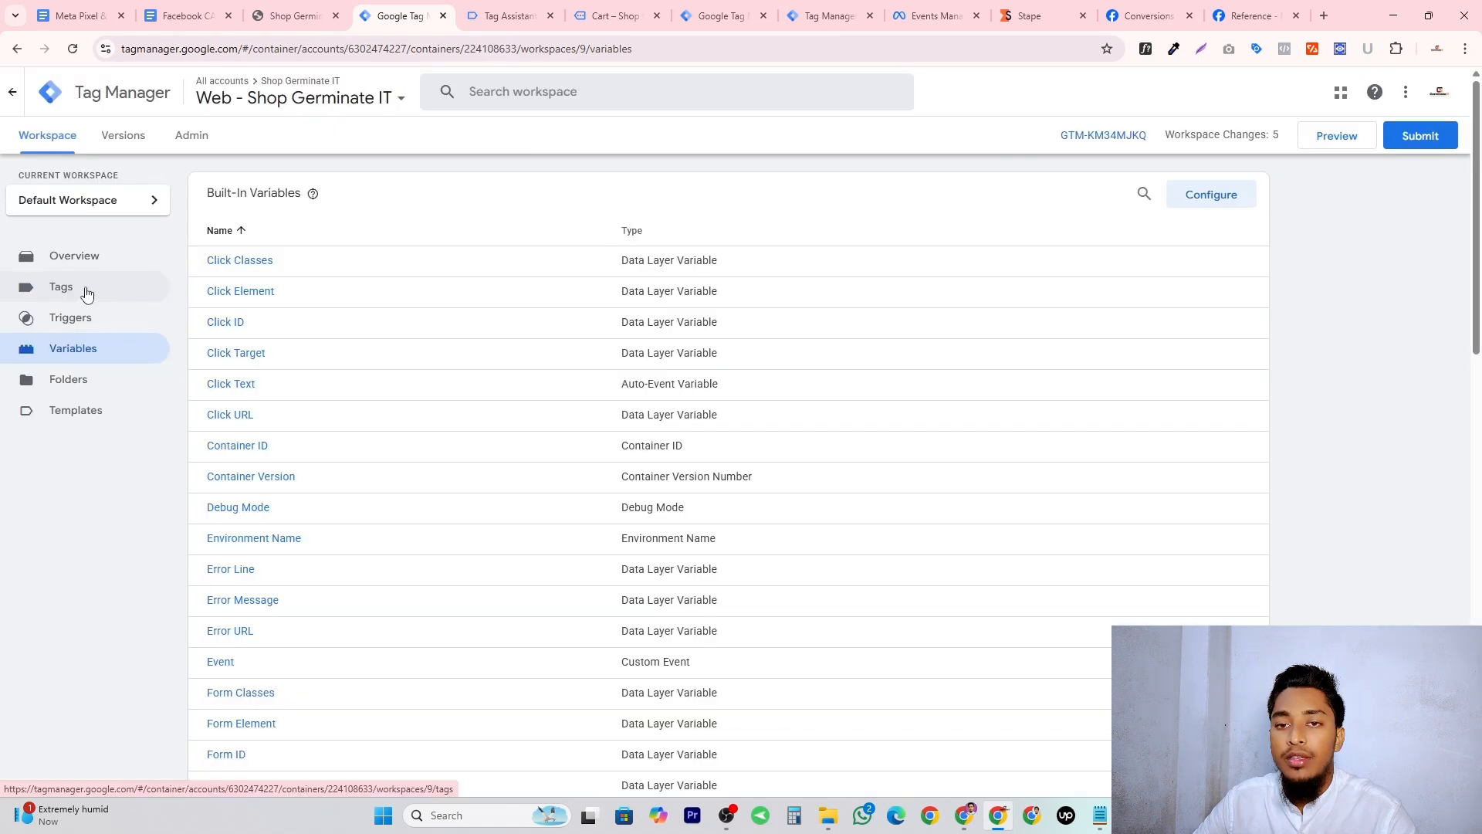
# Set the content_ids property of the "-- FB - View Cart" tag to {{Multi Product - Item Id}} and save the tag.
pyautogui.click(85, 292)
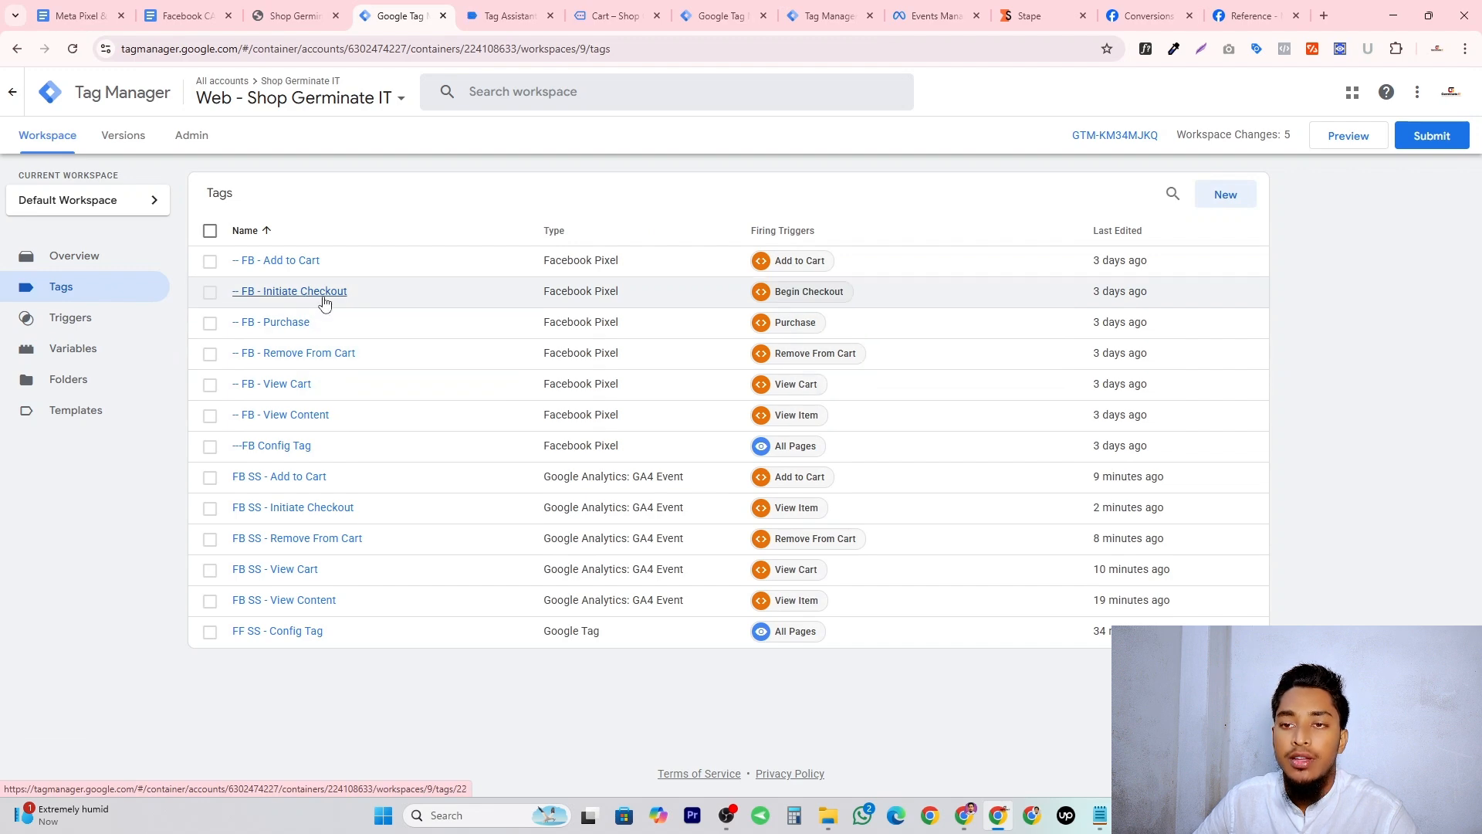
pyautogui.click(279, 384)
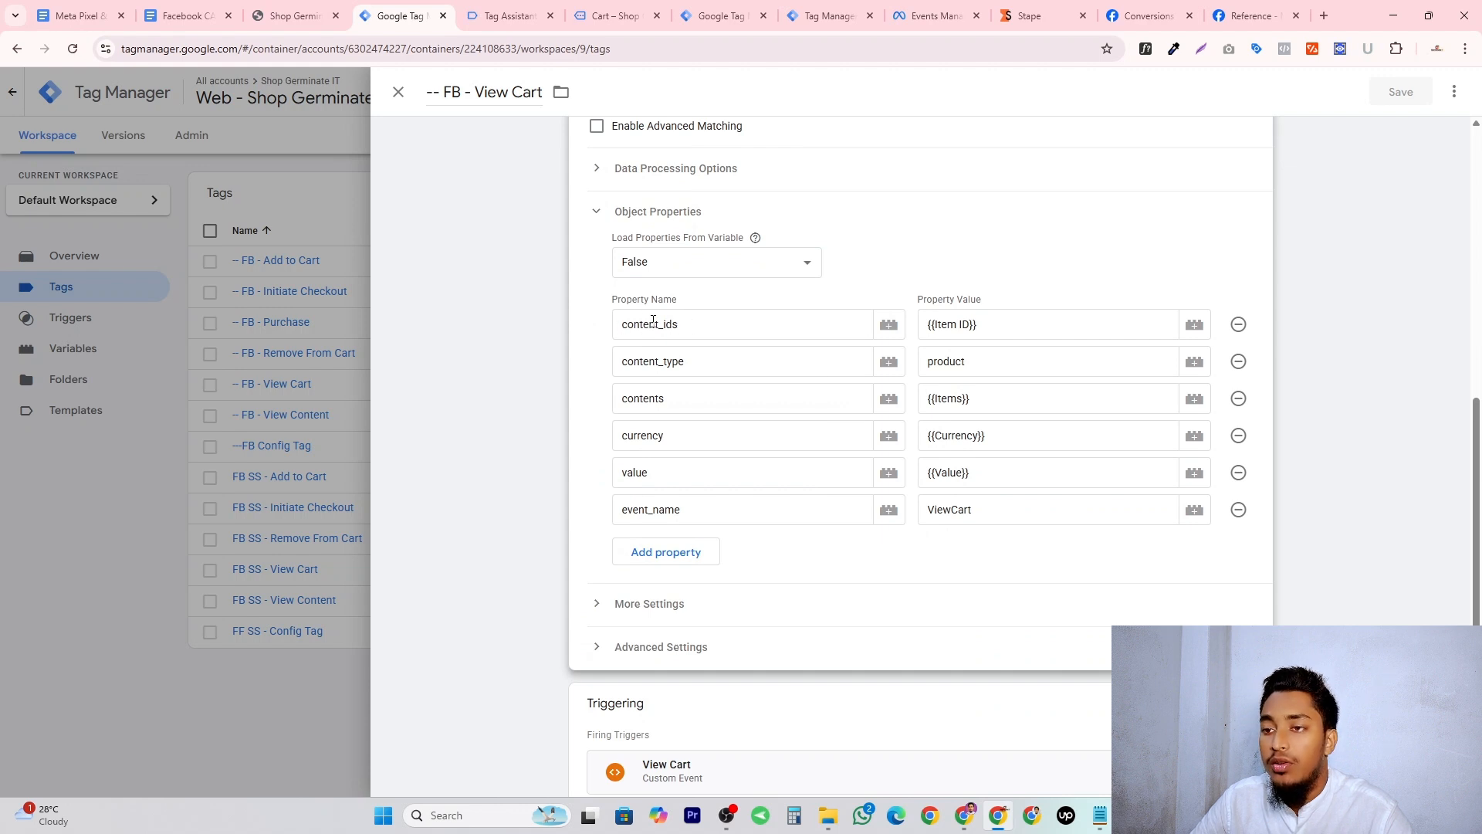
pyautogui.moveTo(618, 326); pyautogui.dragTo(724, 329)
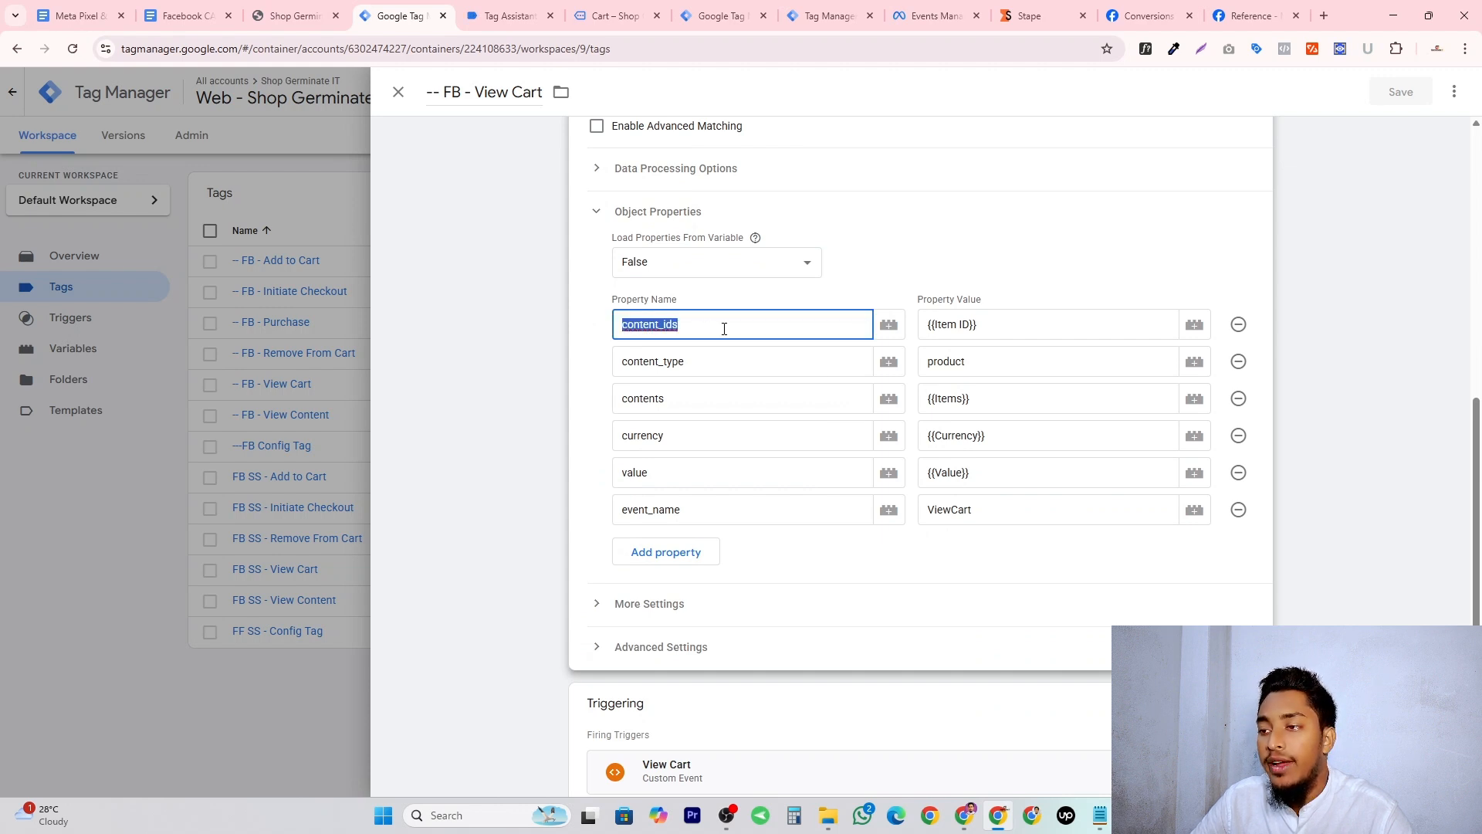
pyautogui.click(1019, 332)
pyautogui.tripleClick(1072, 312)
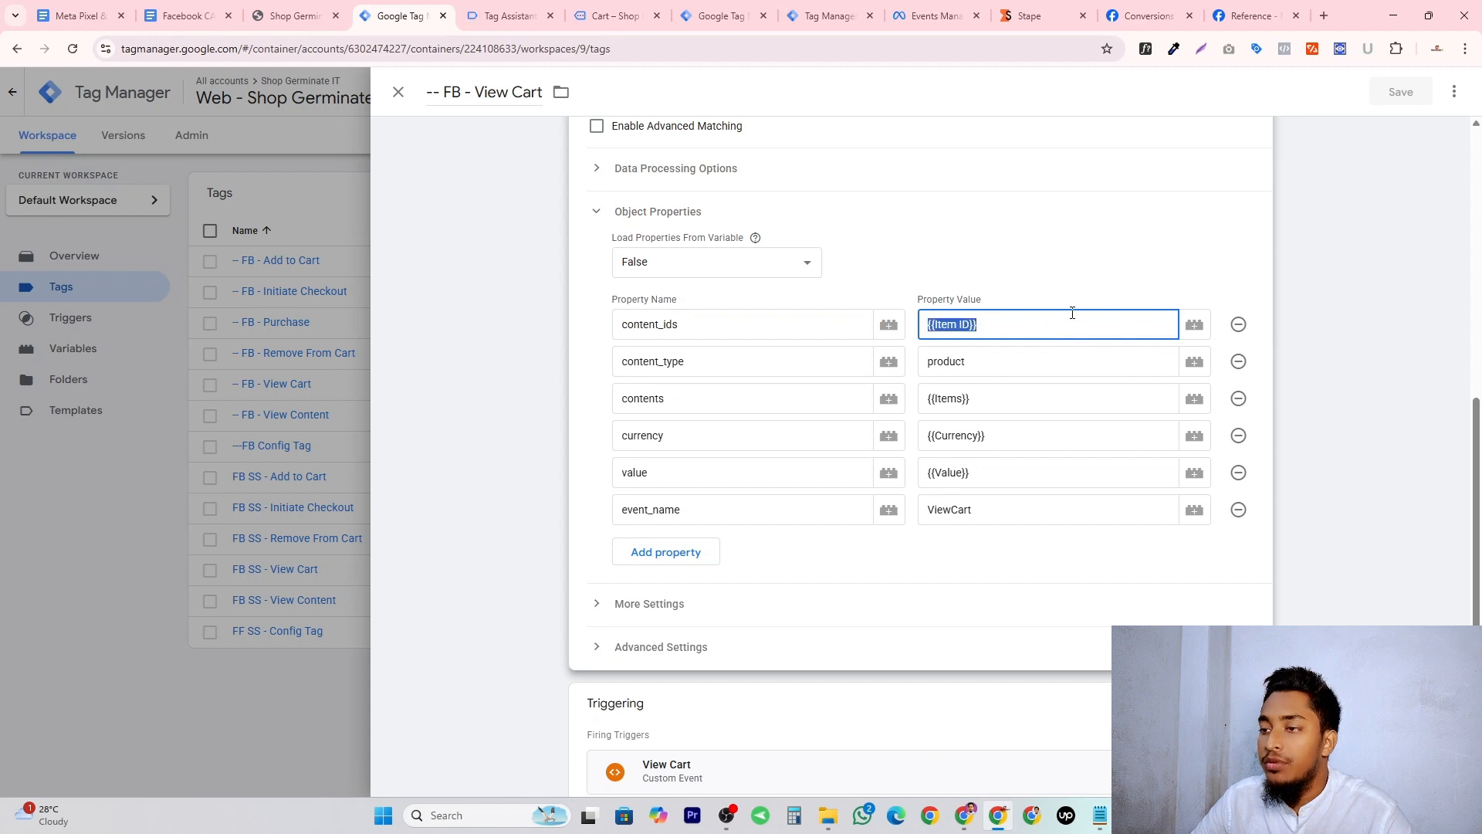
pyautogui.write('{{mul')
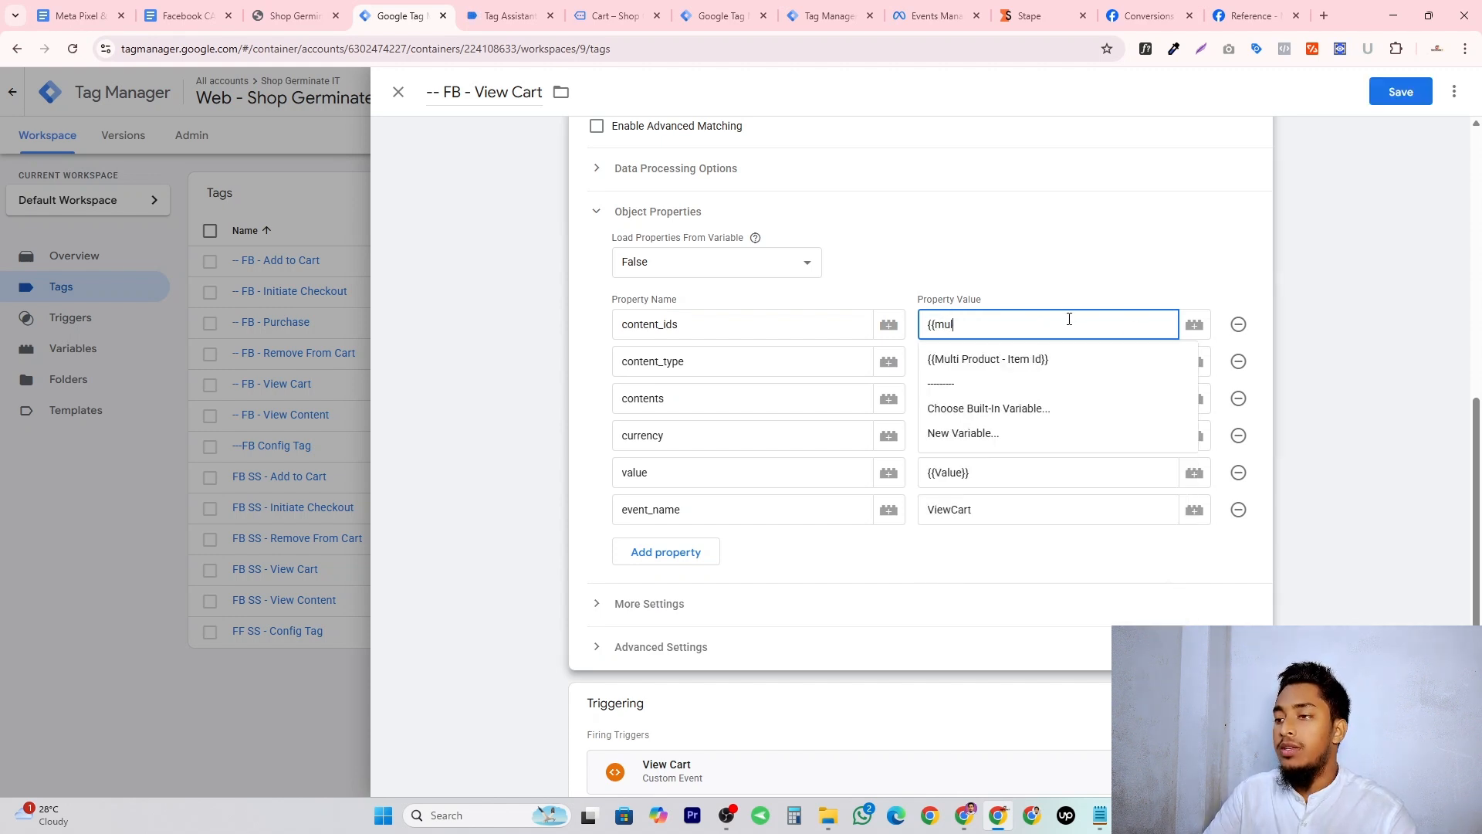
pyautogui.click(1025, 359)
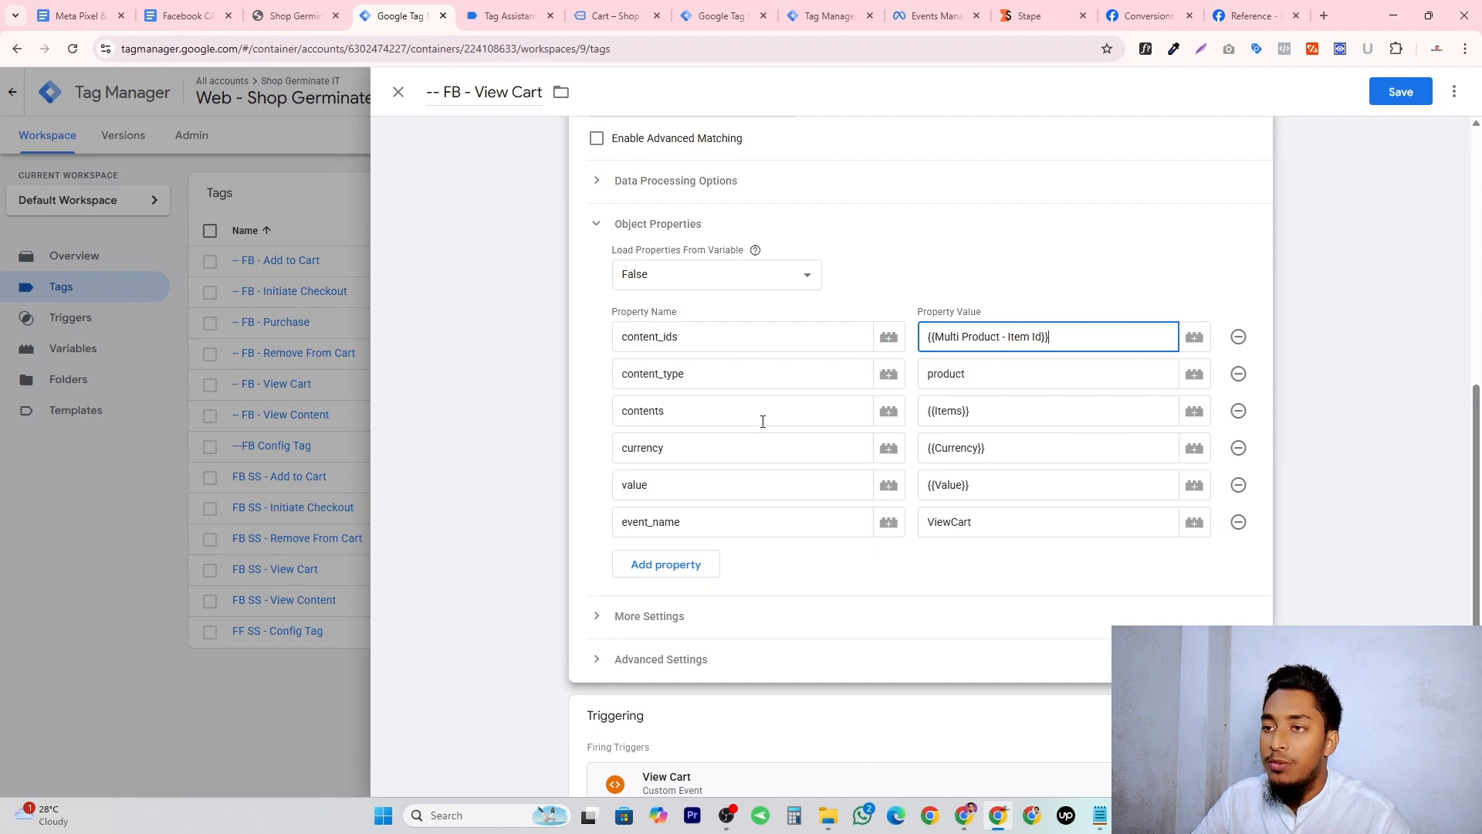
pyautogui.scroll(3, 771, 417)
pyautogui.scroll(-3, 811, 424)
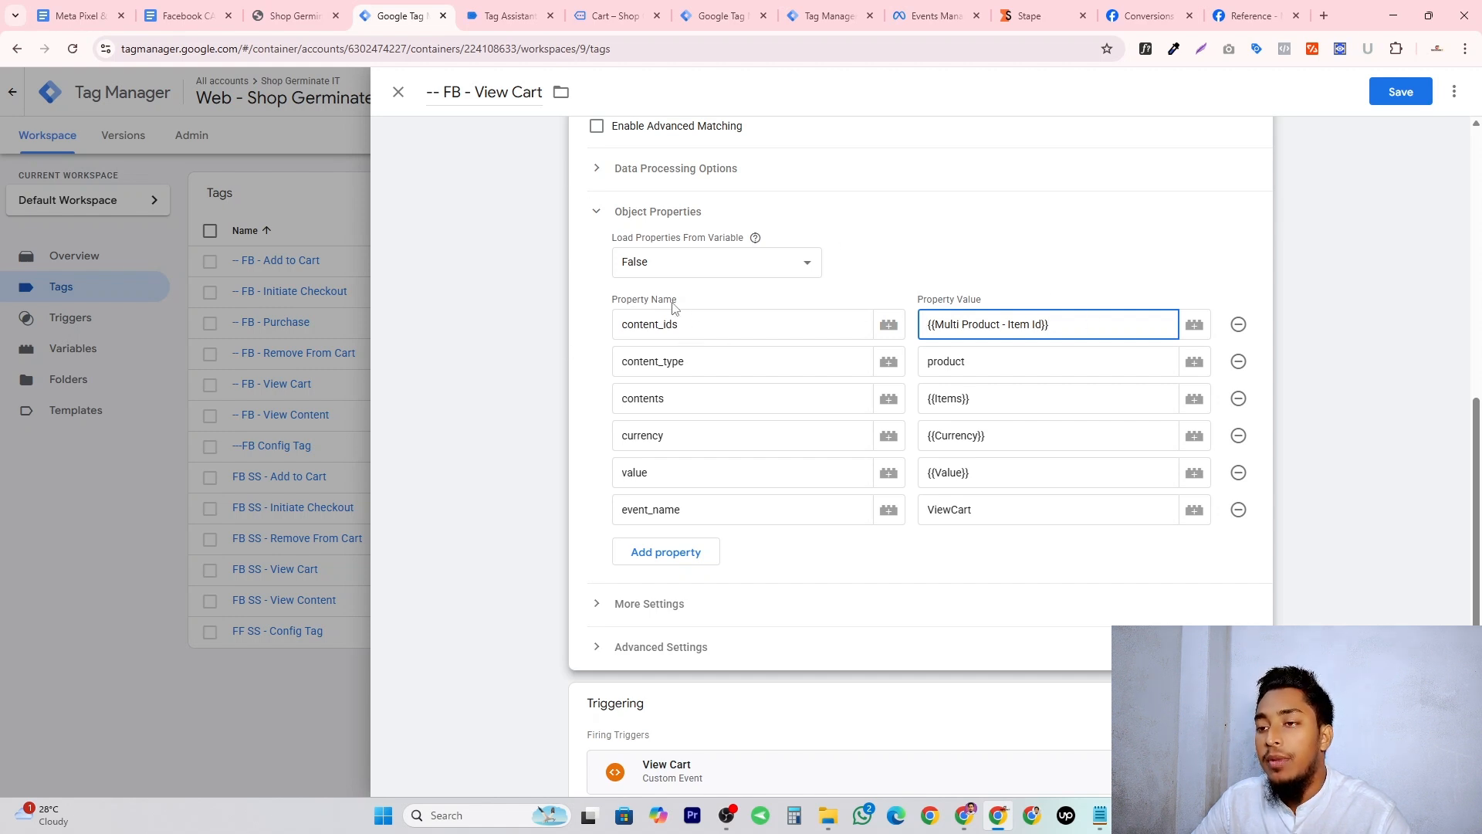
pyautogui.click(1093, 242)
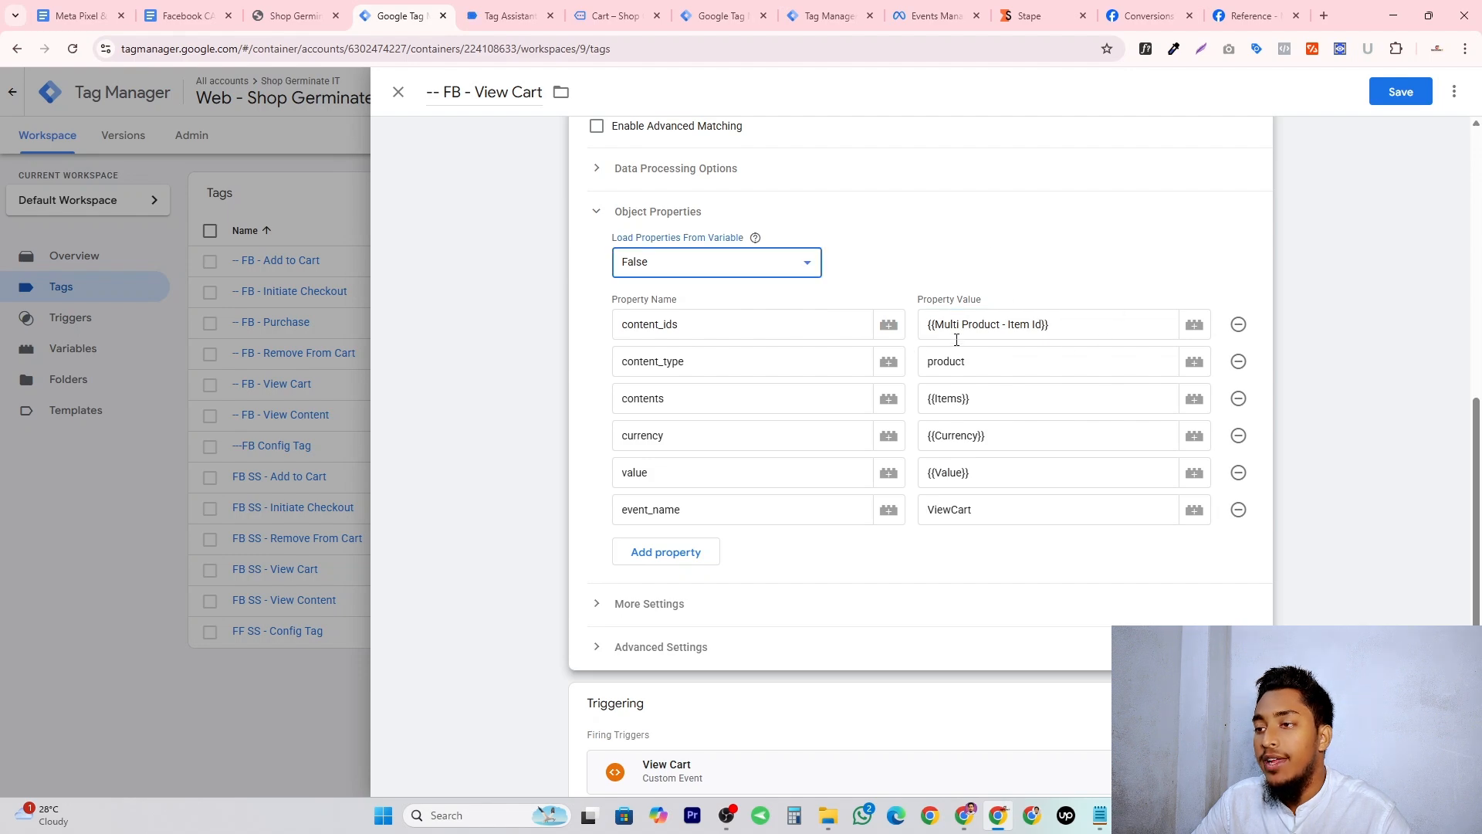
pyautogui.click(1411, 97)
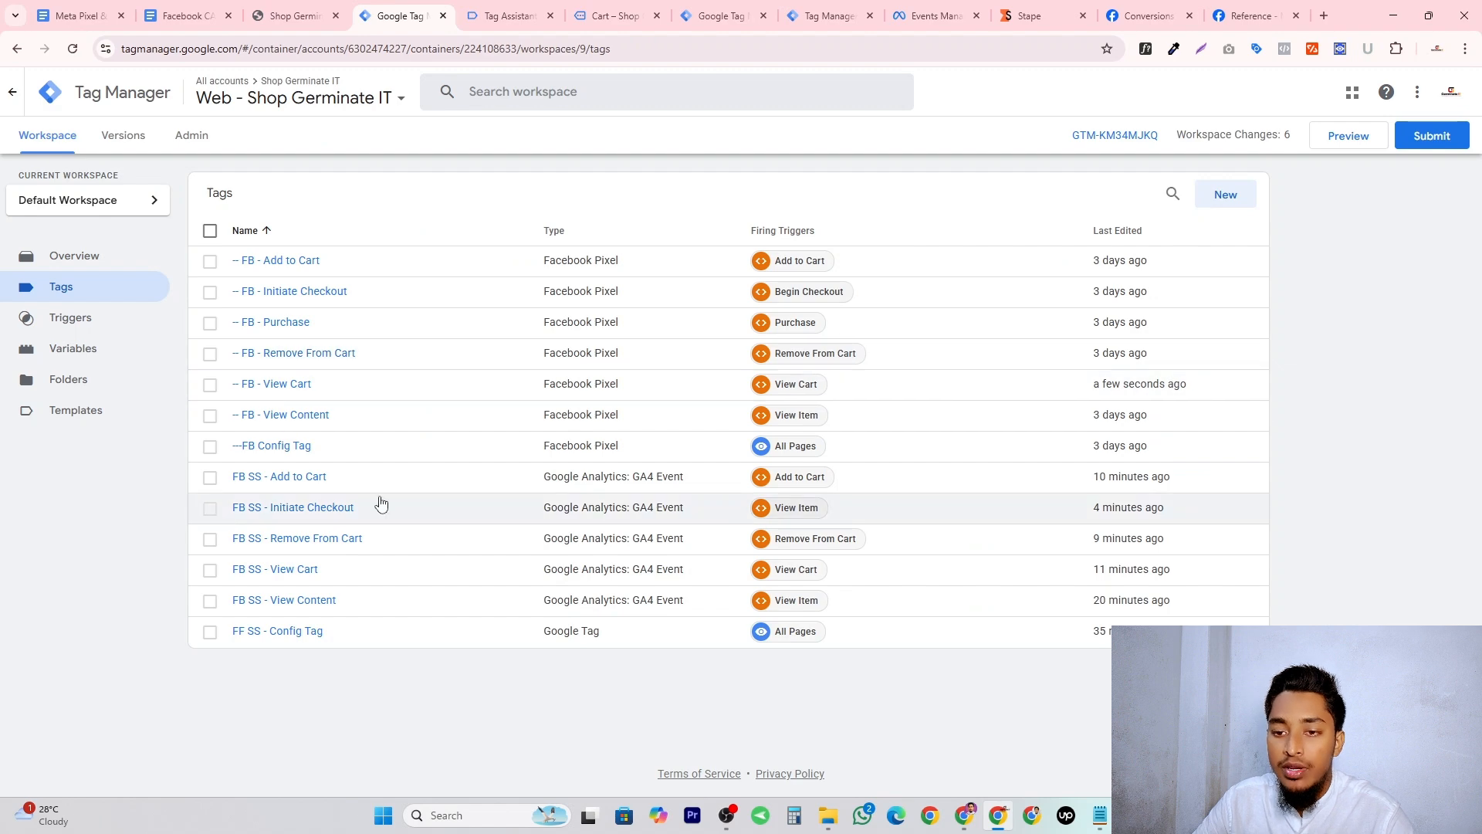
# Set the x-fb-cd-content_ids parameter of the "FB SS - View Cart" tag to {{Multi Product - Item Id}} and save the tag.
pyautogui.click(292, 577)
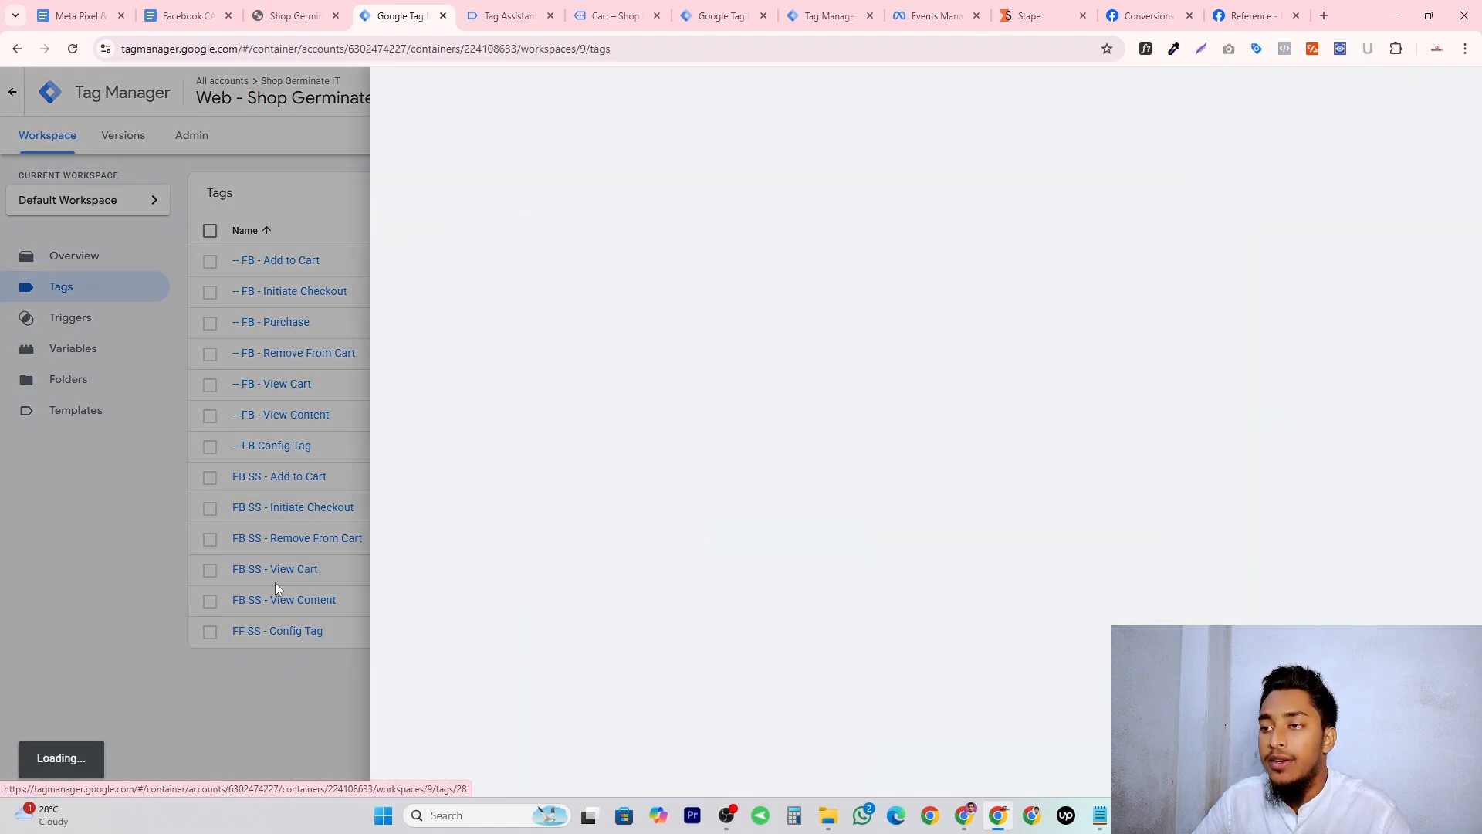
pyautogui.scroll(-4, 834, 602)
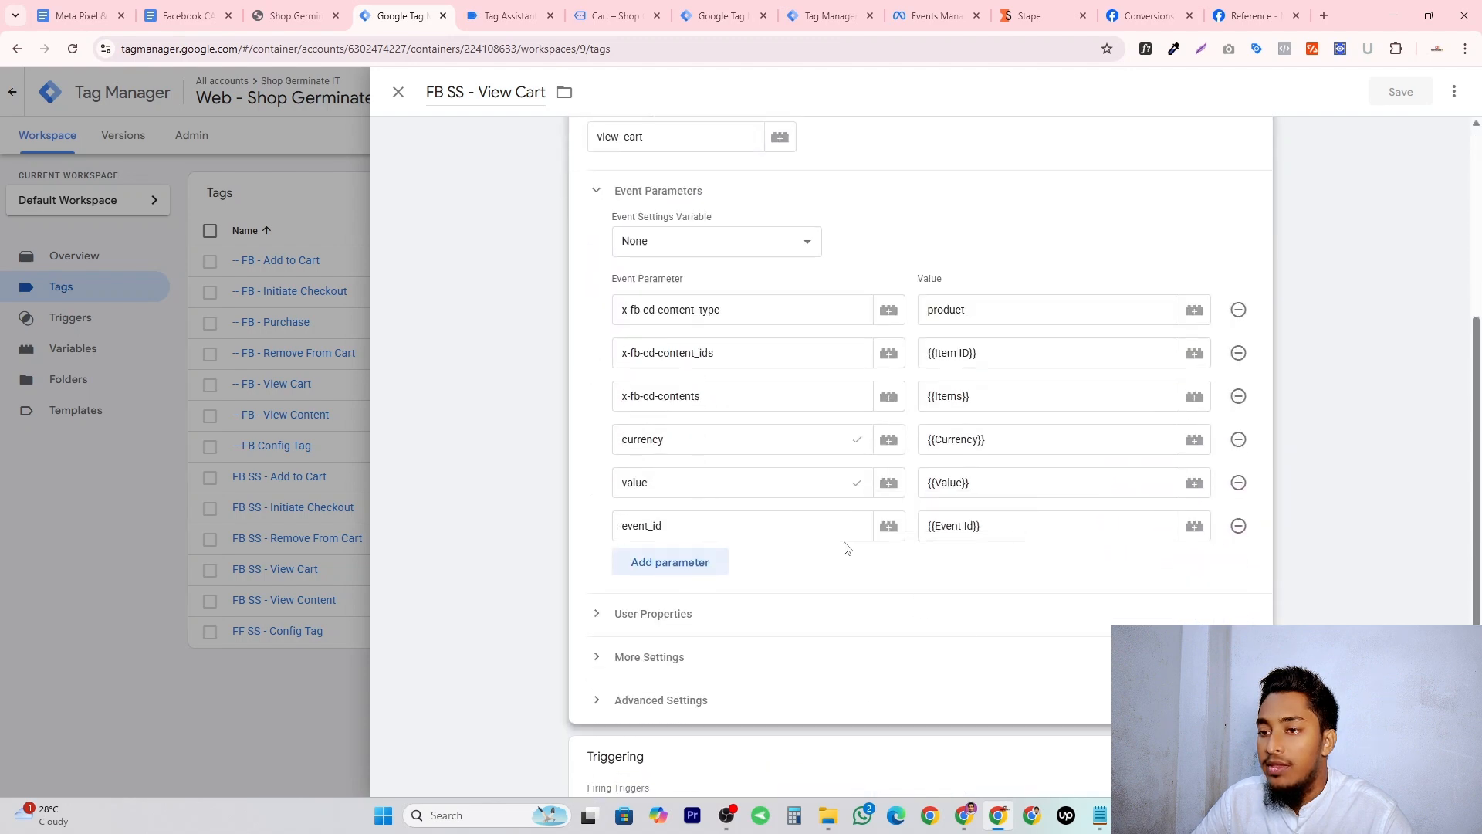
pyautogui.click(1022, 352)
pyautogui.hotkey('ctrl', 'a')
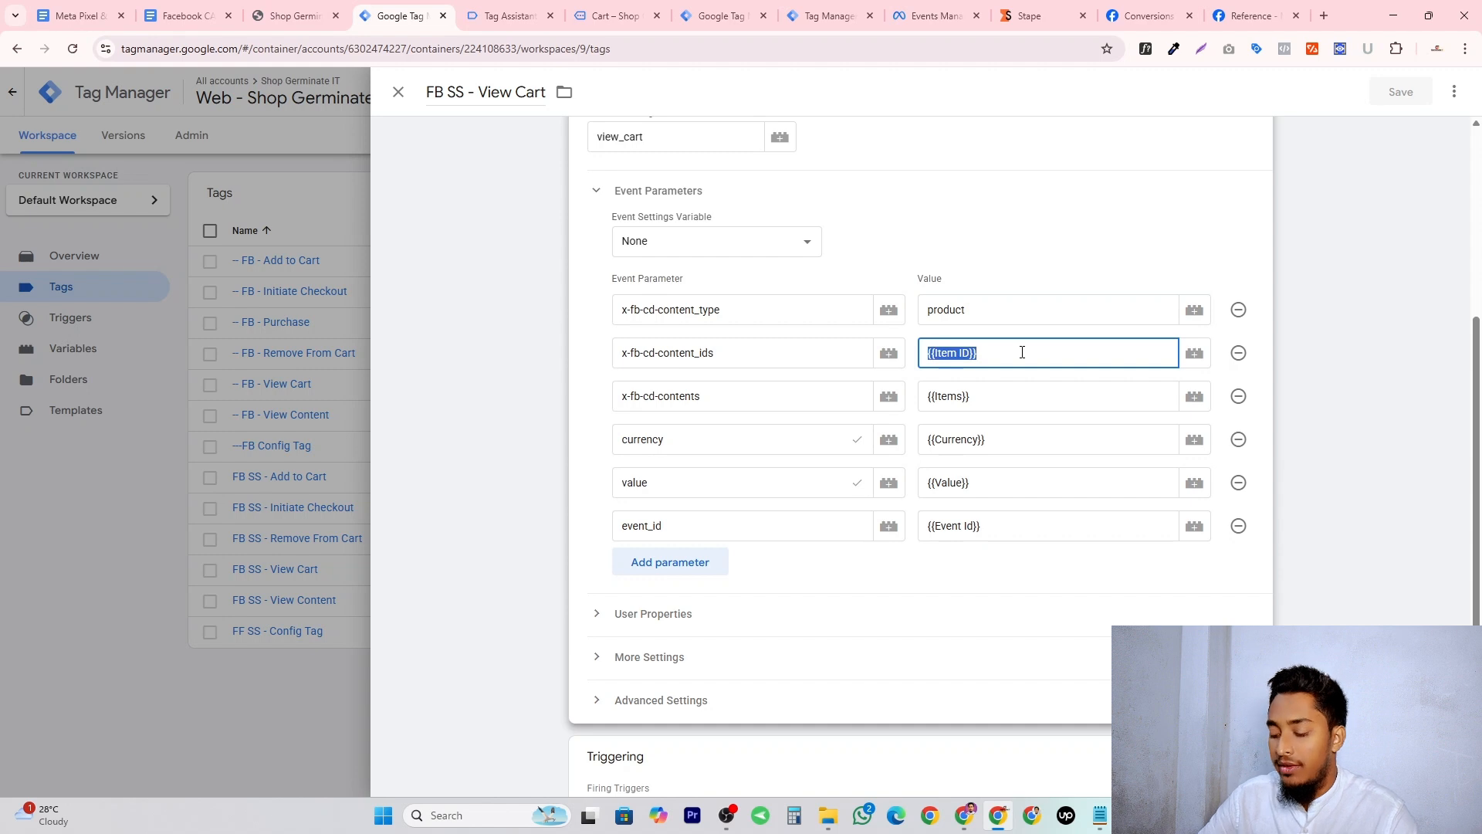
pyautogui.write('{{mul')
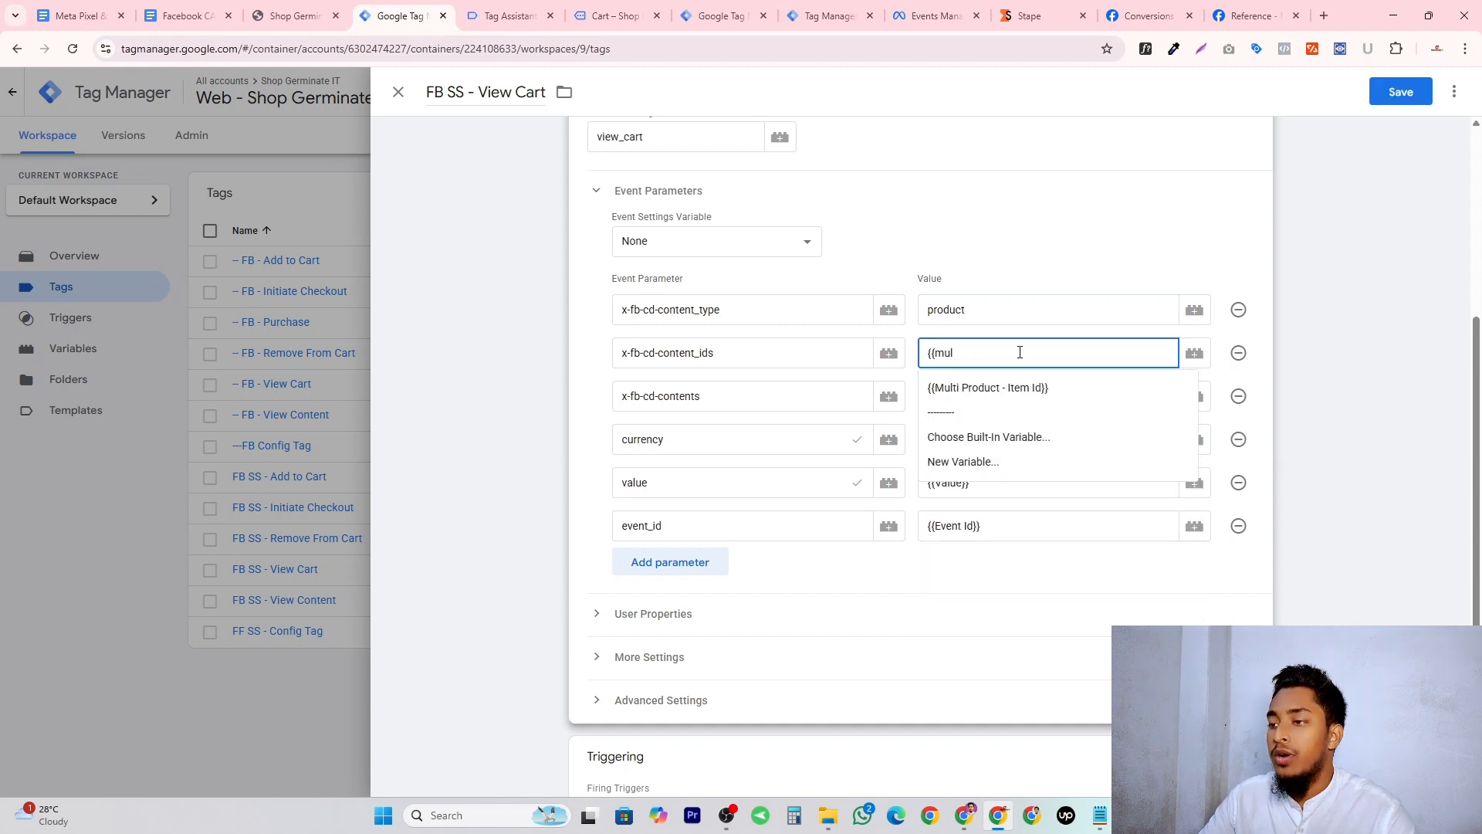
pyautogui.click(1050, 387)
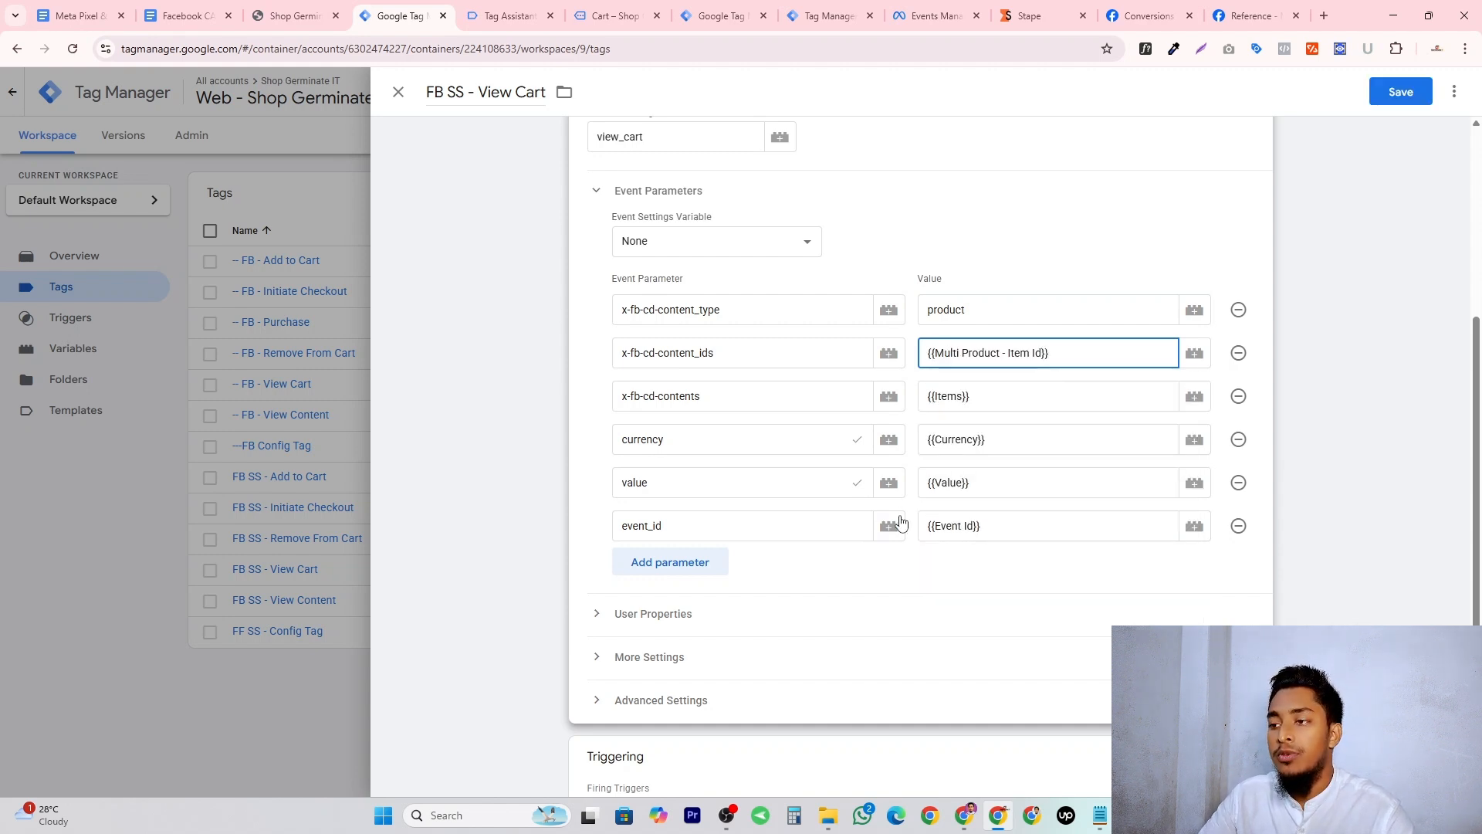
pyautogui.click(1396, 95)
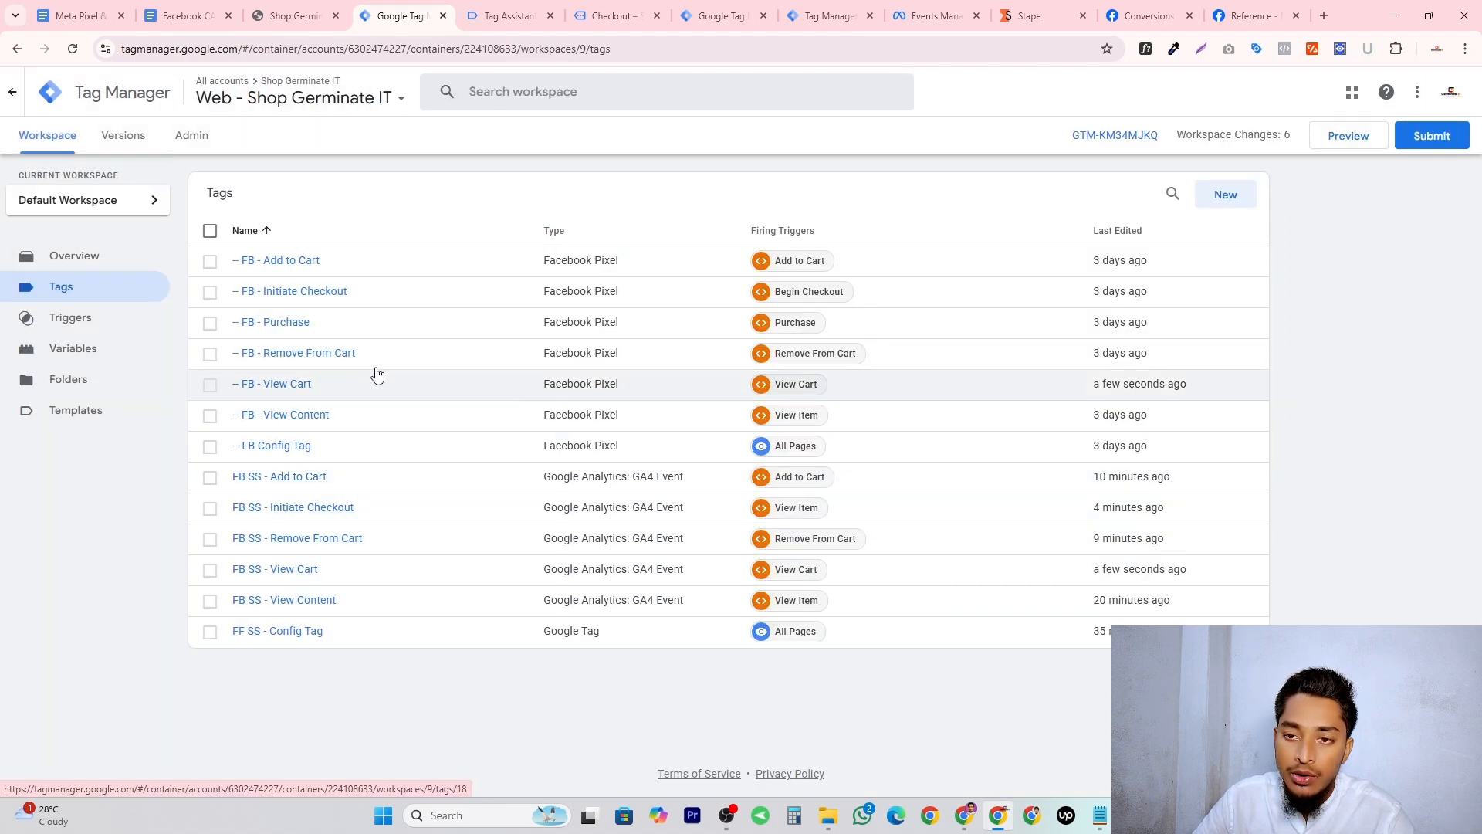
# Set the content_ids property of the "-- FB - Initiate Checkout" tag to {{Multi Product - Item Id}} and save the tag.
pyautogui.click(247, 293)
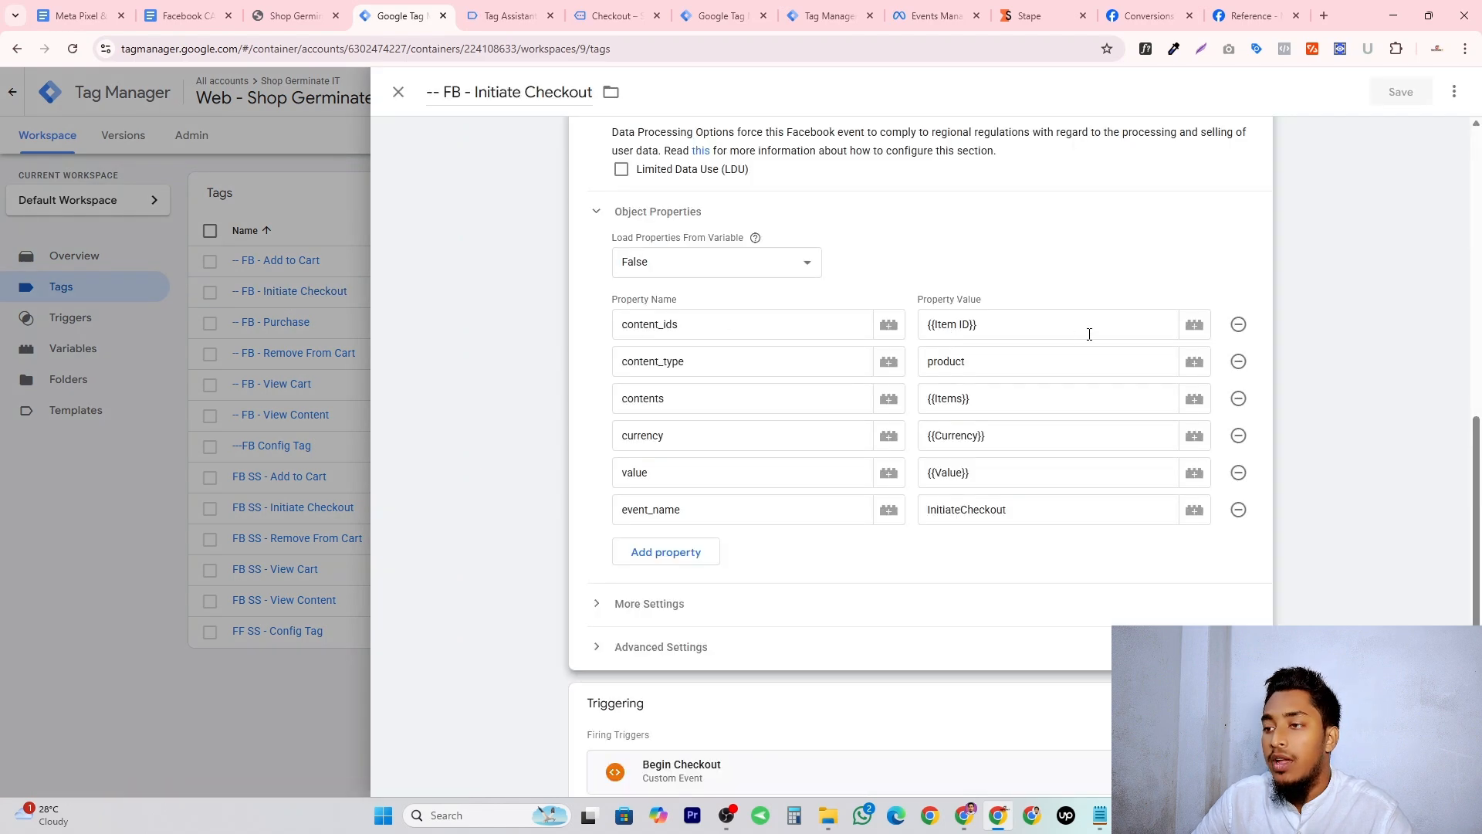
pyautogui.click(1090, 334)
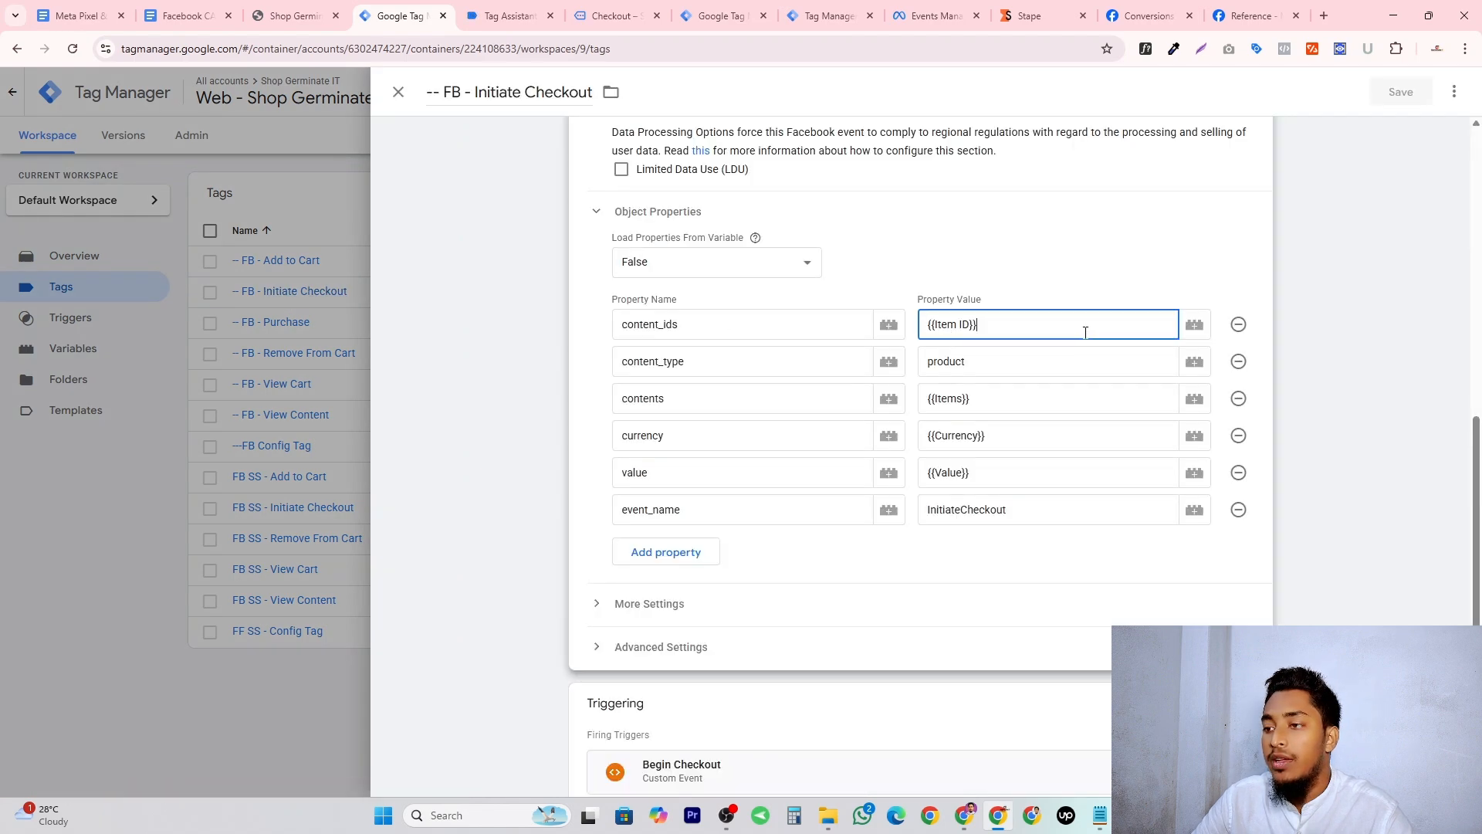
pyautogui.hotkey('ctrl', 'a')
pyautogui.write('{{mul')
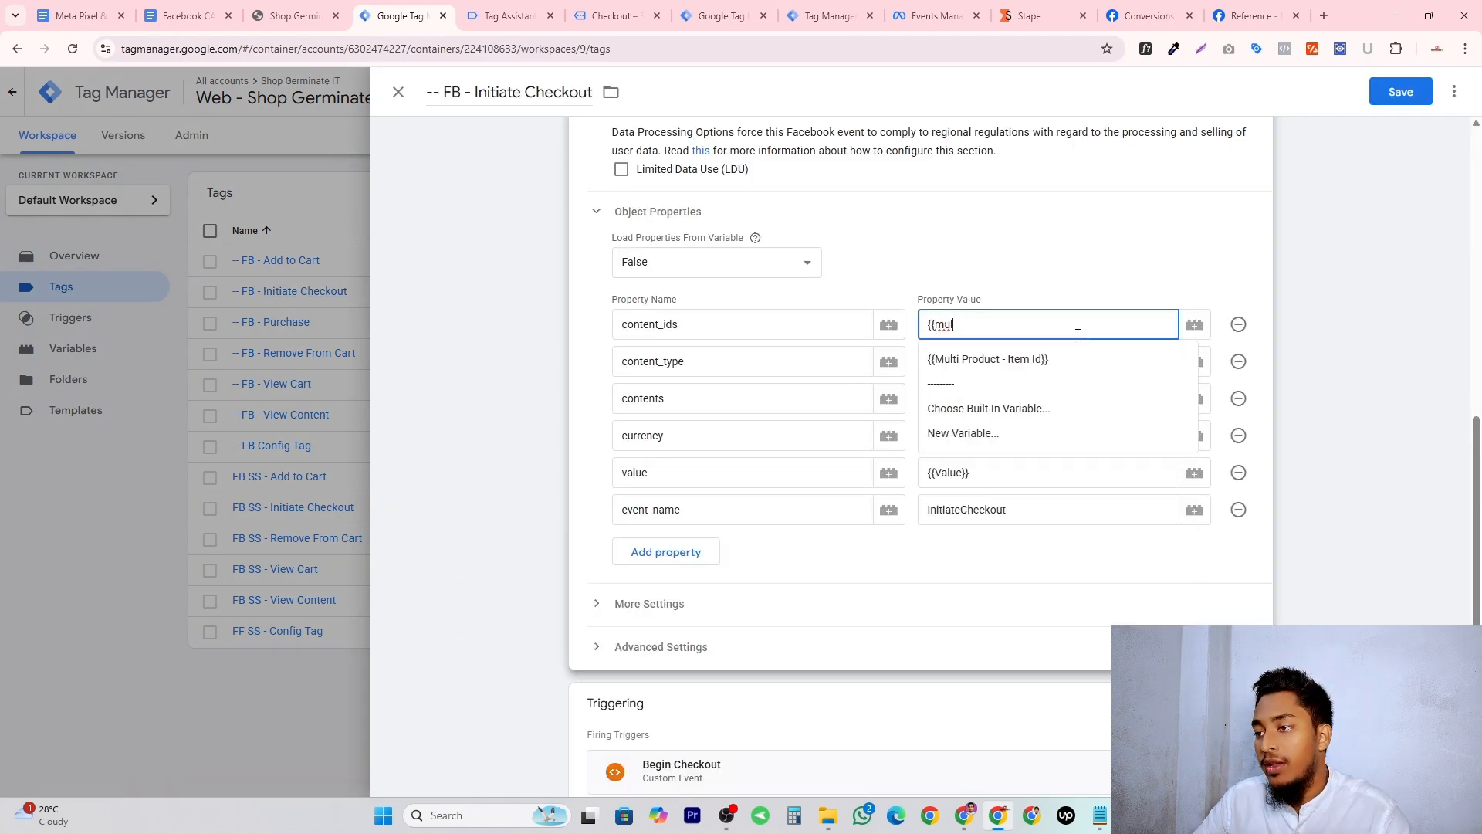
pyautogui.click(1042, 367)
pyautogui.click(1401, 91)
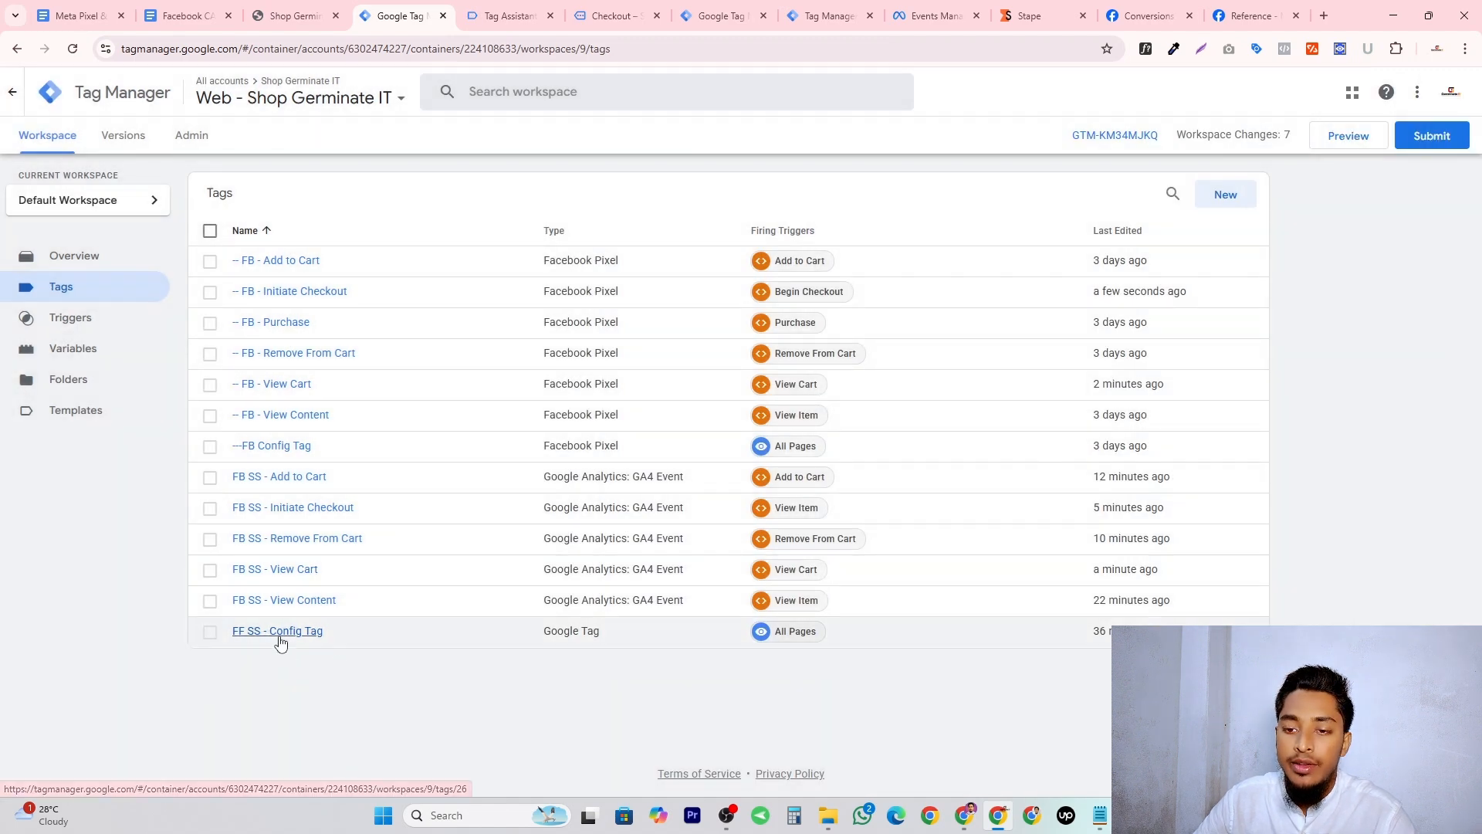
# Set the x-fb-cd-content_ids parameter of the "FB SS - Initiate Checkout" tag to {{Multi Product - Item Id}}.
pyautogui.click(329, 508)
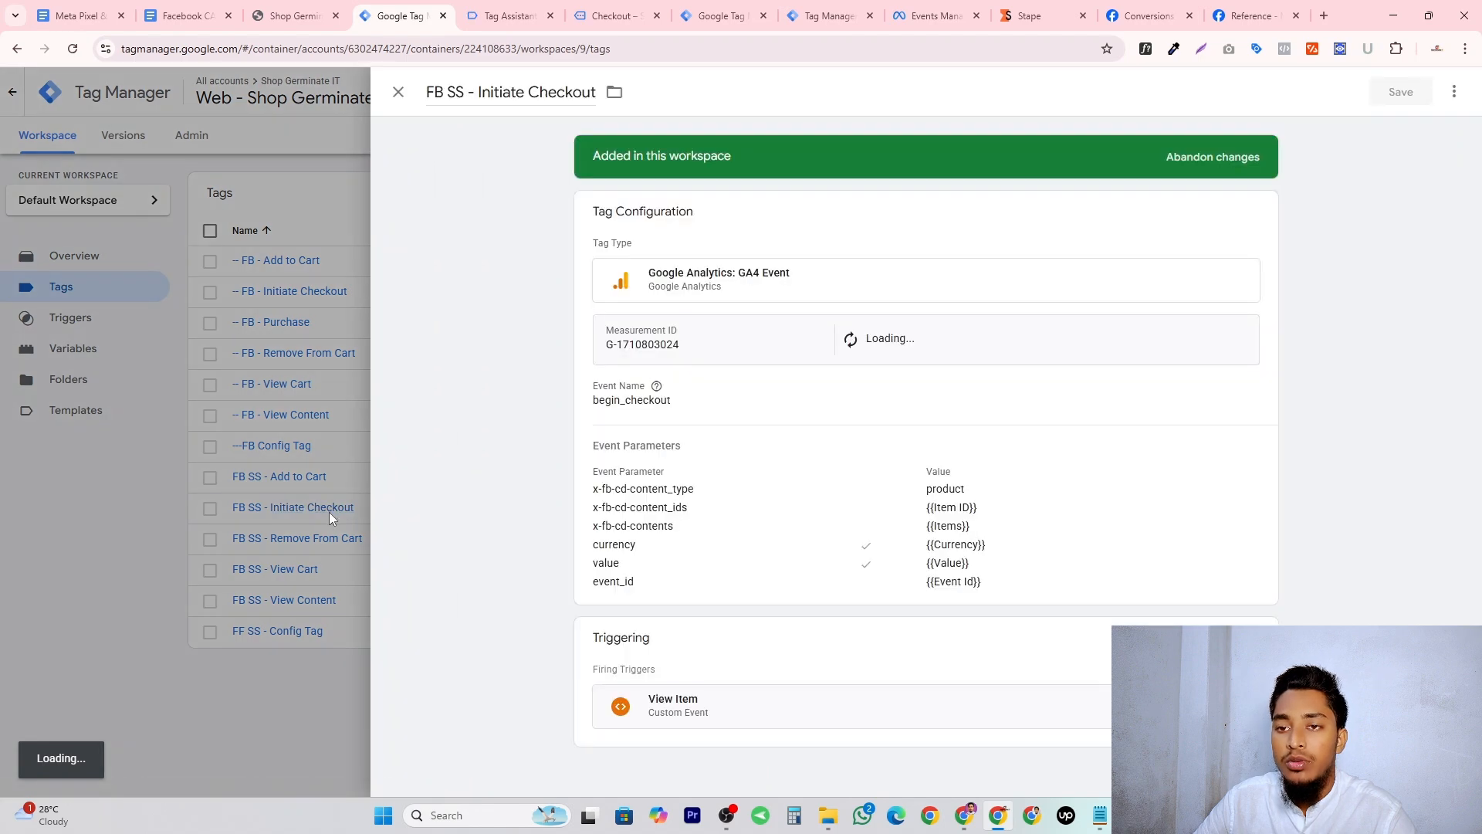
pyautogui.tripleClick(1025, 258)
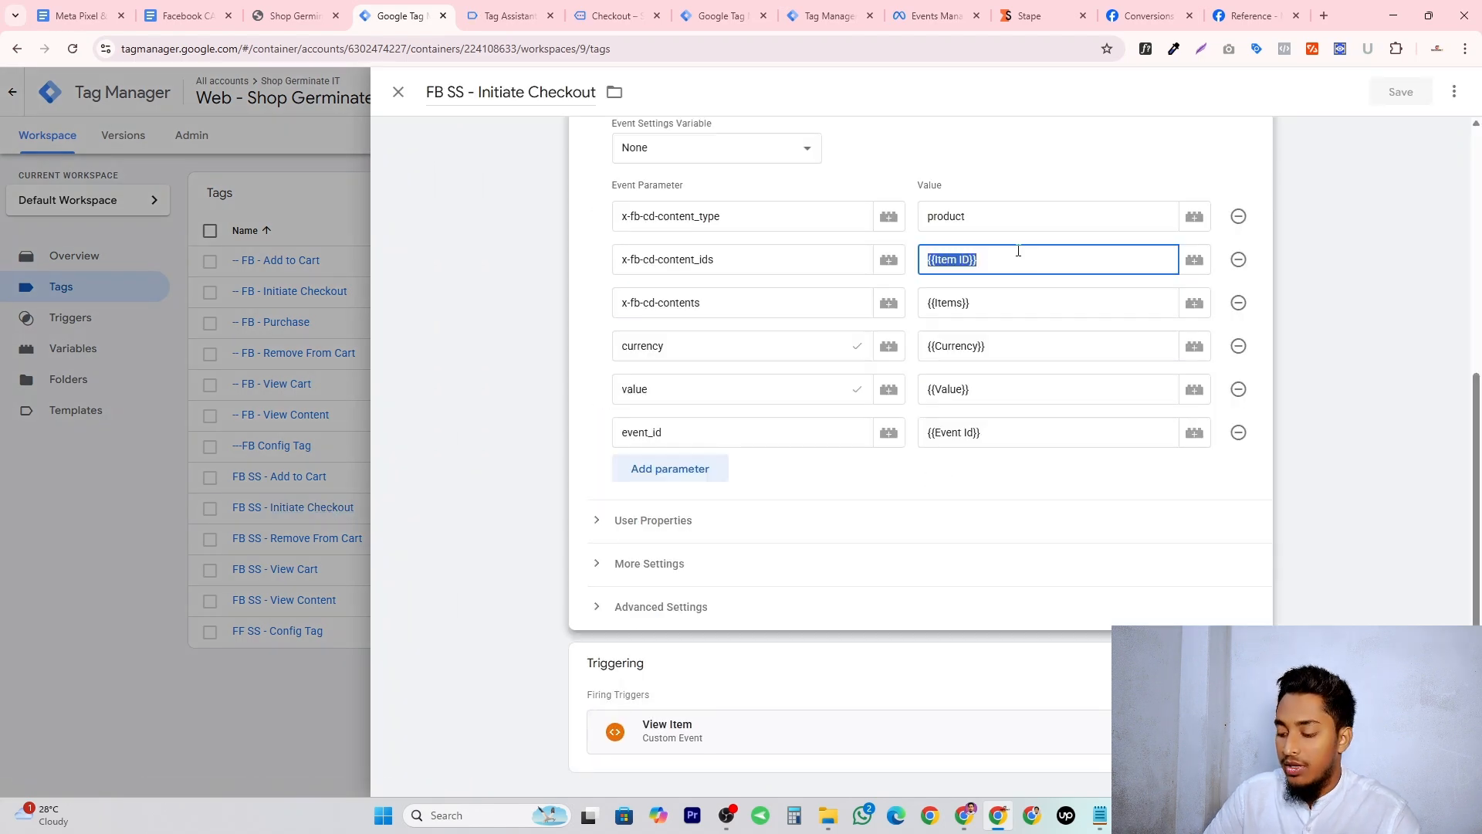
pyautogui.write('{{m')
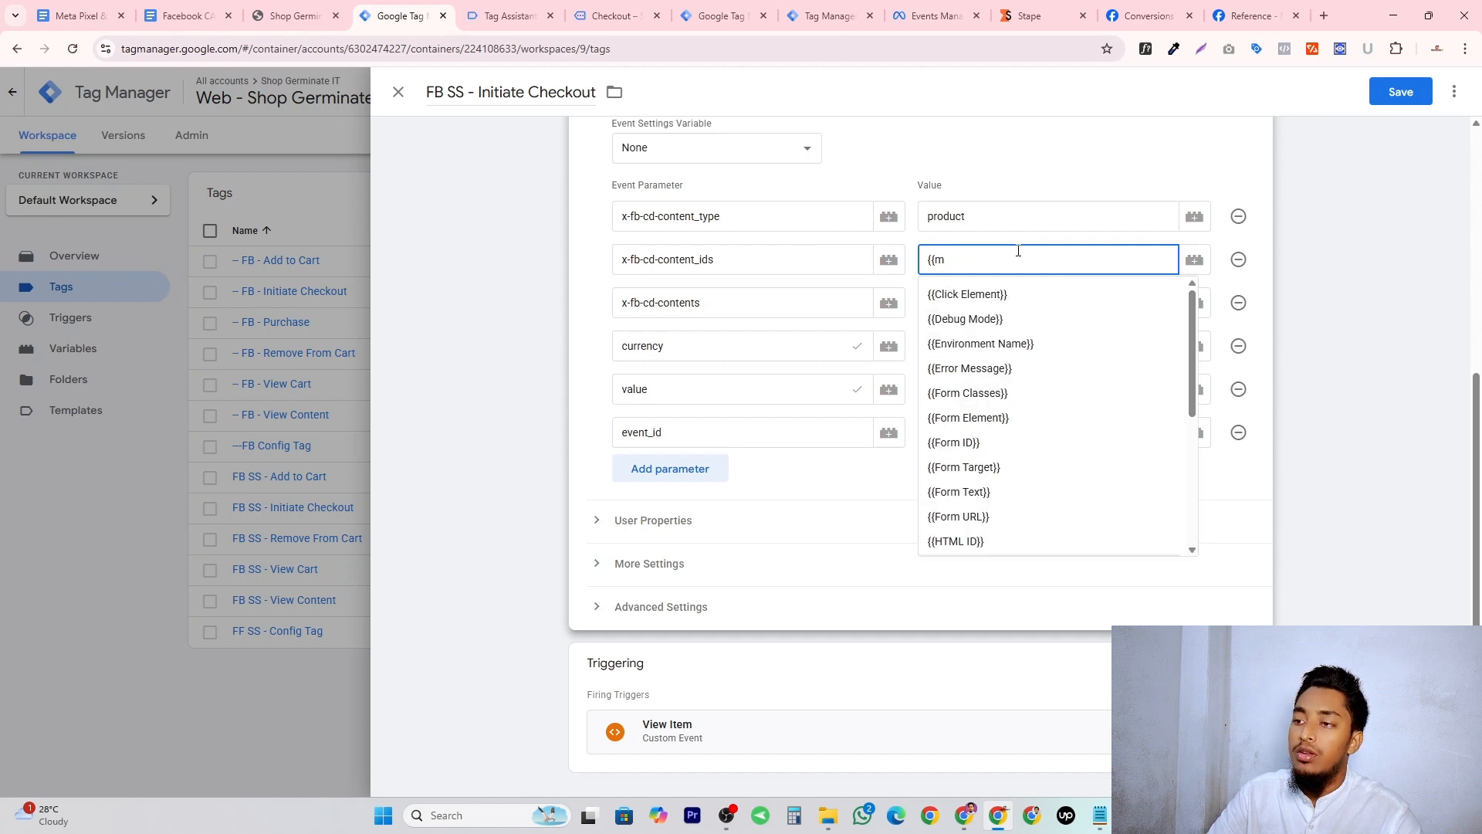
pyautogui.write('kuul')
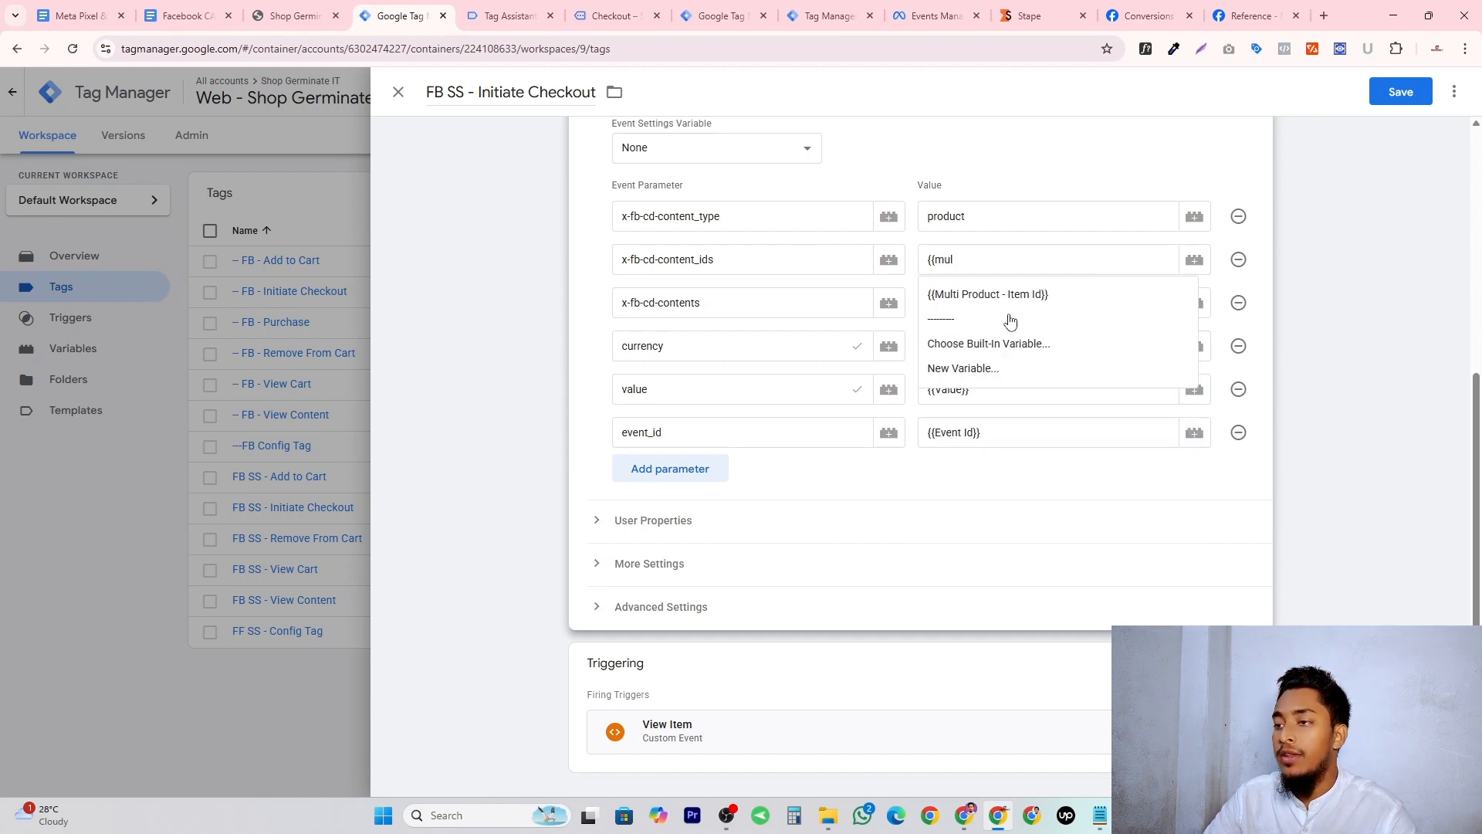
pyautogui.click(1007, 304)
# Replace the View Item trigger of the "FB SS - Initiate Checkout" tag with the Begin Checkout trigger and save the tag.
pyautogui.click(1235, 698)
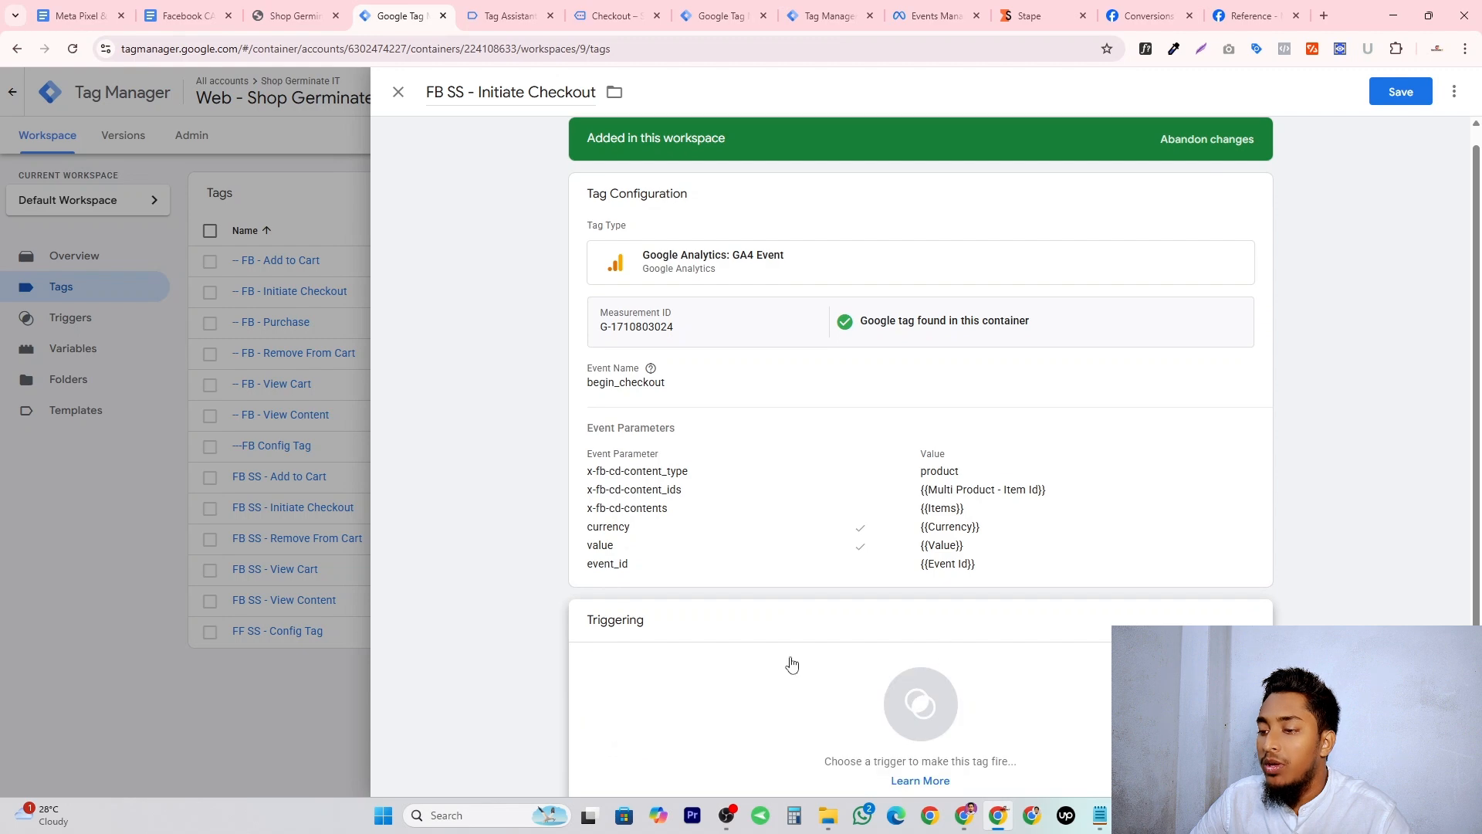
pyautogui.click(790, 660)
pyautogui.click(464, 229)
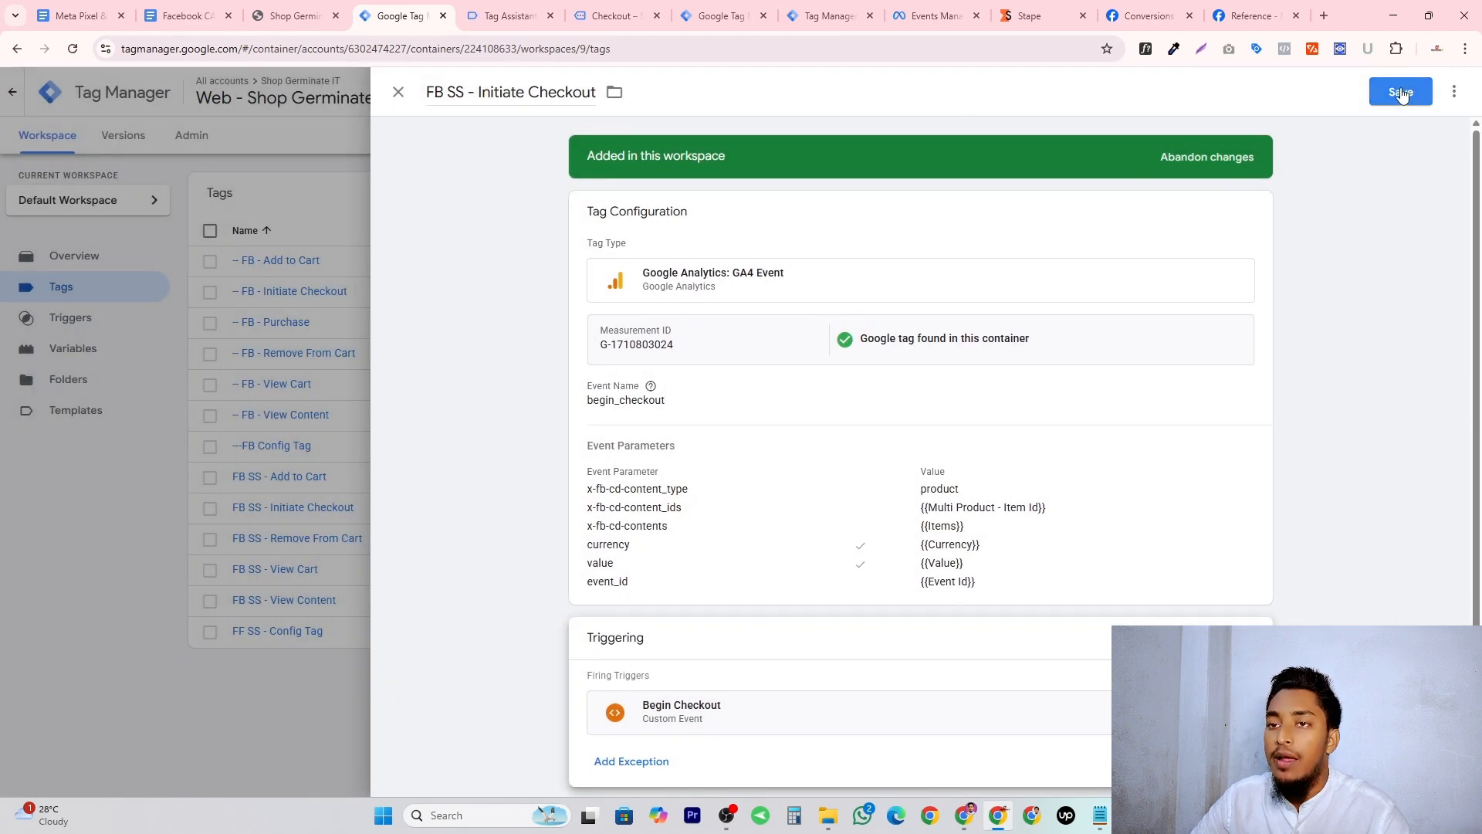
pyautogui.click(1426, 92)
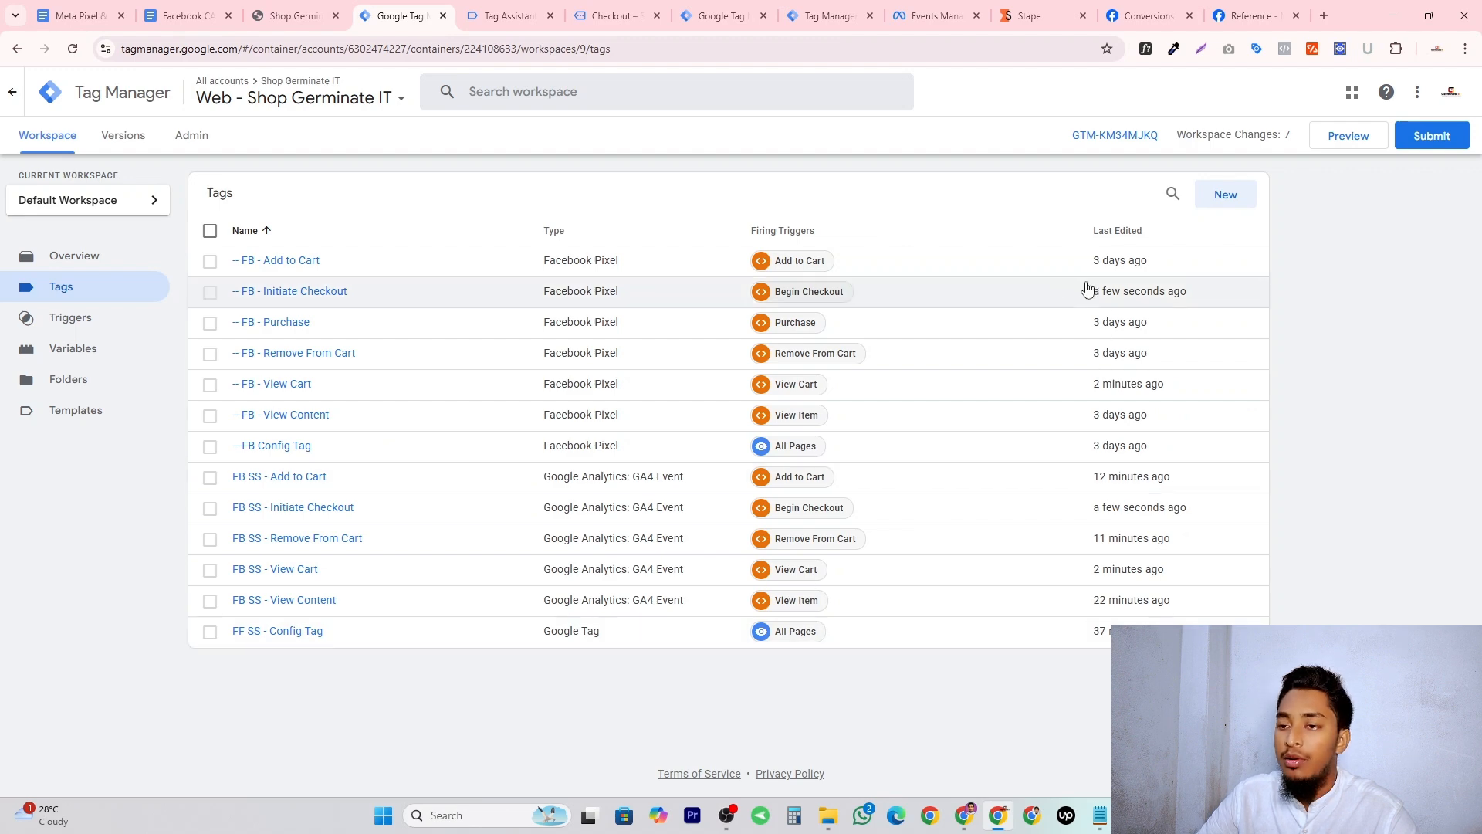
# Make a copy of the "FB SS - View Content" tag.
pyautogui.click(272, 608)
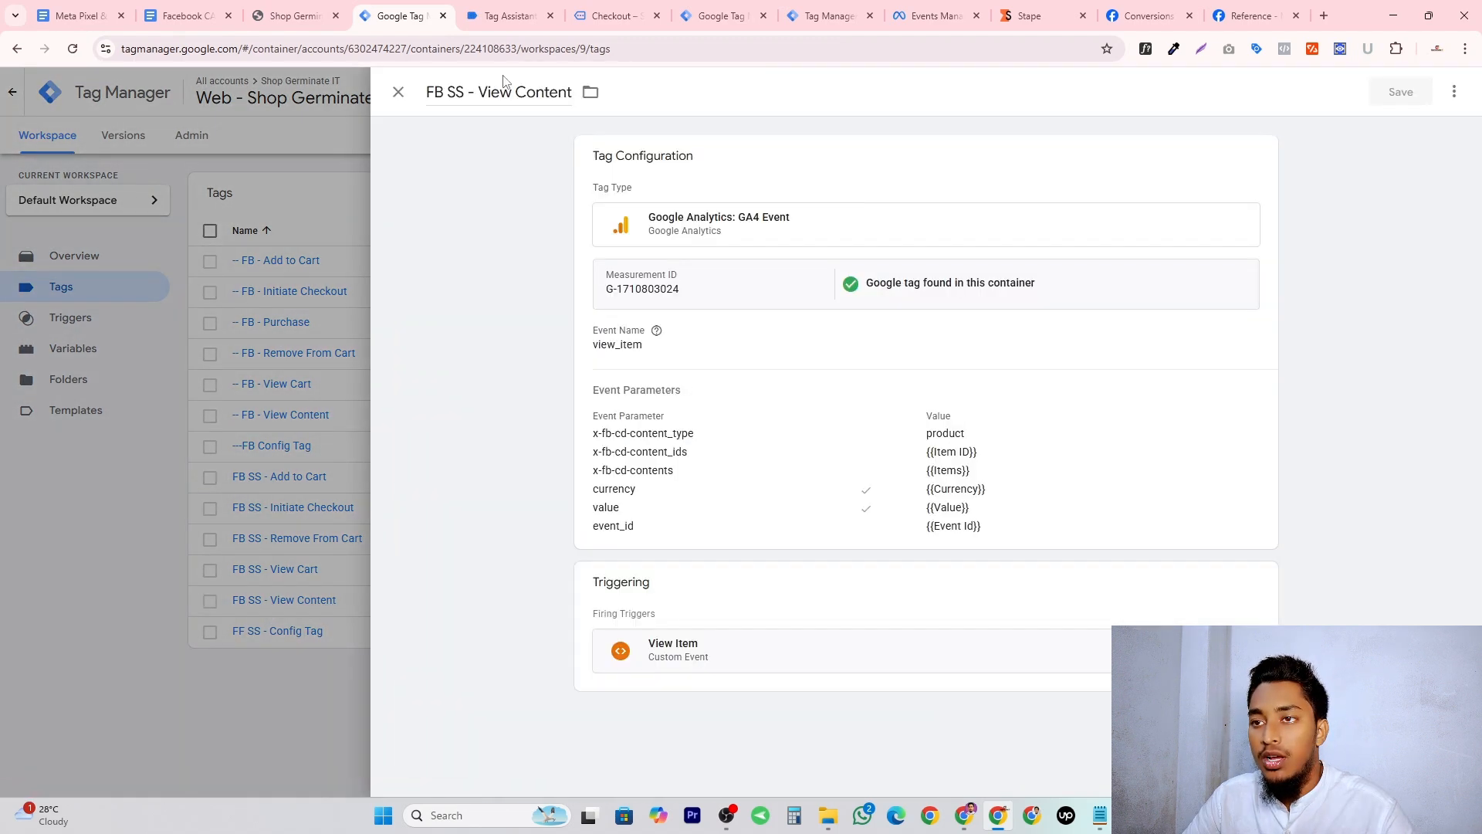
pyautogui.click(1453, 92)
pyautogui.click(1412, 126)
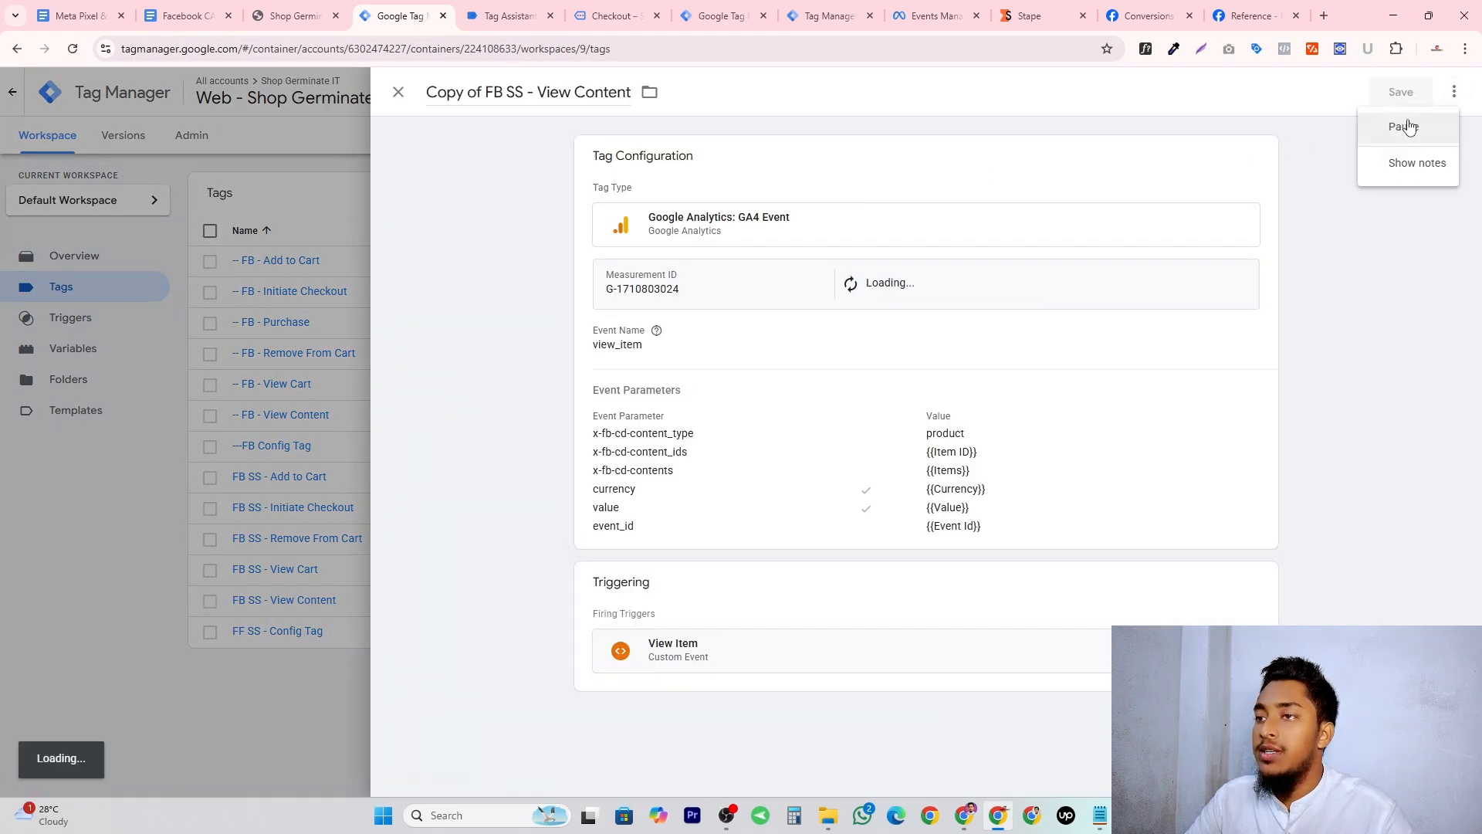
# Rename the copied tag as "FB SS - Purchase", taking the event name from the Tracking Items.md notes.
pyautogui.click(1093, 823)
pyautogui.tripleClick(1037, 269)
pyautogui.tripleClick(1039, 283)
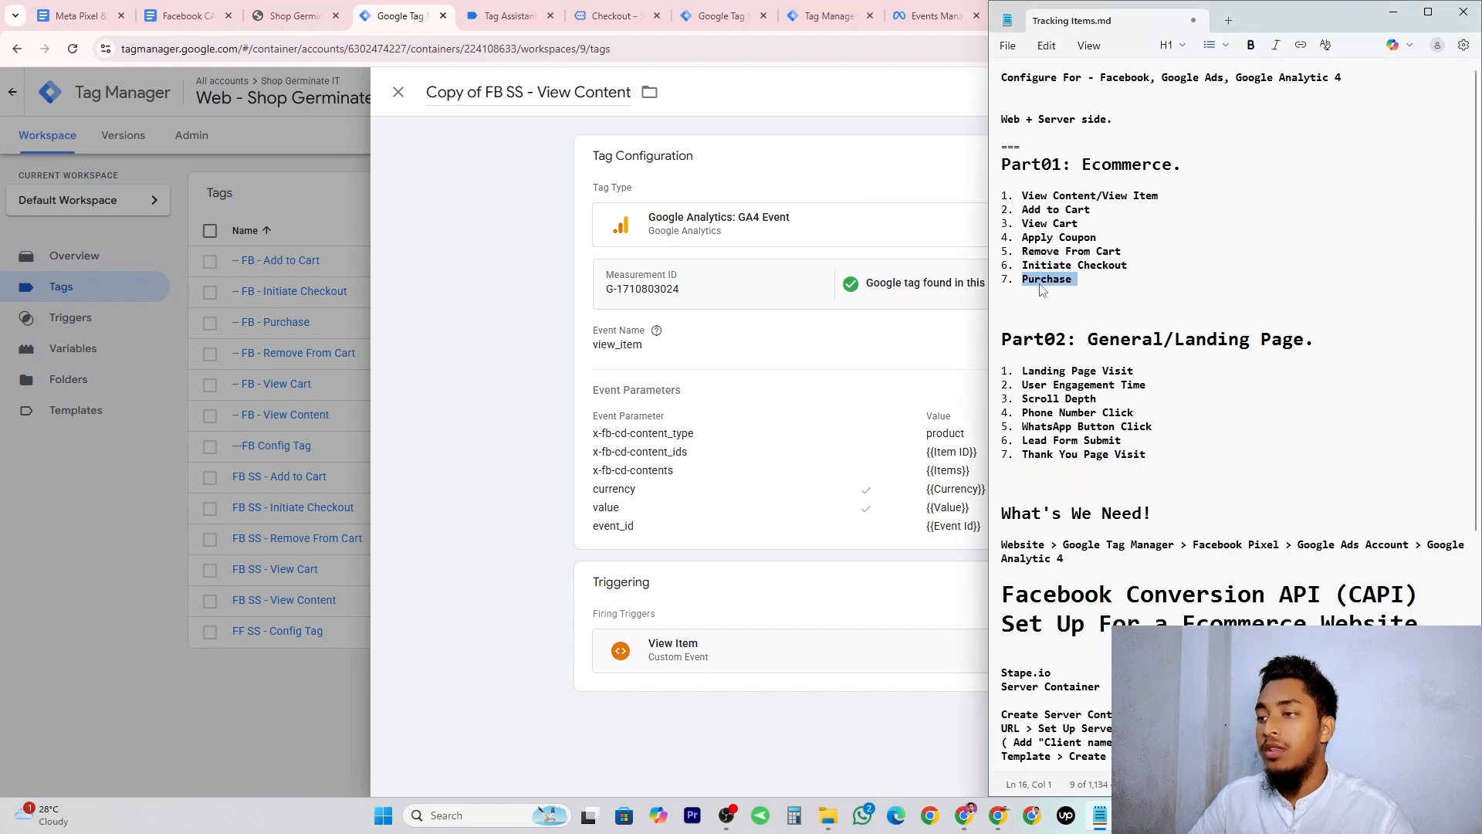
pyautogui.hotkey('shift', 'Left')
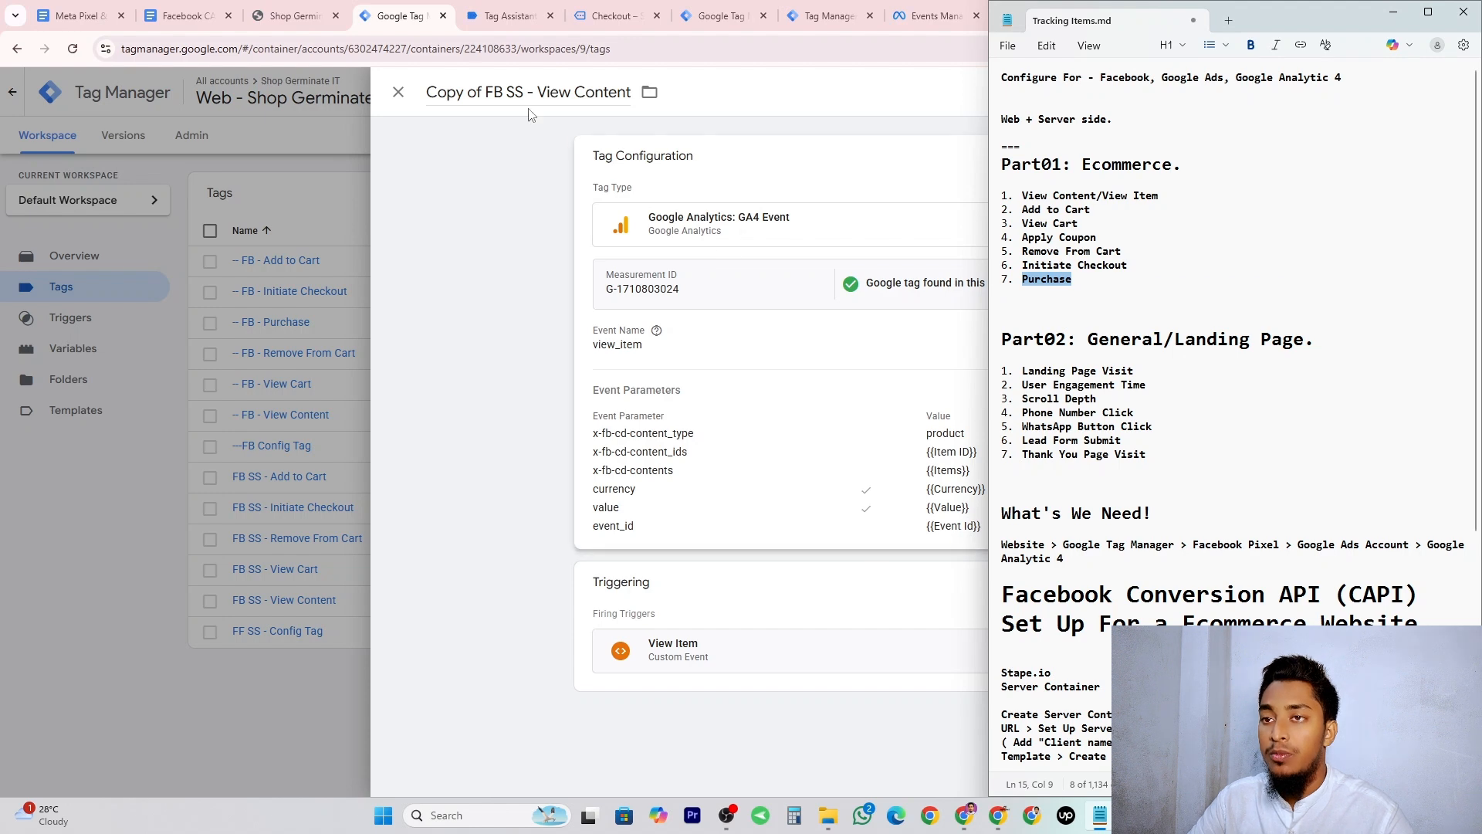
pyautogui.click(465, 93)
pyautogui.click(485, 92)
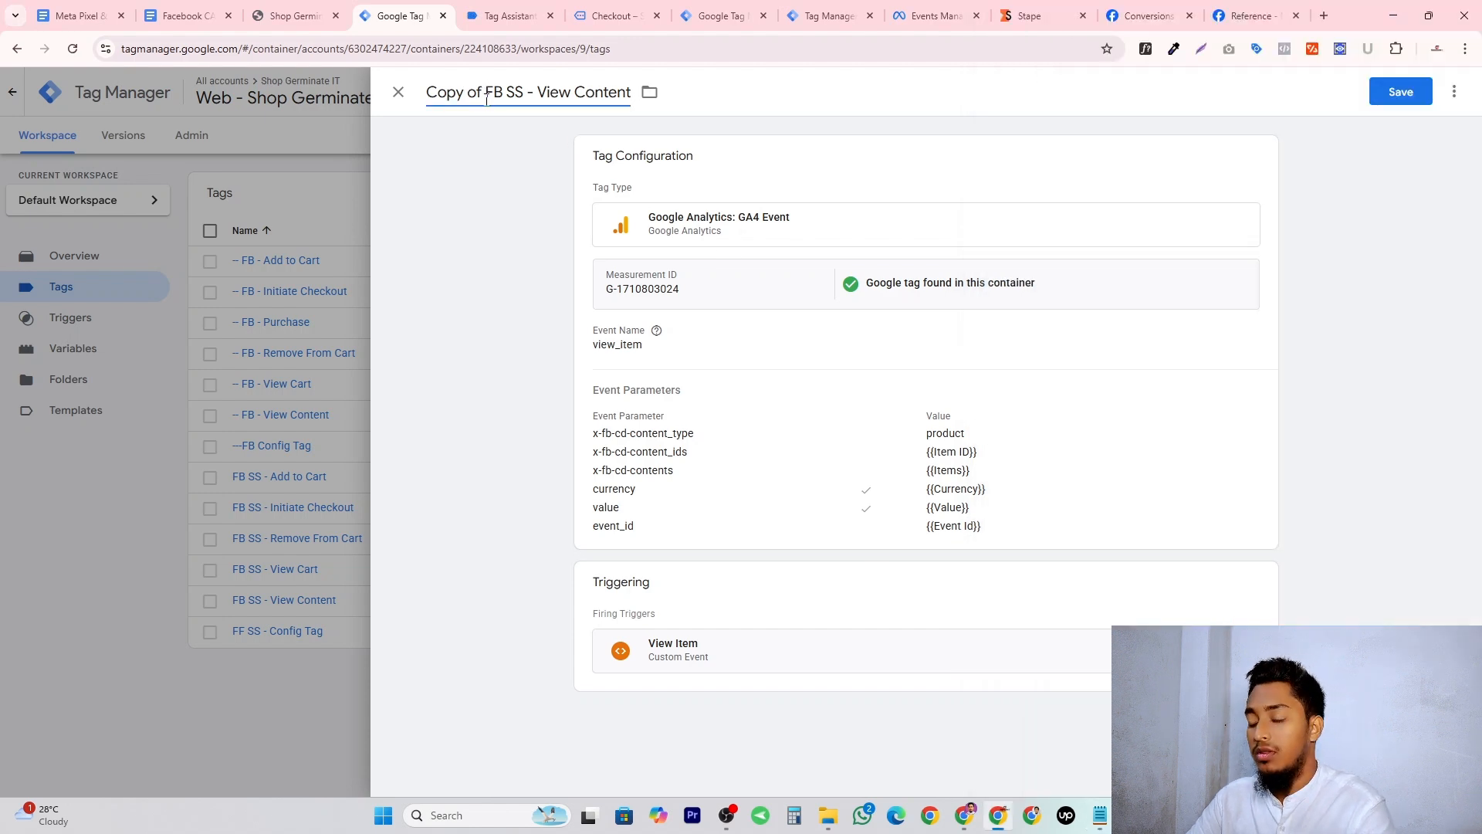
pyautogui.press('BackSpace')
pyautogui.press('BackSpace')
pyautogui.press('BackSpace')
pyautogui.press('BackSpace')
pyautogui.press('BackSpace')
pyautogui.press('BackSpace')
pyautogui.press('BackSpace')
pyautogui.press('BackSpace')
pyautogui.moveTo(482, 93); pyautogui.dragTo(605, 93)
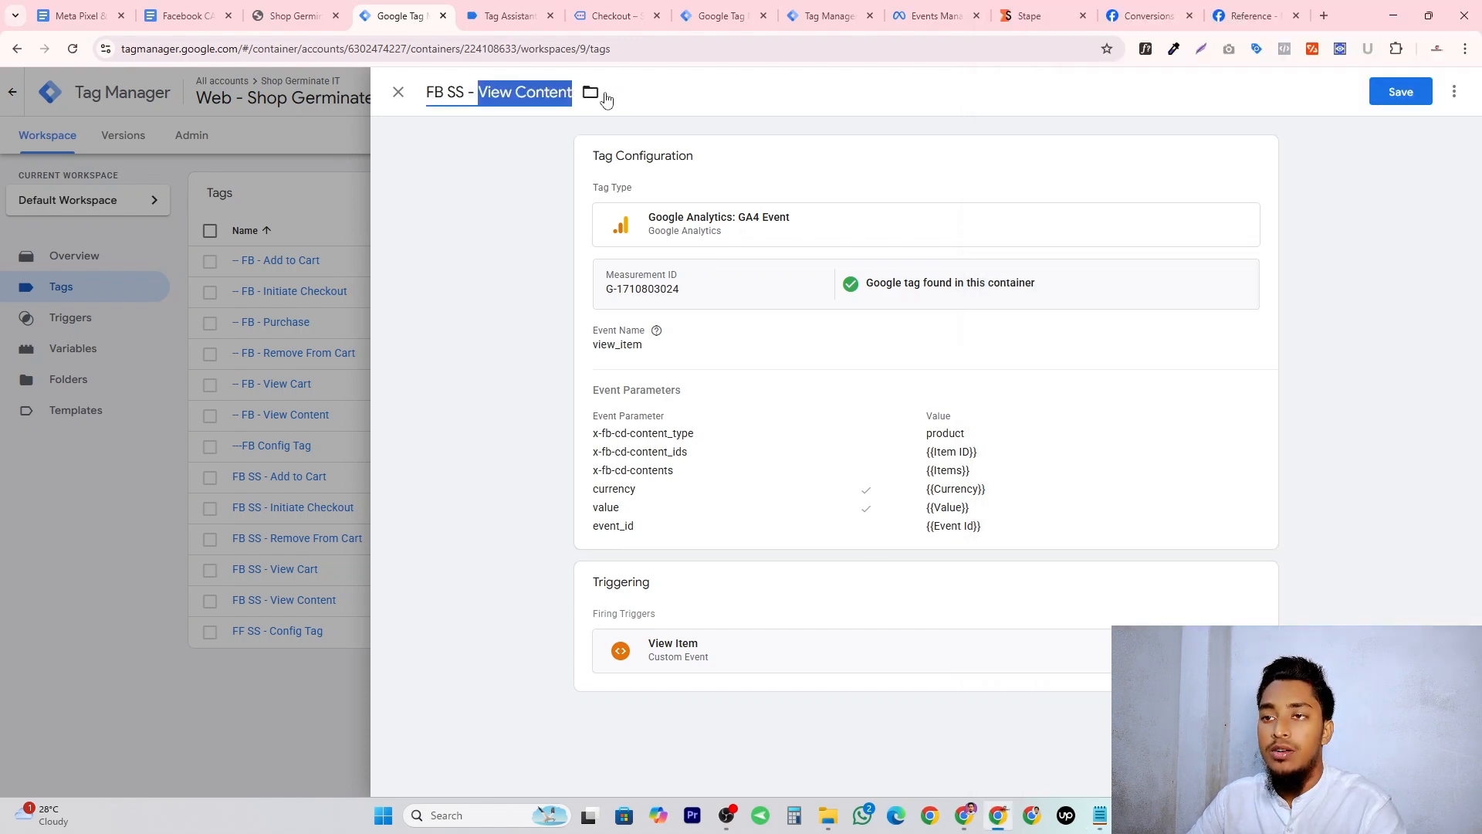
pyautogui.hotkey('ctrl', 'v')
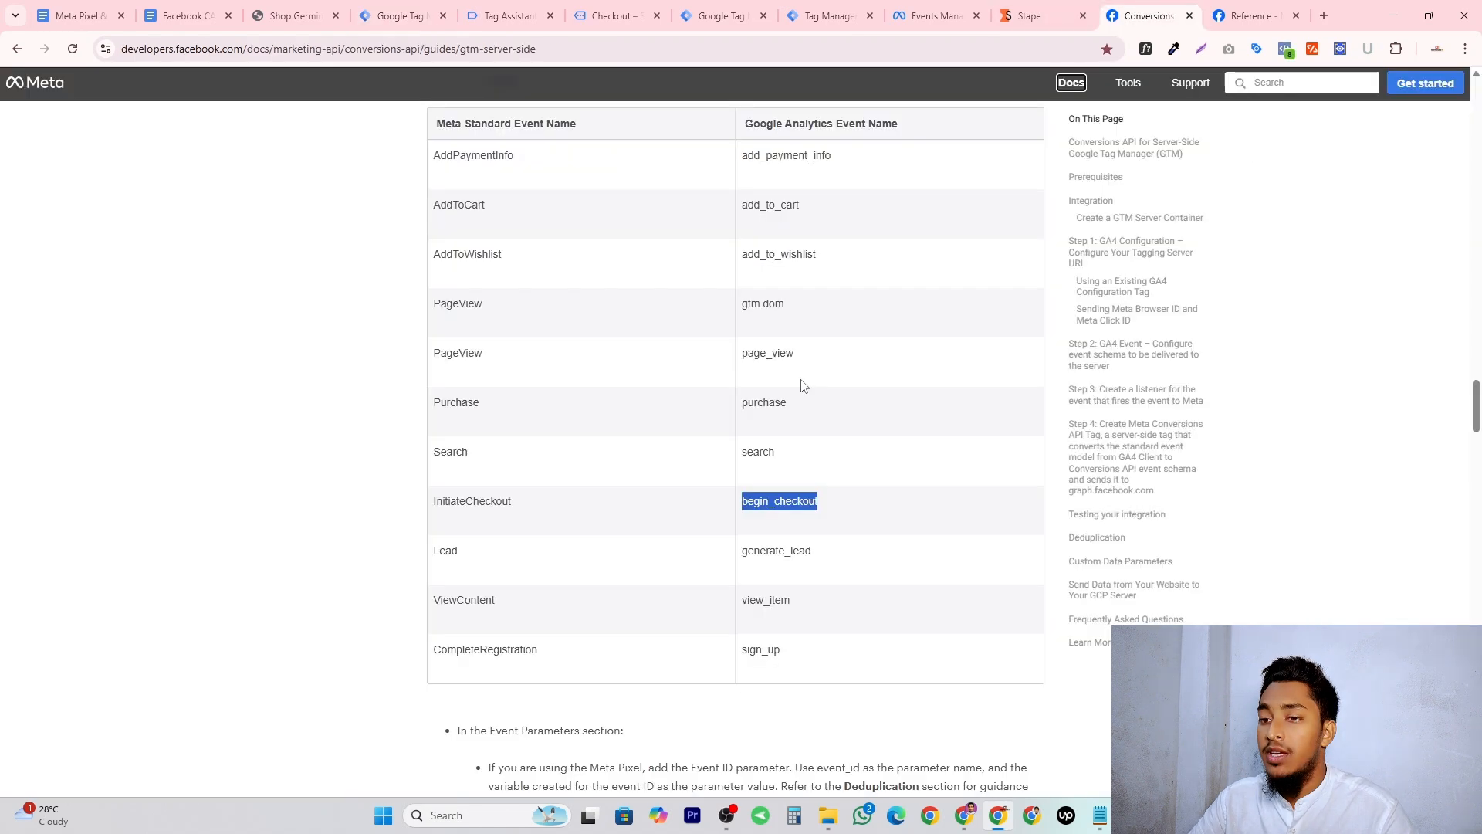
# Set the event name of the "FB SS - Purchase" tag to purchase, copied from Meta's standard event mapping table.
pyautogui.click(1149, 16)
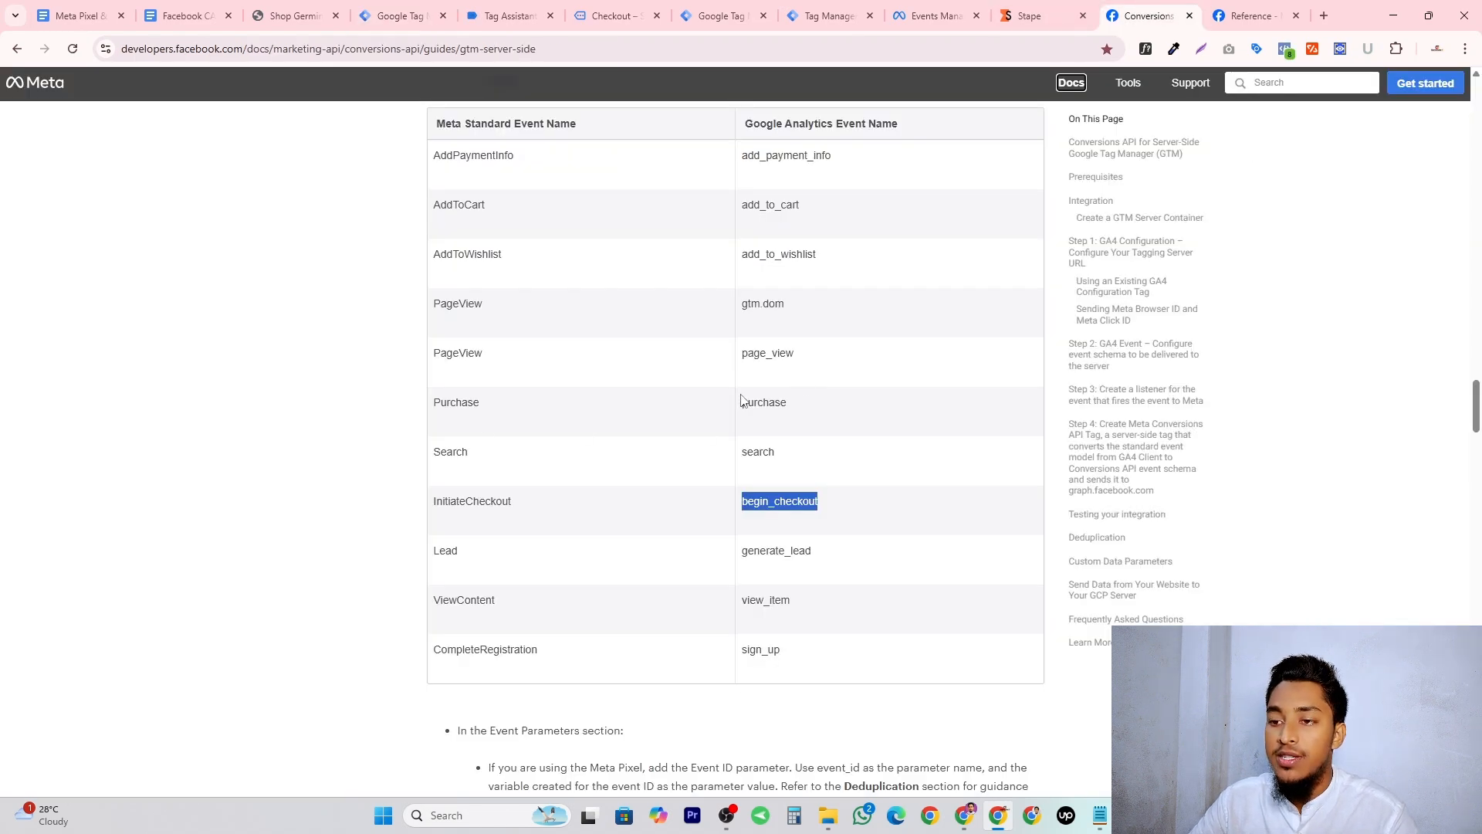
pyautogui.doubleClick(460, 402)
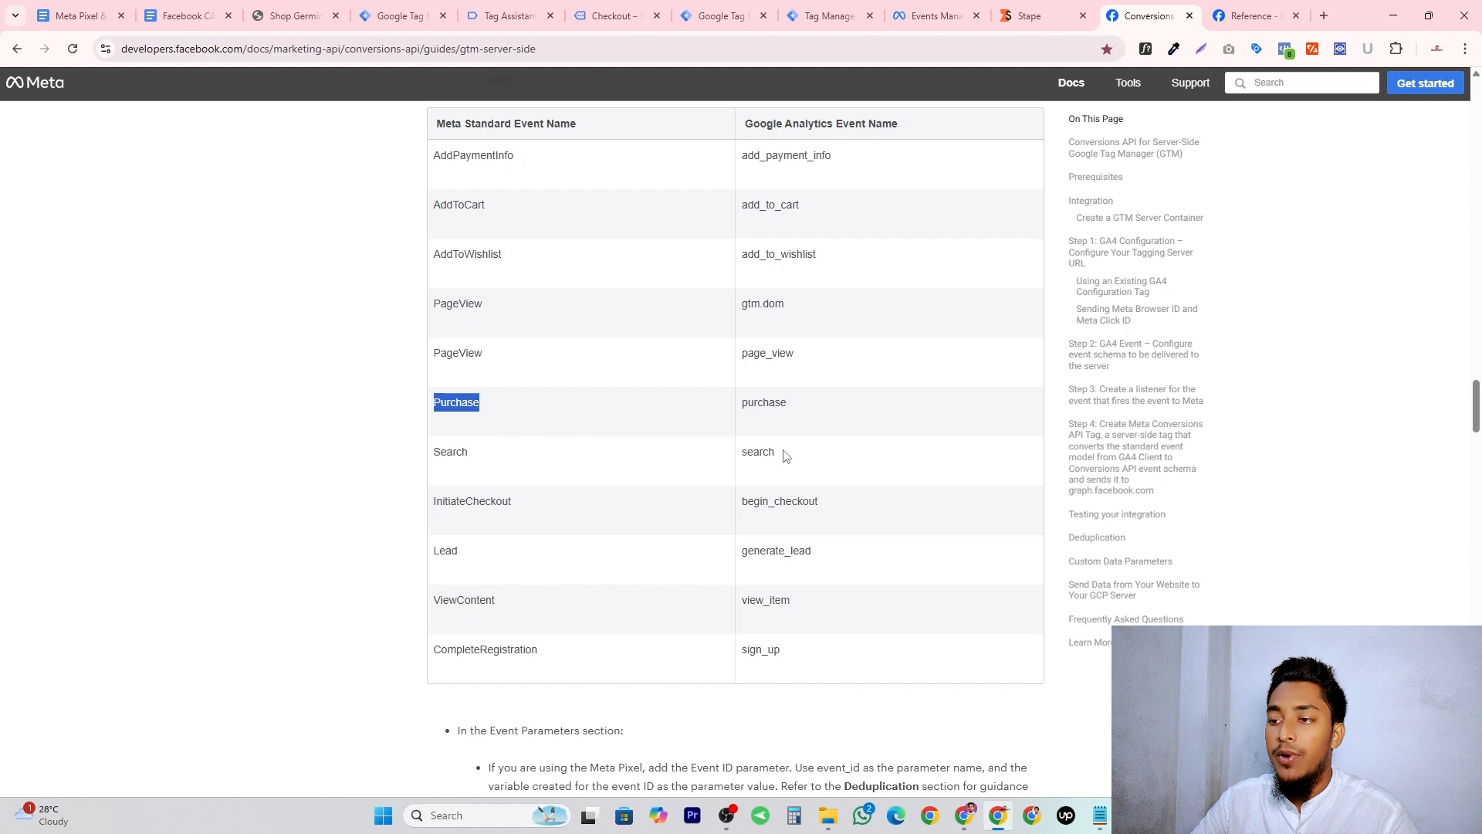
pyautogui.doubleClick(771, 397)
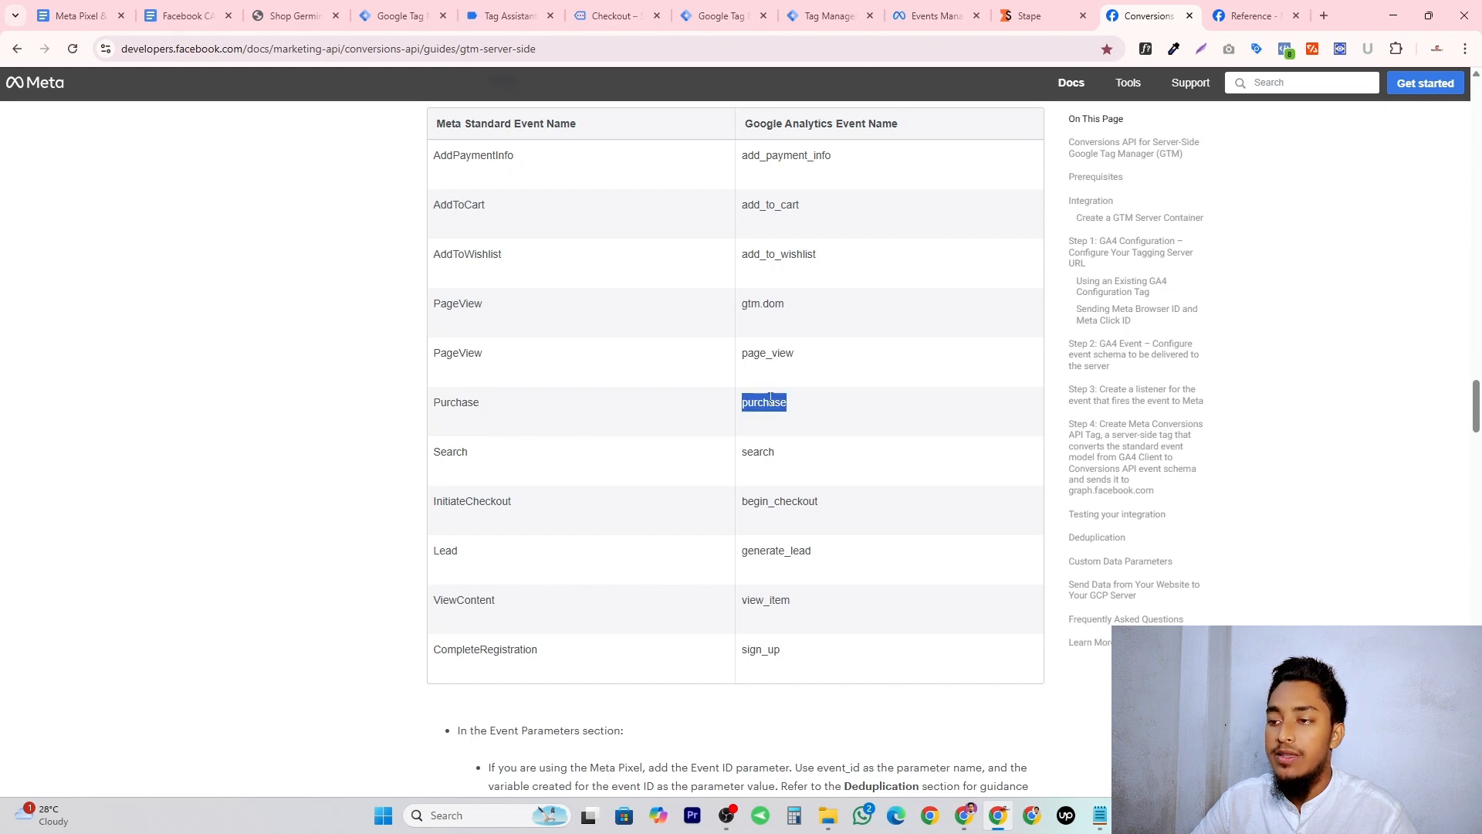
pyautogui.click(400, 15)
pyautogui.doubleClick(670, 399)
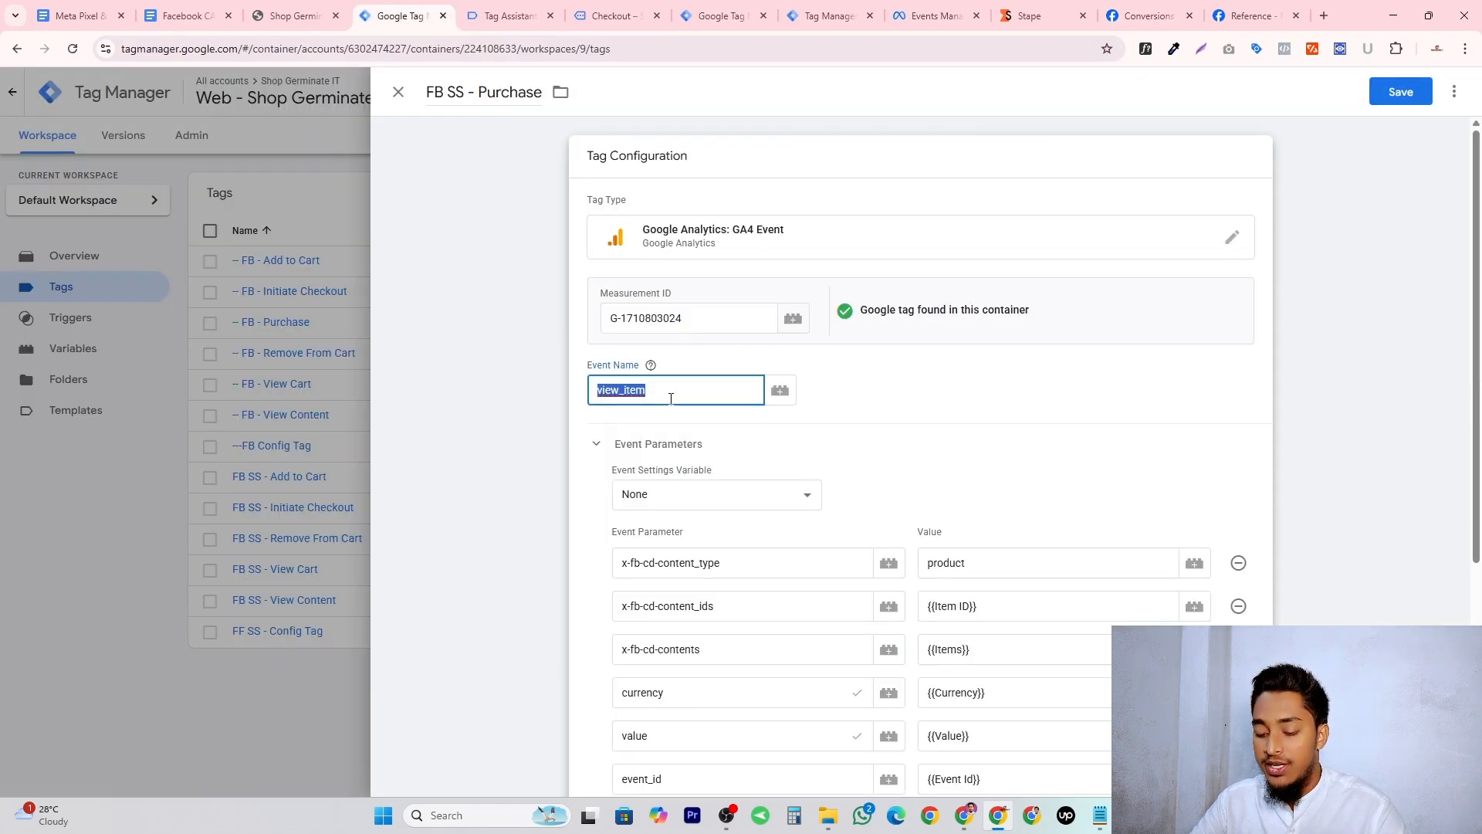
pyautogui.hotkey('ctrl', 'v')
# Set the x-fb-cd-content_ids parameter of the "FB SS - Purchase" tag to {{Multi Product - Item Id}}.
pyautogui.scroll(-4, 654, 417)
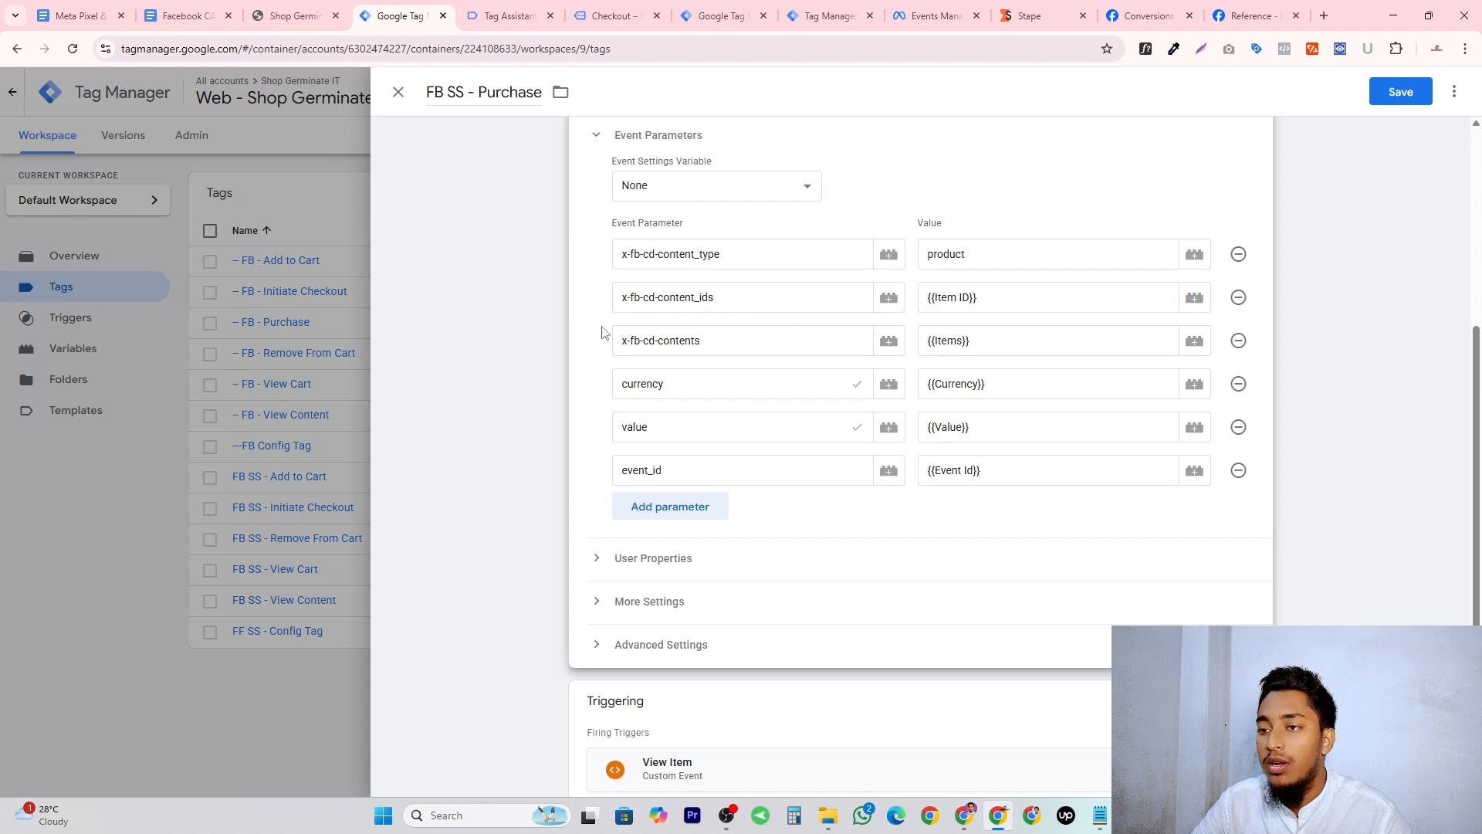
pyautogui.tripleClick(1019, 304)
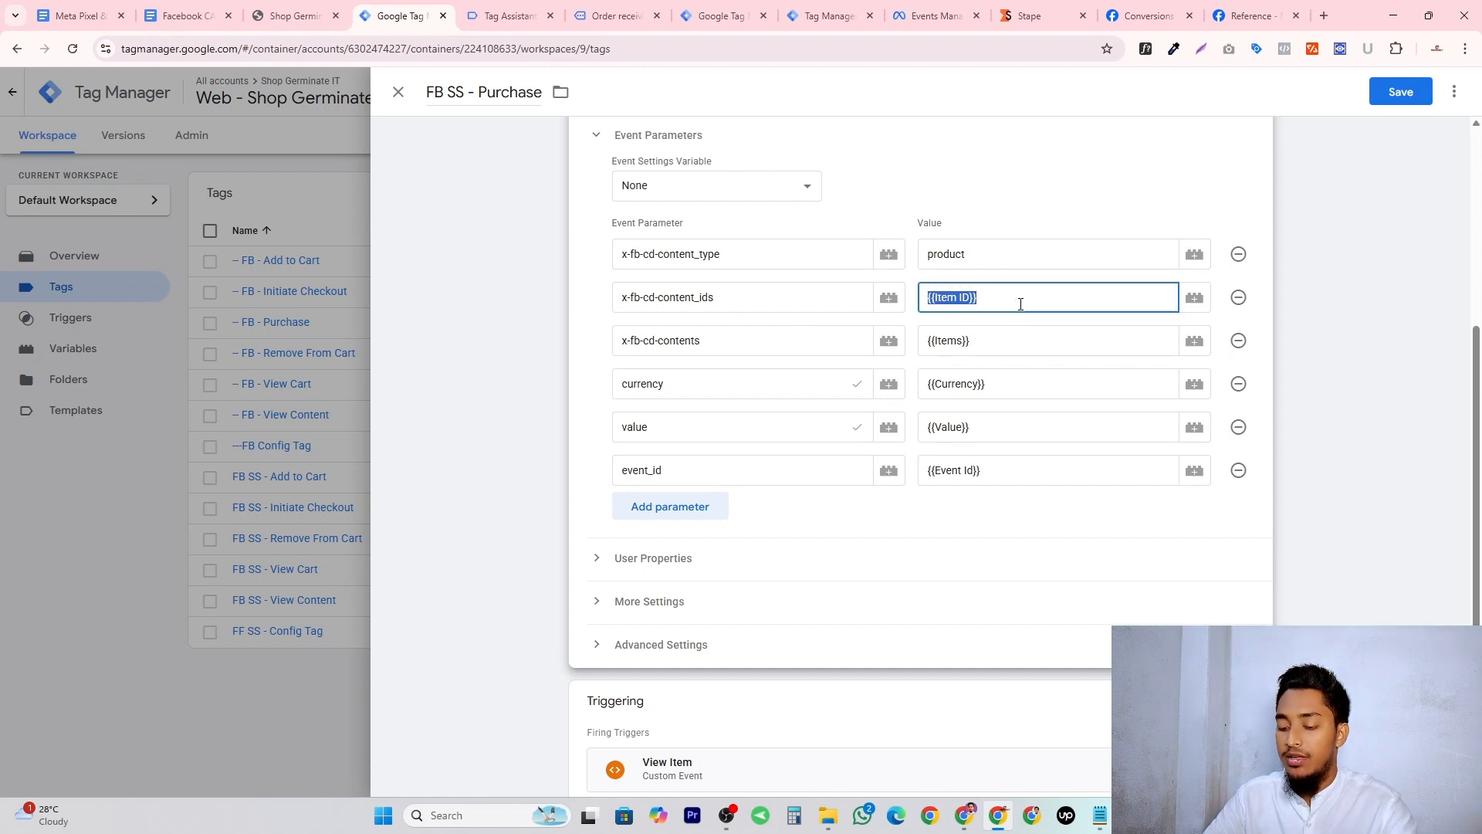
pyautogui.write('{{mul')
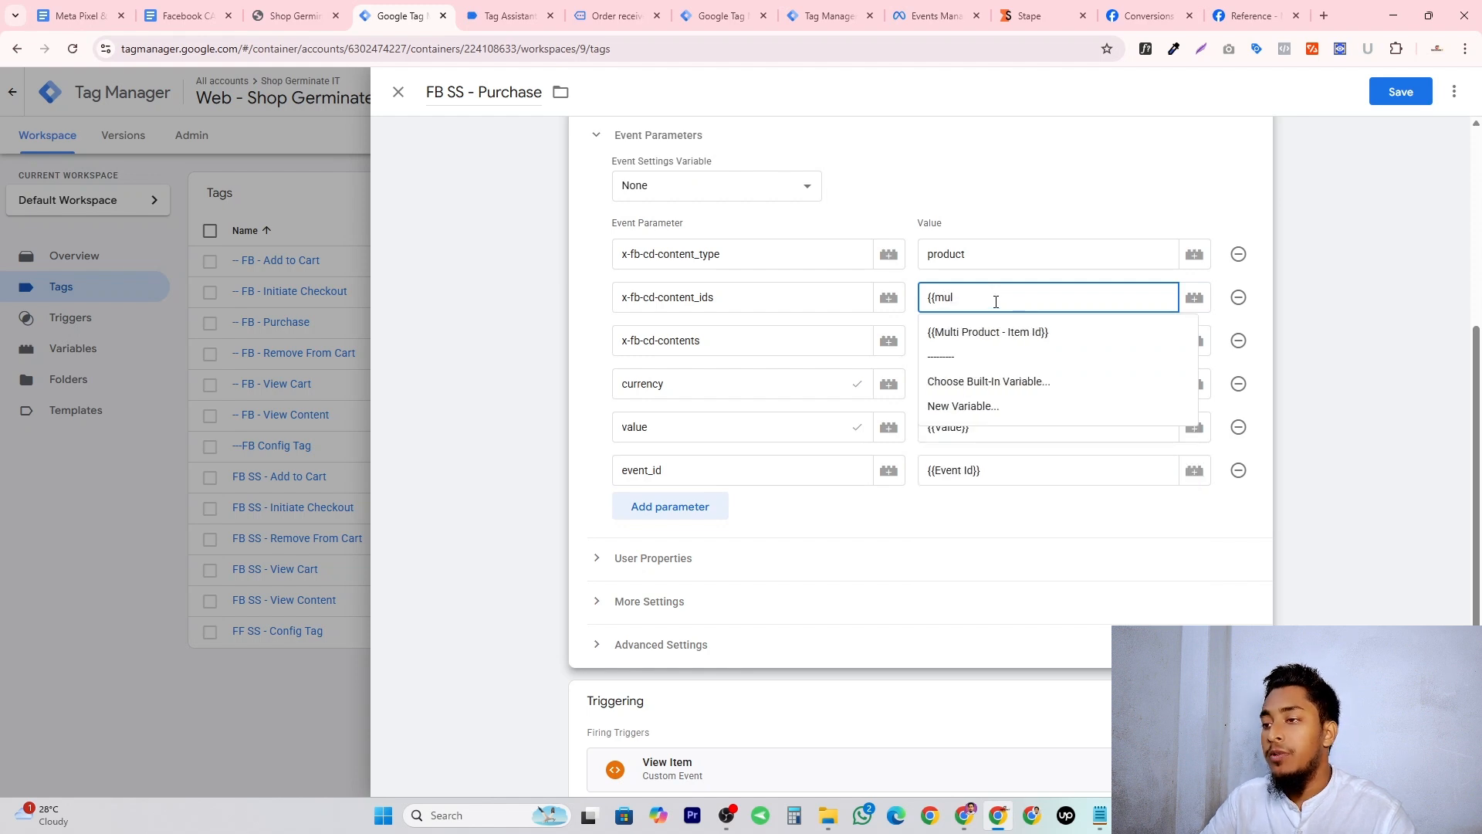
pyautogui.click(1002, 334)
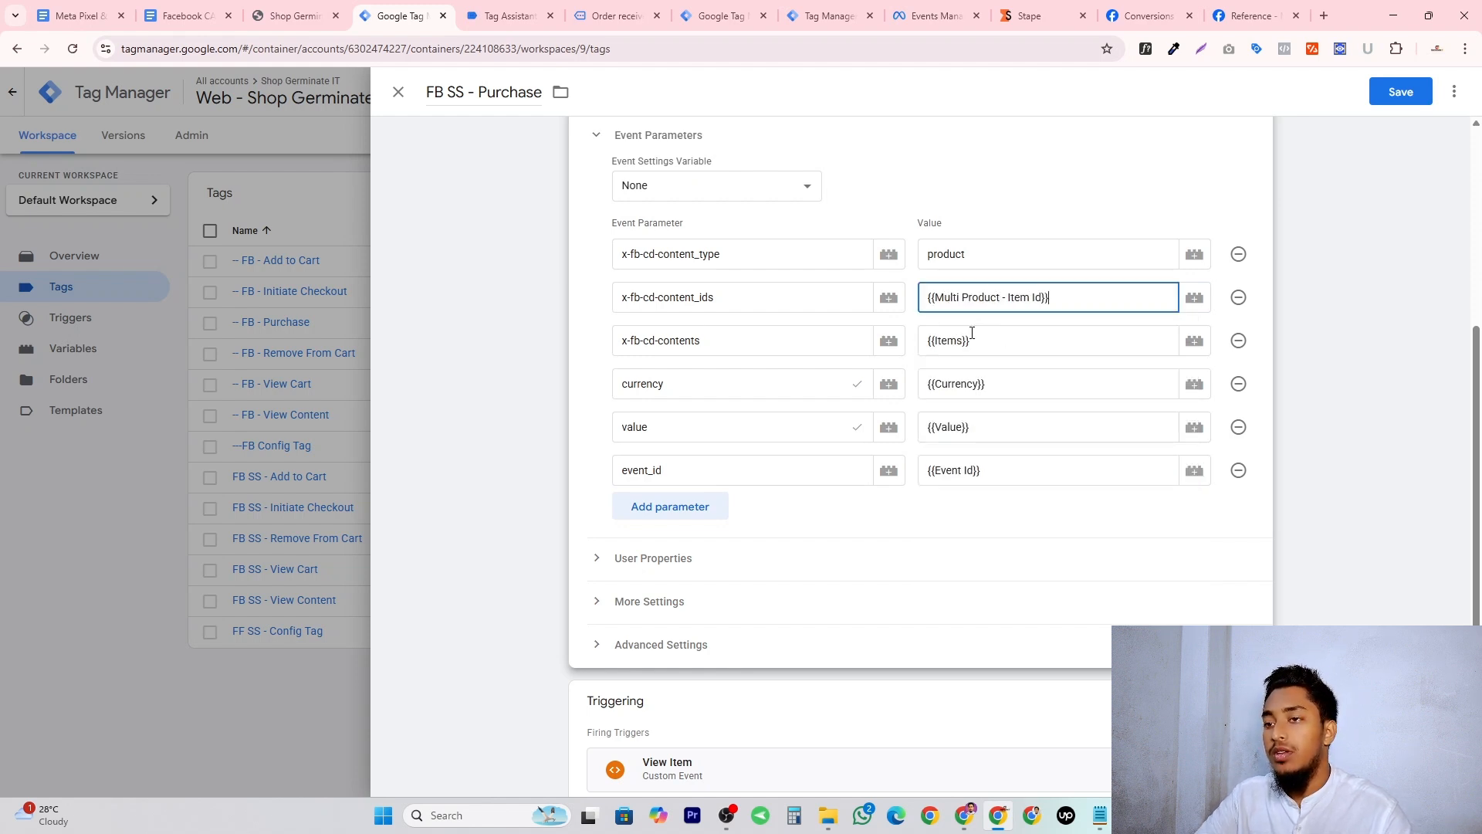
# Save the "FB SS - Purchase" tag with the Purchase trigger and publish the web container without a version name or description.
pyautogui.scroll(-1, 724, 404)
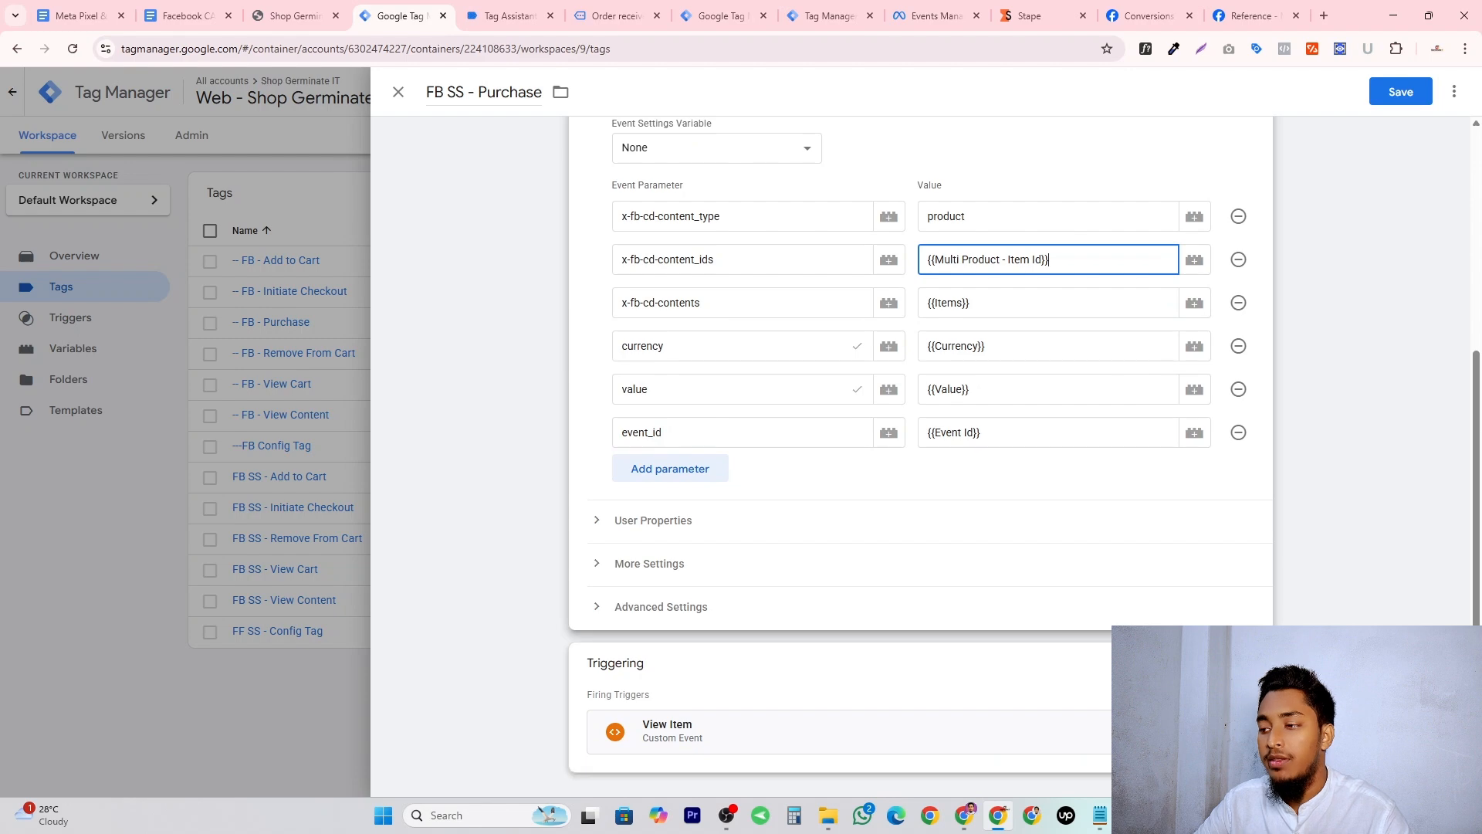
pyautogui.click(1418, 95)
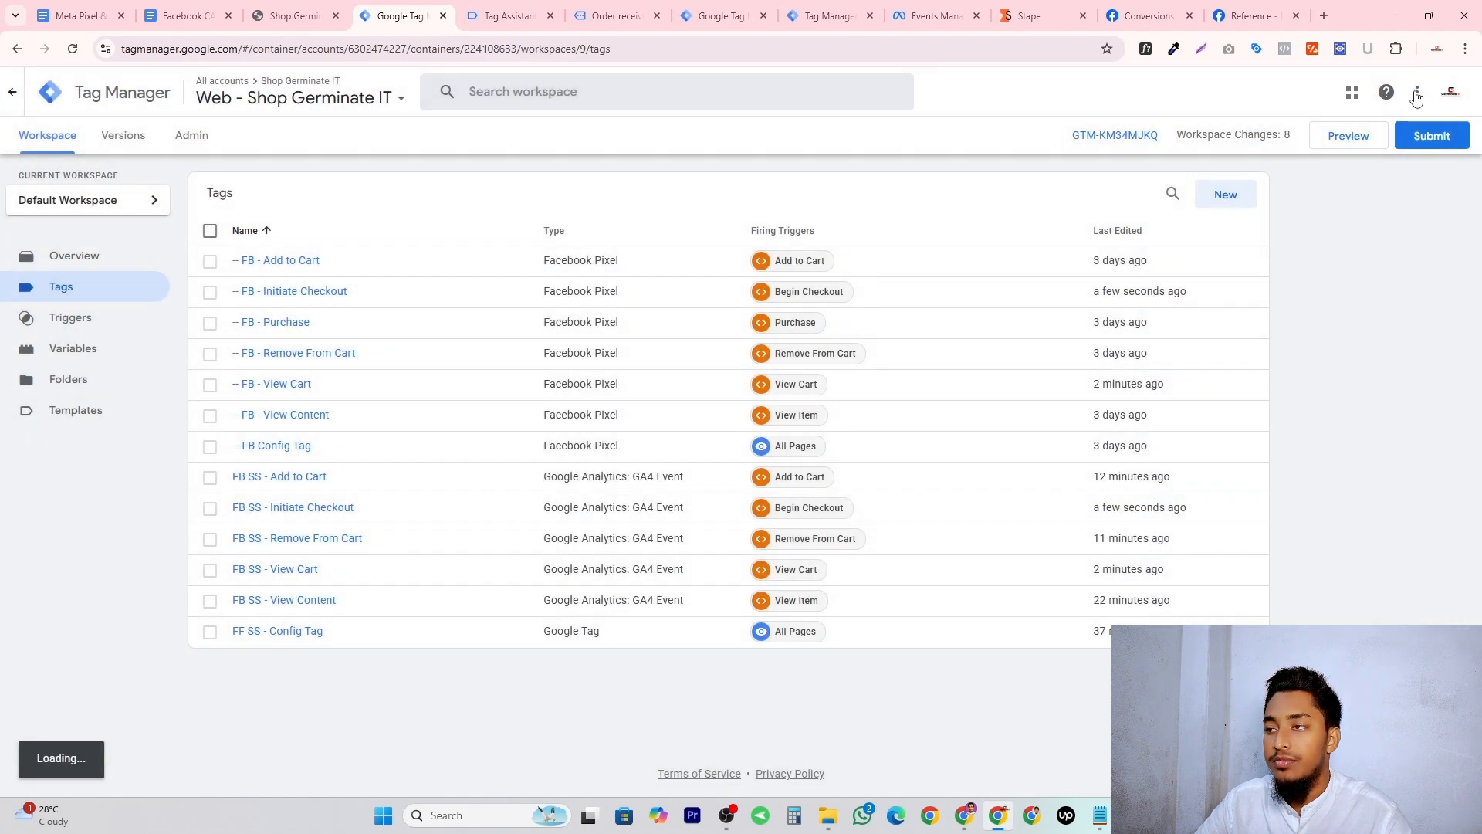
pyautogui.click(1435, 139)
pyautogui.click(1406, 94)
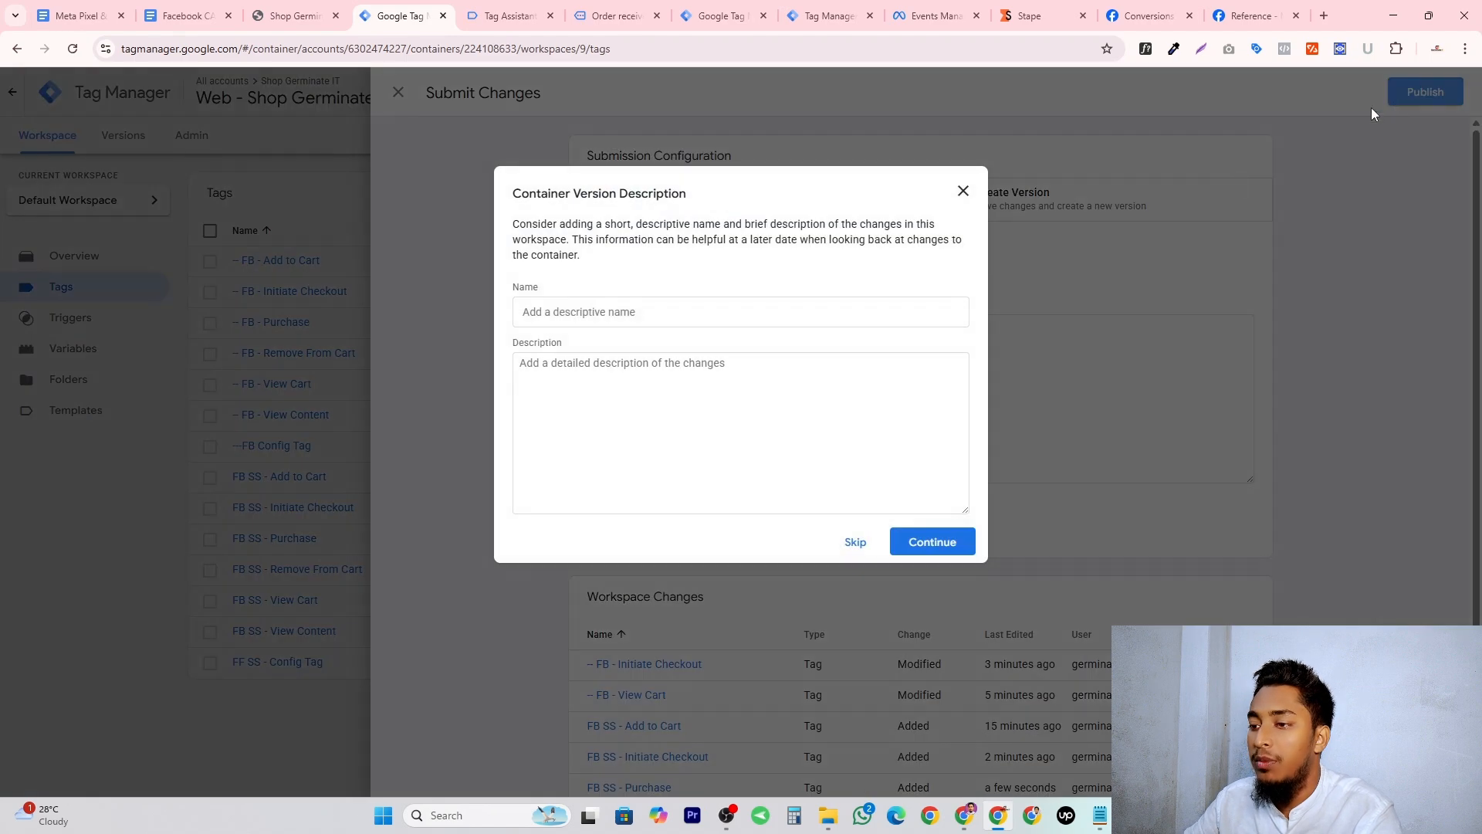
pyautogui.click(948, 543)
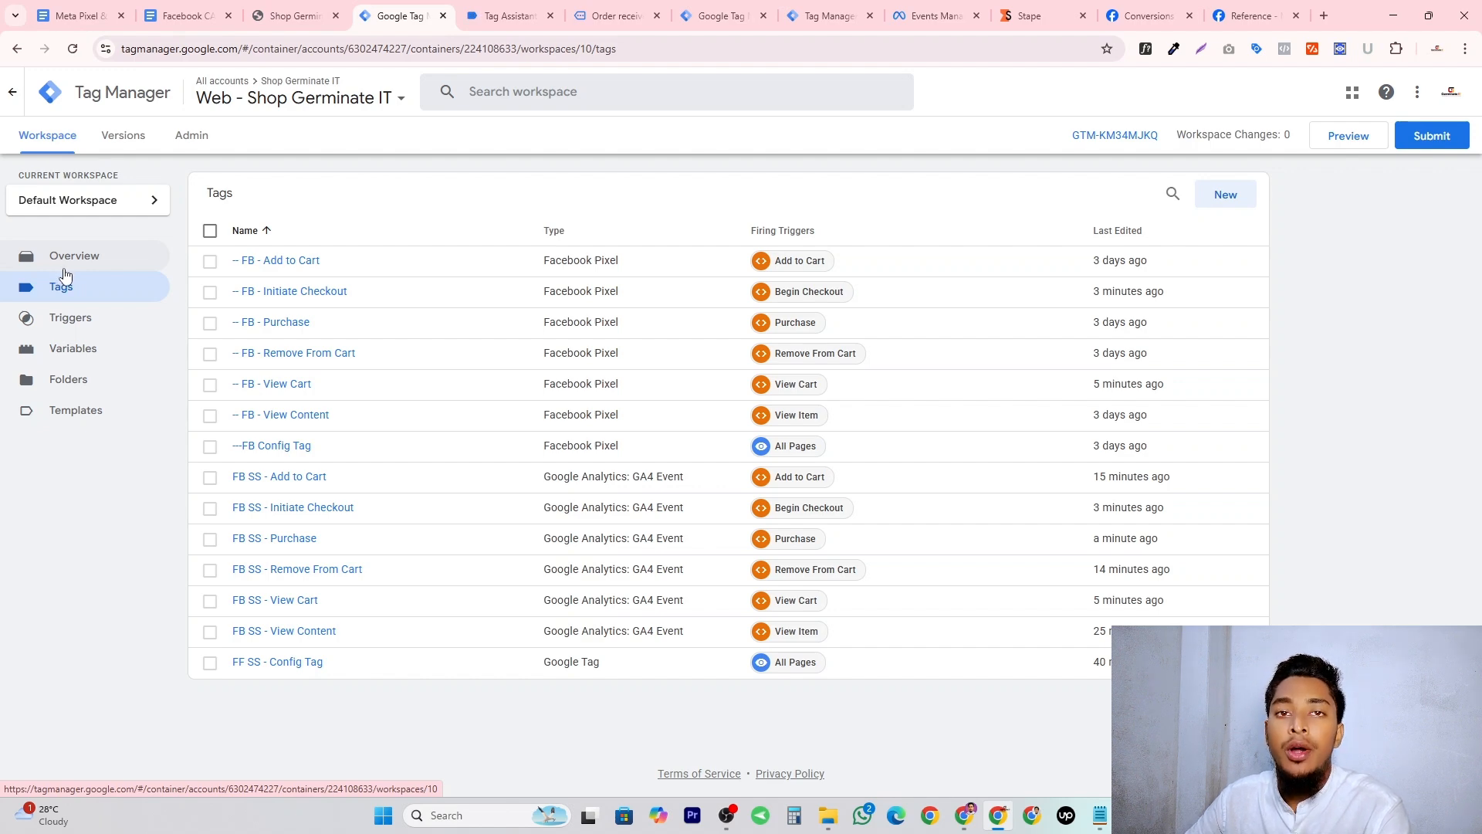
# Read the order_id parameter's description on Meta's Original Event Data Parameters documentation page.
pyautogui.click(1149, 16)
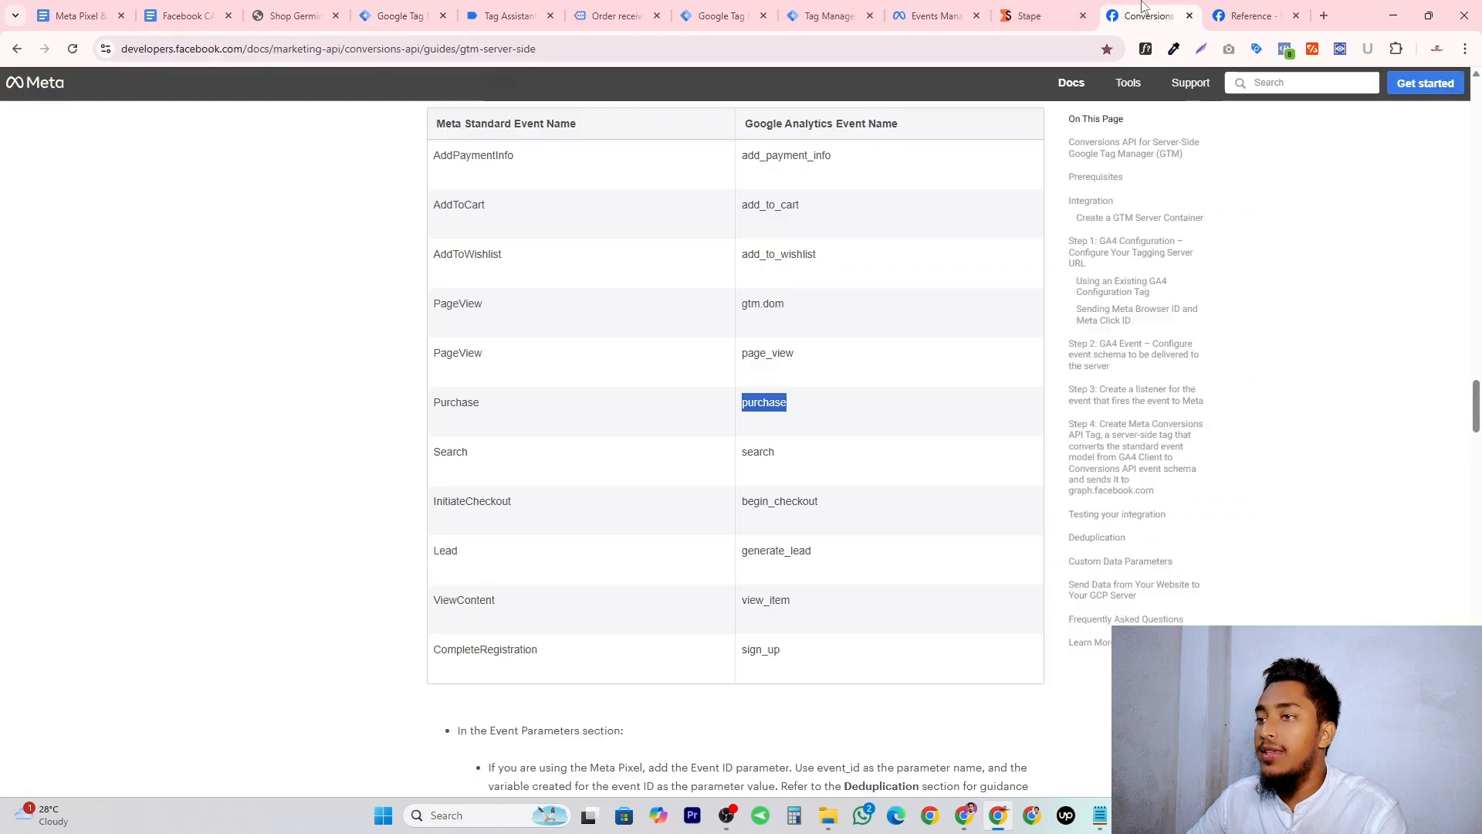
pyautogui.scroll(-5, 523, 414)
pyautogui.scroll(4, 464, 309)
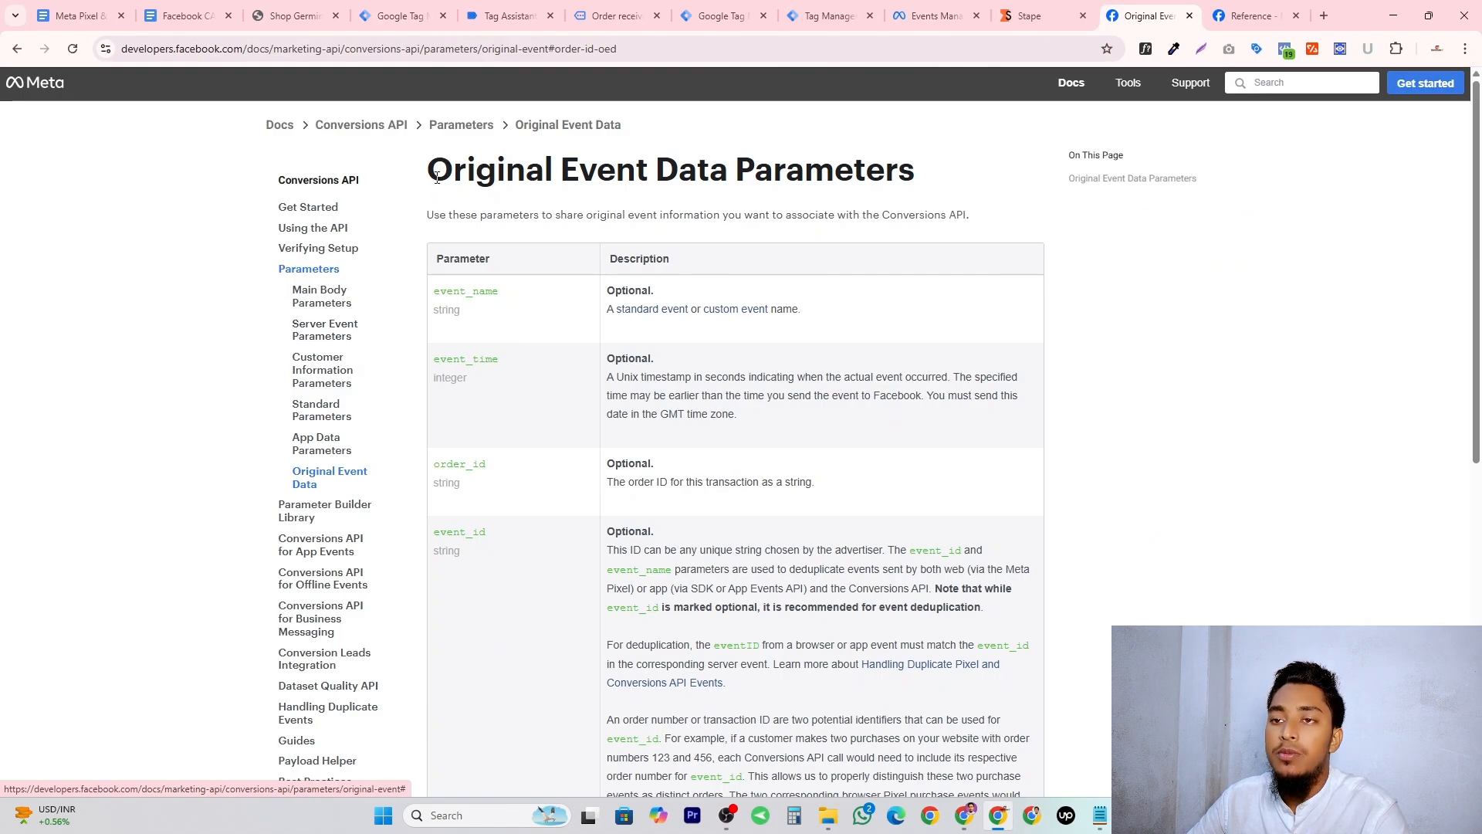
pyautogui.moveTo(437, 178); pyautogui.dragTo(963, 178)
pyautogui.click(963, 183)
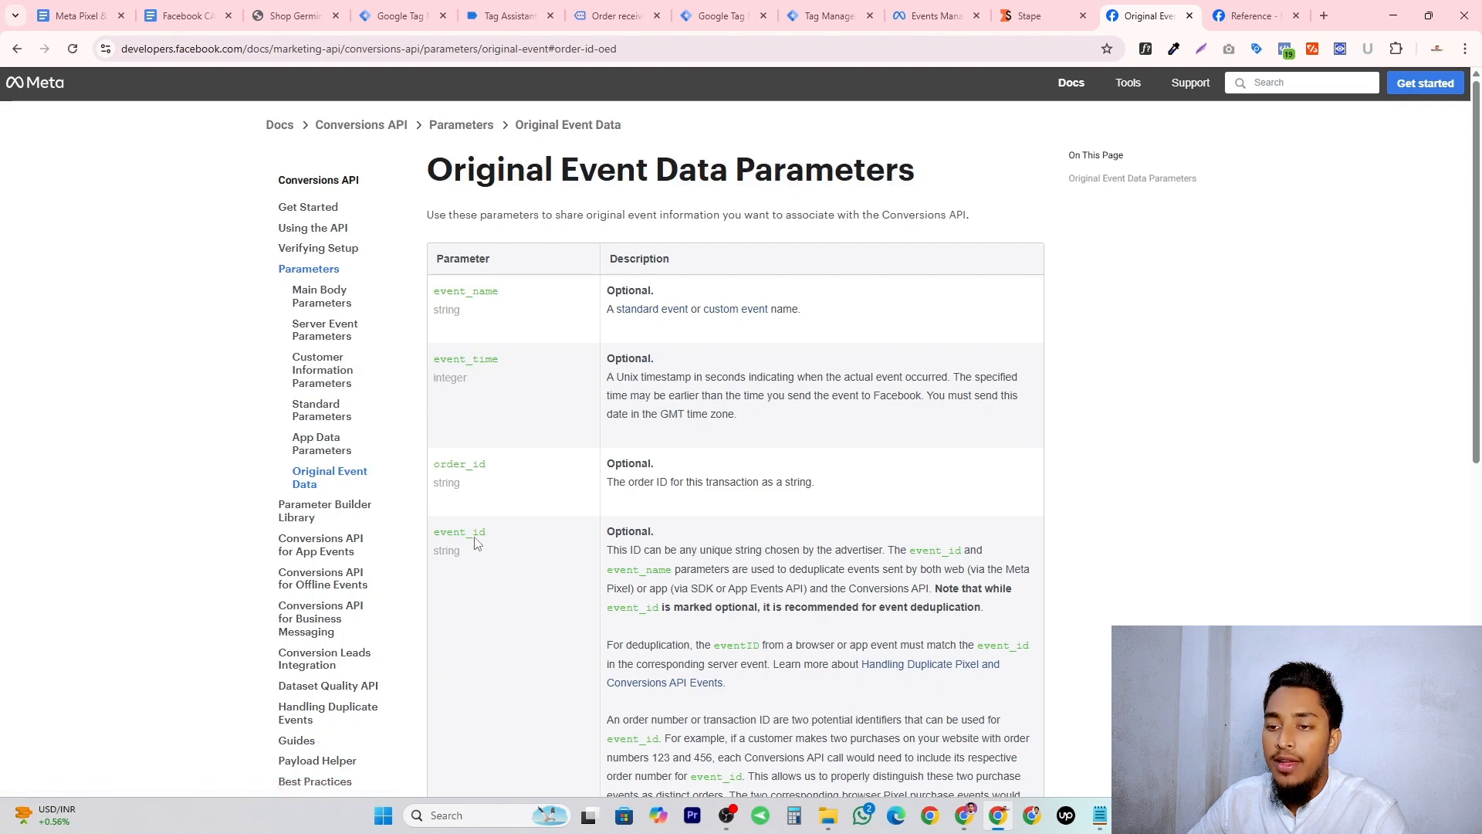
pyautogui.moveTo(498, 472); pyautogui.dragTo(438, 470)
pyautogui.click(514, 480)
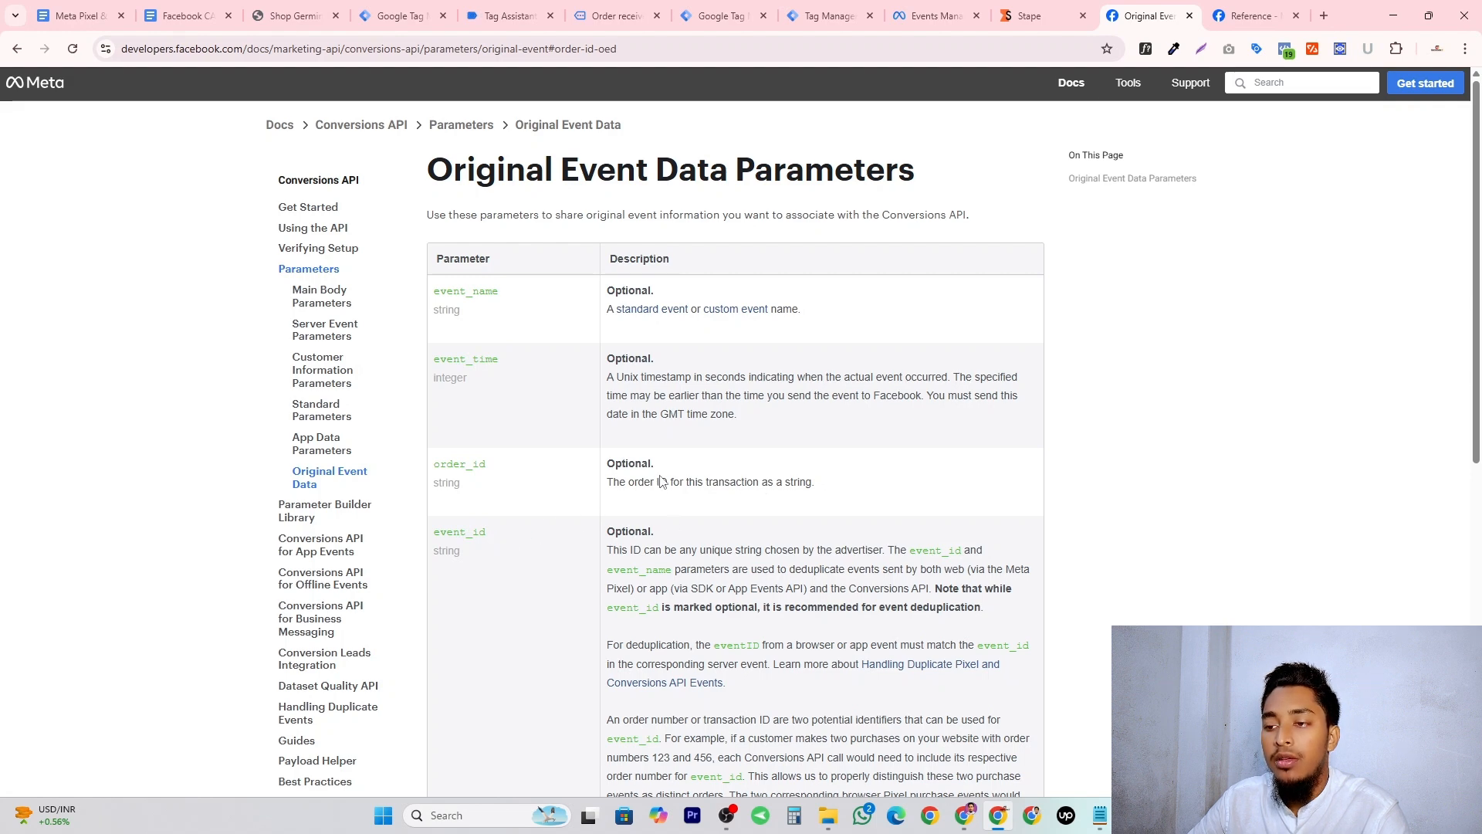
pyautogui.click(462, 467)
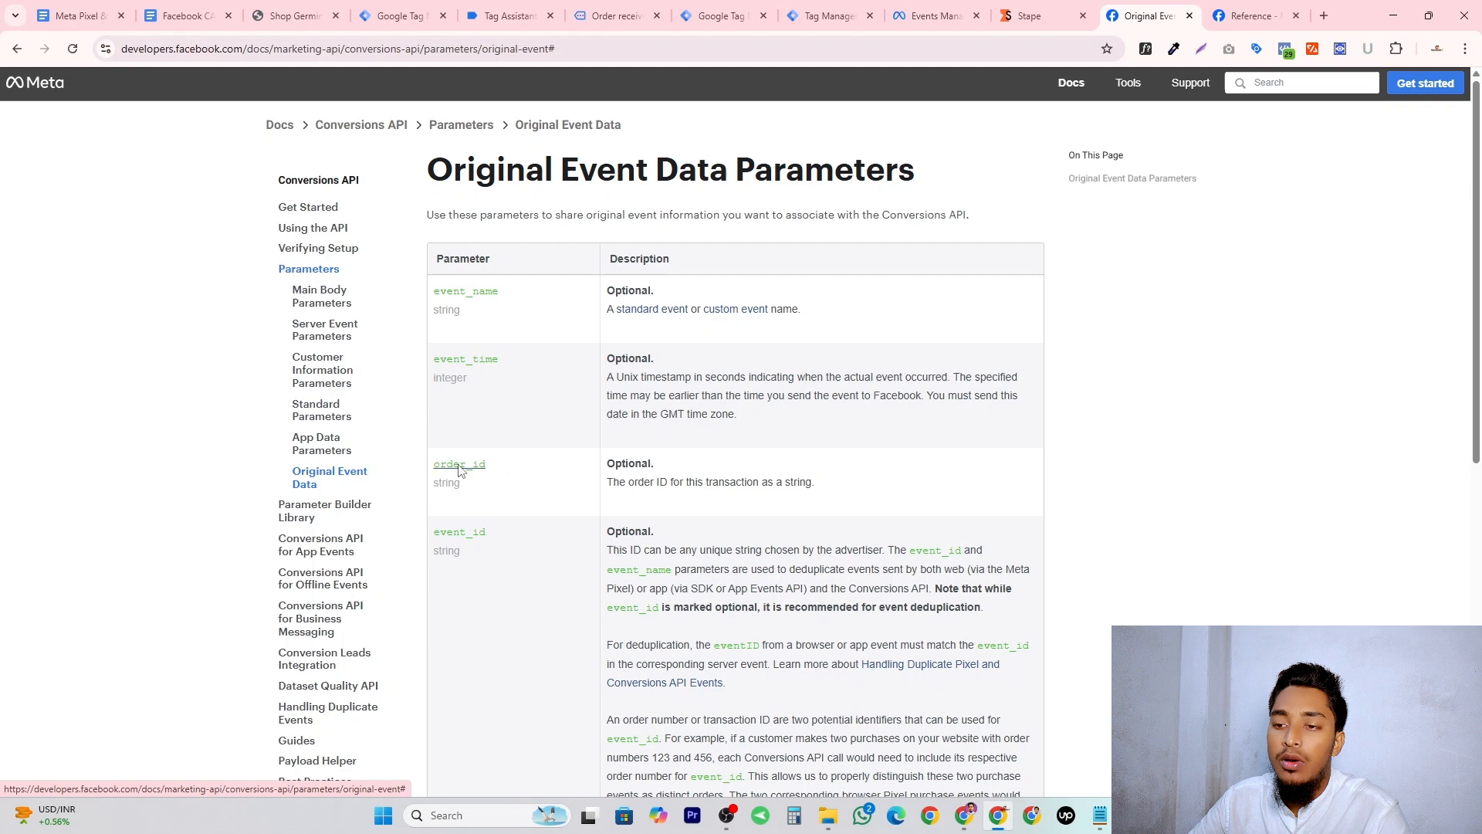
pyautogui.moveTo(488, 463); pyautogui.dragTo(420, 465)
pyautogui.click(509, 465)
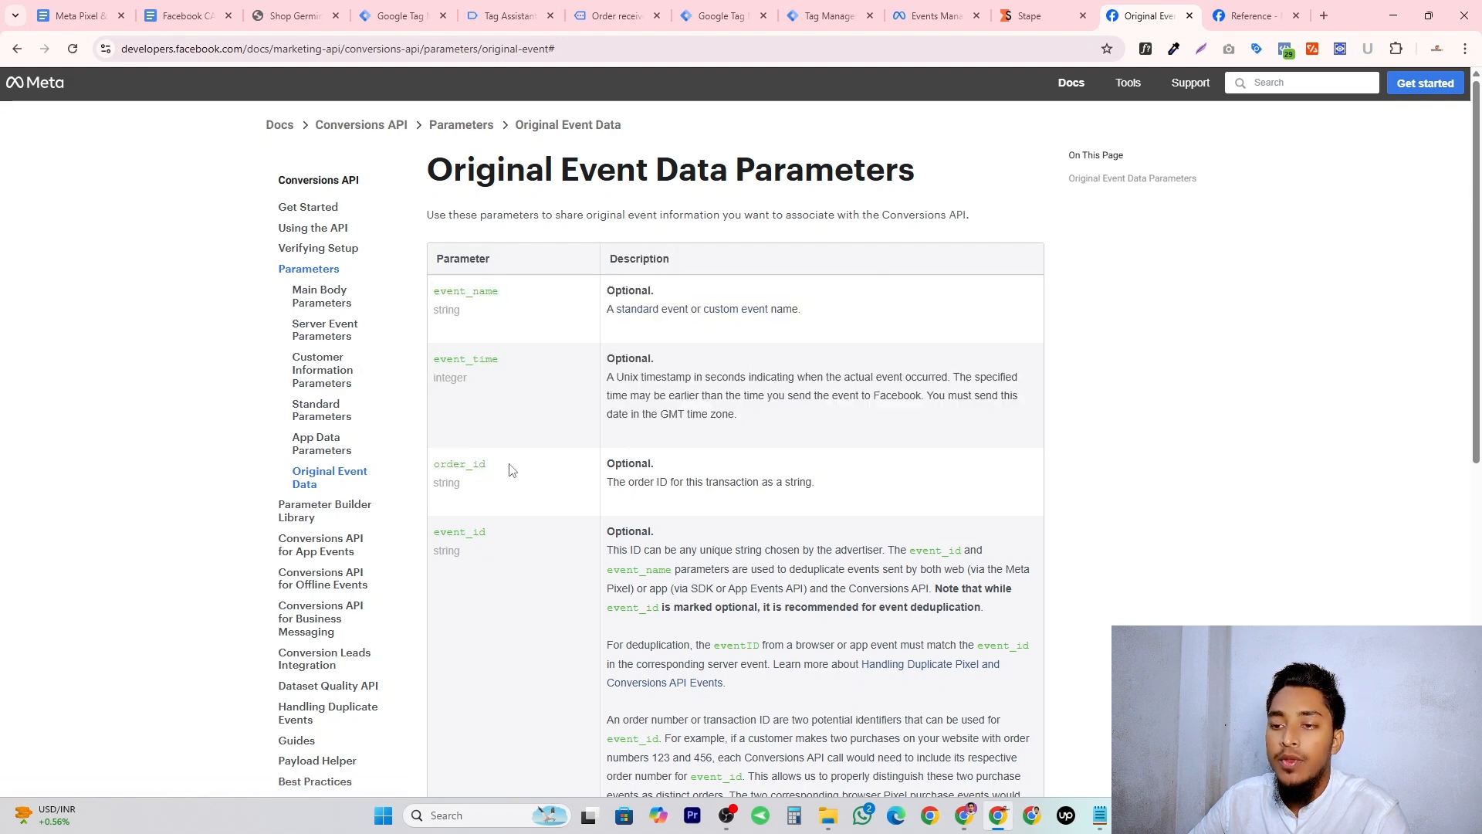
# Copy the transaction_id key from the ecommerce object of the purchase event in Tag Assistant.
pyautogui.click(488, 14)
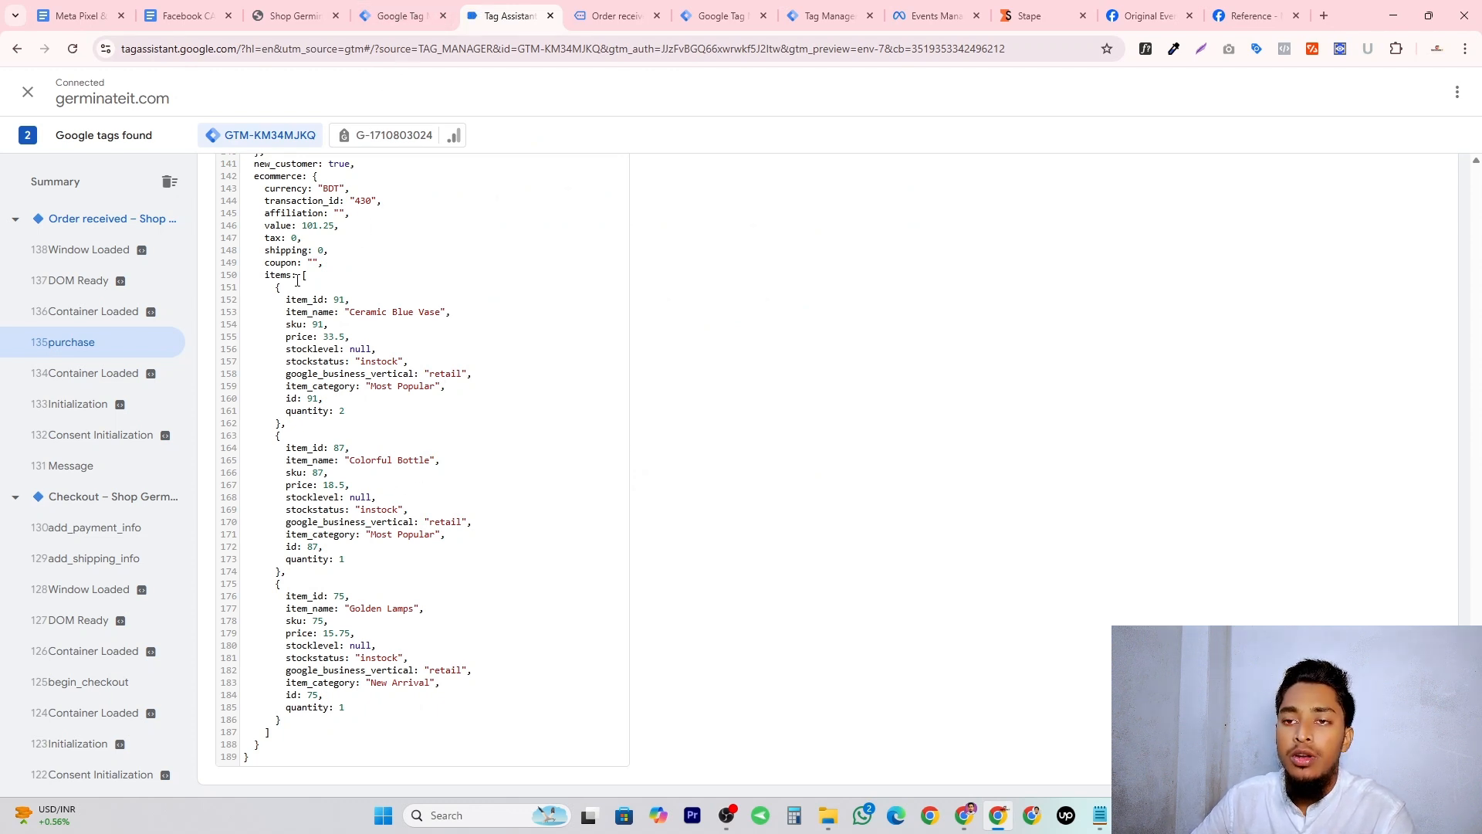
pyautogui.scroll(1, 424, 248)
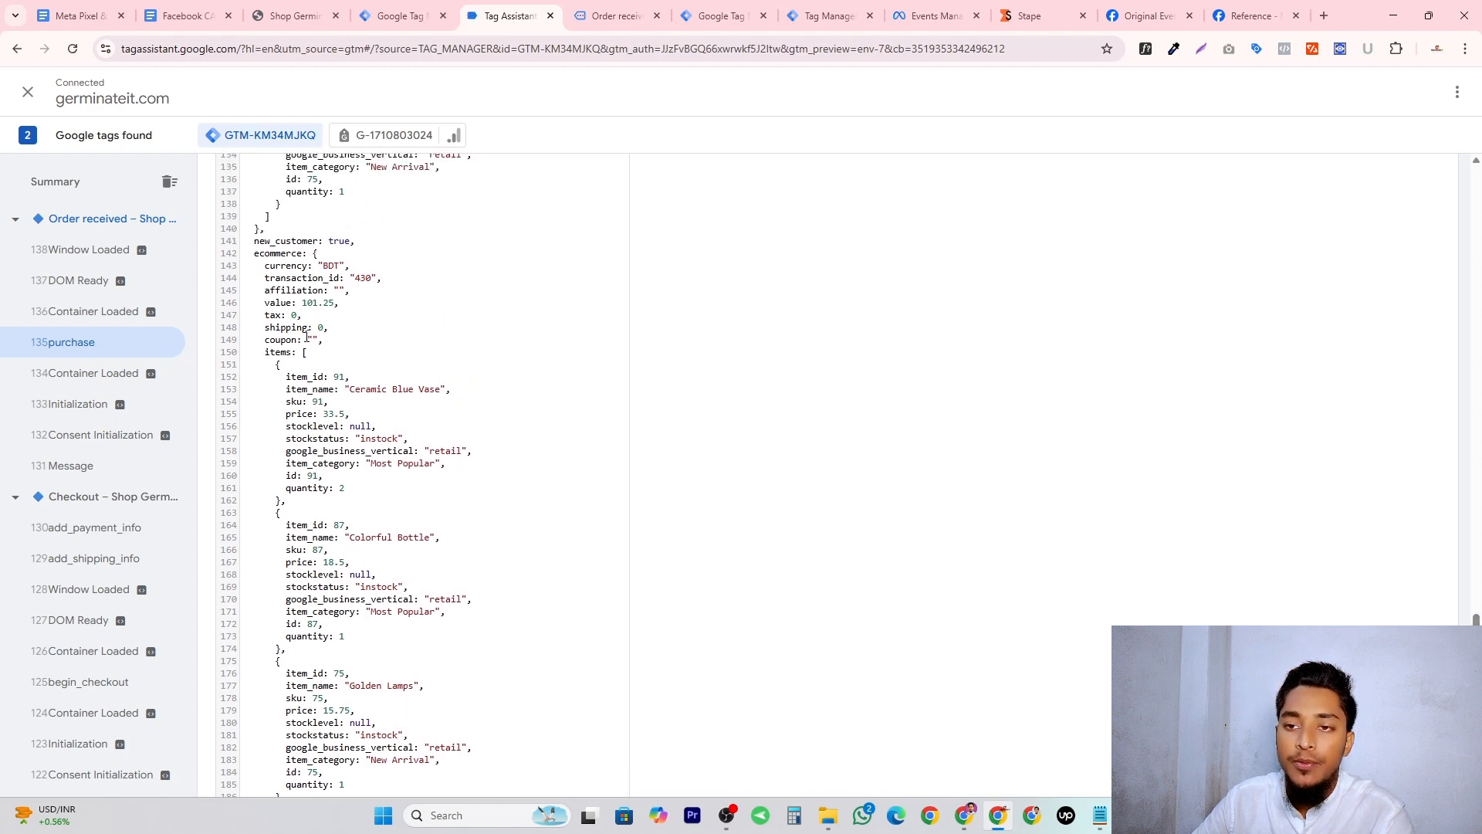
pyautogui.doubleClick(299, 278)
pyautogui.hotkey('ctrl', 'c')
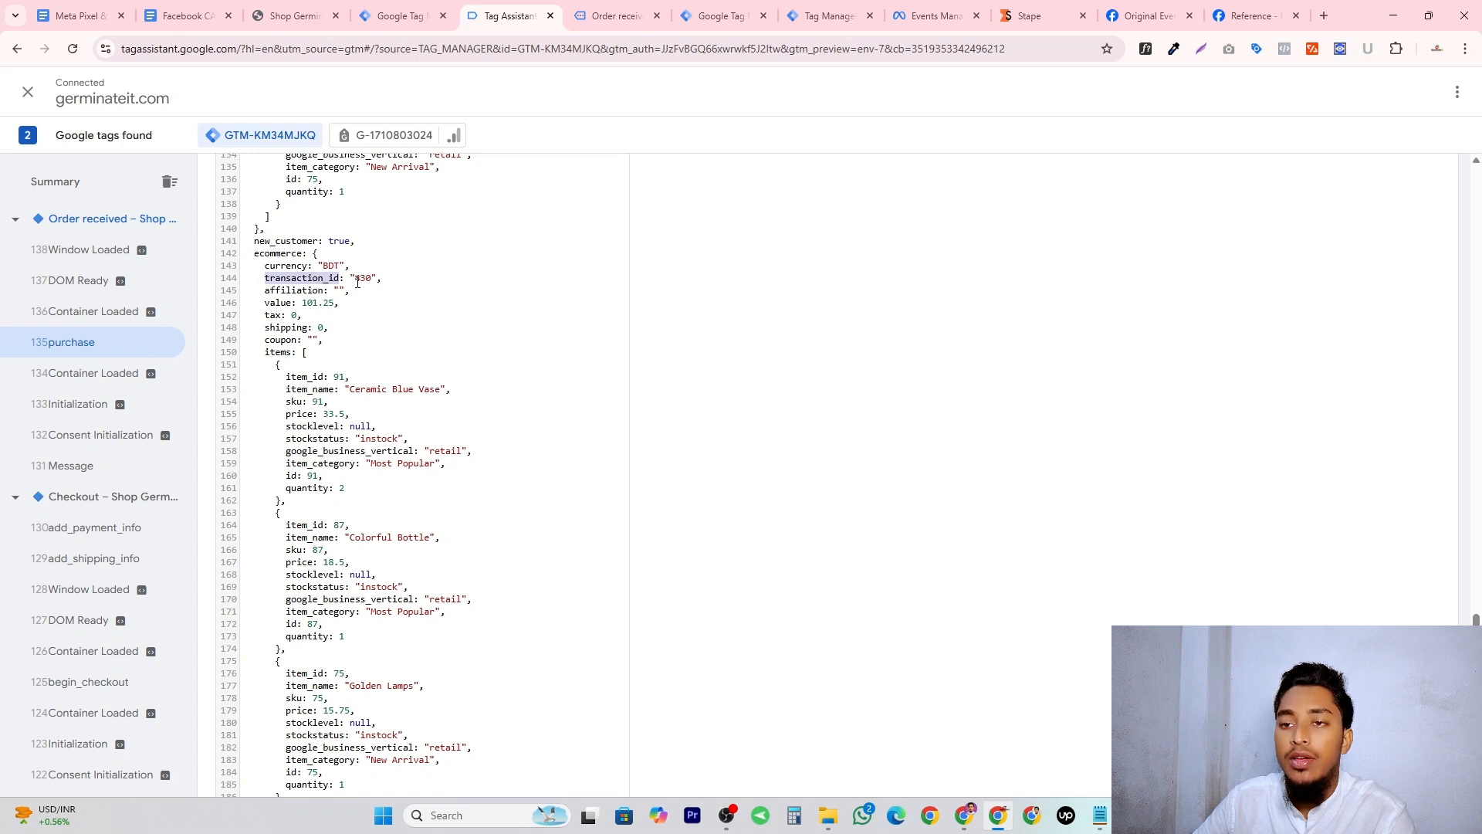
pyautogui.moveTo(355, 279); pyautogui.dragTo(365, 281)
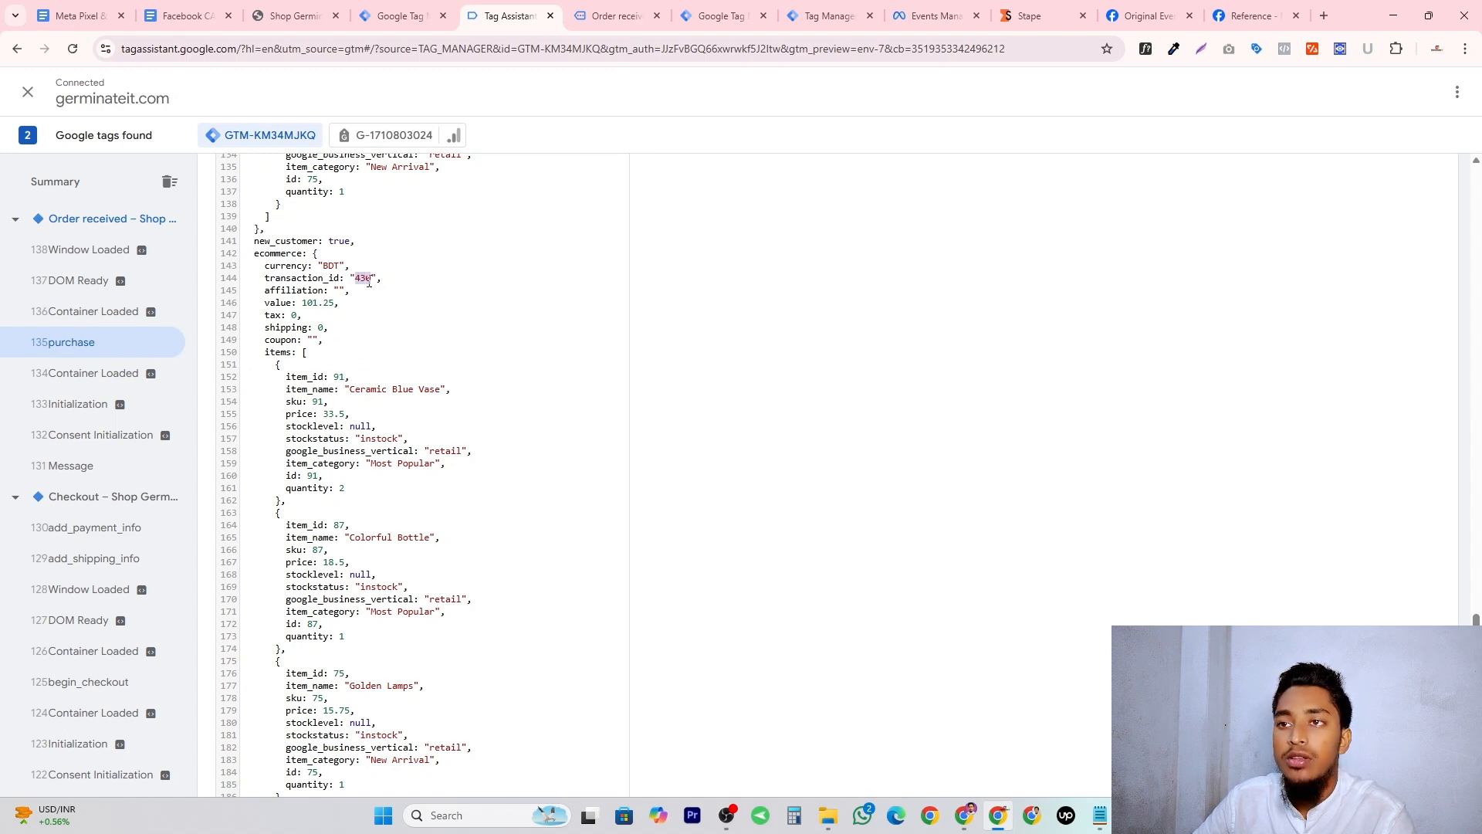
# Compare the order number on the shop's order-received page with the purchase event's transaction ID in Tag Assistant.
pyautogui.click(617, 15)
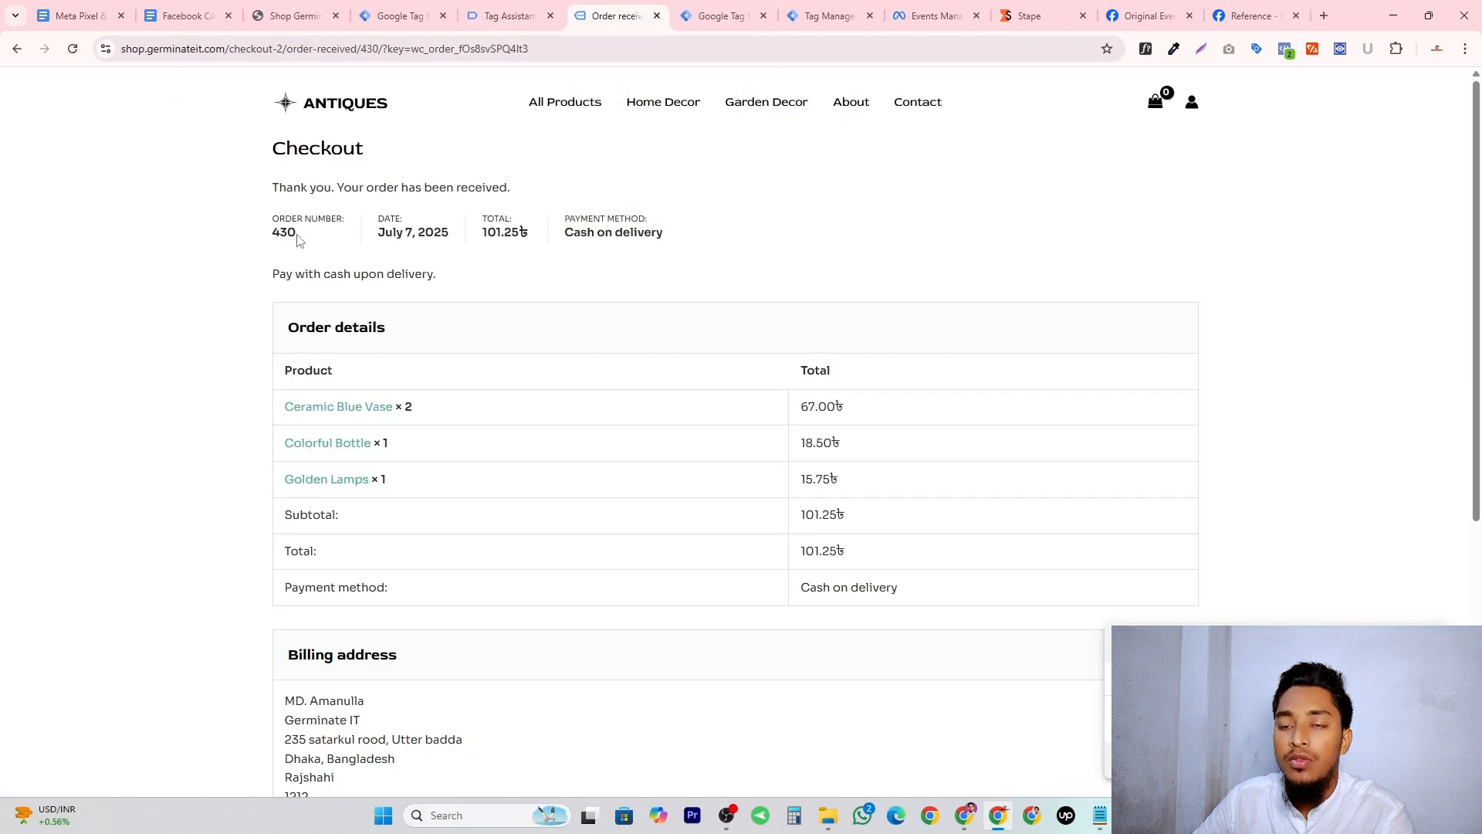
pyautogui.moveTo(298, 240); pyautogui.dragTo(338, 220)
pyautogui.click(296, 224)
pyautogui.click(304, 222)
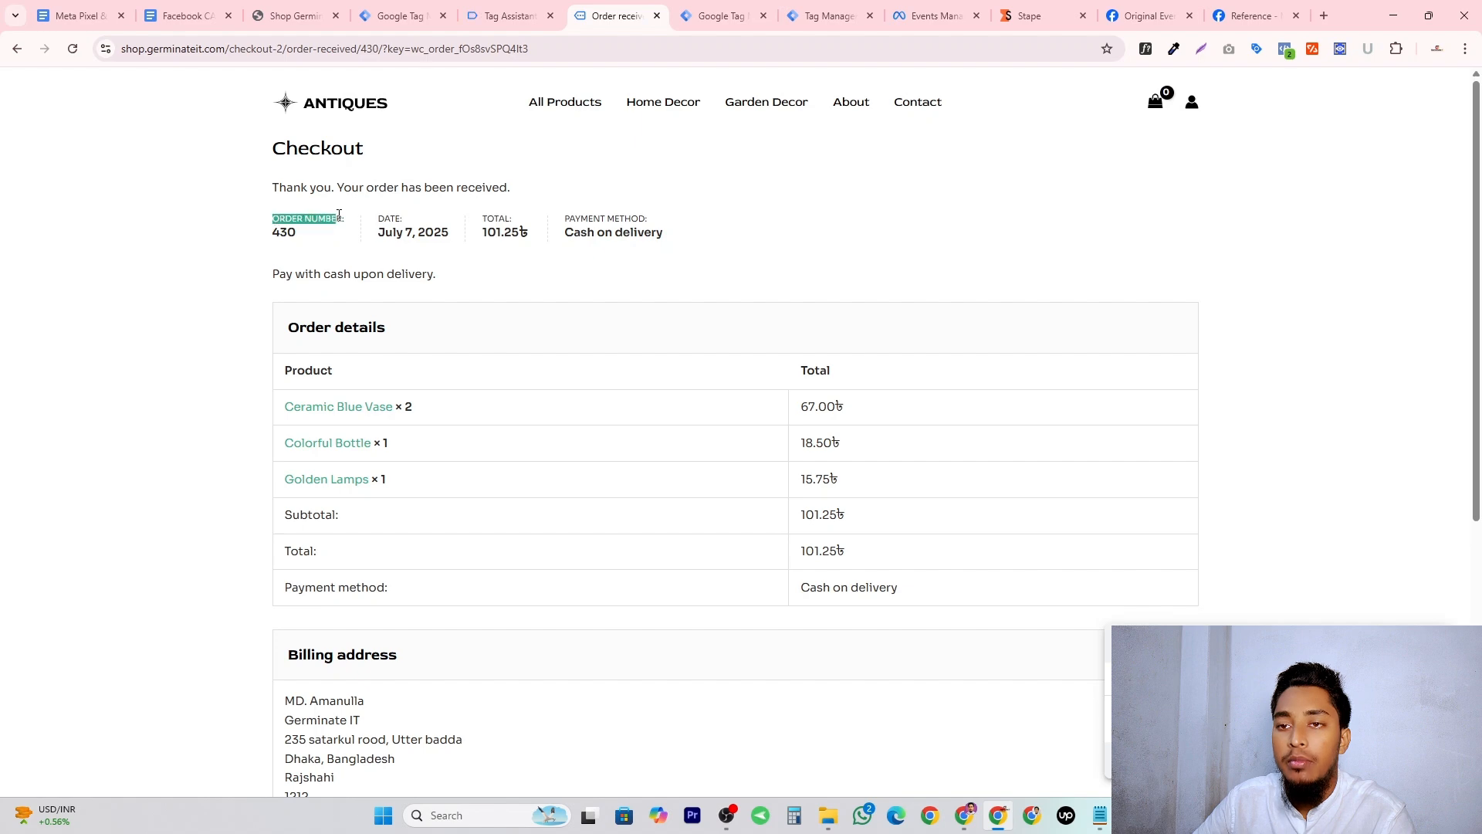
pyautogui.doubleClick(274, 236)
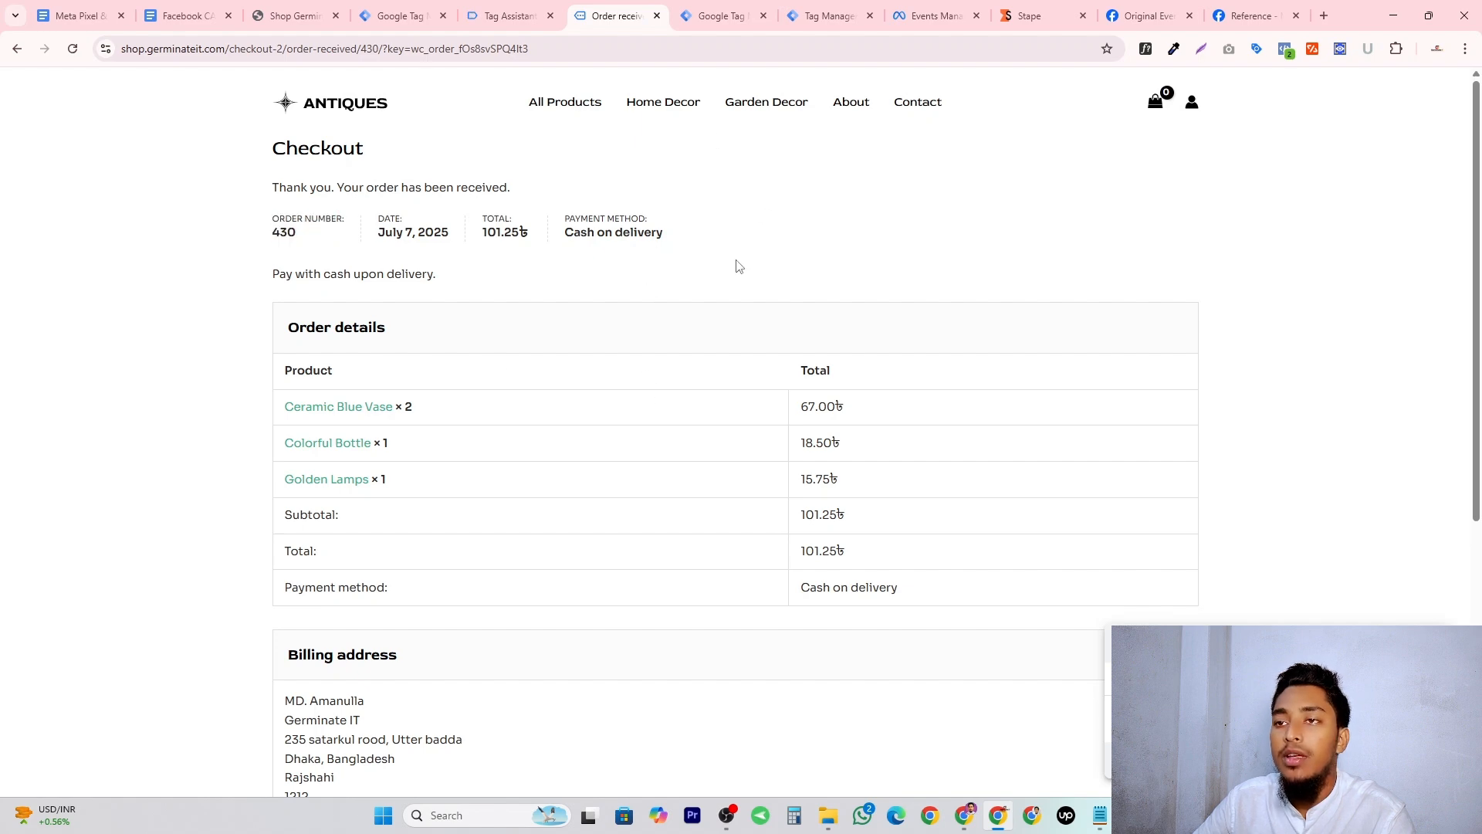
pyautogui.click(509, 15)
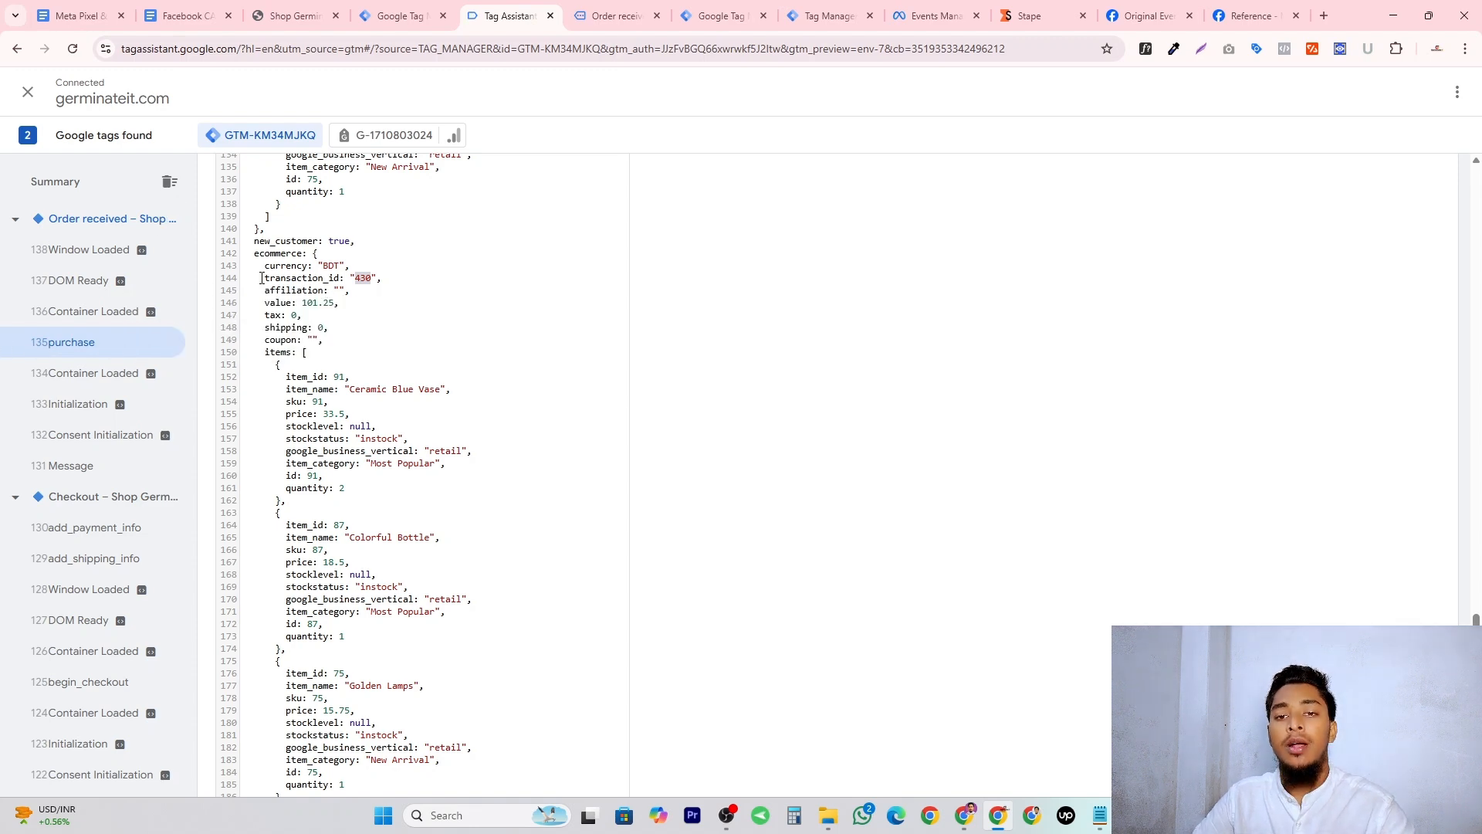
# Start a new user-defined variable of type Data Layer Variable in the Tag Manager web container.
pyautogui.click(398, 15)
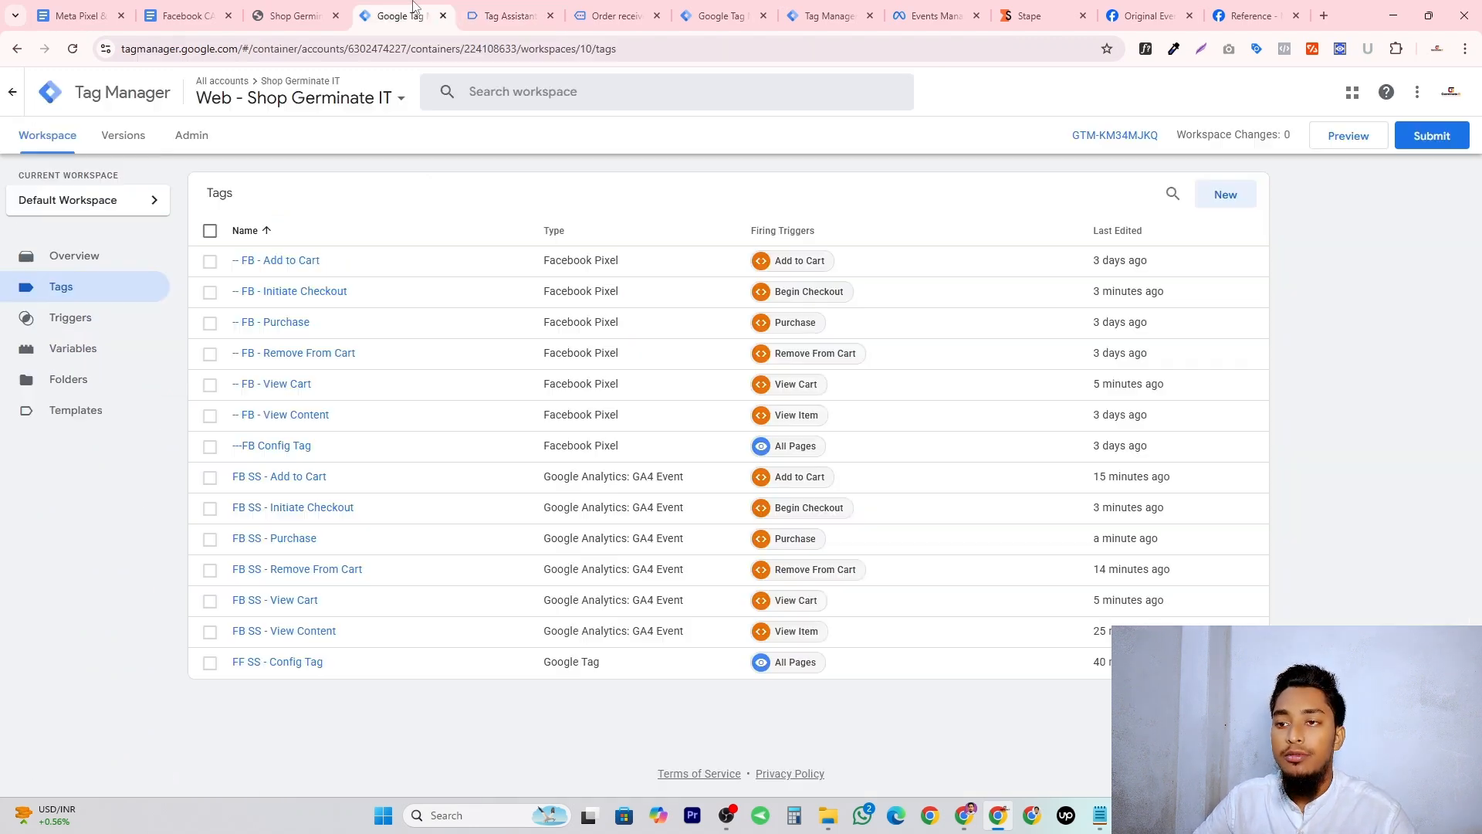
pyautogui.click(71, 319)
pyautogui.click(72, 347)
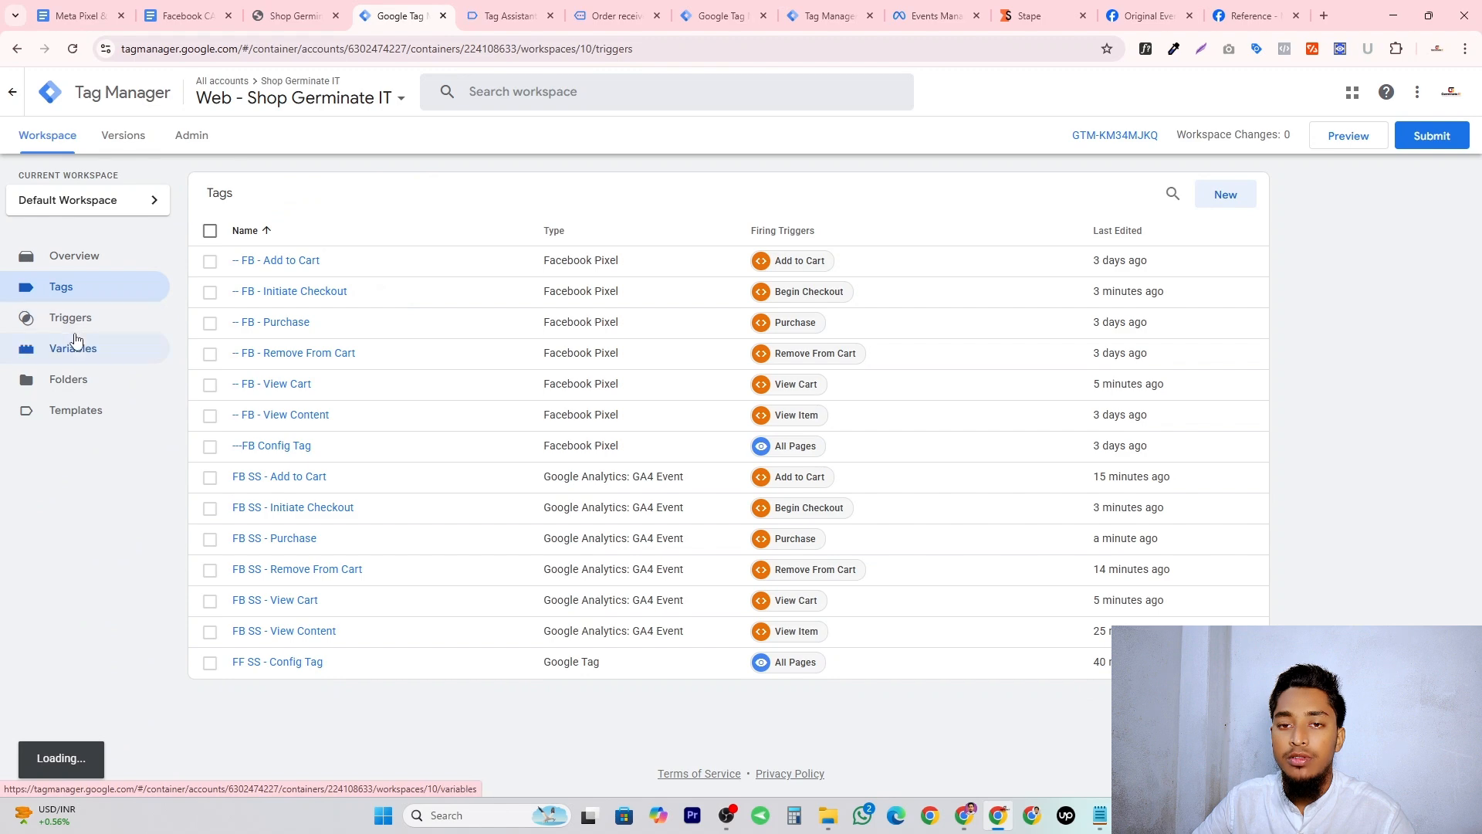
pyautogui.click(1231, 500)
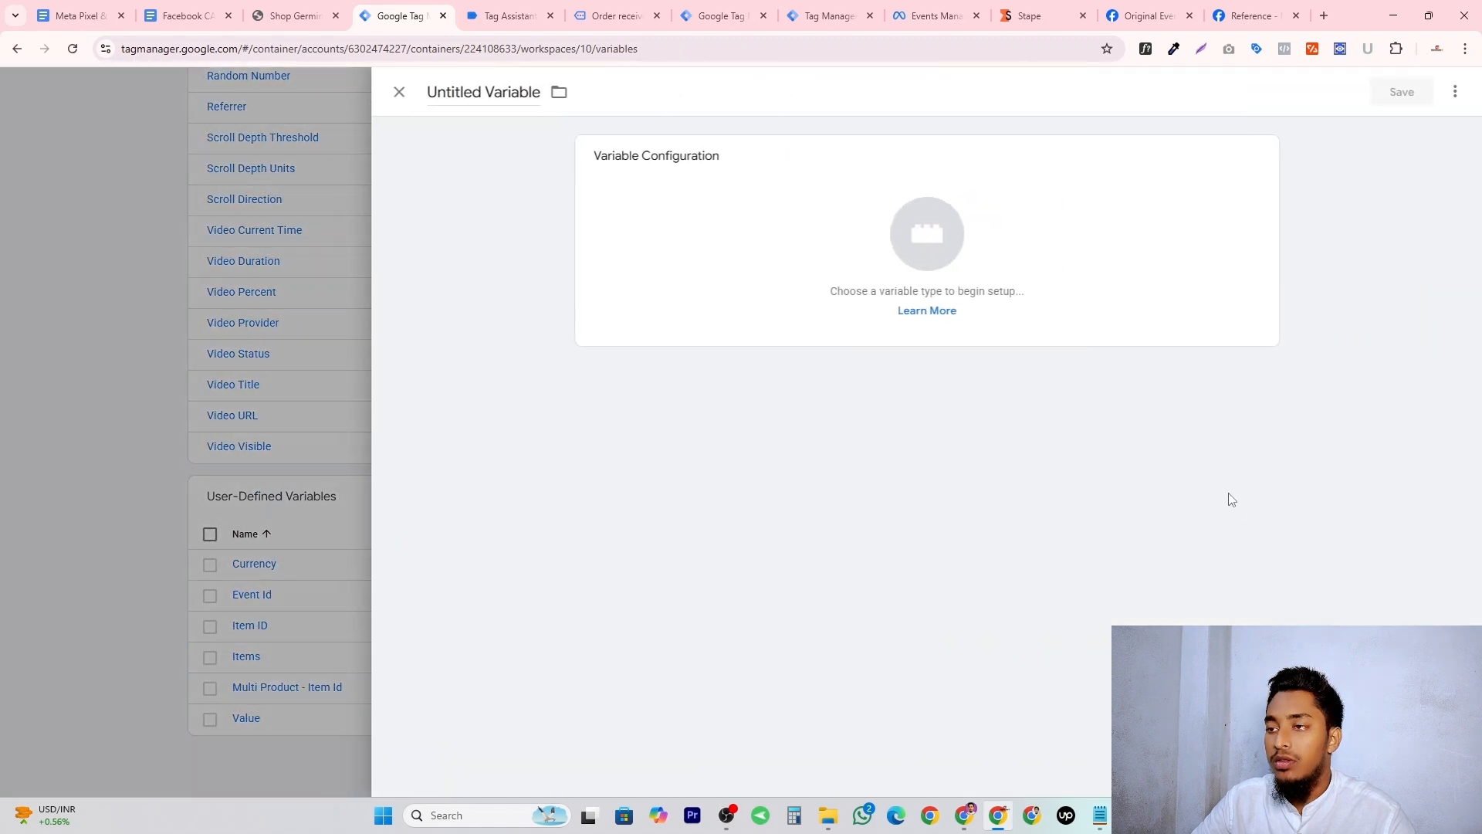
pyautogui.click(929, 259)
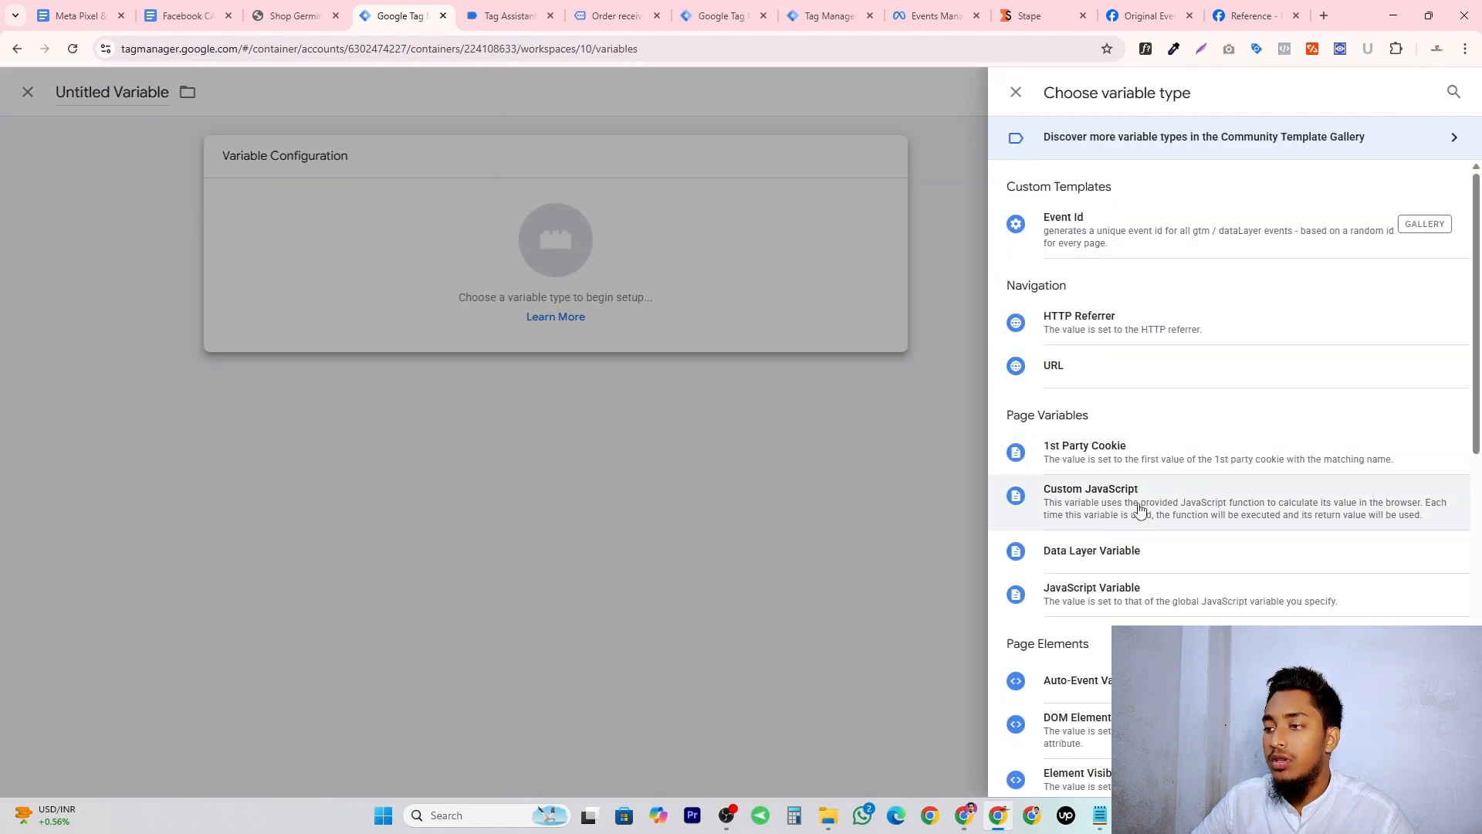
pyautogui.click(1056, 560)
# Set the new variable's Data Layer Variable Name to ecommerce.transaction_id.
pyautogui.click(662, 318)
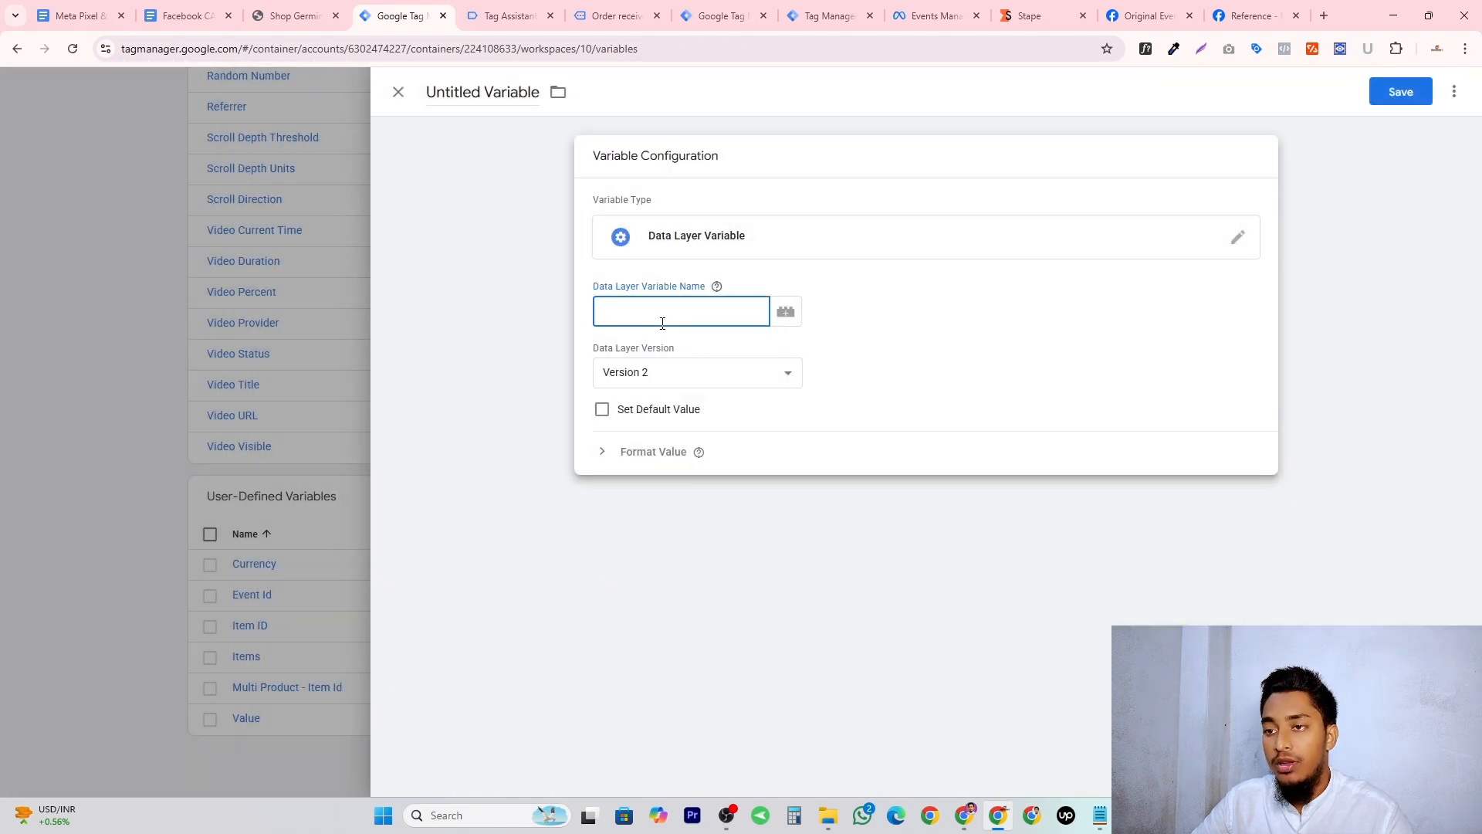
pyautogui.hotkey('ctrl', 'v')
pyautogui.doubleClick(688, 318)
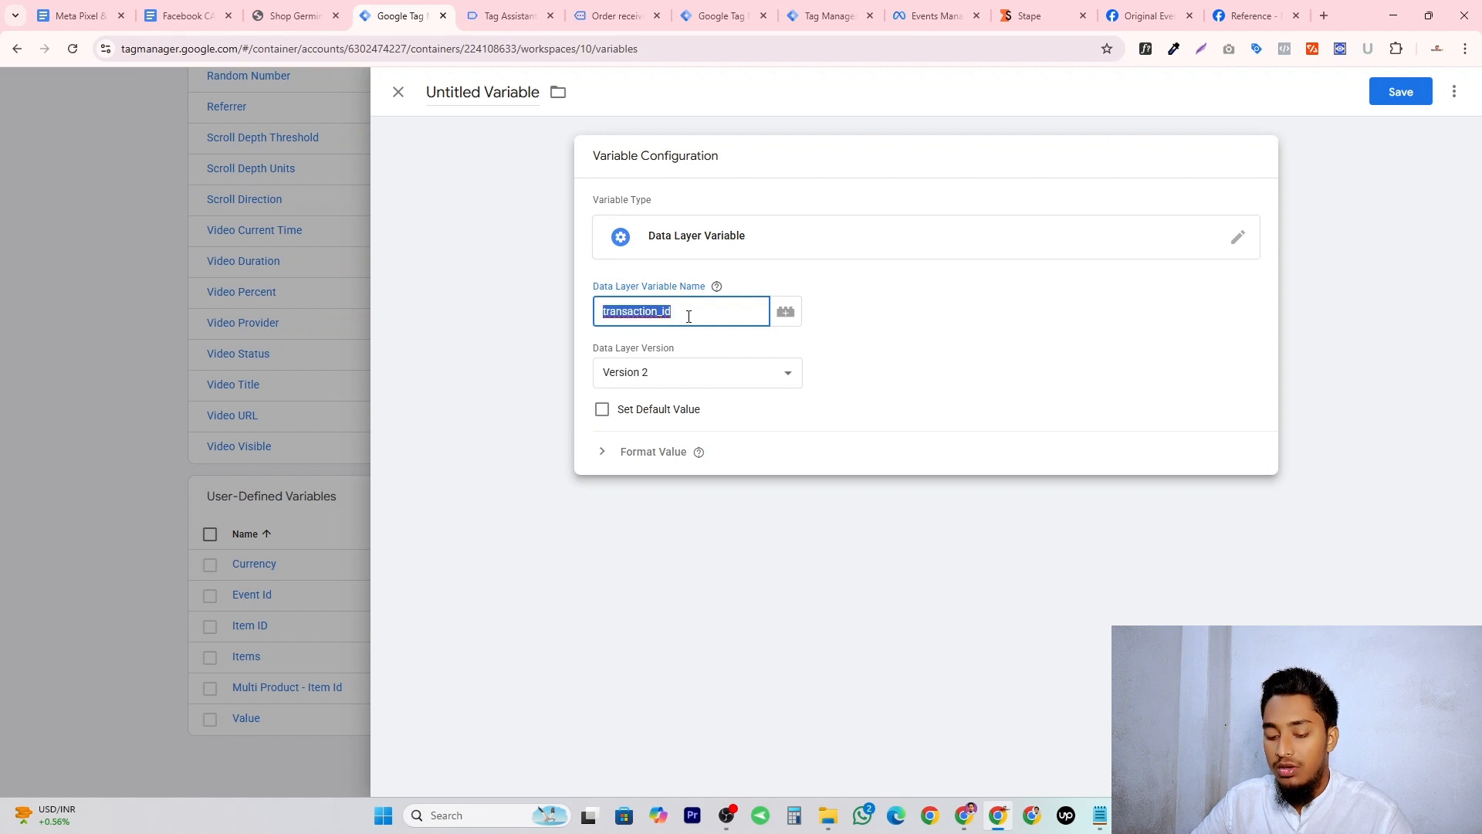
pyautogui.press('super+v')
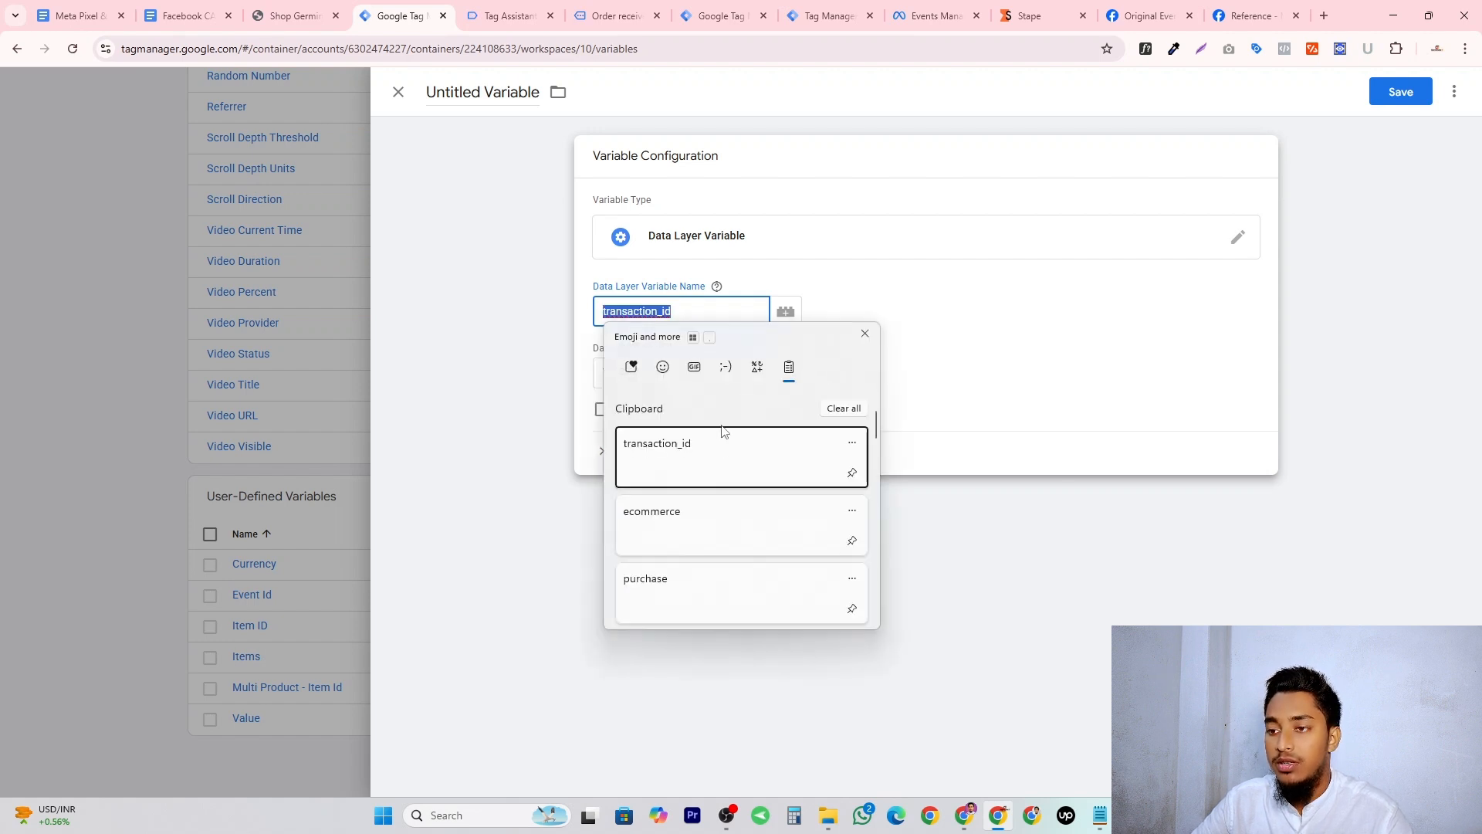
pyautogui.click(675, 518)
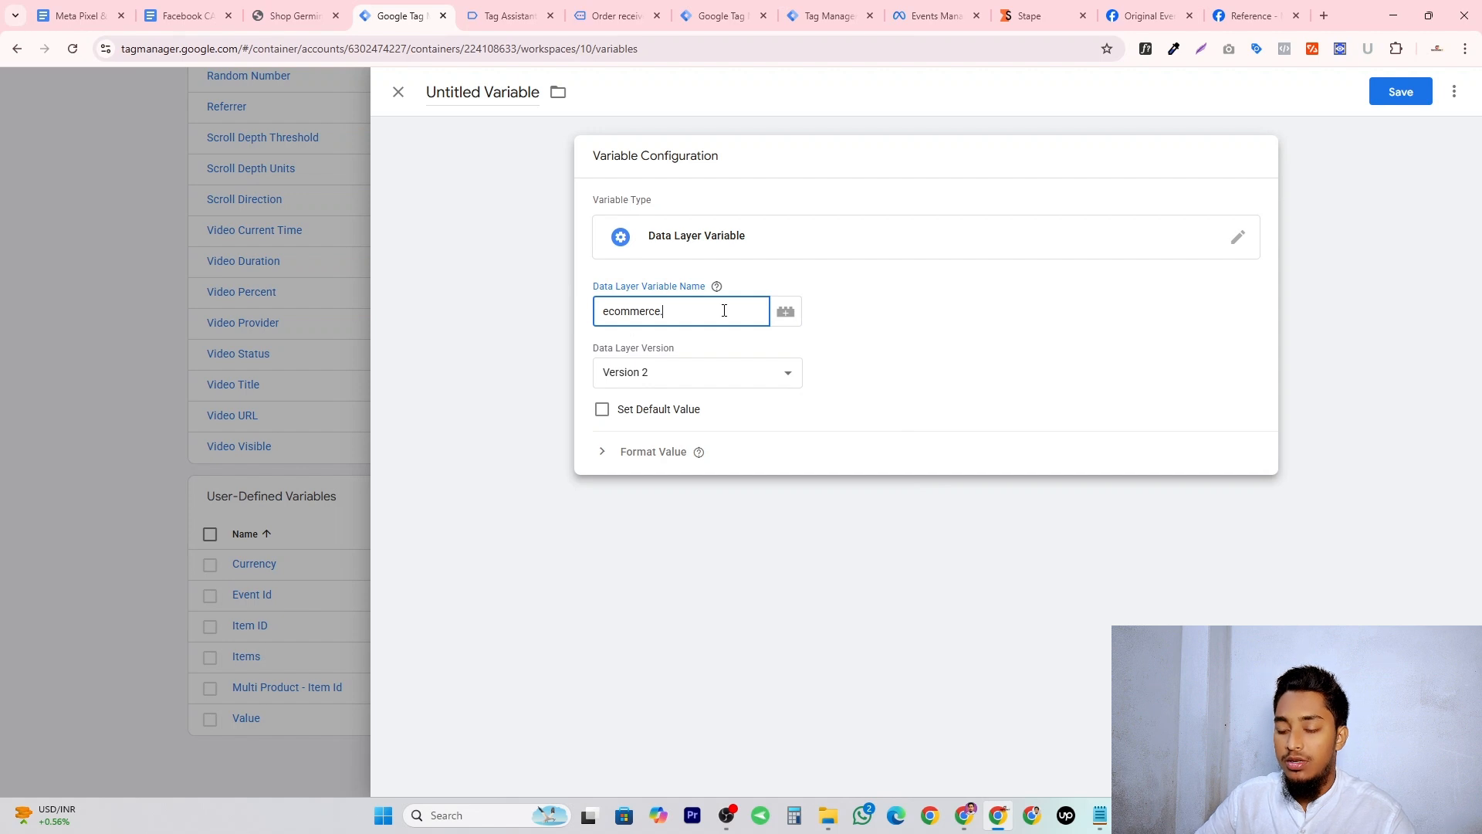
pyautogui.press('super+v')
pyautogui.click(742, 459)
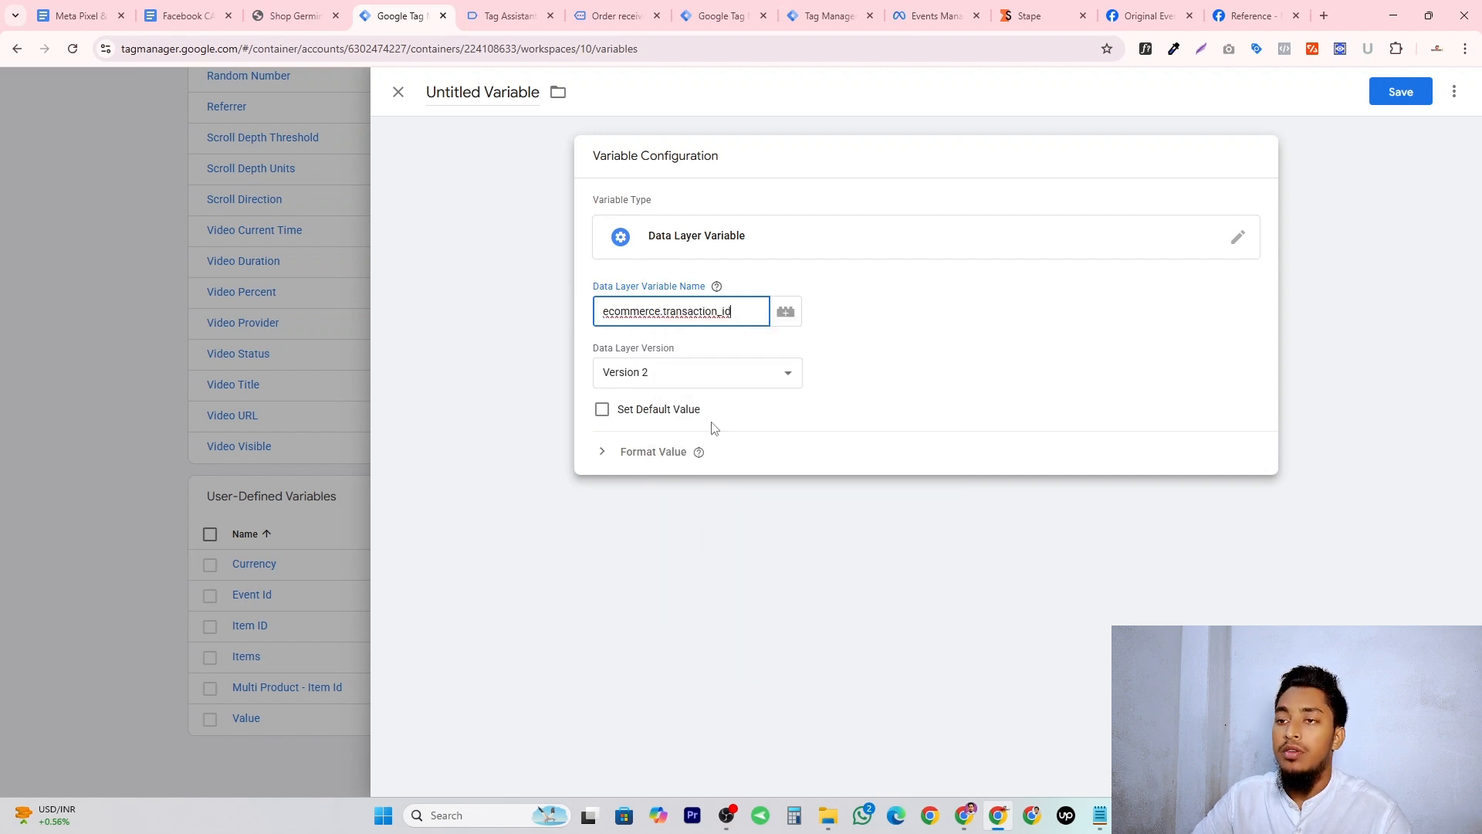
# Name the new Data Layer Variable Order Id and save it.
pyautogui.click(463, 92)
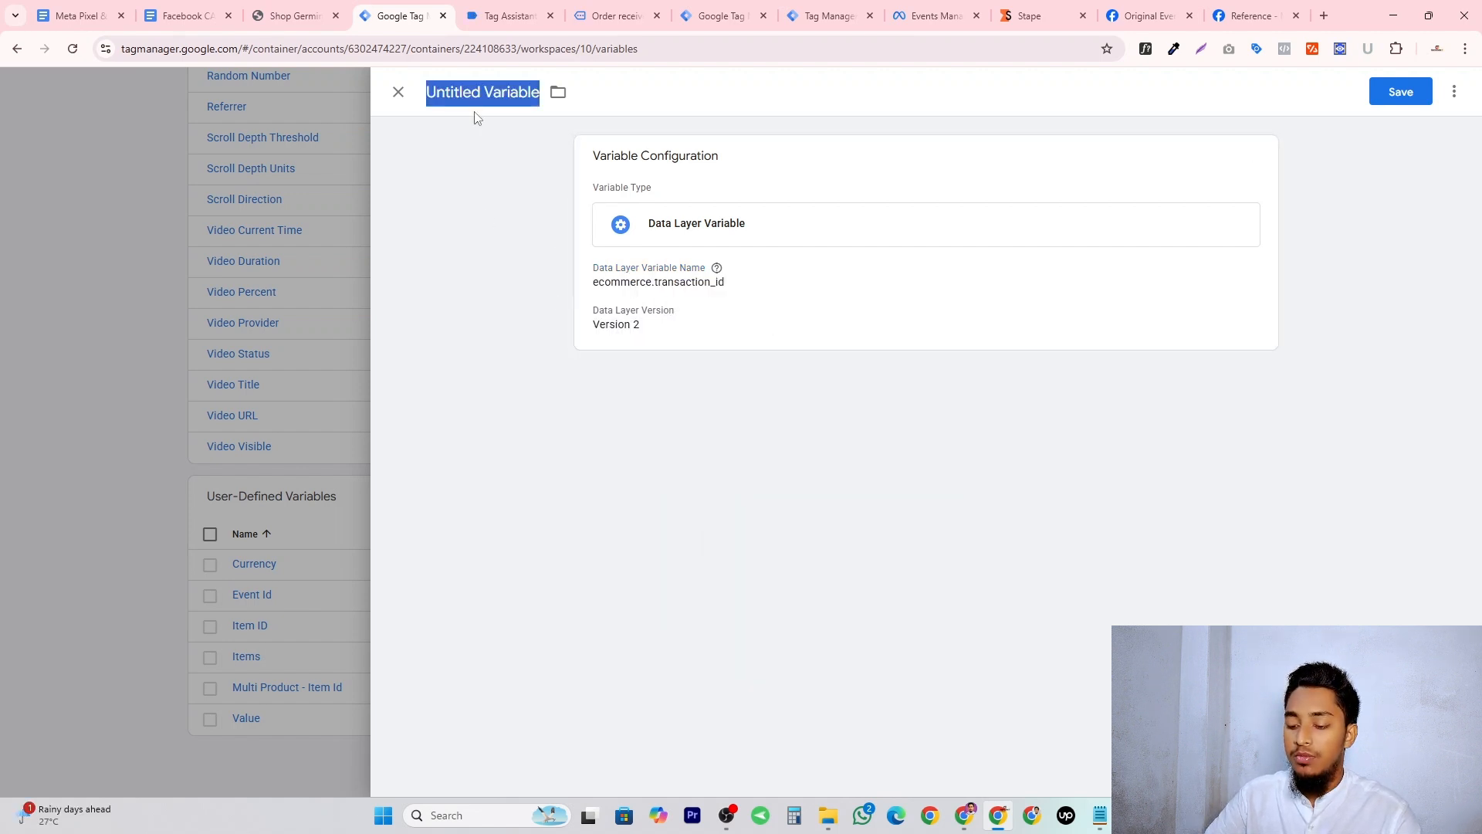
pyautogui.write('Order Id')
pyautogui.click(1390, 98)
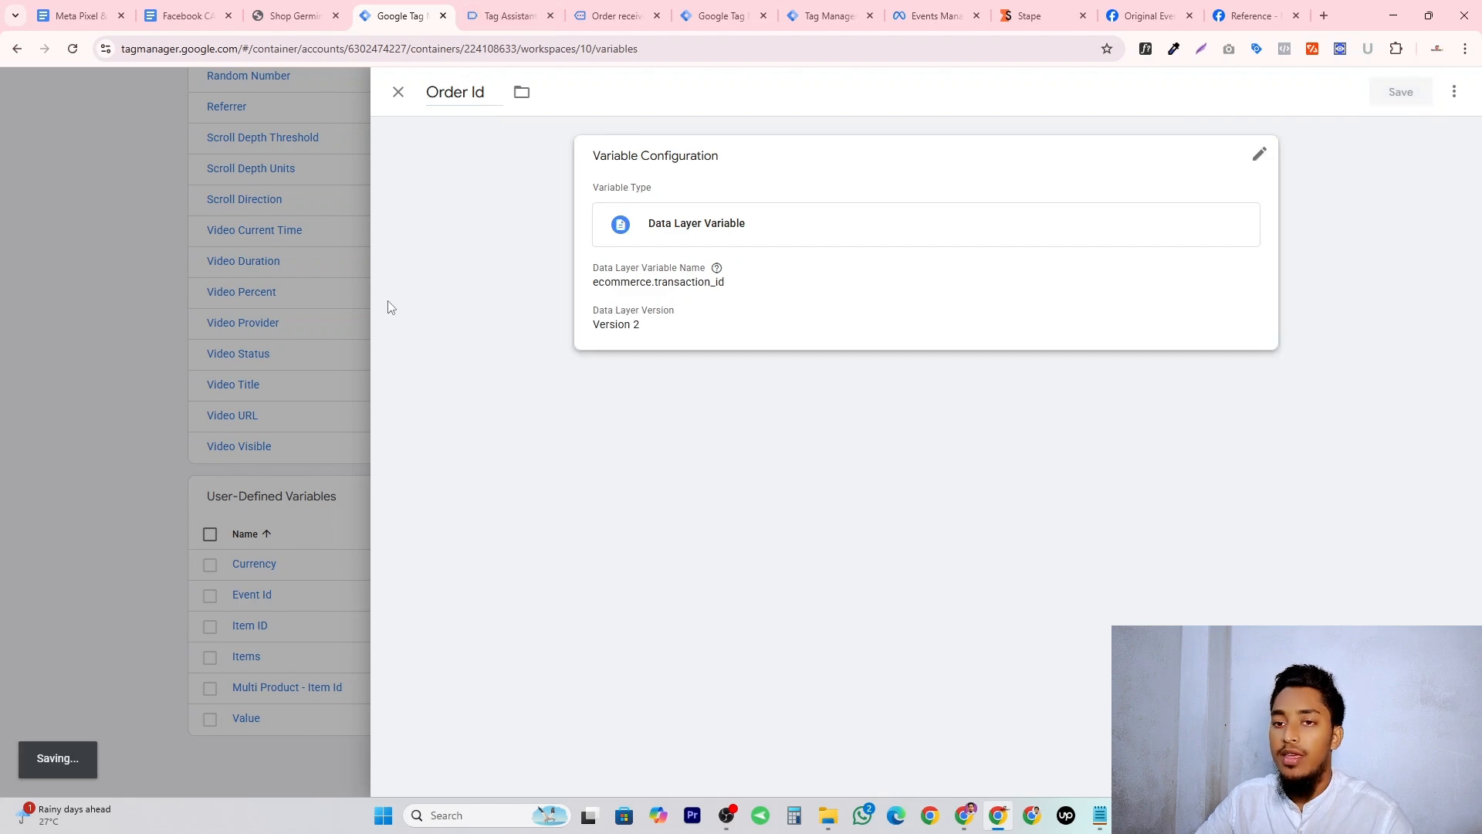
# Open the FB SS - Purchase tag for editing and add an empty event parameter row.
pyautogui.scroll(10, 123, 414)
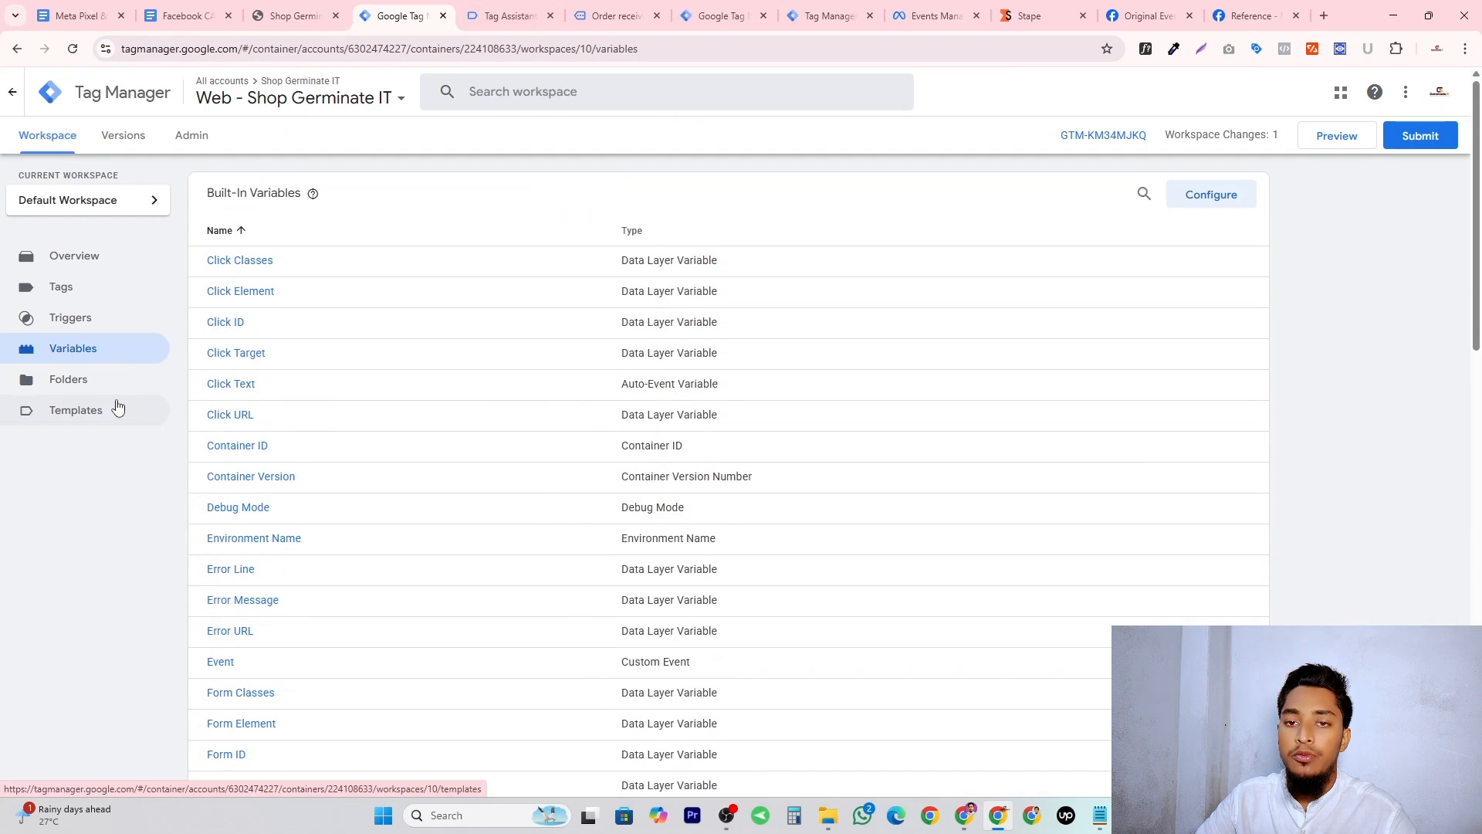
pyautogui.click(81, 318)
pyautogui.click(70, 288)
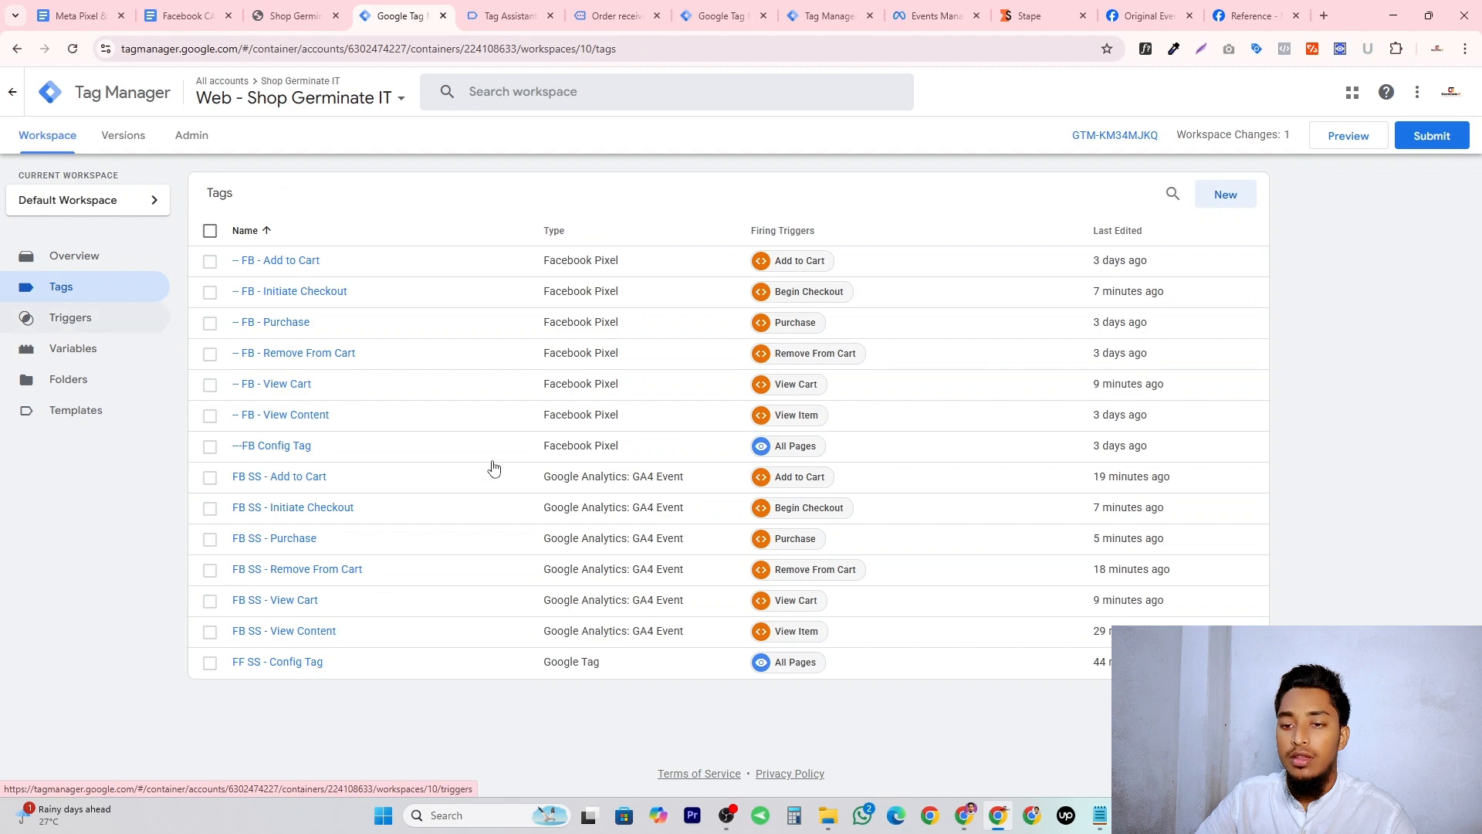
pyautogui.click(279, 541)
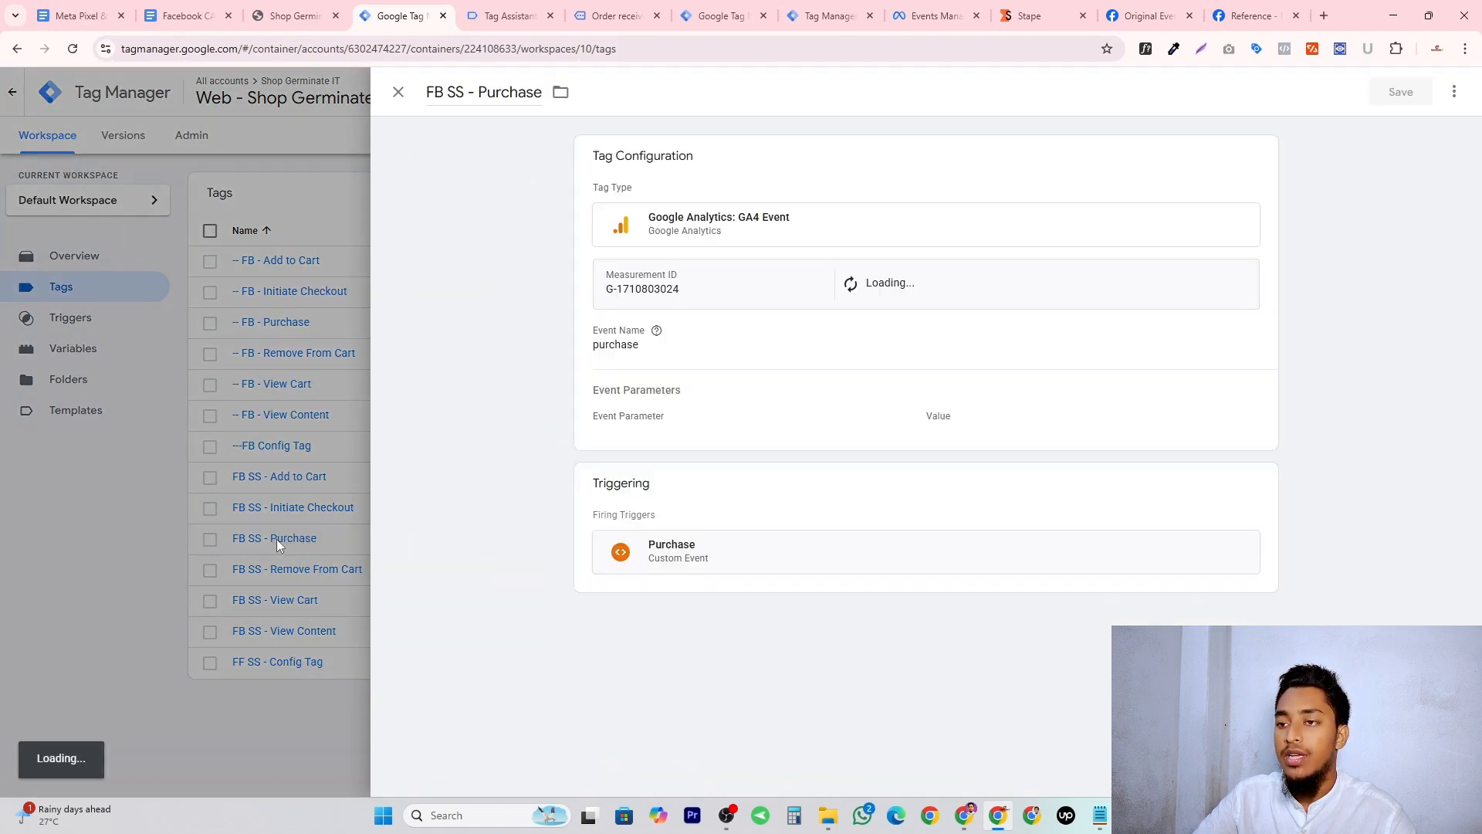
pyautogui.click(1102, 461)
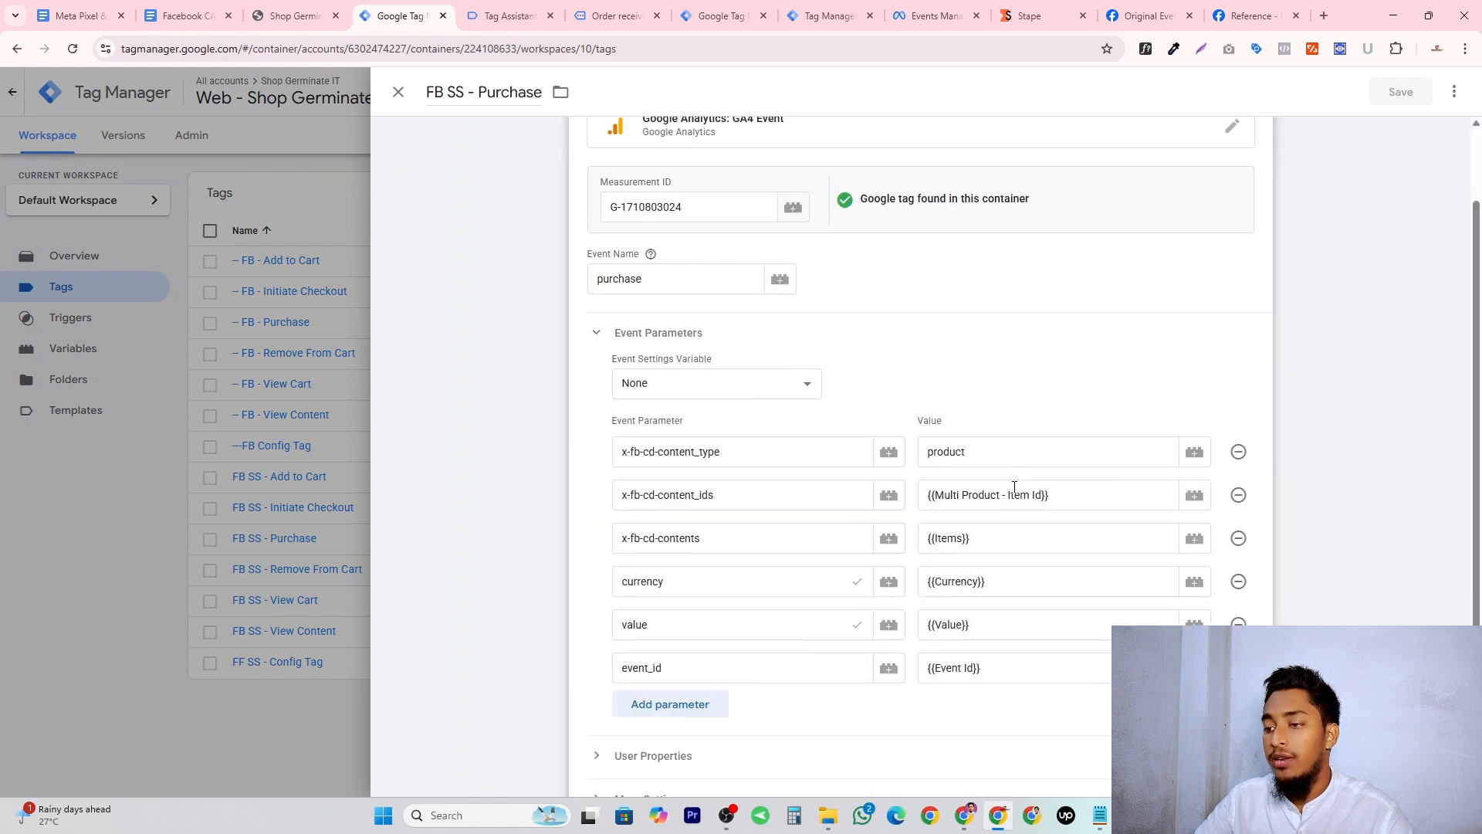
pyautogui.scroll(-3, 778, 494)
pyautogui.click(684, 469)
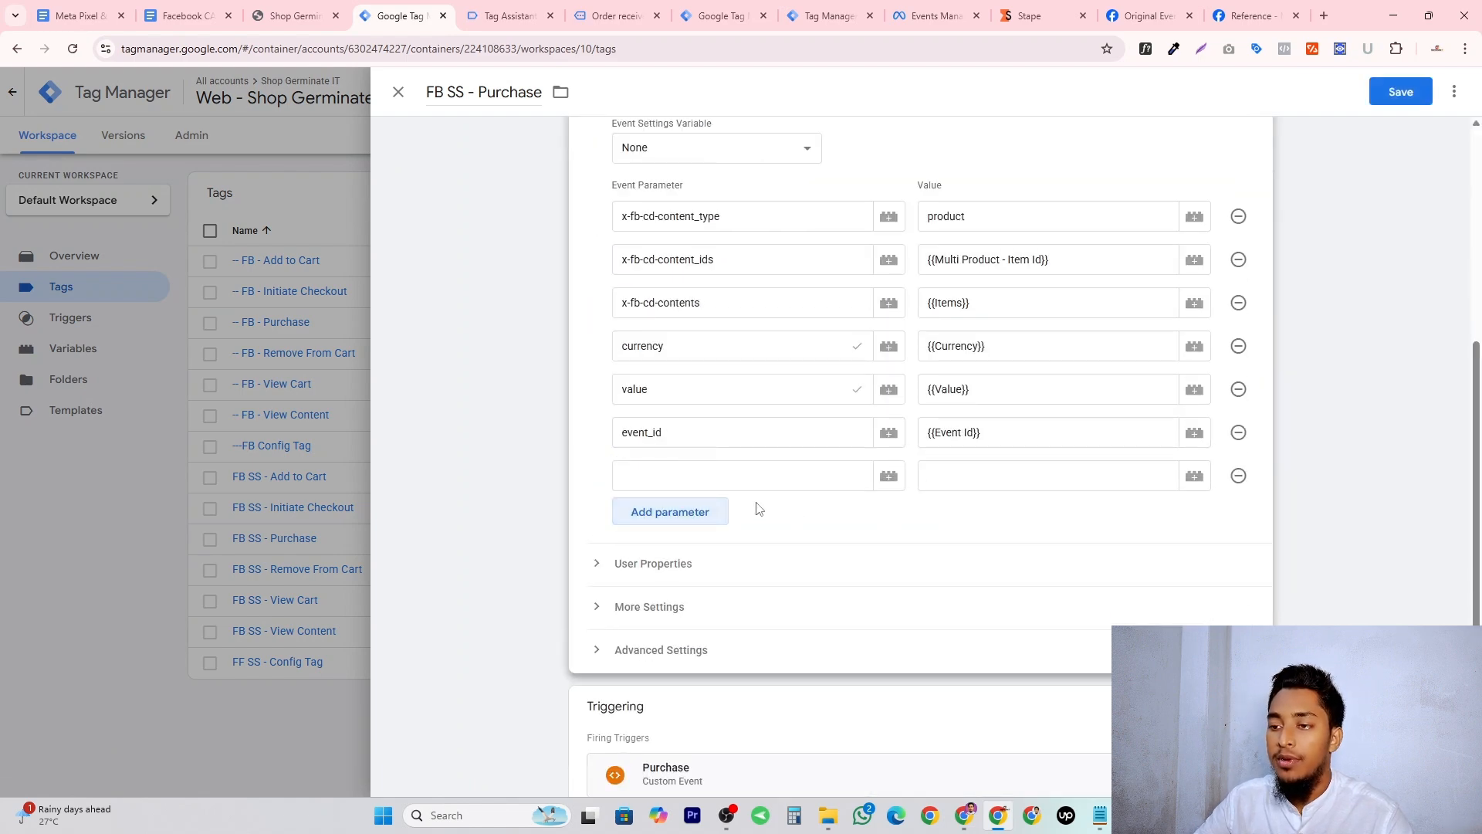
# Name the new event parameter transaction_id, copied from the Facebook CAPI & GA4 tracking document.
pyautogui.click(716, 476)
pyautogui.hotkey('ctrl', '2')
pyautogui.doubleClick(710, 444)
pyautogui.hotkey('ctrl', 'c')
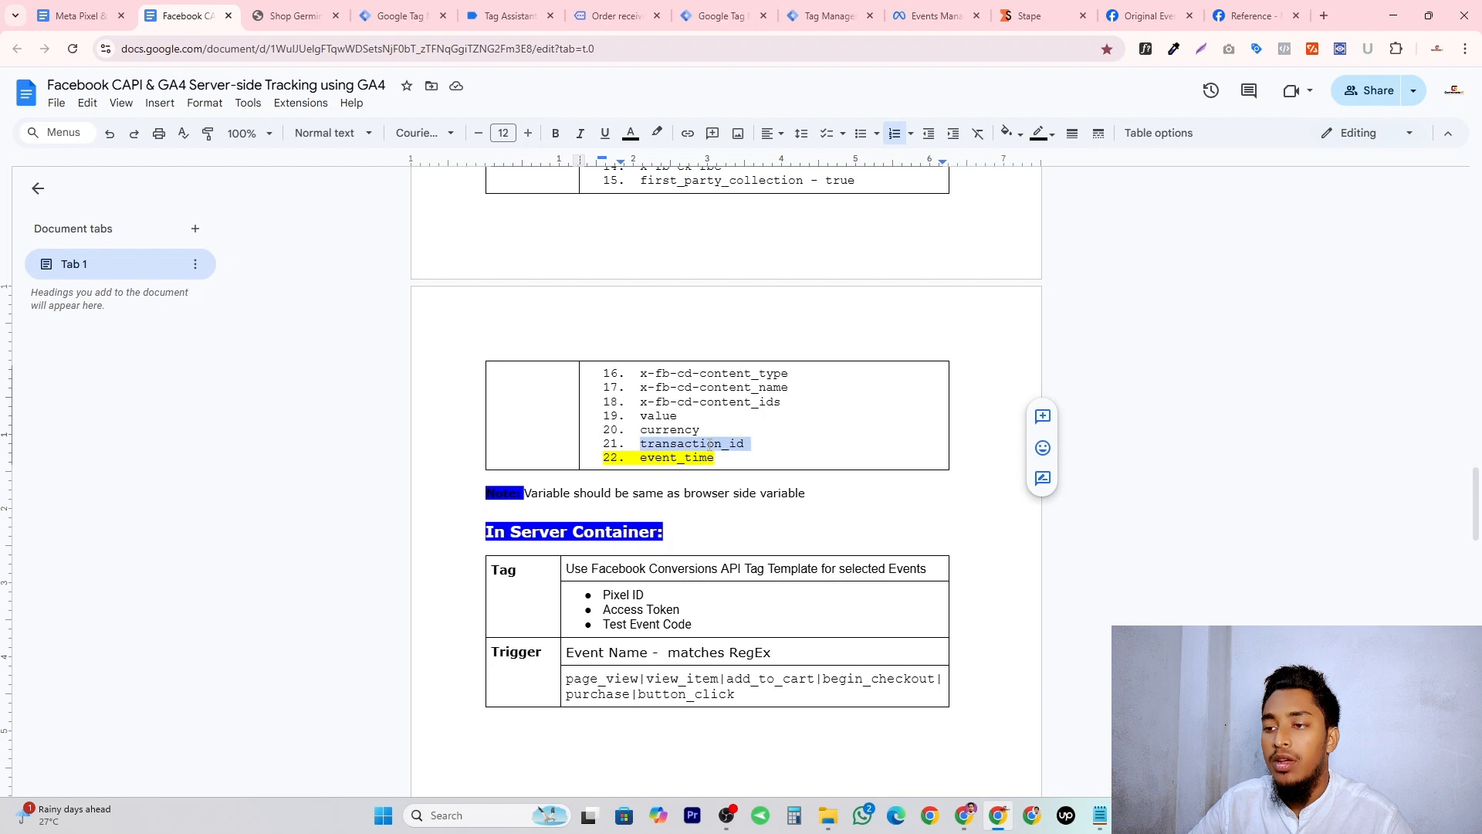
pyautogui.hotkey('ctrl', '4')
pyautogui.write('order_id')
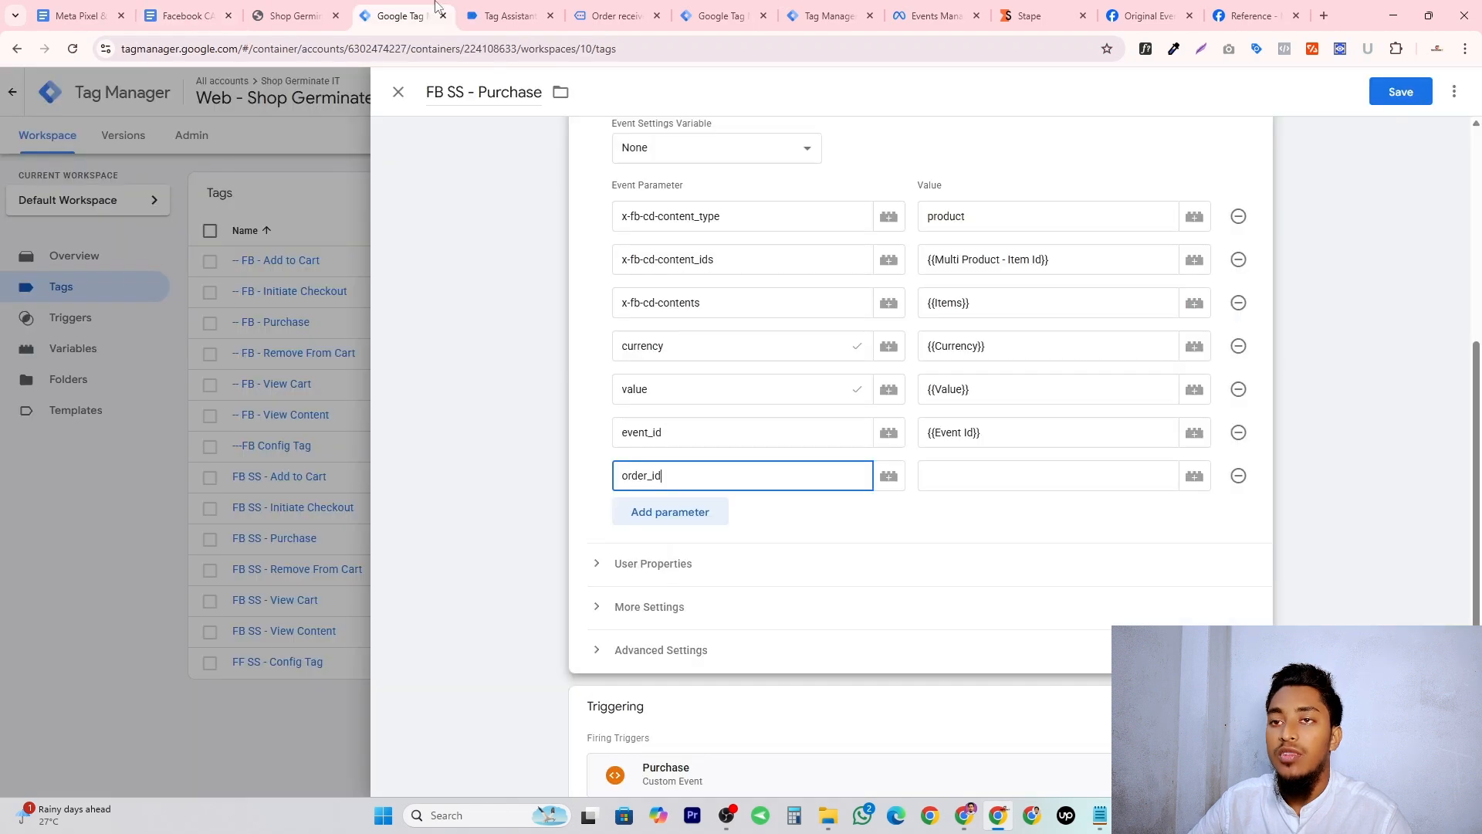
pyautogui.hotkey('ctrl', 'a')
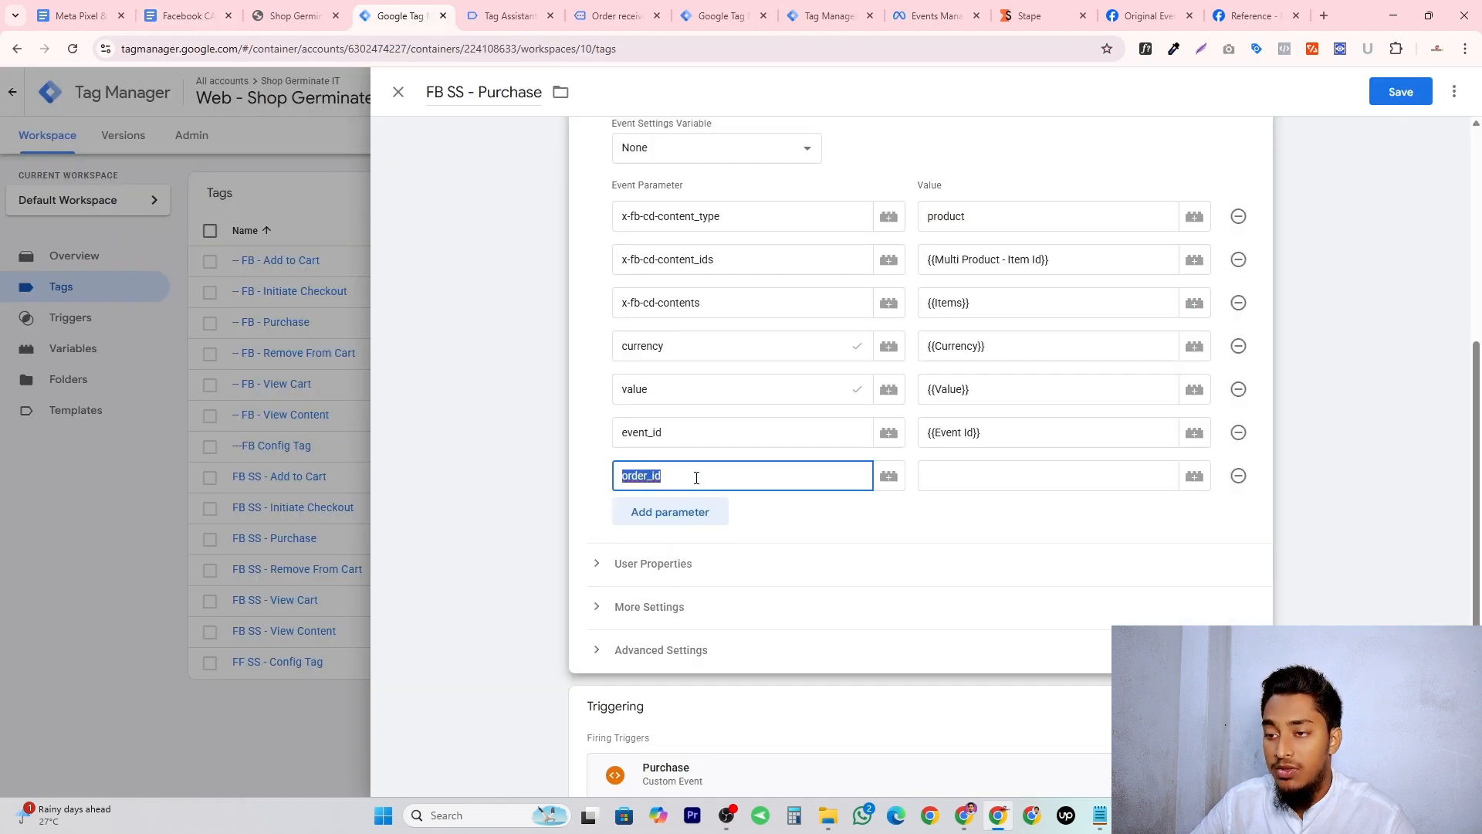
pyautogui.hotkey('ctrl', 'v')
# Set the transaction_id parameter's value to {{Order Id}} and save the FB SS - Purchase tag.
pyautogui.click(1009, 480)
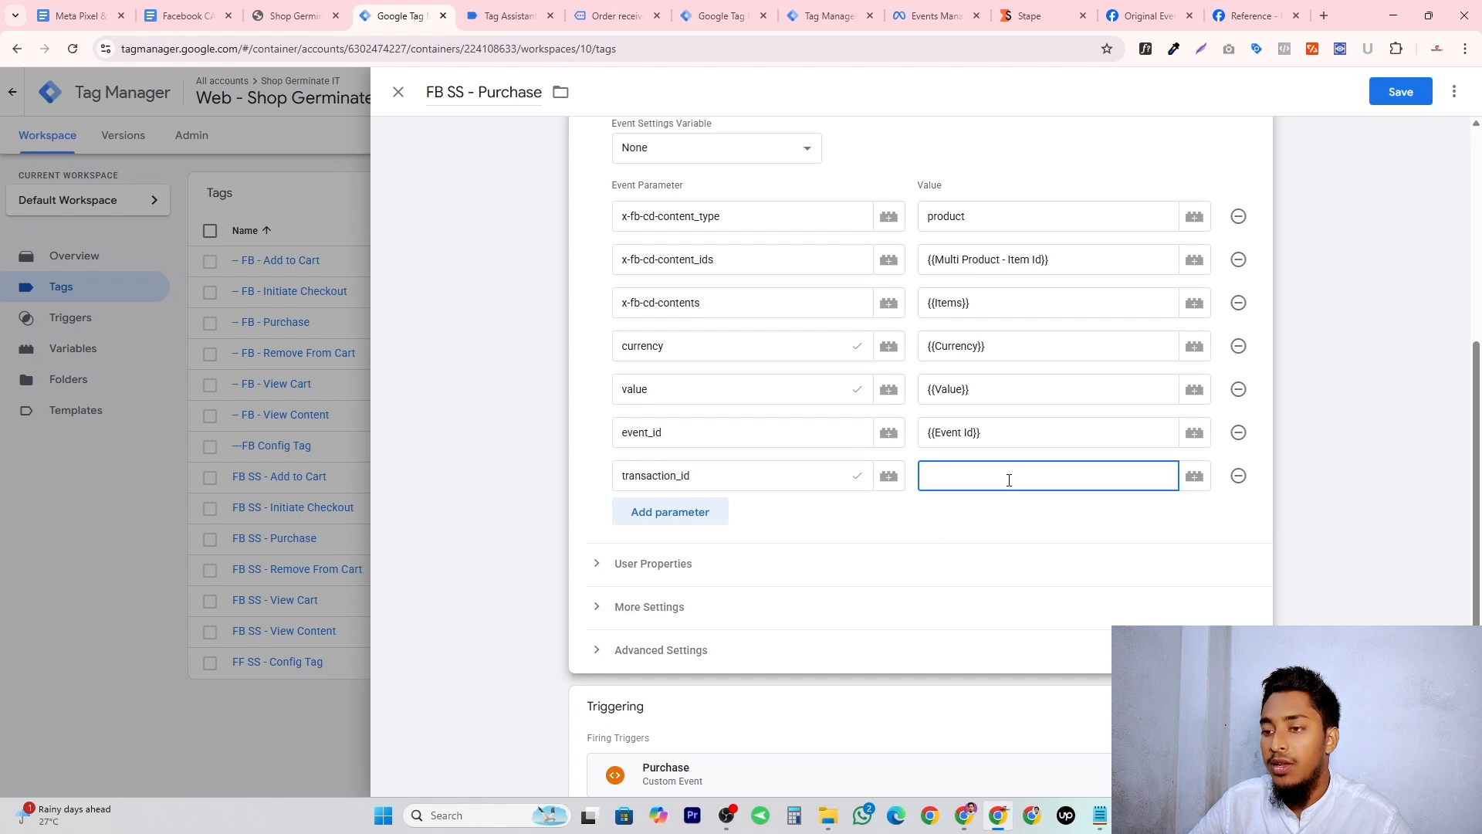
pyautogui.write('{{order')
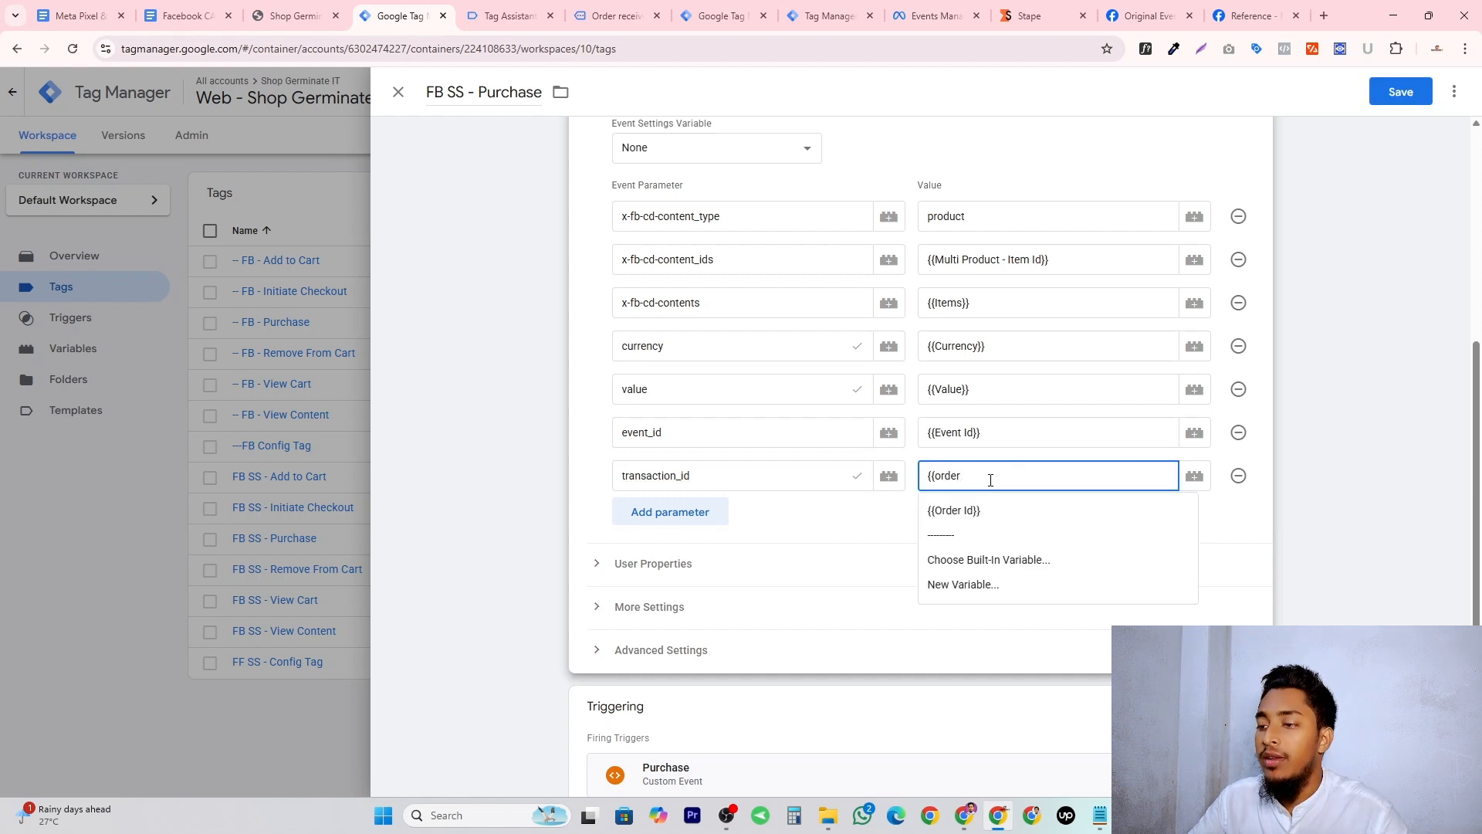
pyautogui.press('Return')
pyautogui.scroll(-1, 923, 459)
pyautogui.click(1400, 91)
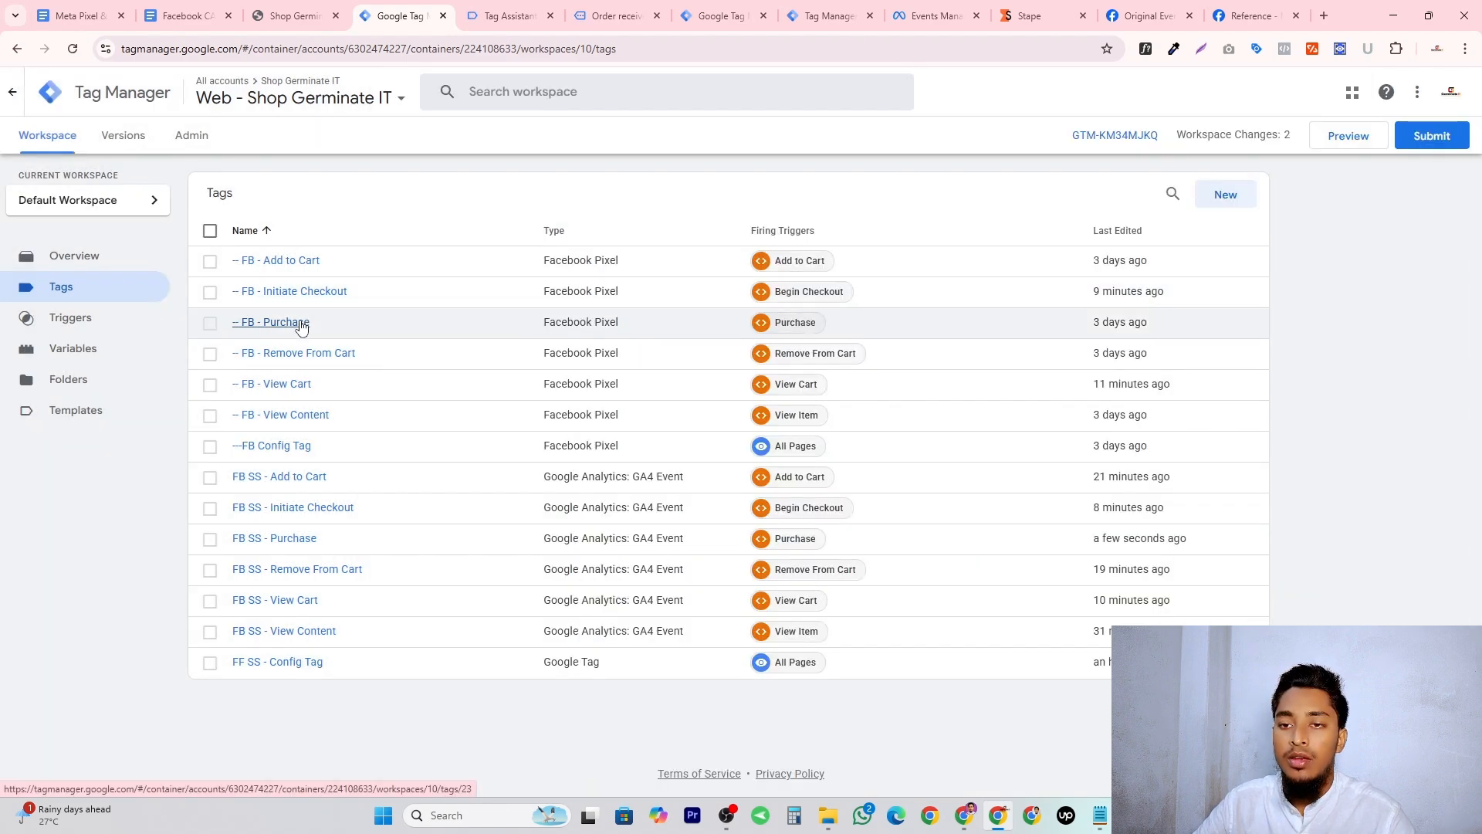
# Add an object property named transaction_id to the browser-side -- FB - Purchase pixel tag.
pyautogui.click(301, 322)
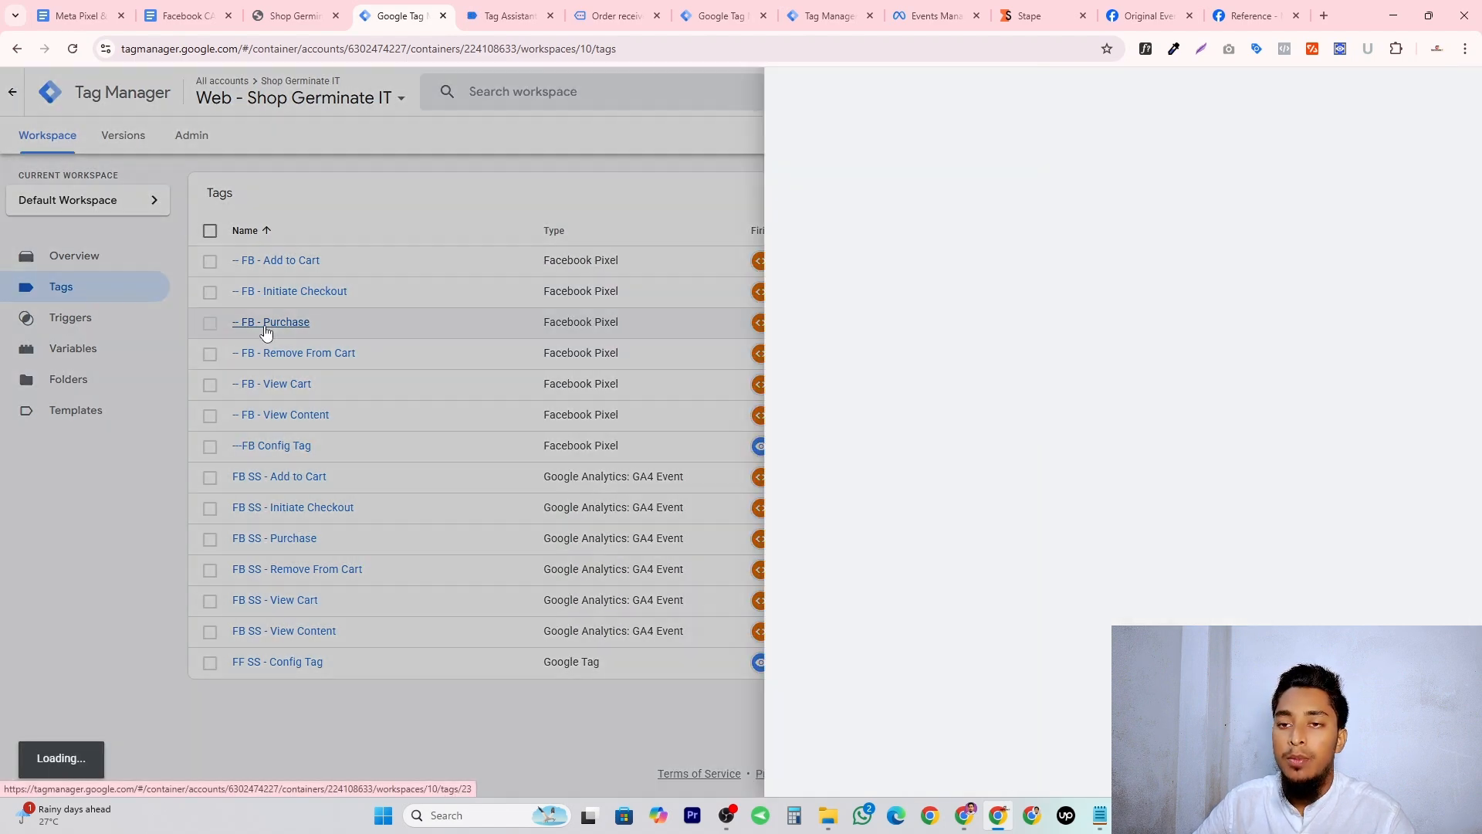
pyautogui.scroll(-5, 788, 547)
pyautogui.scroll(-4, 789, 547)
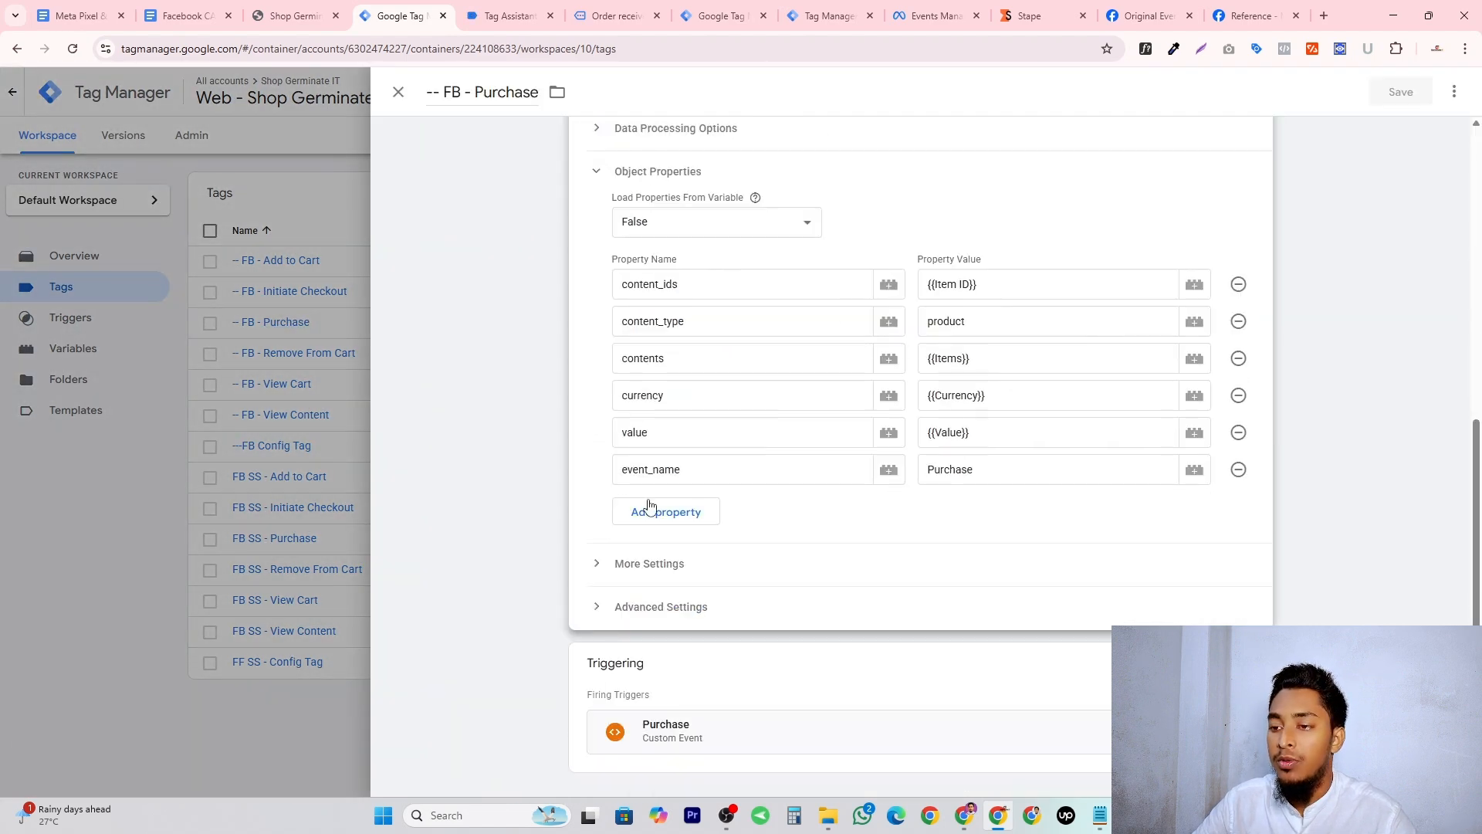
pyautogui.click(676, 511)
pyautogui.click(682, 519)
pyautogui.hotkey('ctrl', 'v')
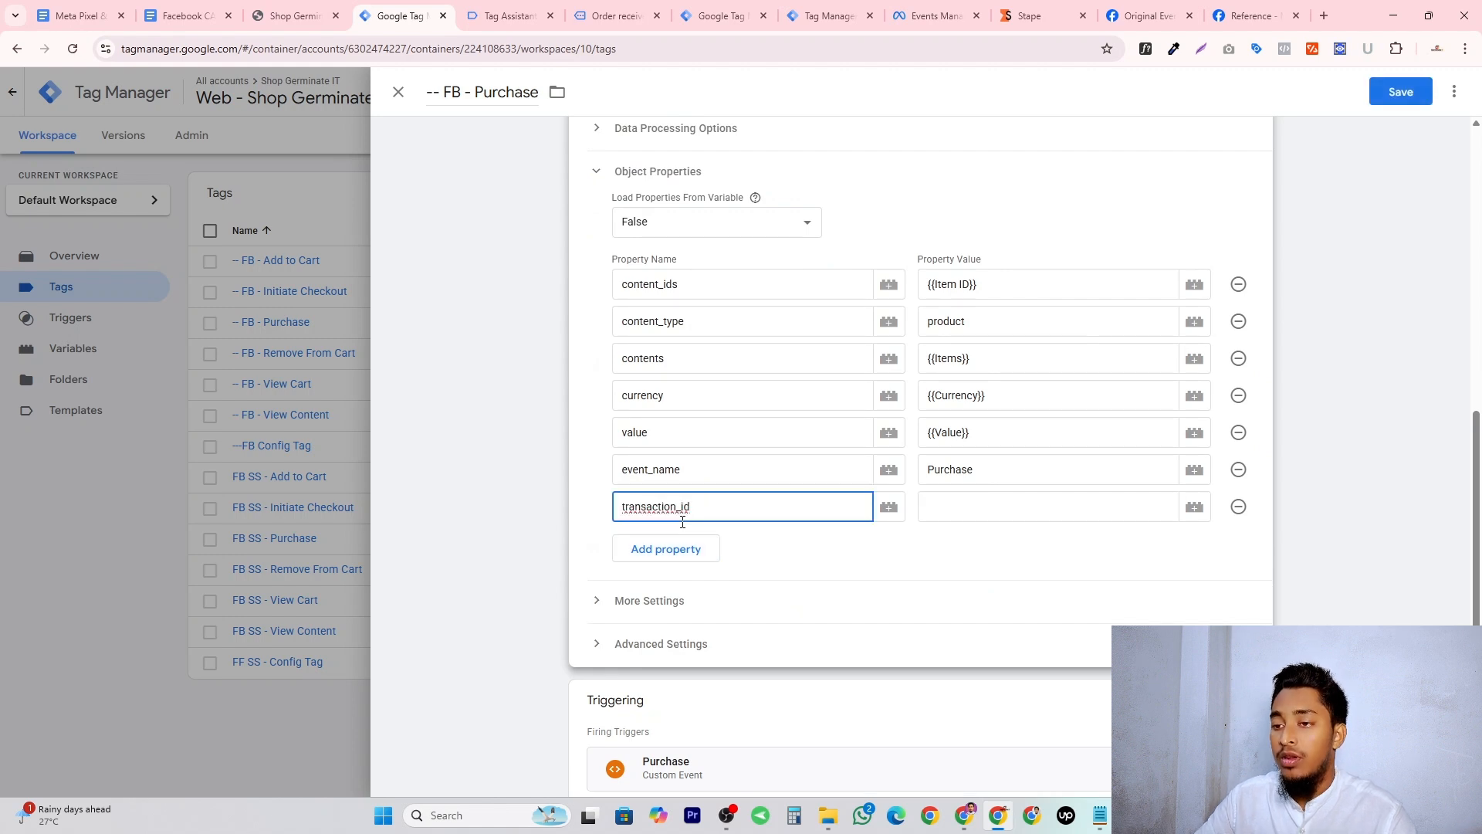
# Set the transaction_id property's value to {{Order Id}} and save the -- FB - Purchase tag.
pyautogui.click(986, 507)
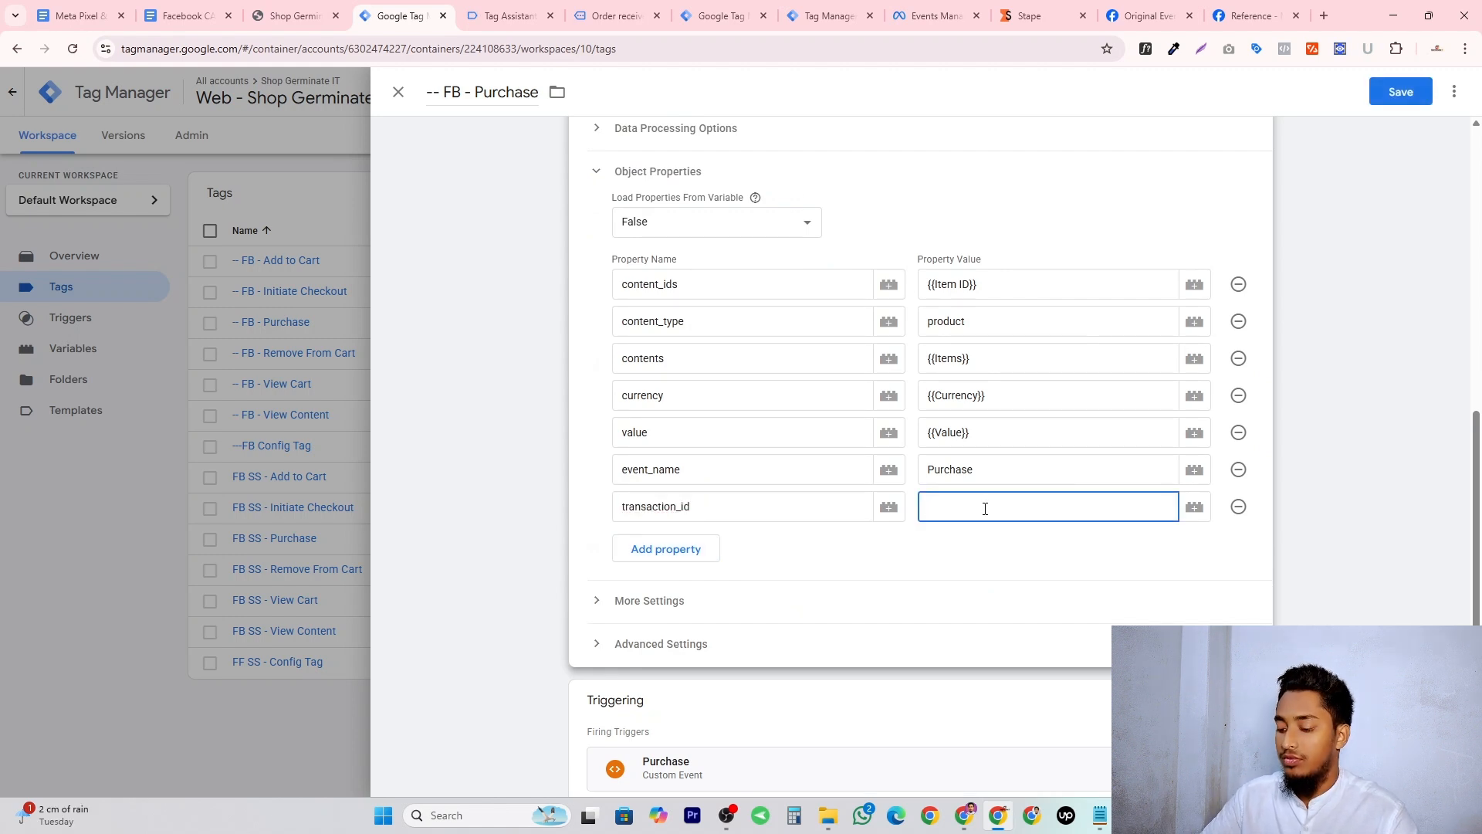
pyautogui.write('{{o')
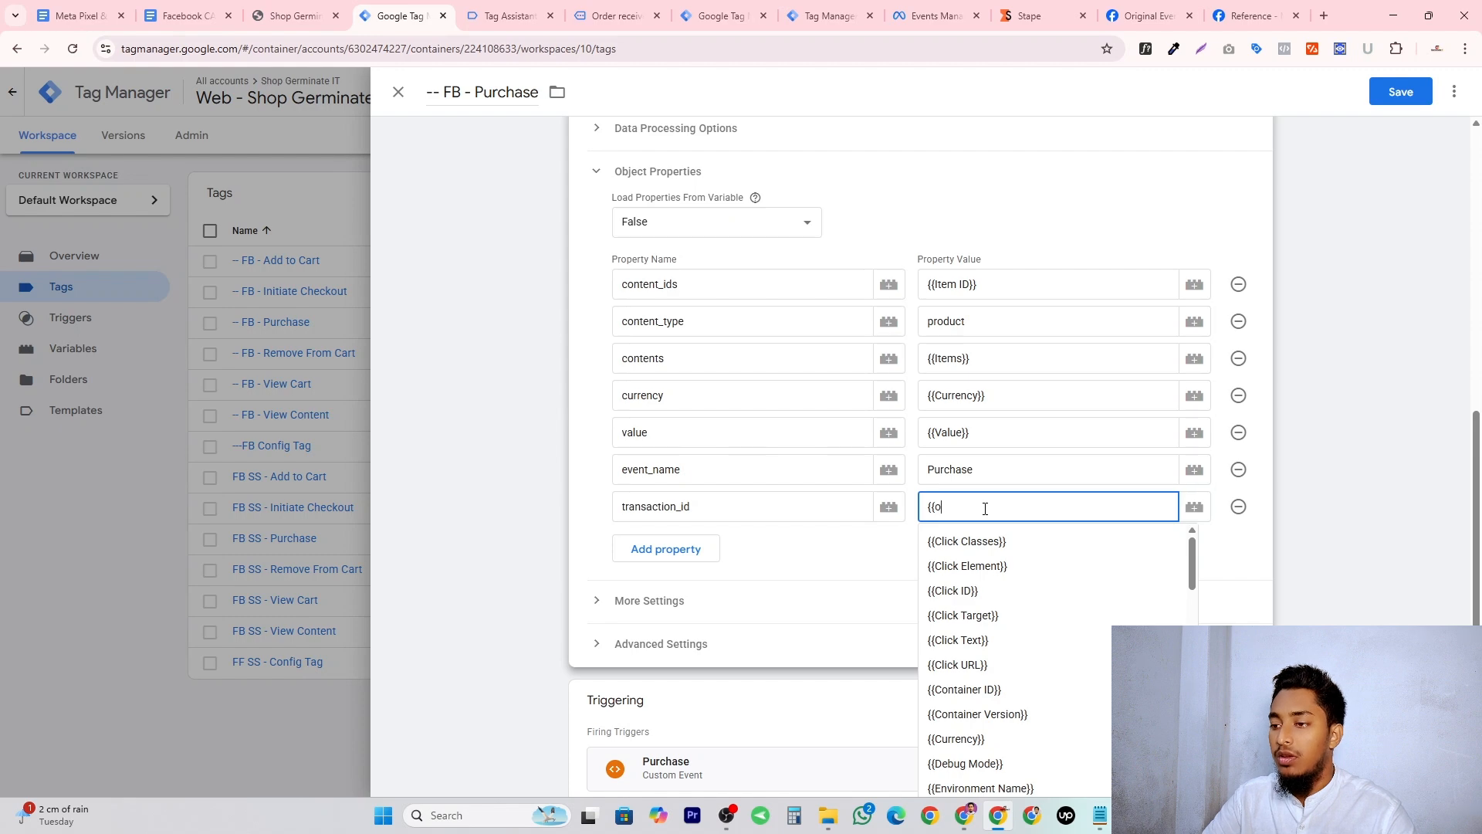
pyautogui.write('rder')
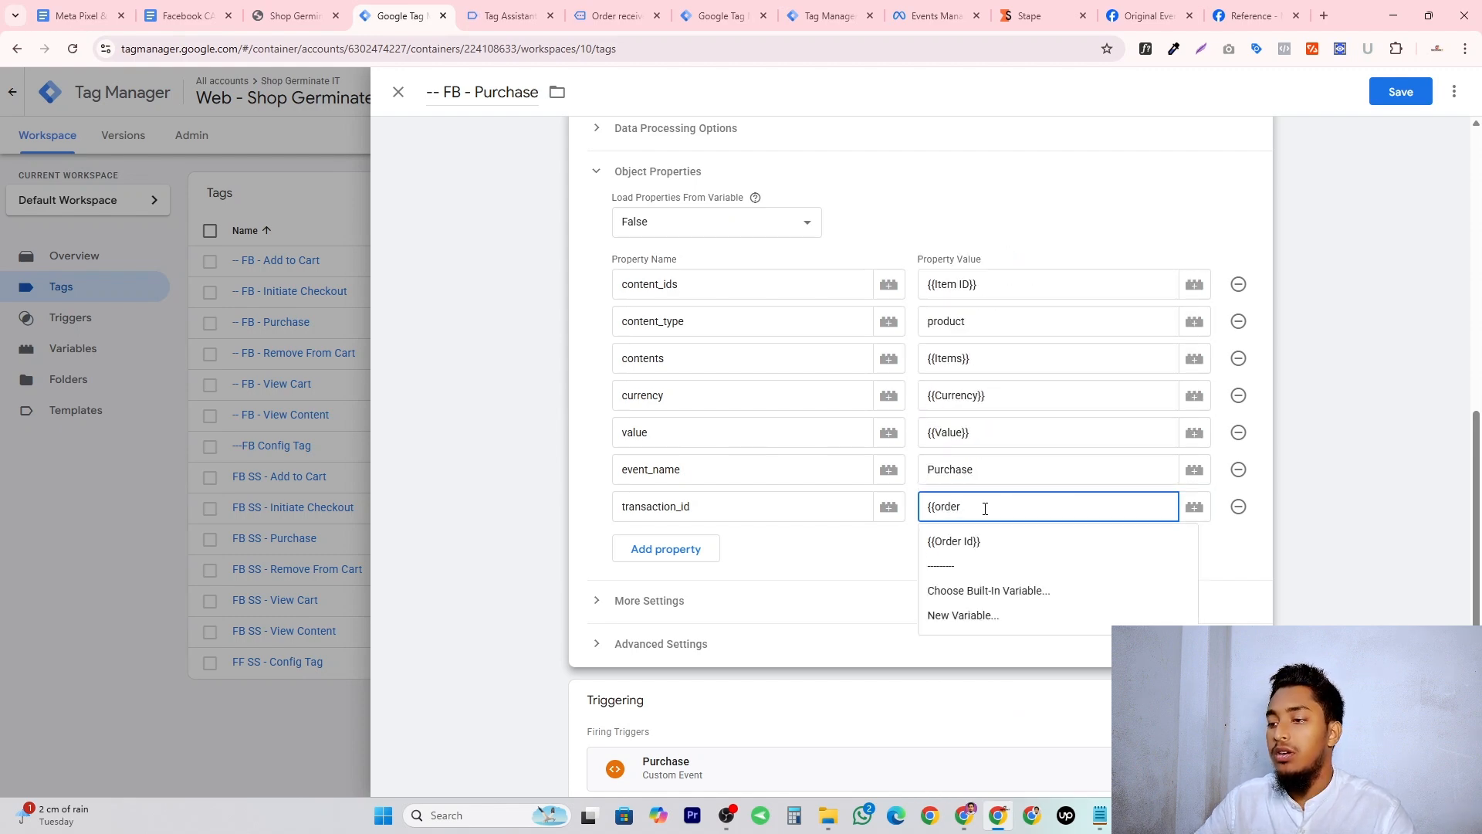
pyautogui.click(989, 542)
pyautogui.click(1376, 94)
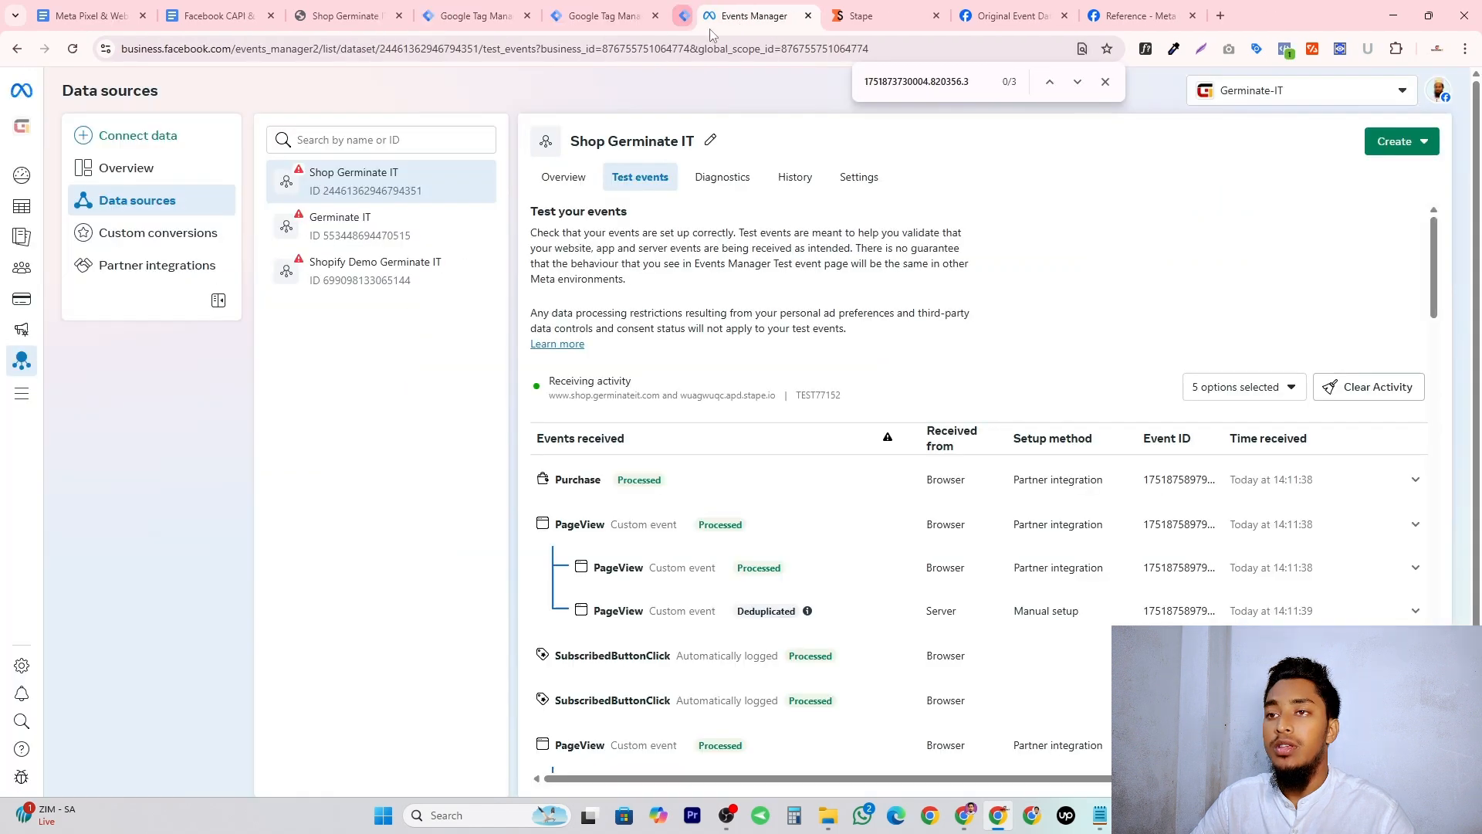
# Clear the test events activity of the Shop Germinate IT dataset in Meta Events Manager.
pyautogui.click(486, 15)
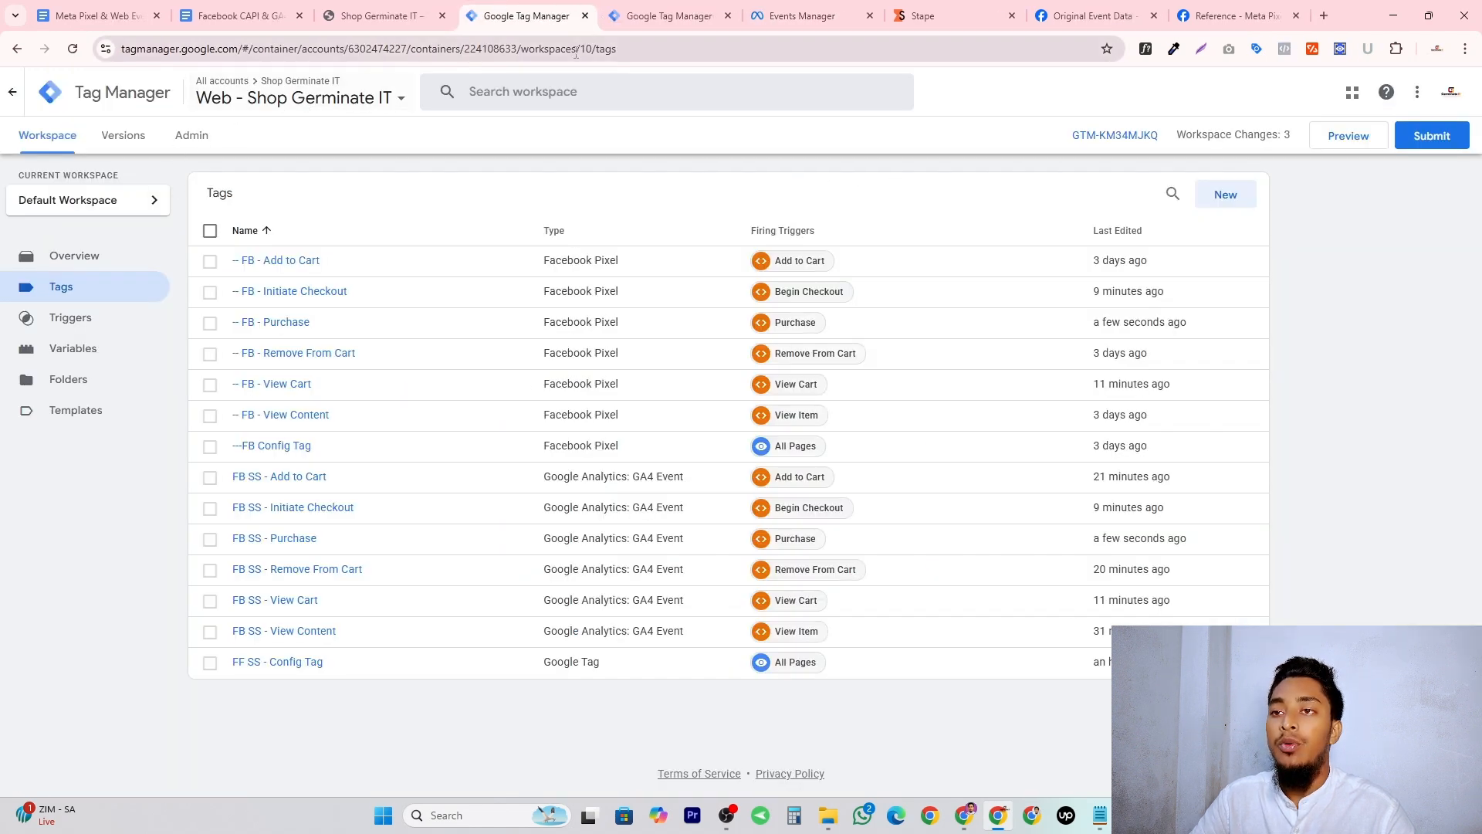
pyautogui.click(659, 17)
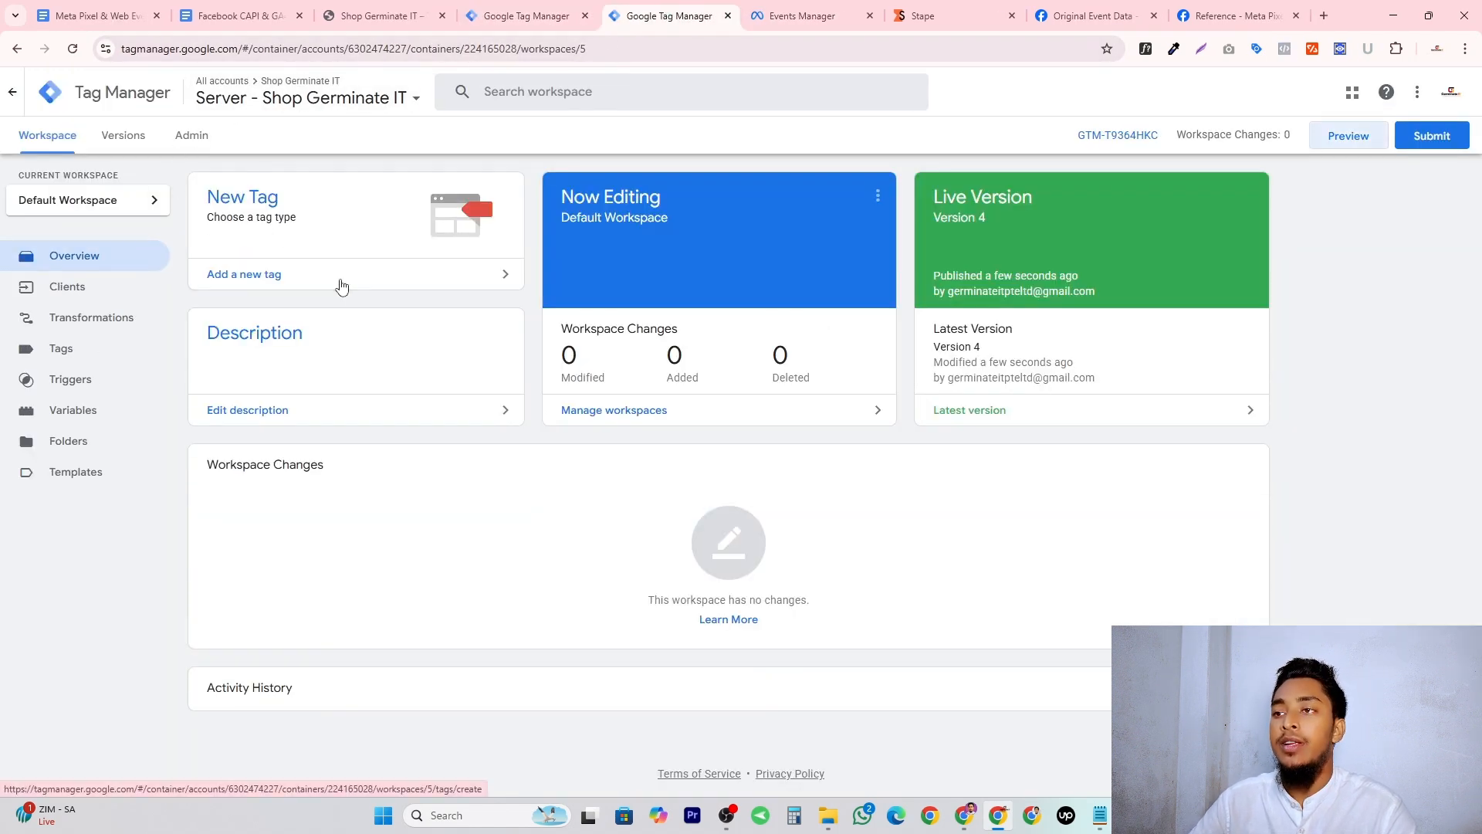
pyautogui.click(803, 16)
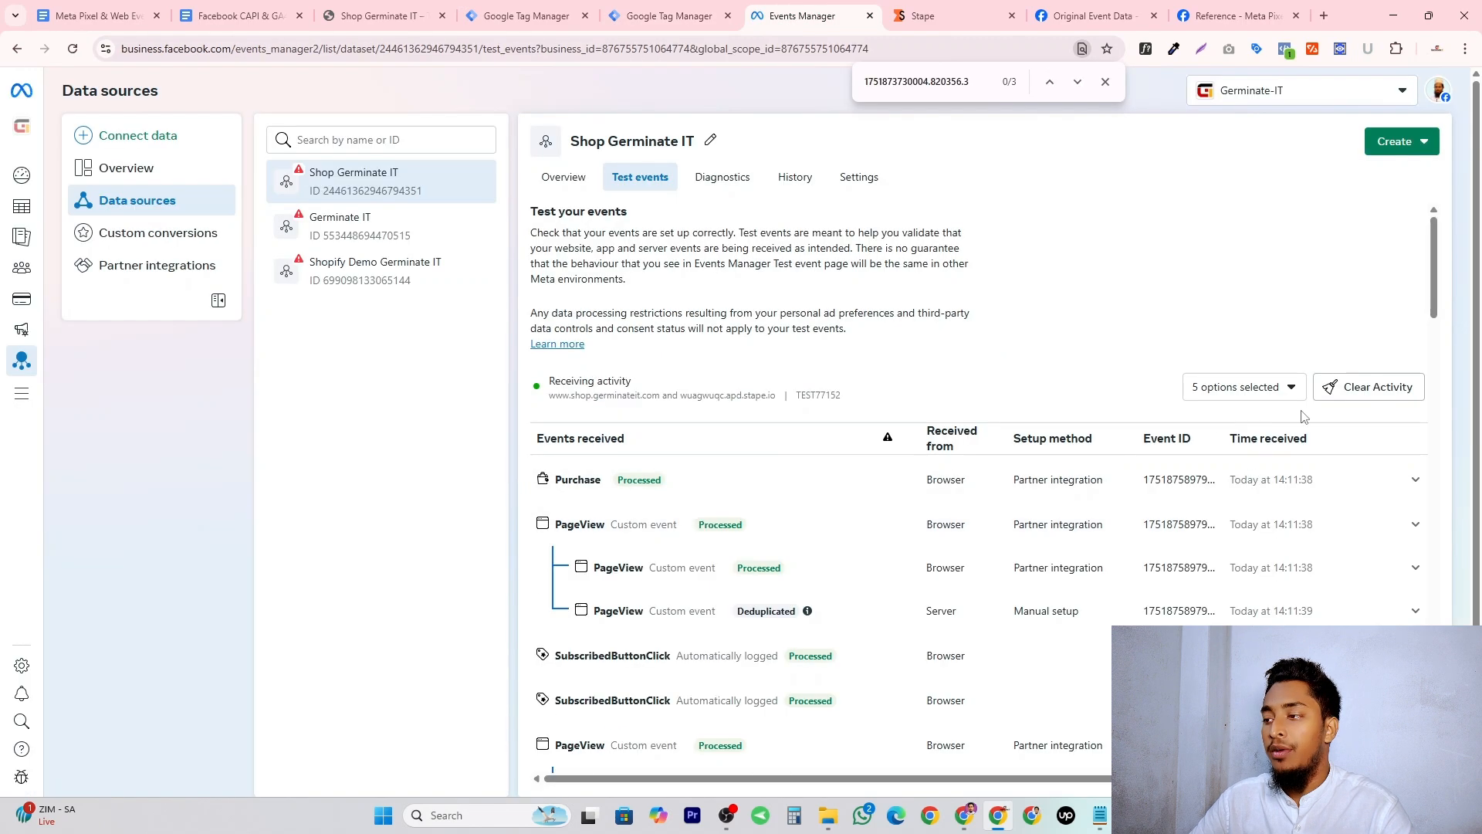
pyautogui.click(1347, 388)
pyautogui.click(913, 366)
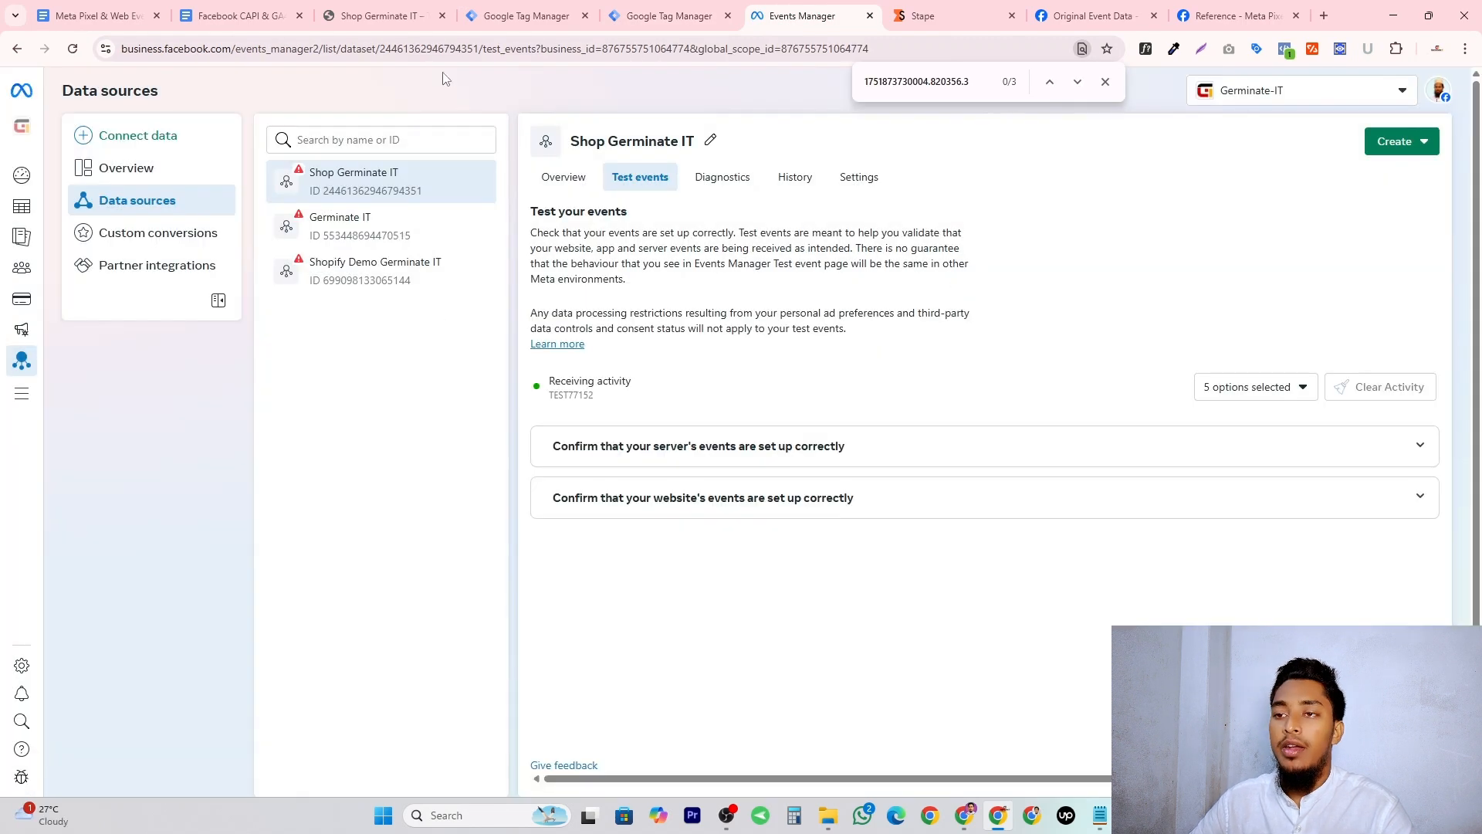
# In the server container, extend the Event Name CAPI Event trigger's RegEx with add_to_cart, view_cart and remove_from_cart, separated by |.
pyautogui.click(661, 9)
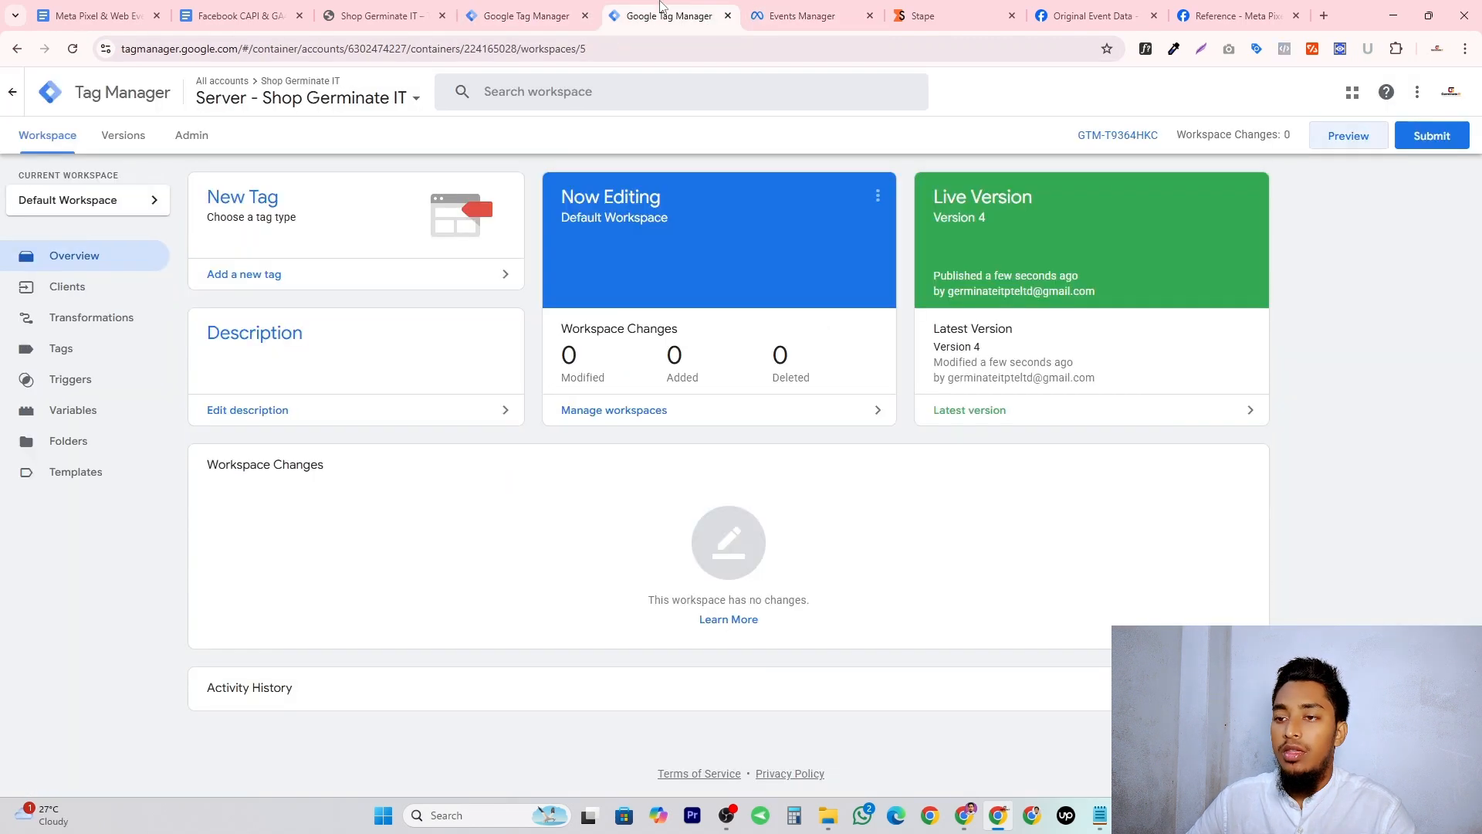
pyautogui.click(71, 379)
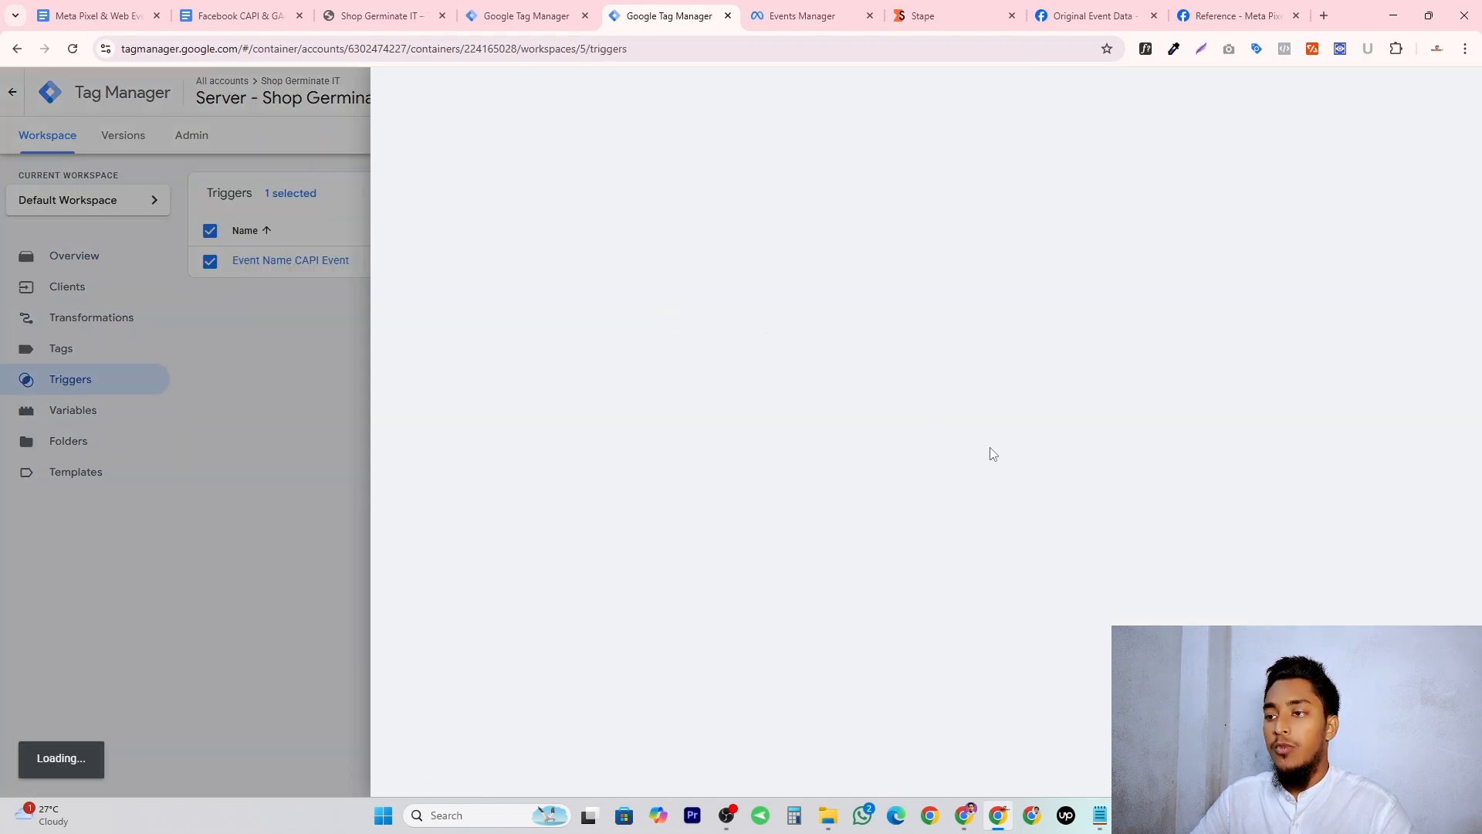
pyautogui.click(830, 276)
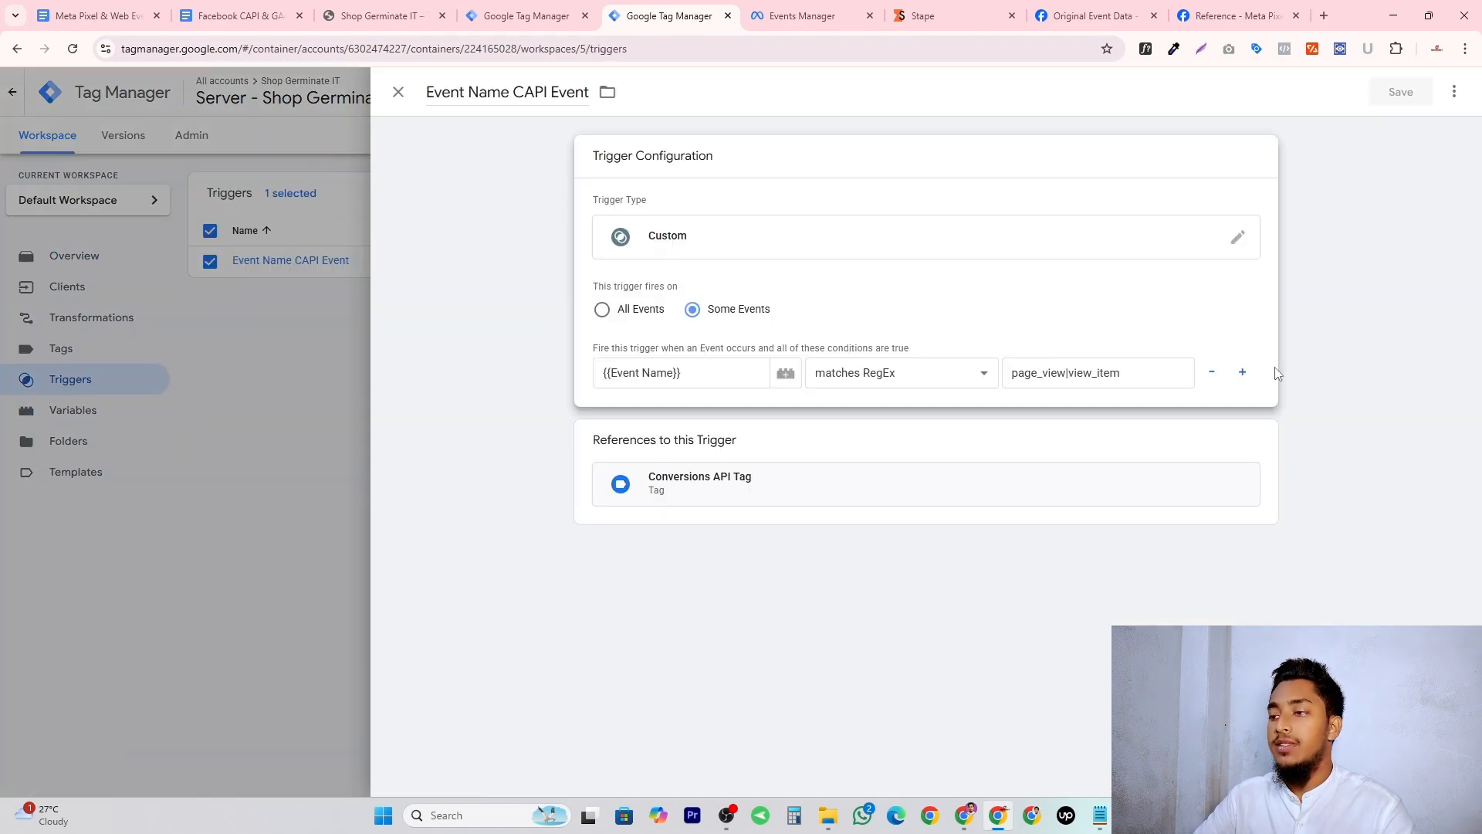
pyautogui.click(1128, 374)
pyautogui.write('|')
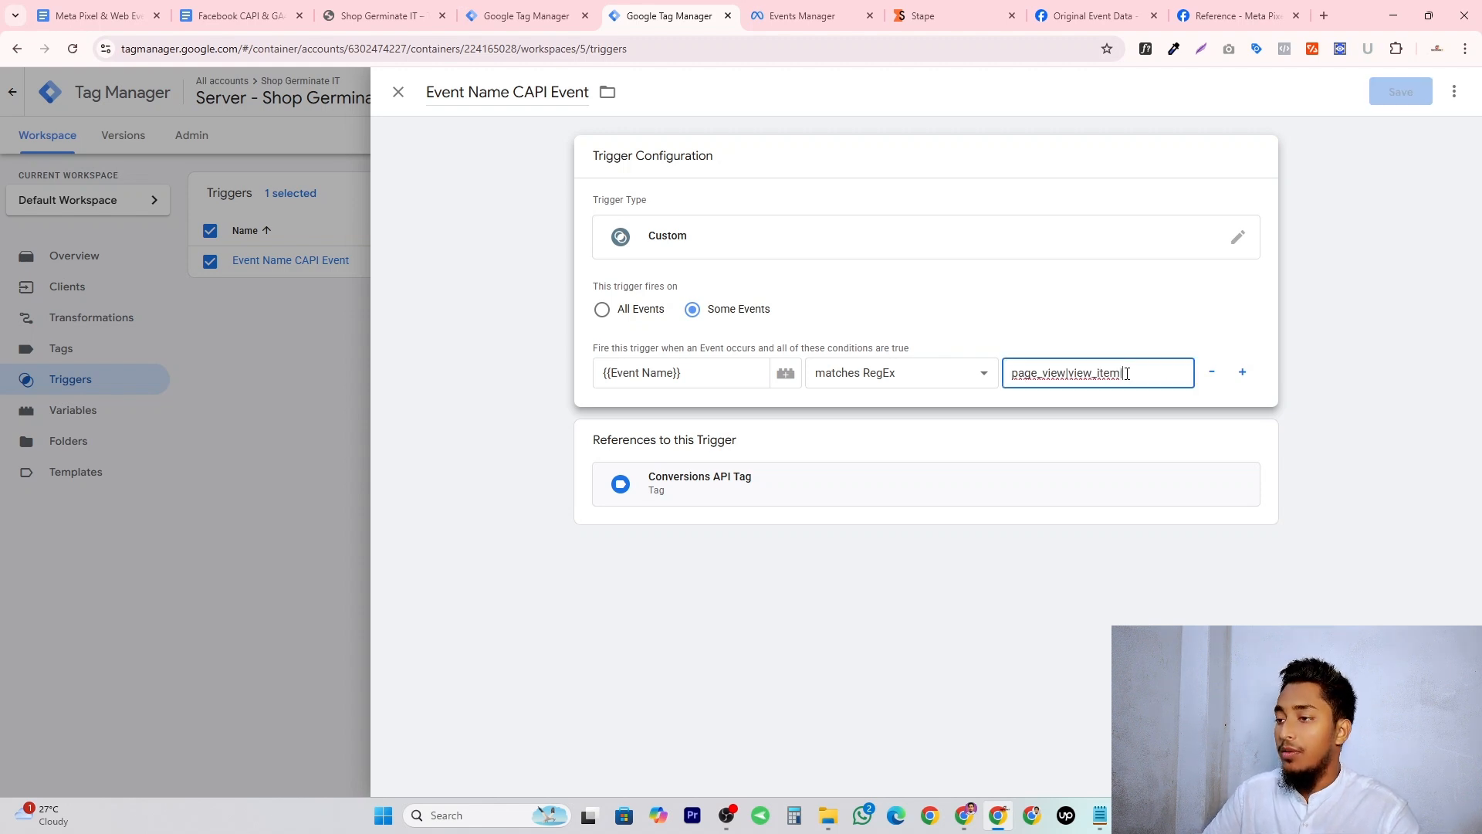
pyautogui.click(526, 15)
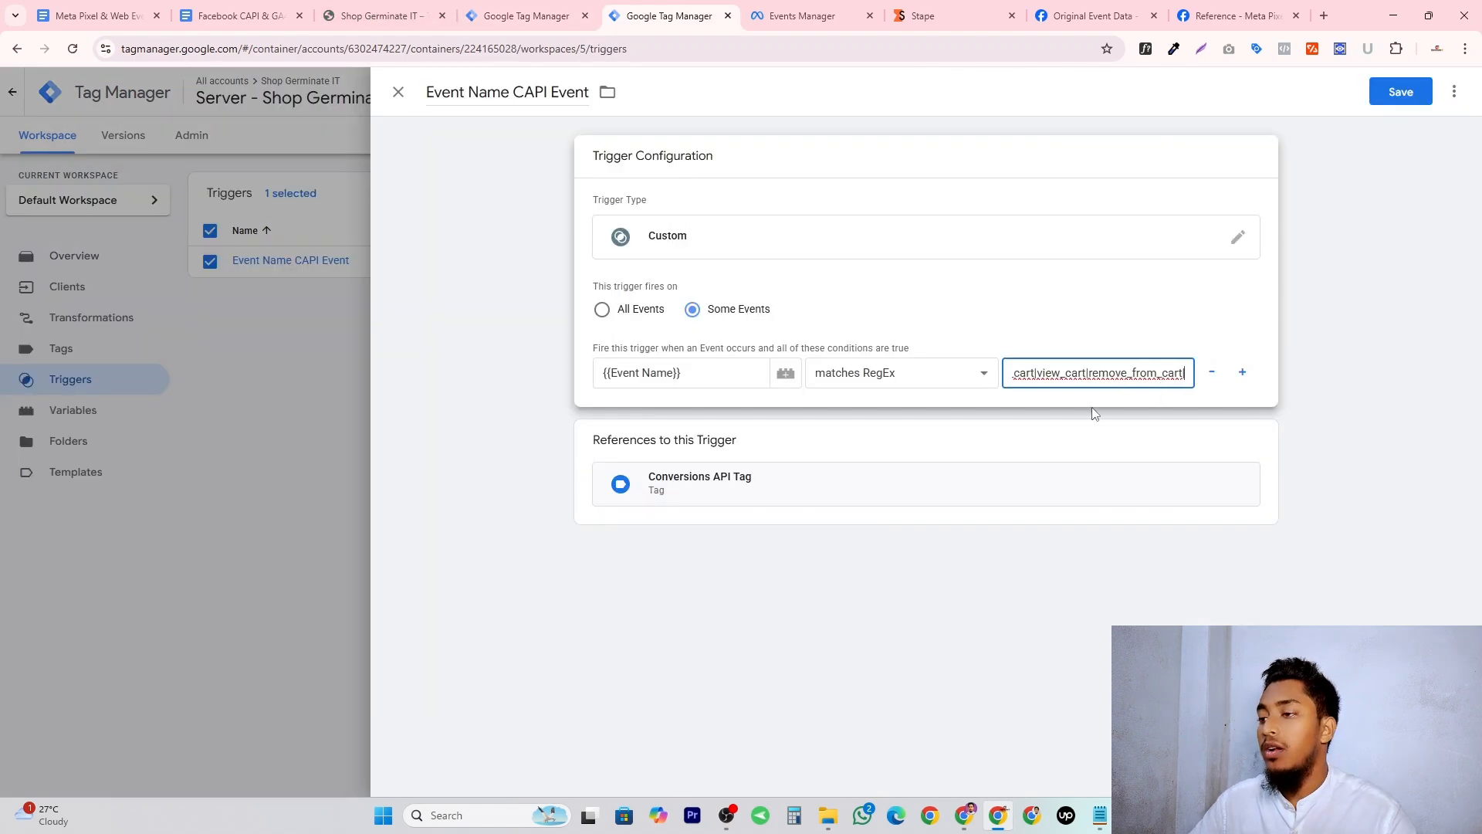
# Append begin_checkout|purchase to the trigger's RegEx condition and save the trigger.
pyautogui.click(522, 7)
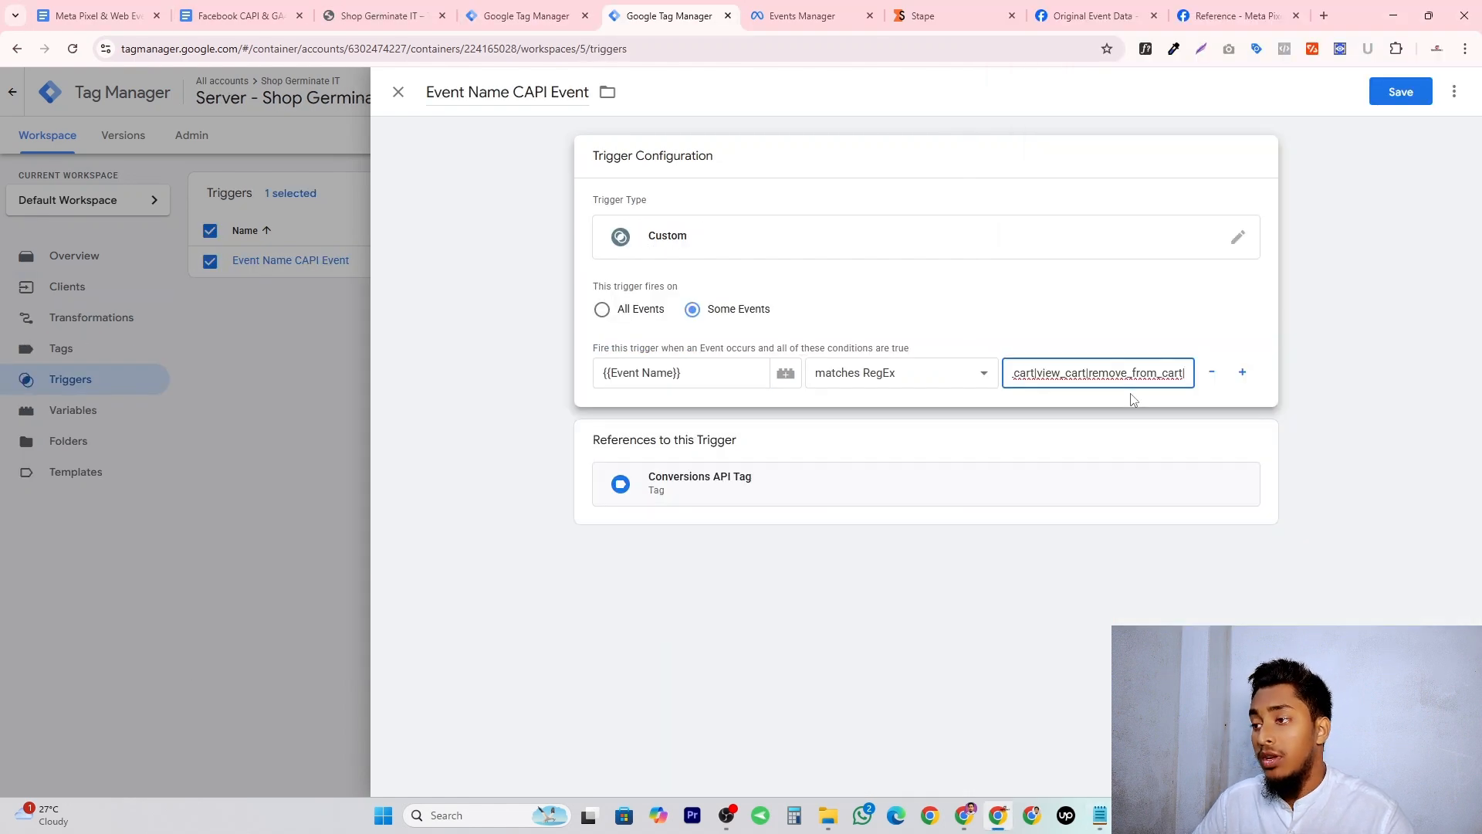
pyautogui.write('begin_checkout')
pyautogui.write('|')
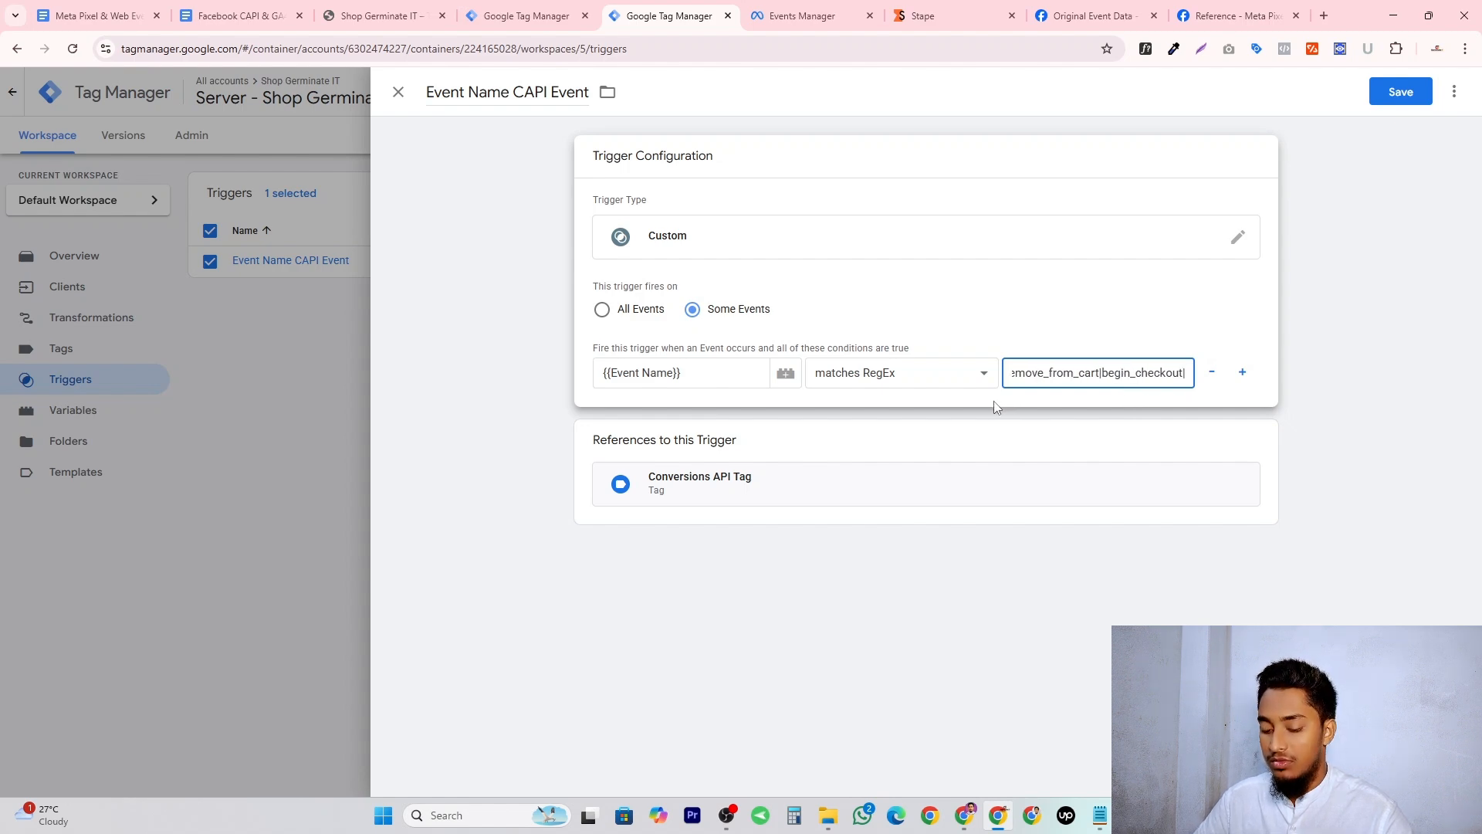
pyautogui.write('purchase')
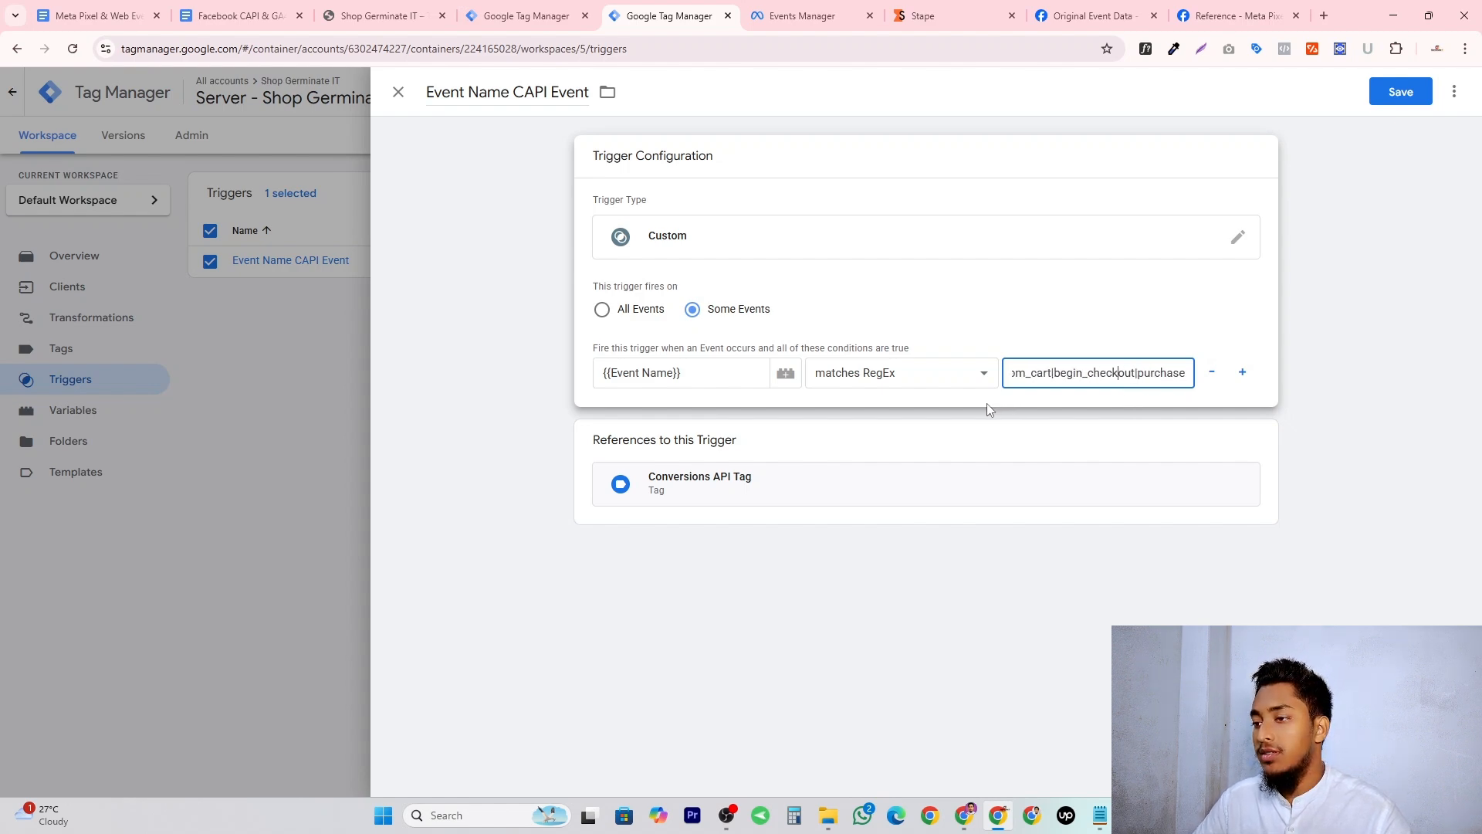
pyautogui.click(1394, 93)
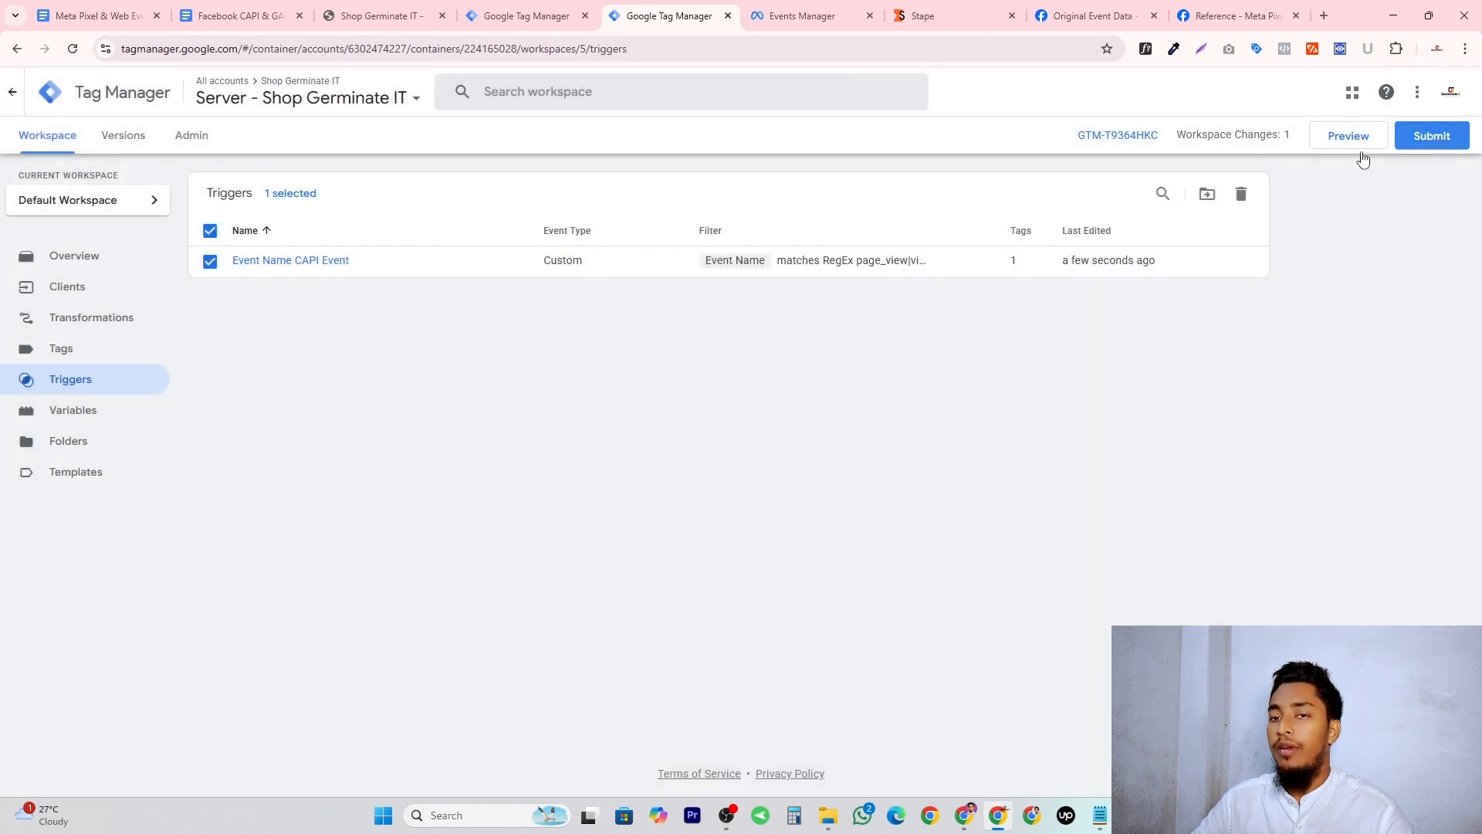
# Publish the server container's changes as a new version without a name or description.
pyautogui.click(1464, 145)
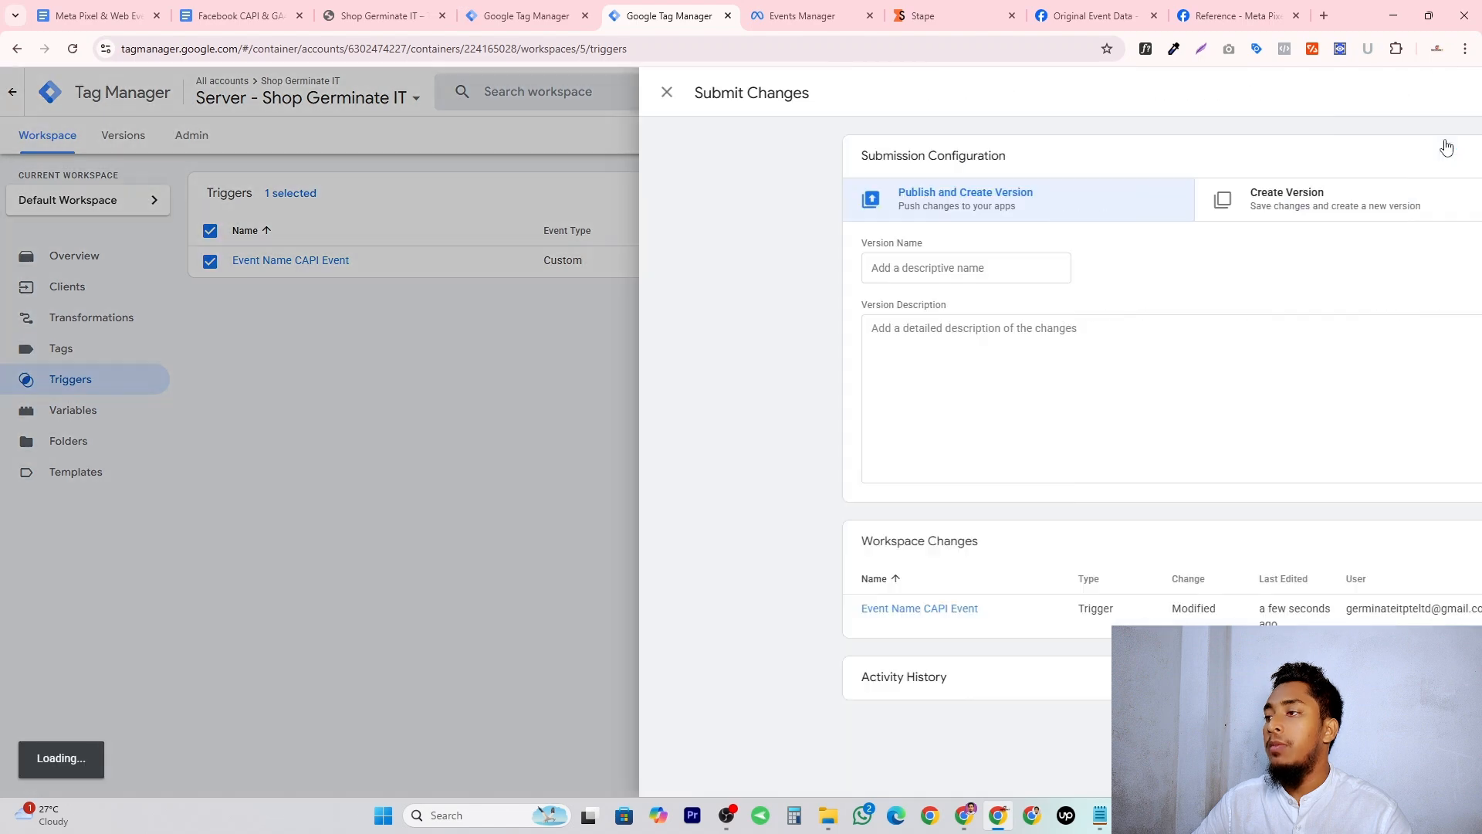
pyautogui.click(1419, 94)
pyautogui.click(936, 548)
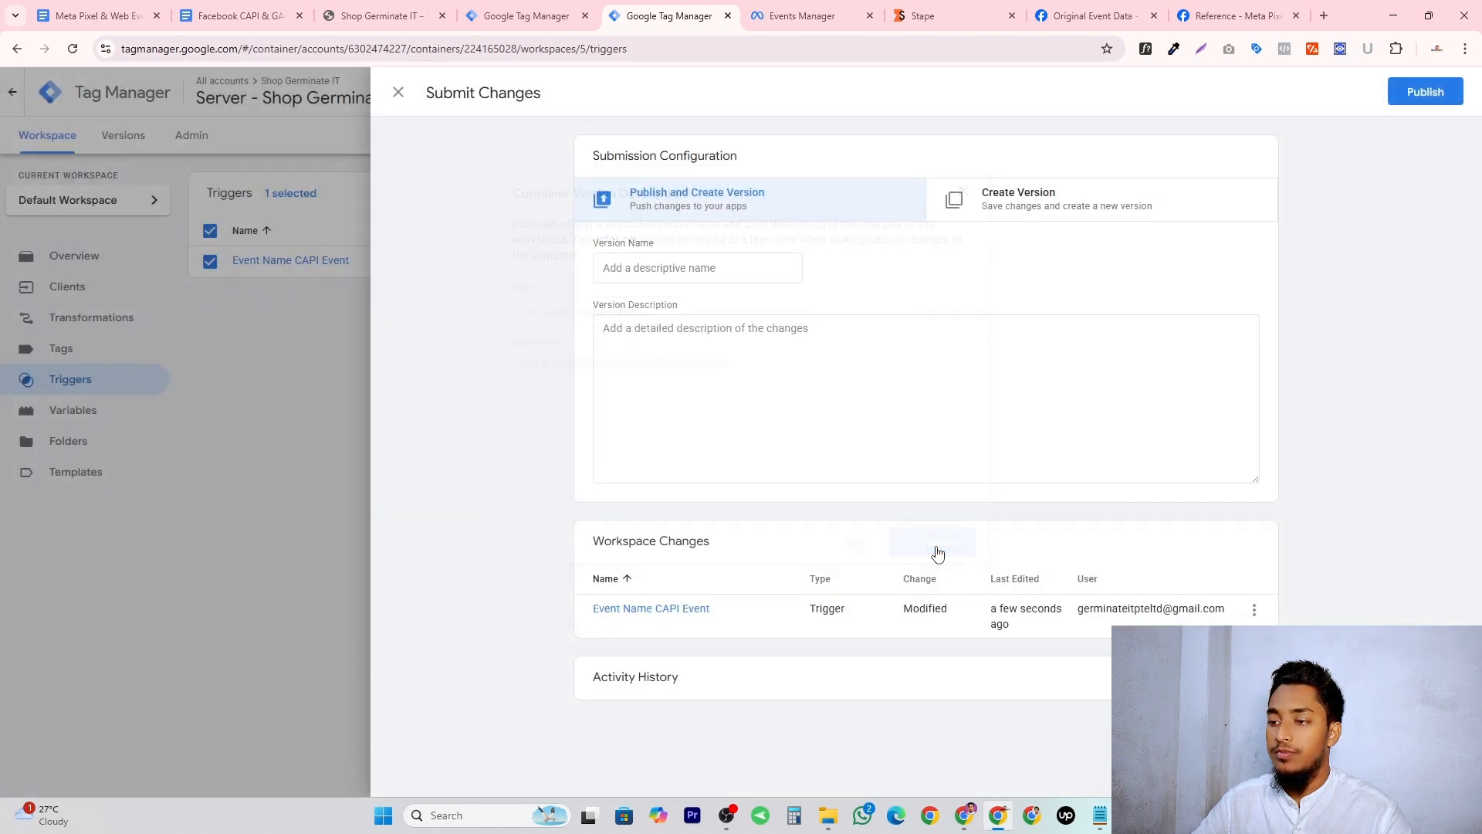
# Publish the web container's workspace changes as a new version without a name or description.
pyautogui.click(484, 6)
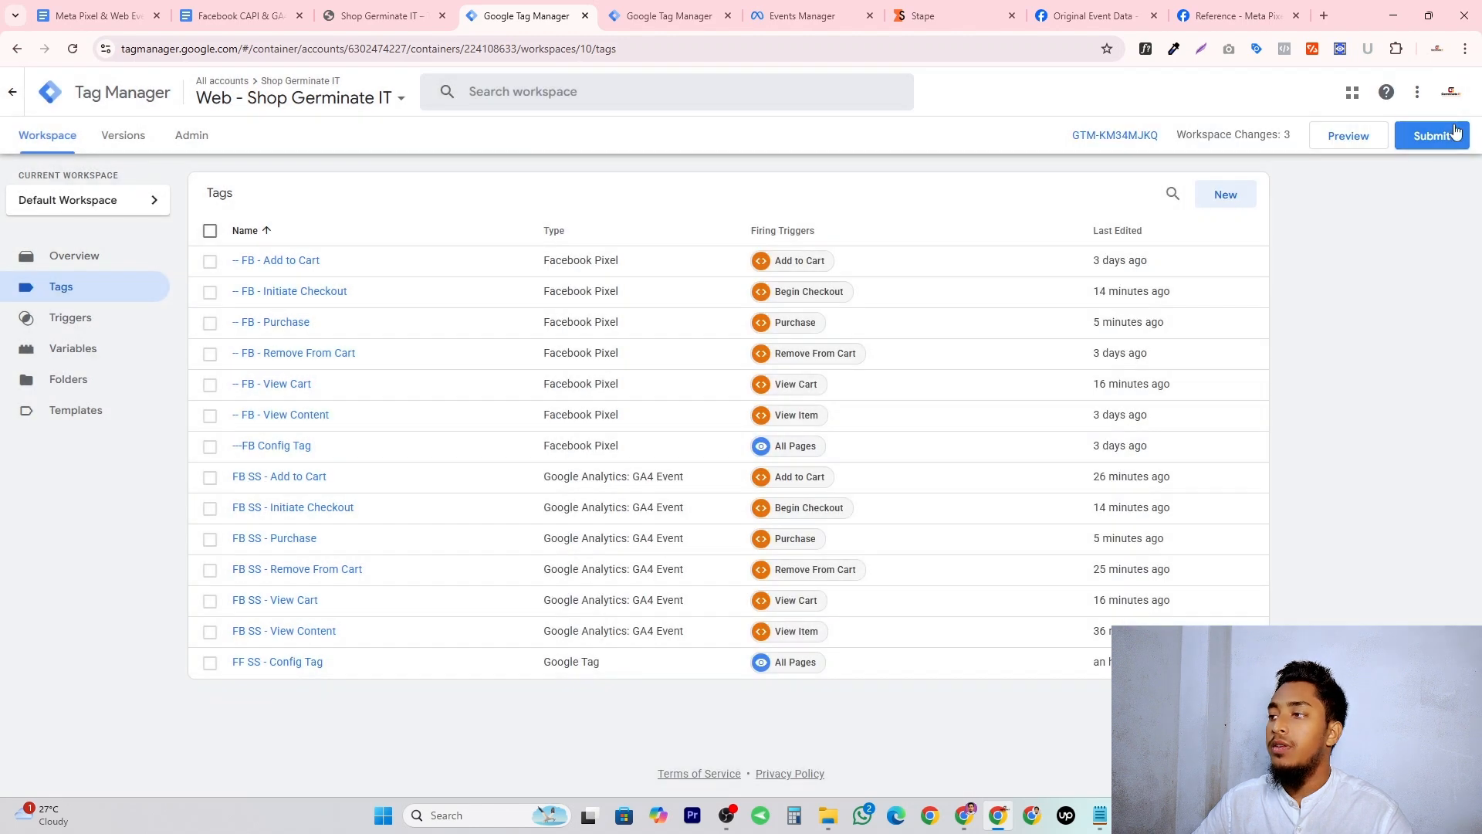
pyautogui.click(1456, 133)
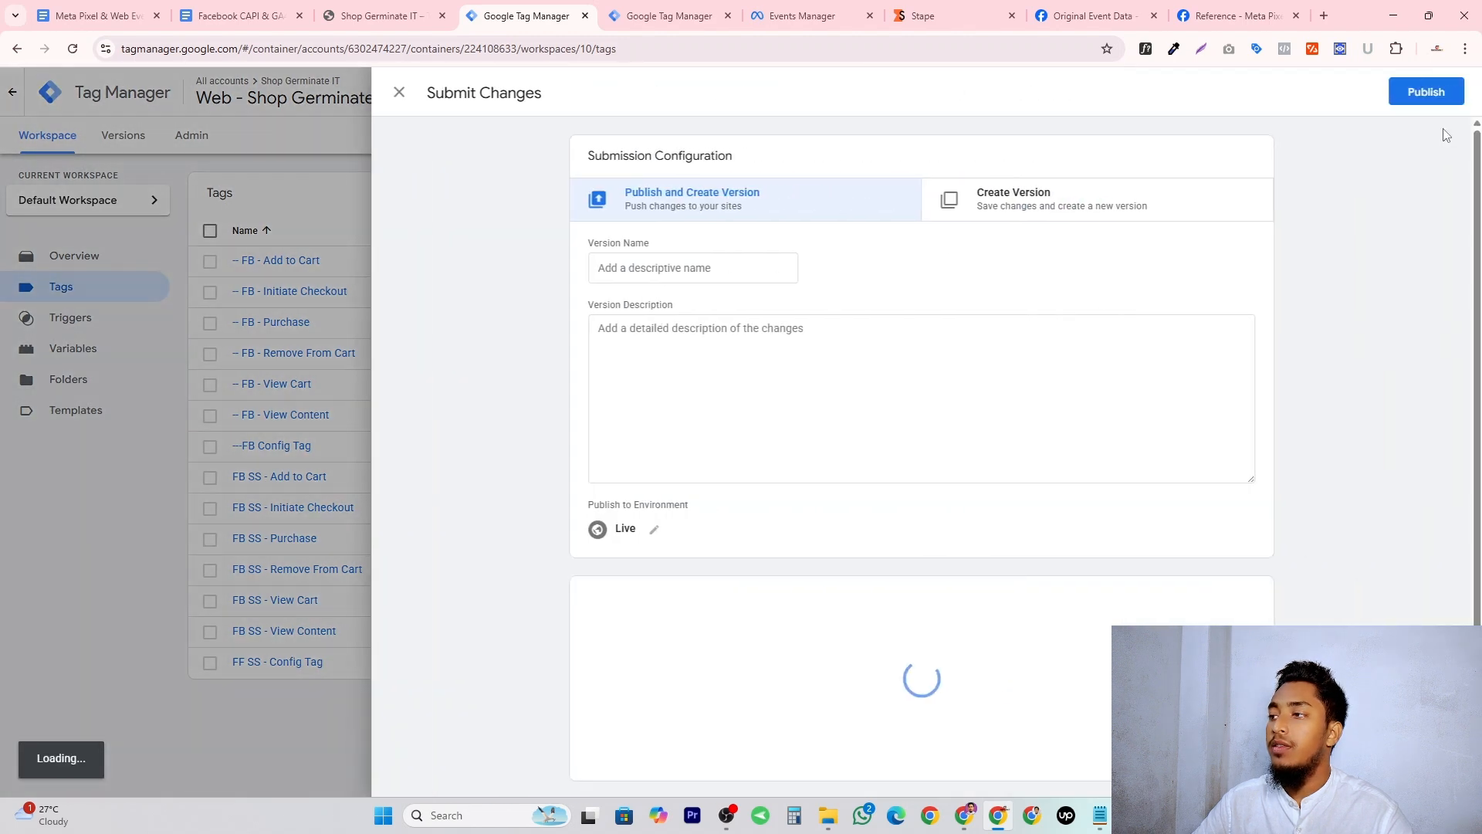
pyautogui.click(1422, 91)
pyautogui.click(935, 544)
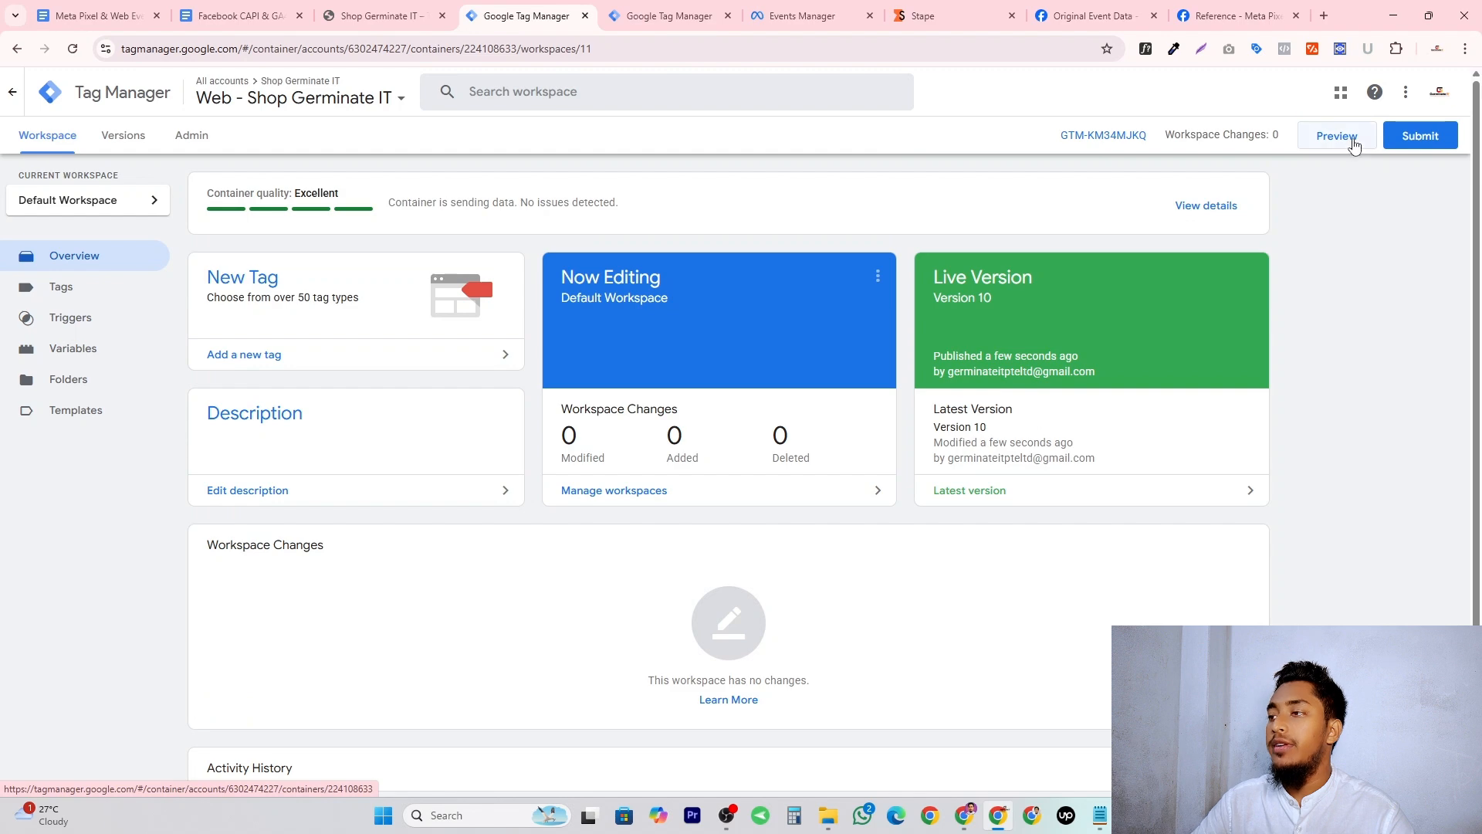
# Start preview mode for both the web and server containers and connect Tag Assistant to the shop website.
pyautogui.click(1353, 142)
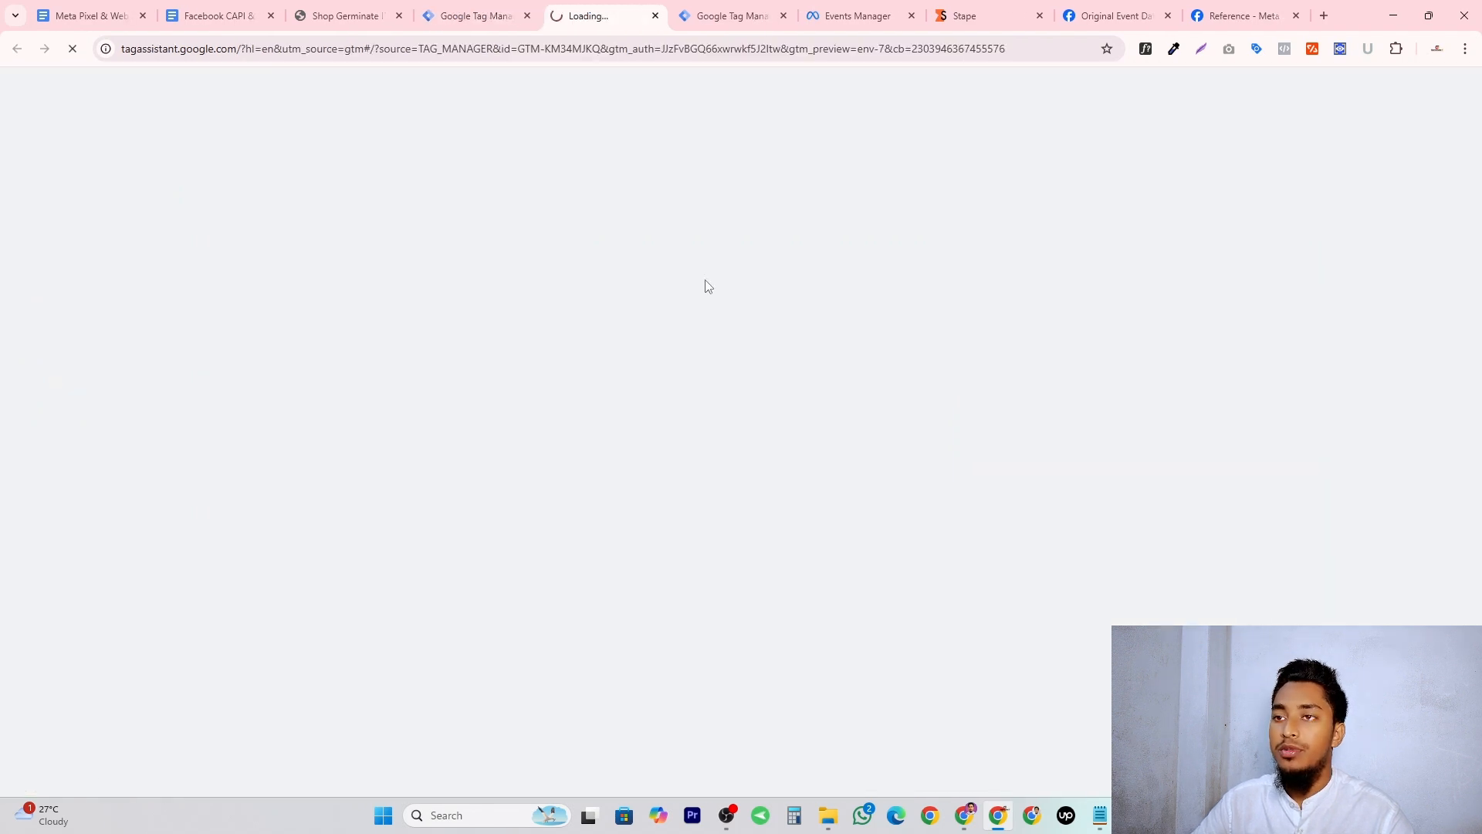
pyautogui.click(732, 16)
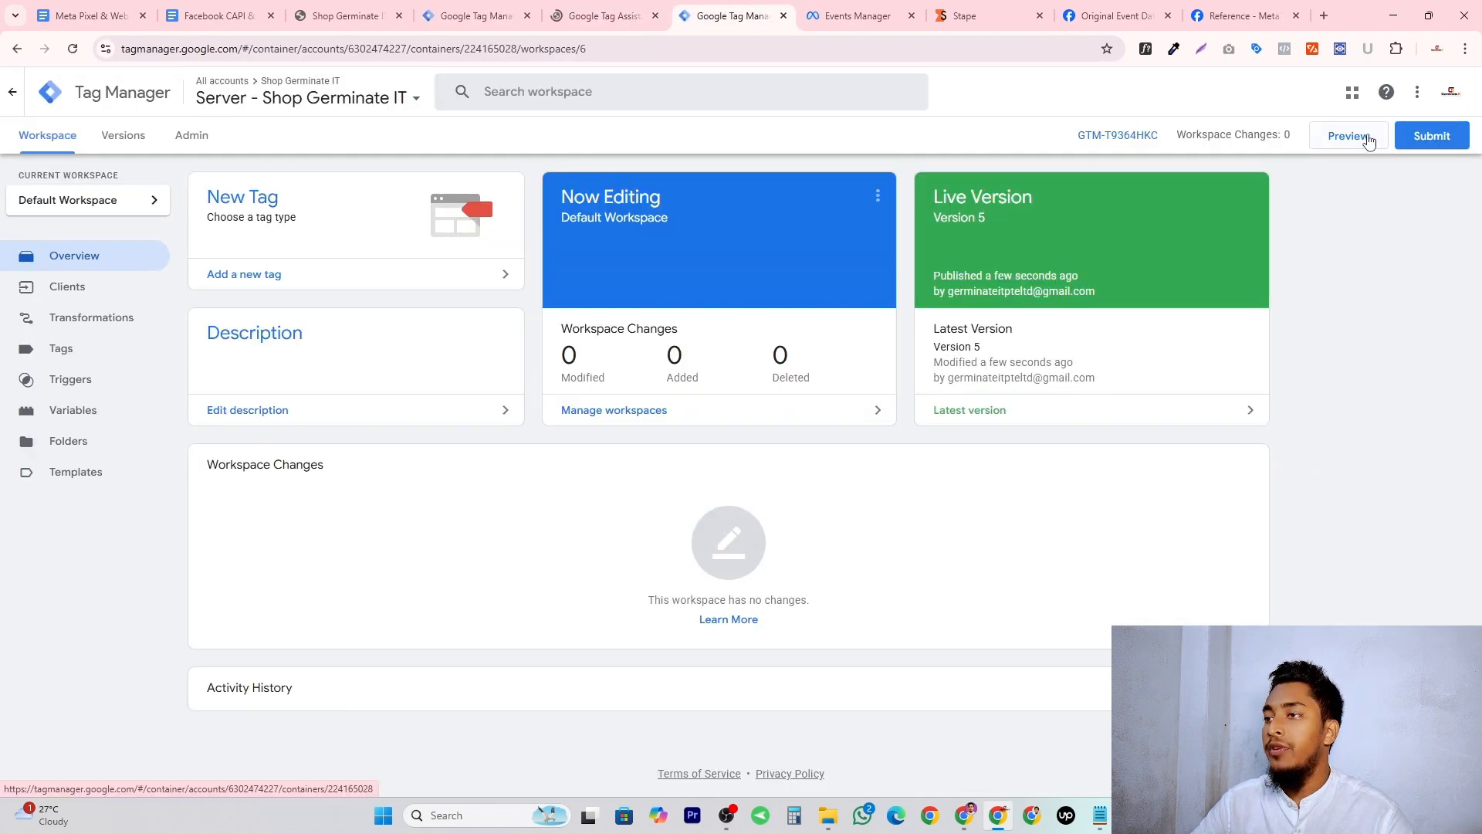
pyautogui.click(1367, 142)
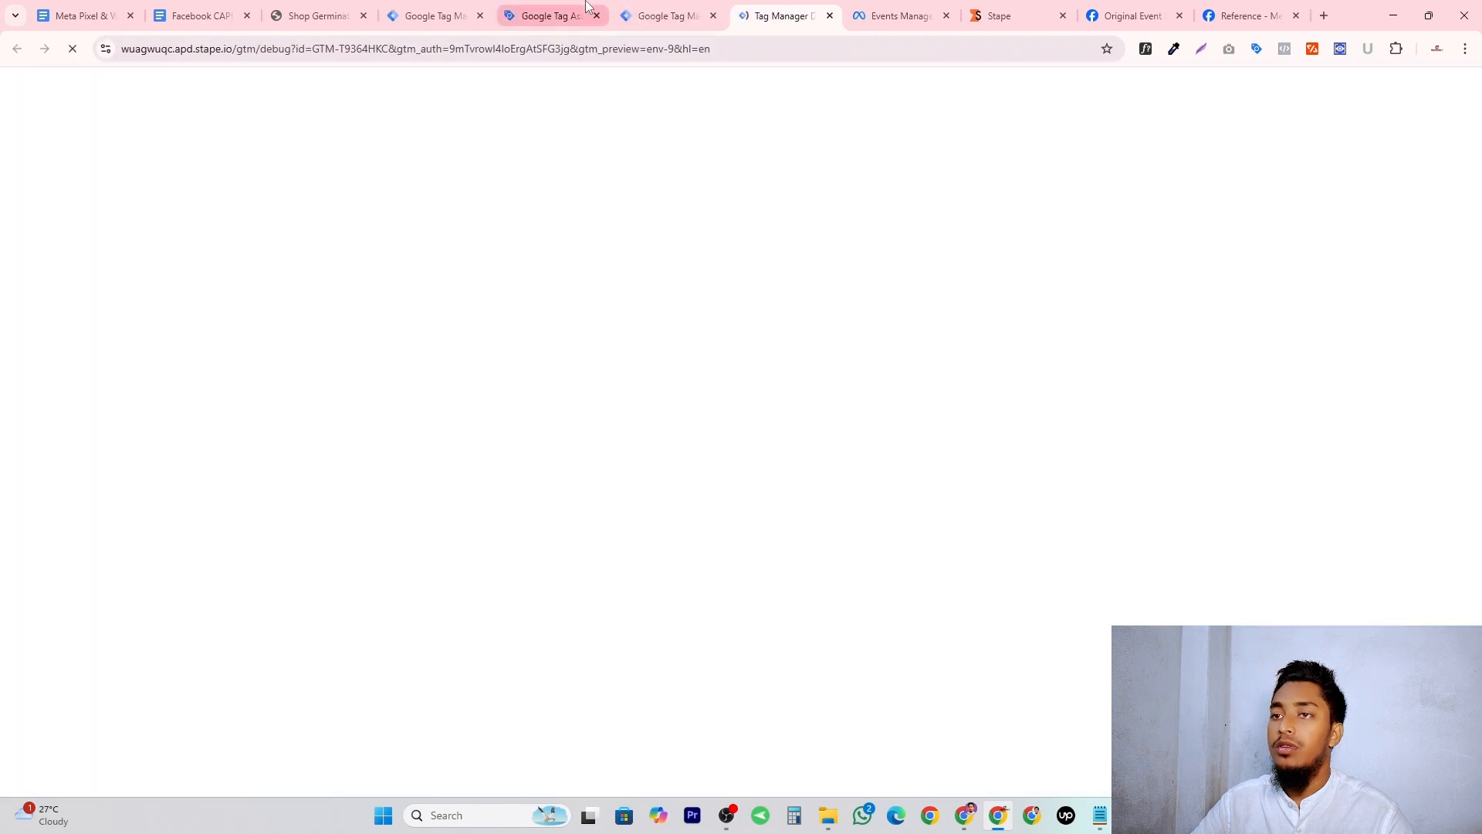
pyautogui.click(586, 7)
pyautogui.click(741, 438)
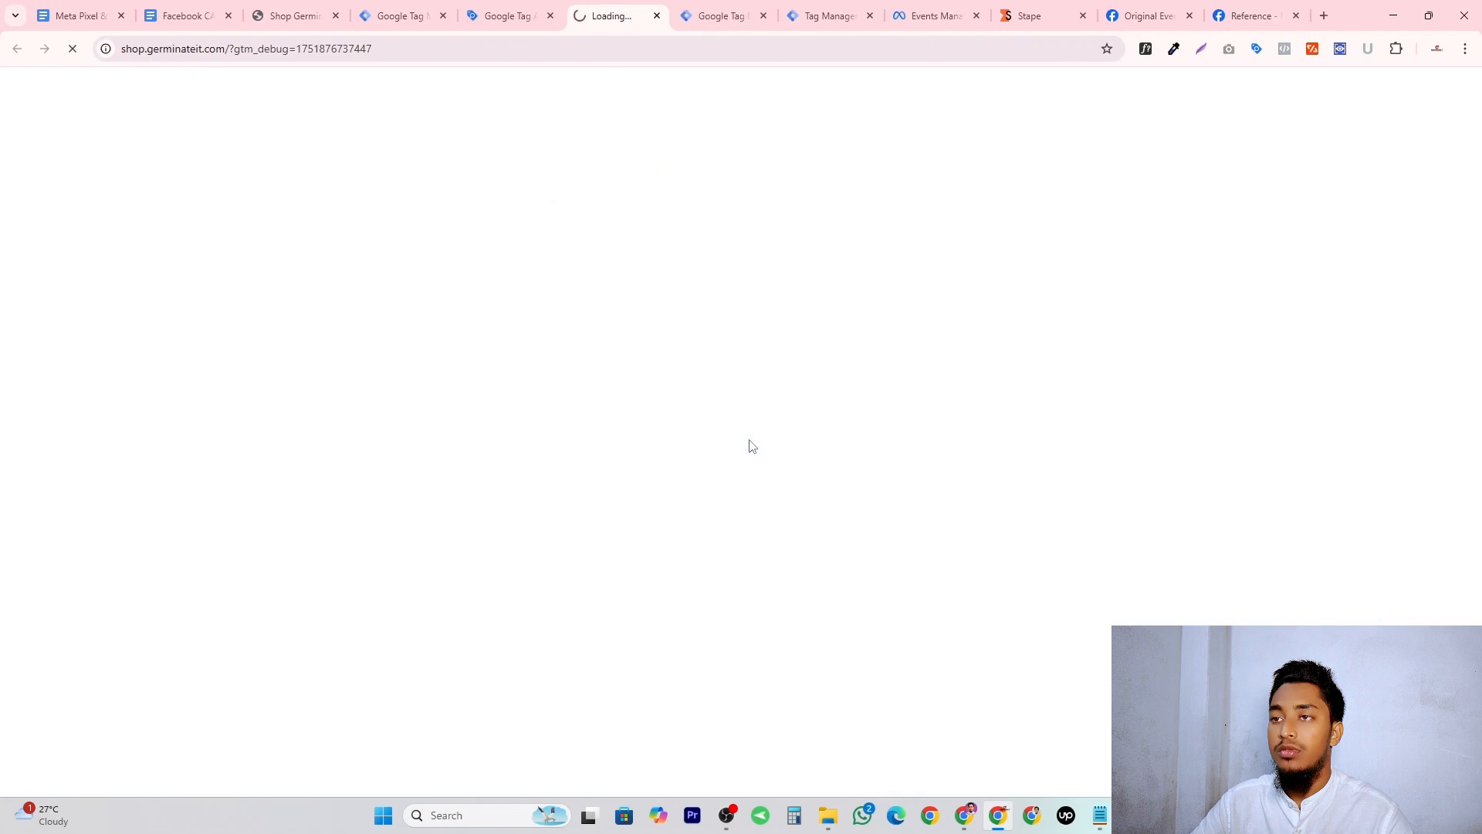
# Open the shop's Hanging Plant product page and check the test events received in Meta Events Manager.
pyautogui.click(918, 8)
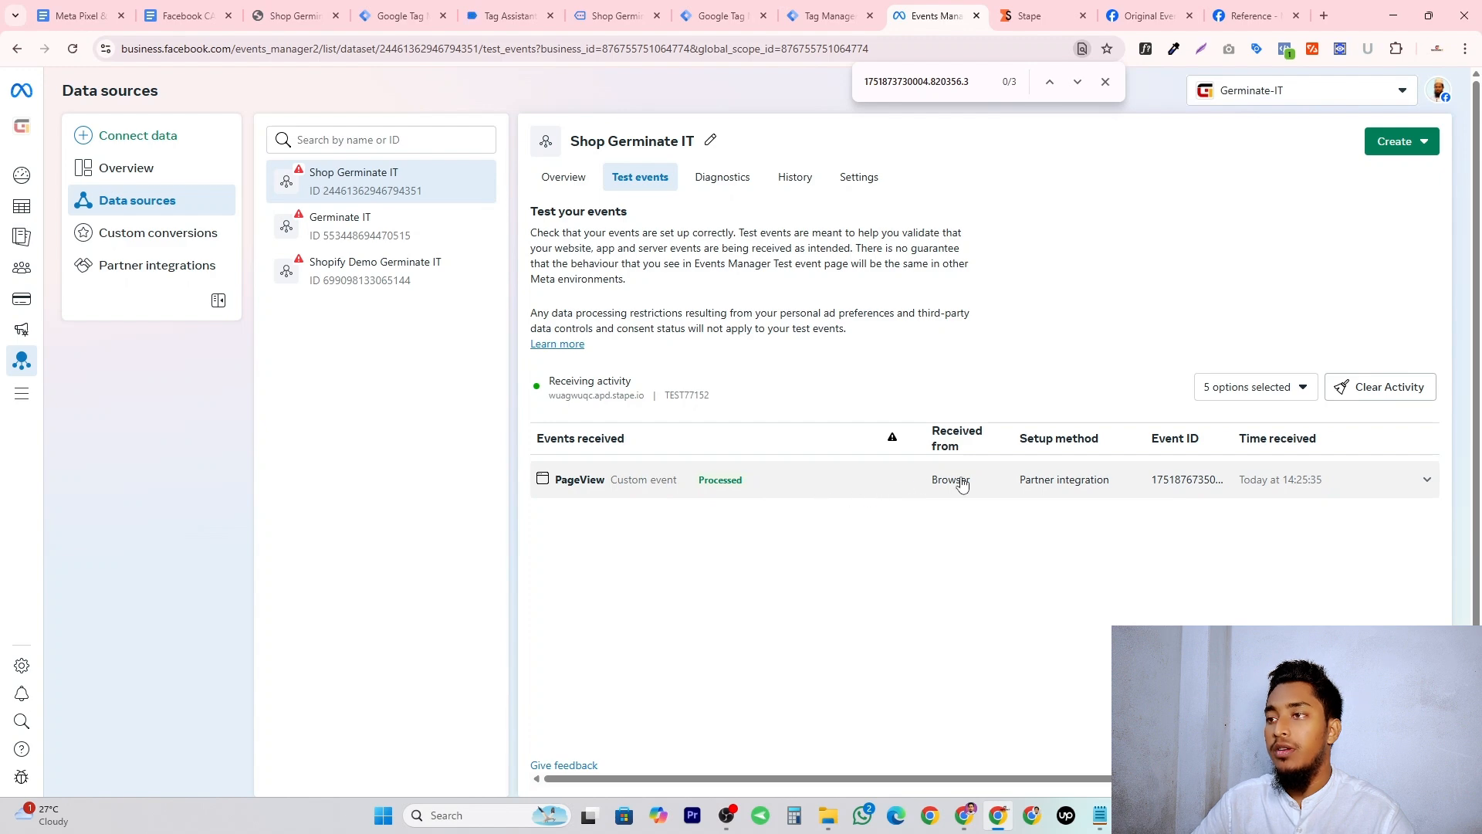
pyautogui.click(818, 524)
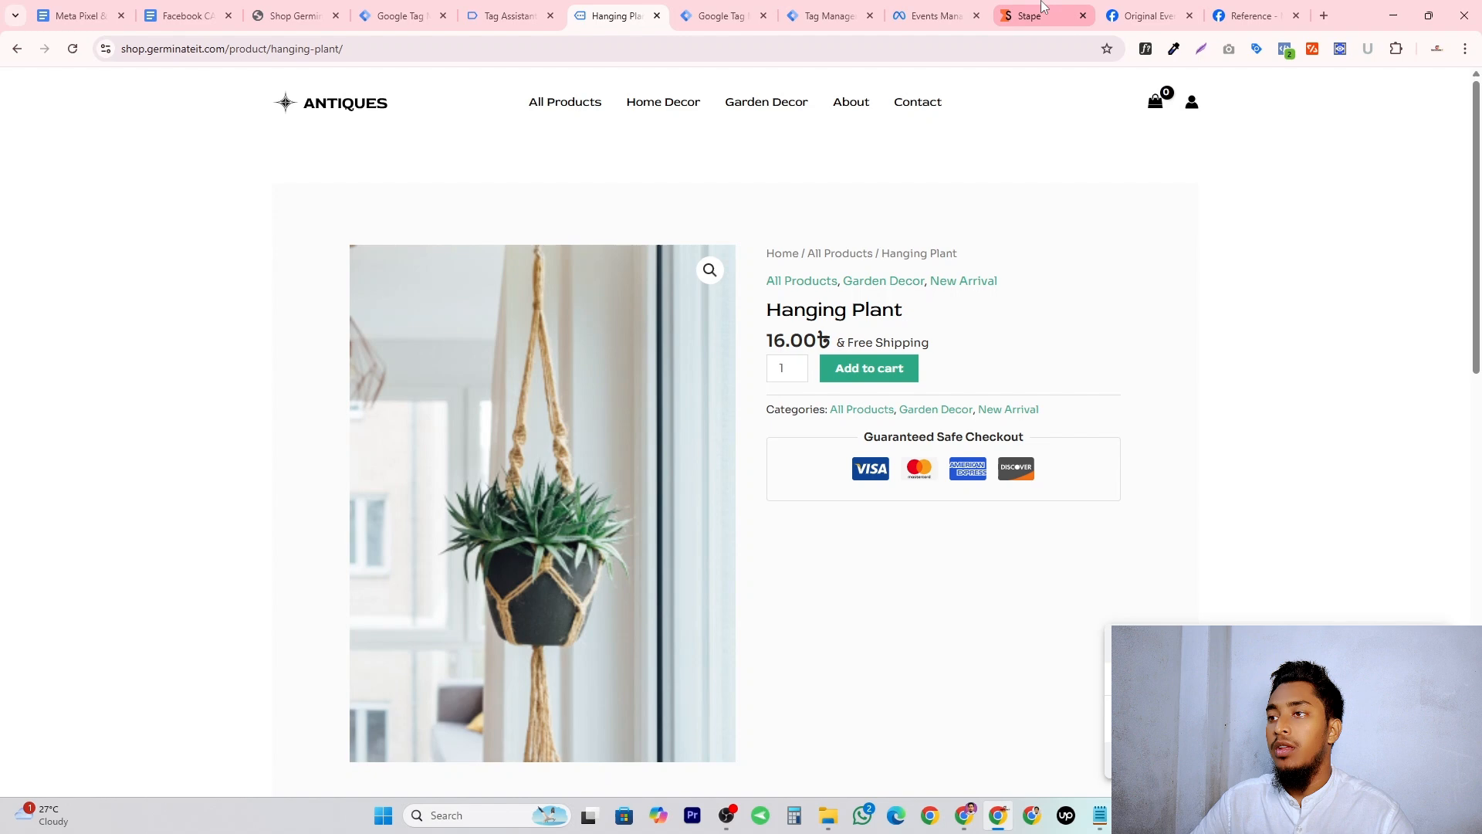
pyautogui.click(890, 7)
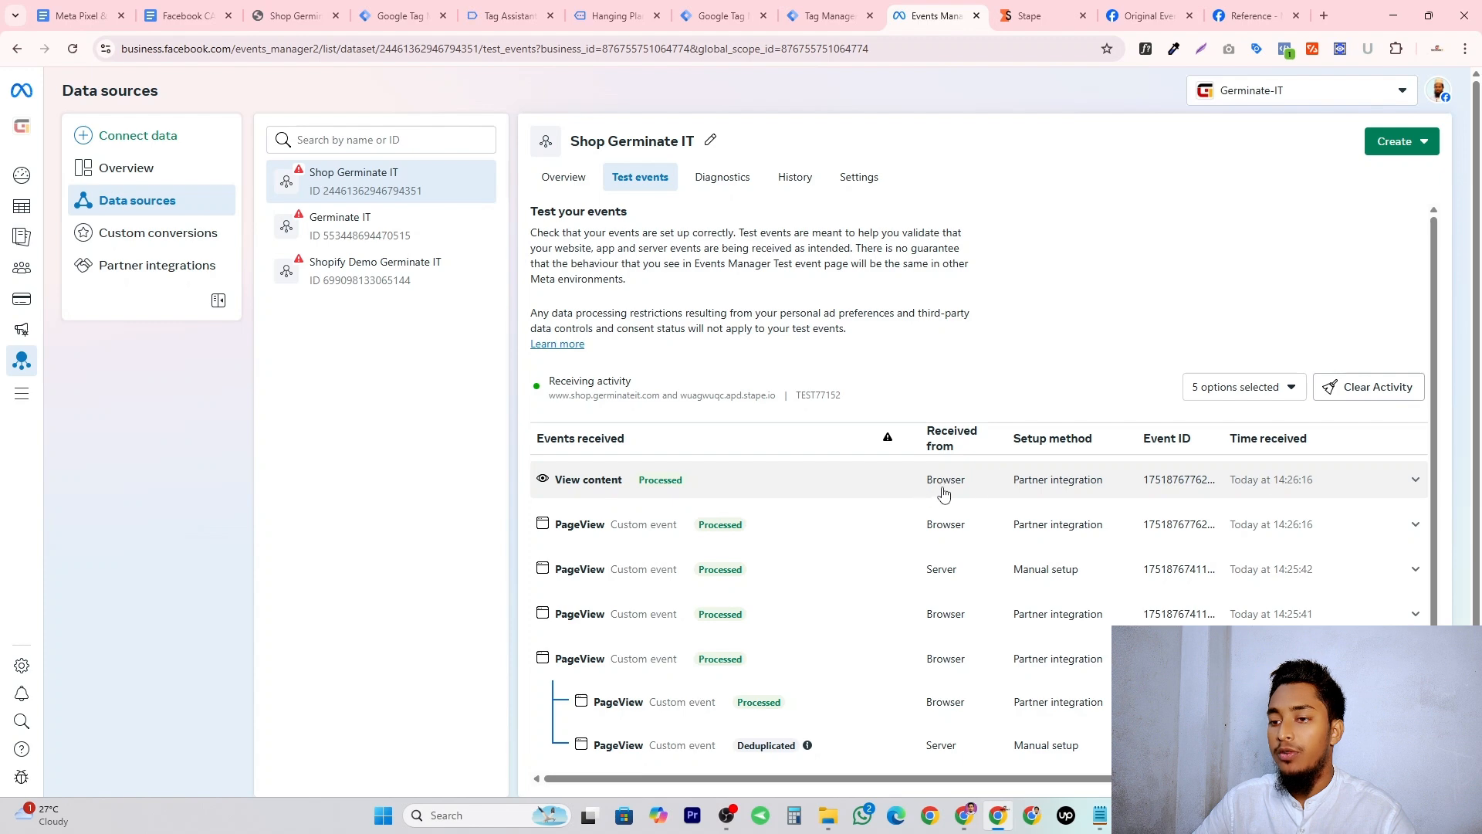
# In the server container's preview, examine the view_item event's incoming and outgoing HTTP requests.
pyautogui.click(828, 15)
pyautogui.click(98, 220)
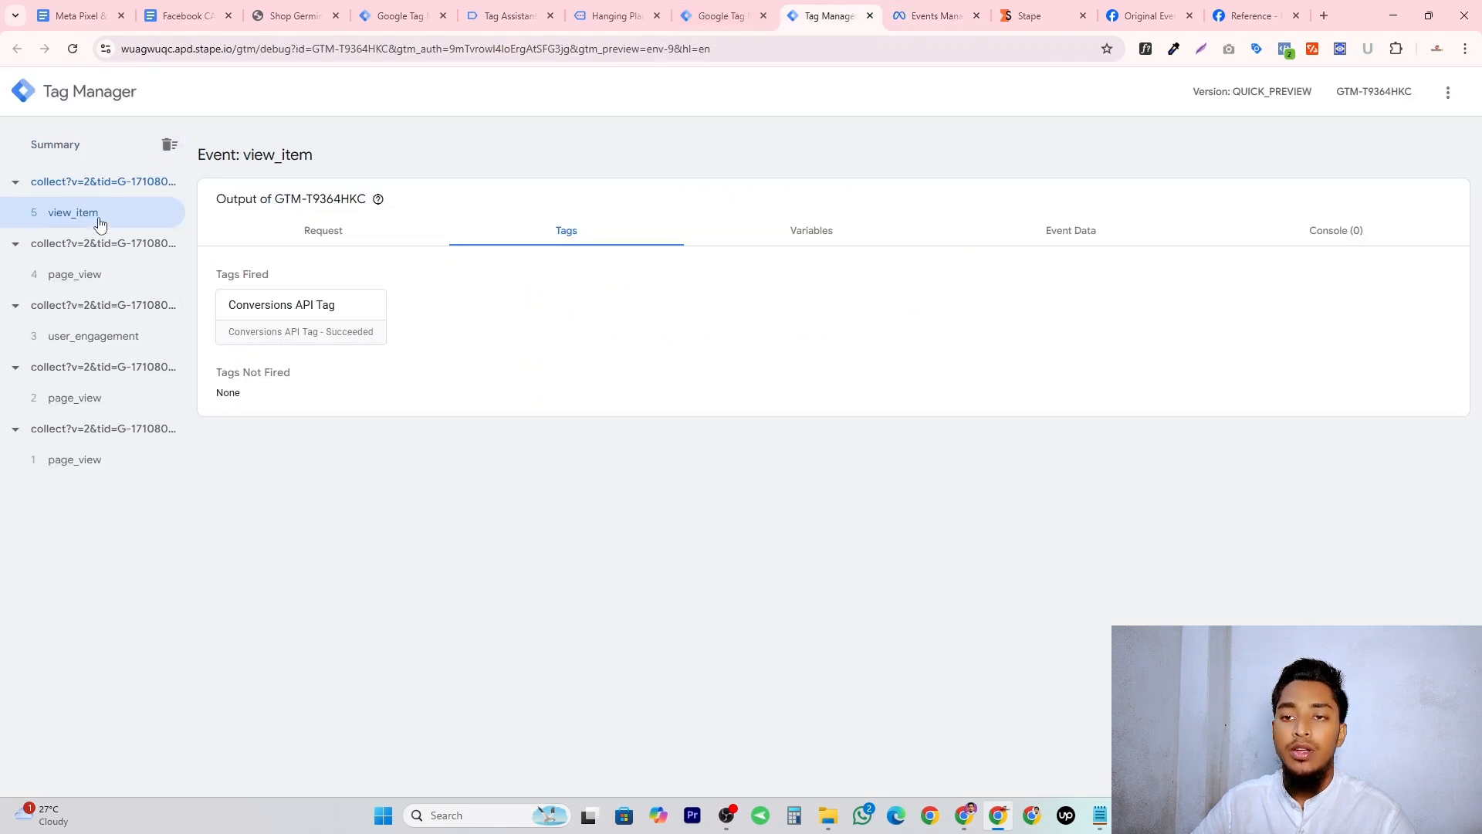
pyautogui.click(321, 235)
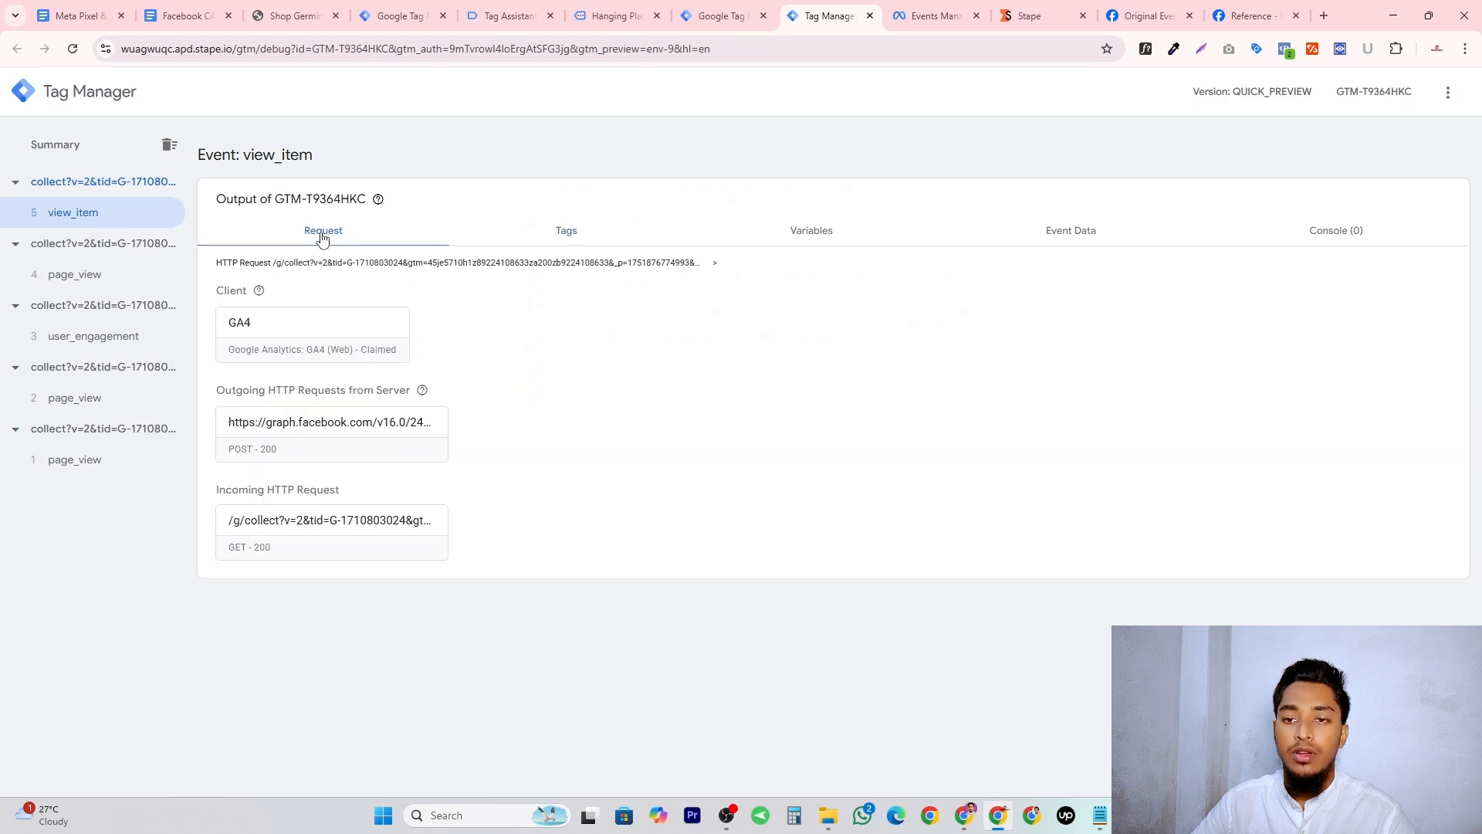
pyautogui.moveTo(217, 495); pyautogui.dragTo(272, 495)
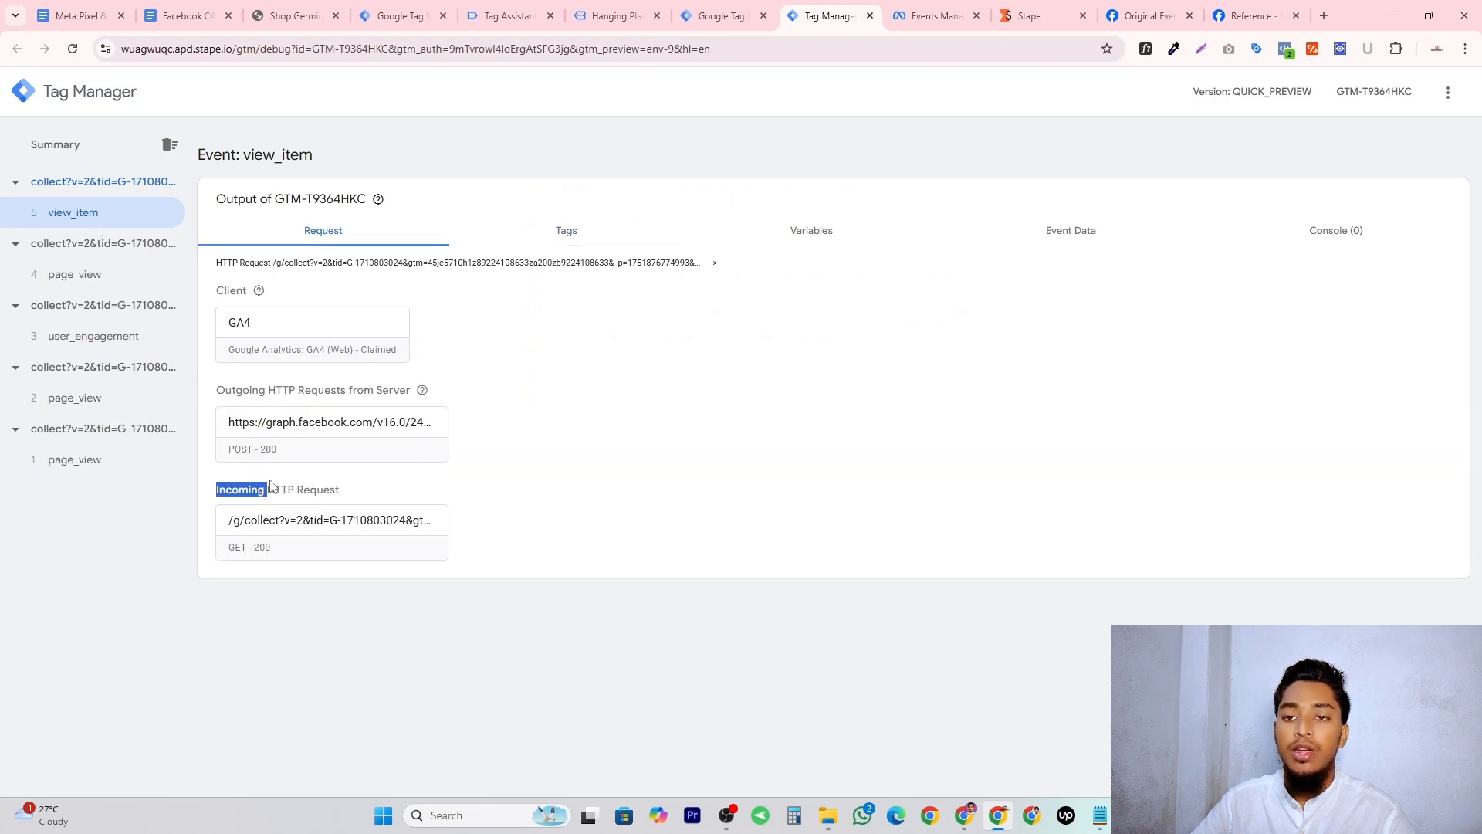
pyautogui.moveTo(213, 393); pyautogui.dragTo(278, 392)
pyautogui.click(278, 393)
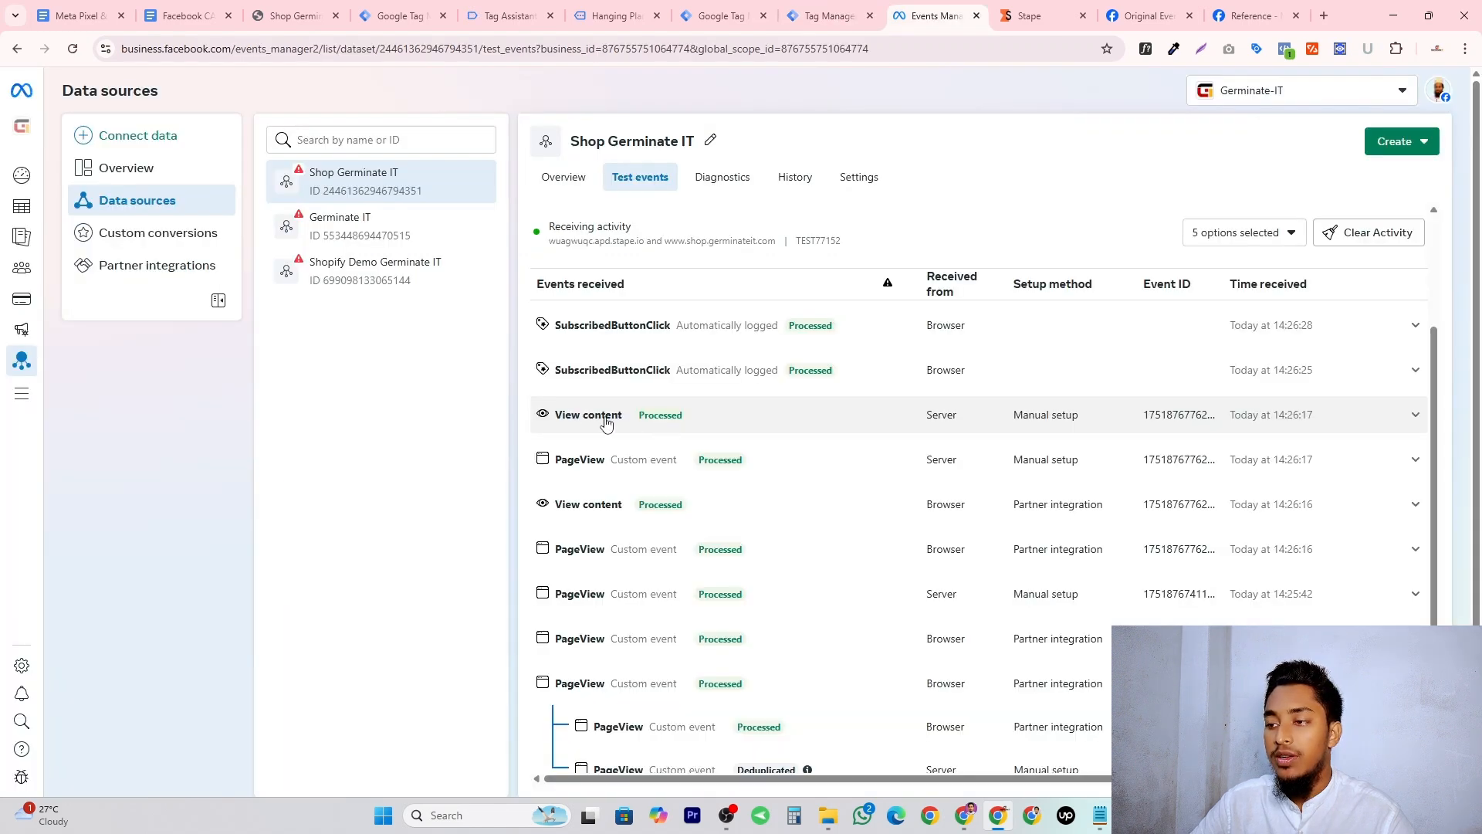
# In Events Manager, inspect the details of the server and browser View content events to compare their event IDs.
pyautogui.click(618, 419)
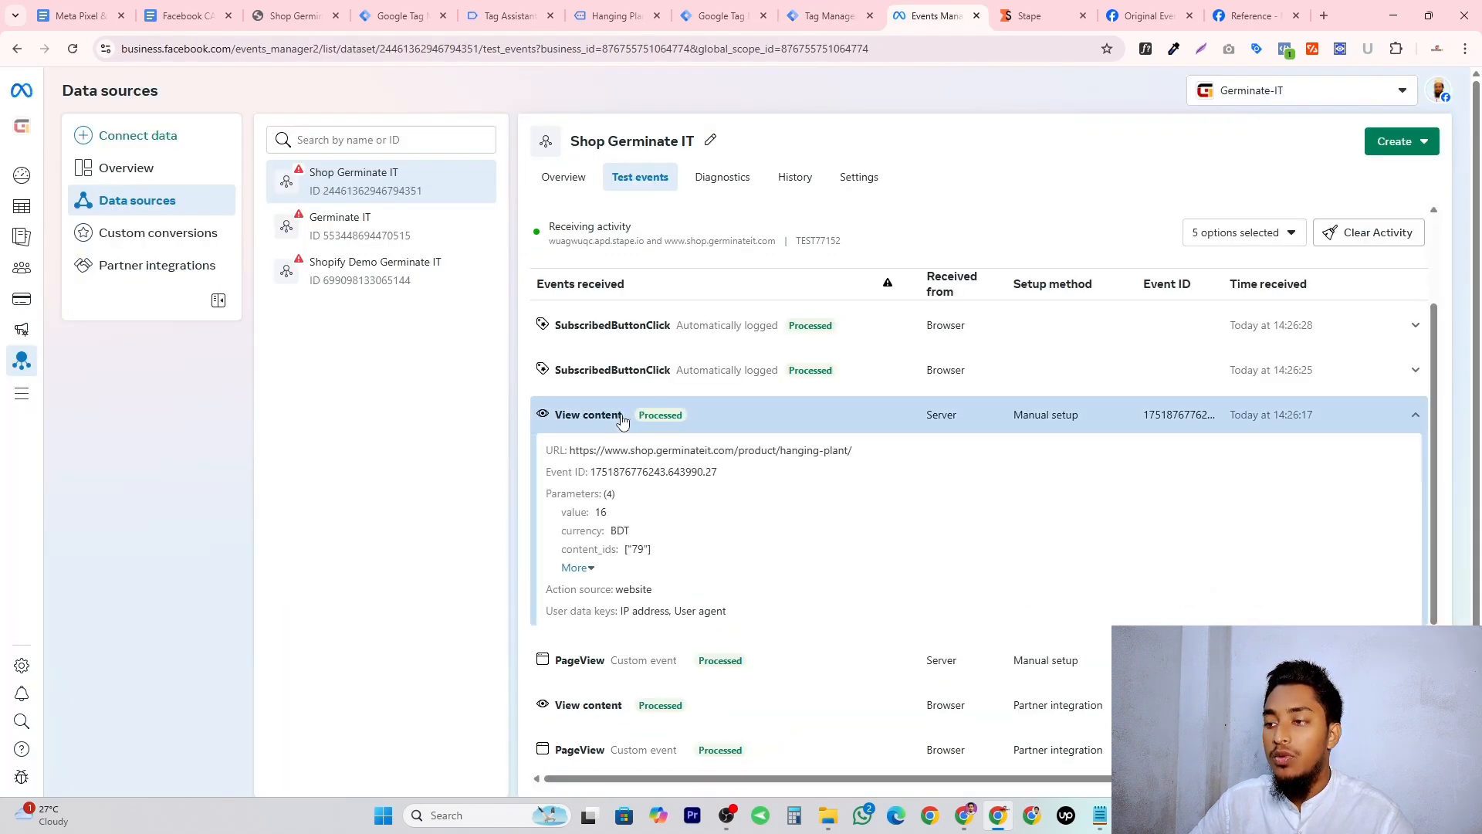
pyautogui.click(798, 425)
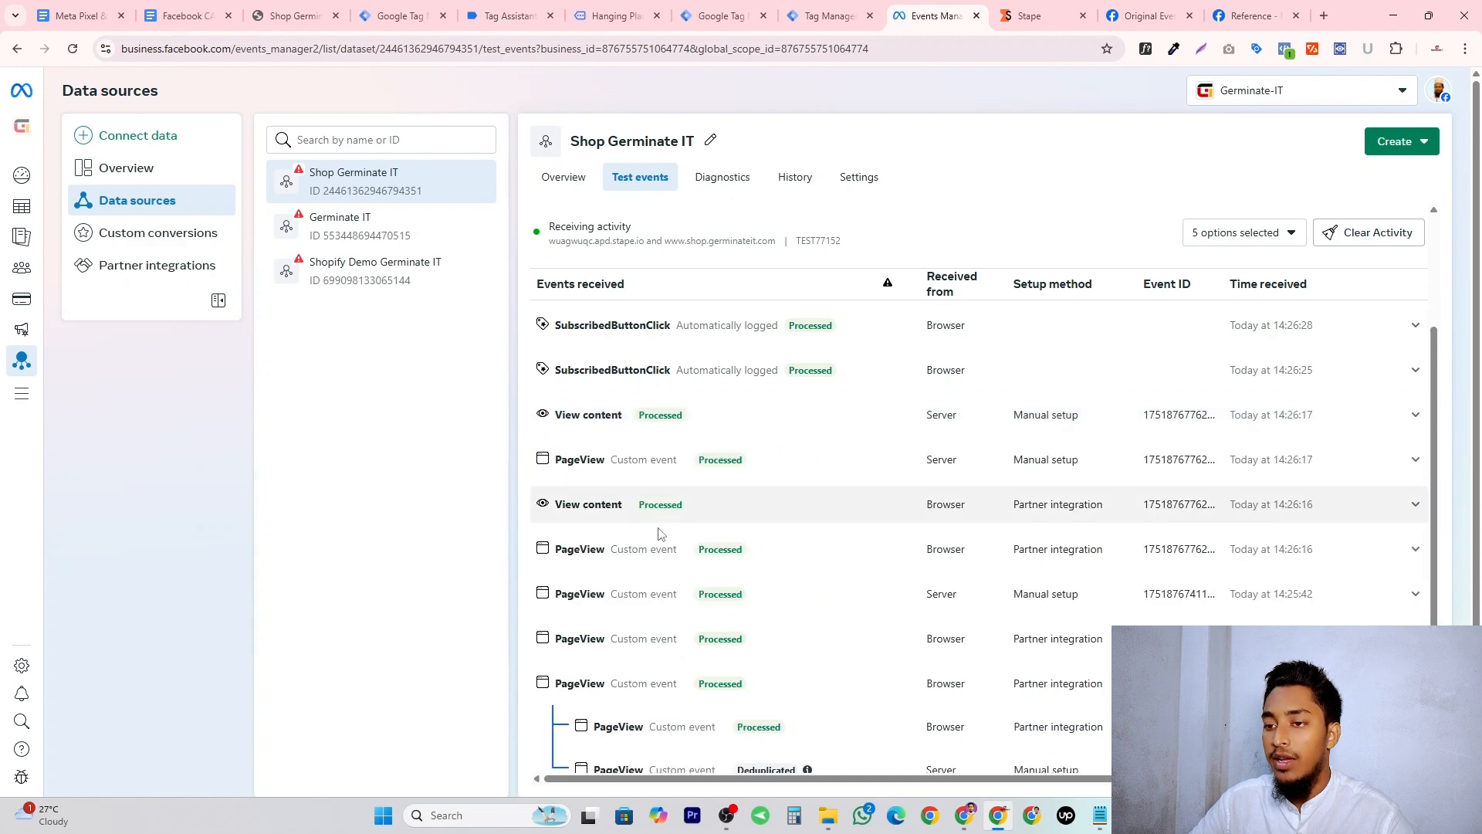
pyautogui.click(931, 508)
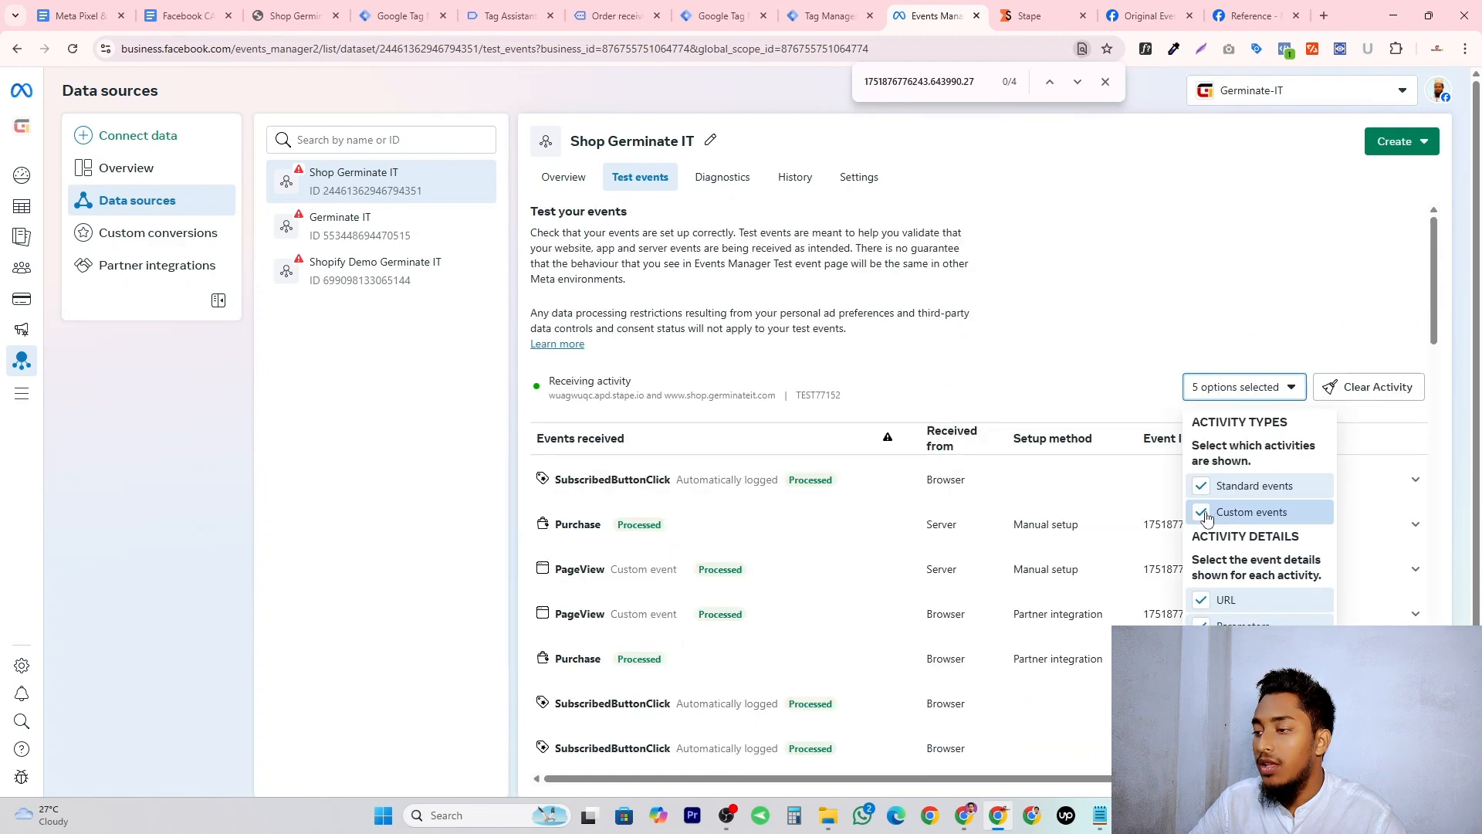
# Exclude custom events from the test events activity list, keeping standard events shown.
pyautogui.click(1202, 513)
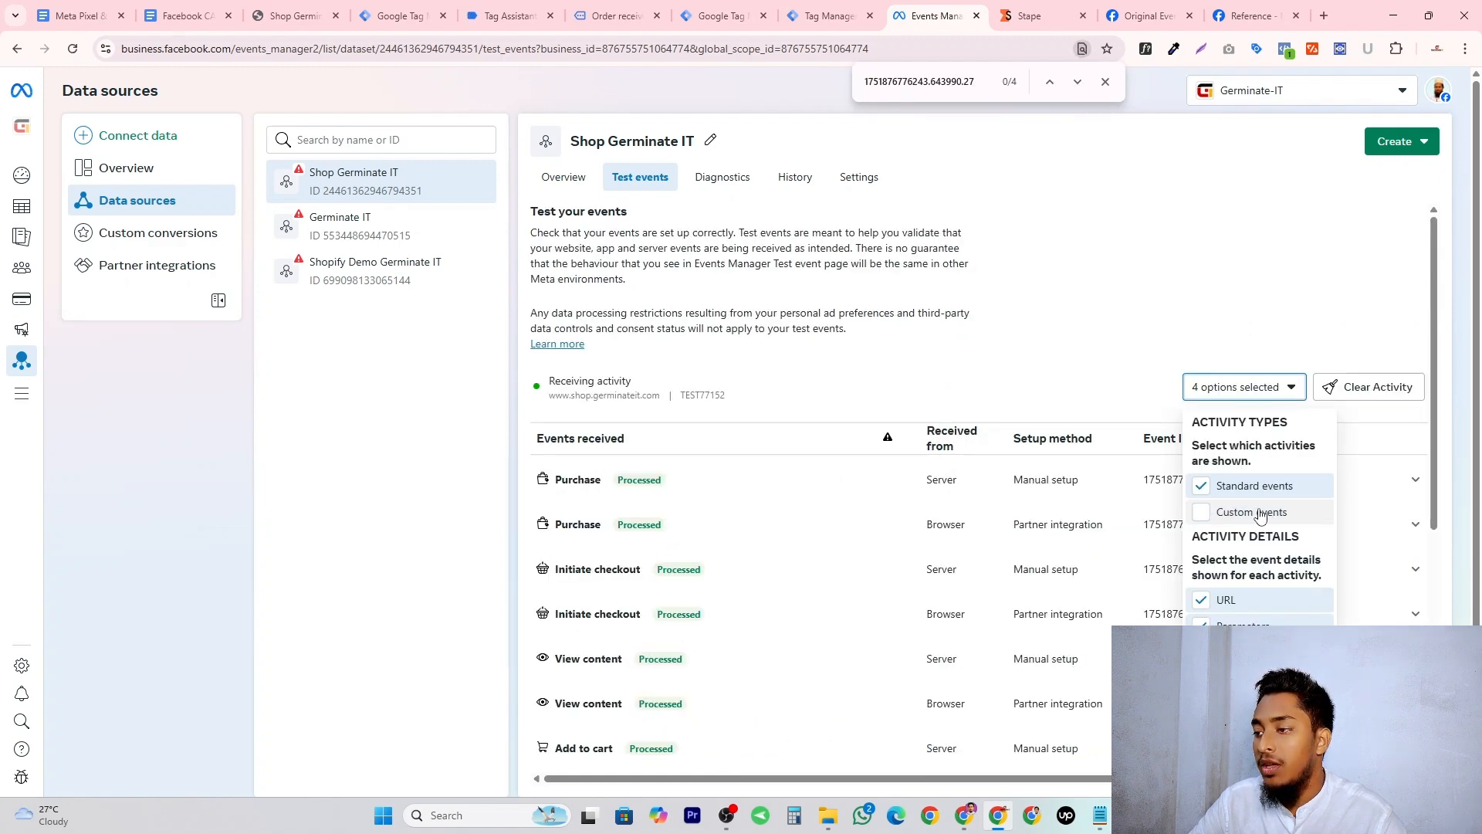
pyautogui.click(860, 390)
# Review the Purchase, Initiate checkout, View content and Add to cart test events for matching server and browser entries.
pyautogui.scroll(-3, 853, 396)
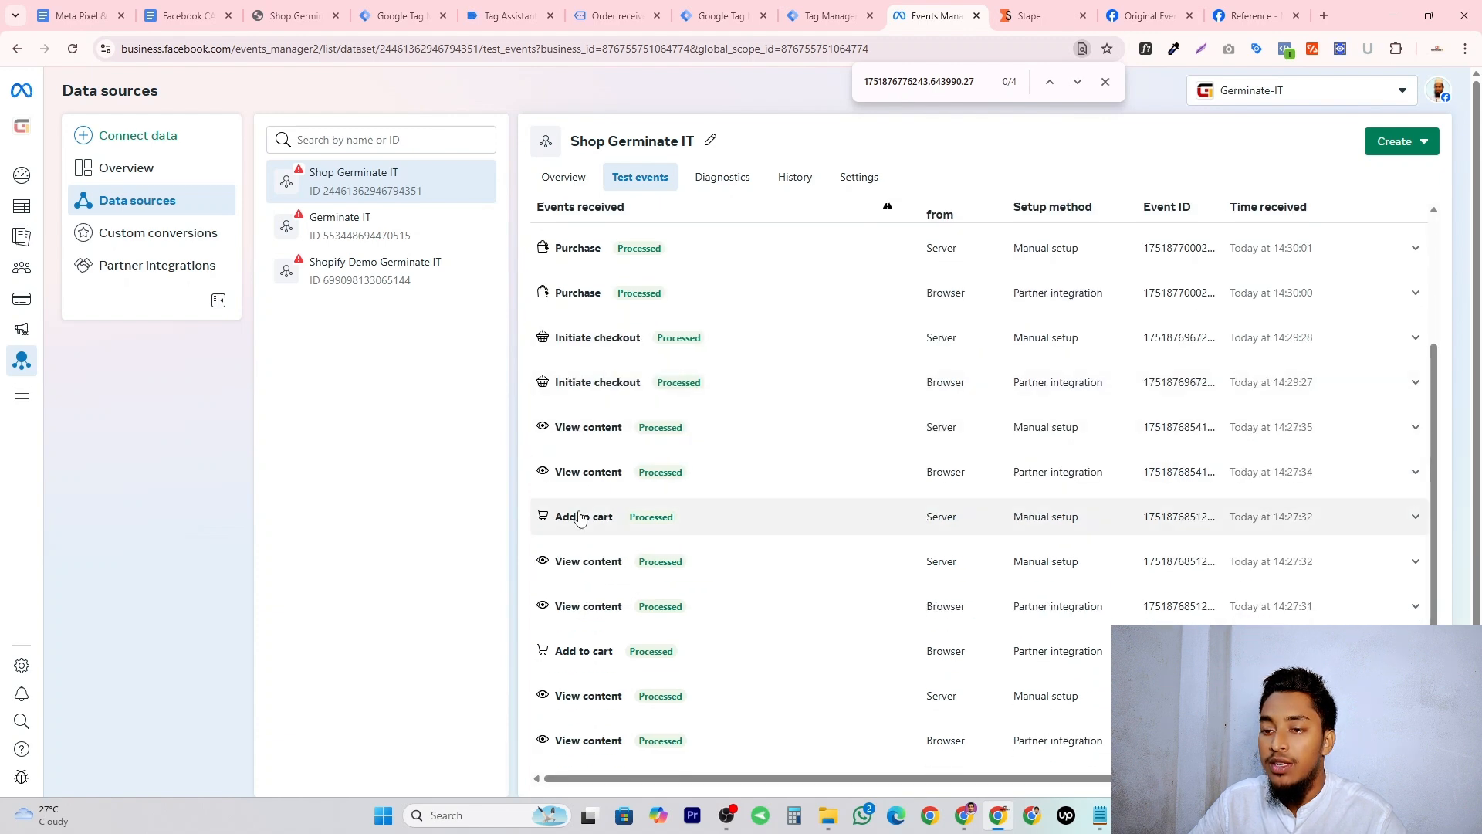
pyautogui.scroll(-3, 581, 517)
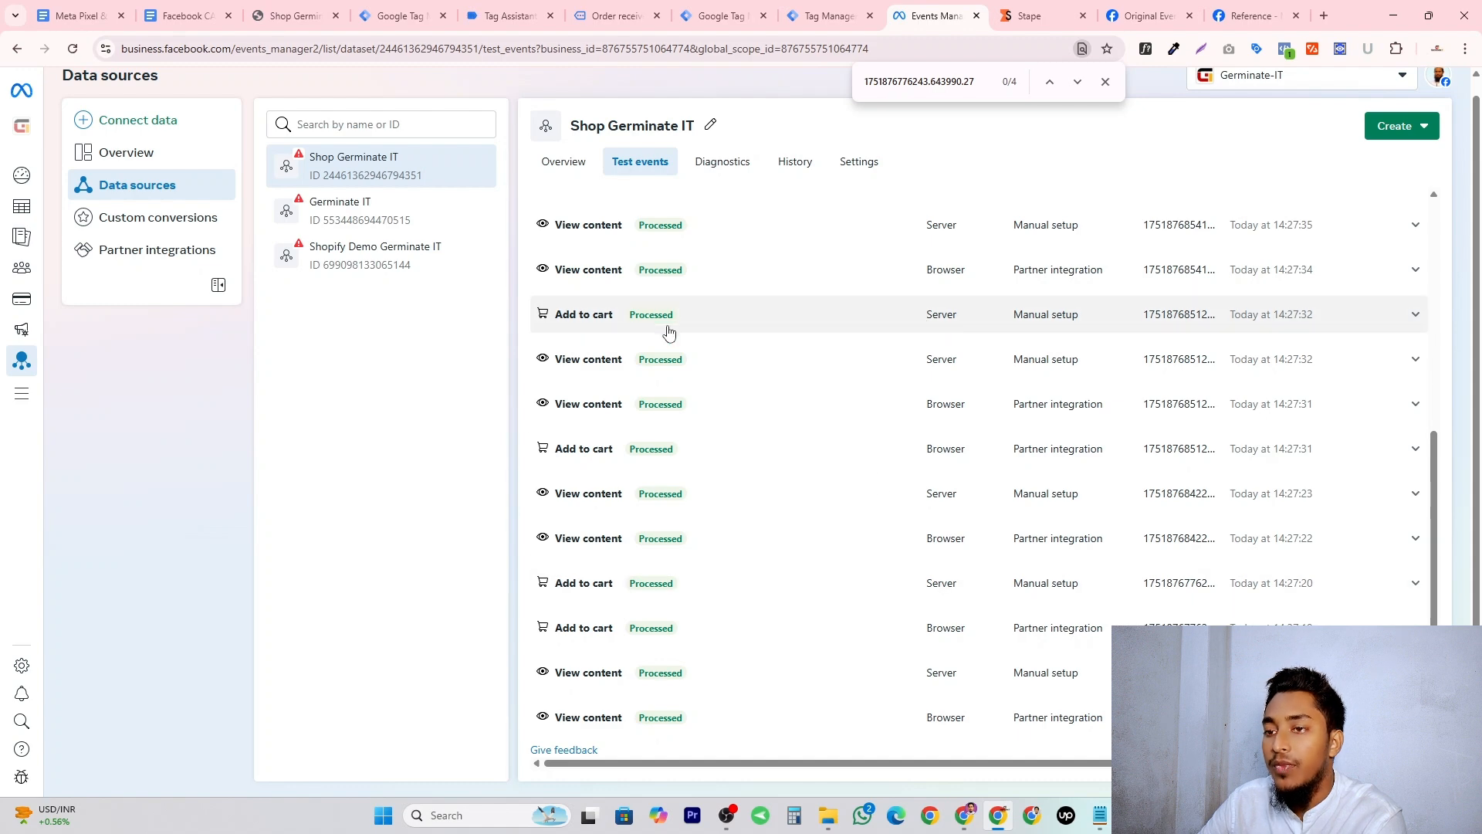
pyautogui.scroll(2, 633, 332)
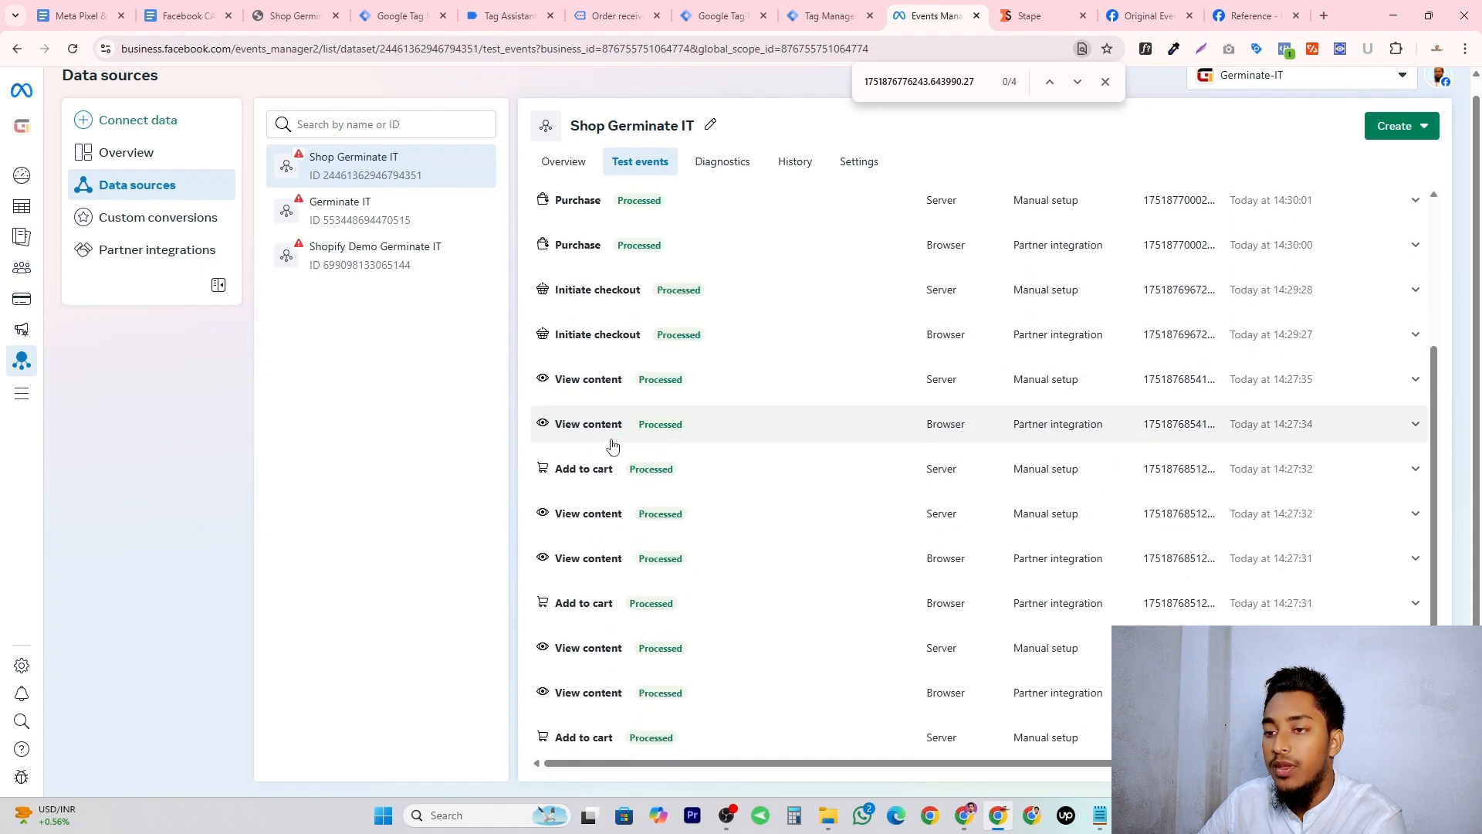
pyautogui.scroll(1, 651, 366)
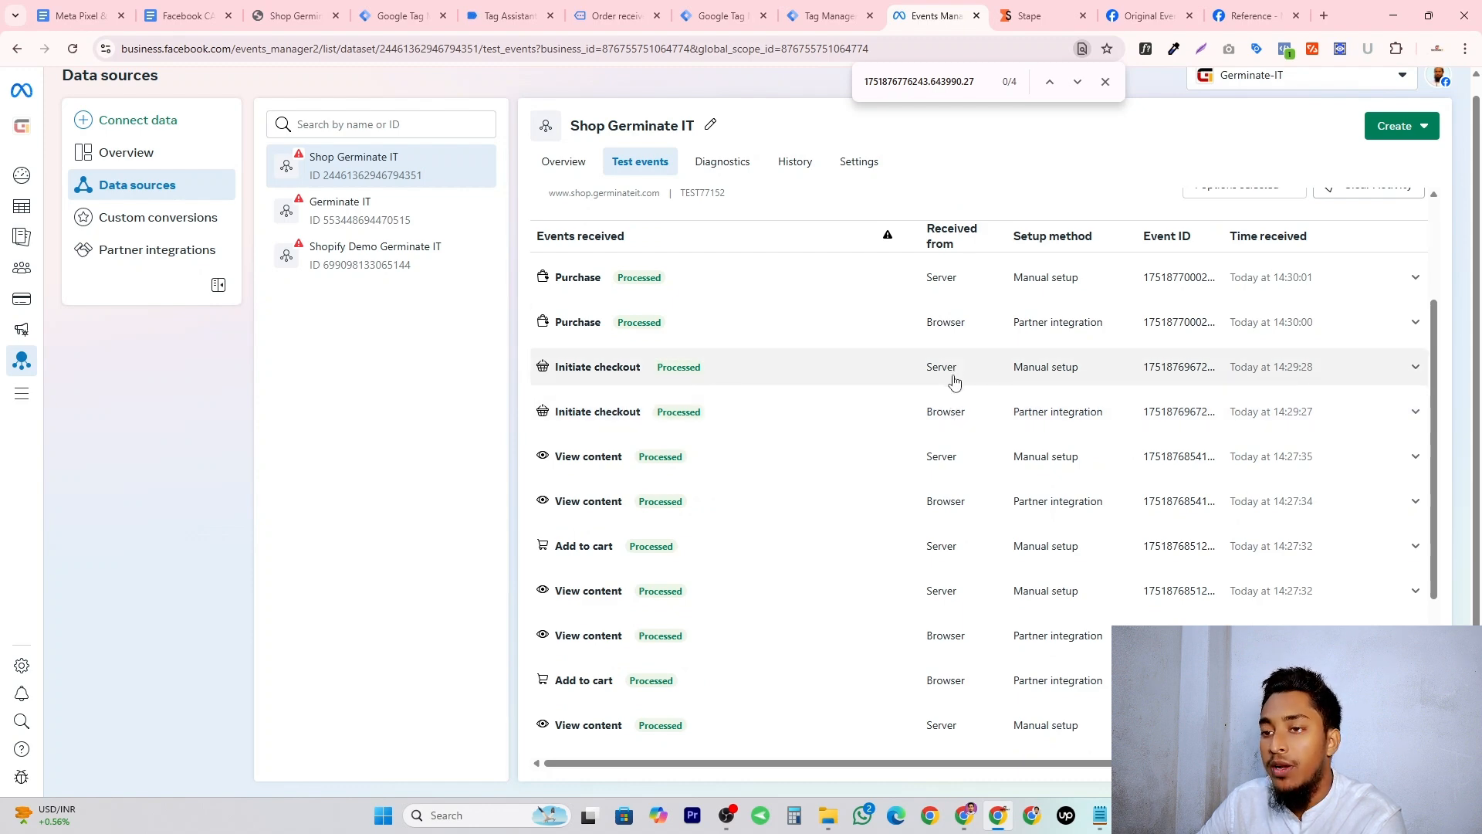
pyautogui.scroll(1, 954, 383)
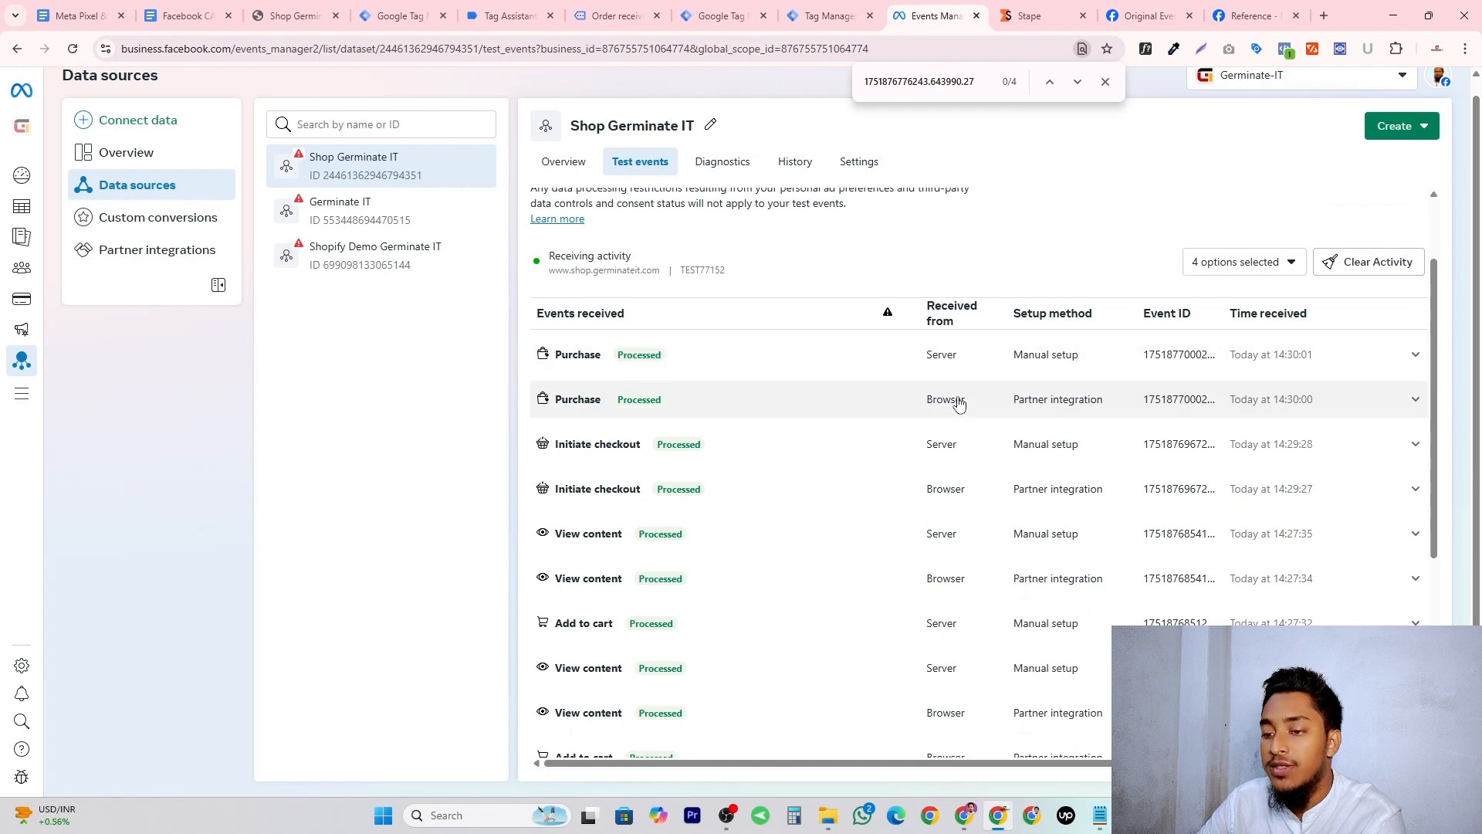
pyautogui.scroll(-5, 942, 394)
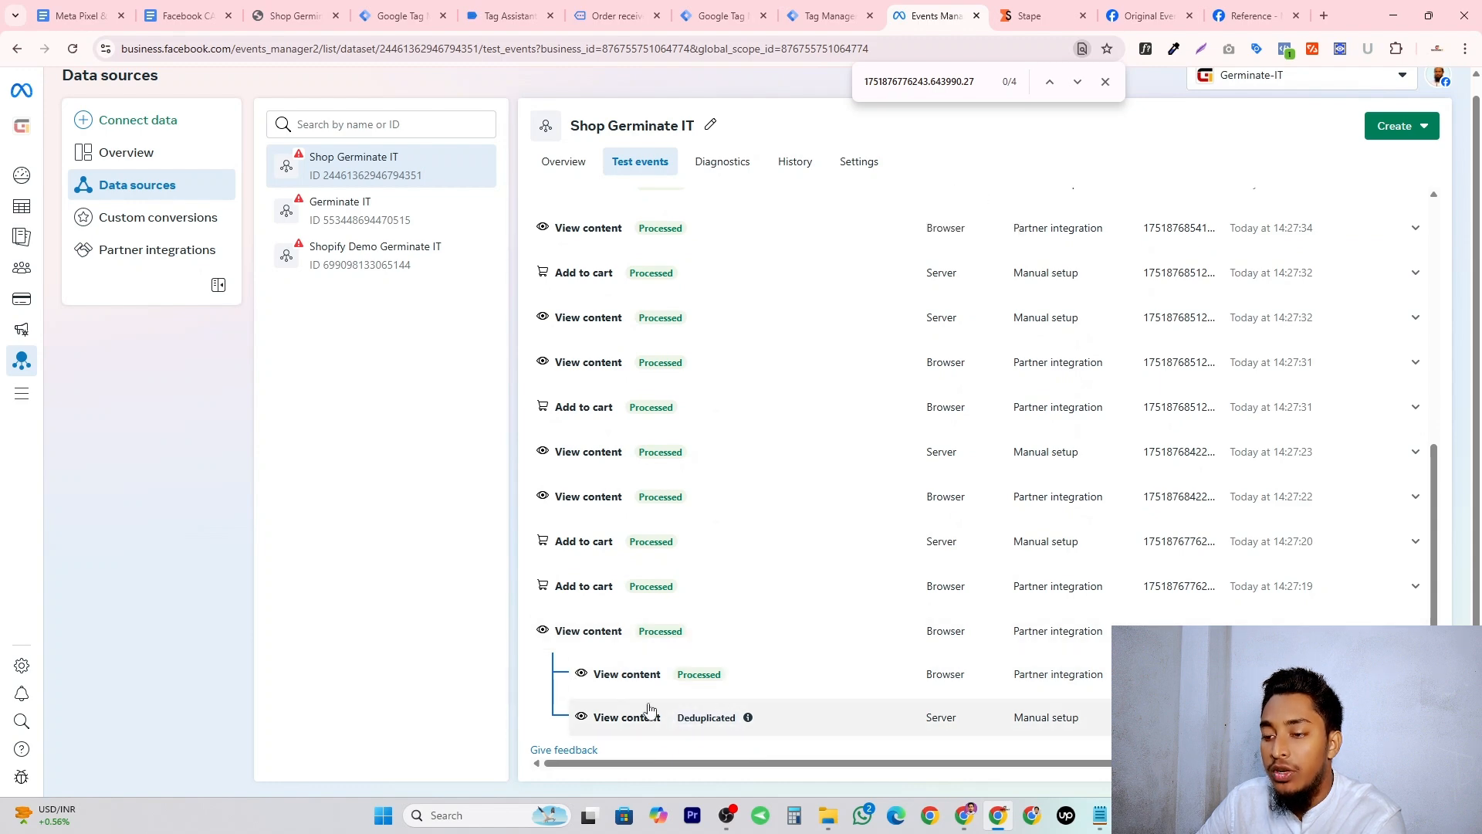
pyautogui.scroll(4, 656, 579)
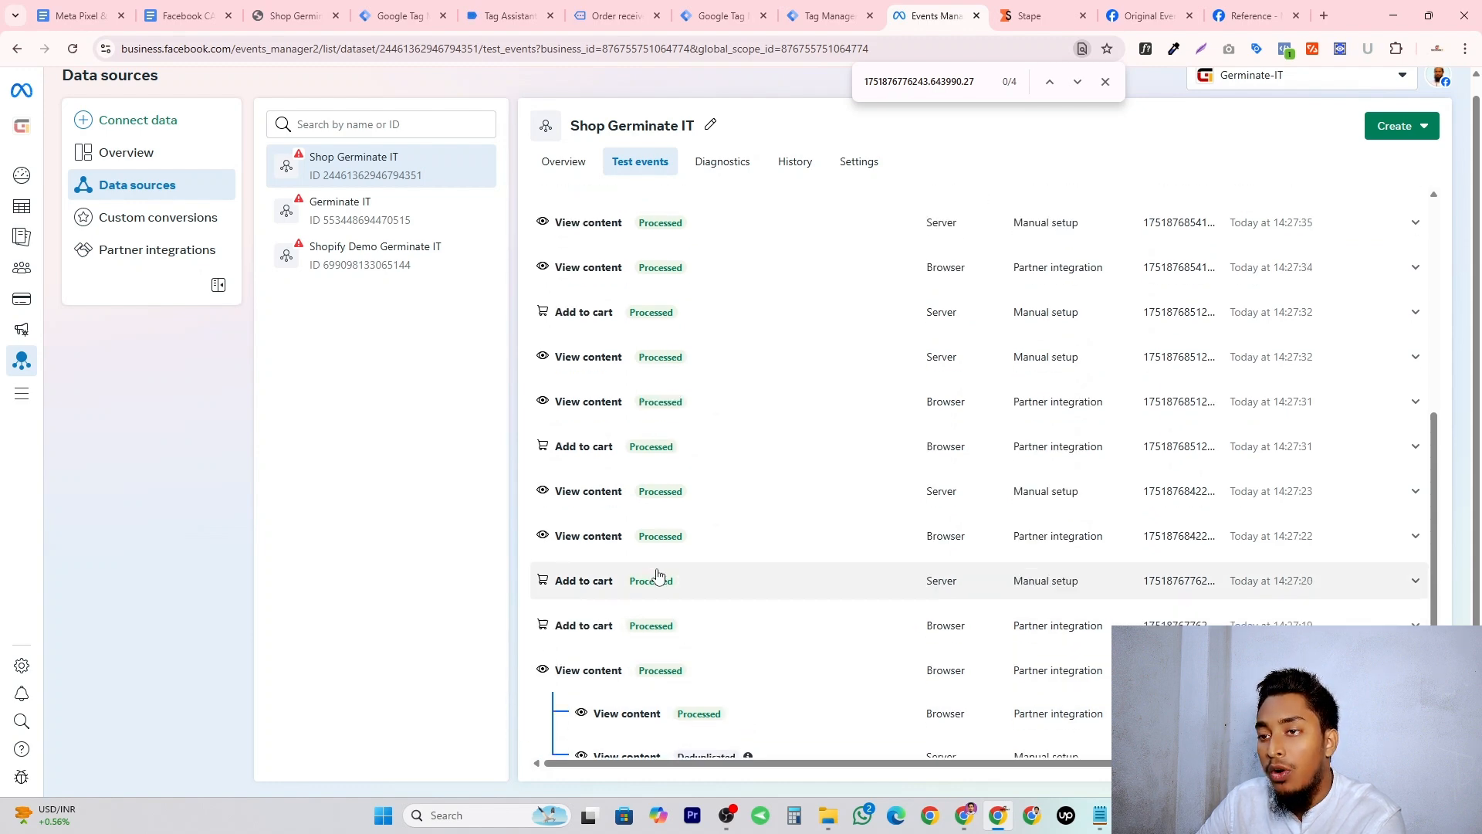
pyautogui.scroll(1, 664, 386)
pyautogui.scroll(-1, 661, 354)
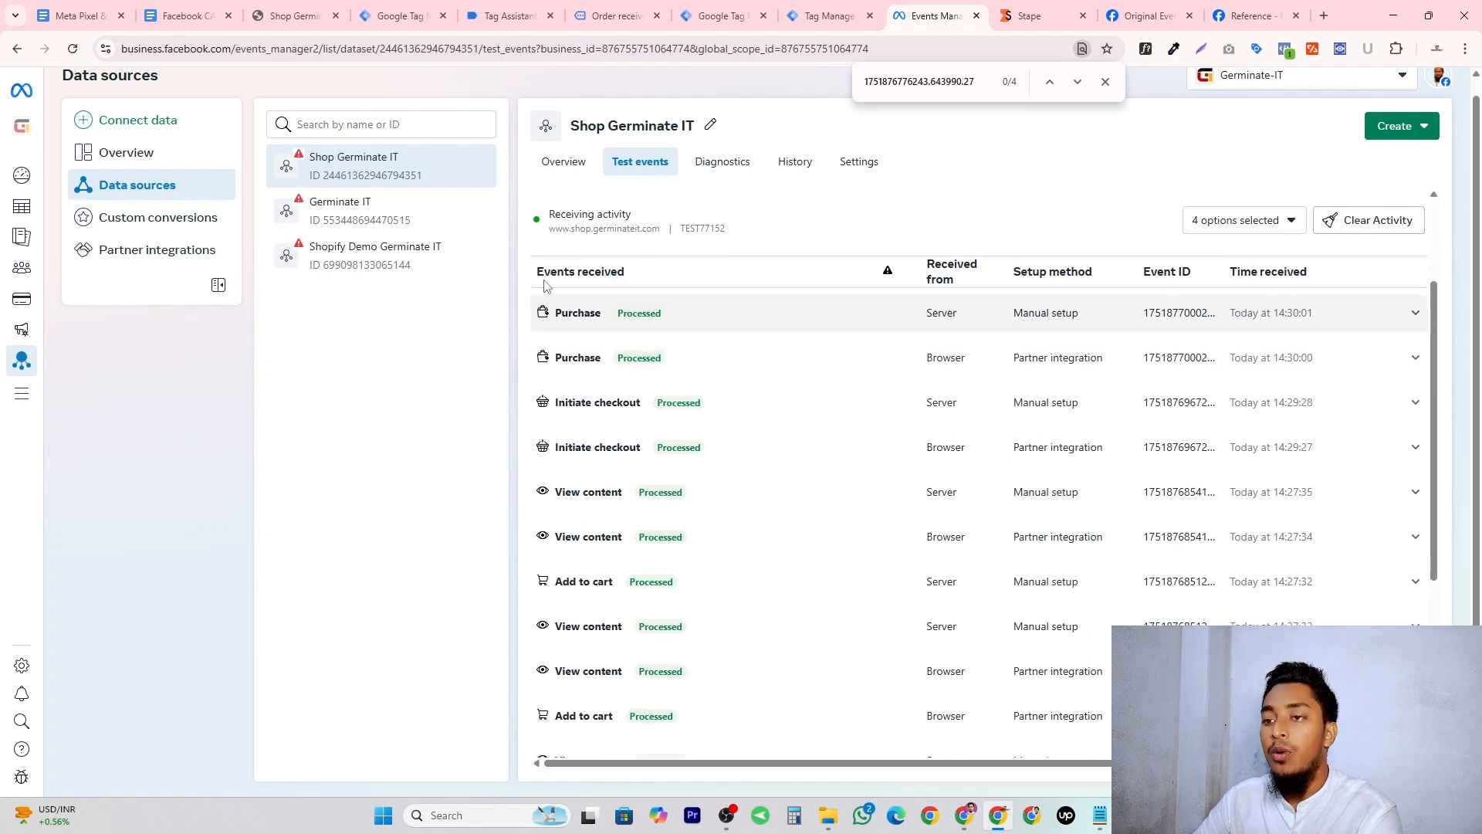
pyautogui.scroll(-3, 610, 309)
pyautogui.scroll(-1, 657, 547)
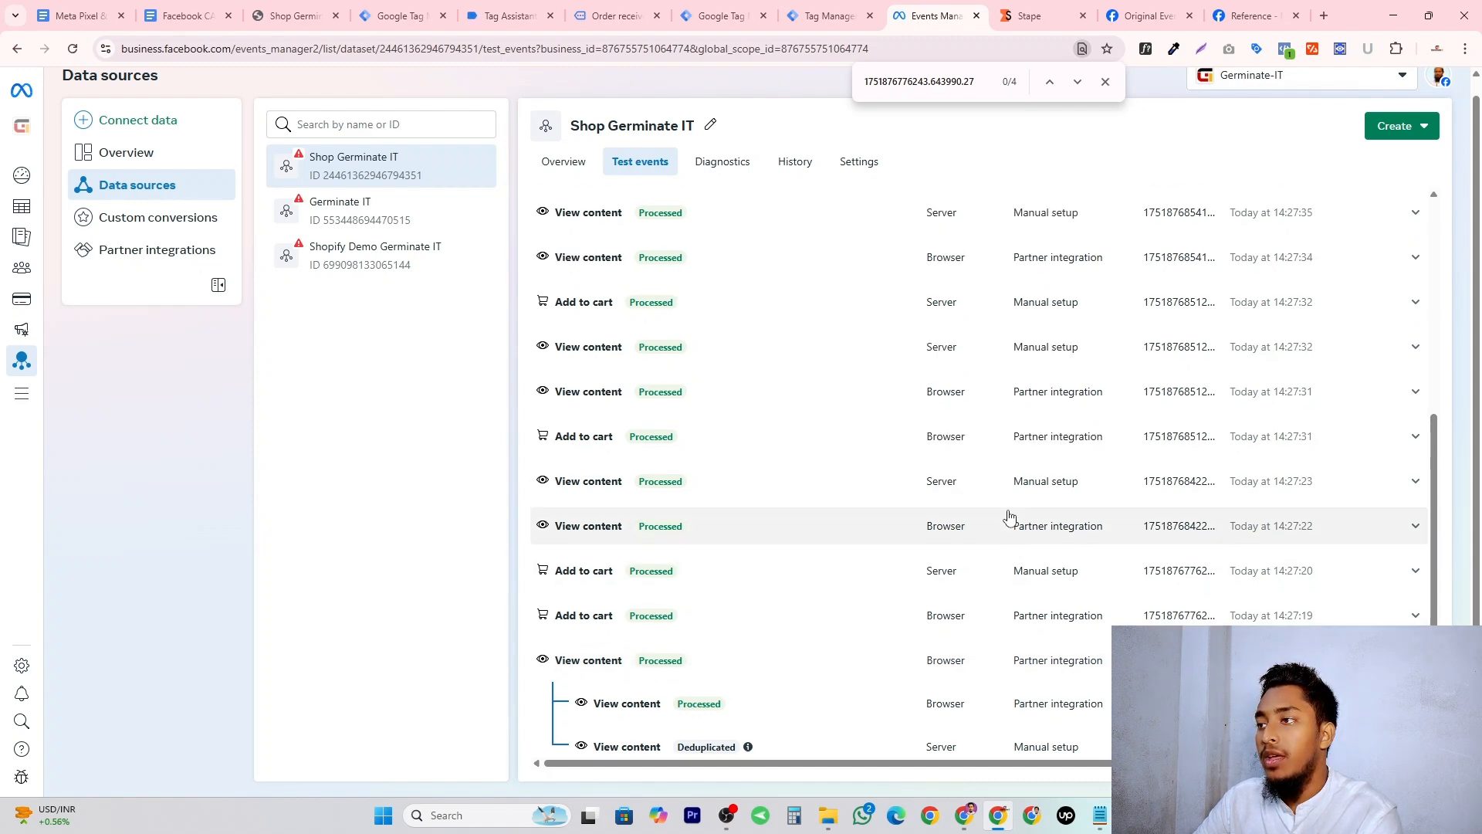
pyautogui.scroll(10, 1009, 519)
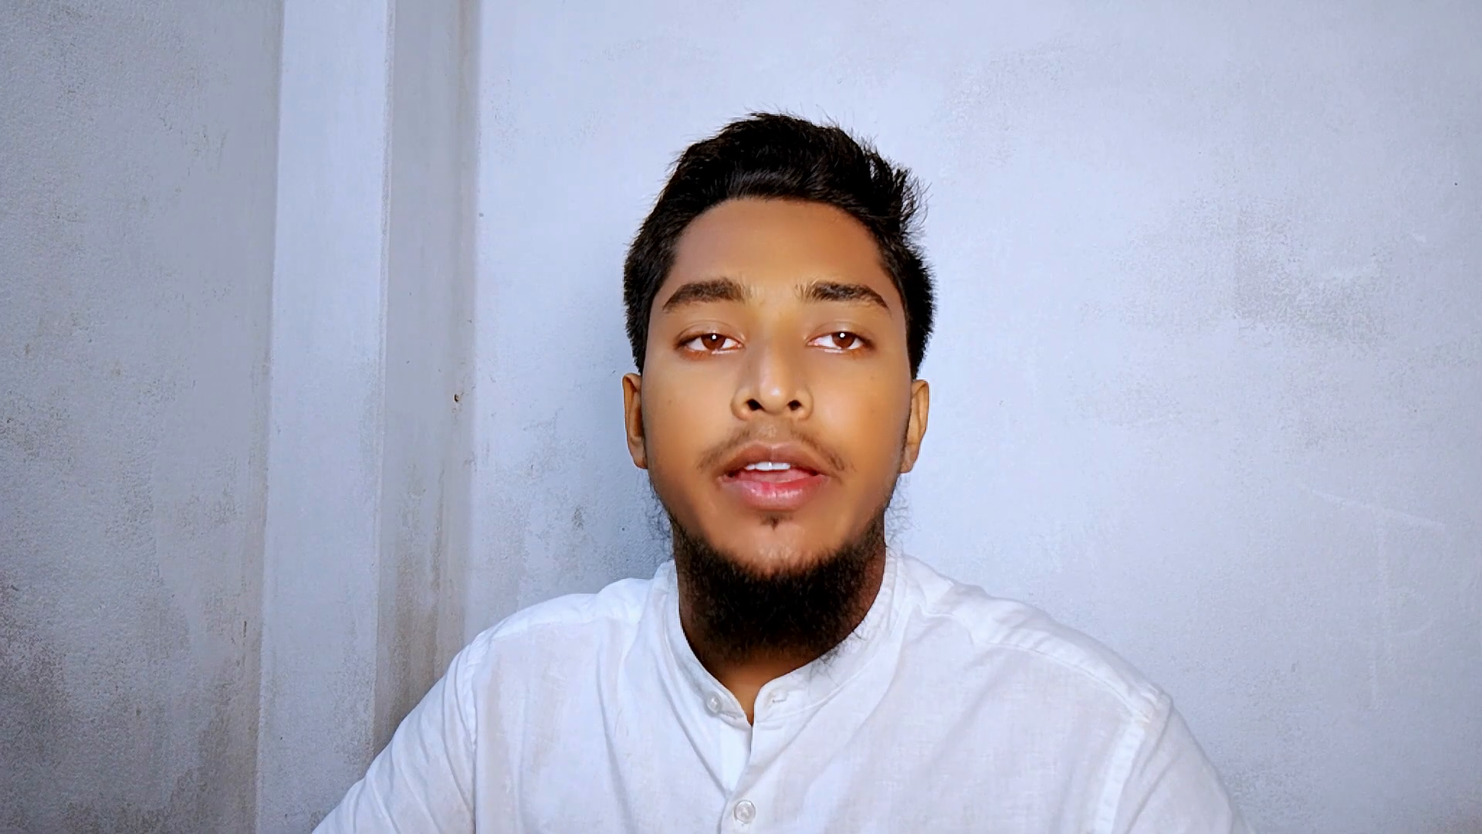